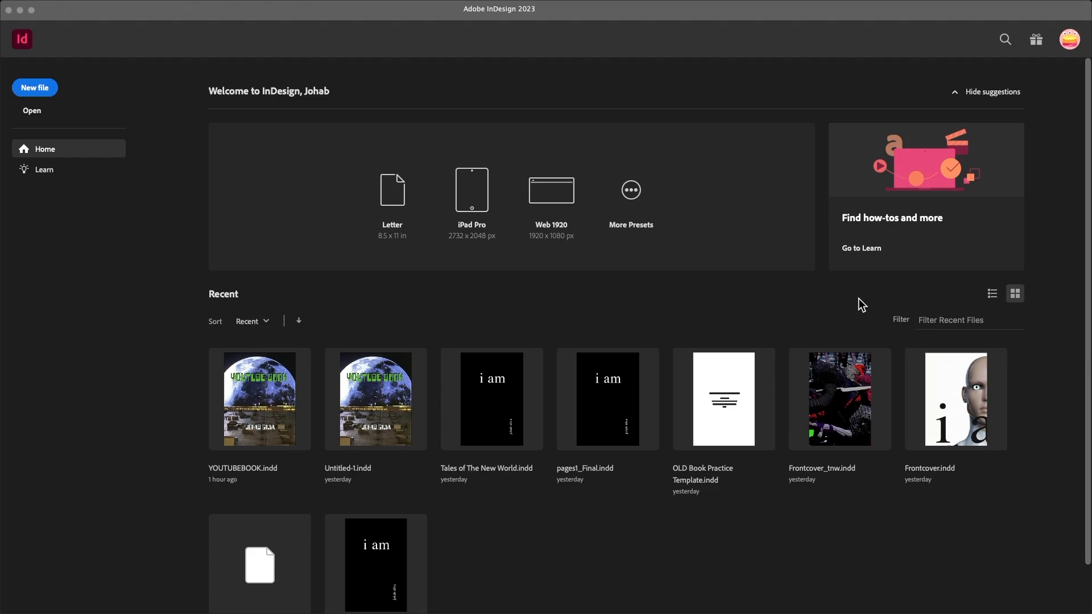
- Start a new document set to inches, with Facing Pages turned off
left_click(88, 336)
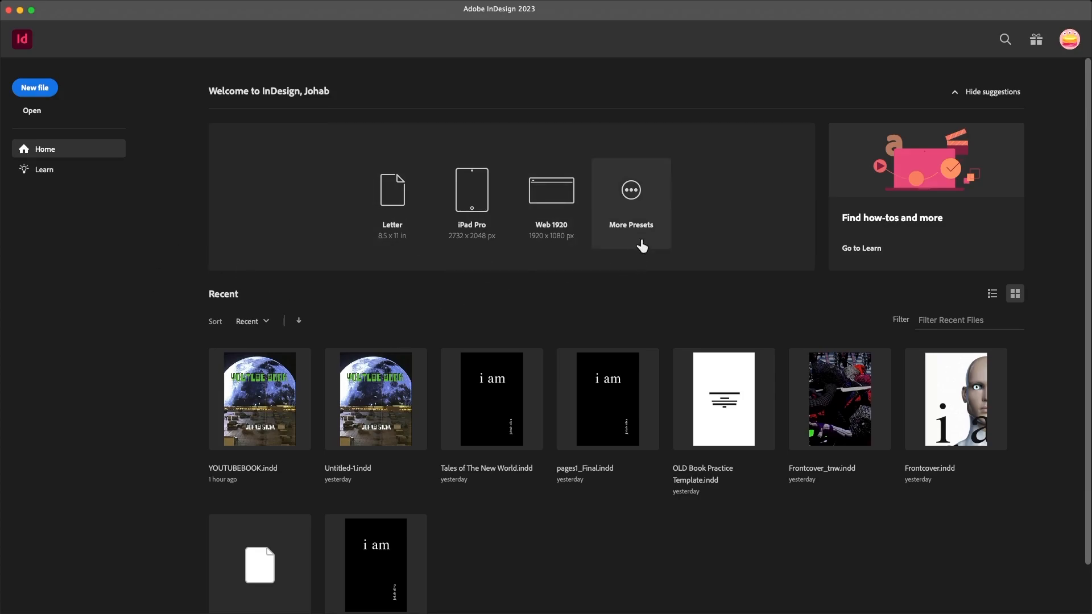
left_click(633, 215)
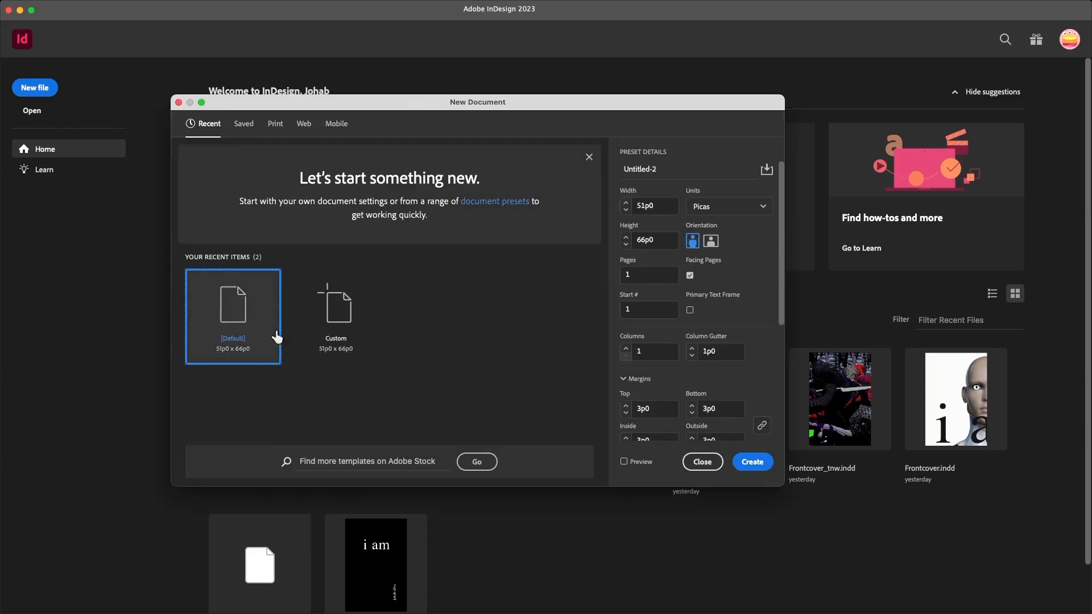
left_click(762, 219)
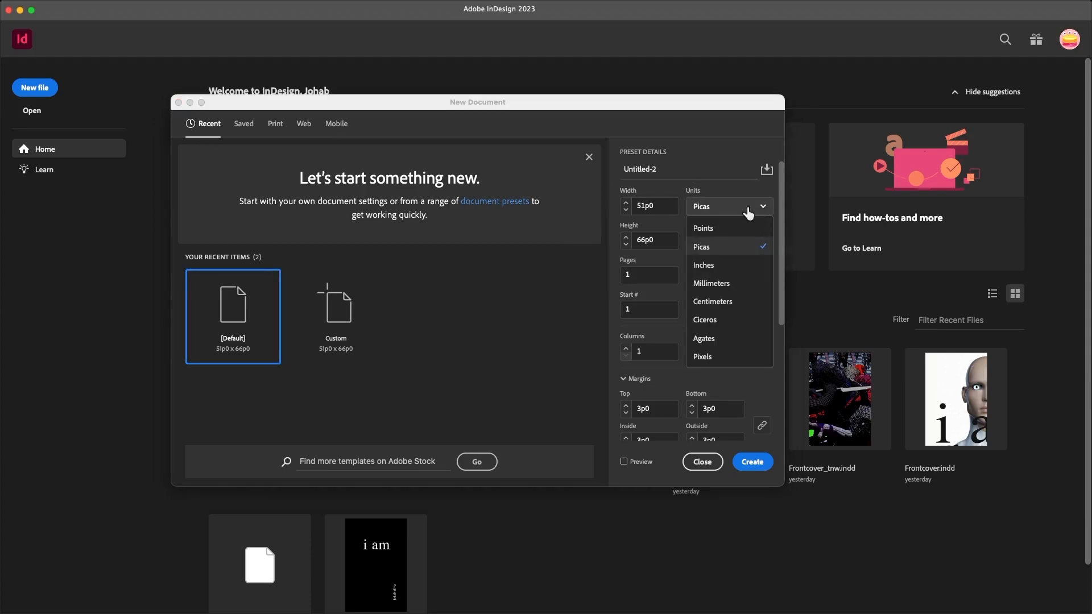
left_click(716, 273)
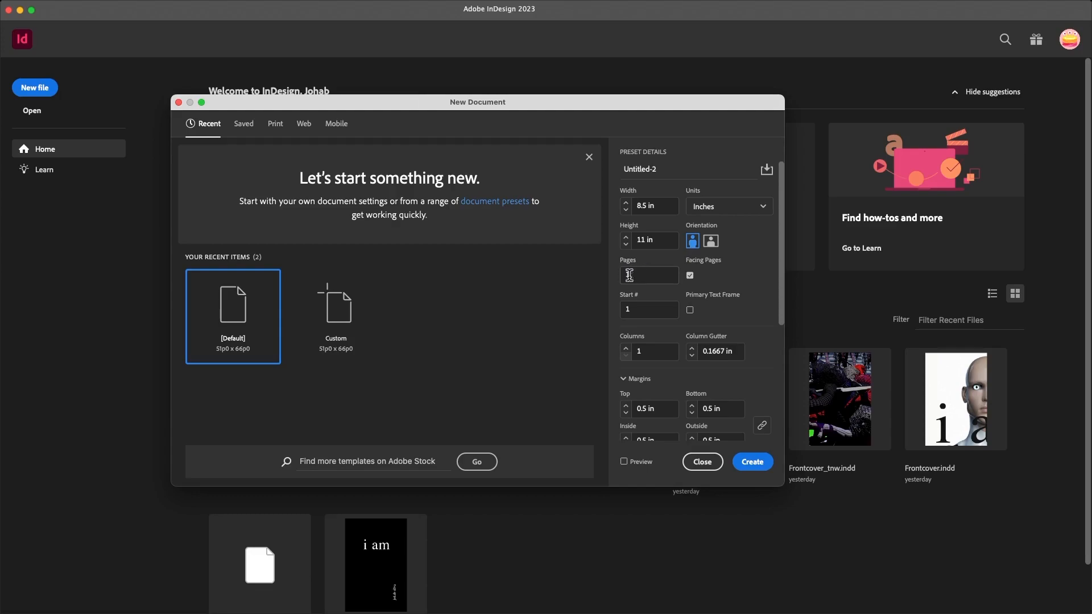
scroll(747, 309, "down", 3)
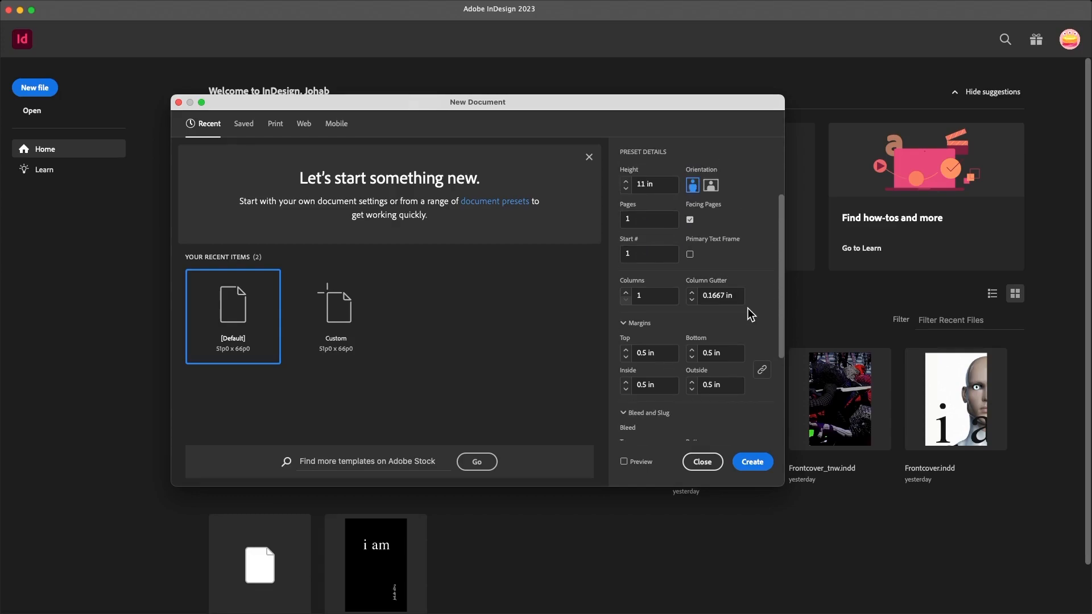
scroll(747, 313, "up", 3)
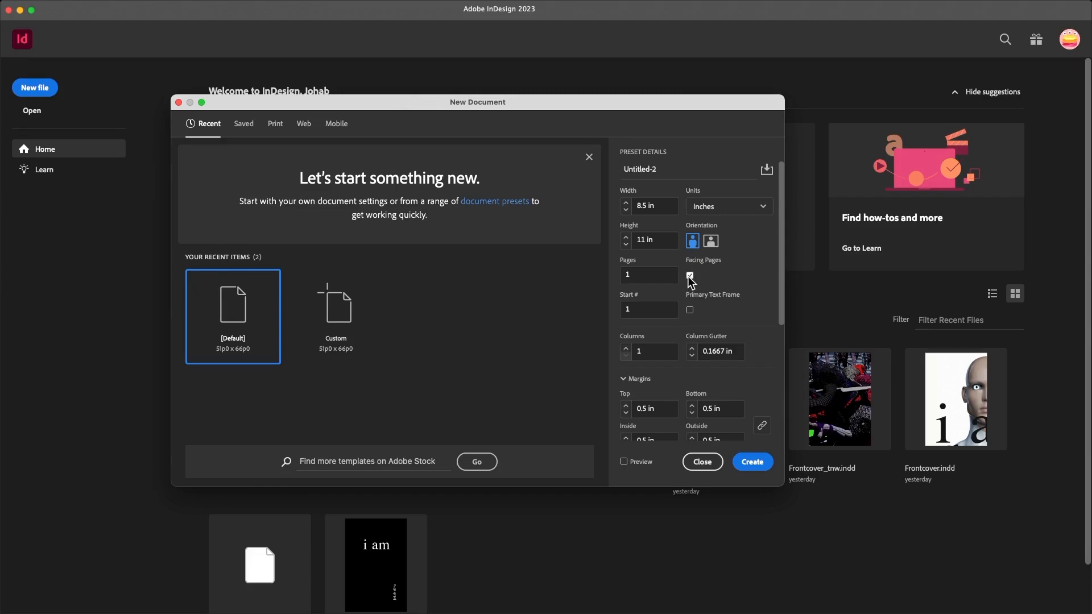
left_click(690, 274)
- Turn Facing Pages back on and review the remaining preset details
left_click(690, 275)
scroll(643, 363, "down", 3)
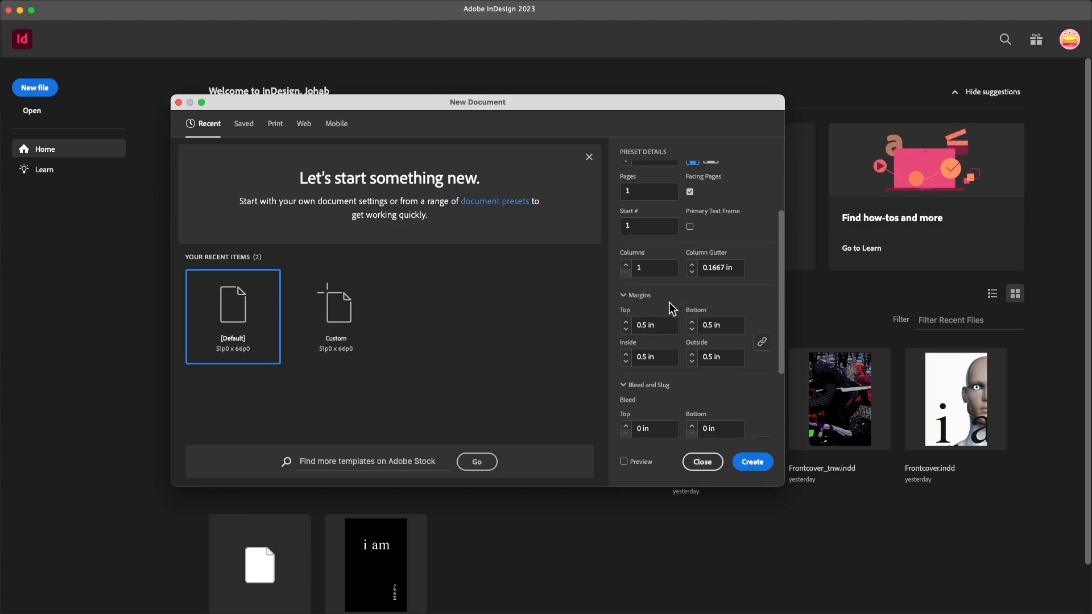
scroll(676, 378, "down", 3)
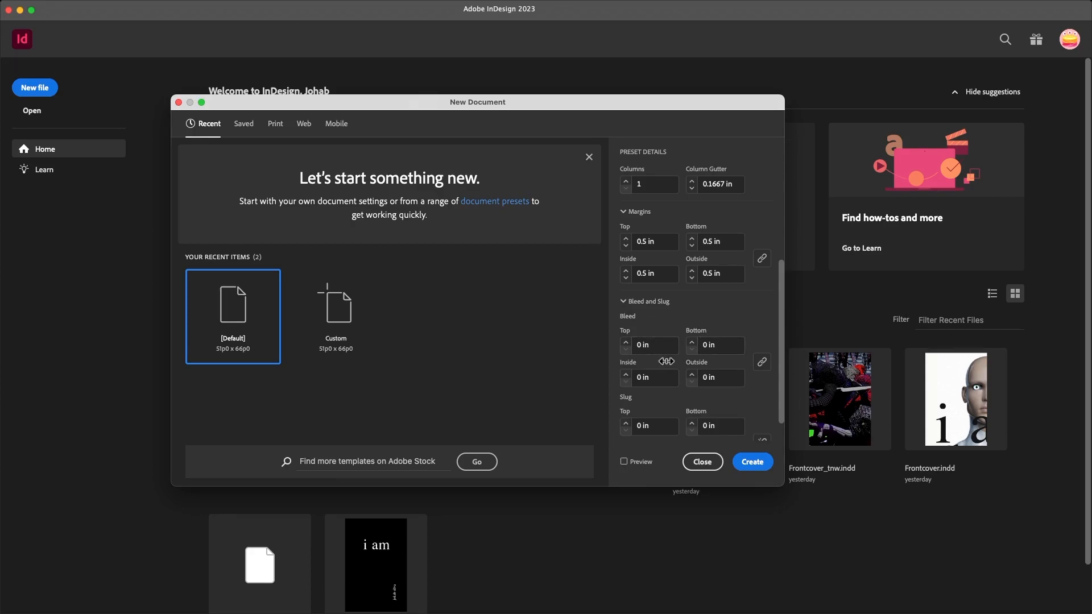
scroll(750, 405, "down", 1)
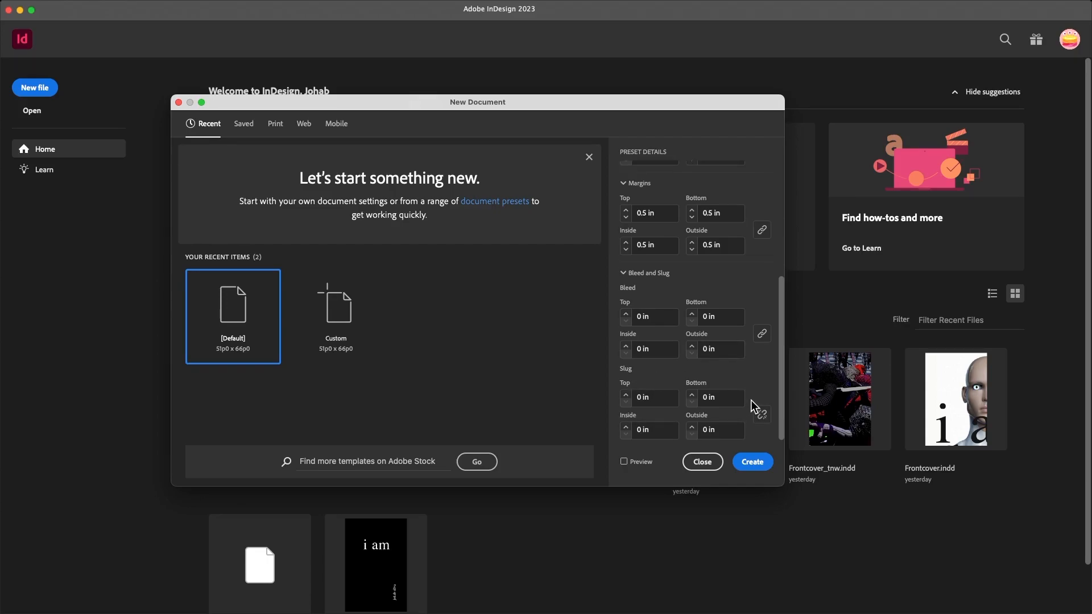
scroll(751, 366, "up", 6)
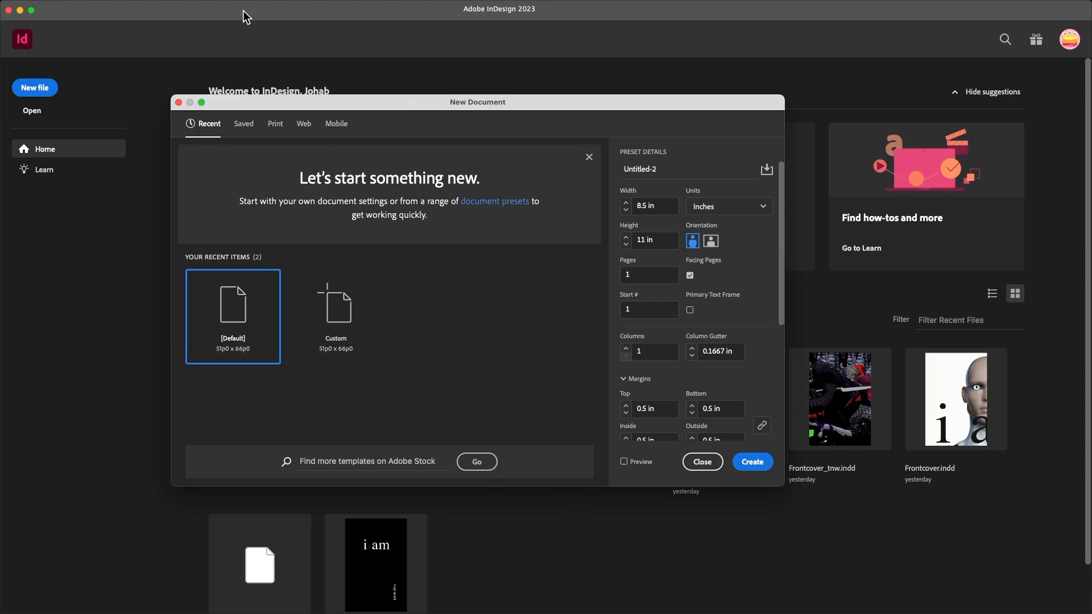
- Name the document 'YOUTUBEBOOK2' and create it
left_click(639, 170)
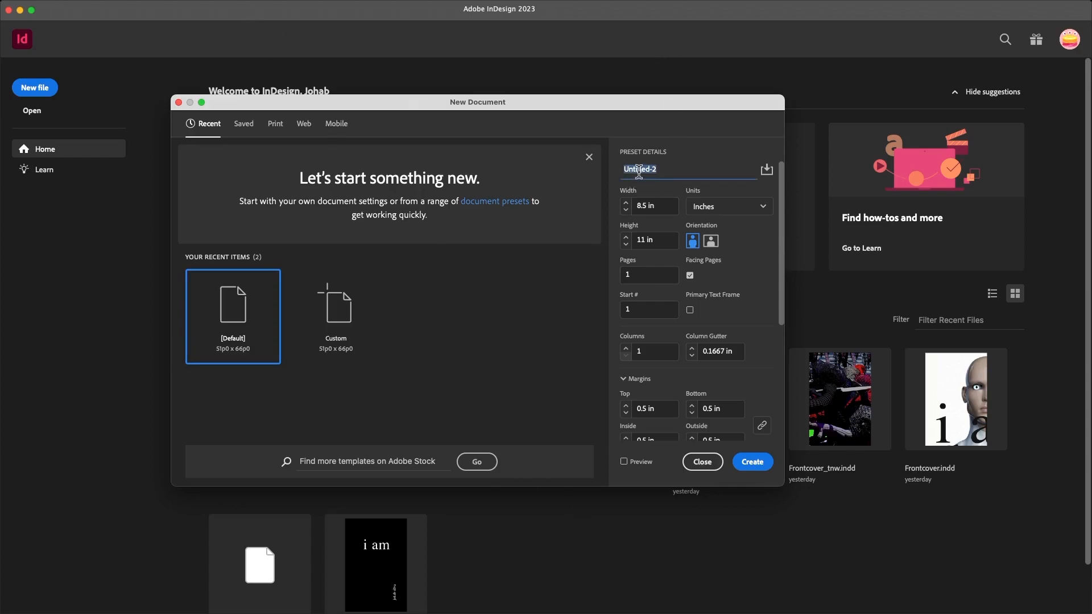
type("YOUTUBEBOOk2")
key("BackSpace")
key("BackSpace")
type("K2")
left_click(754, 462)
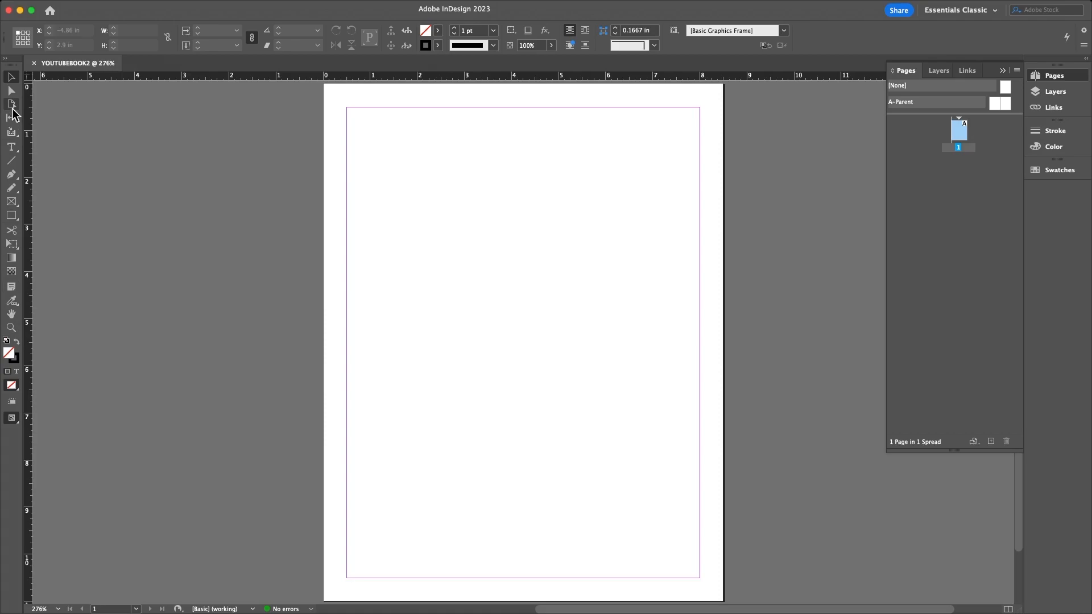
left_click(124, 7)
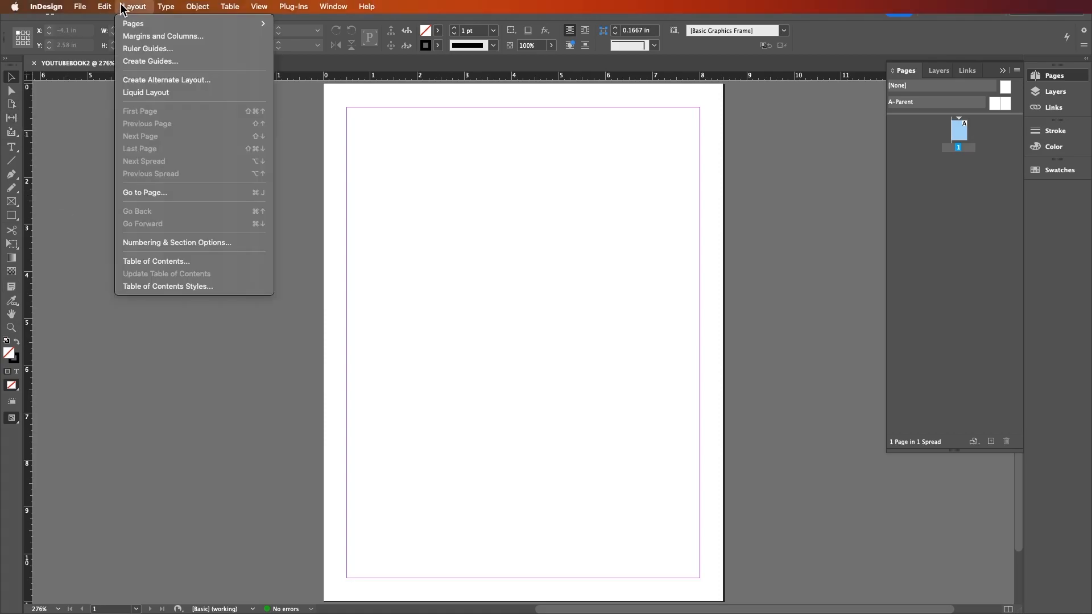
key("Left")
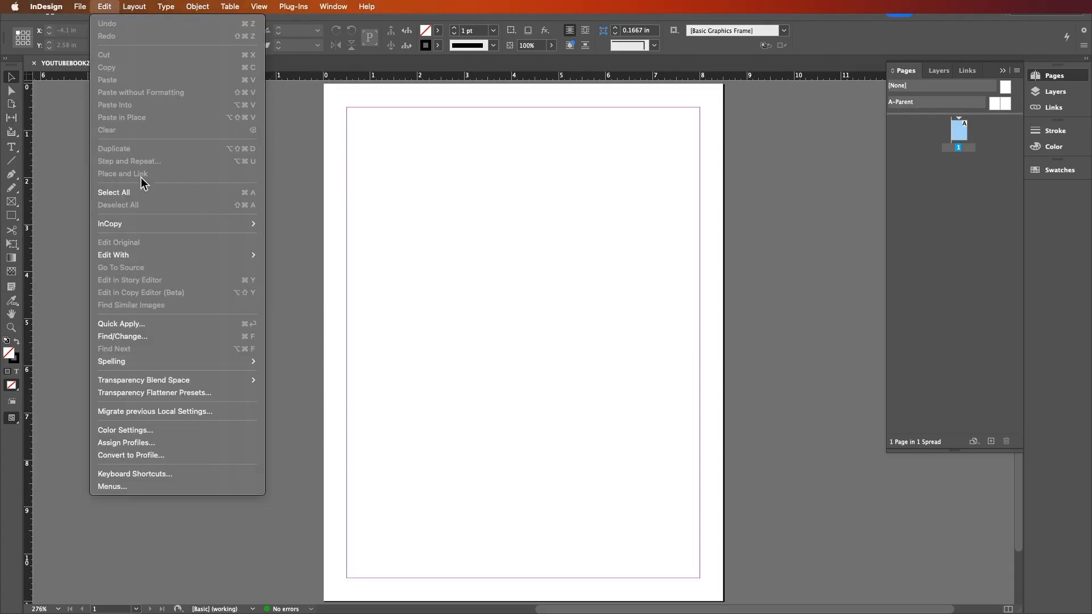
mouse_move(136, 6)
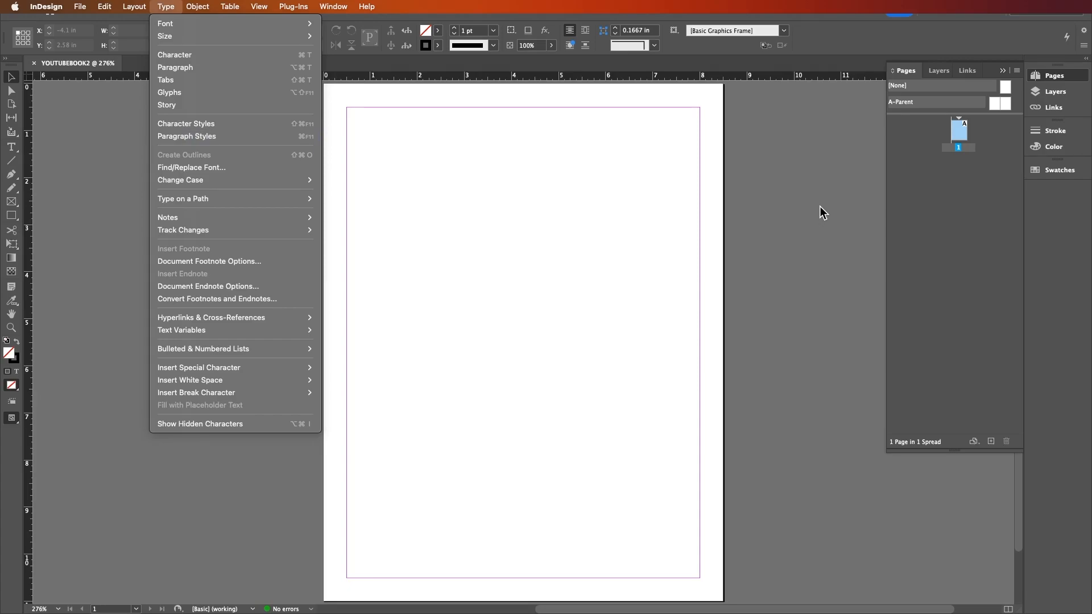
left_click(788, 206)
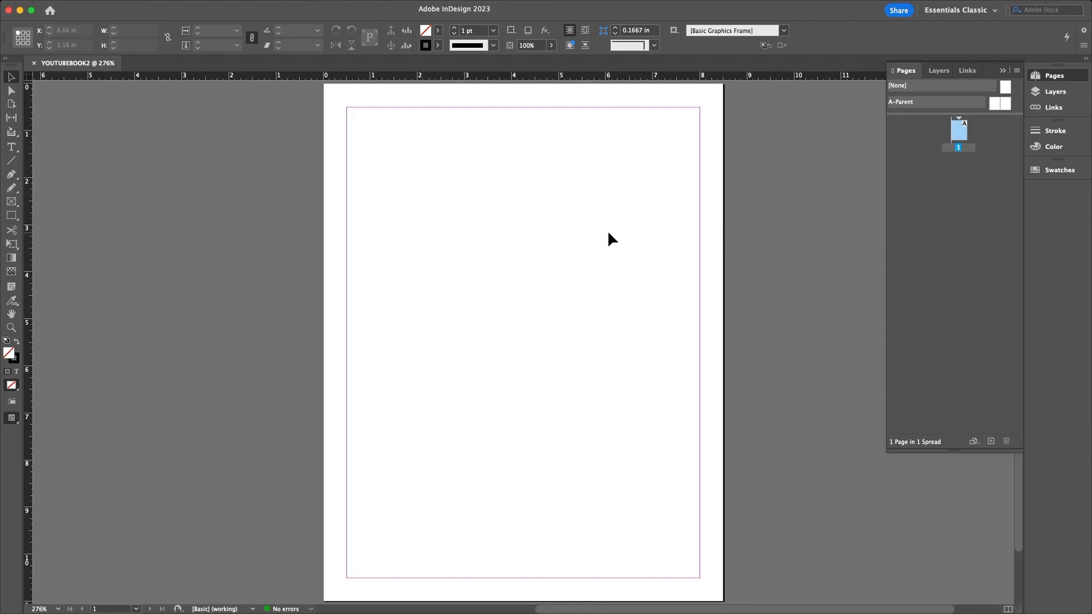
key("super+minus")
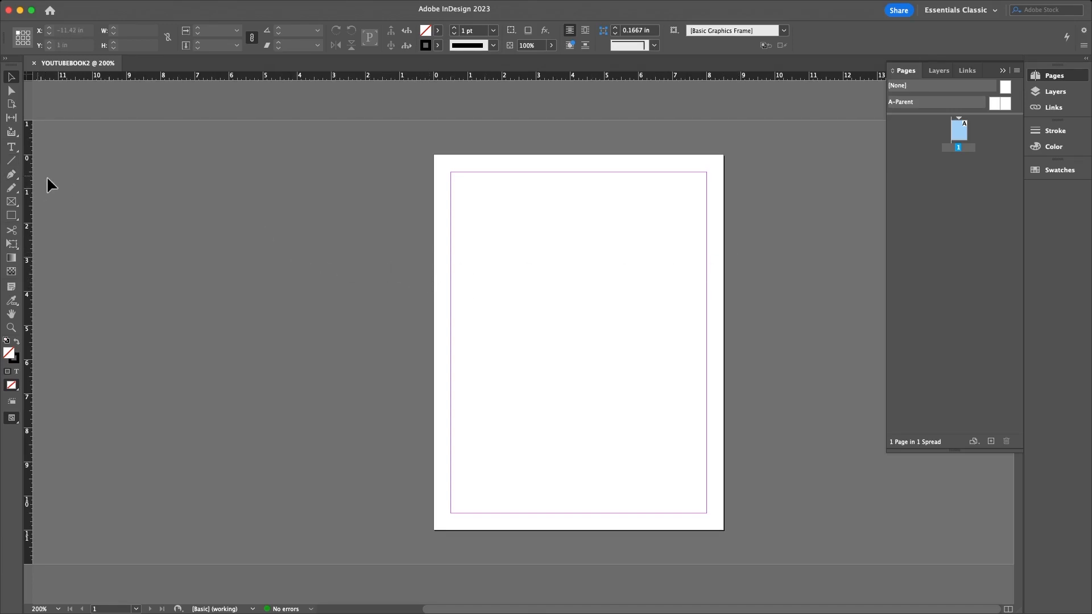
- Add pages after page 1 until there are 14 pages in 8 spreads, then select page 1
left_click(954, 169)
left_click(957, 131)
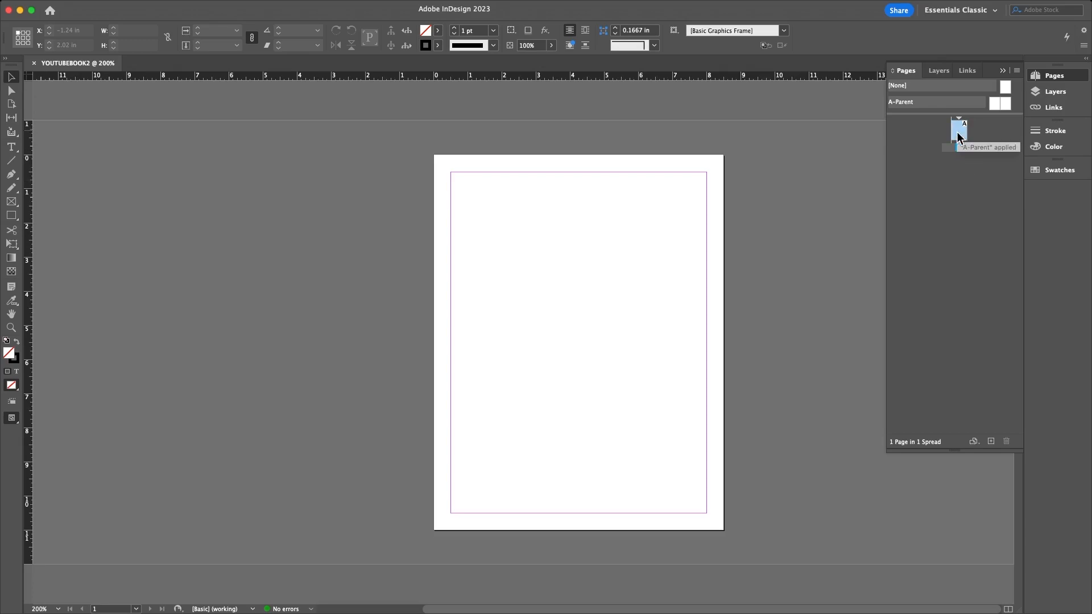
left_click(991, 443)
left_click(991, 443)
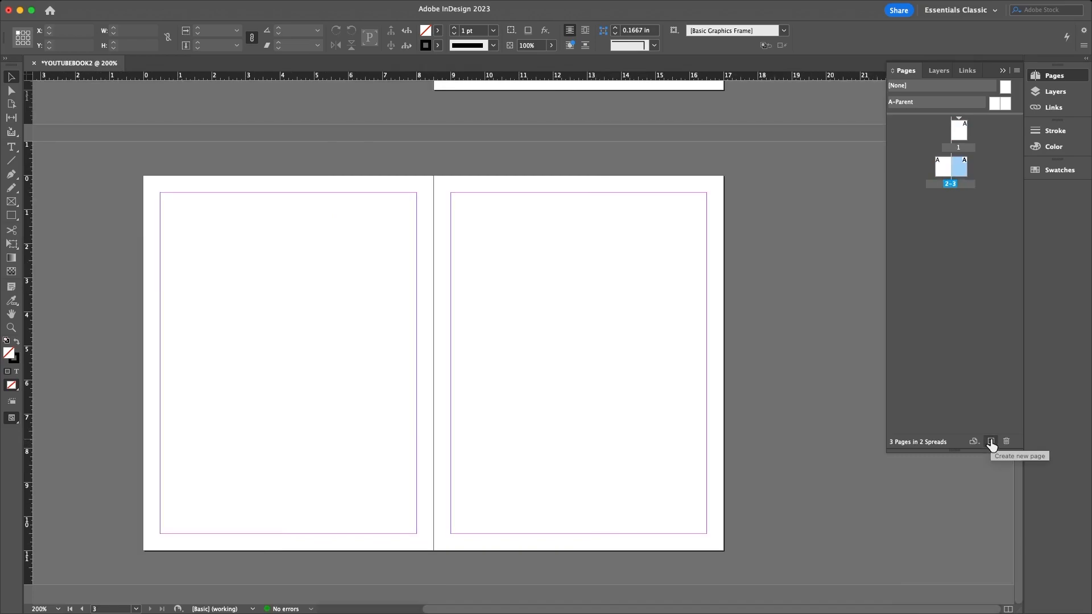
left_click(992, 443)
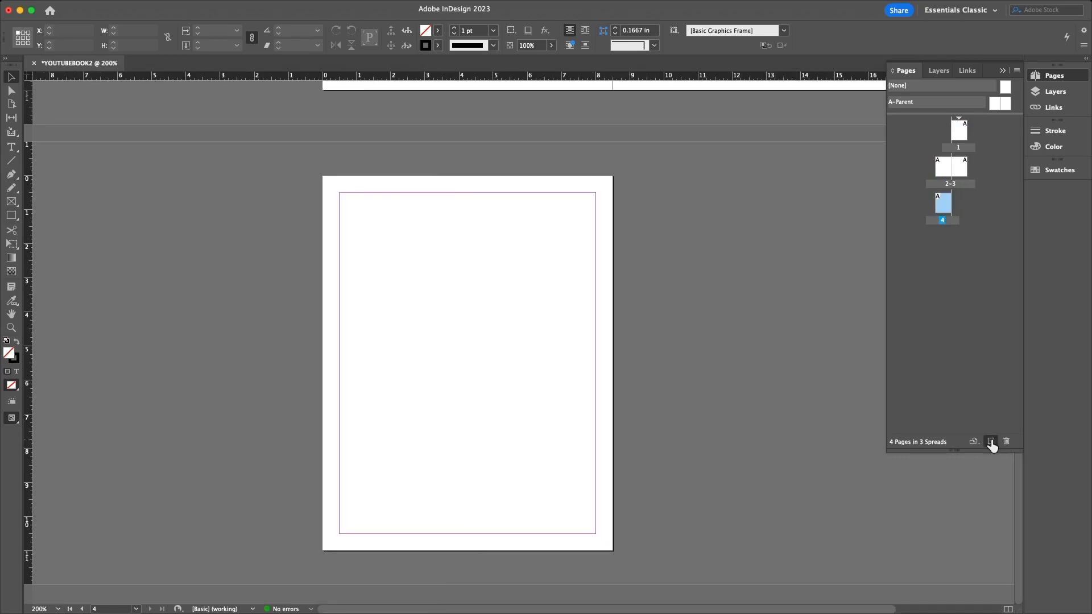
left_click(991, 442)
left_click(991, 442)
left_click(991, 442)
left_click(991, 441)
left_click(991, 442)
left_click(991, 441)
left_click(991, 441)
left_click(991, 442)
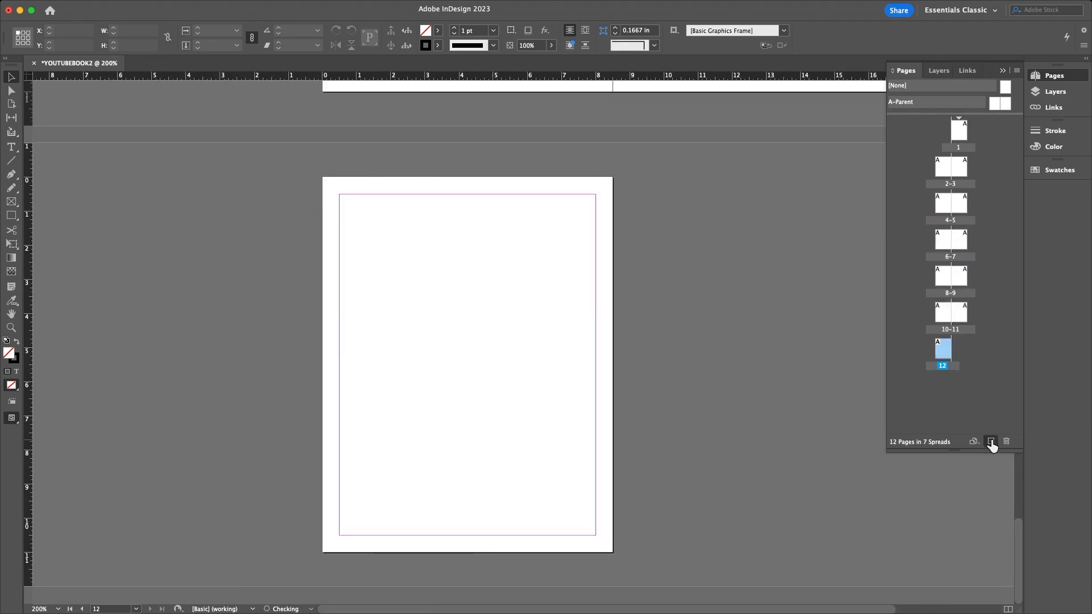
left_click(991, 442)
left_click(991, 441)
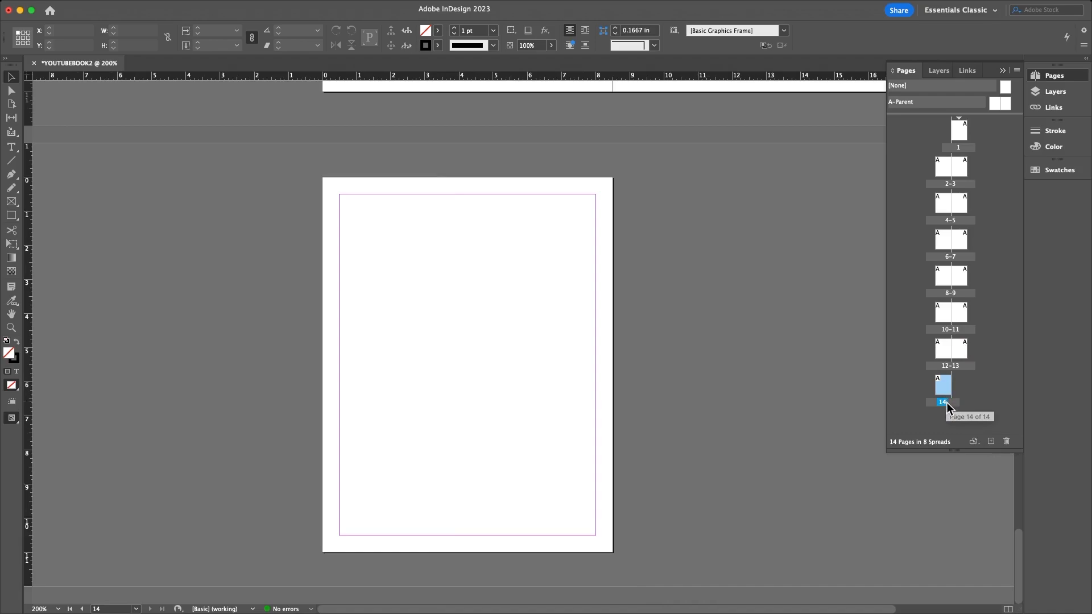
left_click(959, 134)
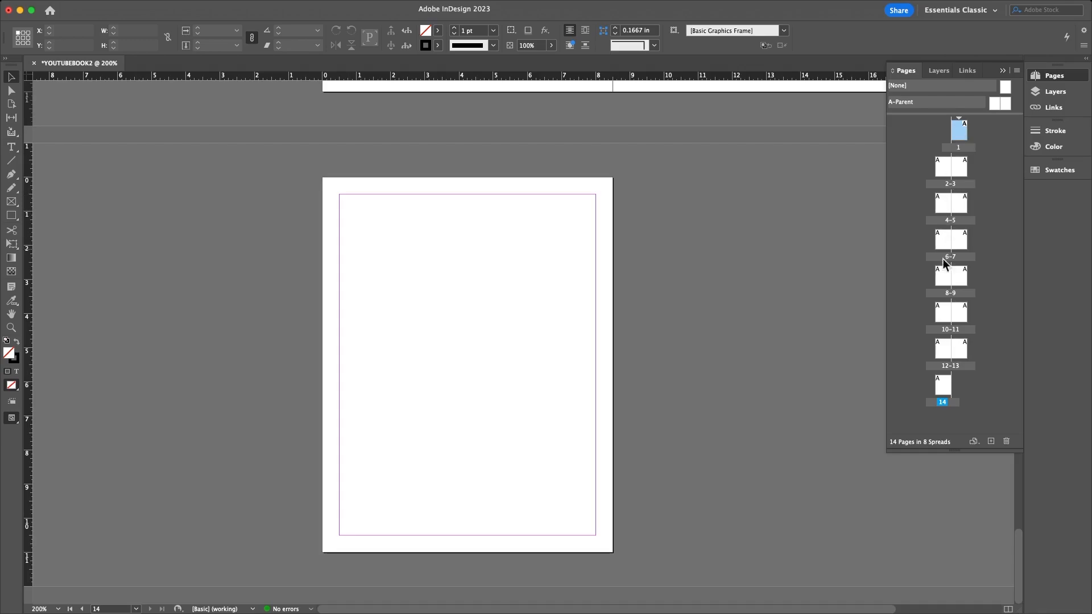
scroll(541, 251, "up", 20)
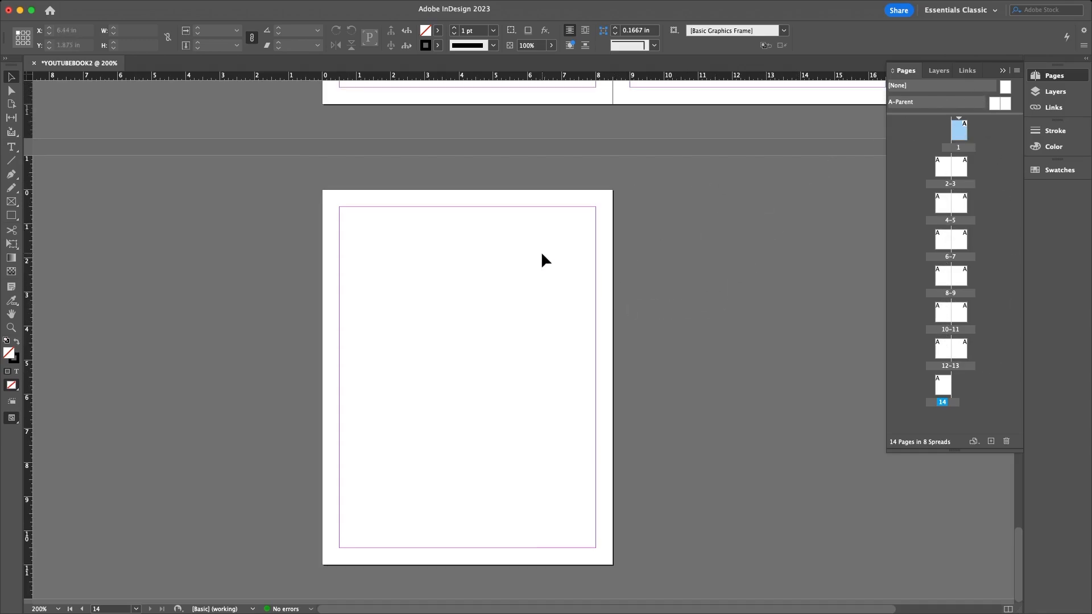
scroll(541, 251, "up", 15)
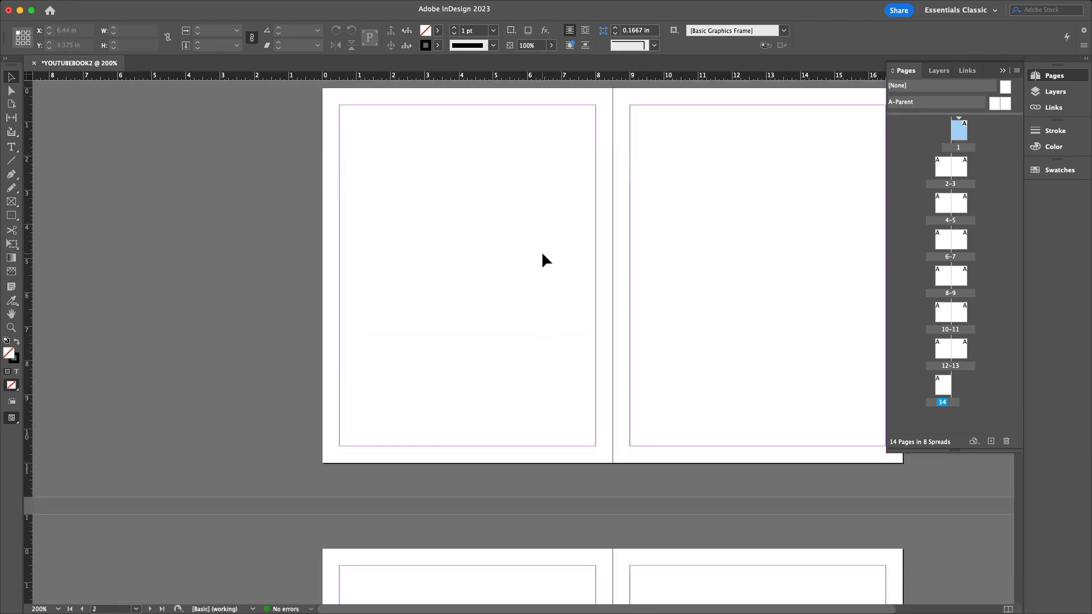
scroll(542, 251, "down", 1)
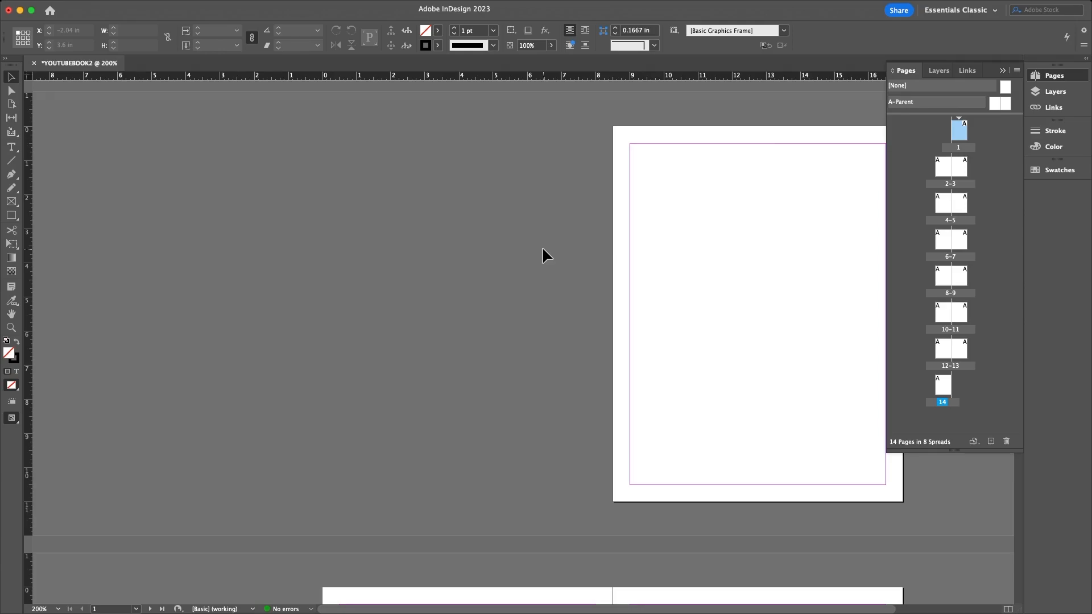
left_click_drag(500, 608, 576, 608)
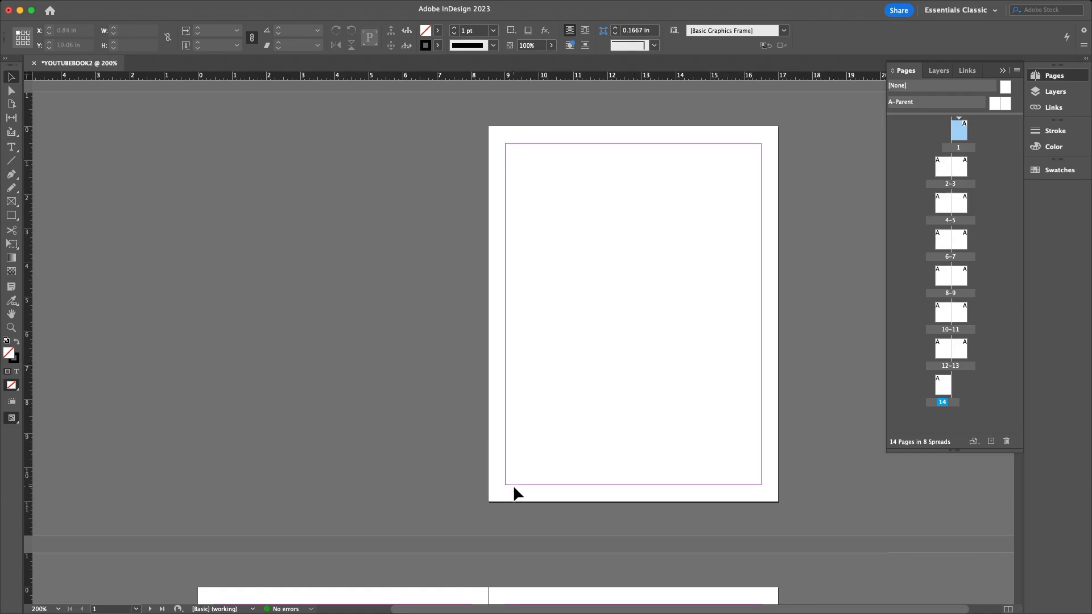
left_click_drag(530, 608, 555, 608)
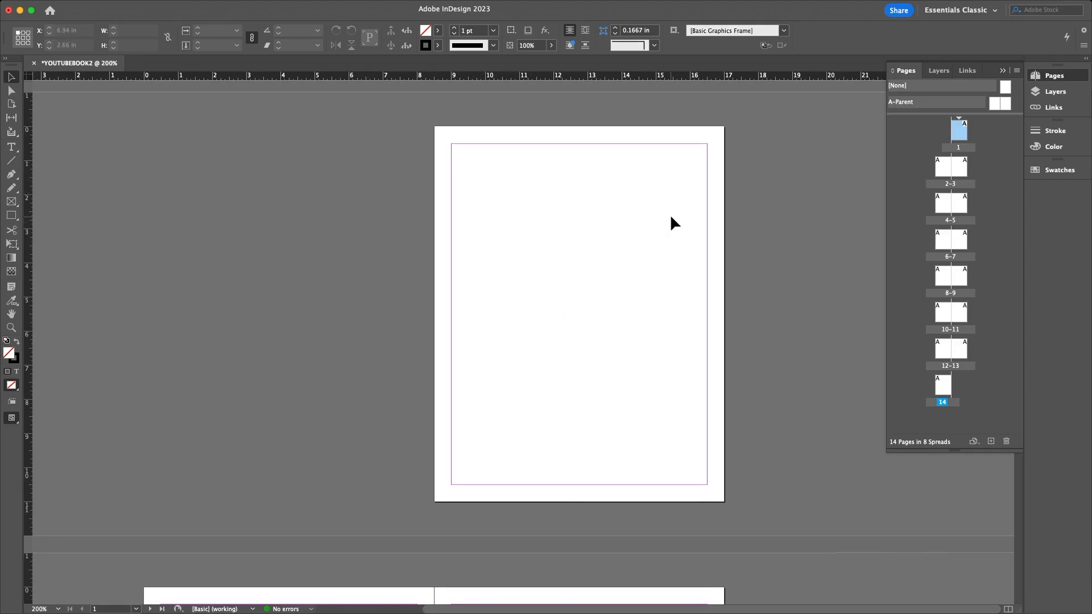
left_click(941, 167)
double_click(942, 168)
double_click(960, 172)
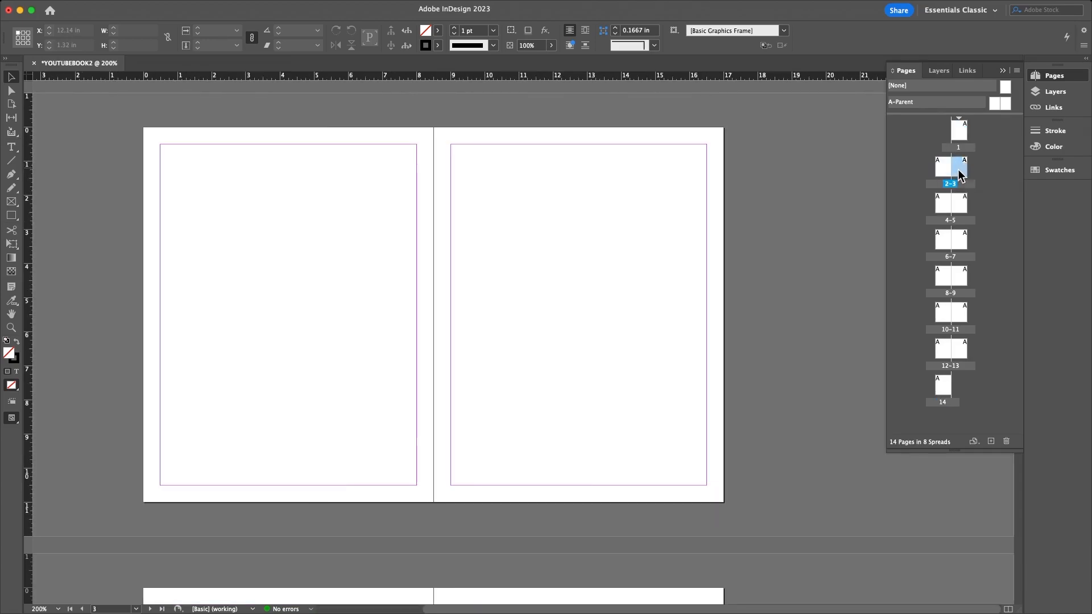
double_click(944, 239)
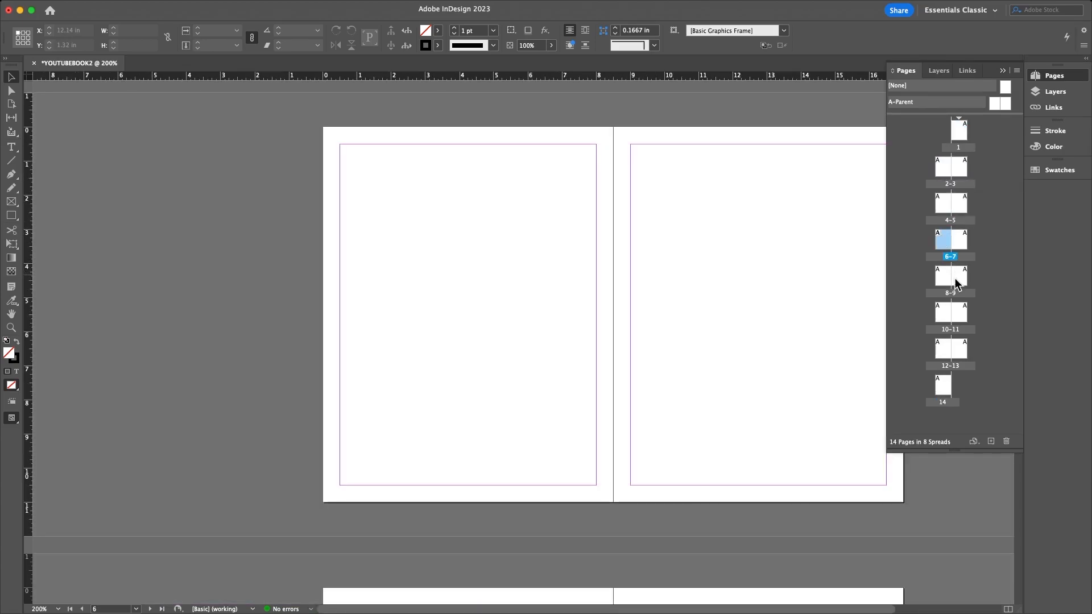
double_click(958, 315)
double_click(942, 389)
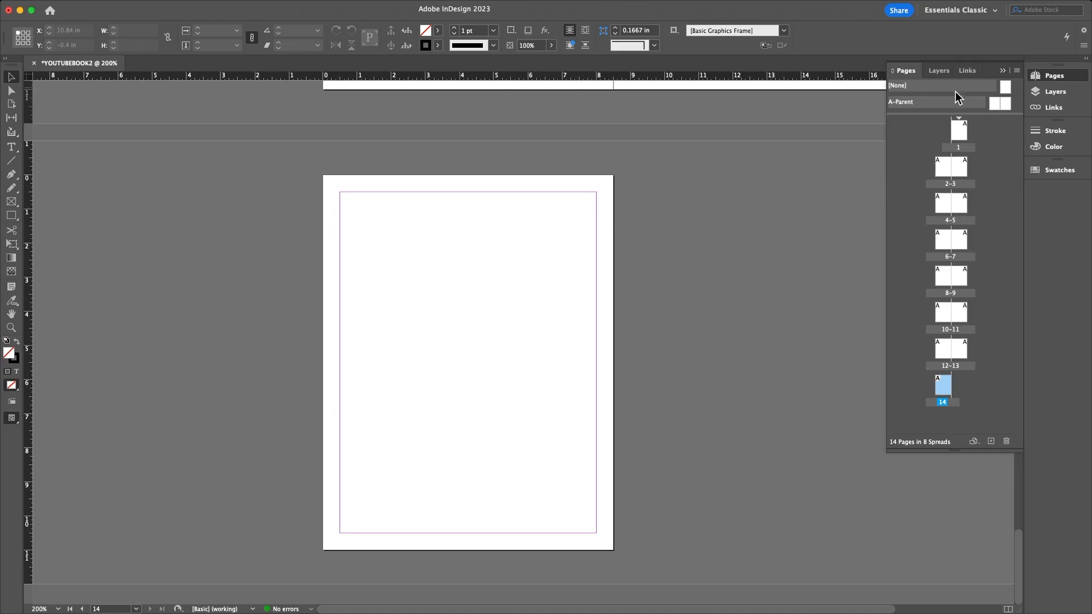
double_click(963, 127)
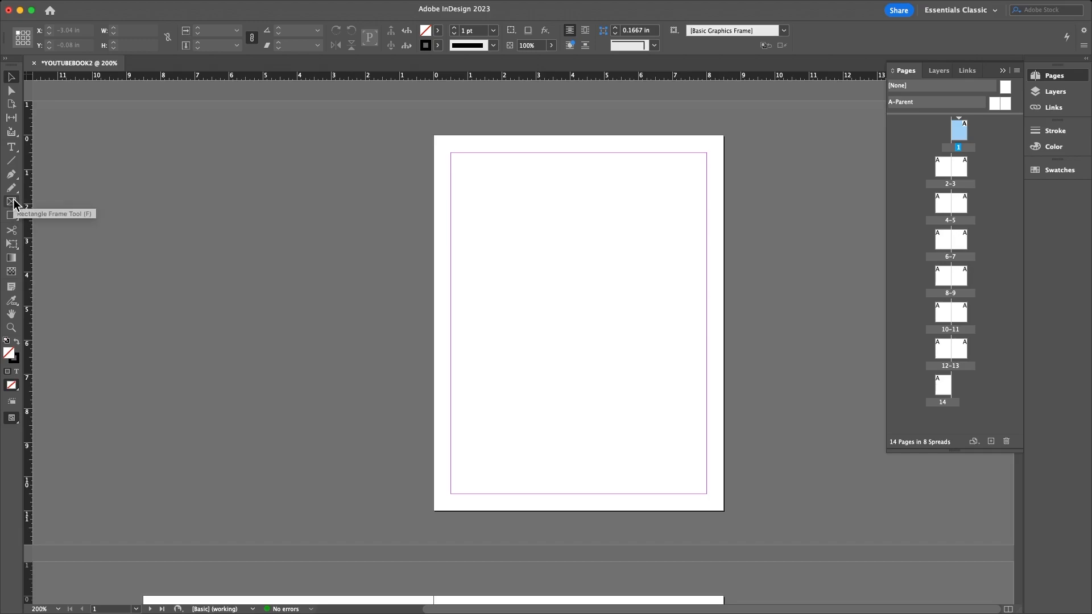
- Draw an empty 7.04 × 5.02 in graphics frame across page 1's lower half
left_click(12, 202)
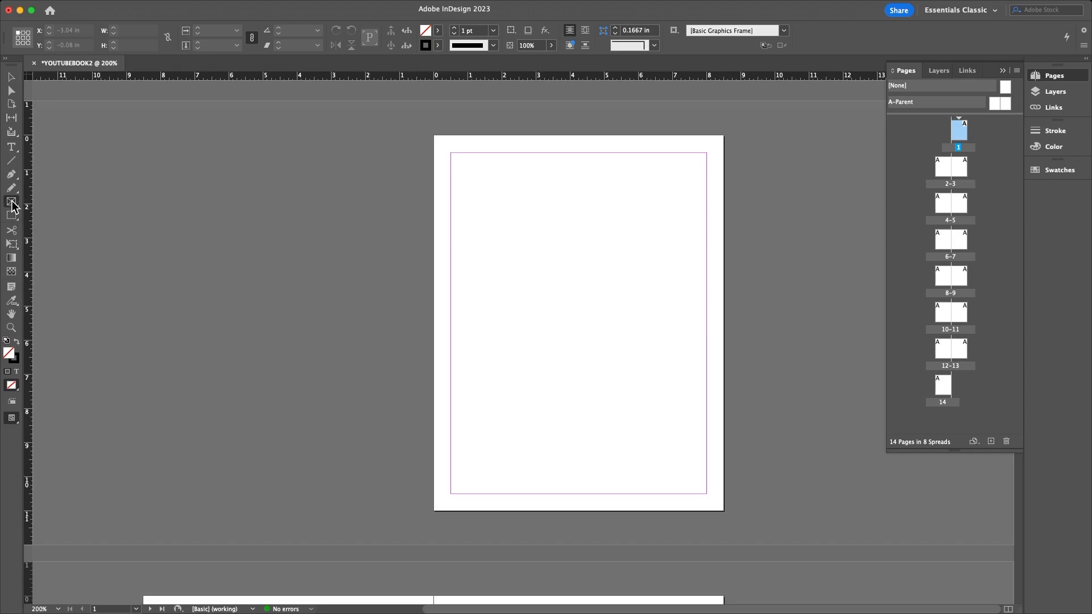
left_click_drag(458, 315, 699, 487)
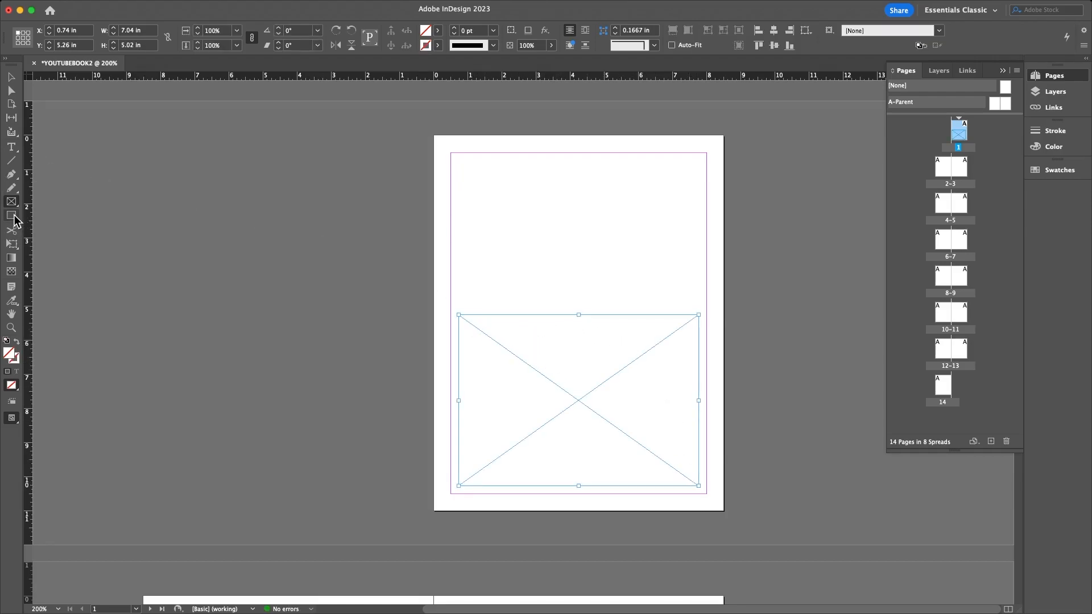
left_click(17, 222)
- Reselect the empty graphics frame and switch to Finder to fetch a photo
left_click(17, 222)
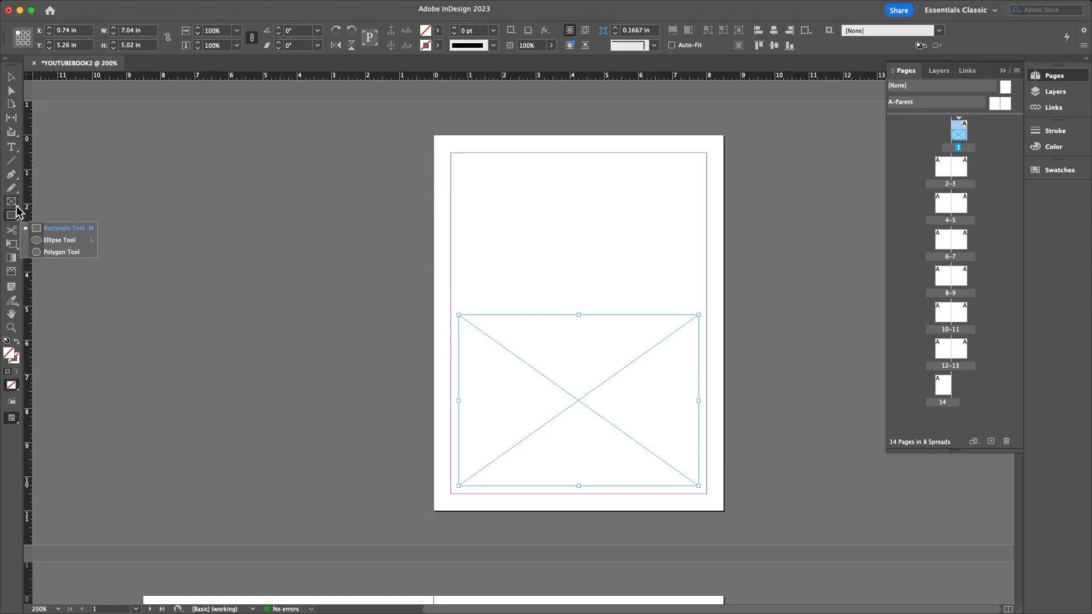
left_click(17, 210)
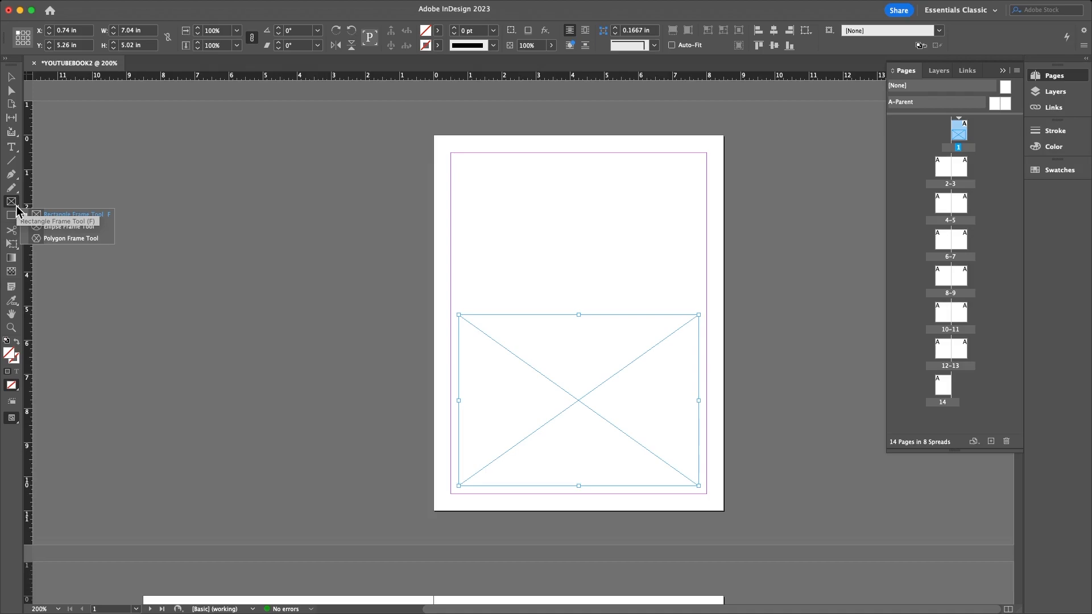
left_click(11, 77)
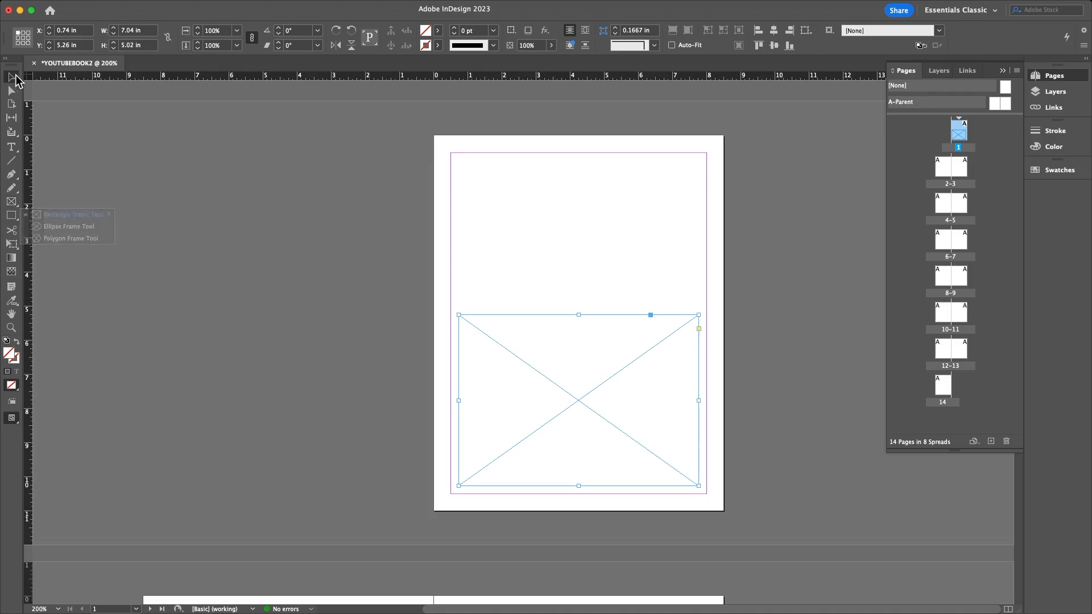
left_click(465, 225)
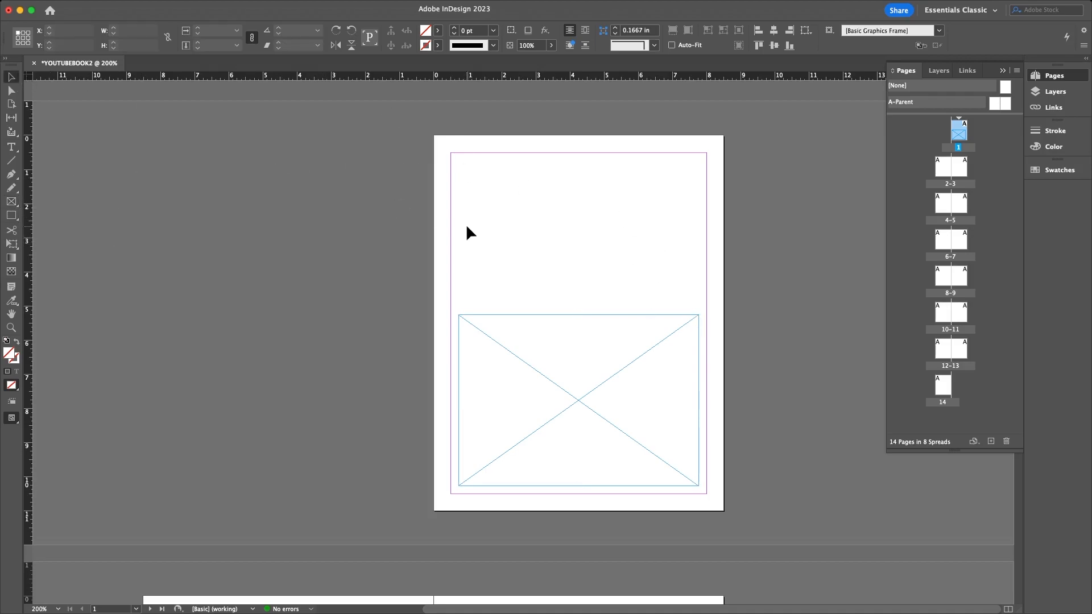
left_click(505, 315)
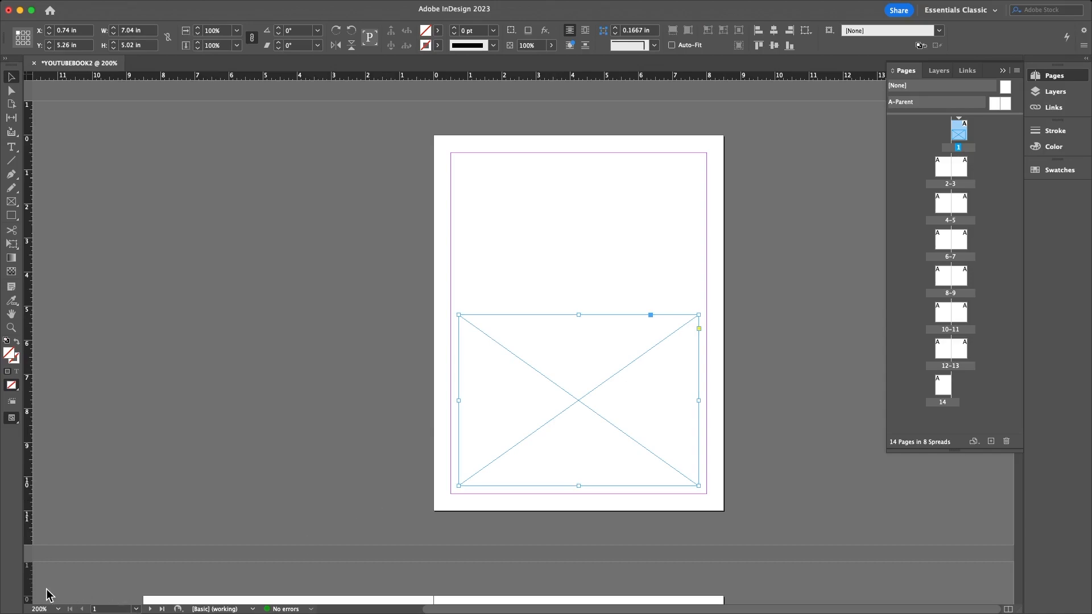
left_click(48, 591)
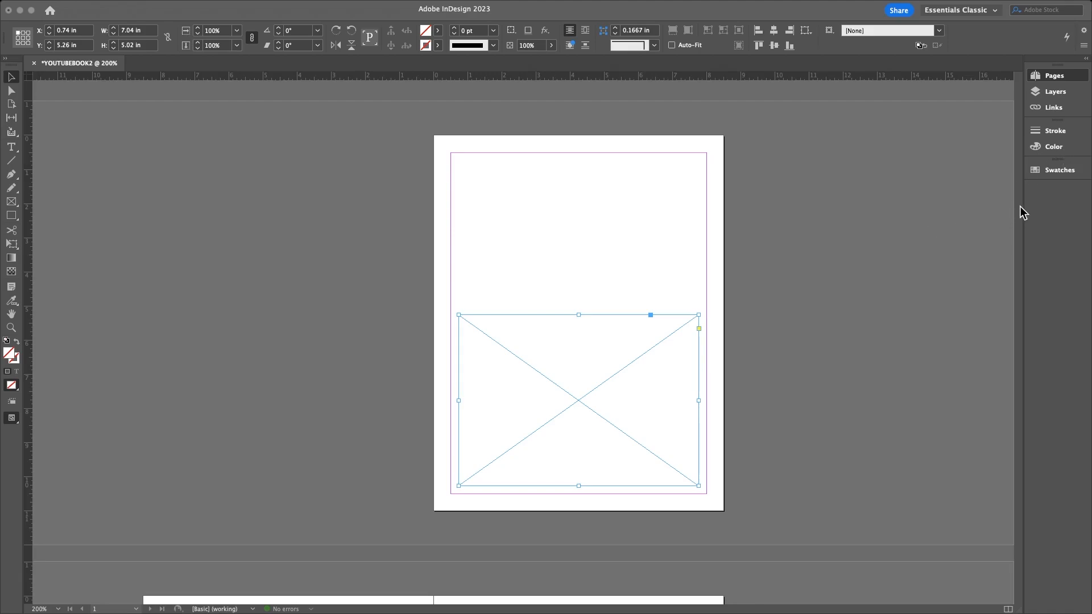
- Place a blue-and-green photo into the frame, undoing an earlier smoke photo
left_click_drag(1018, 209, 581, 376)
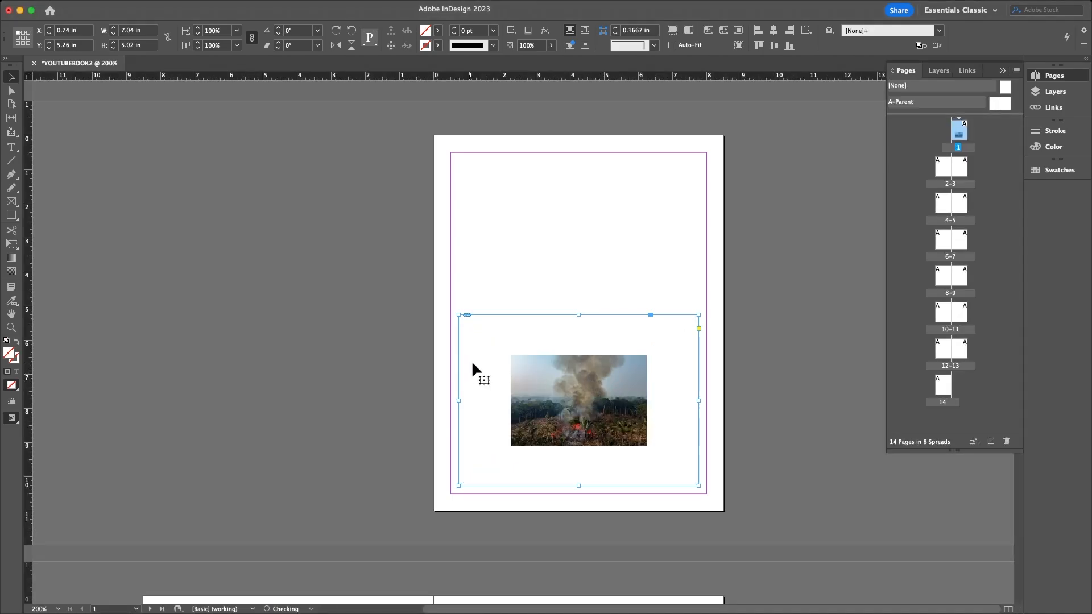
key("super+z")
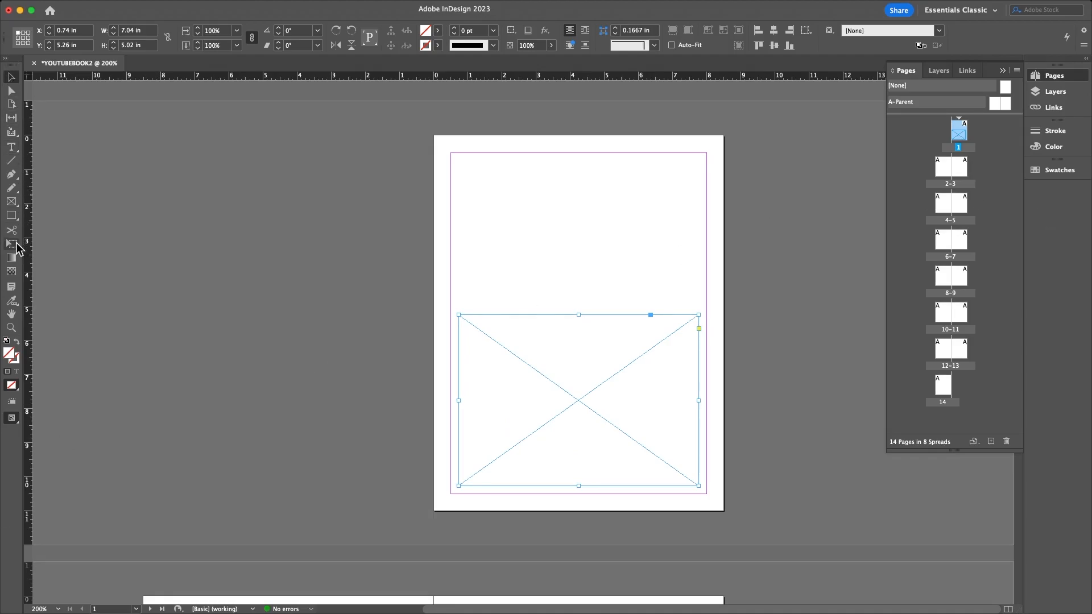
left_click(57, 597)
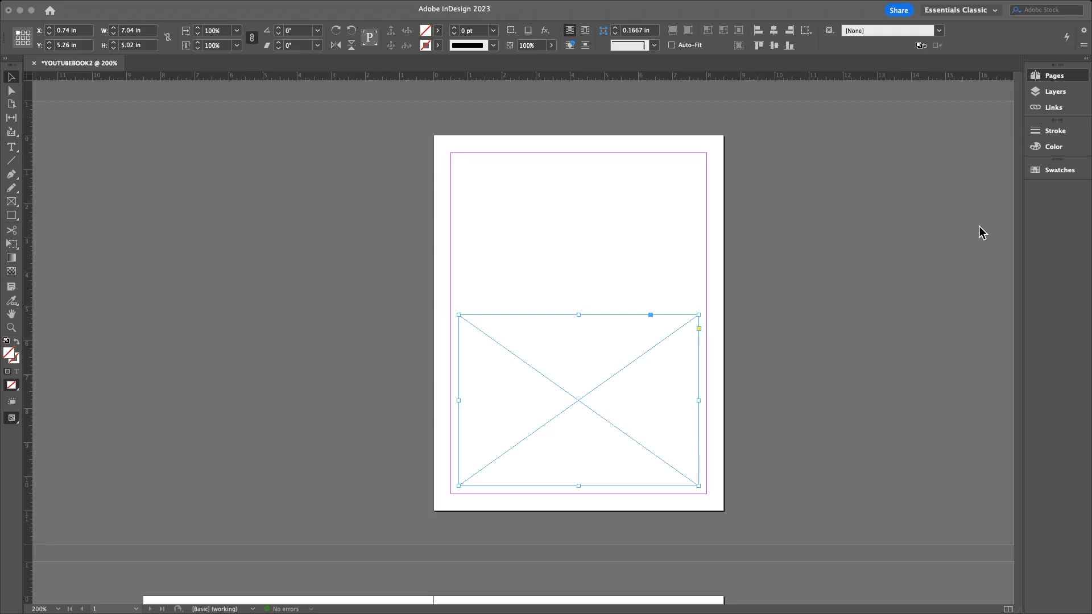
left_click_drag(1018, 184, 557, 415)
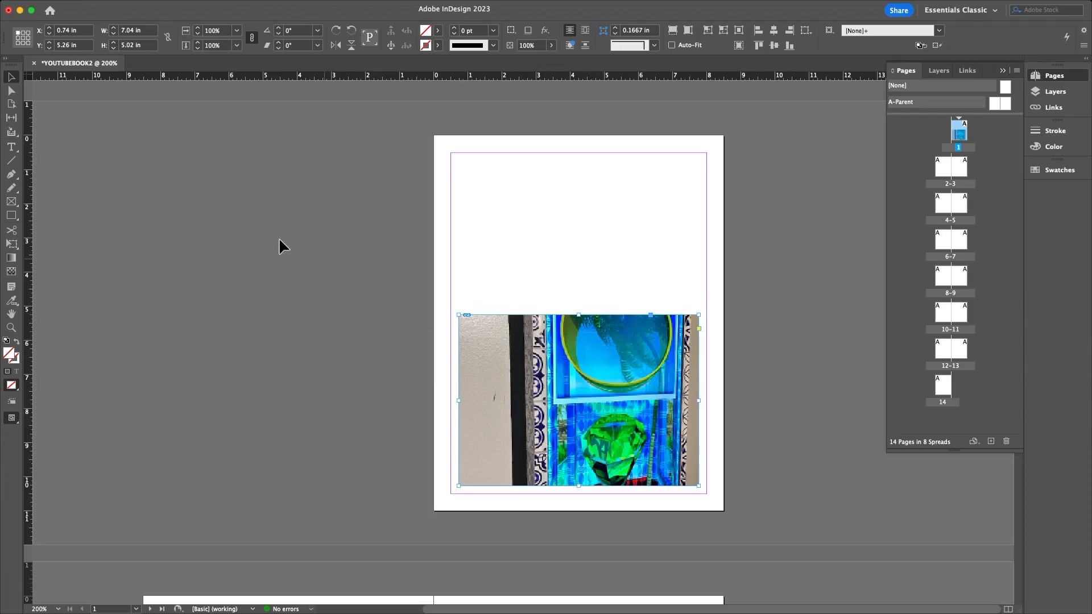
- Shift the photo within its frame until the yellow-rimmed blue circle is centred
left_click(15, 205)
left_click(15, 208)
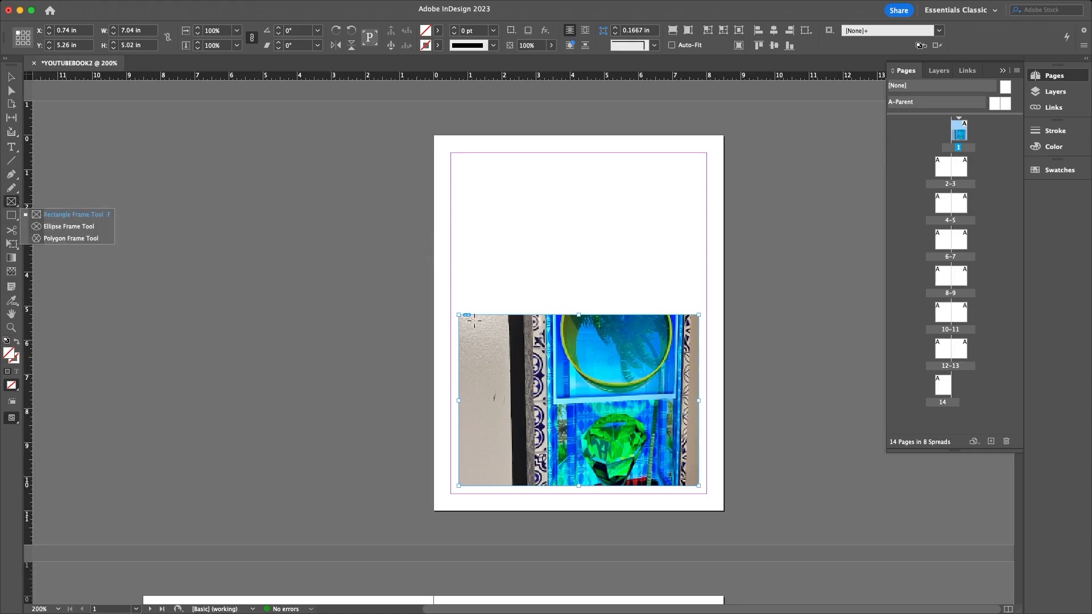
key("v")
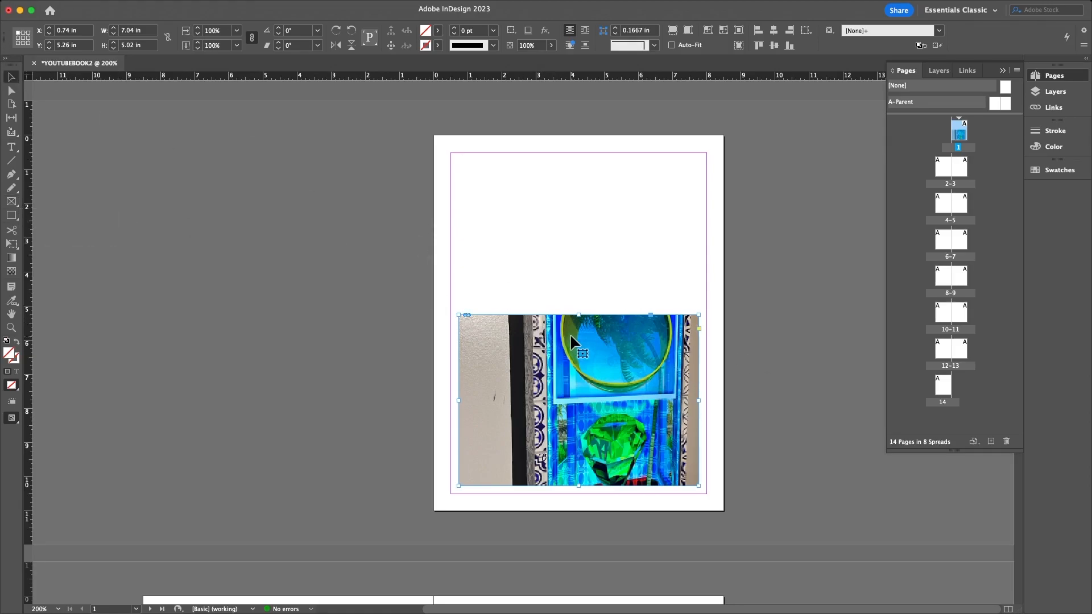
left_click(779, 322)
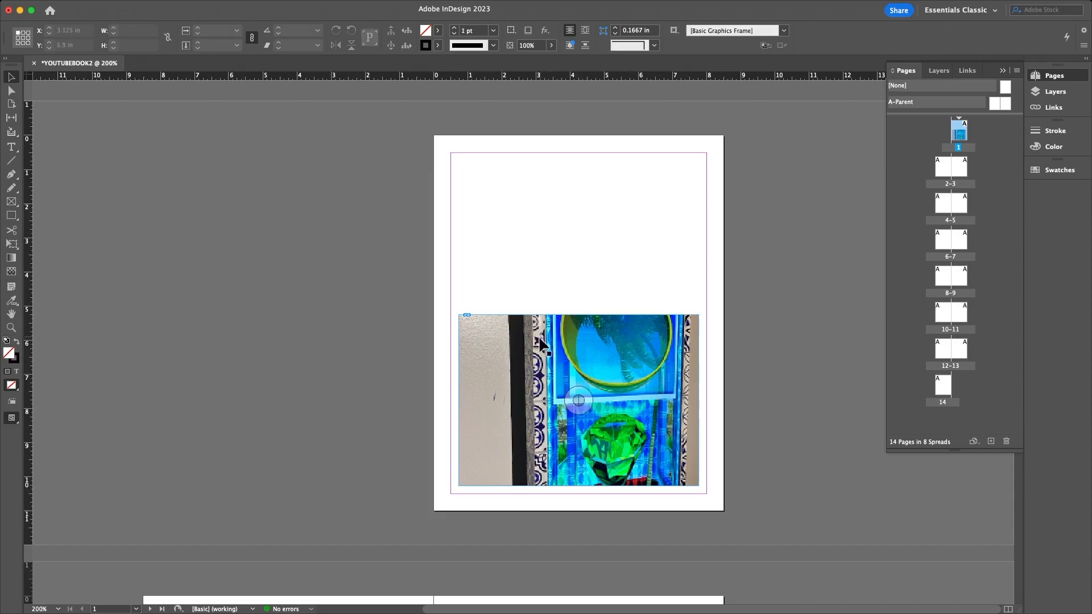
double_click(553, 364)
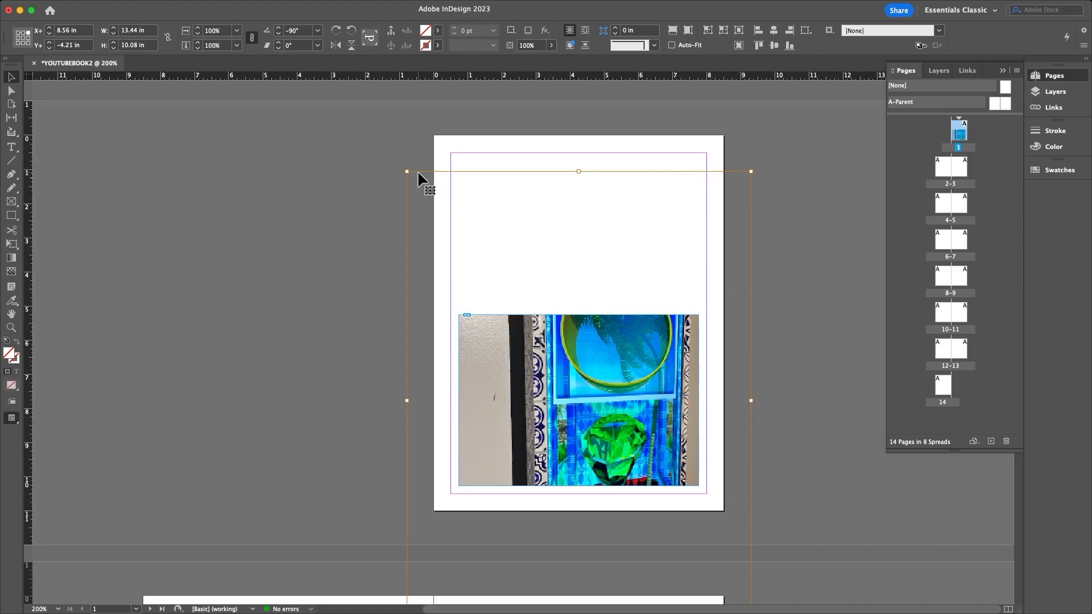
left_click_drag(526, 350, 525, 392)
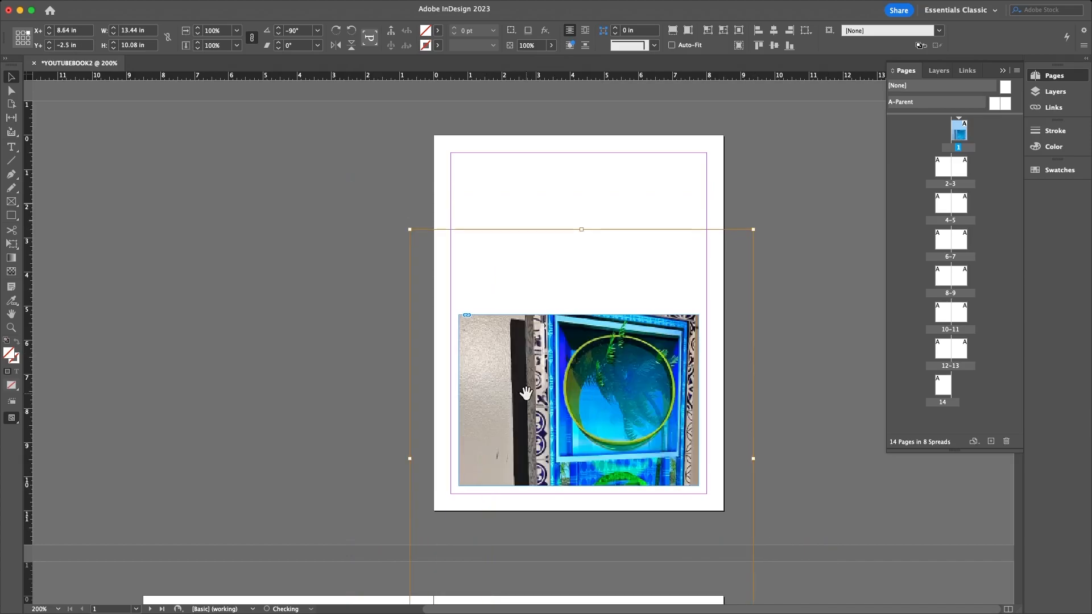
key("super+z")
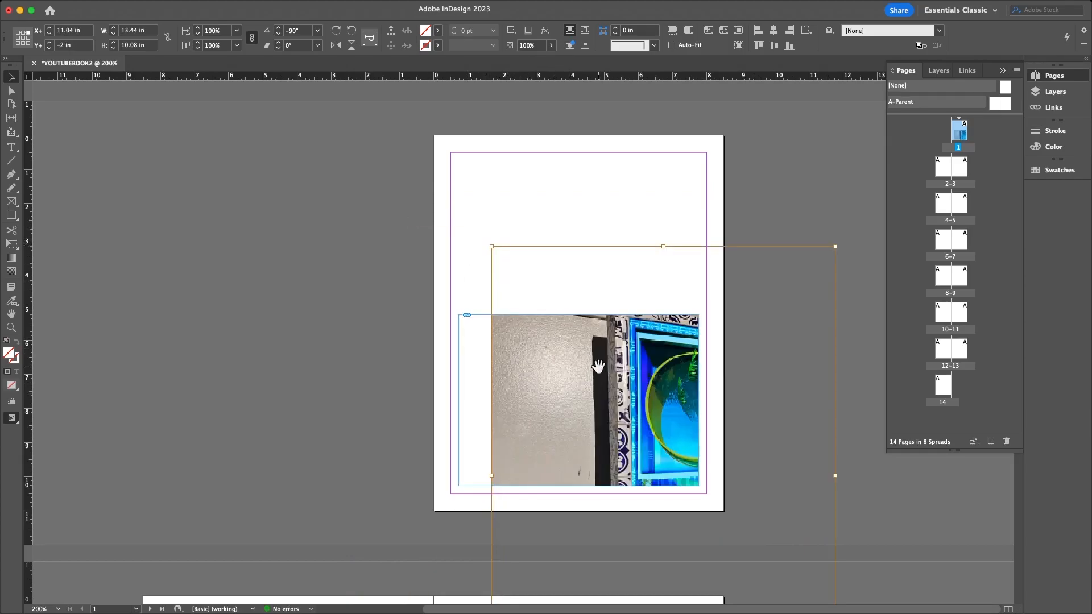
key("super+shift+z")
left_click_drag(414, 223, 360, 185)
left_click_drag(618, 359, 576, 384)
left_click(799, 259)
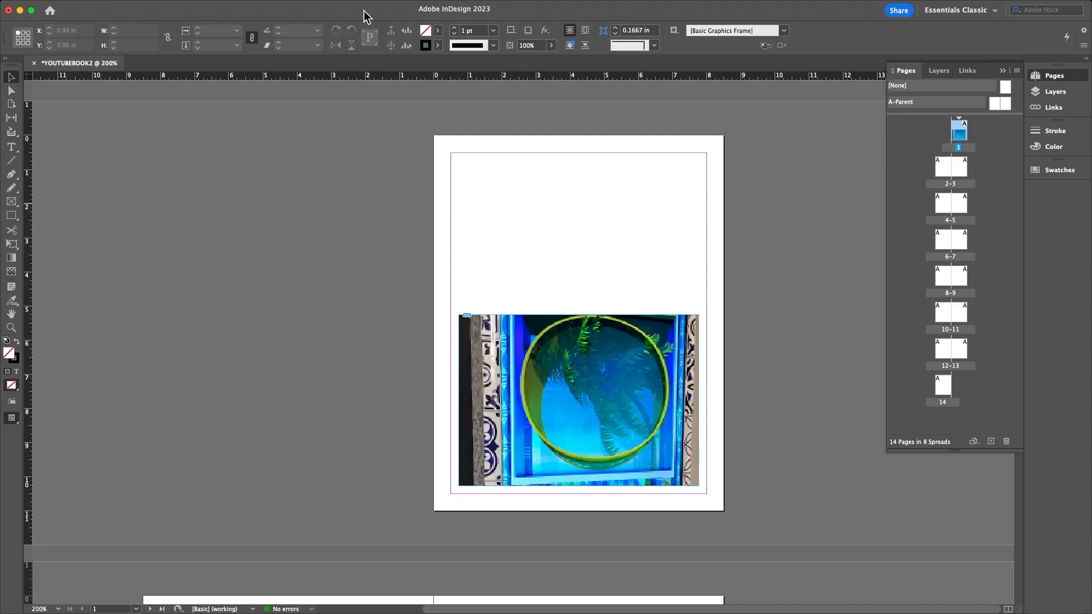
- Set View > Display Performance to High Quality Display
left_click(258, 7)
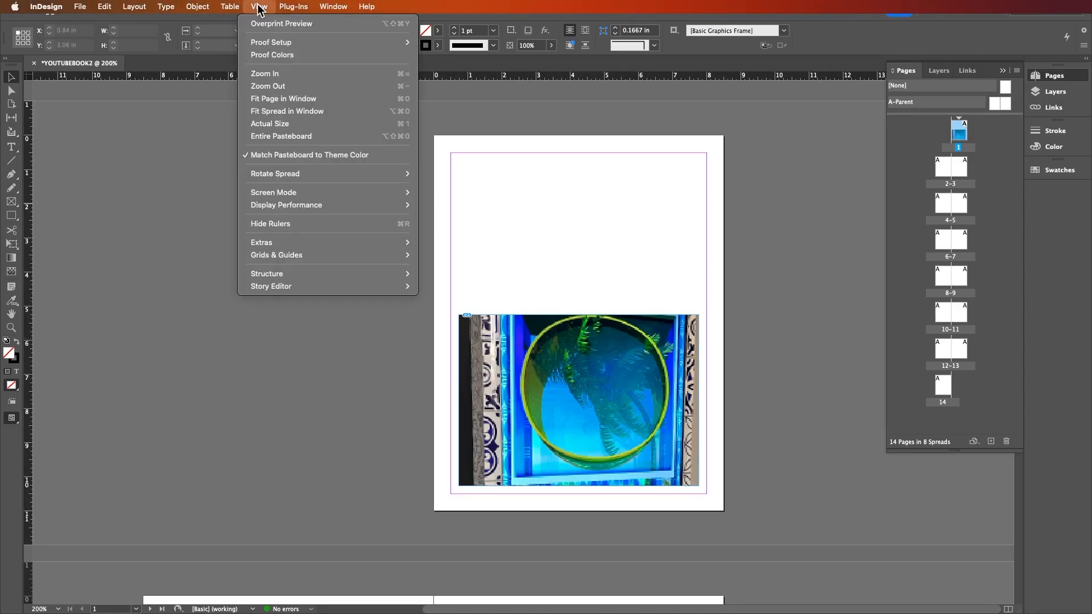
mouse_move(293, 192)
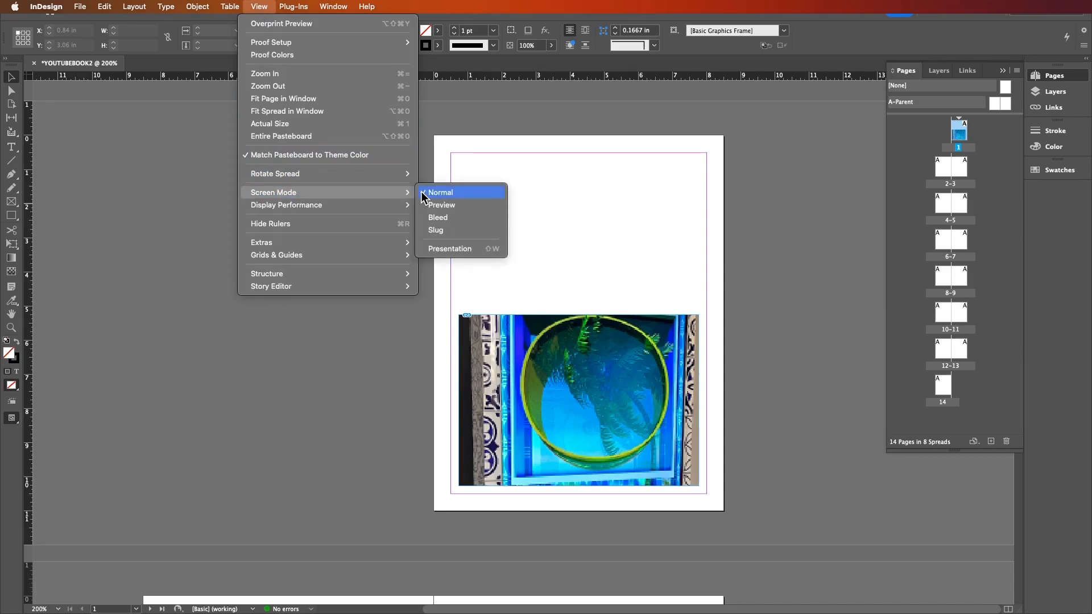
mouse_move(281, 210)
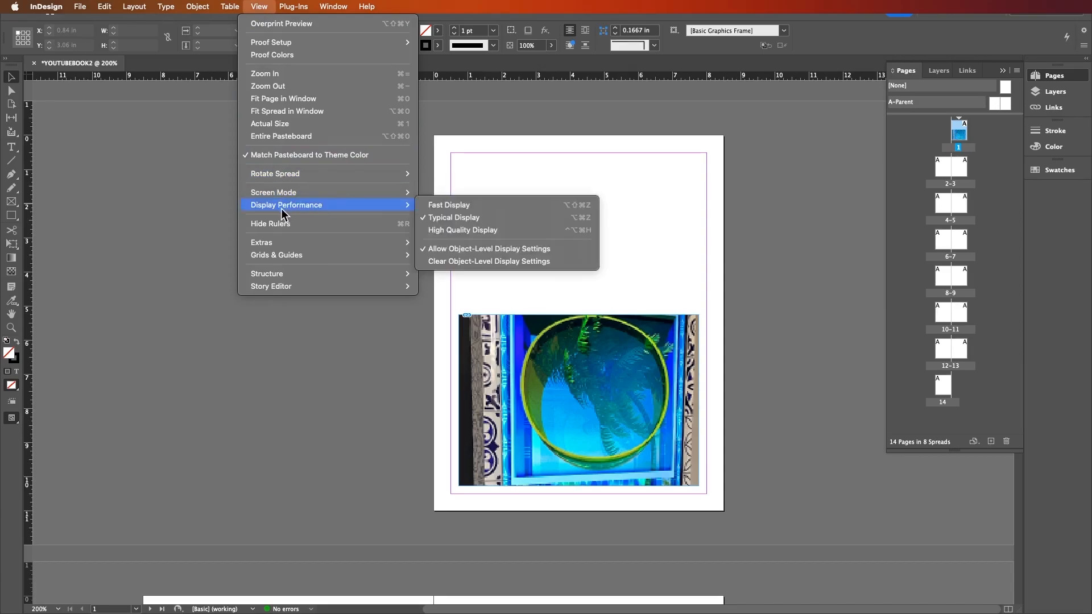
left_click(438, 230)
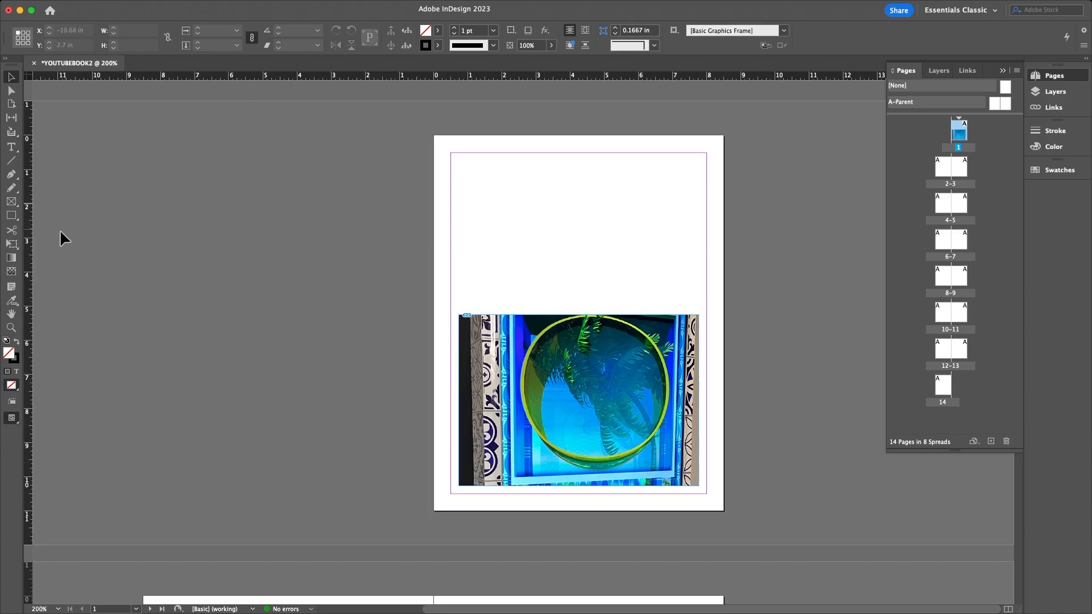
- Add vertical guides at both side margins and horizontal guides at 4.625 in and near the top
left_click_drag(32, 278, 459, 214)
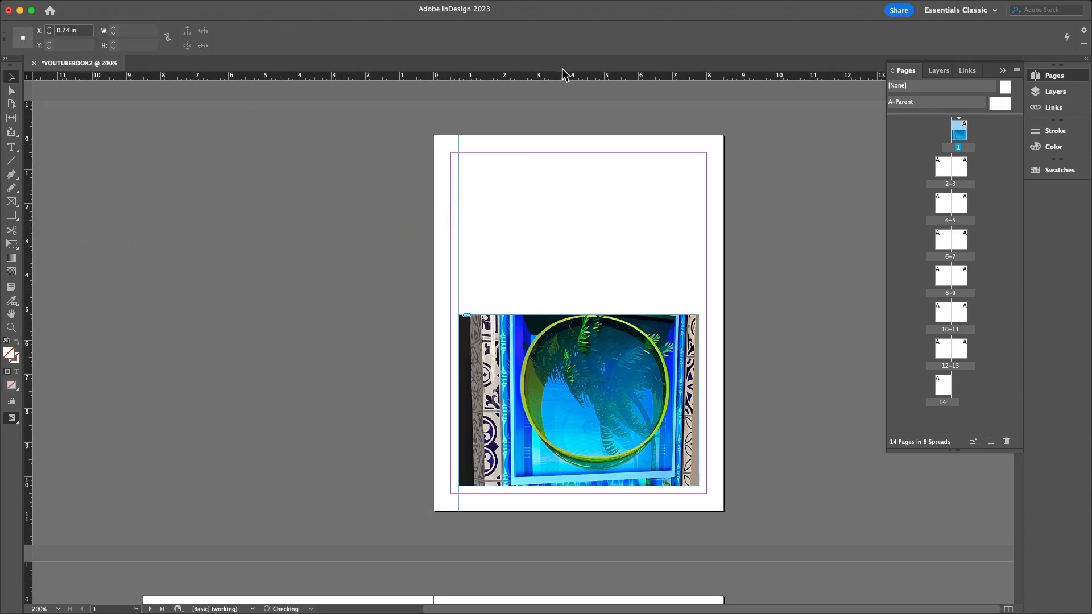
left_click_drag(557, 79, 551, 293)
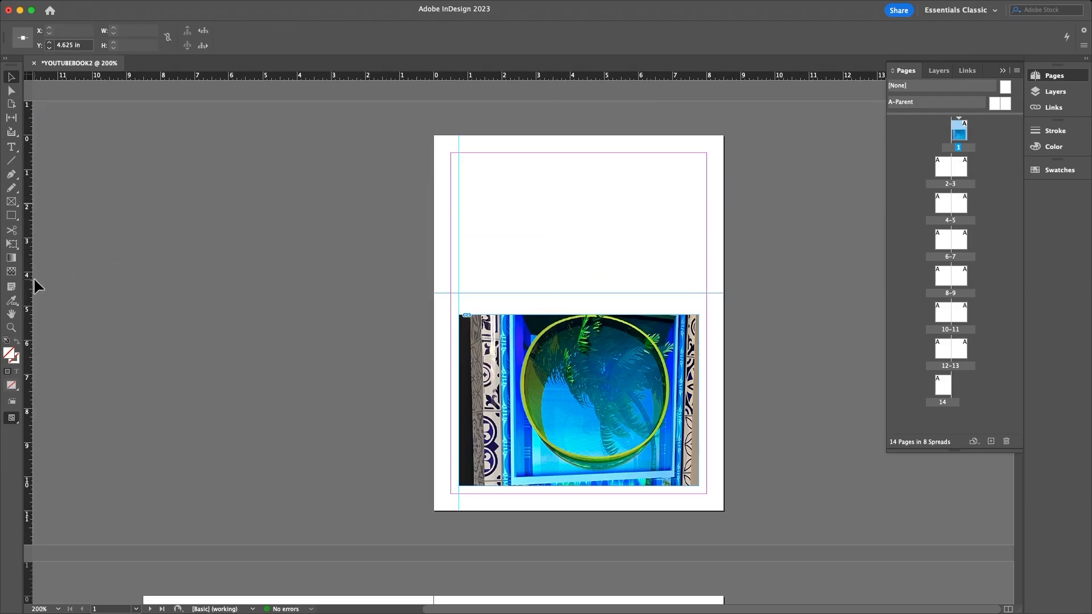
left_click_drag(30, 283, 699, 228)
left_click_drag(623, 77, 627, 162)
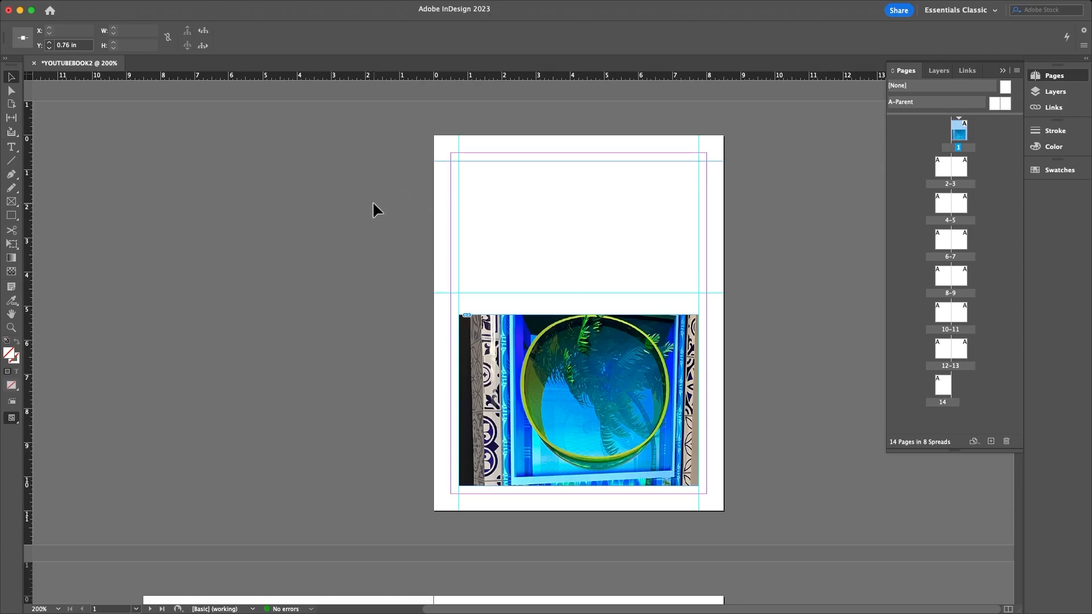
- Lock the guides via Grids & Guides
mouse_move(223, 2)
left_click(260, 7)
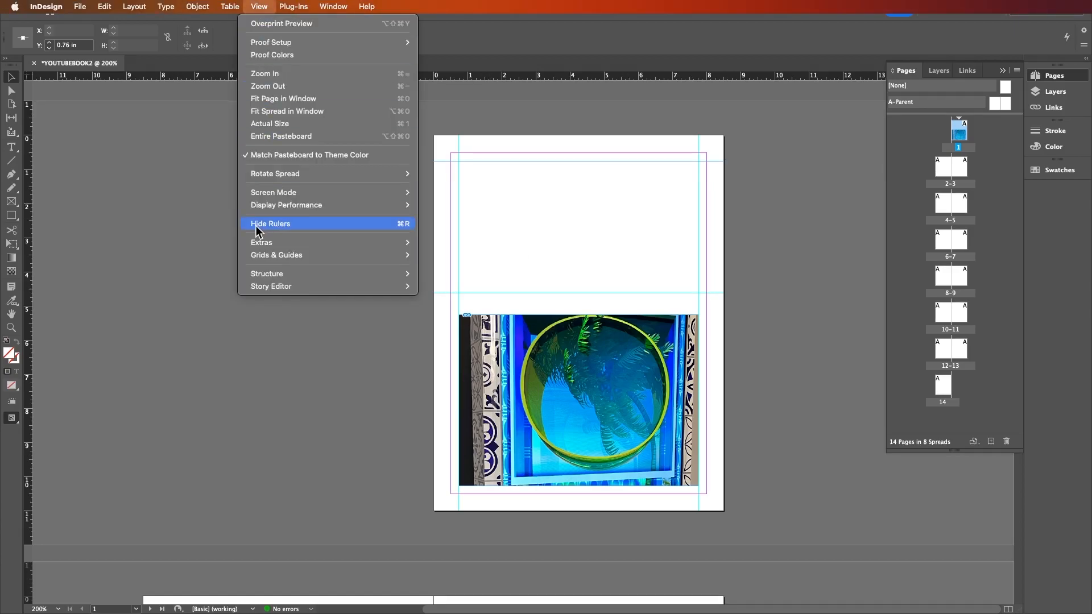
mouse_move(273, 257)
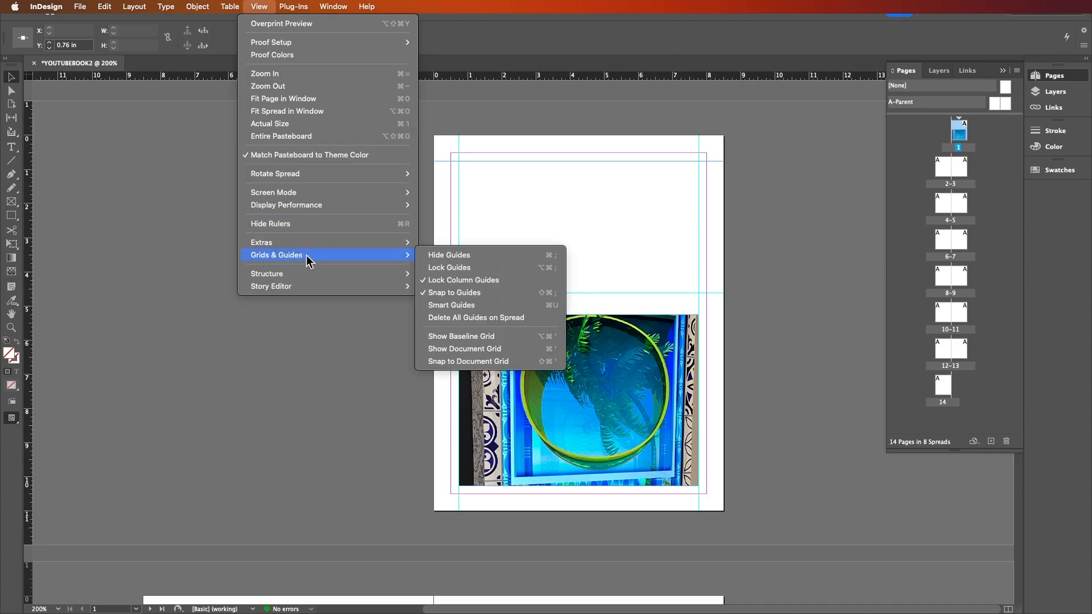
left_click(462, 266)
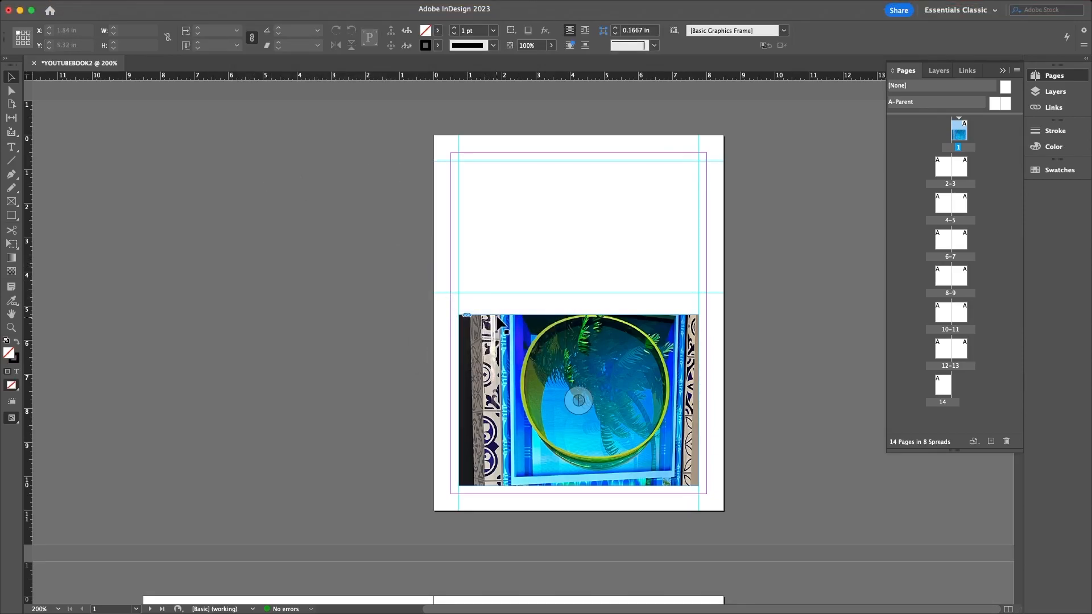
- Move the photo frame up to the 4.625 in guide and stretch it to the page's left and bottom edges
double_click(580, 328)
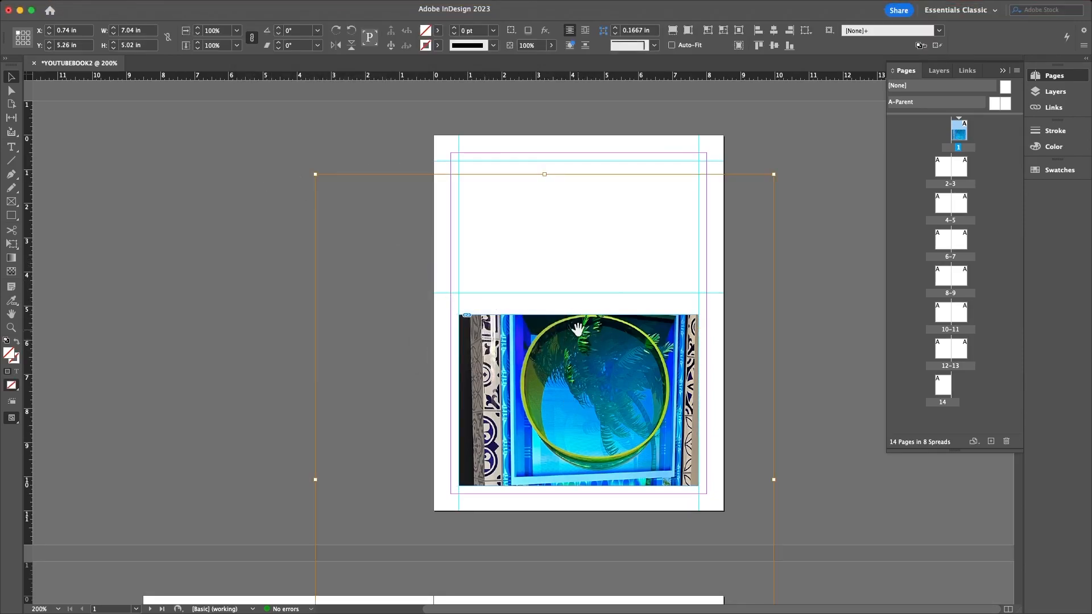
left_click(822, 288)
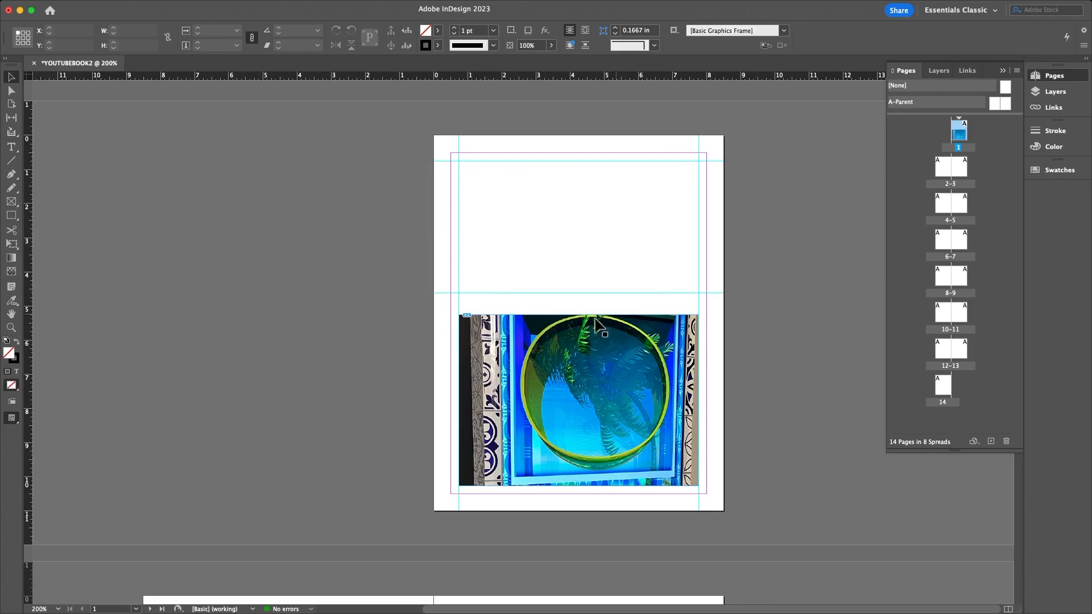
left_click(555, 344)
left_click_drag(579, 317, 580, 295)
left_click_drag(578, 466, 582, 493)
left_click(786, 360)
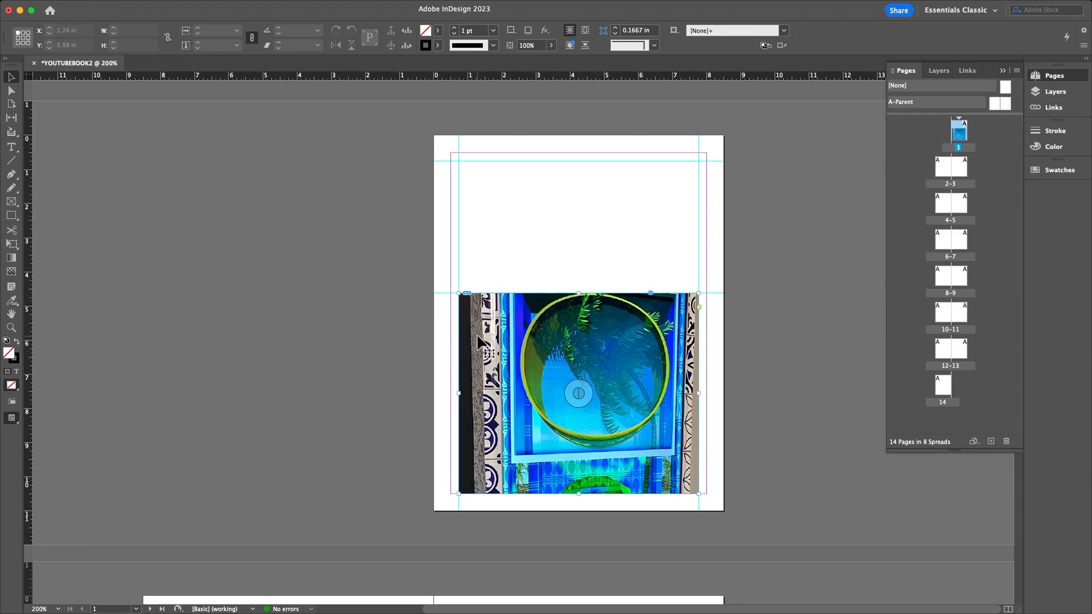
left_click(458, 392)
left_click_drag(453, 393, 433, 393)
left_click_drag(566, 494, 563, 515)
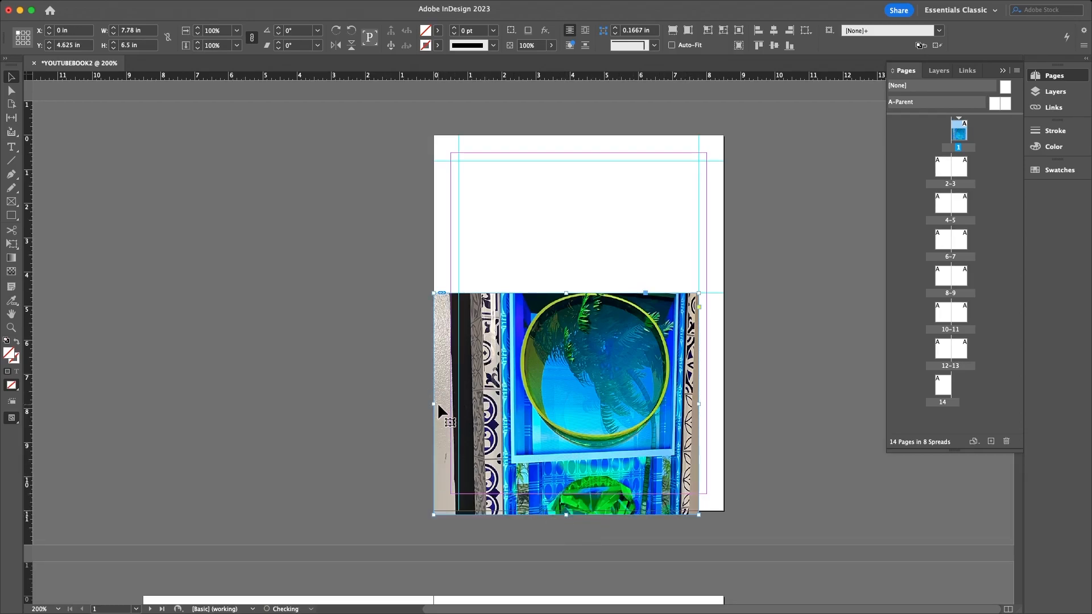
- Stretch the photo frame to the bleed and enlarge the photo to about 188%
left_click_drag(434, 402, 428, 402)
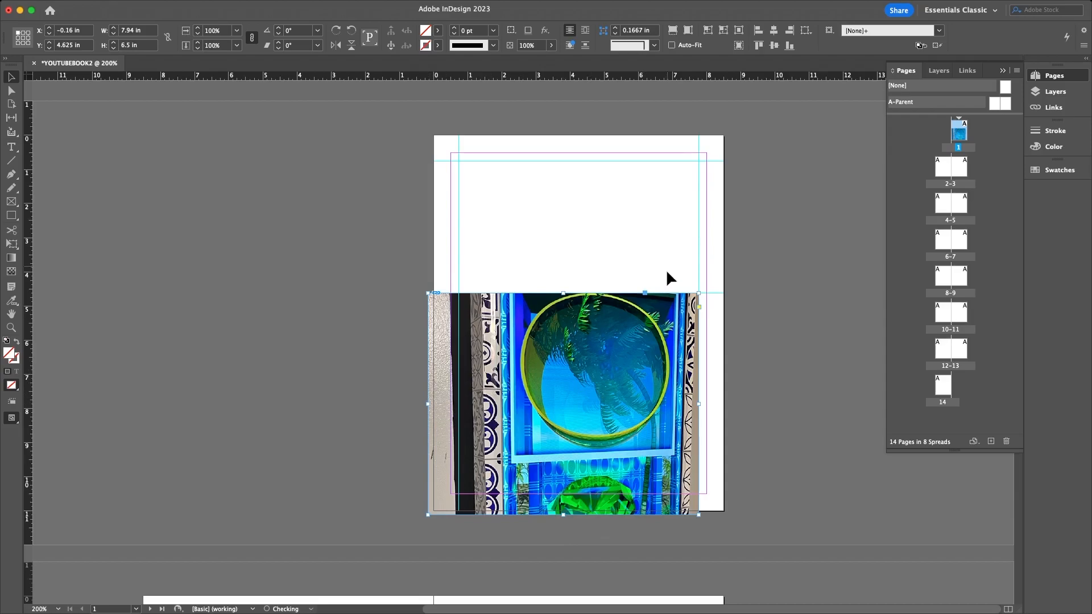
left_click_drag(699, 293, 729, 131)
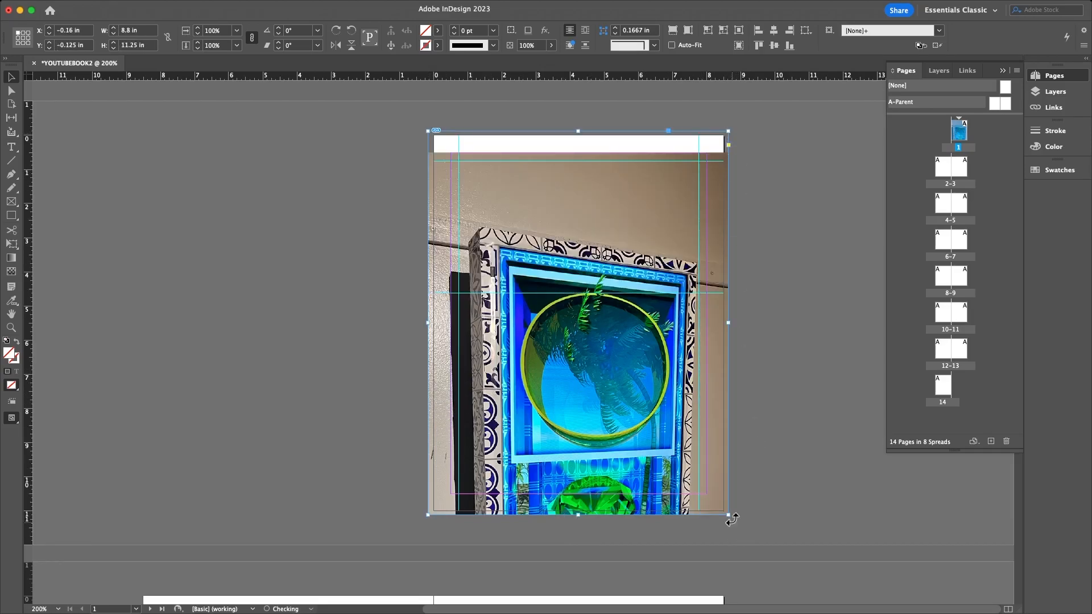
double_click(548, 270)
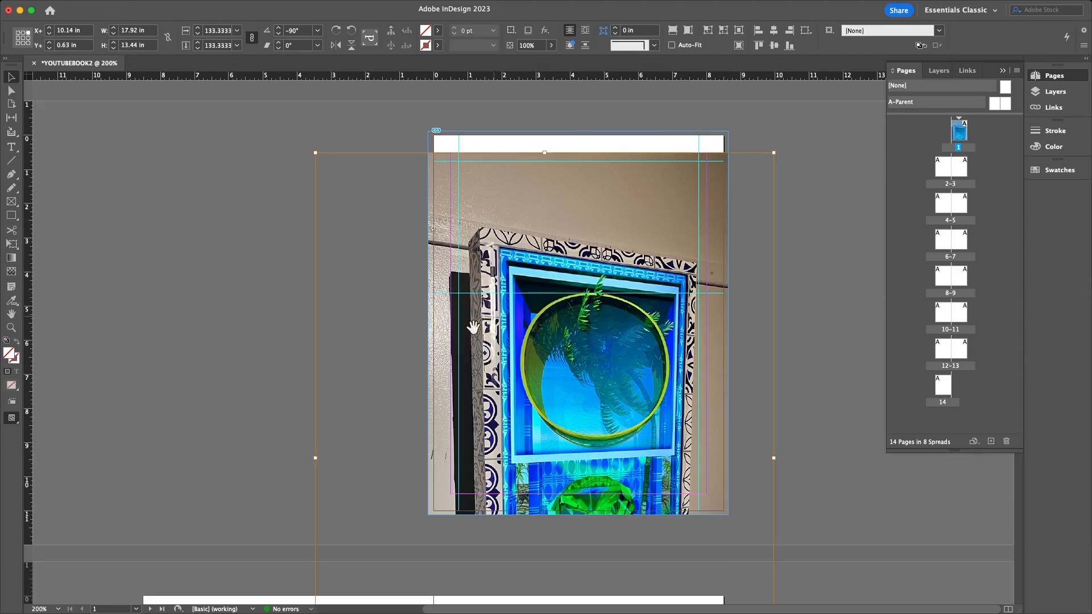
left_click_drag(469, 419, 463, 334)
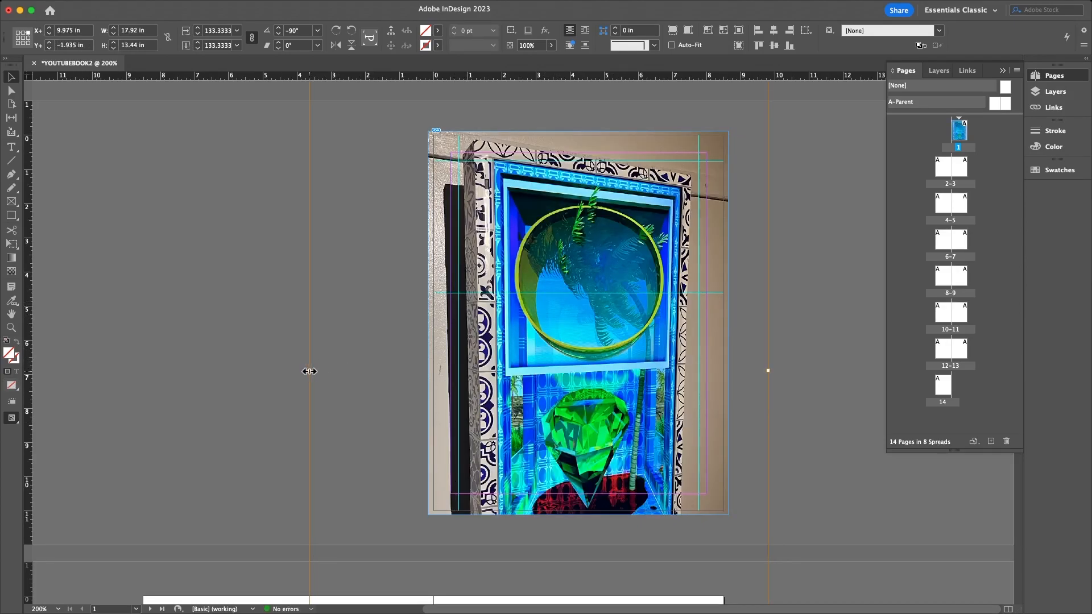
left_click_drag(310, 371, 121, 371)
left_click_drag(519, 319, 570, 330)
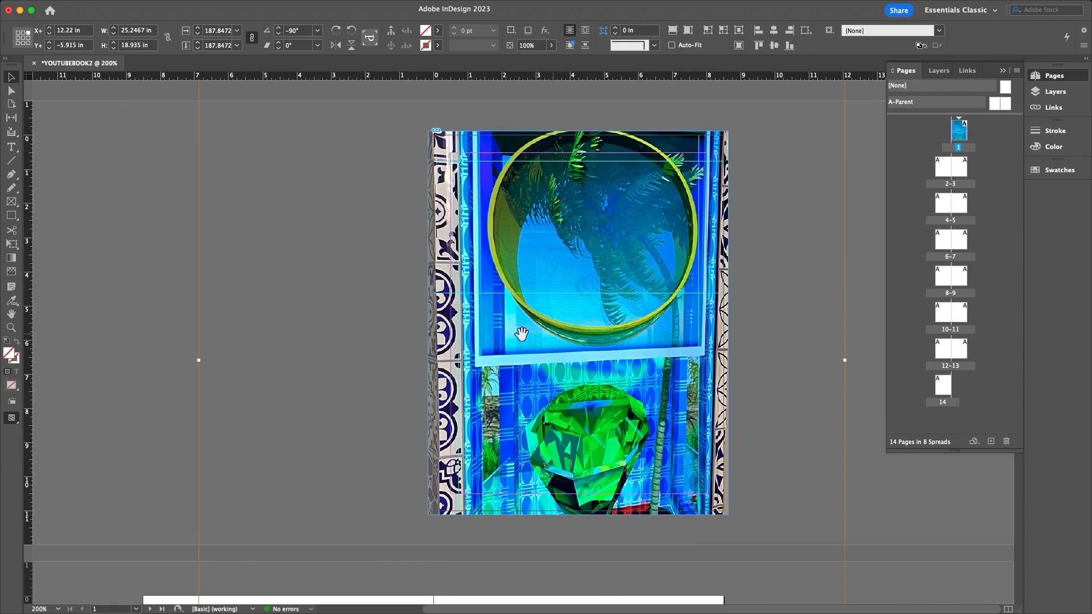
left_click(359, 336)
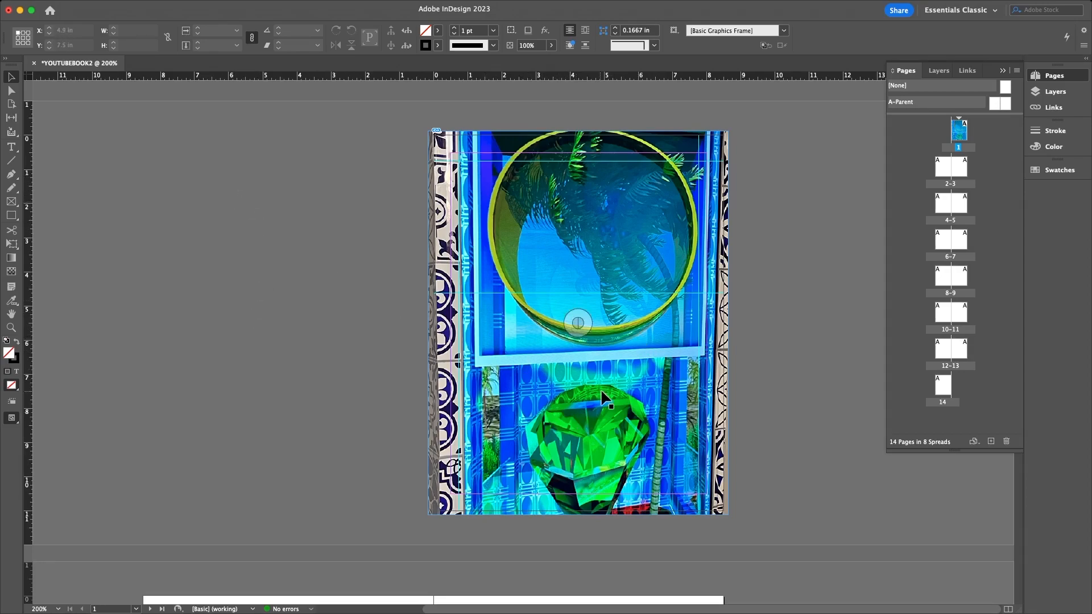
- Align the frame's left edge with the page and nudge the photo into place within it
left_click_drag(614, 398, 621, 398)
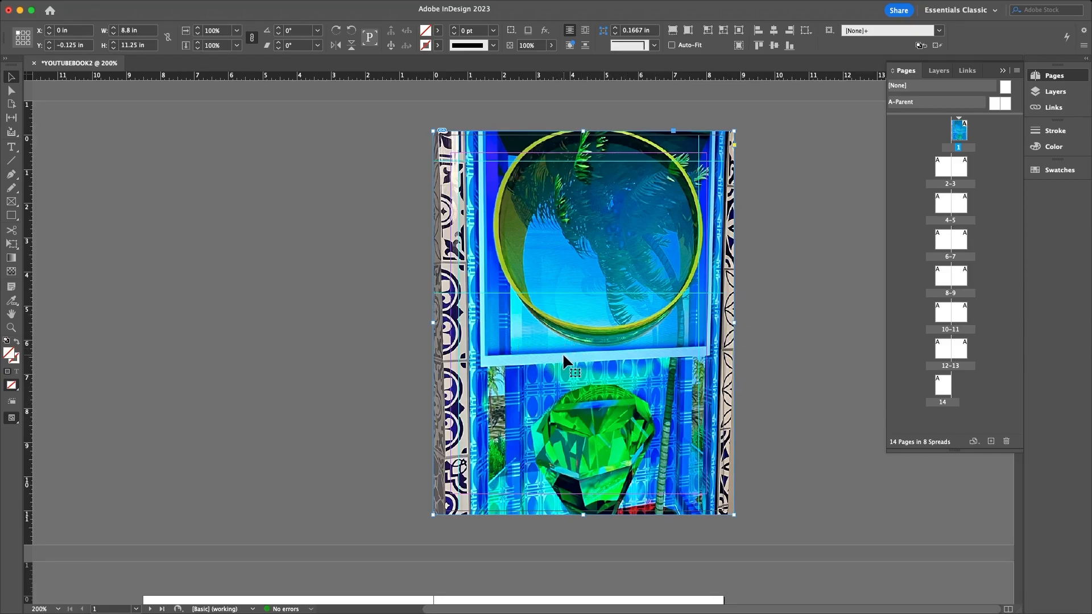
left_click_drag(563, 355, 568, 317)
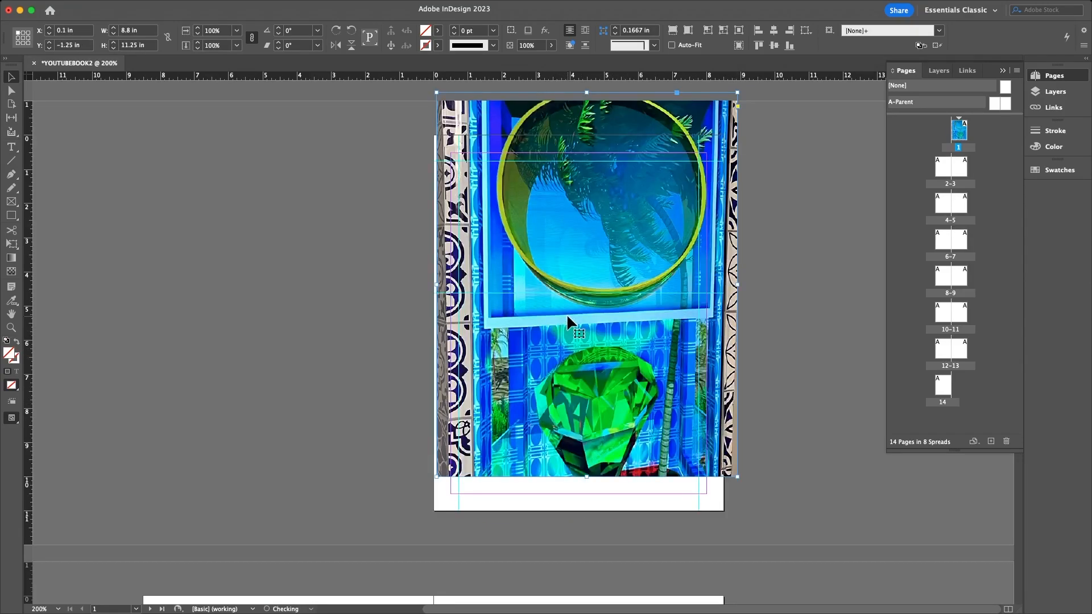
key("super+z")
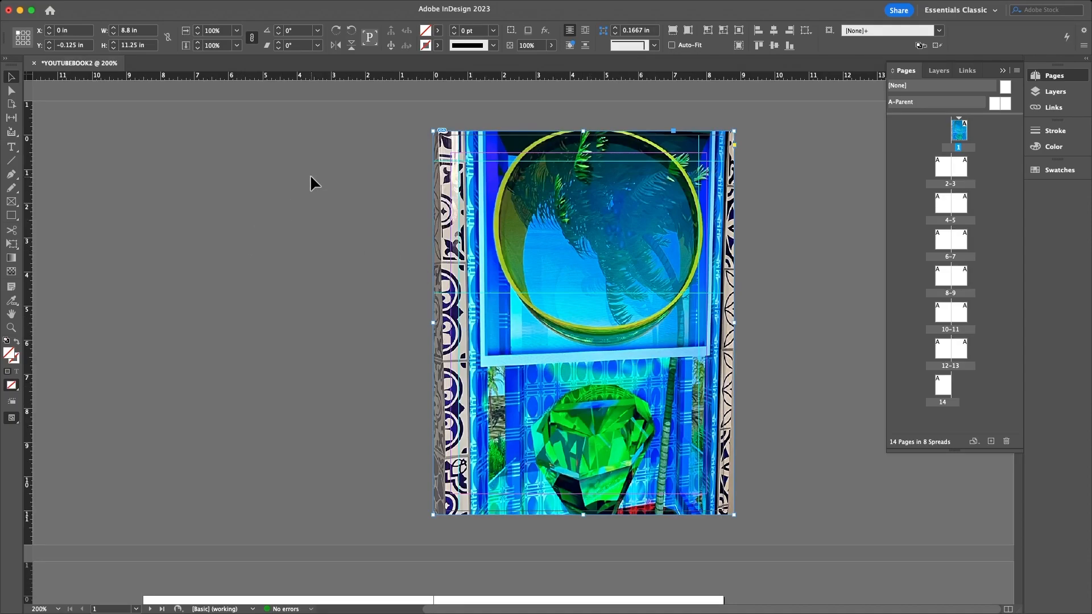
double_click(532, 247)
left_click_drag(532, 247, 540, 243)
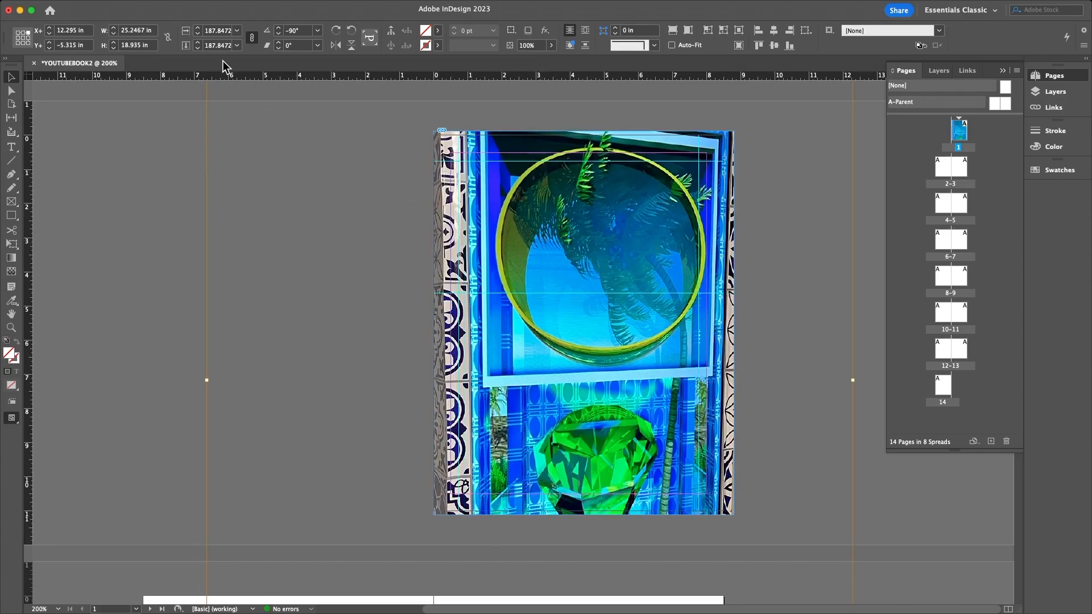
mouse_move(208, 7)
- Deselect the full-page photo and switch to the Type tool
left_click(136, 166)
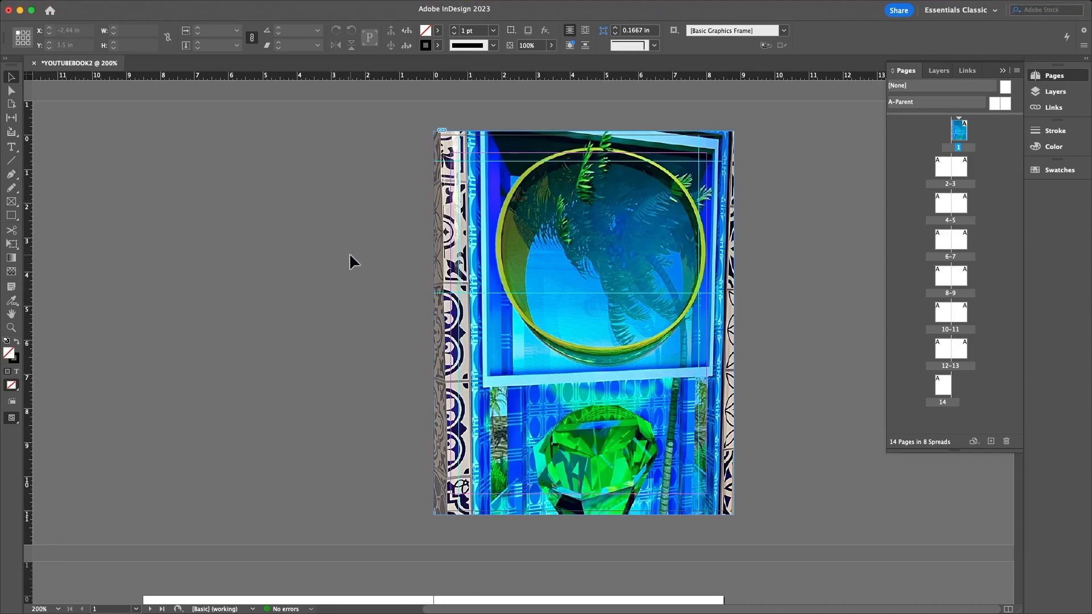
mouse_move(336, 1)
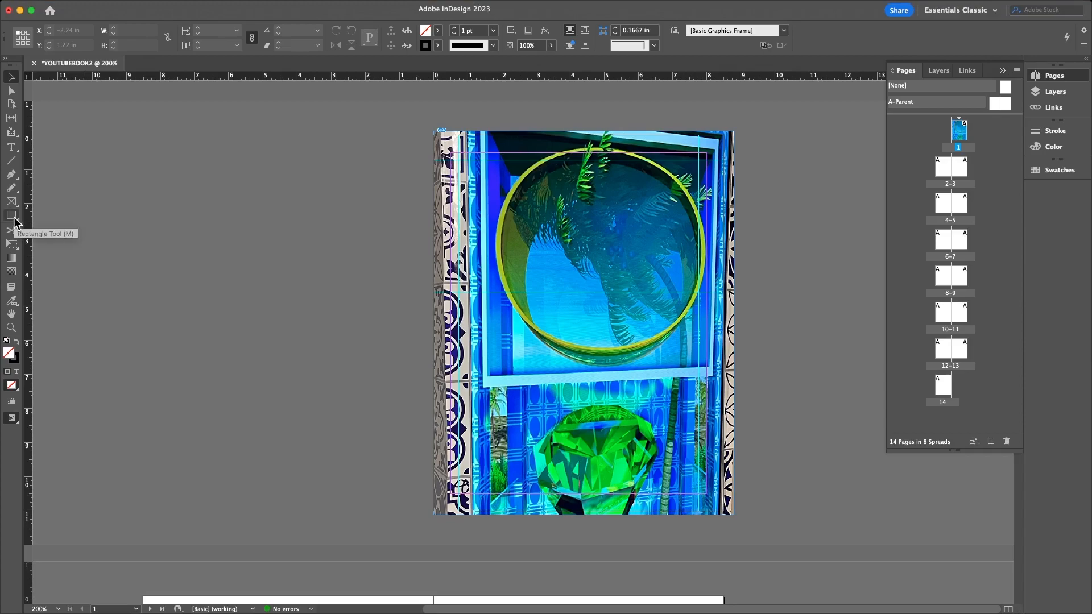
left_click(11, 147)
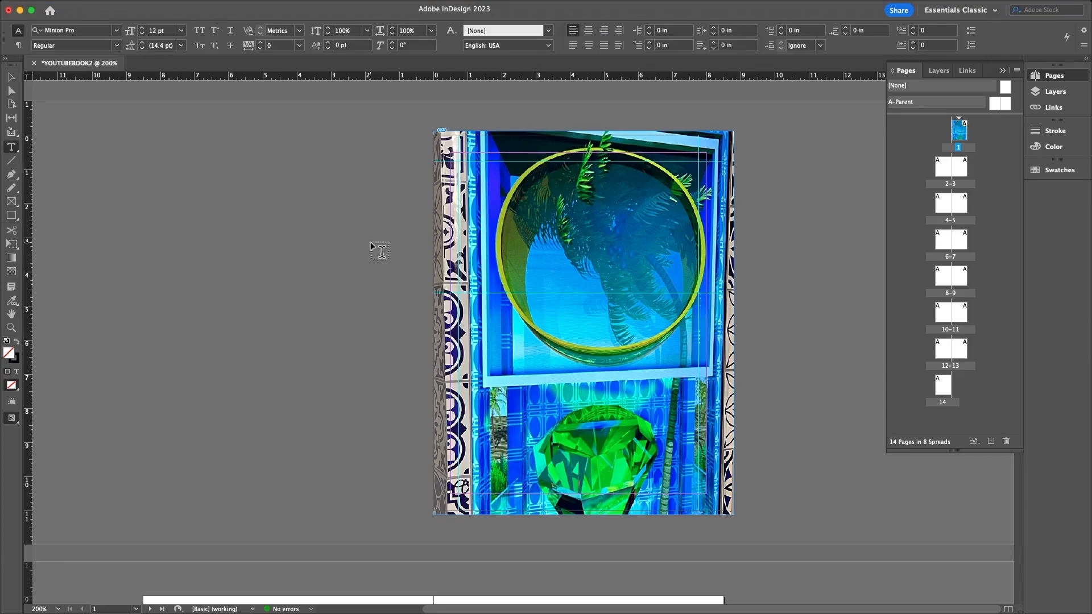
- Draw an empty text frame about 7.04 × 3.4 in across the top of the right page
left_click_drag(316, 248, 316, 248)
left_click_drag(455, 165, 710, 292)
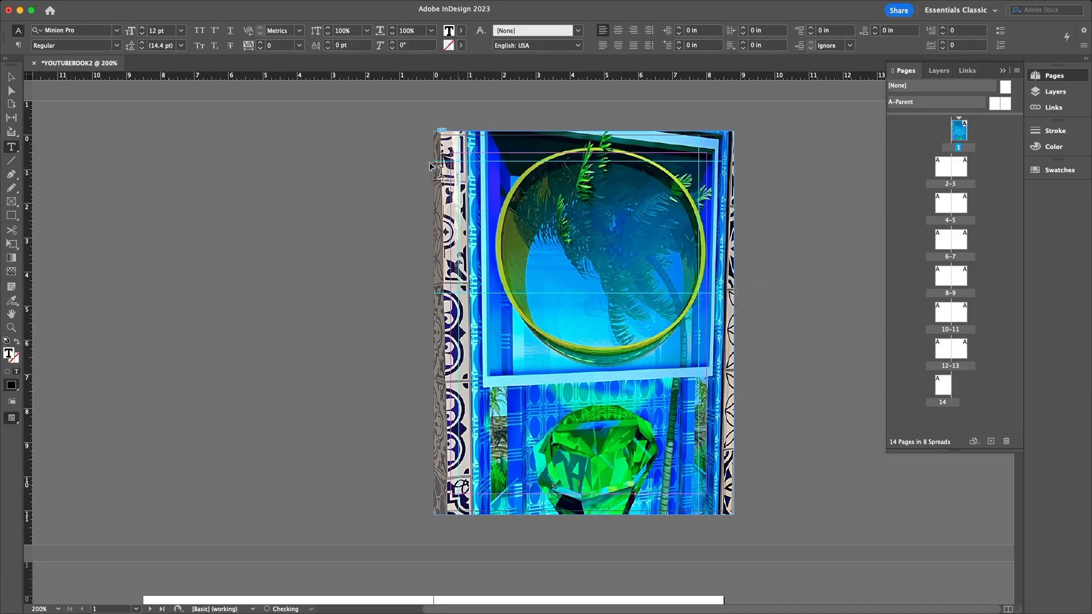
left_click(11, 77)
left_click_drag(591, 452, 272, 448)
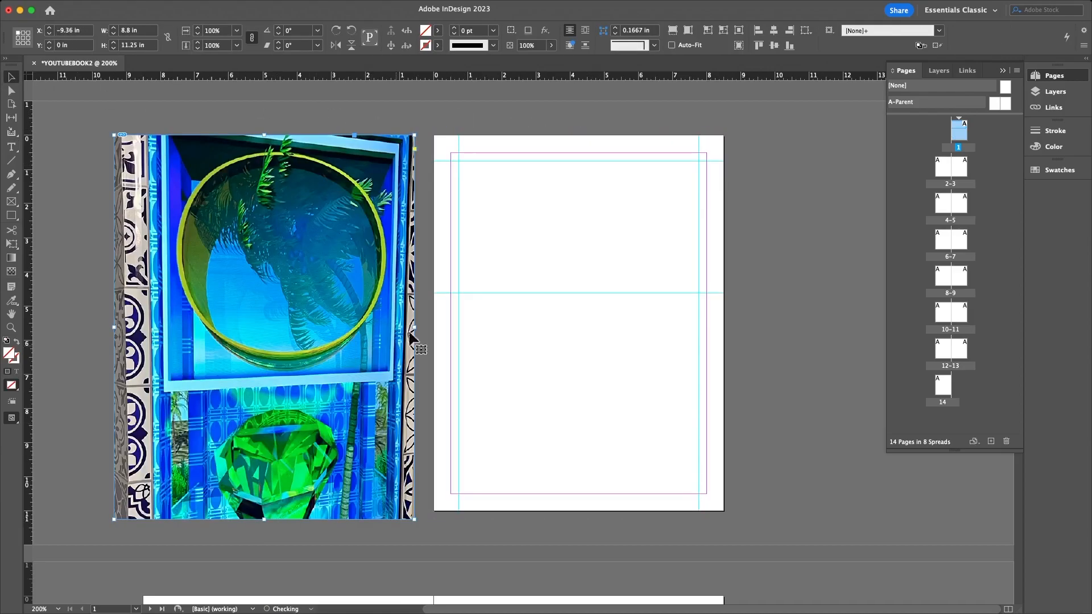
left_click(461, 168)
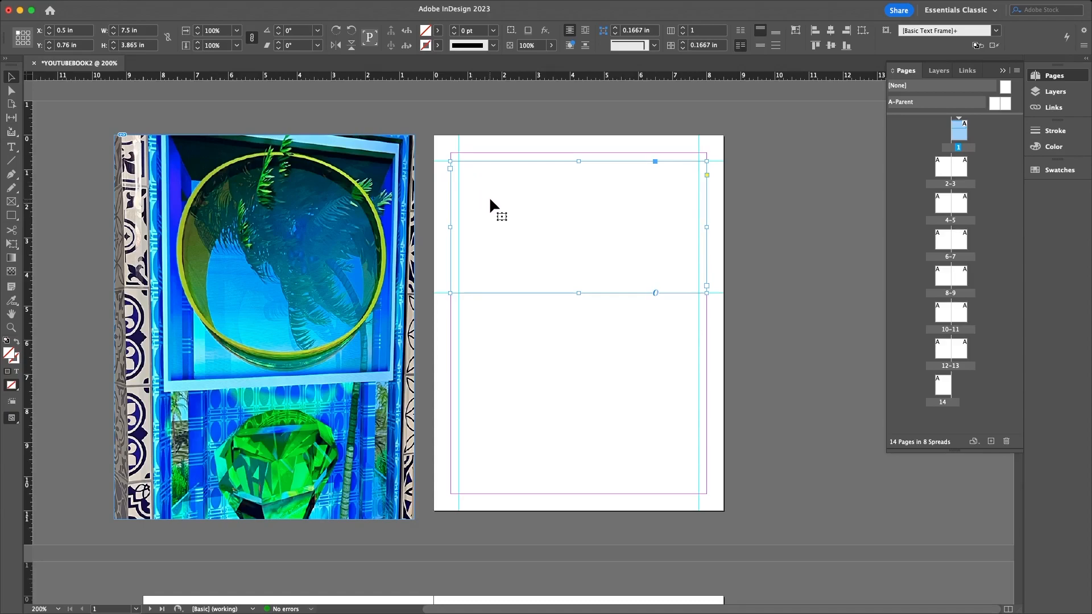
key("super+shift+a")
left_click(11, 148)
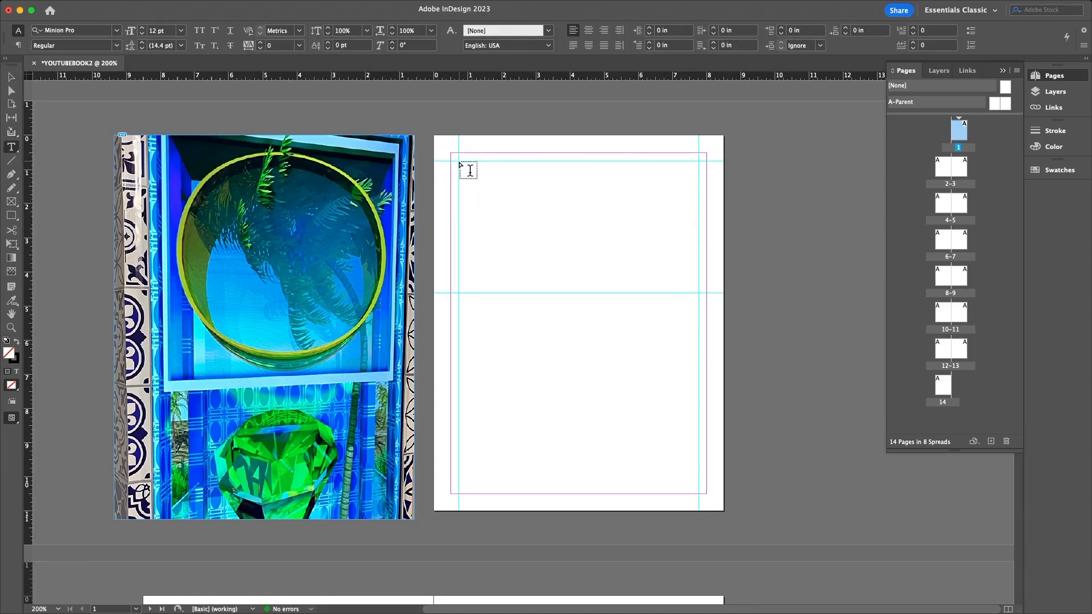
left_click_drag(470, 169, 700, 278)
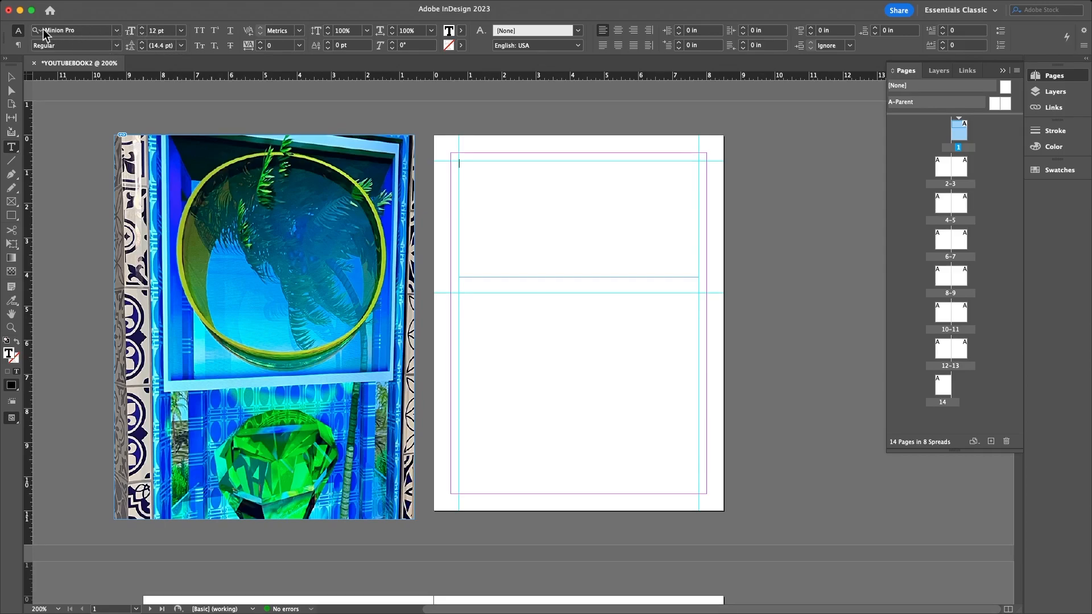
- Center-align the paragraph and type 'YOUTUBE STORIES' into the empty text frame
left_click(118, 31)
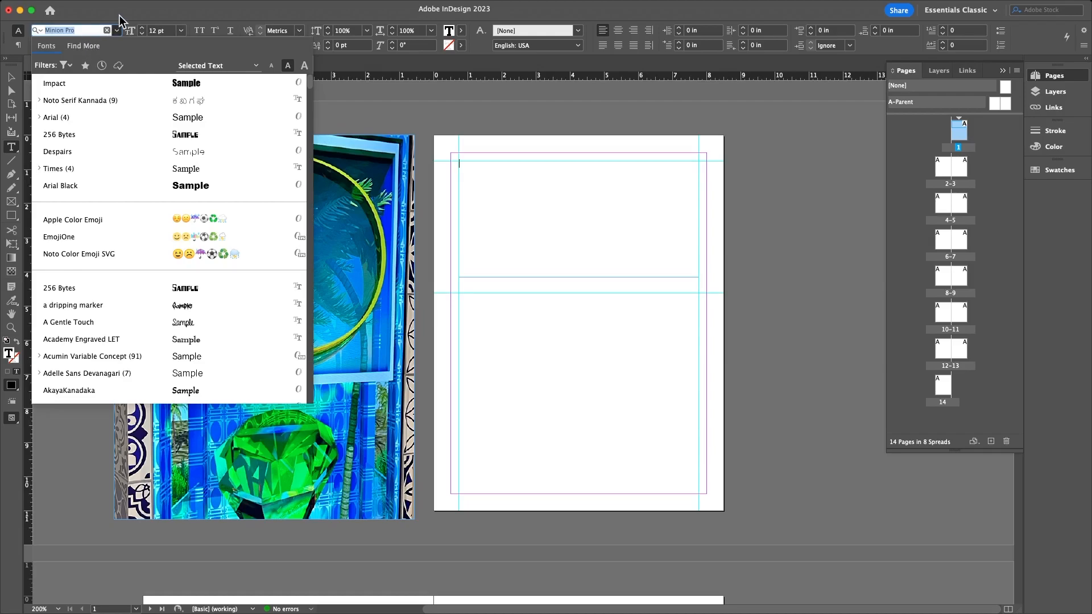
left_click(118, 30)
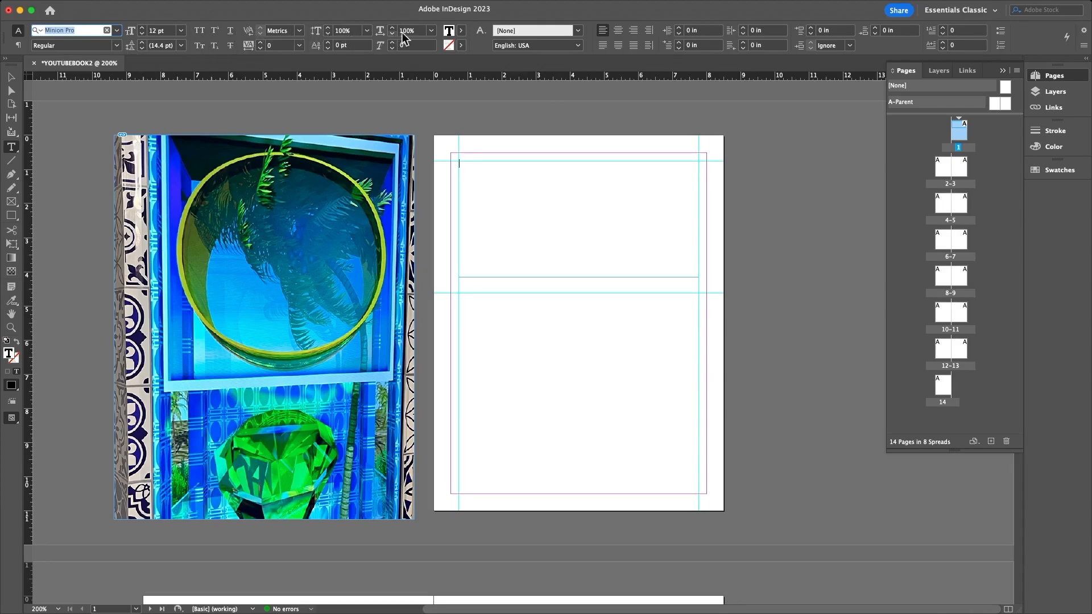
left_click(618, 32)
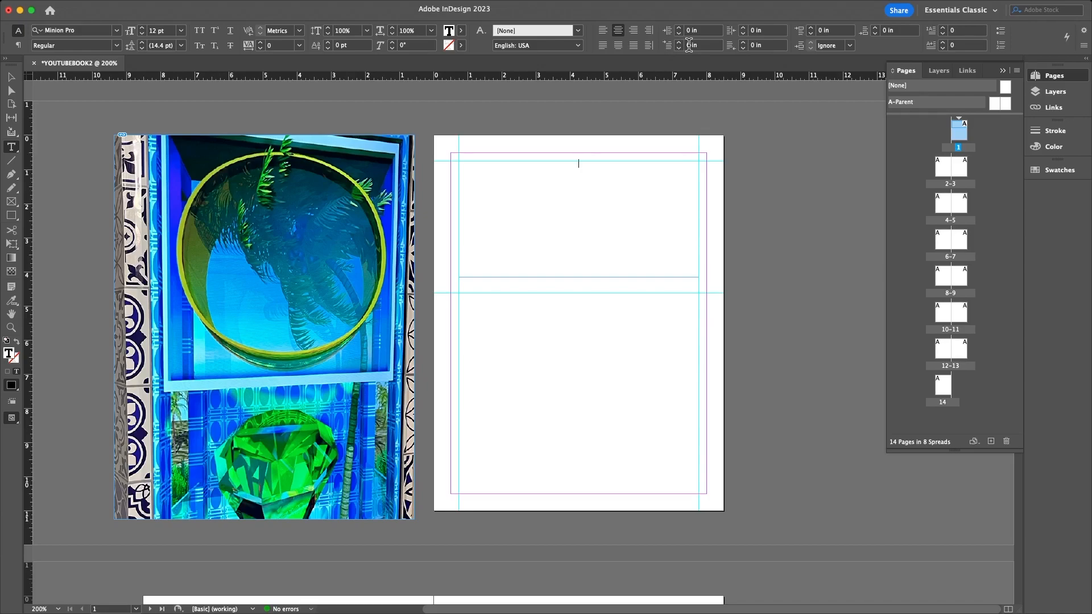
left_click(584, 179)
type("YOU")
type("TUBE")
type(" BOOK")
key("BackSpace")
key("BackSpace")
key("BackSpace")
key("BackSpace")
key("BackSpace")
type("STORIES")
left_click(10, 78)
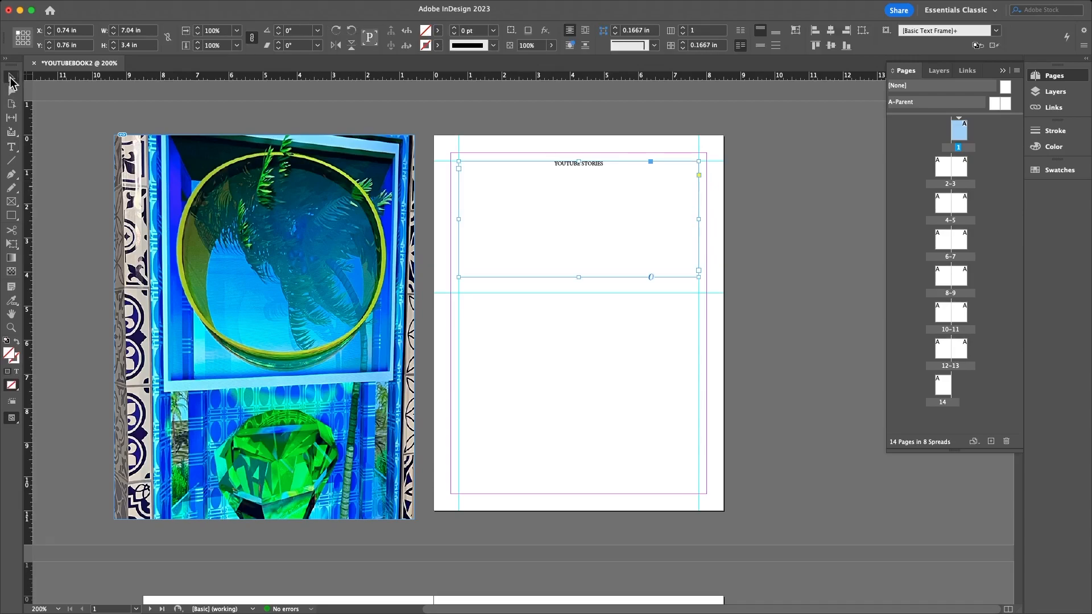
- Select the heading text and raise its font size to 53 pt
triple_click(592, 163)
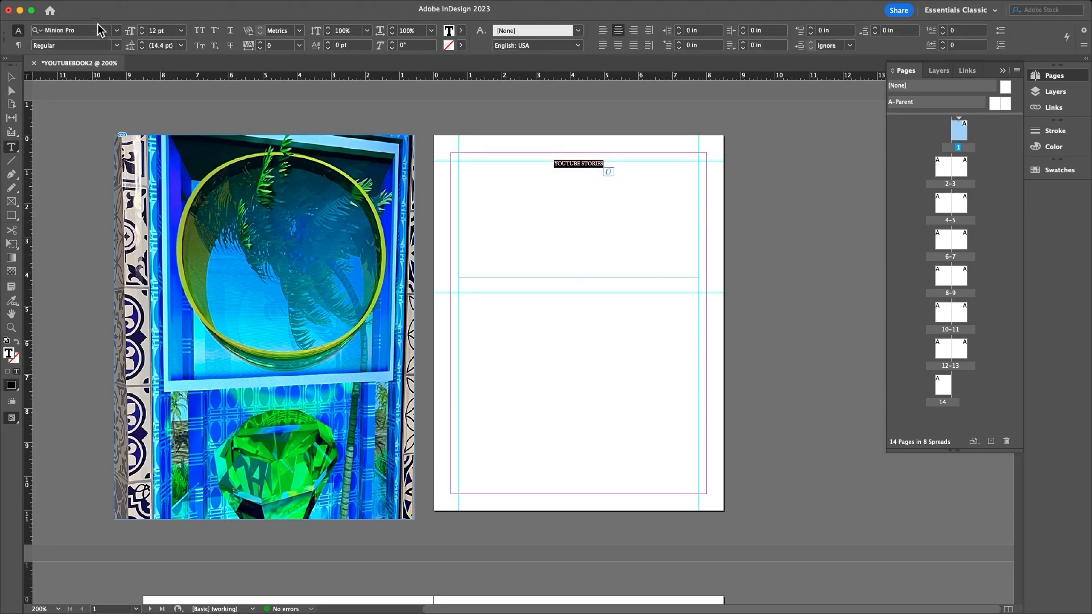
left_click(141, 31)
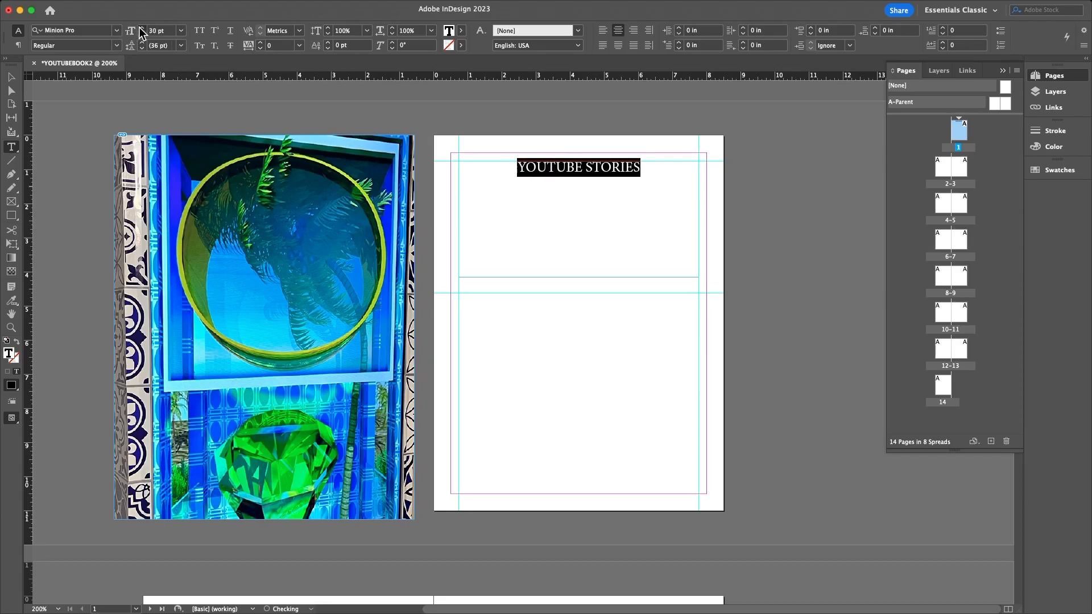
left_click(140, 29)
left_click(140, 29)
left_click(140, 28)
left_click(140, 28)
left_click(140, 28)
left_click(141, 28)
left_click(140, 28)
left_click(141, 29)
left_click(140, 29)
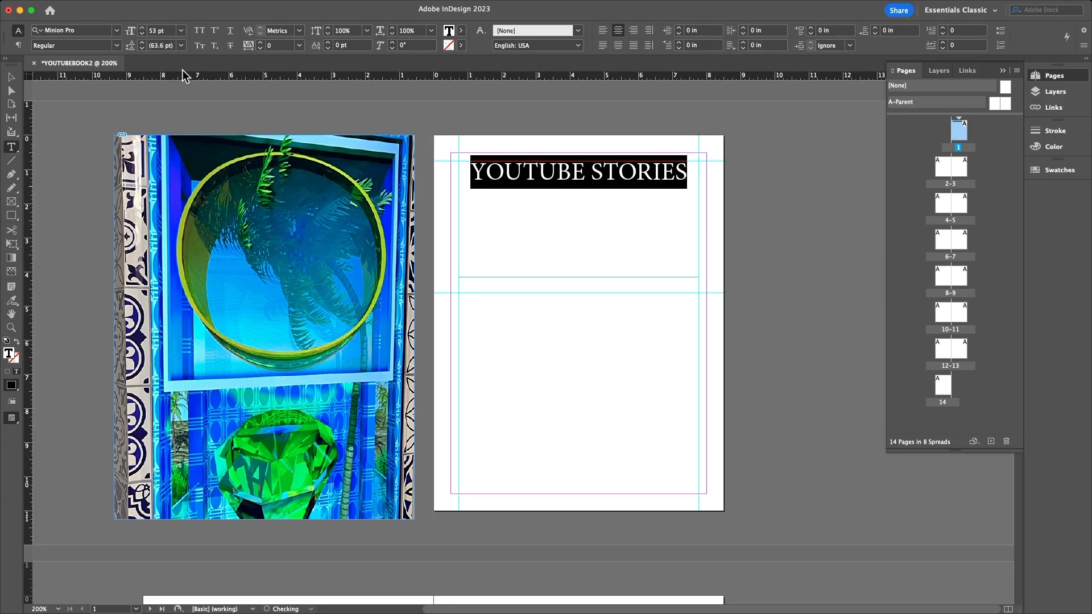
- Try Morph Font, then set the heading in ArcadeClassic
left_click(117, 31)
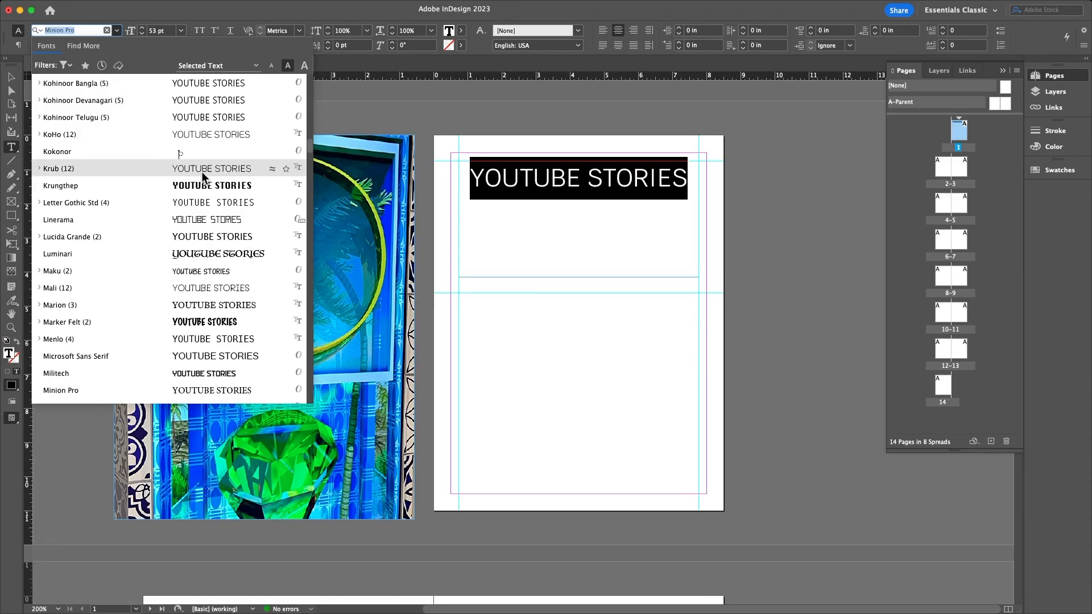
scroll(196, 197, "down", 5)
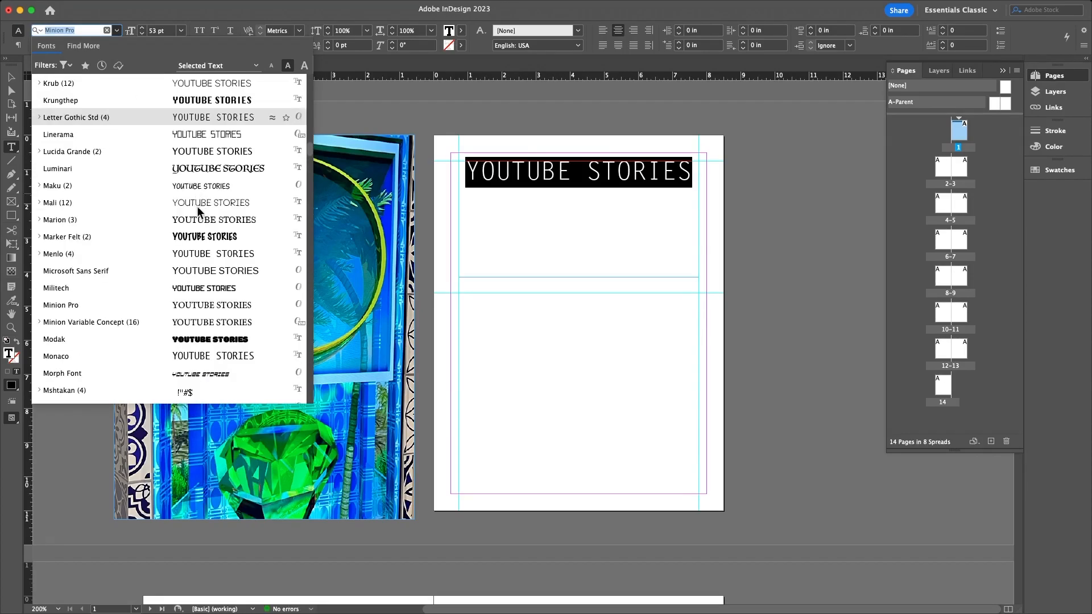
scroll(197, 244, "down", 8)
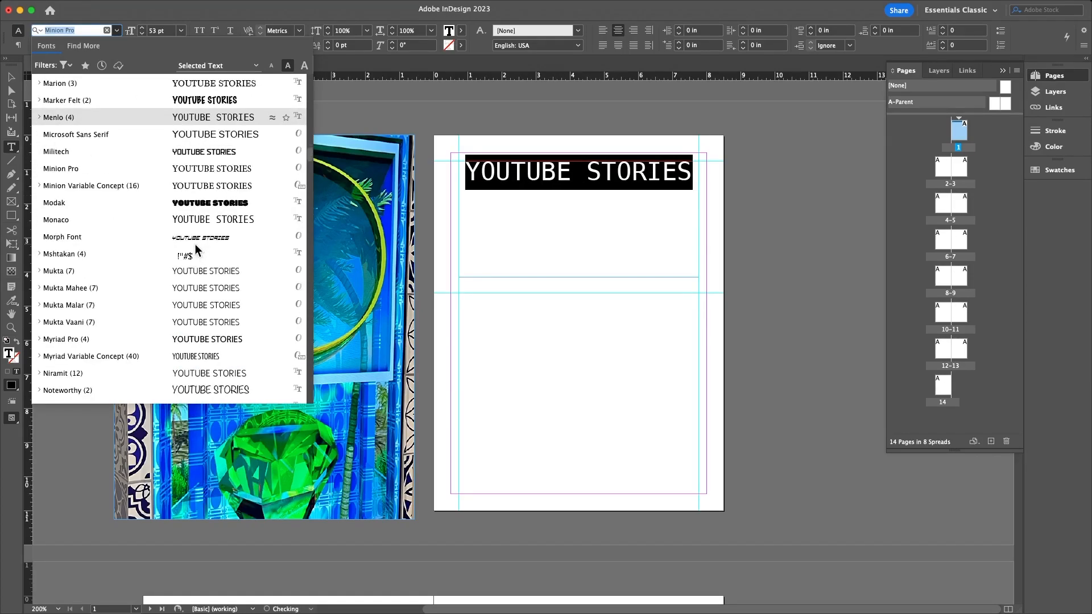
left_click(197, 237)
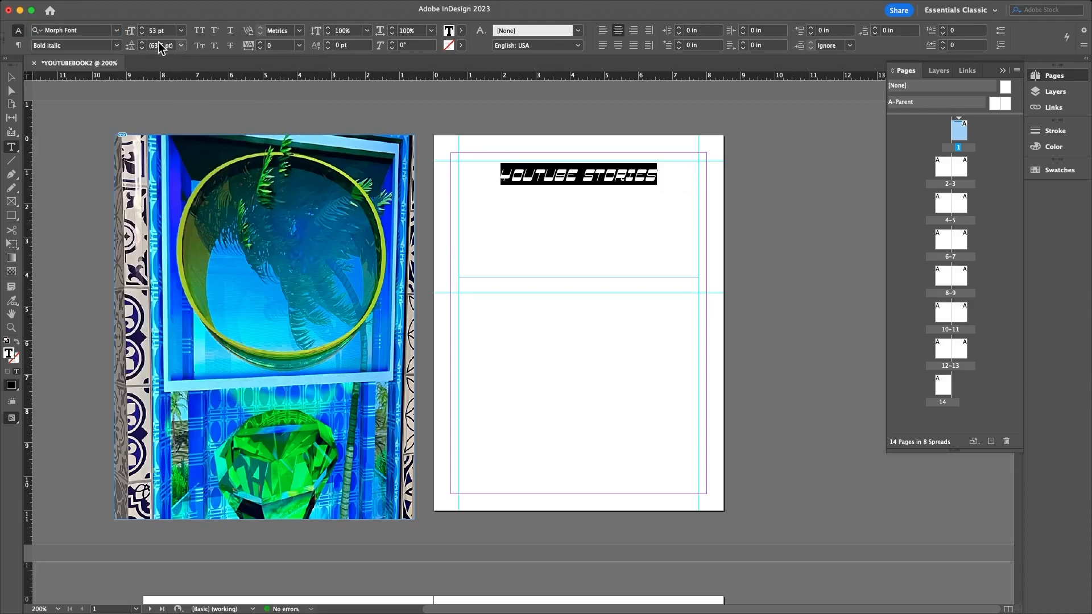
left_click(116, 30)
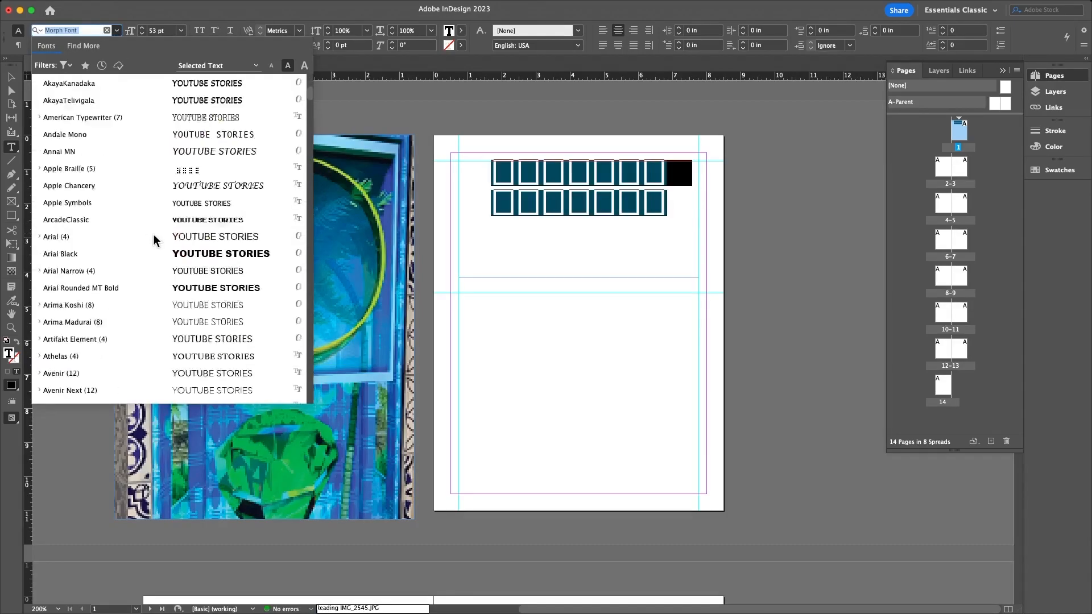
left_click(194, 220)
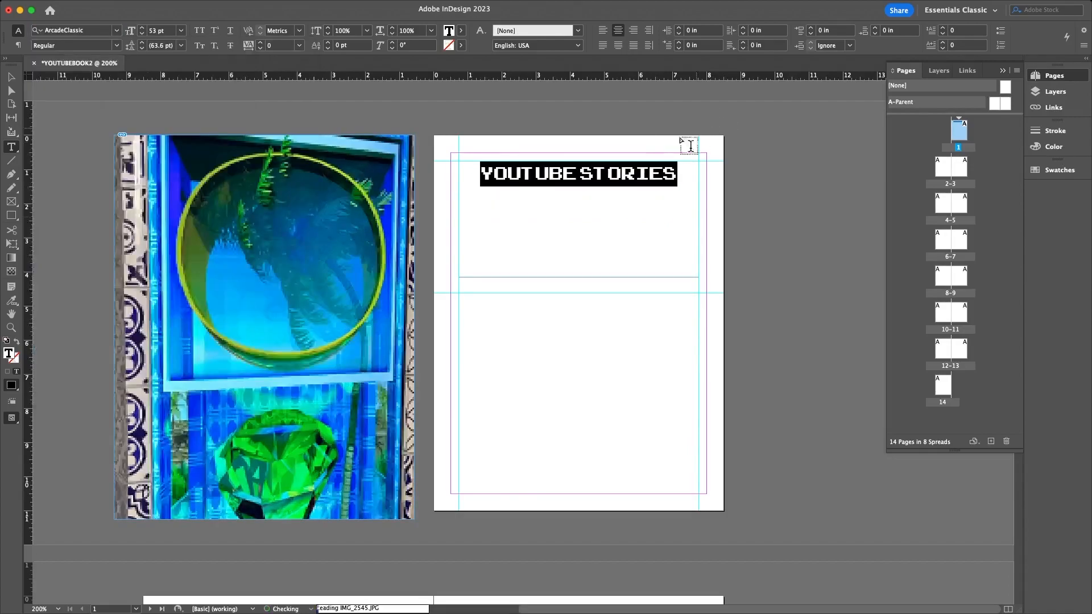
- Break the heading before STORIES, justify with last line centered, and remove the stray space
left_click(581, 172)
key("Return")
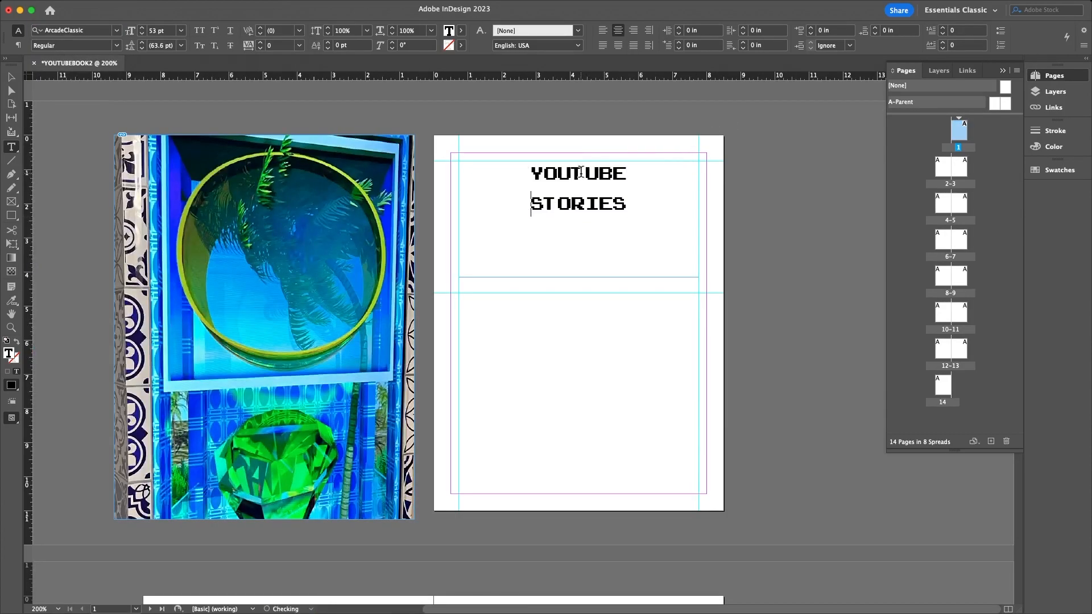
key("super+a")
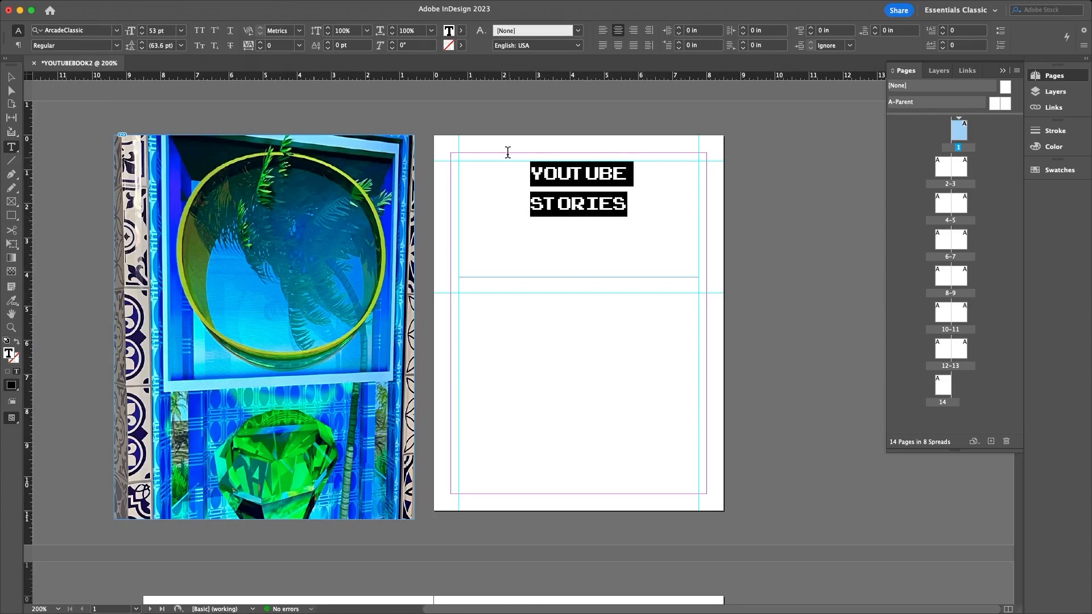
left_click(603, 31)
left_click(618, 31)
left_click(618, 45)
left_click(536, 205)
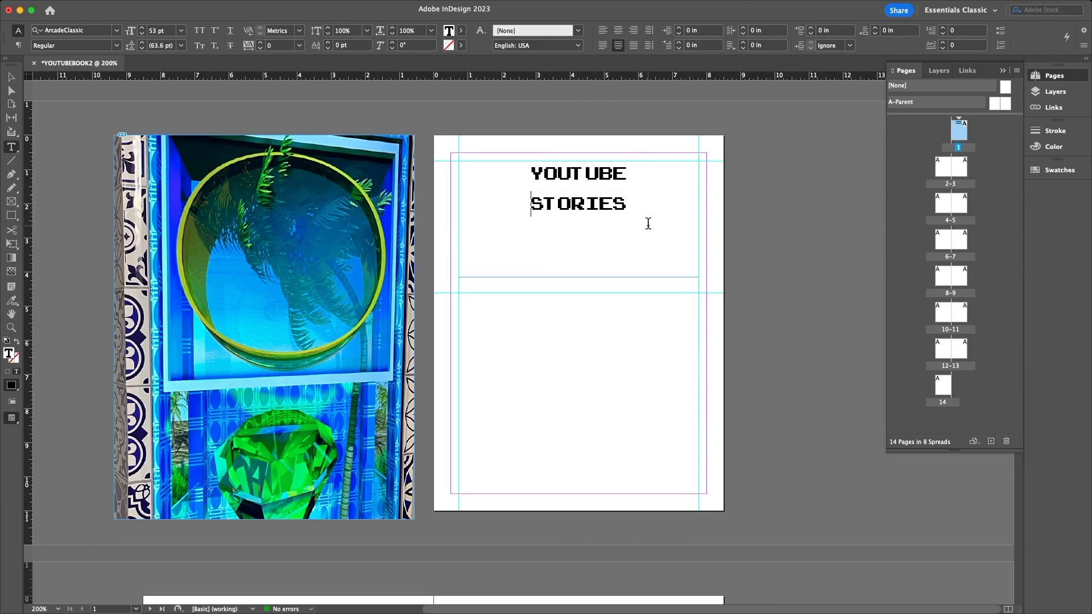
key("super+a")
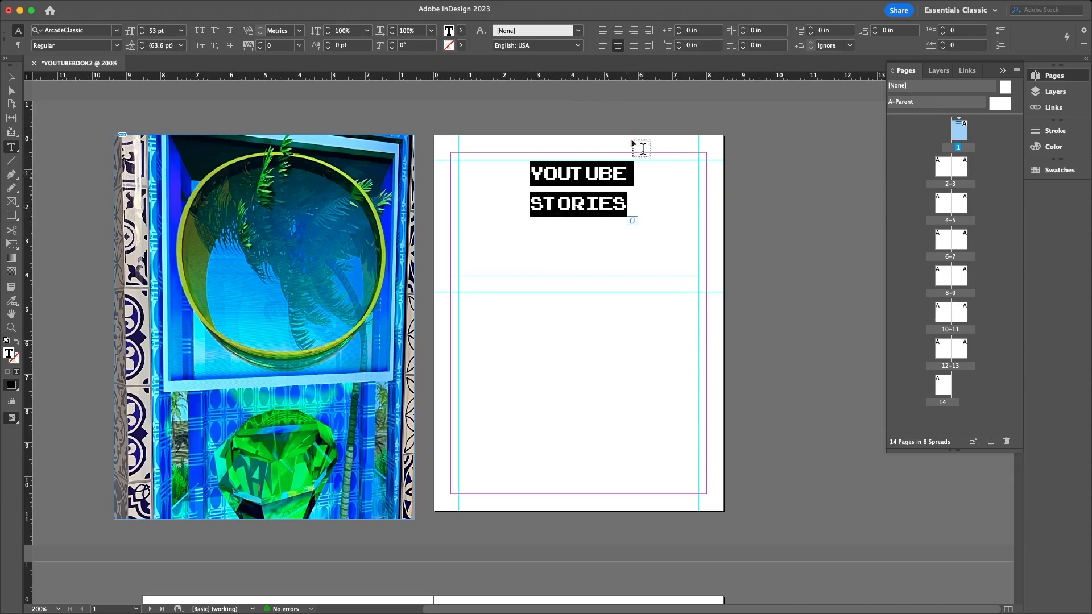
left_click(633, 173)
key("BackSpace")
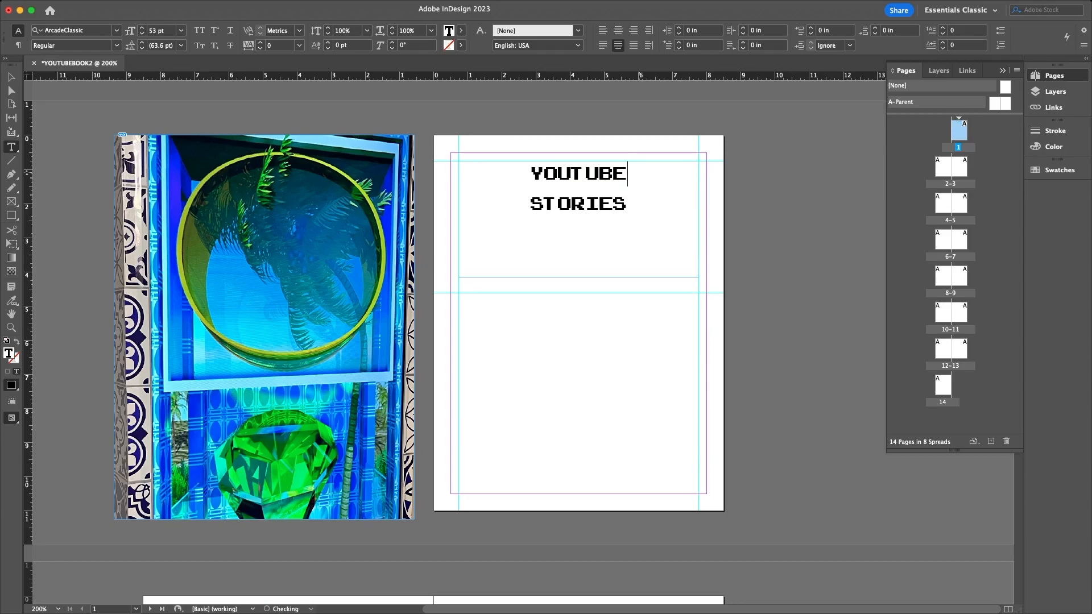
key("super+a")
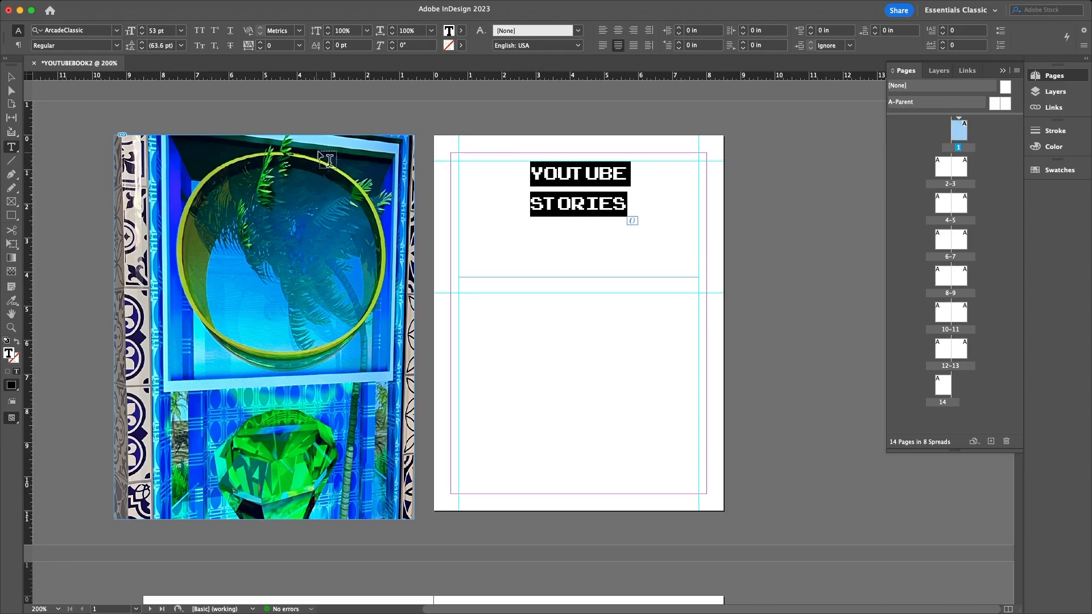
- Enlarge the ArcadeClassic heading to 106 pt
left_click(116, 46)
left_click(141, 28)
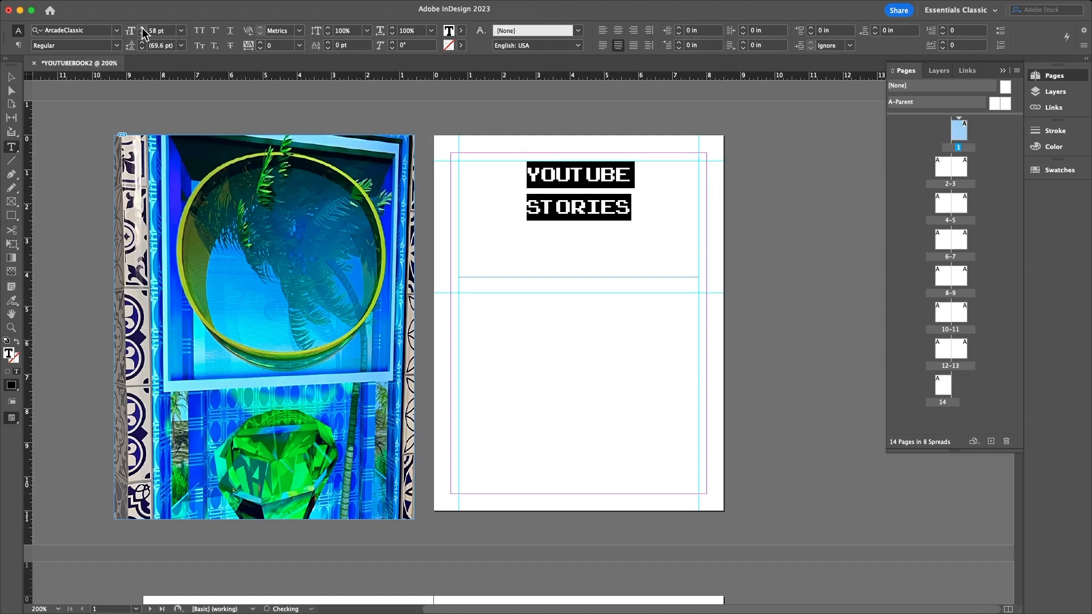
left_click(141, 28)
left_click(142, 28)
left_click(141, 27)
left_click(142, 28)
left_click(141, 27)
left_click(142, 27)
left_click(142, 27)
left_click(142, 27)
left_click(142, 27)
left_click(141, 28)
left_click(141, 27)
left_click(142, 27)
left_click(142, 28)
left_click(141, 27)
left_click(142, 27)
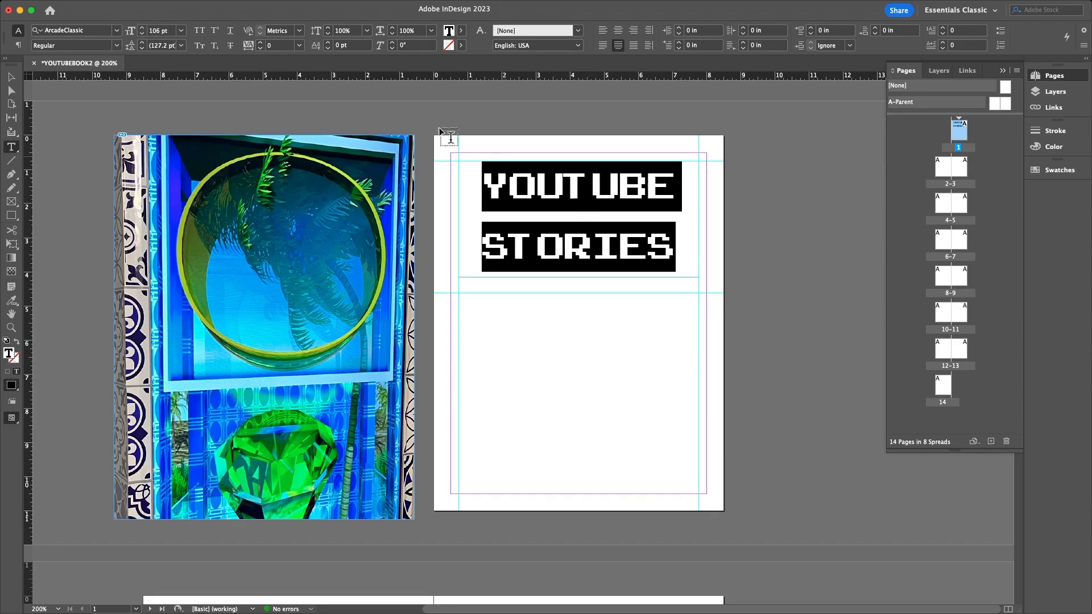
- Set the heading's baseline shift to 2 pt
left_click(327, 42)
left_click(327, 42)
left_click(327, 43)
left_click(327, 43)
left_click(327, 45)
left_click(327, 45)
left_click(327, 45)
left_click(327, 45)
left_click(327, 47)
left_click(327, 48)
left_click(326, 49)
left_click(327, 49)
left_click(327, 49)
left_click(327, 49)
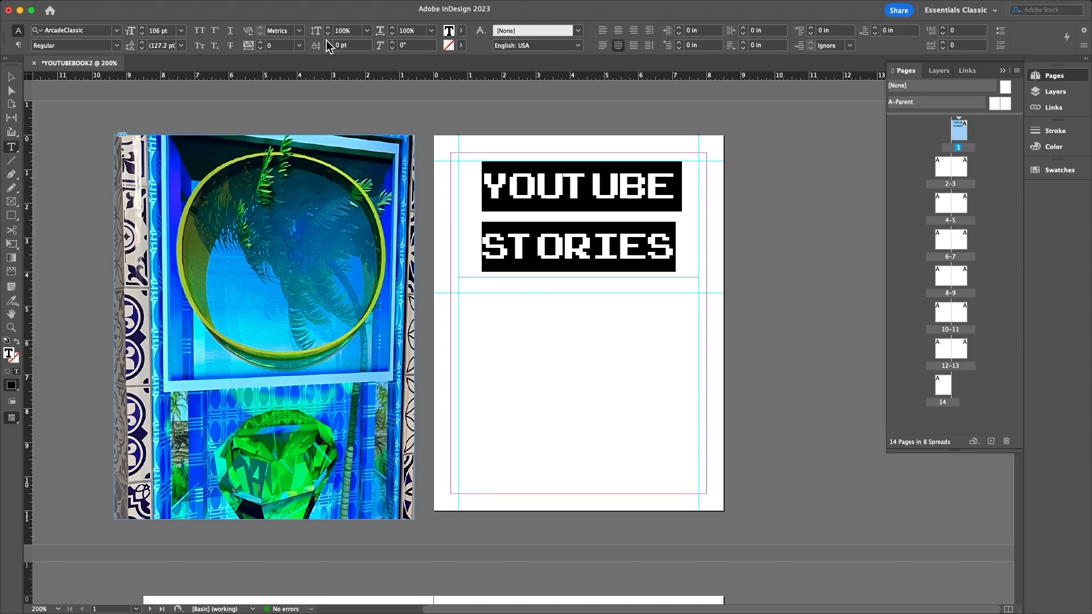
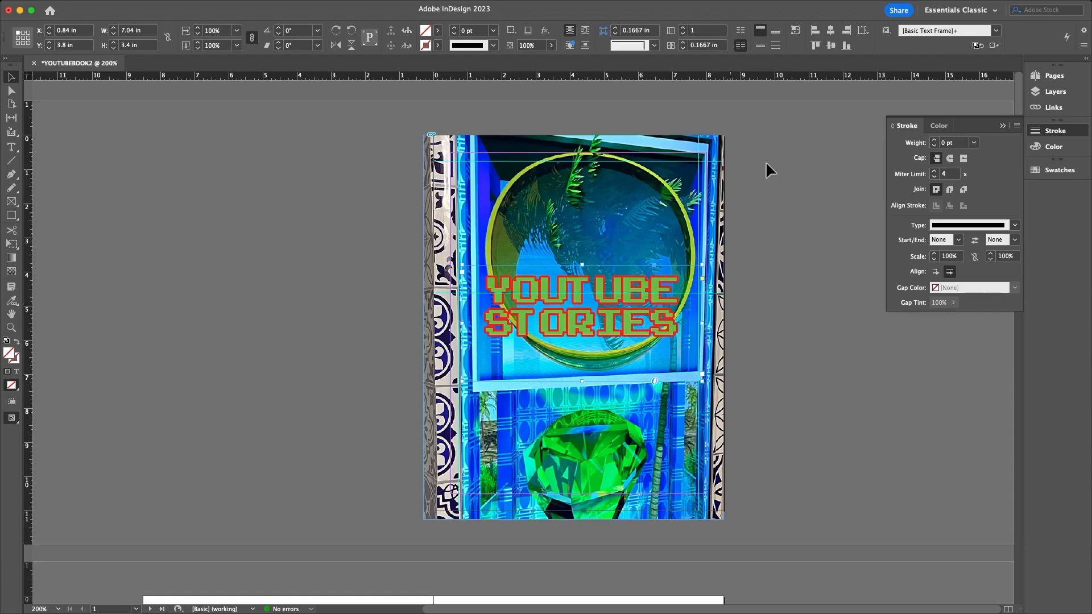
- Deselect the YOUTUBE STORIES title frame sitting over the cover photo
left_click(348, 265)
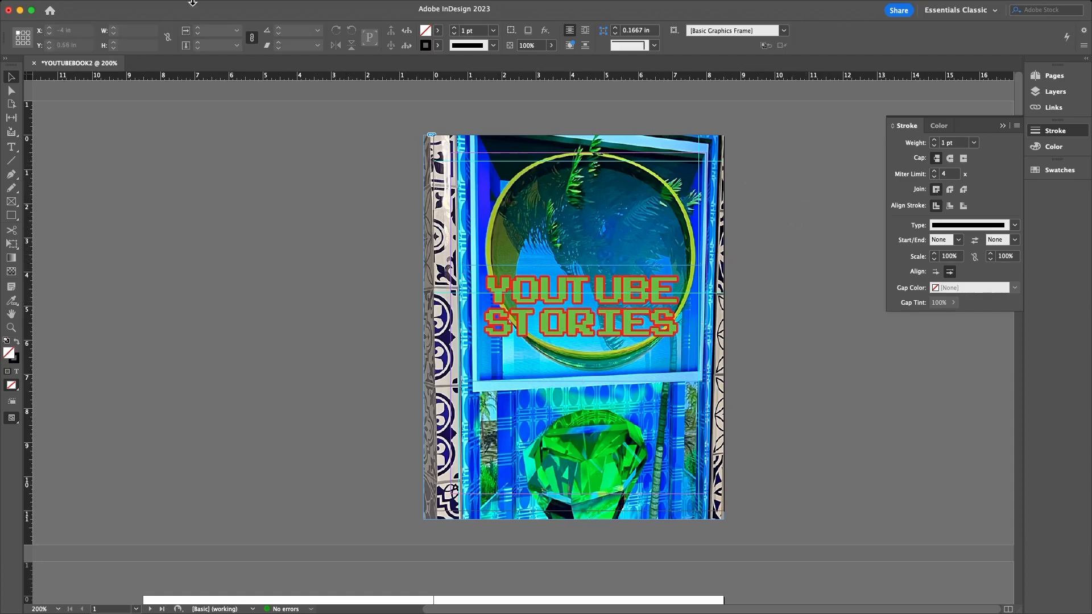
- Switch the screen mode to Preview to hide guides and frame edges
left_click(258, 7)
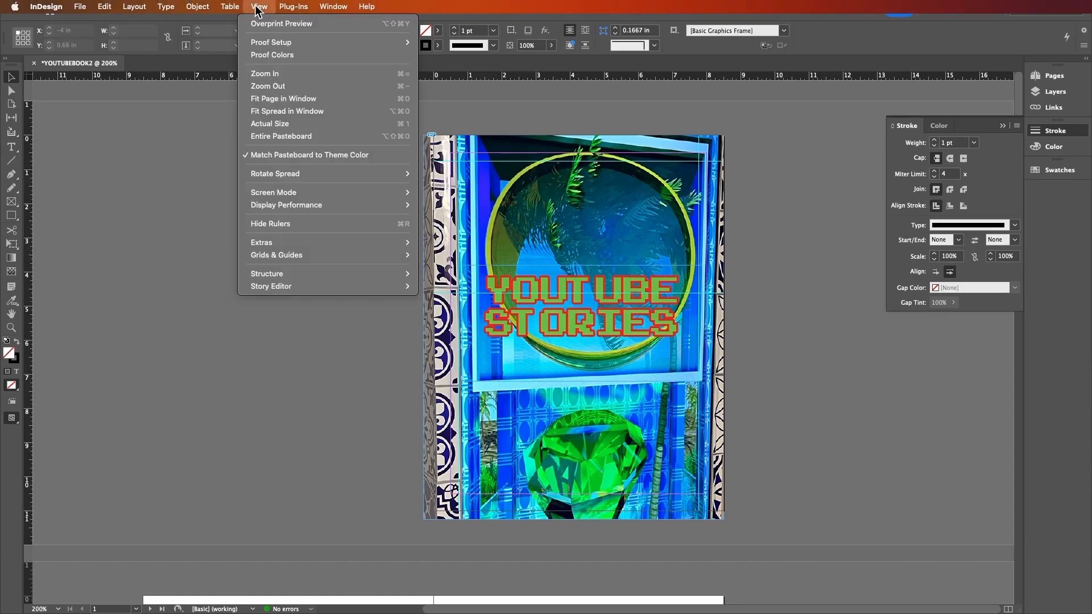
mouse_move(273, 206)
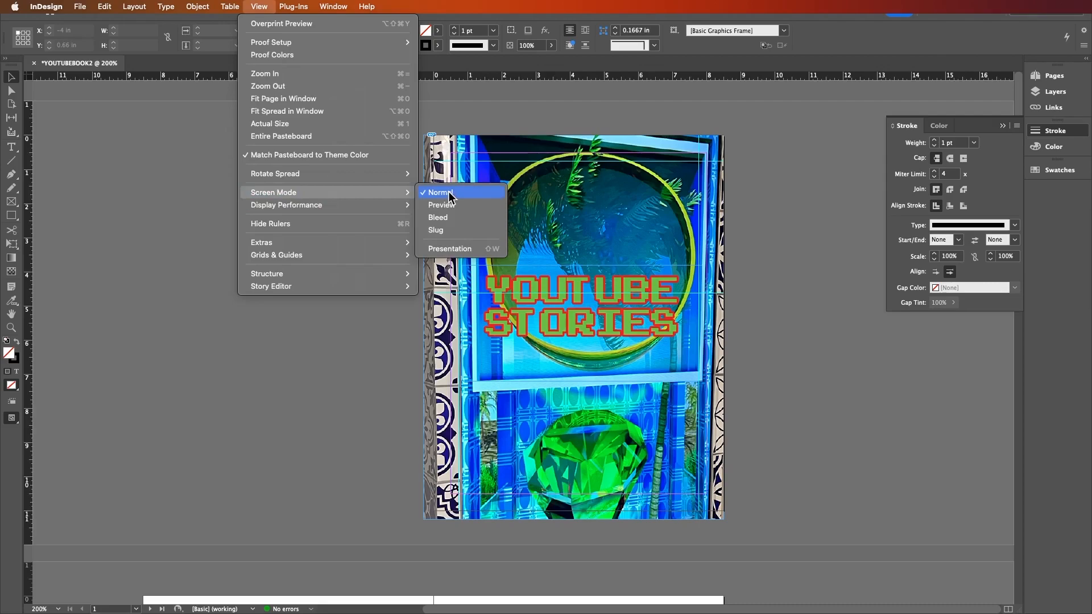
left_click(449, 206)
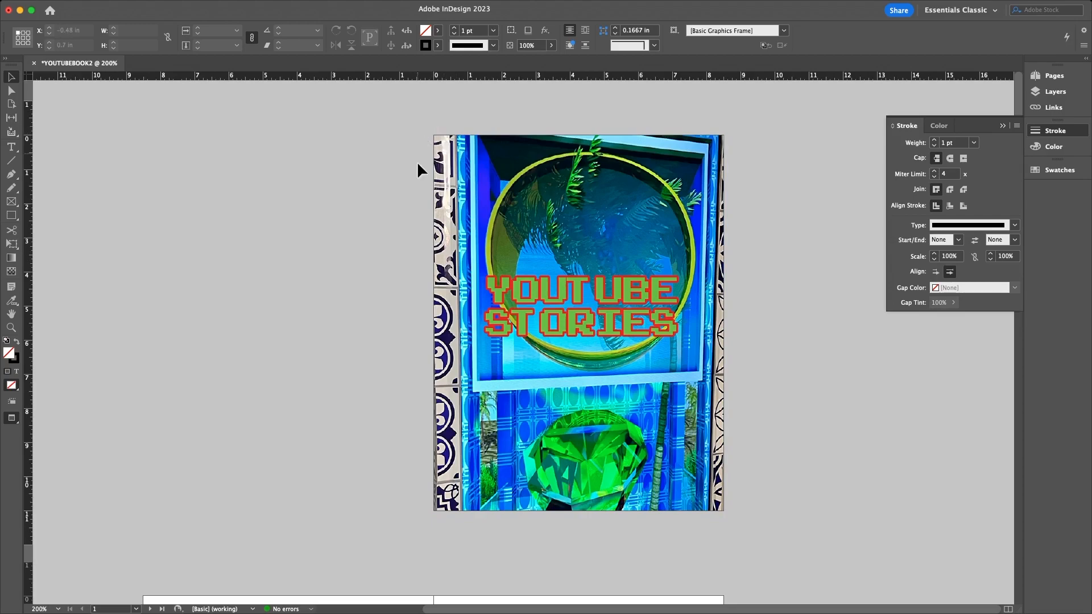
- Drag the cover photo frame's corners past the page edges until it measures 8.86 × 11.5 in
left_click(432, 135)
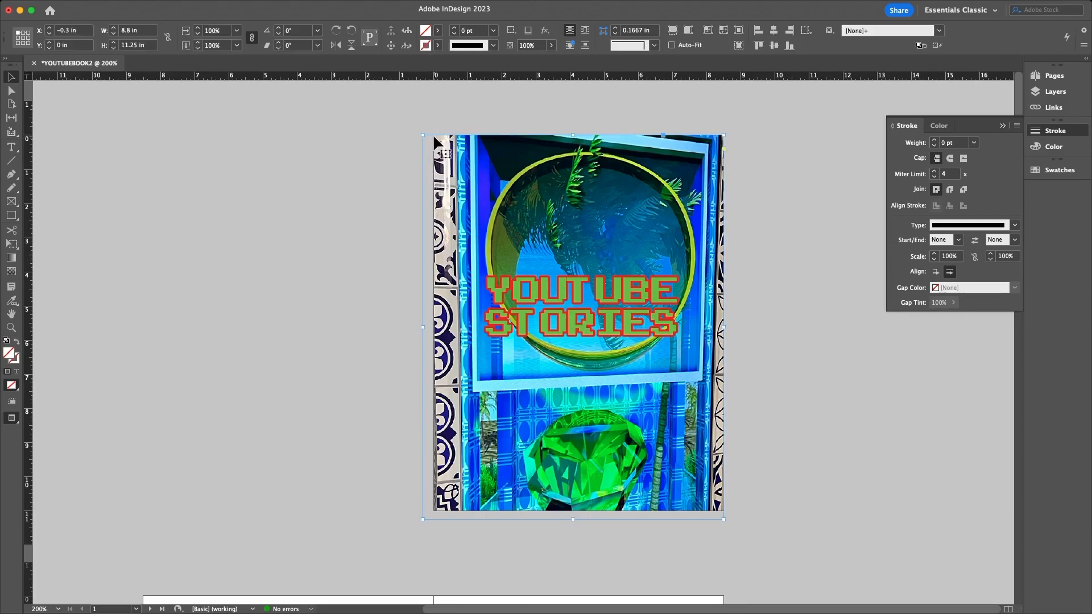
left_click_drag(421, 137, 417, 128)
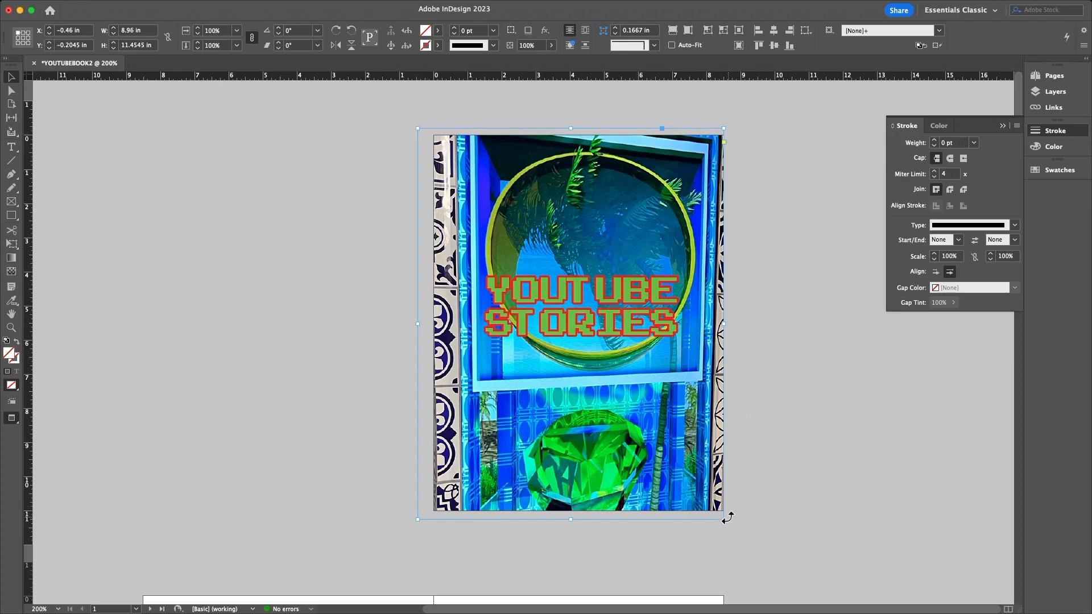
left_click_drag(724, 519, 732, 530)
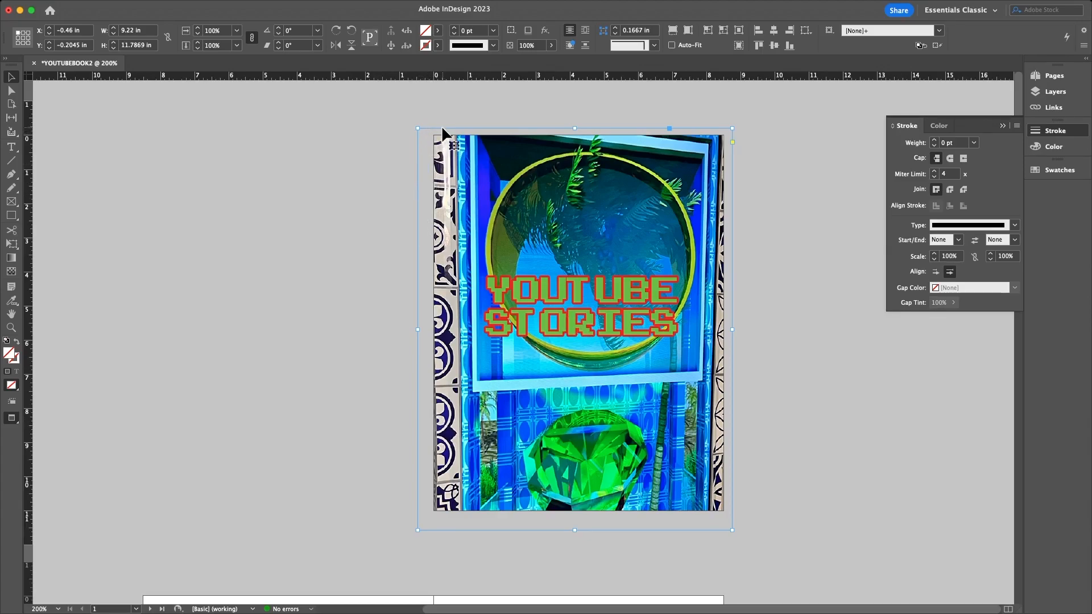
left_click_drag(731, 129, 730, 127)
left_click_drag(418, 529, 427, 518)
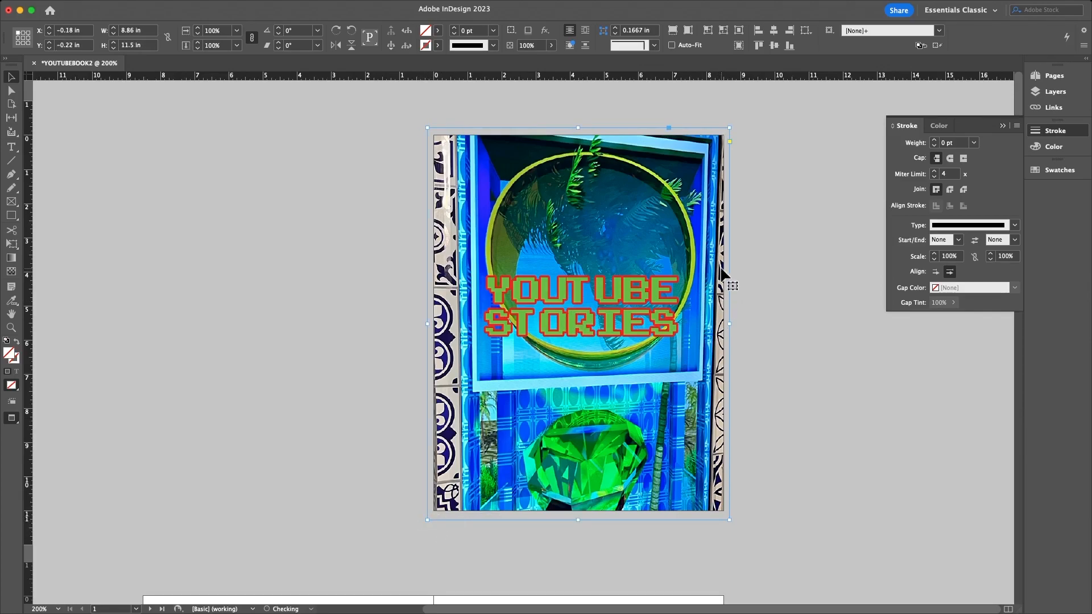
left_click(215, 199)
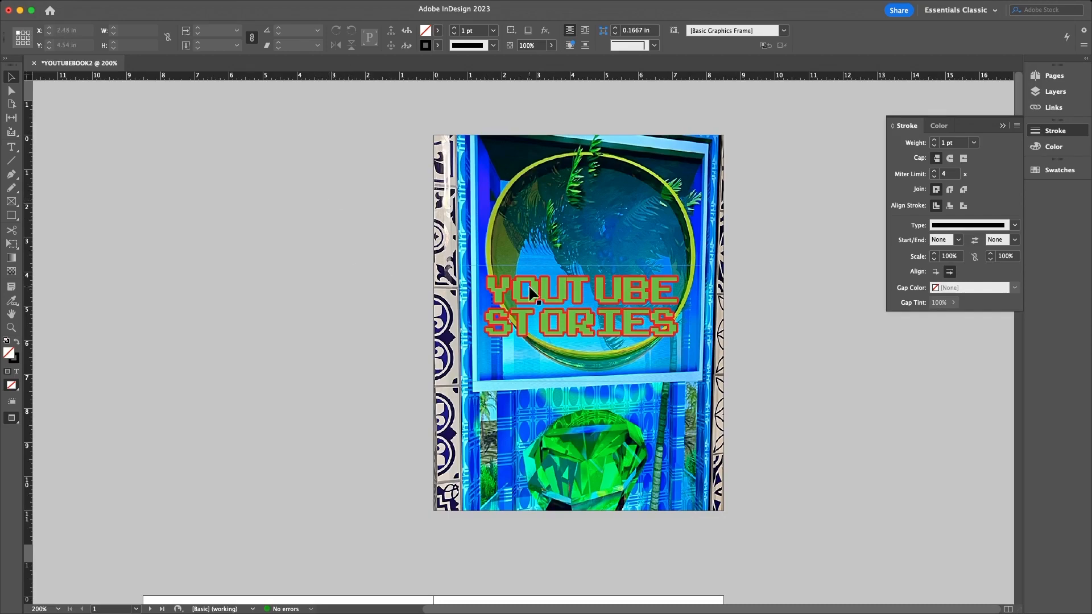
- Draw a 5.52 × 2.805 in rectangle filled pink (ed59ec) and move it over the title
left_click(12, 216)
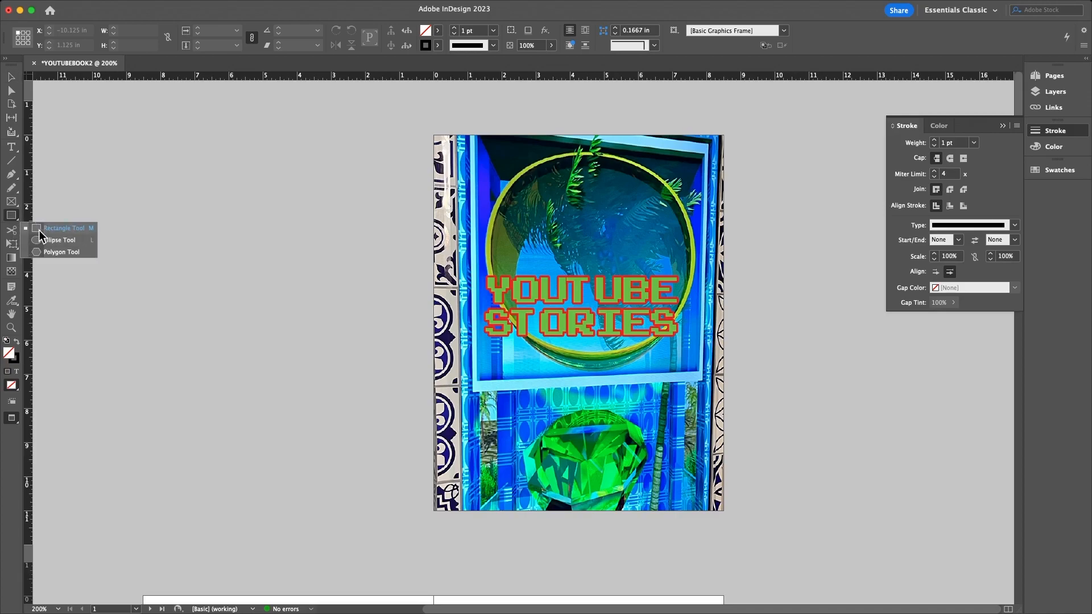
left_click(51, 228)
left_click(74, 233)
left_click(599, 319)
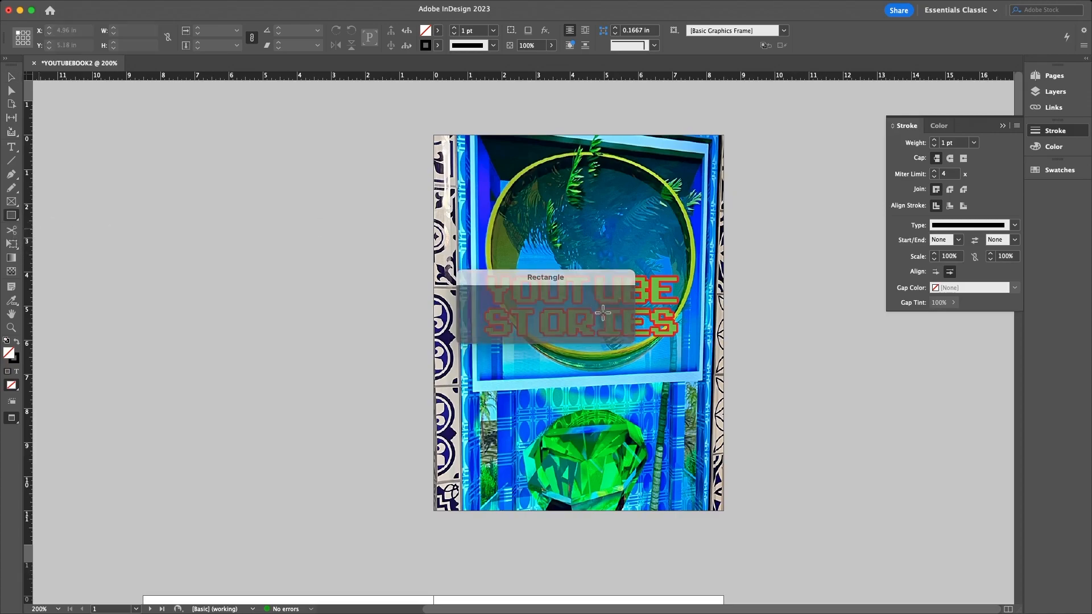
left_click_drag(492, 143, 679, 242)
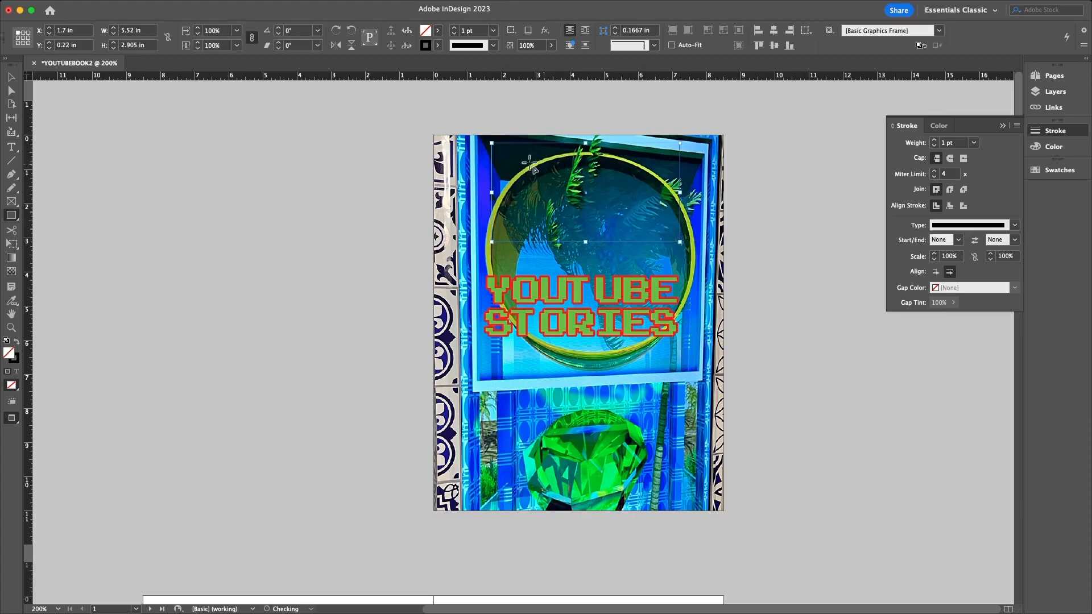
double_click(9, 354)
left_click(527, 342)
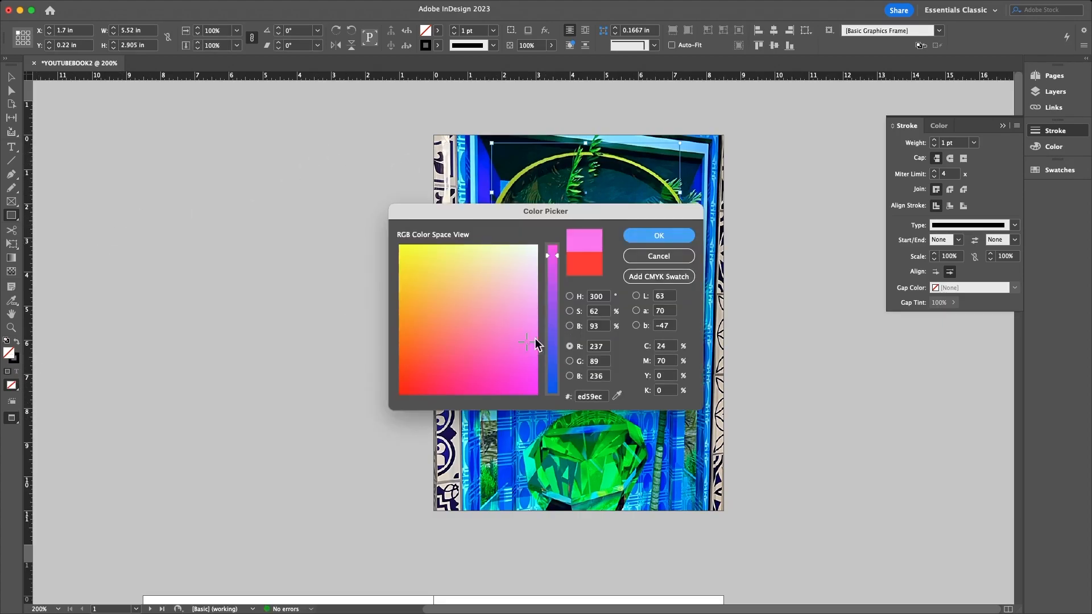
left_click(653, 236)
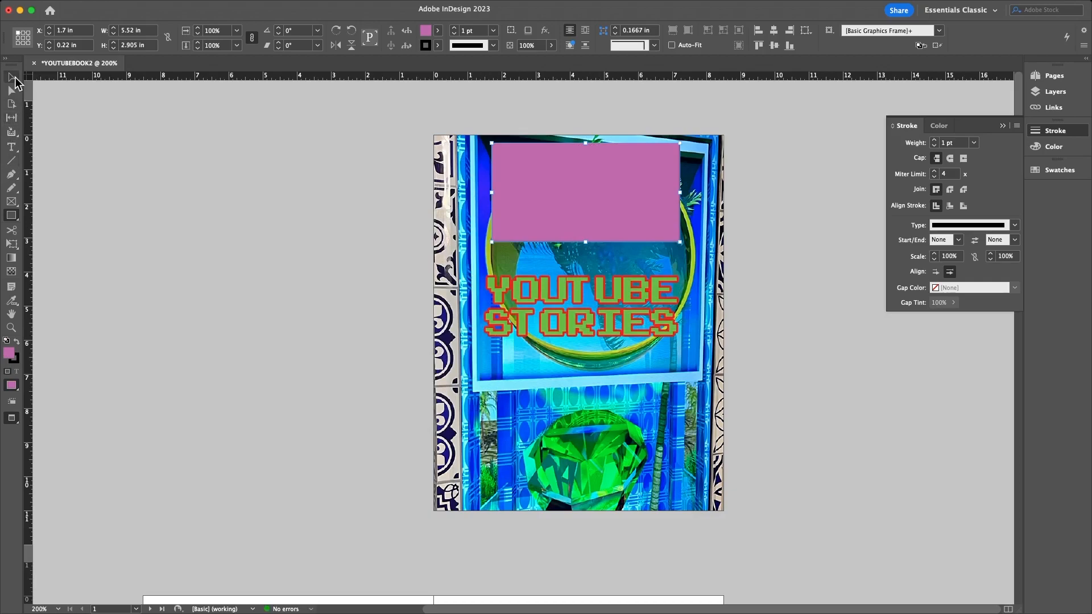
left_click(10, 77)
left_click_drag(654, 241, 639, 321)
- Send the cover photo to the back, slide the pink block under the title and widen it to 6.88 in
right_click(639, 322)
left_click(577, 209)
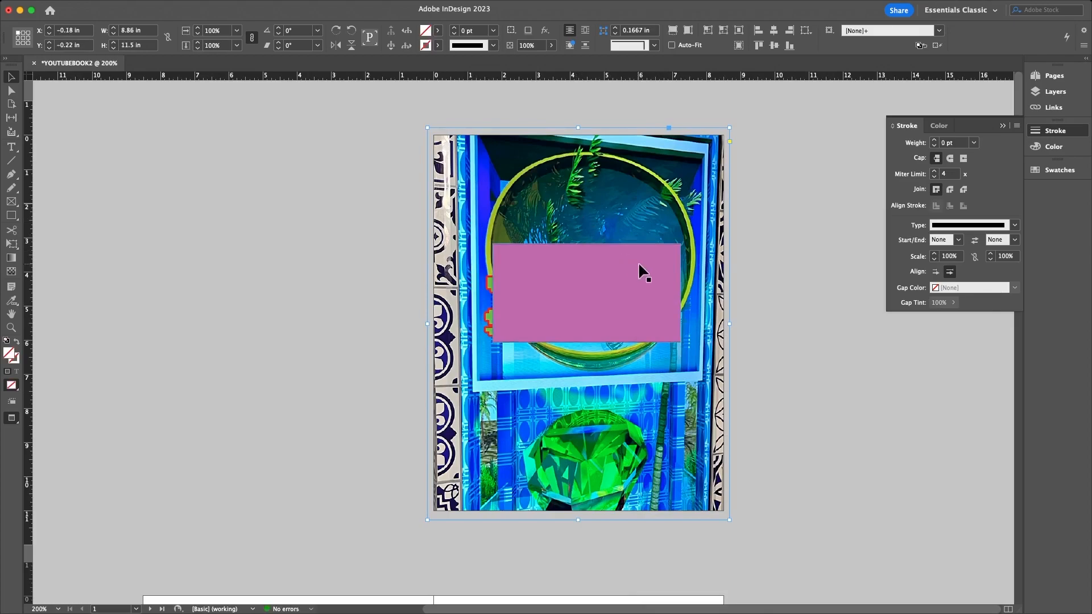
left_click(626, 379)
right_click(611, 298)
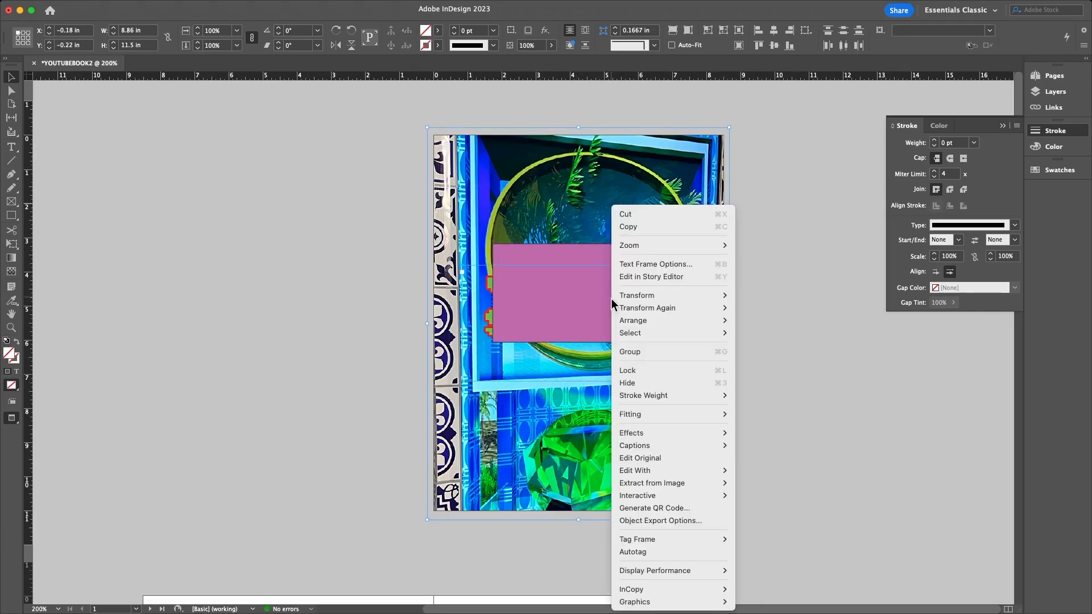
left_click(511, 424)
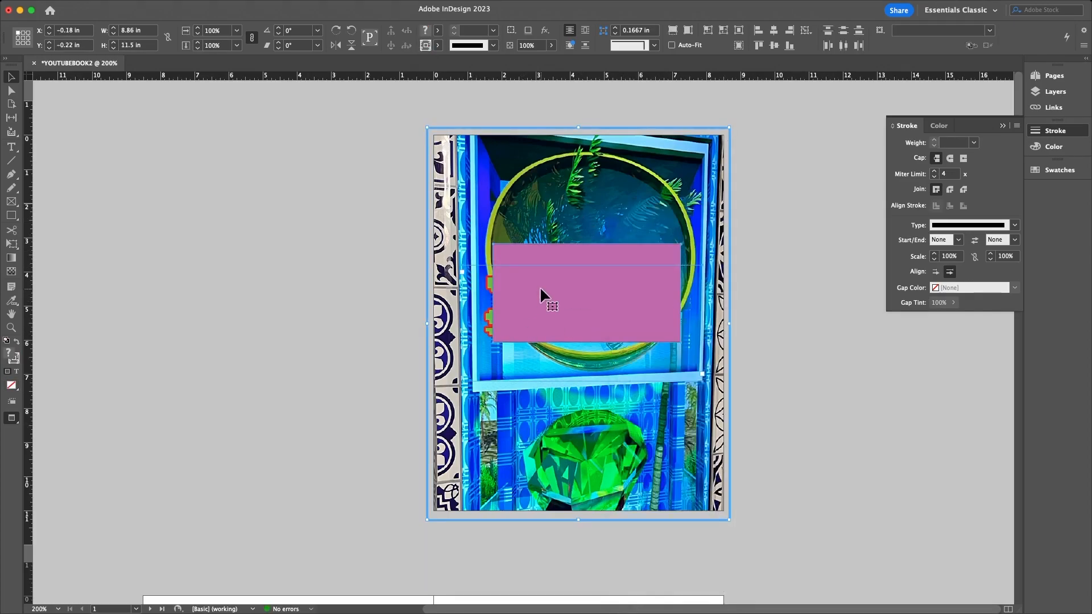
left_click(289, 250)
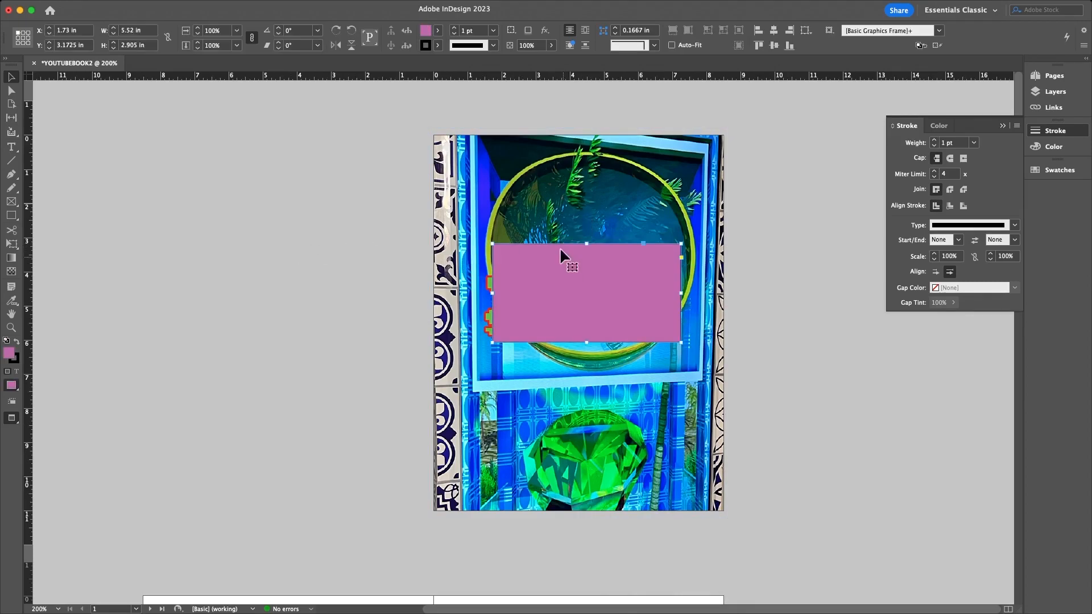
left_click(446, 134)
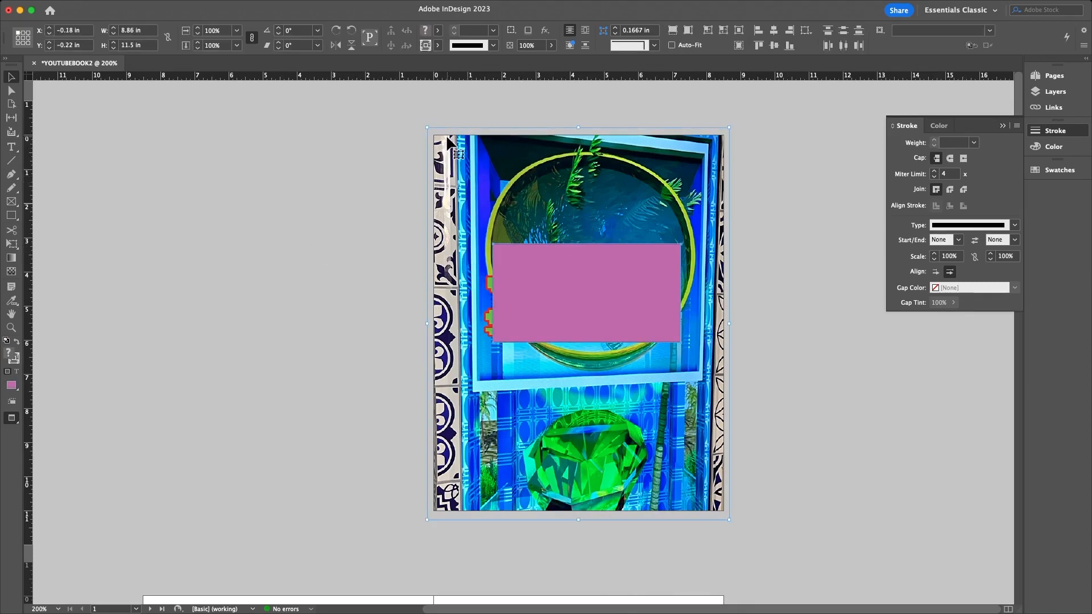
right_click(446, 137)
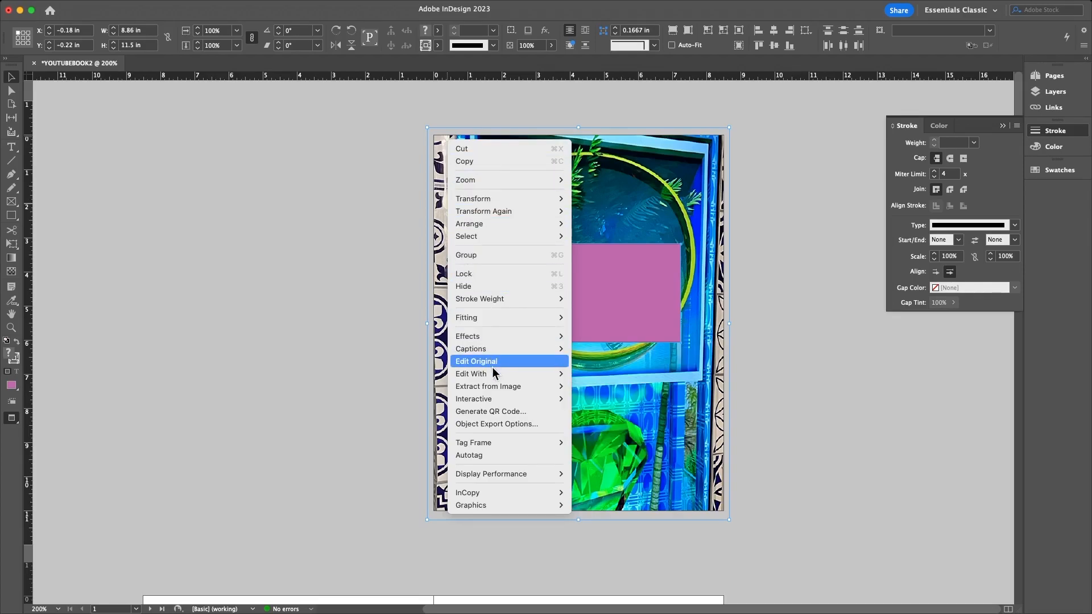
mouse_move(495, 379)
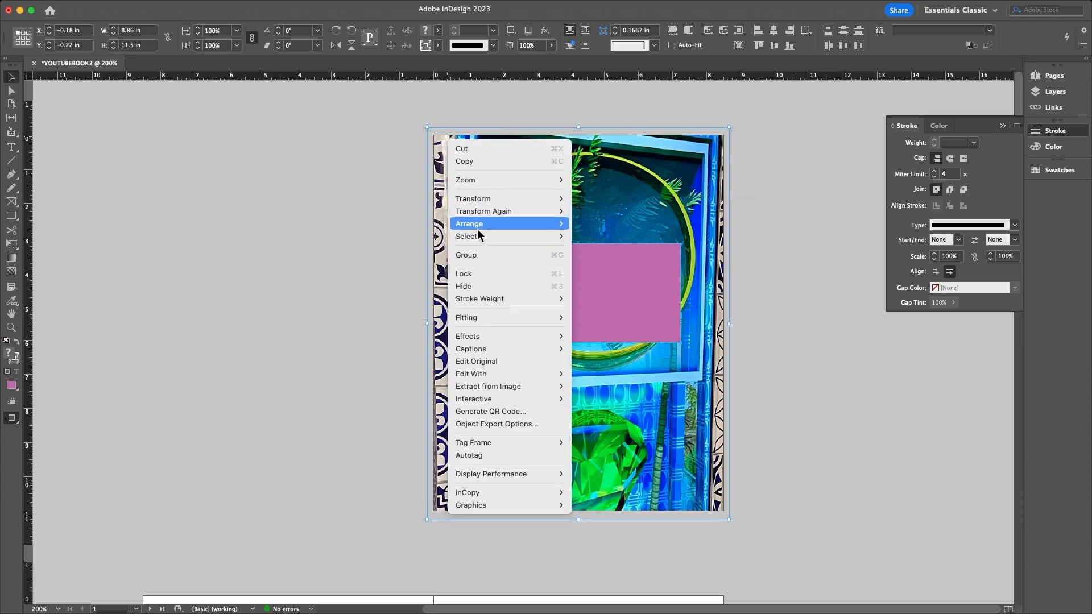
mouse_move(479, 225)
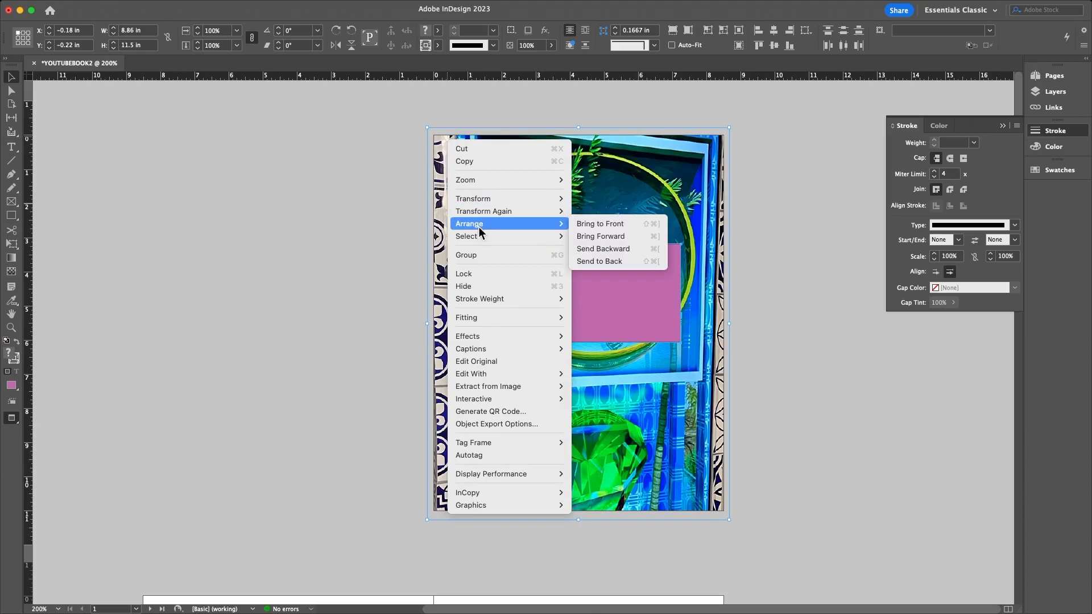
left_click(609, 261)
left_click_drag(544, 258, 517, 268)
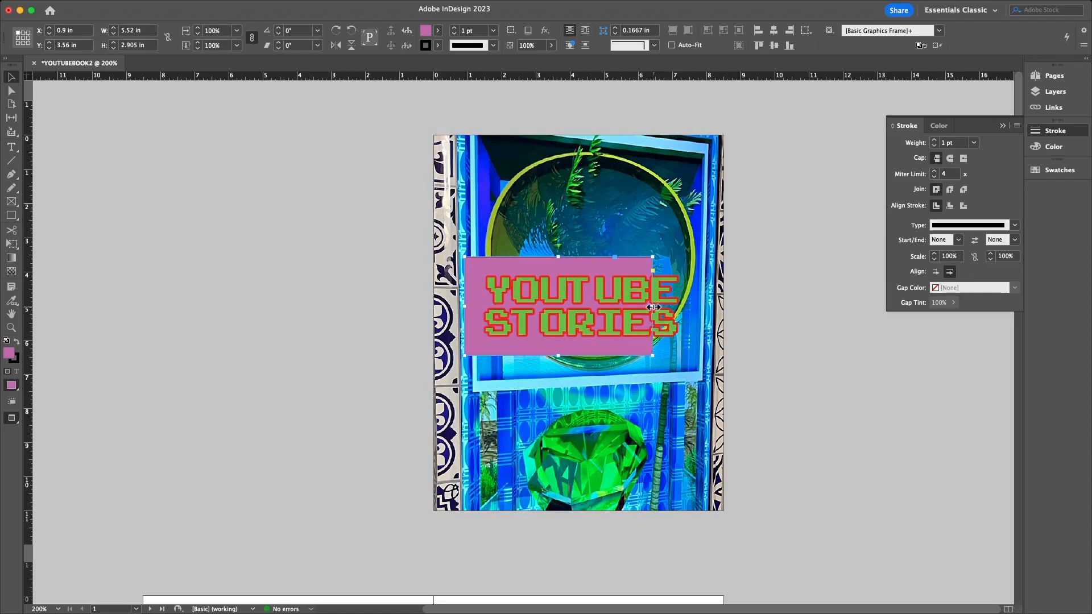
left_click_drag(653, 306, 697, 310)
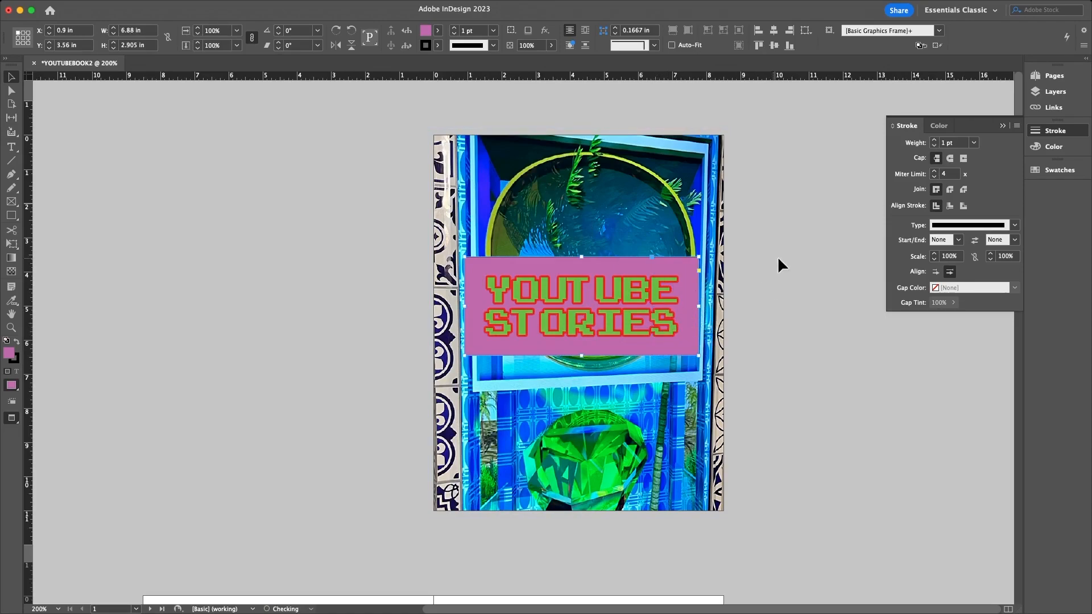
- Show the Pages panel listing all 14 pages and select the cover photo frame
left_click(762, 269)
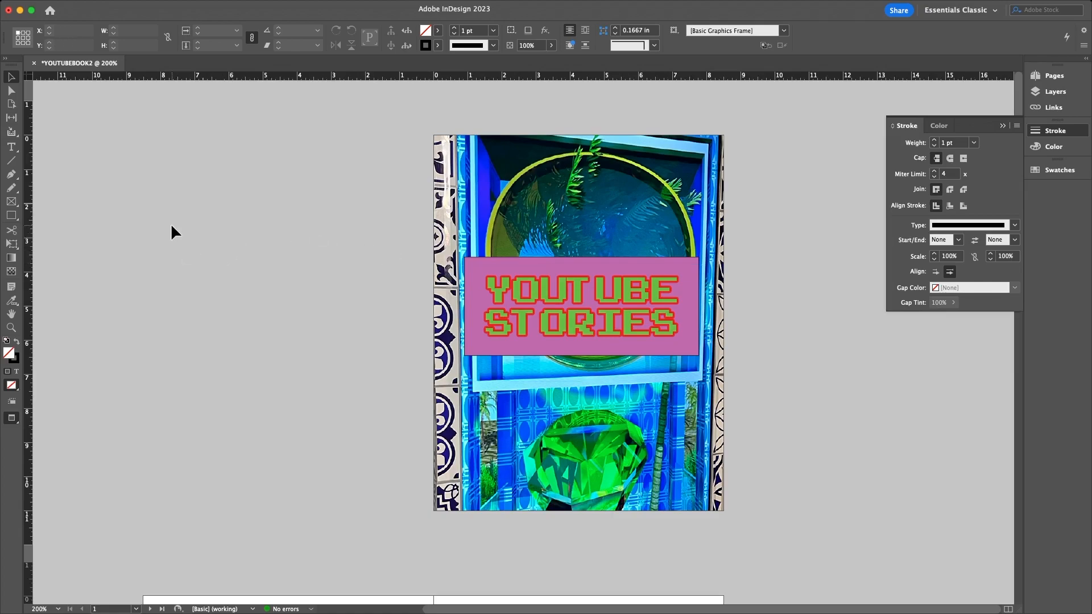
left_click(1052, 86)
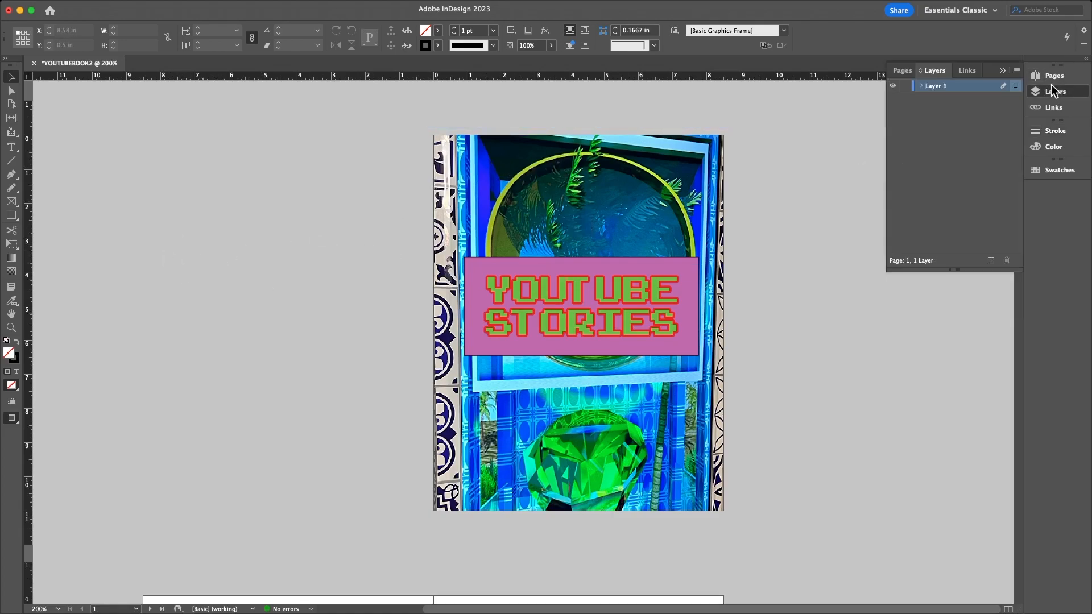
left_click(1053, 77)
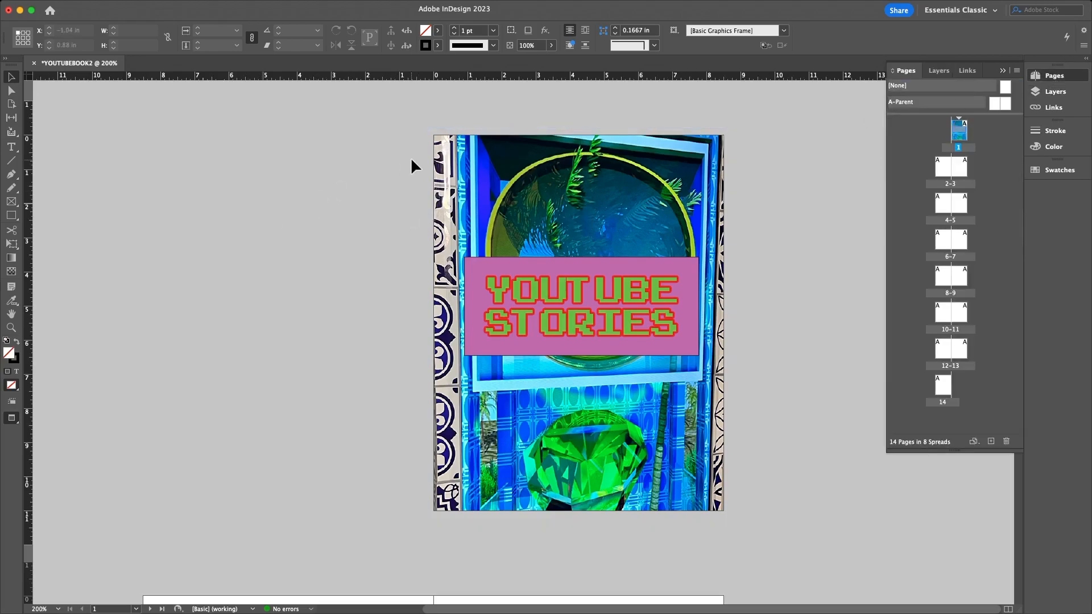
left_click(452, 153)
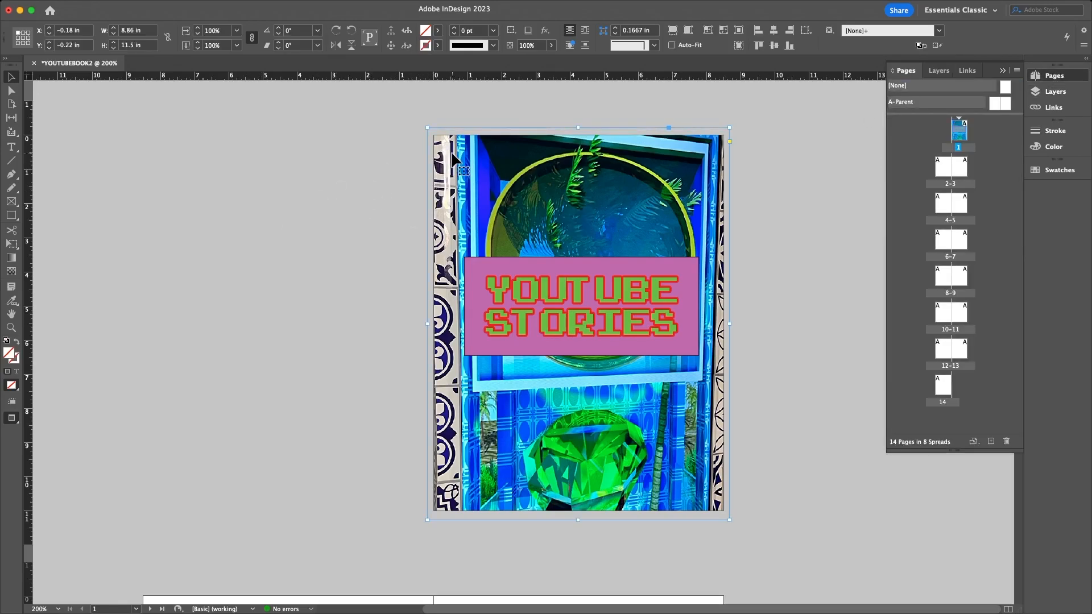
- Paste a copy of the cover photo to fill page 14, then go to the pages 2–3 spread
double_click(943, 386)
key("ctrl+v")
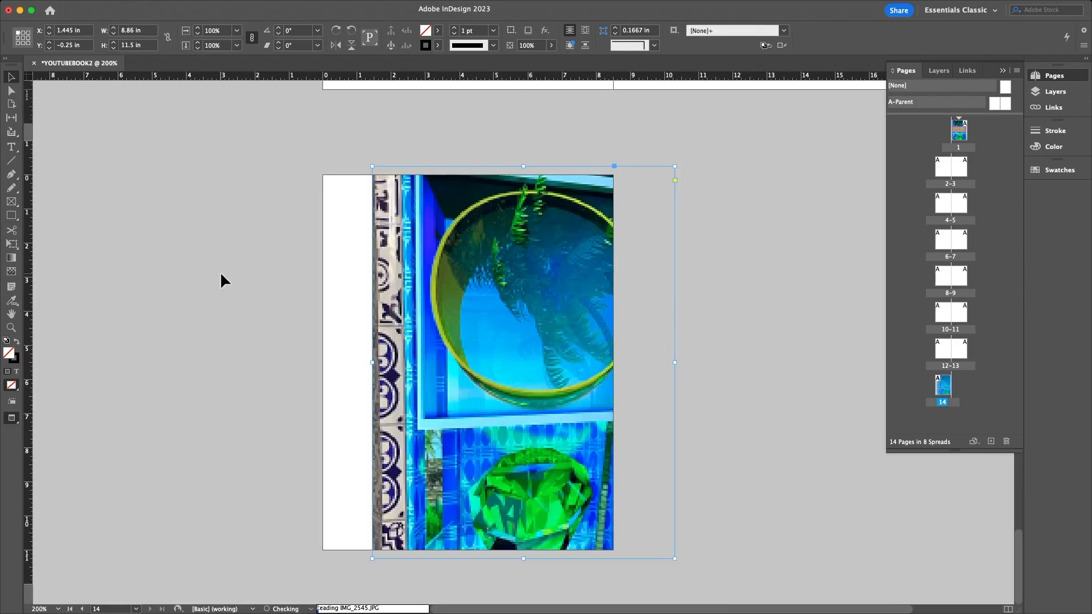
key("ctrl+z")
key("super+alt+shift+v")
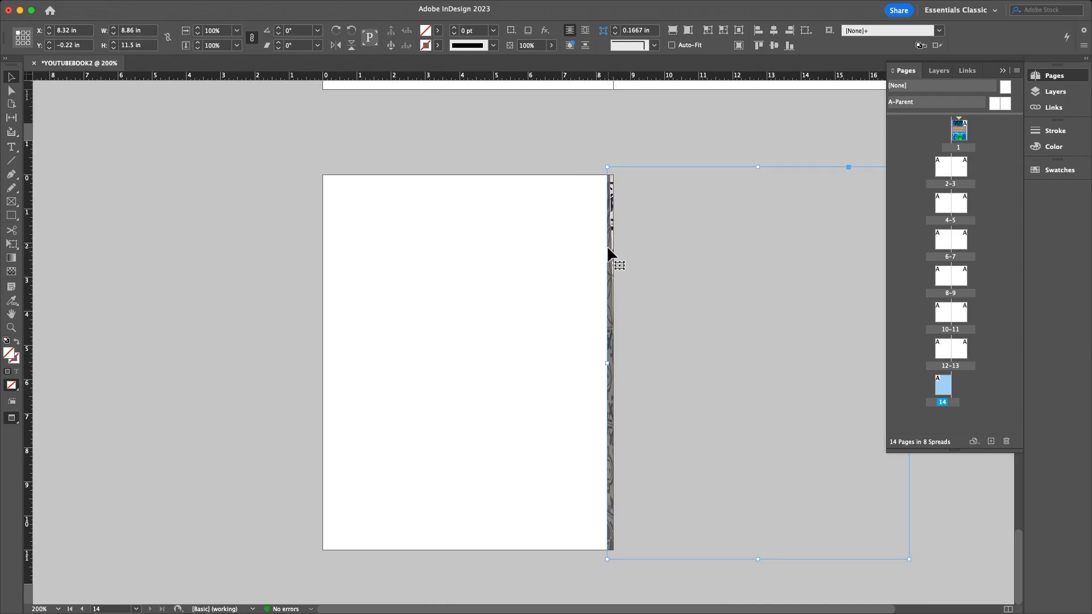
left_click_drag(607, 250, 323, 258)
left_click(114, 275)
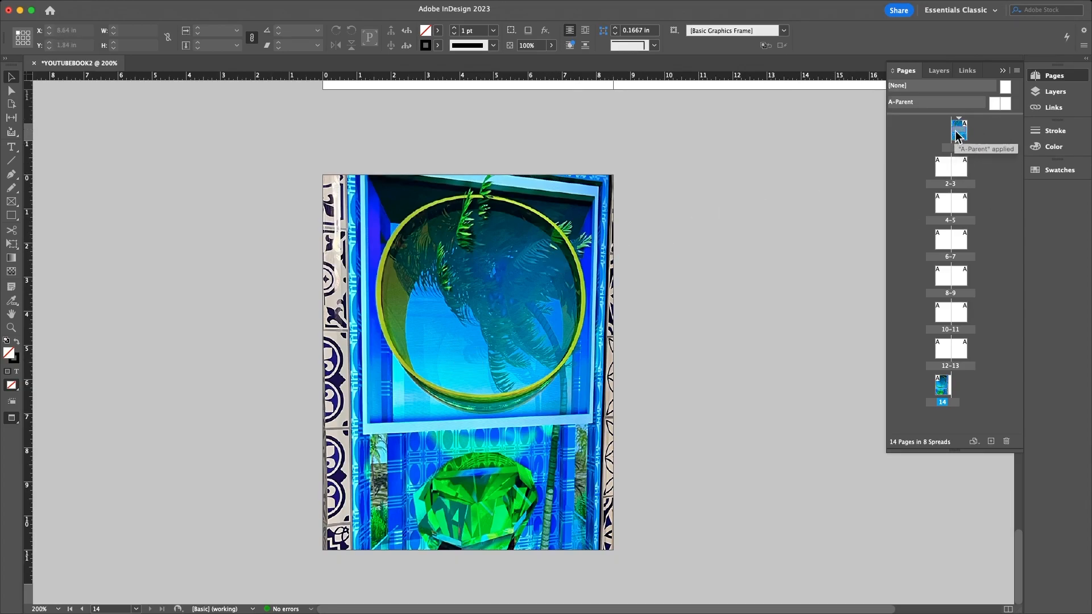
double_click(943, 168)
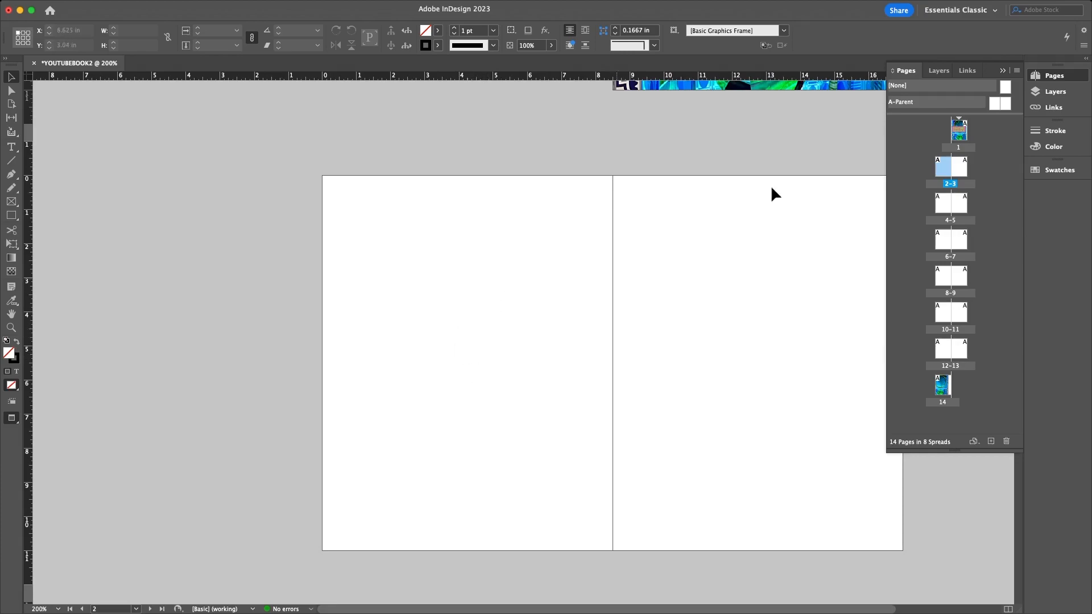
- Return to the cover page and select the pink title frame, undoing a trial move
double_click(958, 167)
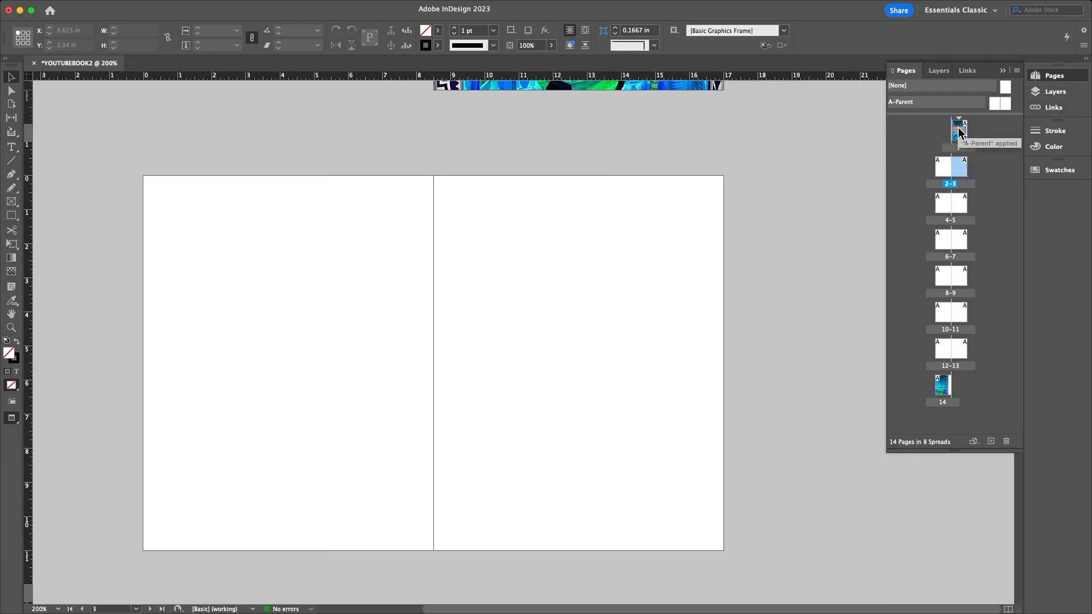
double_click(958, 131)
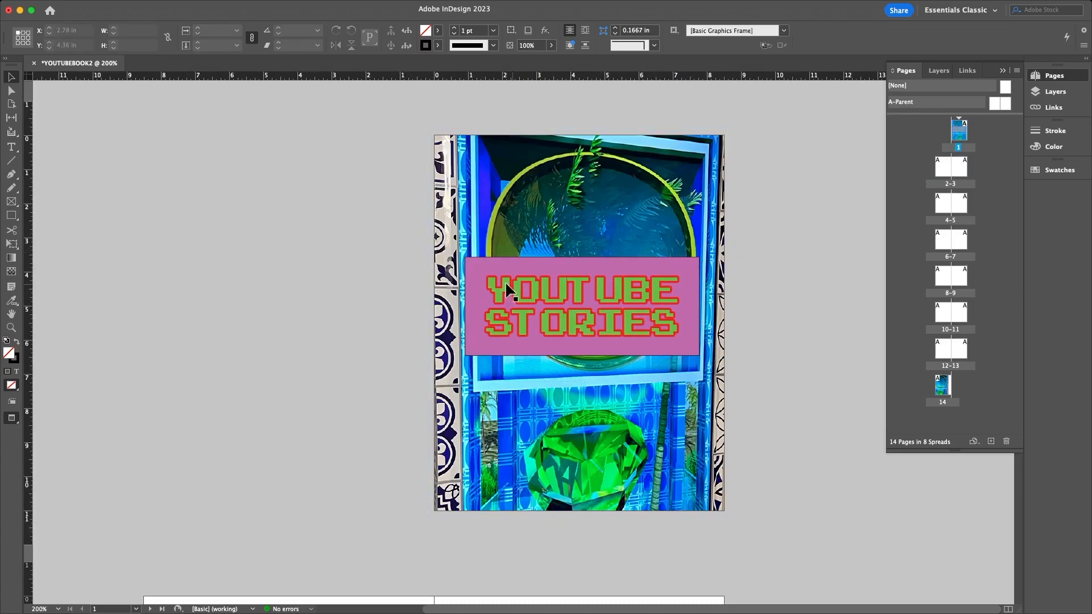
left_click(490, 269)
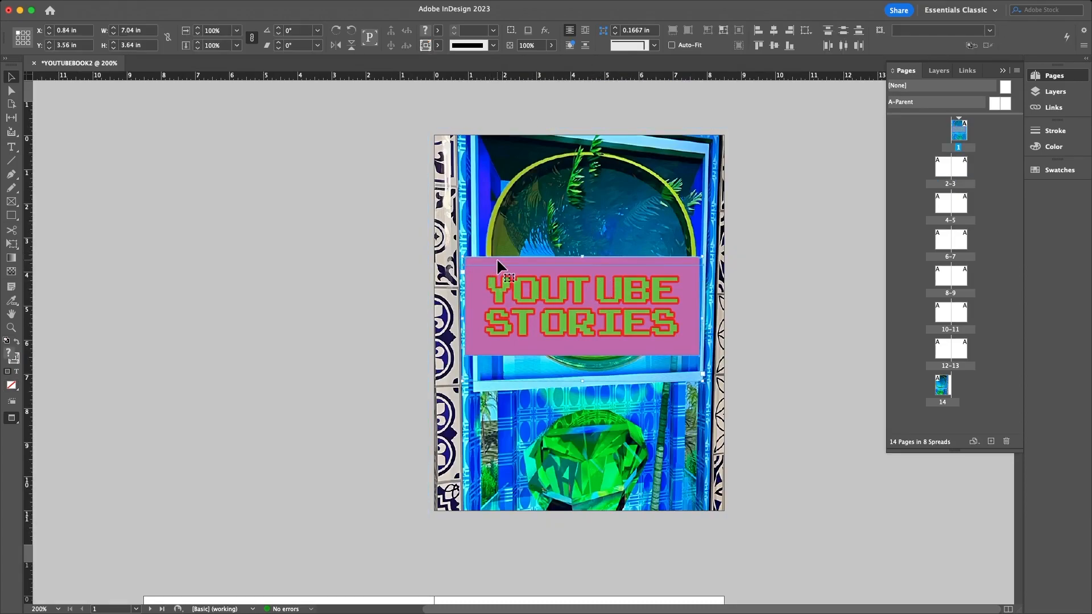
left_click(497, 261)
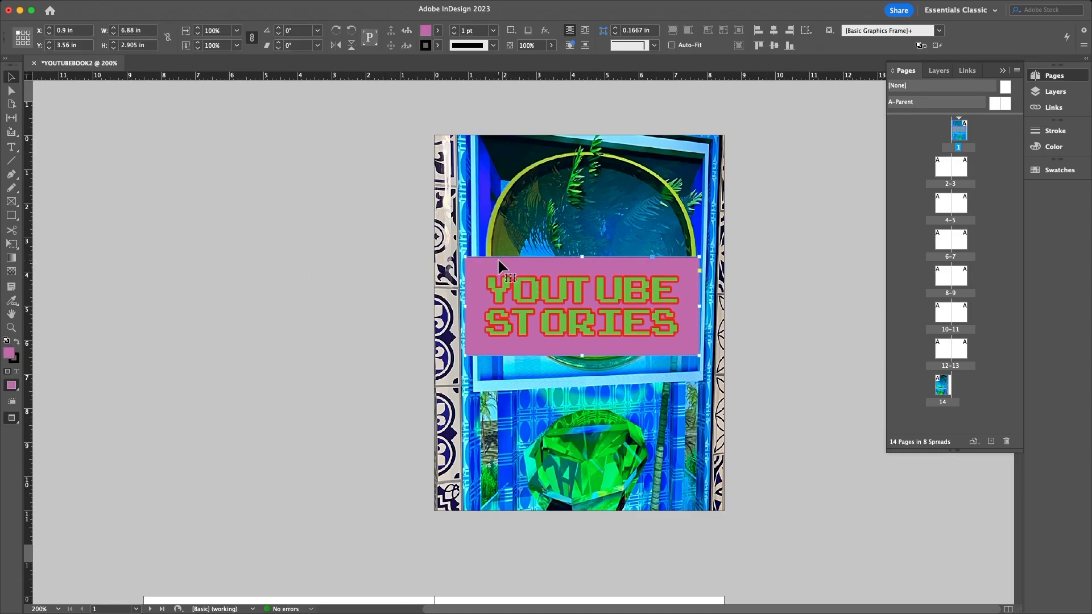
key("super+l")
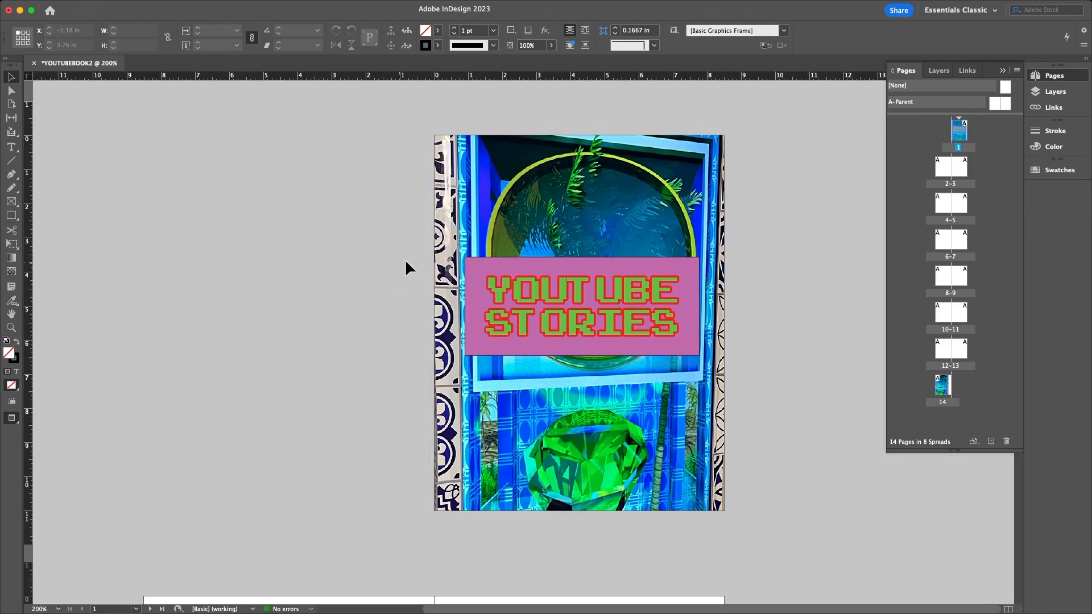
left_click(485, 265)
left_click_drag(485, 262, 430, 256)
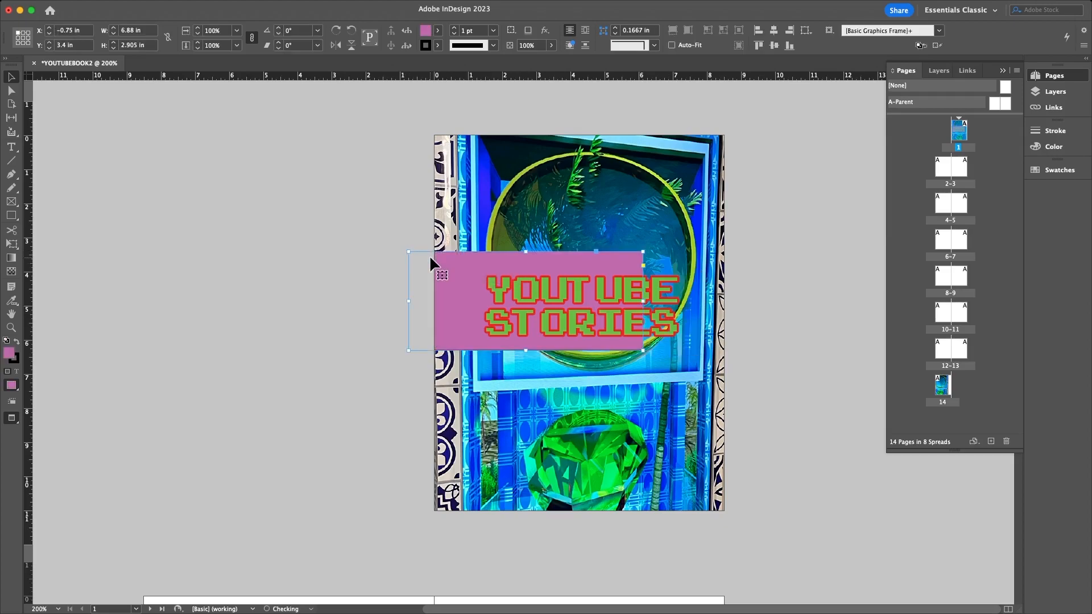
key("super+z")
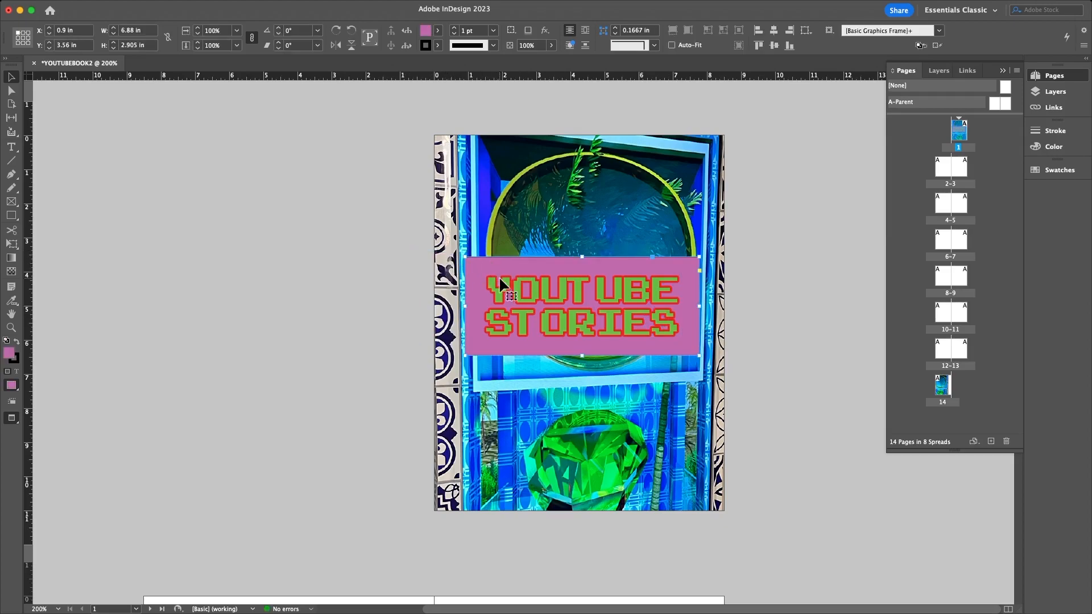
key("super+shift+a")
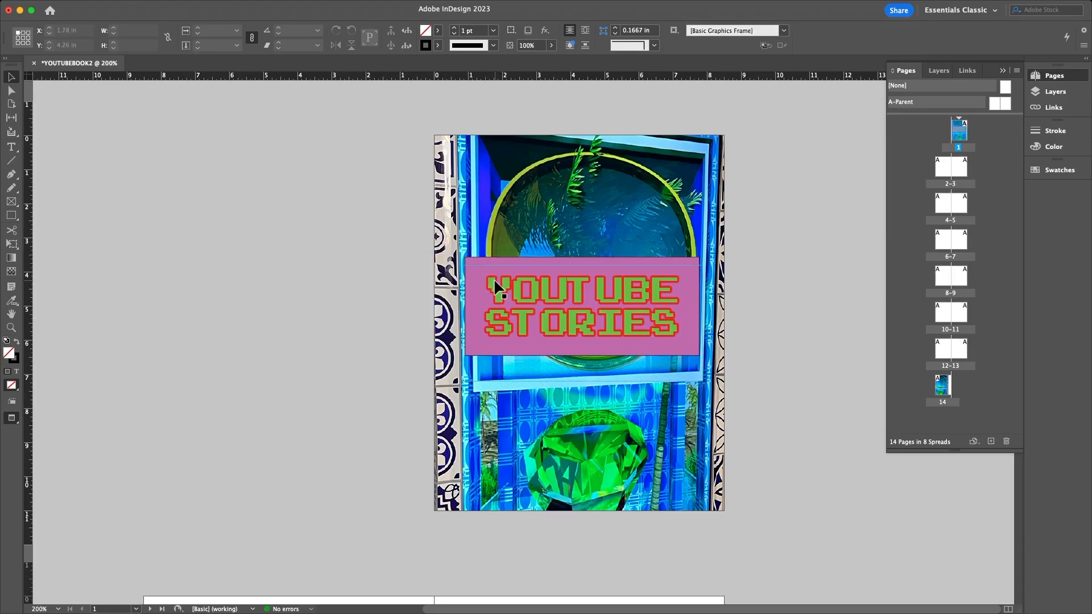
left_click(468, 262)
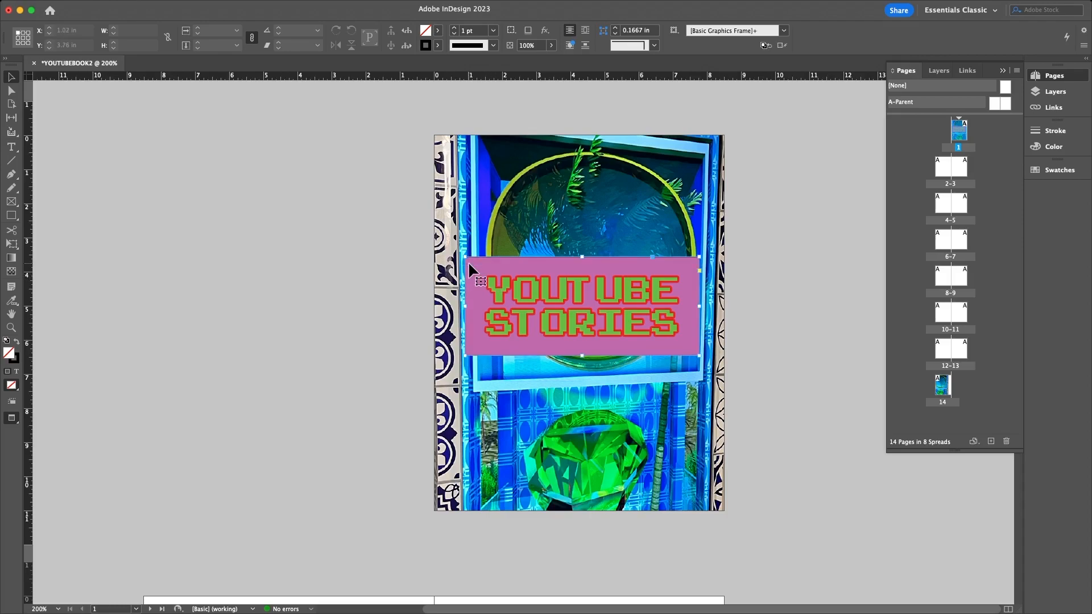
key("super+shift+a")
- Select the YOUTUBE STORIES text and pink box together and group them
right_click(533, 288)
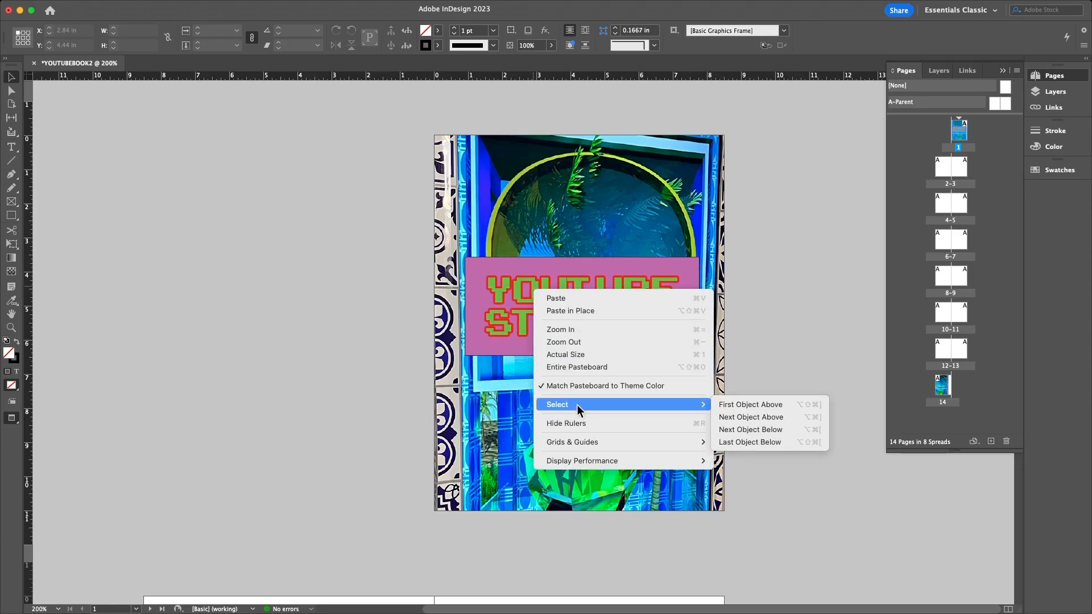
left_click(774, 274)
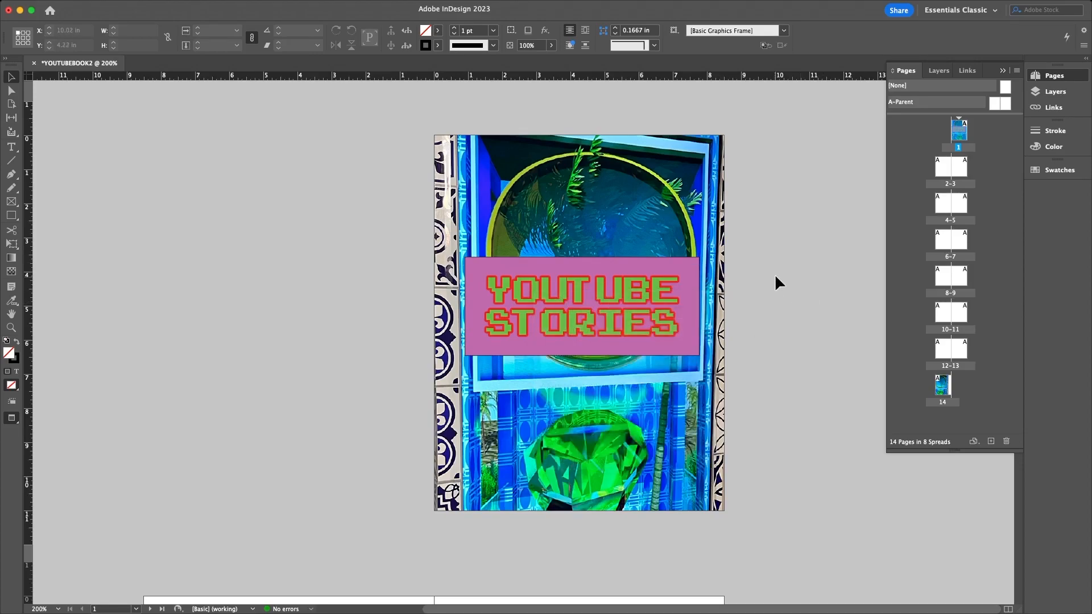
left_click(621, 319)
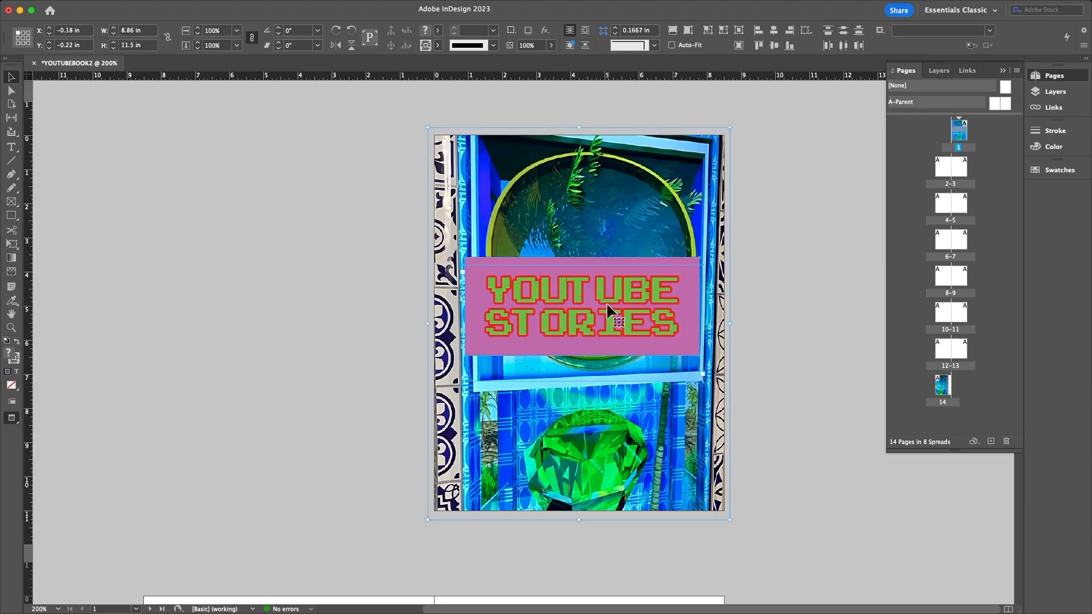
right_click(637, 278)
left_click(801, 166)
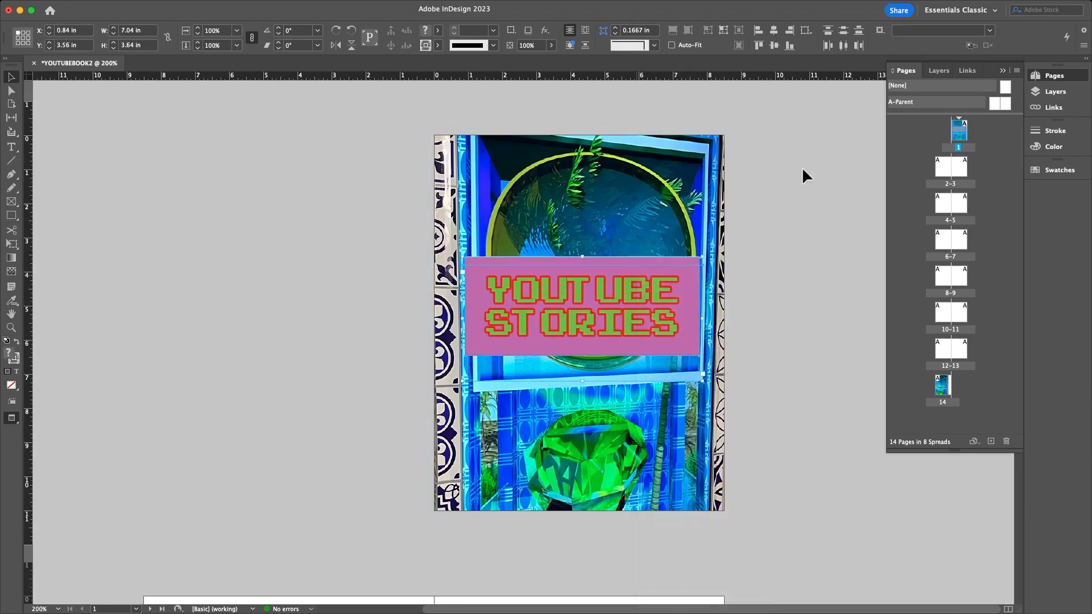
left_click(747, 256)
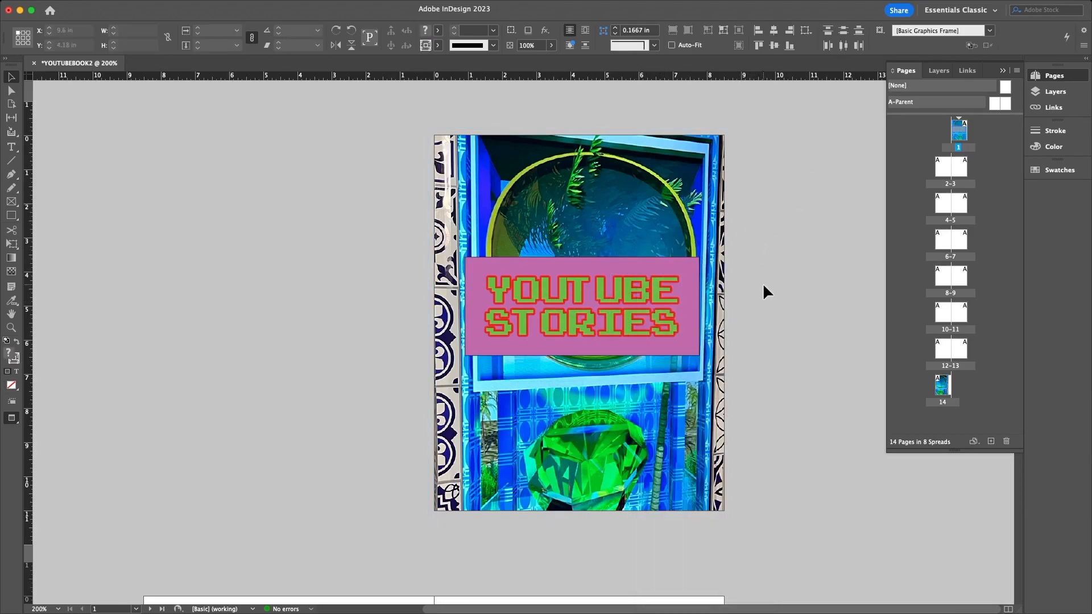
left_click(537, 353)
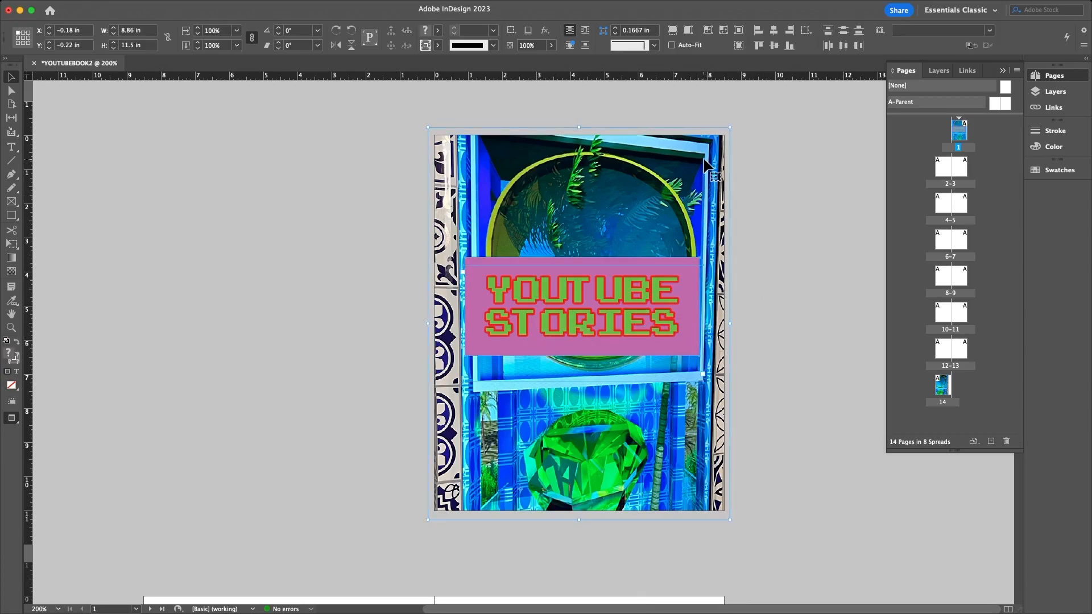
left_click(697, 172, "shift")
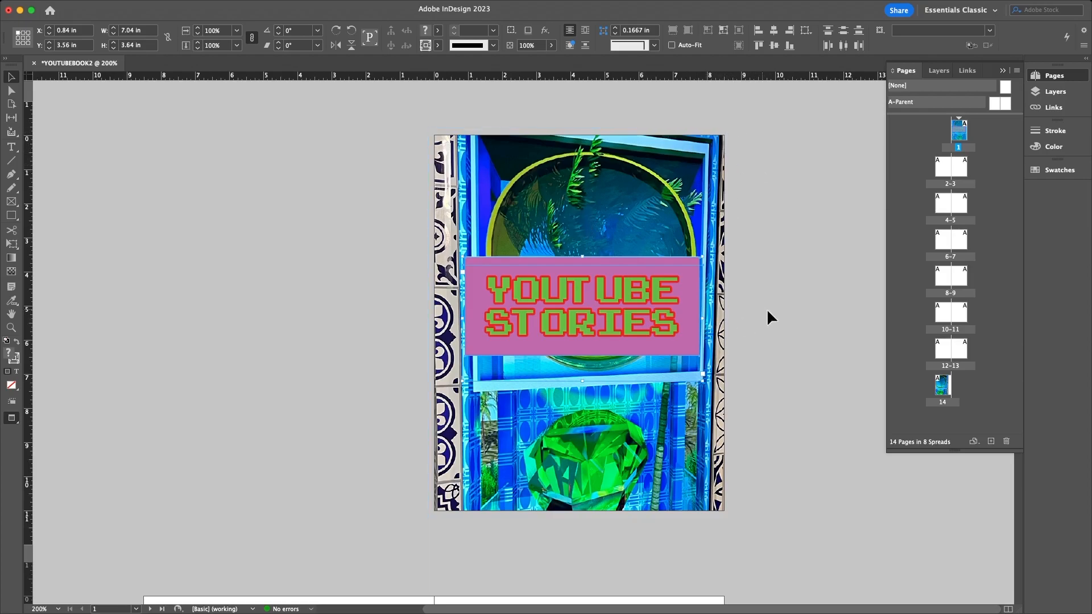
right_click(531, 300)
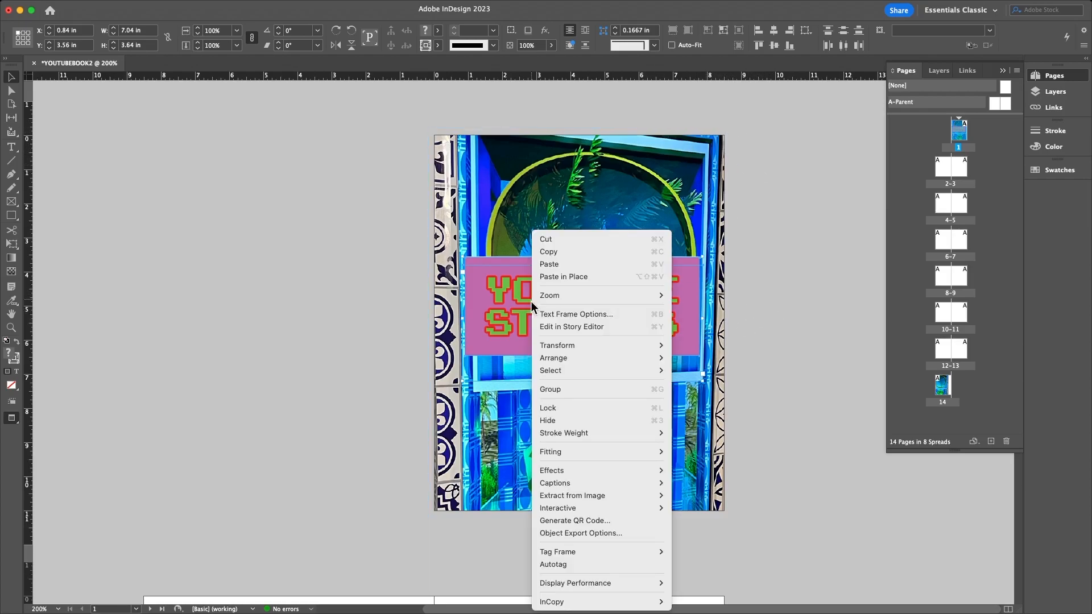
left_click(571, 389)
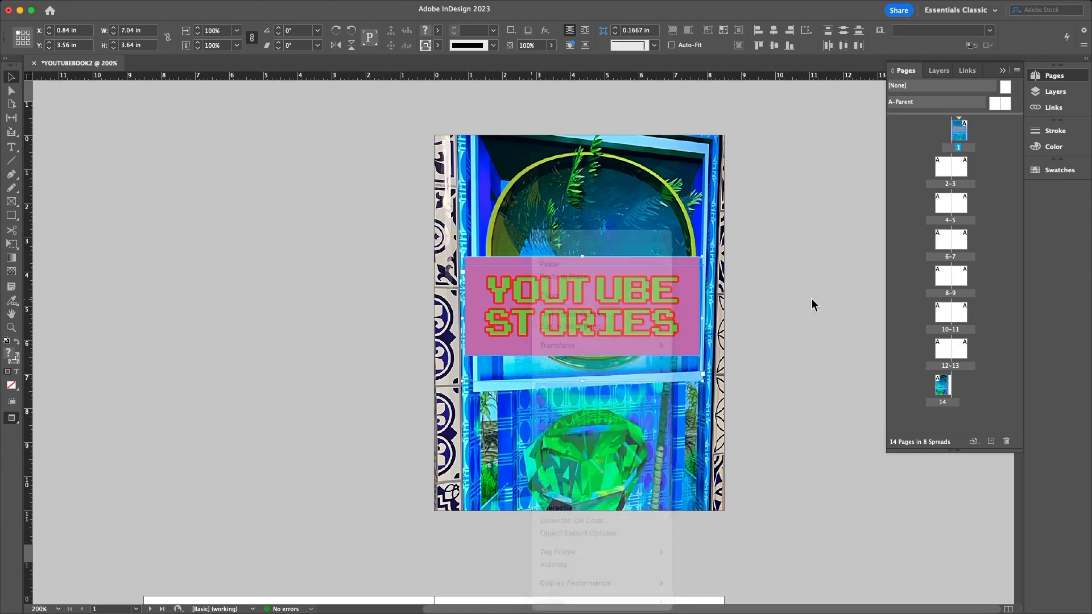
- Shift the 7.04 × 3.64 in title group slightly left to X 0.74 in, Y 3.625 in
mouse_move(677, 299)
left_mouse_down()
mouse_move(606, 299)
mouse_move(686, 298)
mouse_move(657, 302)
left_mouse_up()
key("super+z")
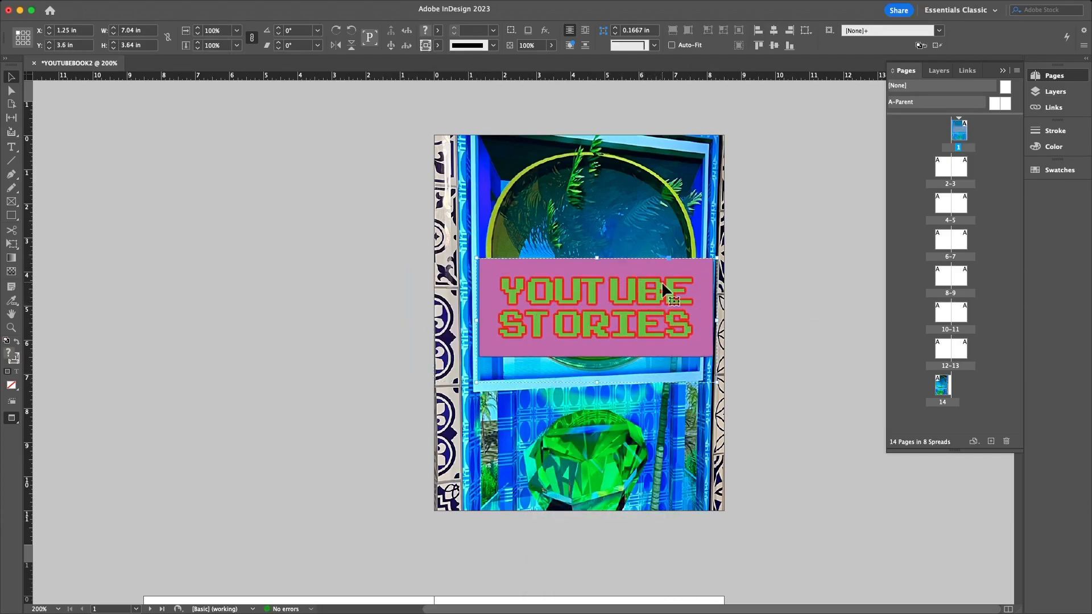
mouse_move(581, 267)
left_mouse_down()
mouse_move(565, 268)
mouse_move(579, 267)
left_mouse_up()
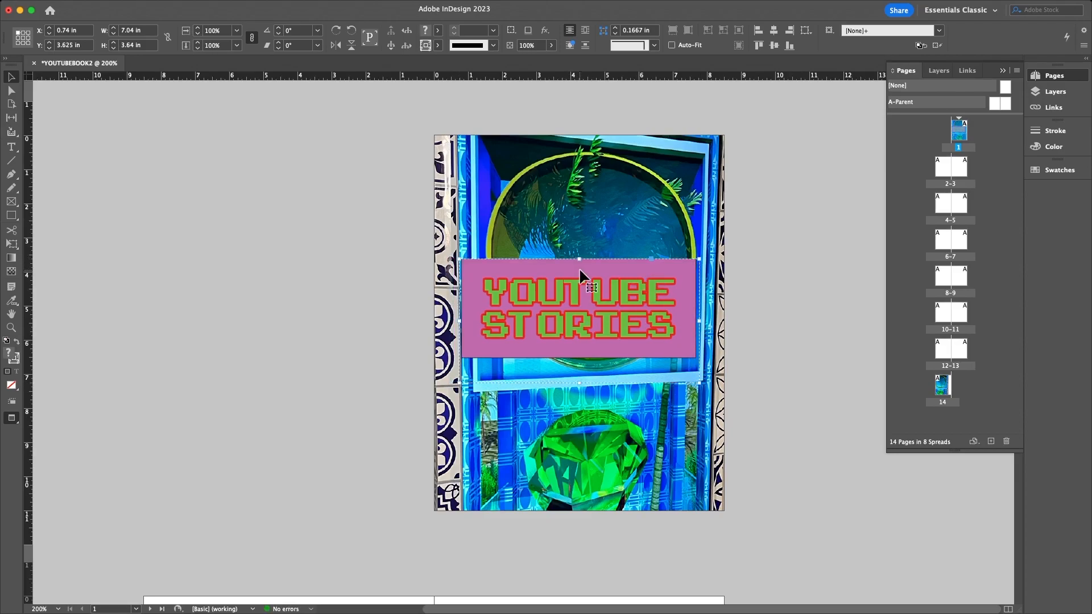
left_click(716, 259)
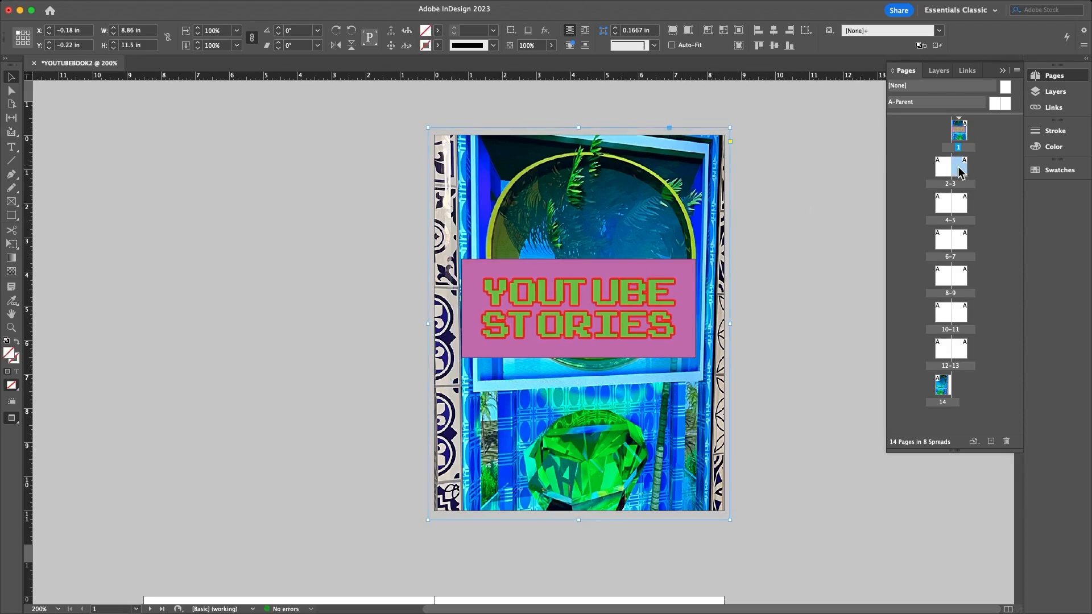
- Paste the copied pink title group onto page 3 of the 2–3 spread
double_click(960, 170)
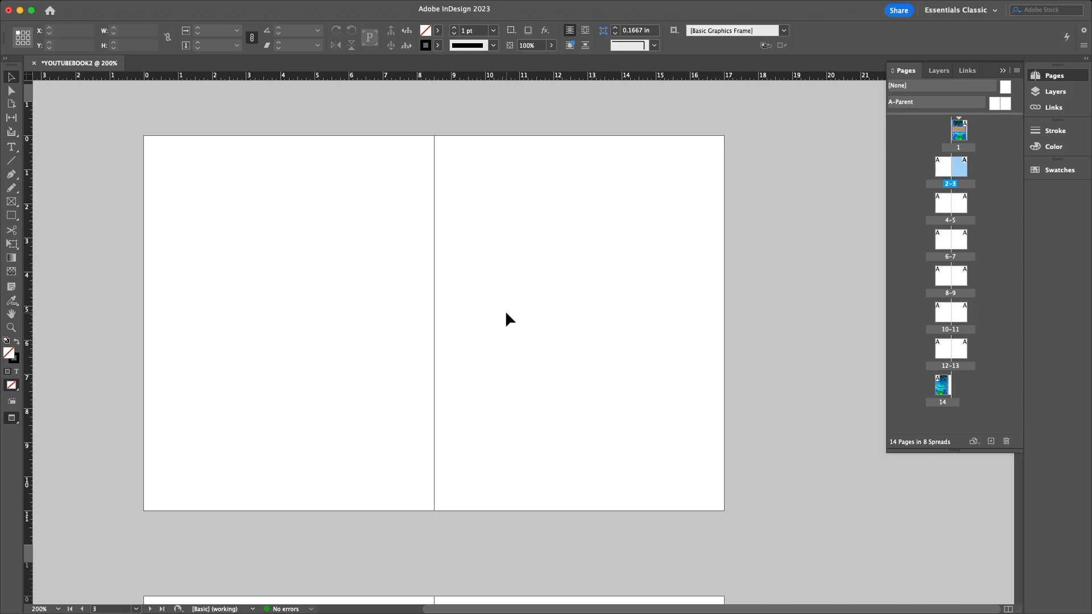
key("super+v")
left_click_drag(505, 285, 572, 271)
left_click(759, 247)
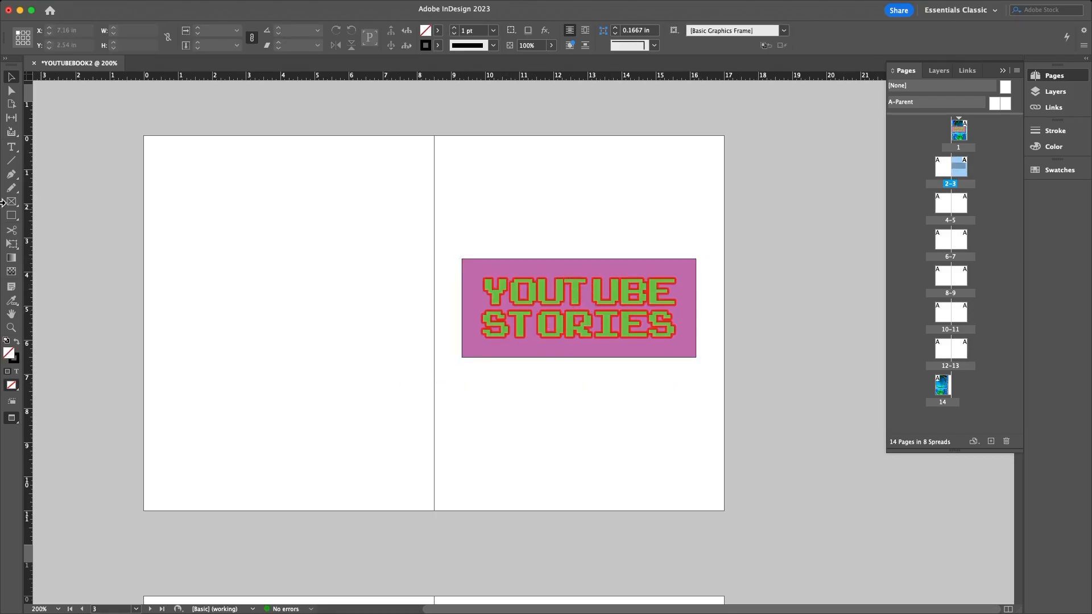
left_click(12, 147)
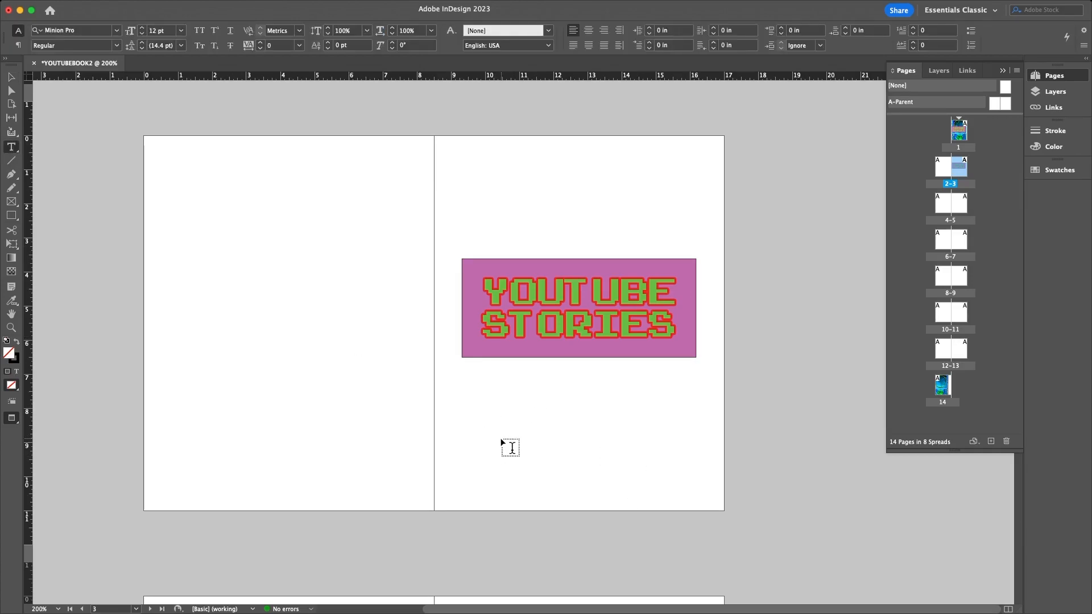
- Type the author's name in a new text frame below the title and centre it
key("a")
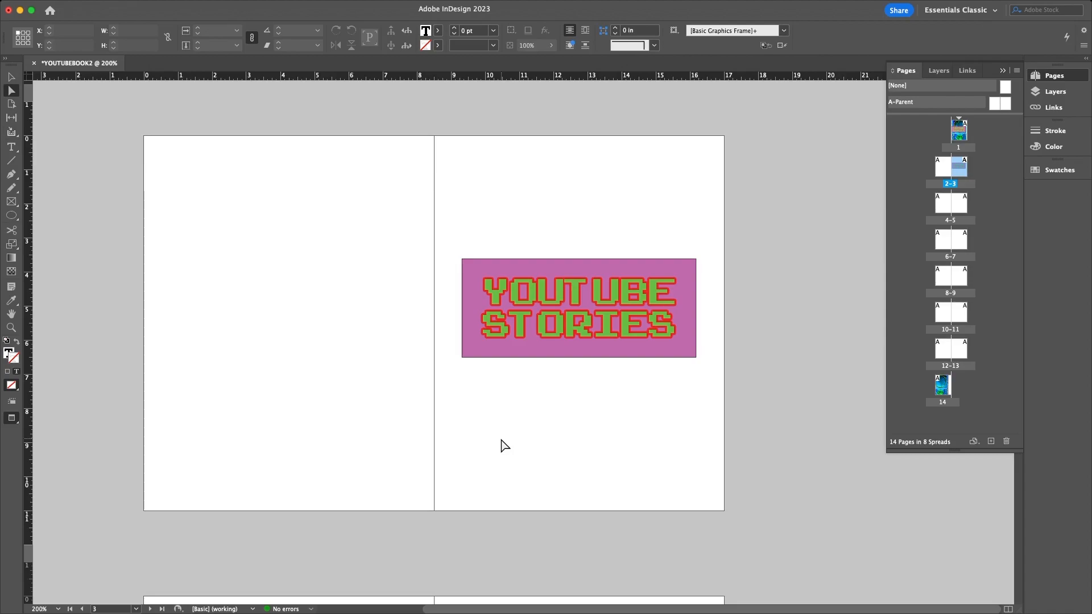
left_click_drag(482, 404, 617, 450)
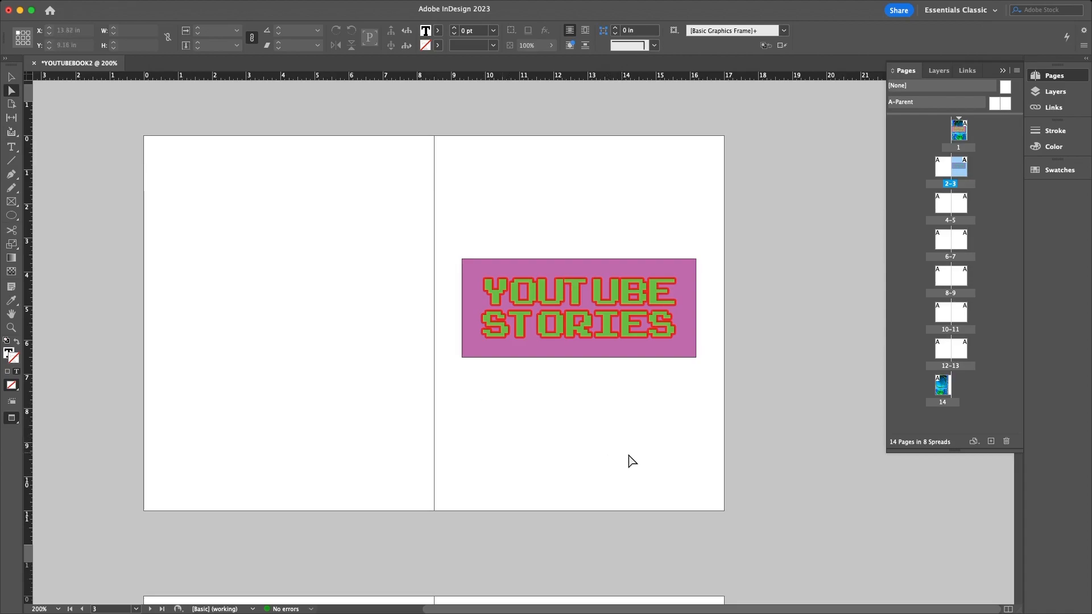
left_click(11, 147)
left_click_drag(489, 405, 677, 457)
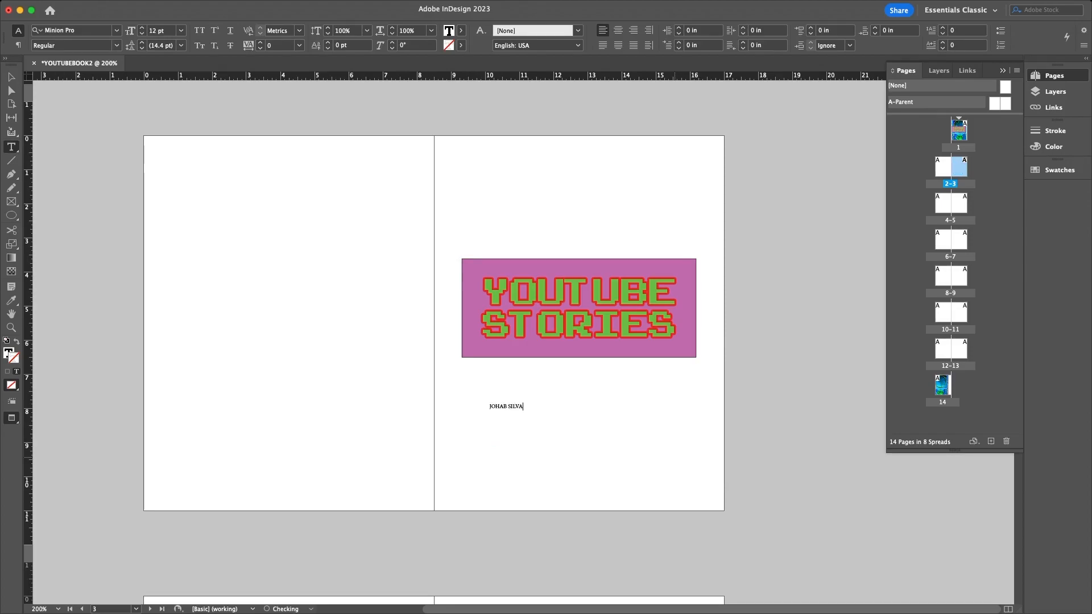
key("super+a")
left_click(618, 32)
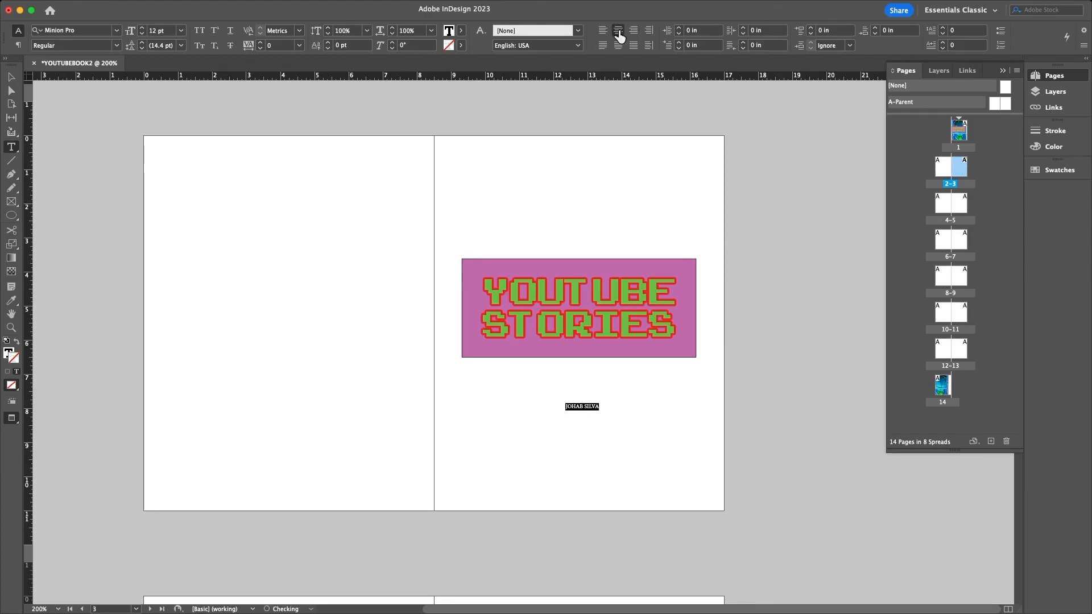
- Raise the author name's font size to 49 pt
left_click(144, 28)
left_click(144, 27)
left_click(143, 28)
left_click(143, 27)
left_click(144, 27)
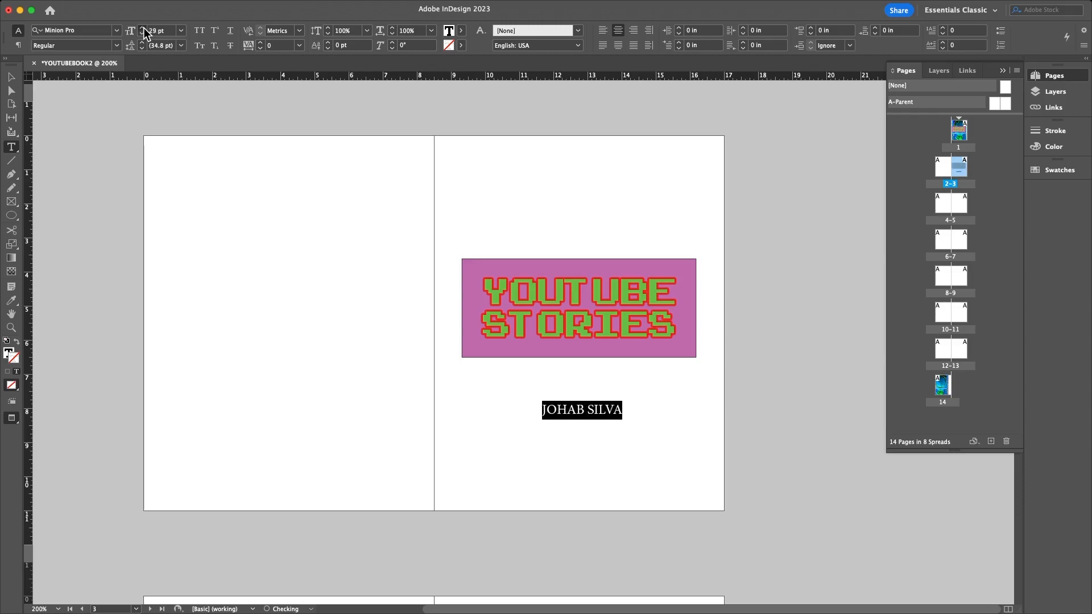
left_click(144, 28)
left_click(143, 28)
left_click(143, 27)
left_click(143, 27)
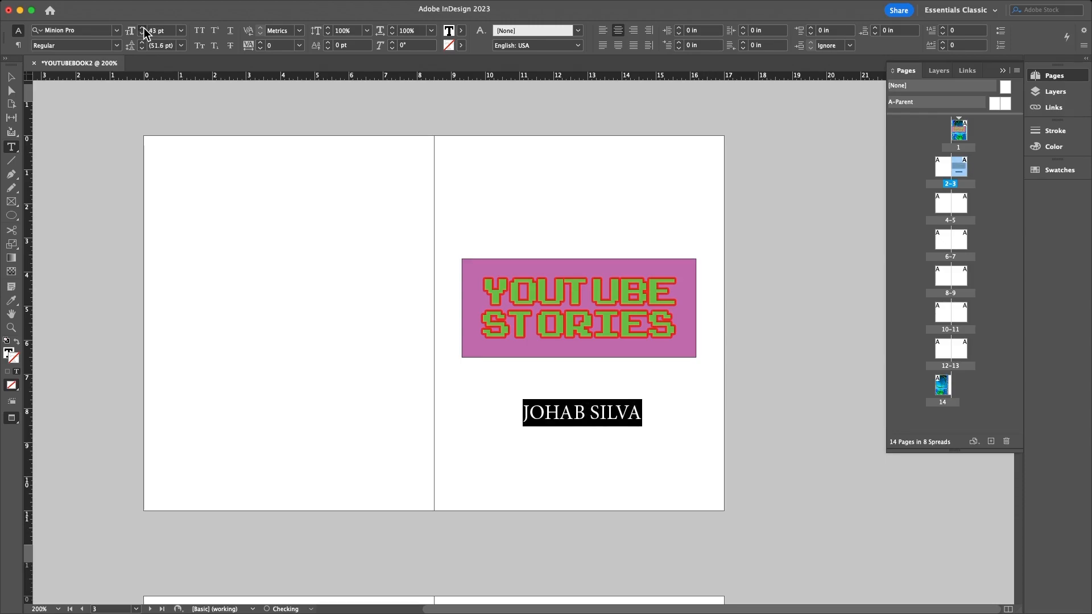
left_click(143, 27)
left_click(143, 27)
left_click(95, 31)
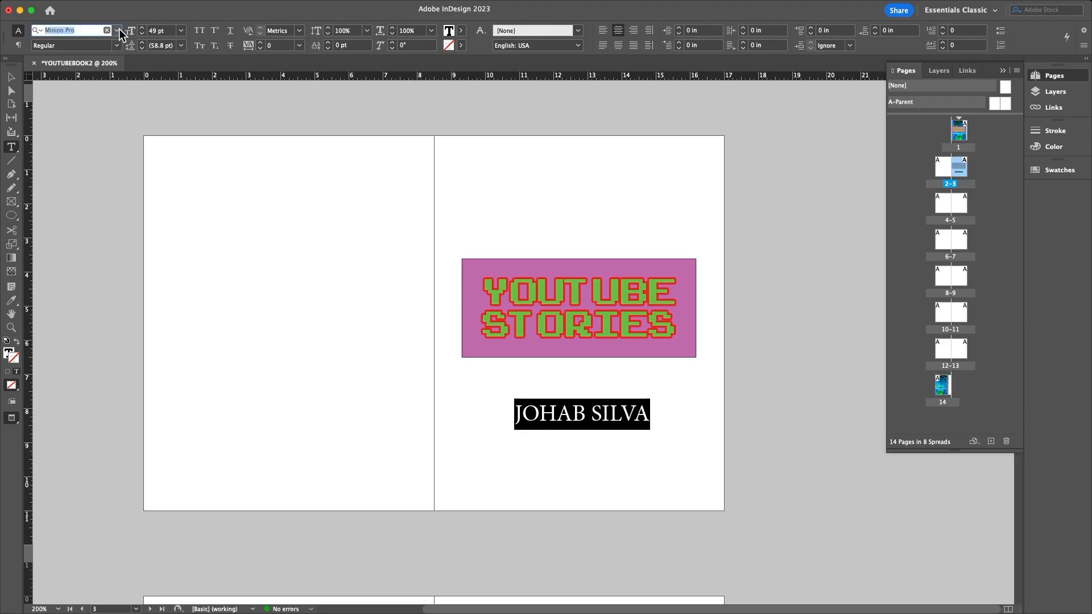
left_click(118, 30)
scroll(161, 187, "up", 20)
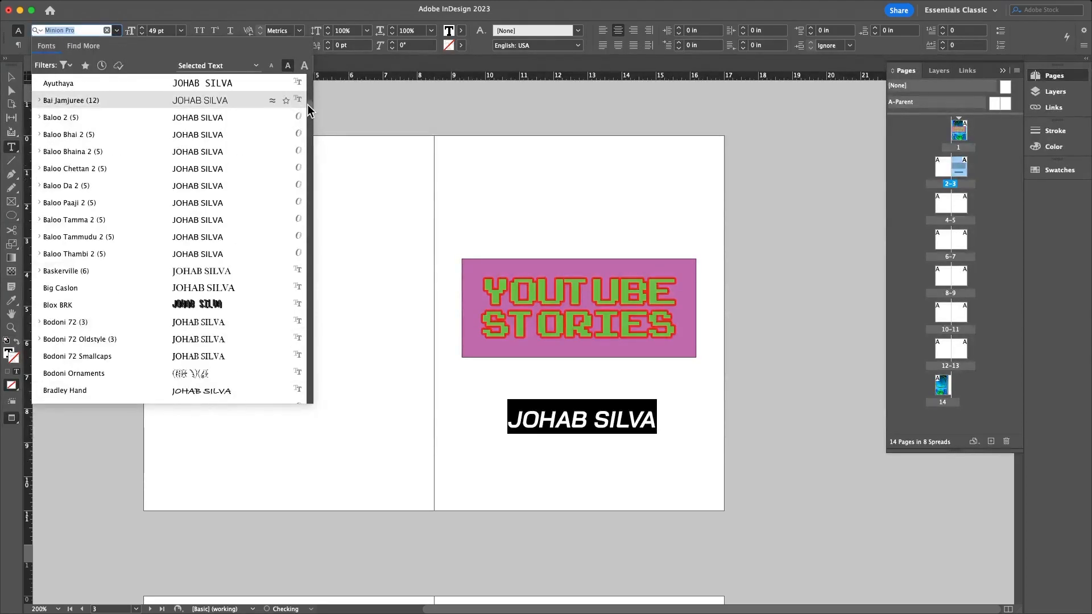
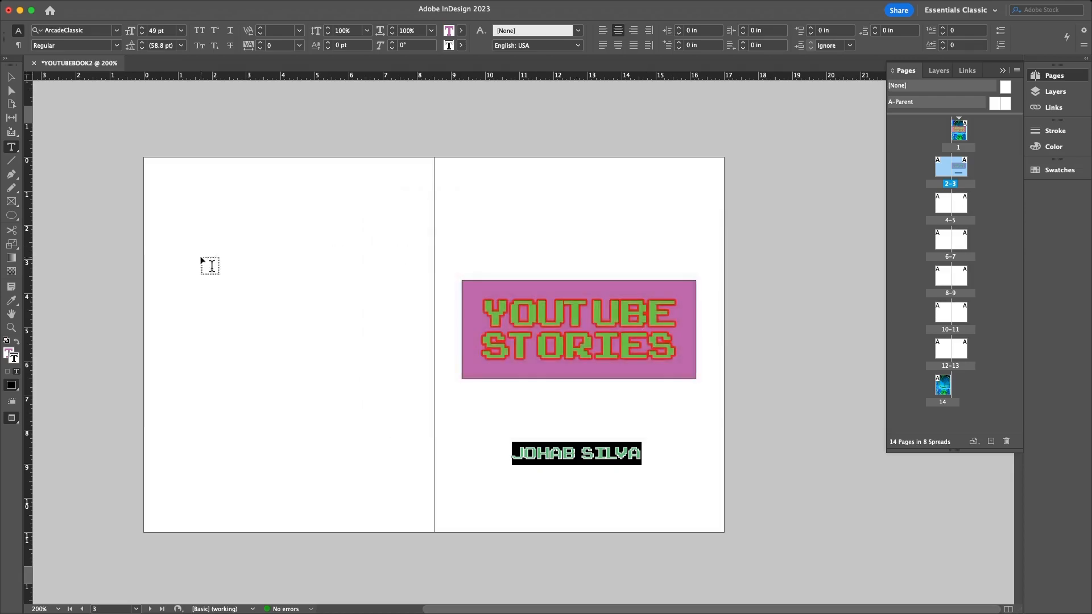
- Set the author name's text stroke to [None] and nudge its frame slightly lower
left_click(461, 46)
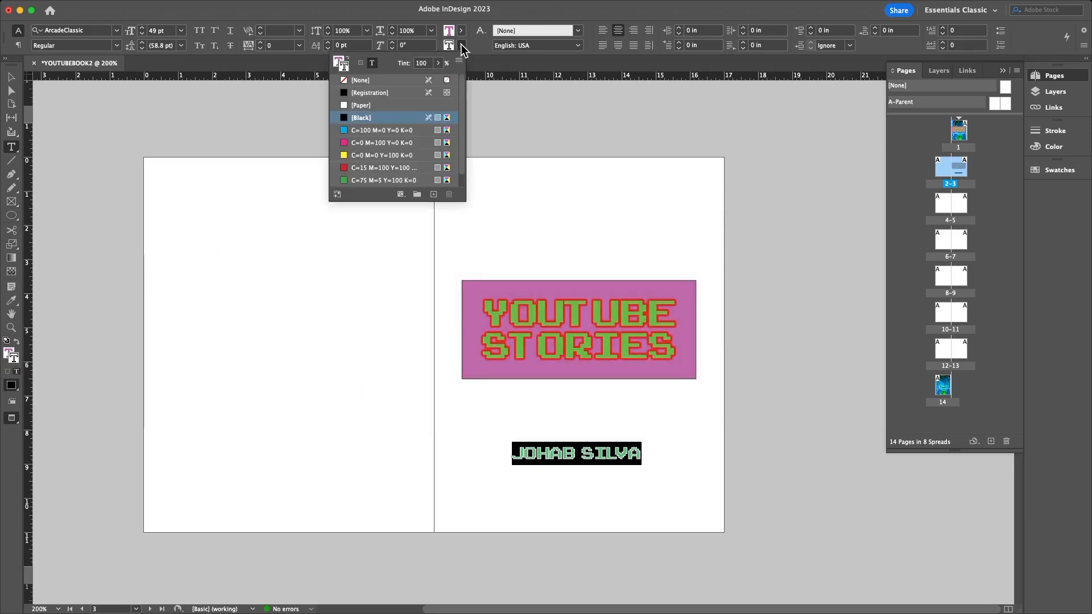
left_click(350, 81)
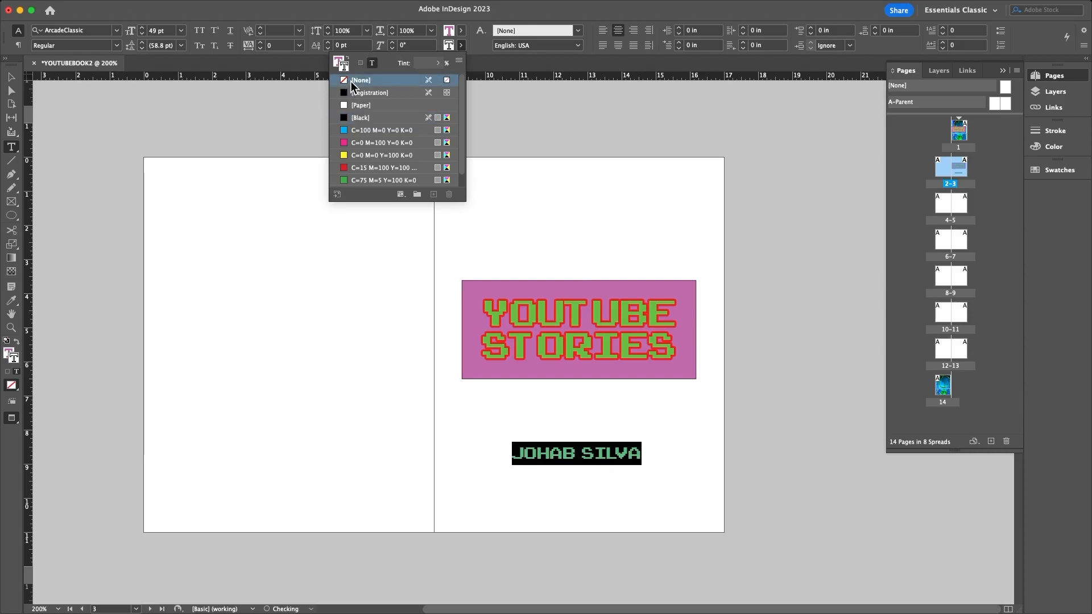
left_click(11, 77)
left_click(631, 529)
left_click_drag(605, 457, 606, 460)
left_click(775, 400)
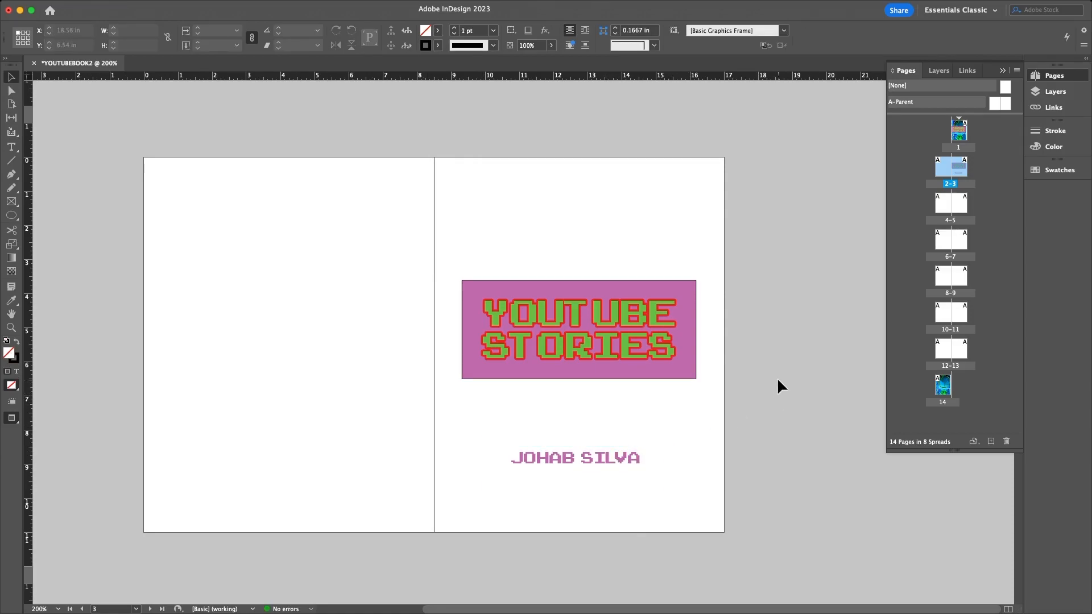
- Select the YOUTUBE STORIES title group, check its stroke settings, and ungroup it
left_click(689, 296)
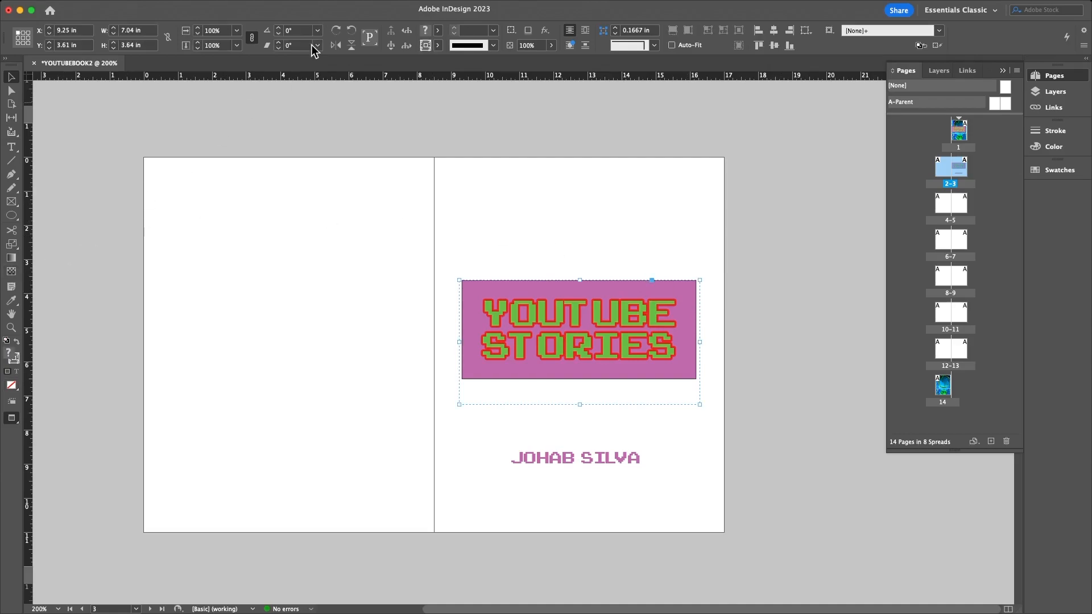
left_click(493, 45)
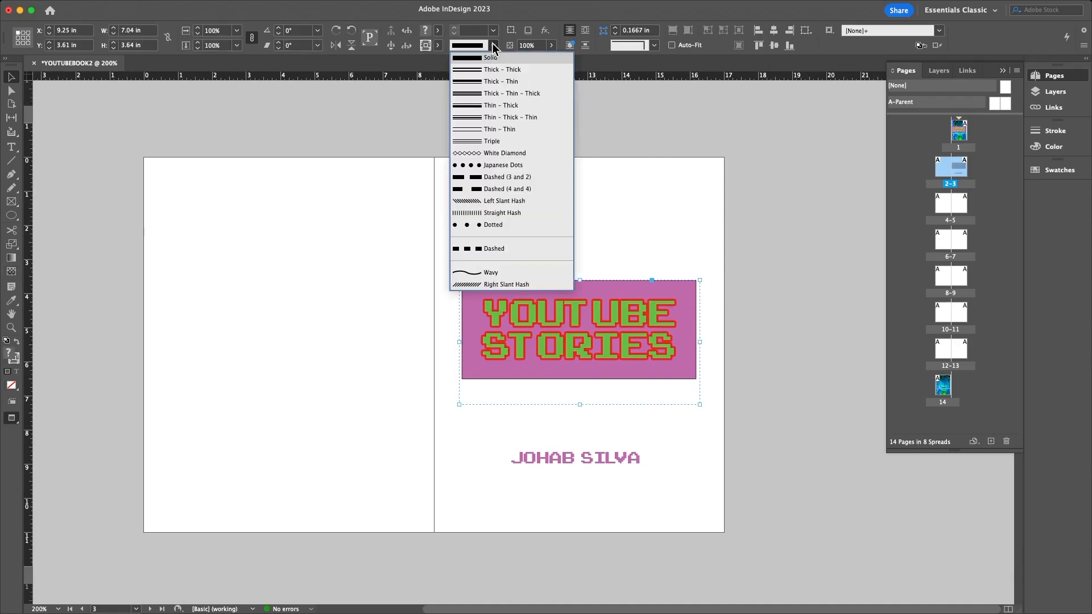
left_click(494, 46)
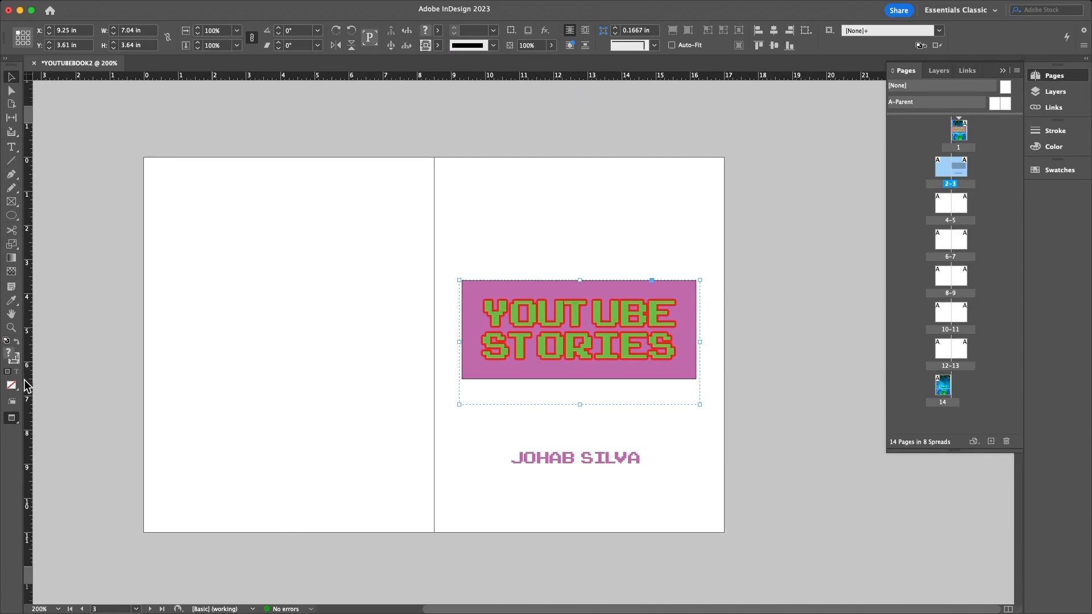
double_click(13, 356)
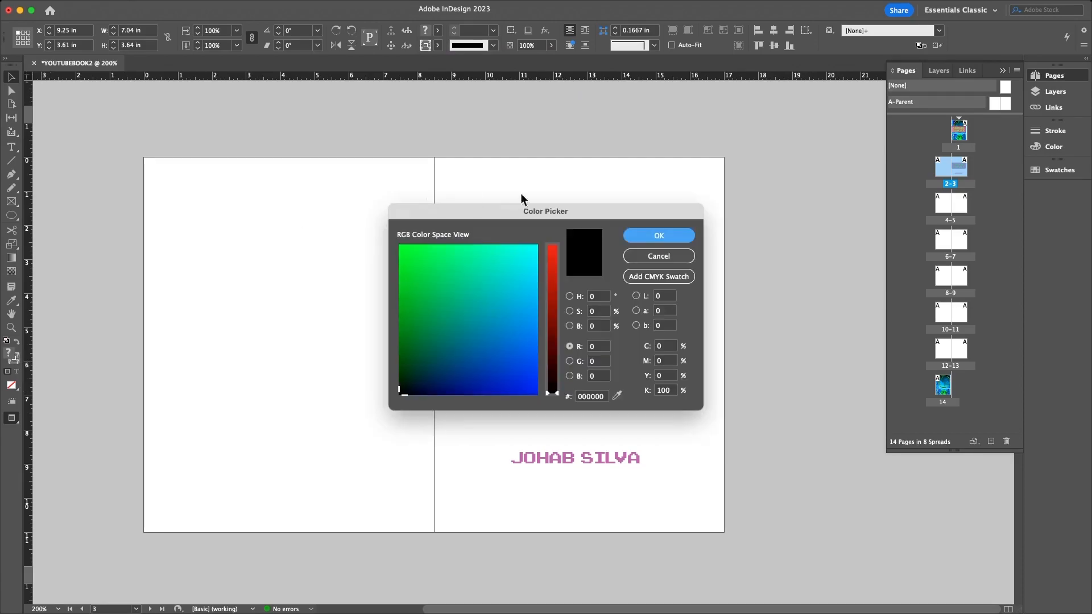
left_click(653, 254)
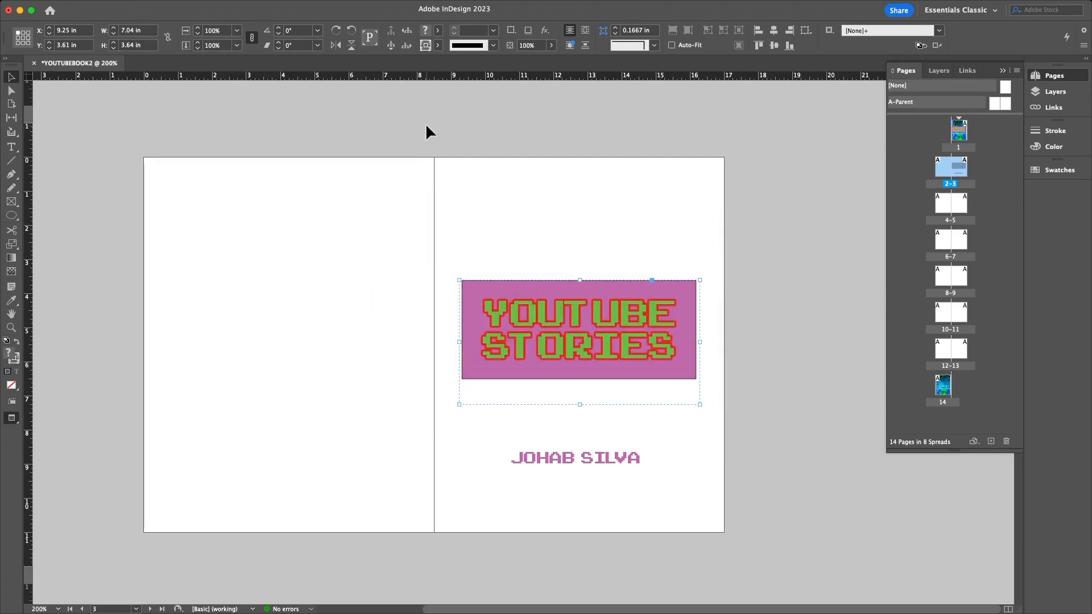
right_click(473, 286)
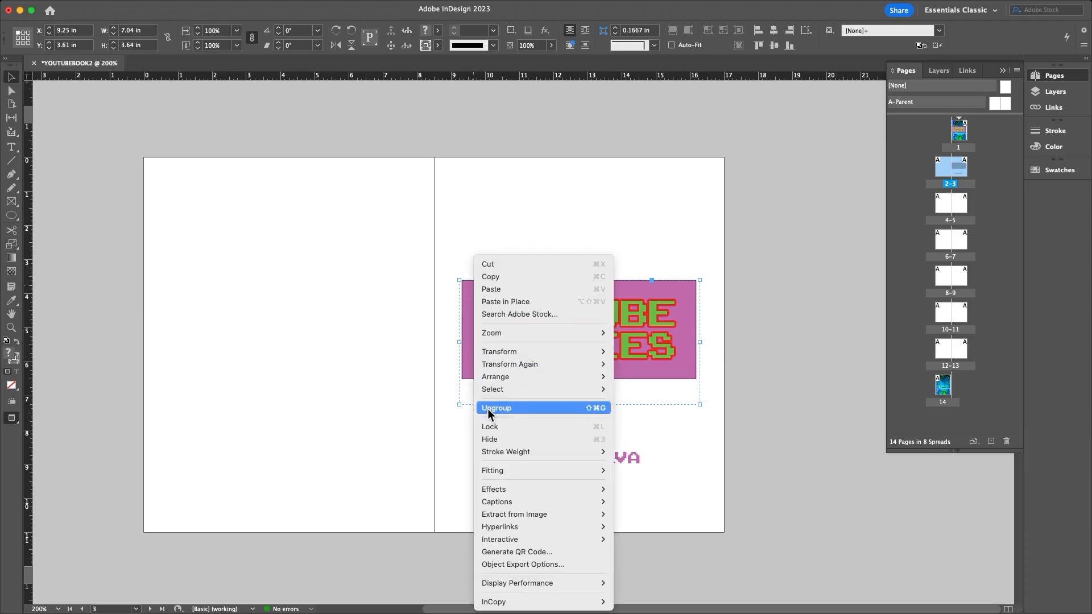
left_click(487, 407)
- Set the pink background rectangle's stroke to [None]
left_click(466, 282)
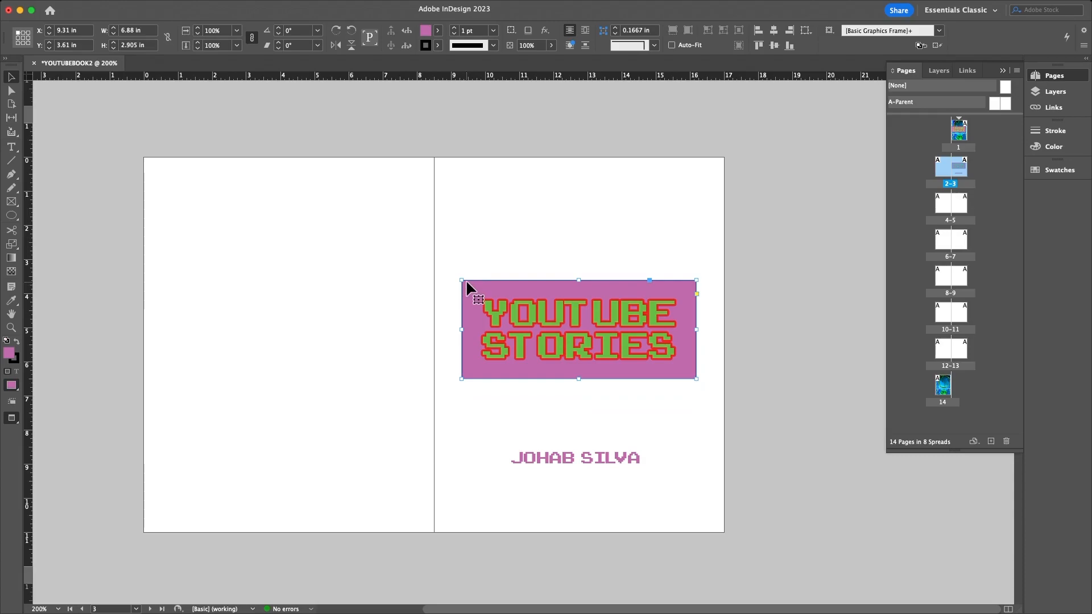
left_click(438, 45)
left_click(337, 80)
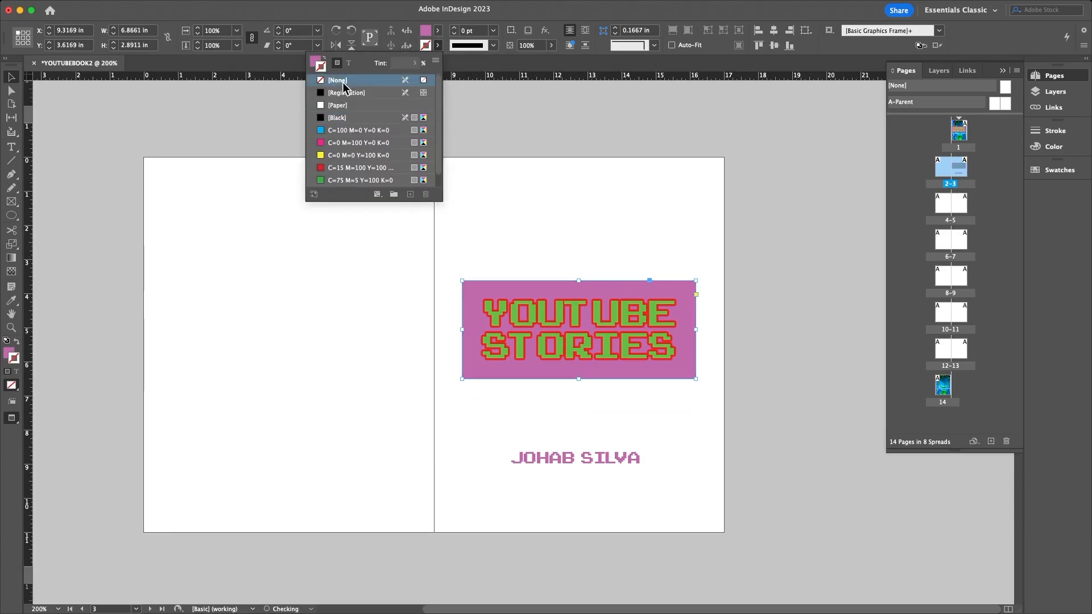
left_click(56, 114)
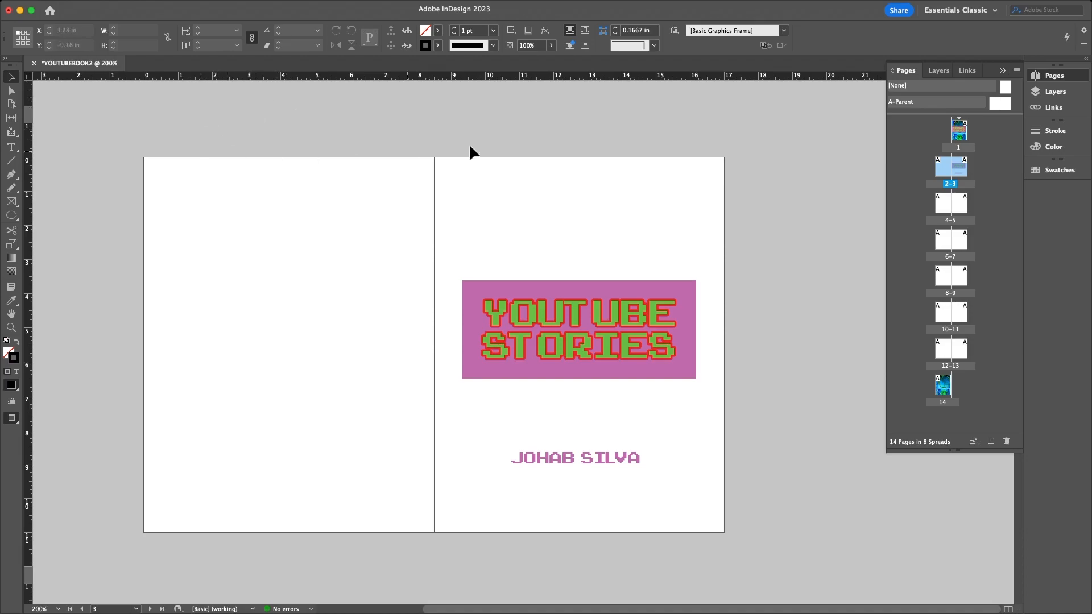
double_click(965, 128)
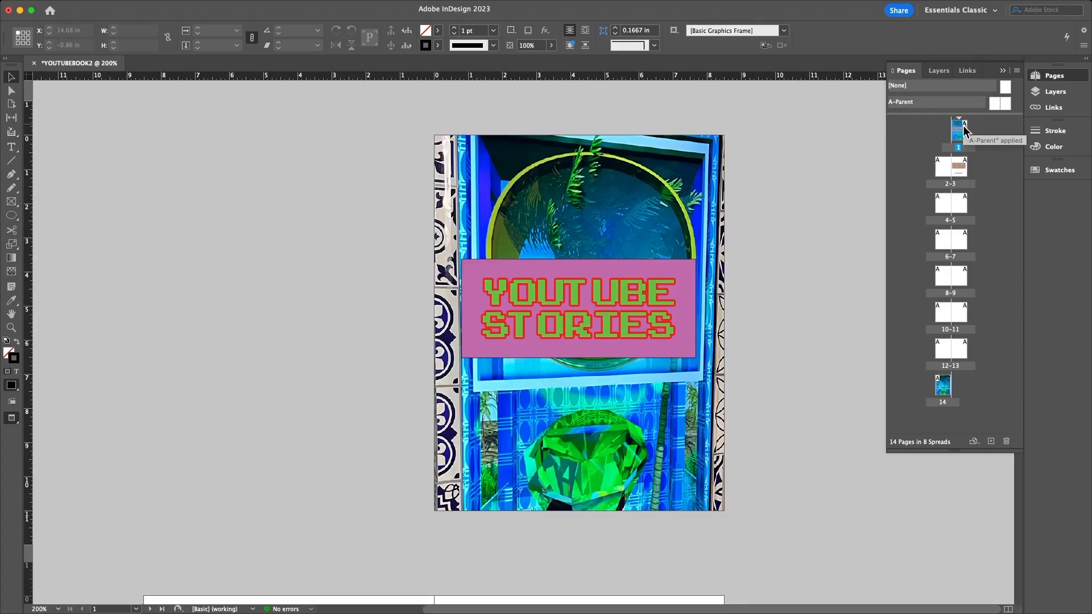
double_click(957, 165)
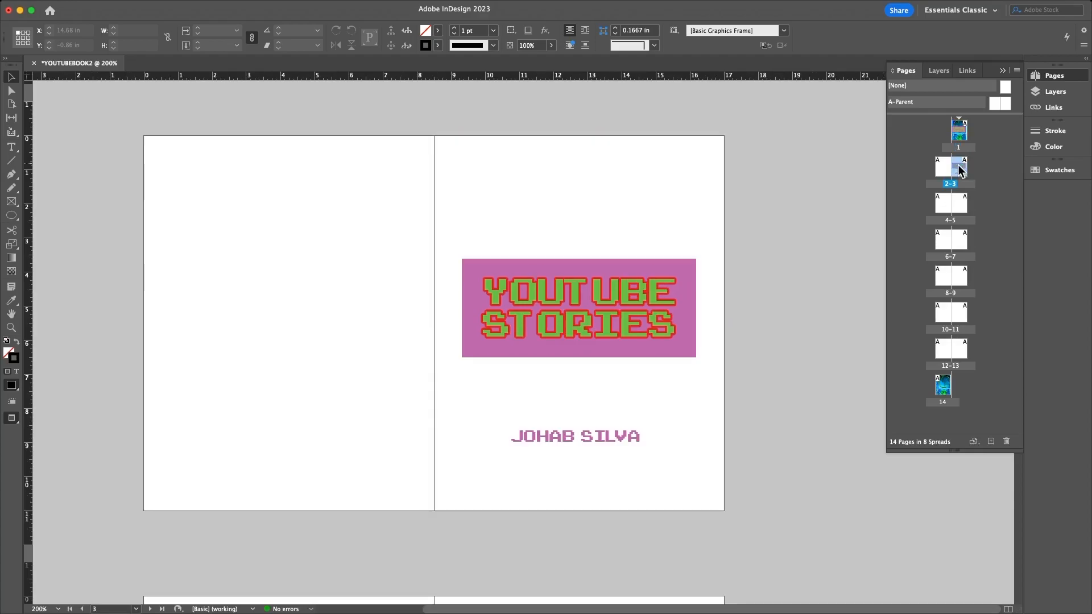
double_click(943, 161)
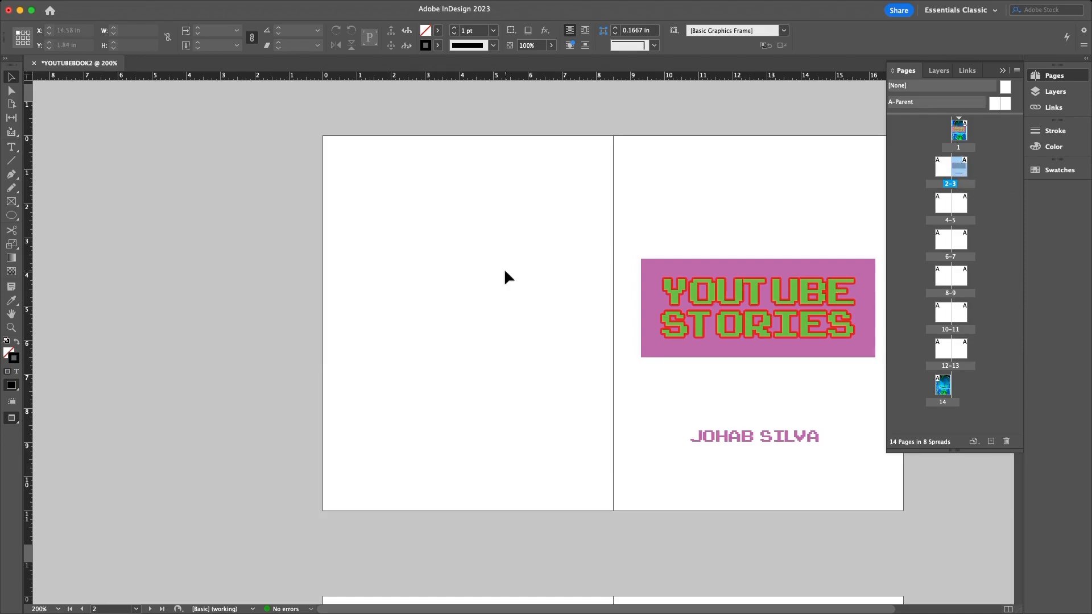
left_click(393, 598)
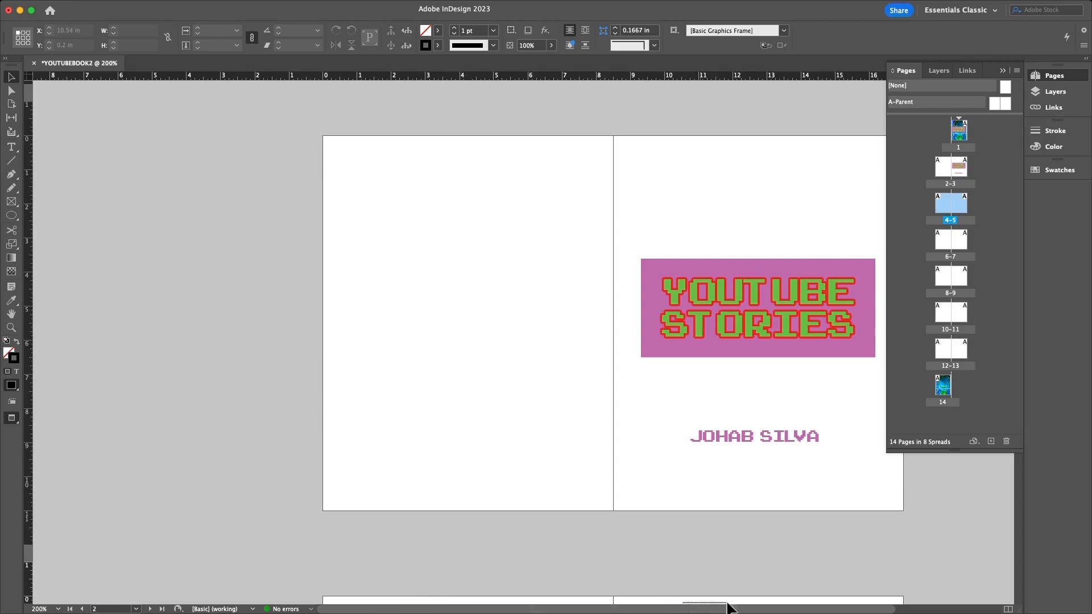
left_click_drag(799, 608, 882, 612)
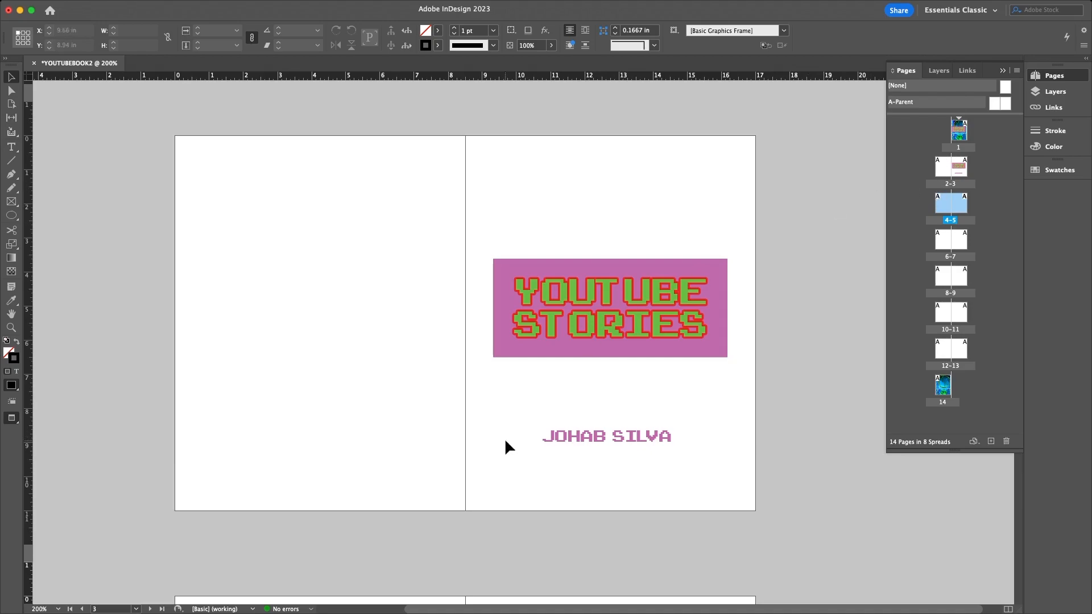
- Alt-drag a copy of the name text onto page 2 and retype it as FRONT COVER'S / BACK
left_click_drag(588, 441, 318, 300)
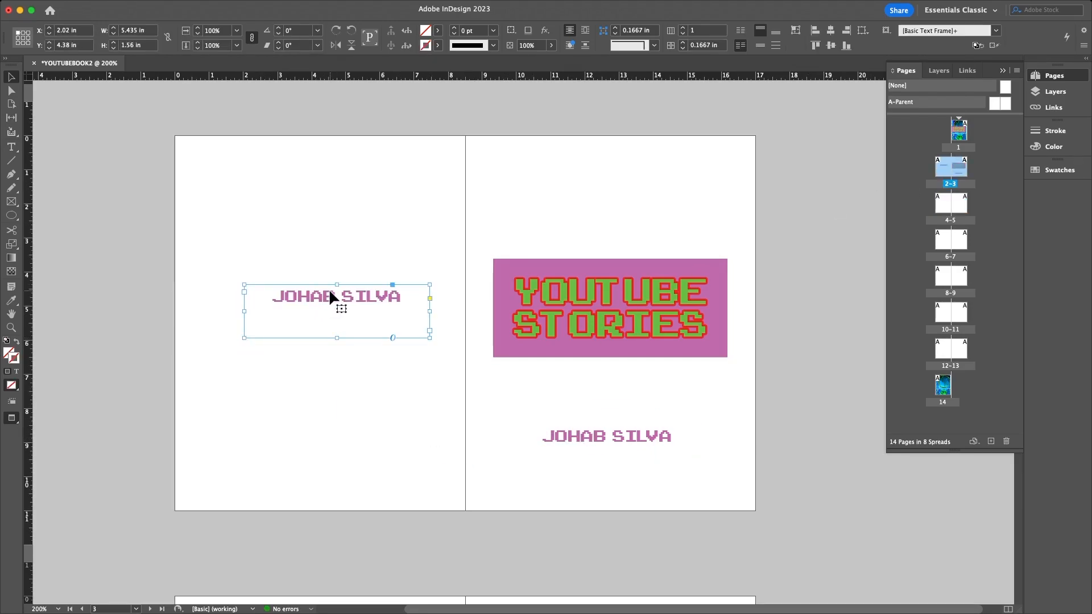
left_click_drag(330, 295, 312, 298)
triple_click(317, 296)
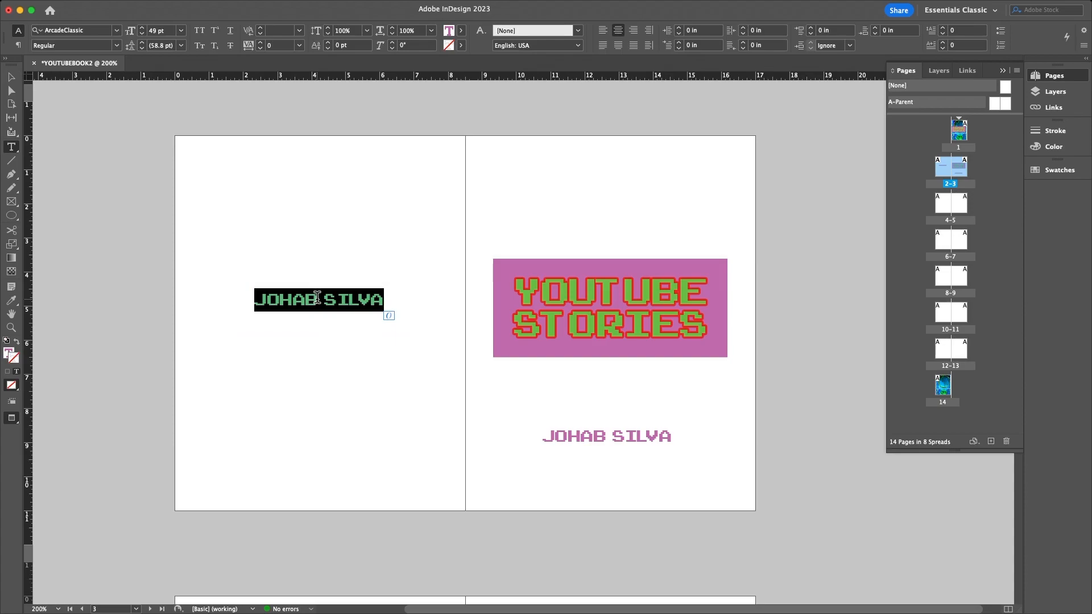
type("BACK")
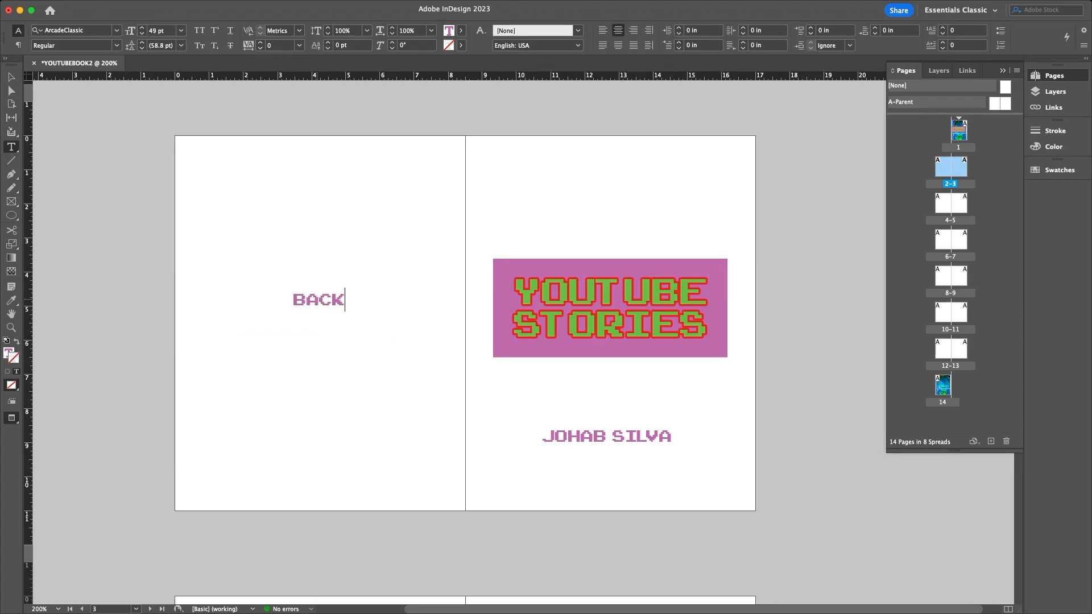
type(" OF")
key("BackSpace")
key("BackSpace")
key("BackSpace")
key("BackSpace")
key("BackSpace")
key("BackSpace")
key("BackSpace")
type("FRONT")
type(" COVER'S")
key("Return")
type("BAC")
key("BackSpace")
key("BackSpace")
key("BackSpace")
key("BackSpace")
key("BackSpace")
key("BackSpace")
type("BACK")
- Set the heading in Arial Black and correct it to read FRONTCOVER'S BACK
key("super+a")
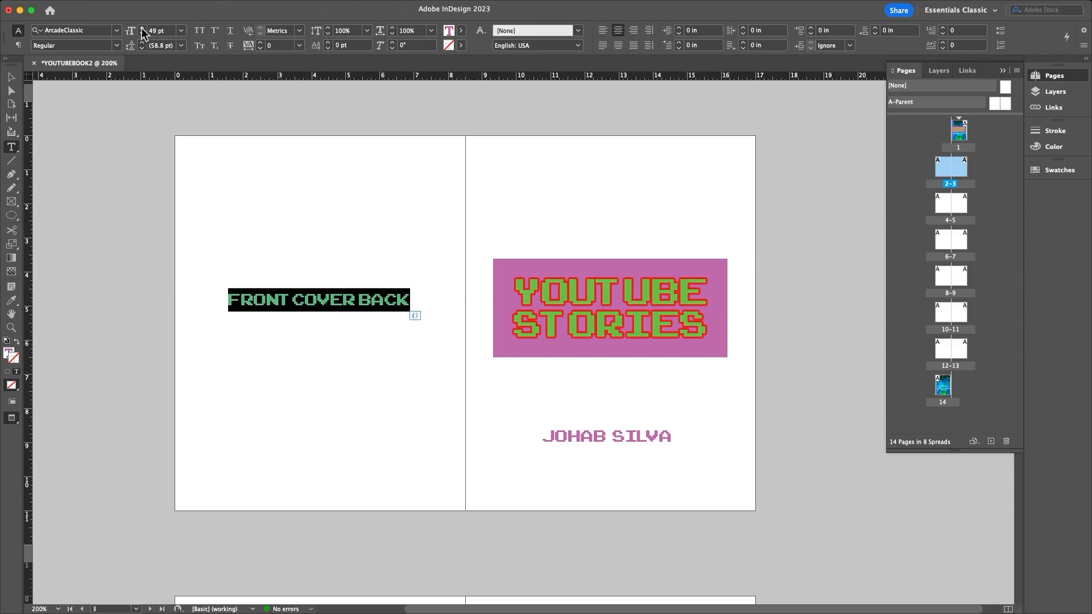
left_click(116, 29)
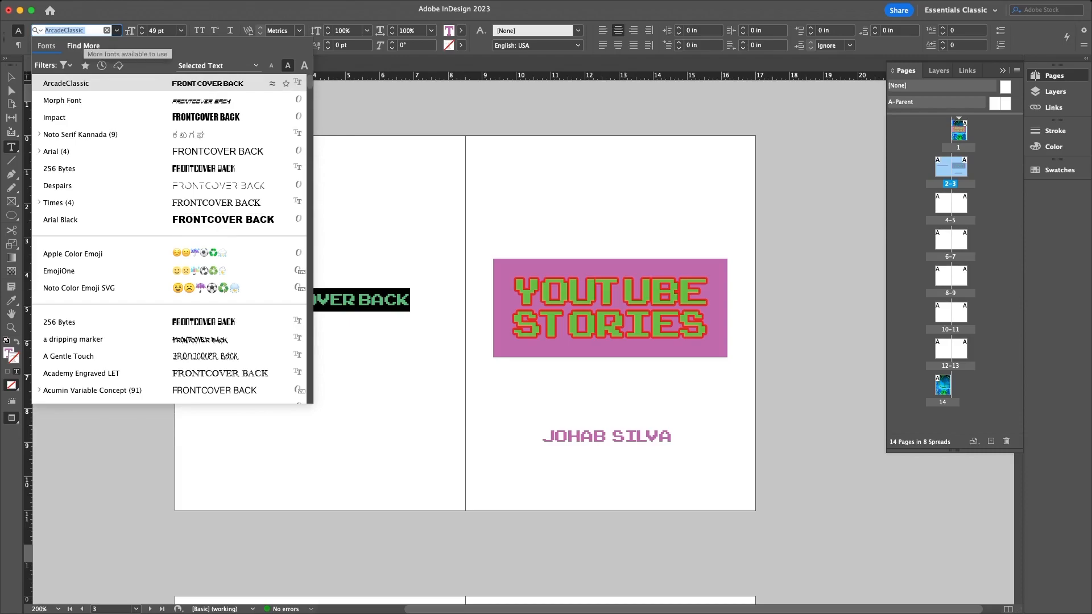
type("ARIAL")
key("Return")
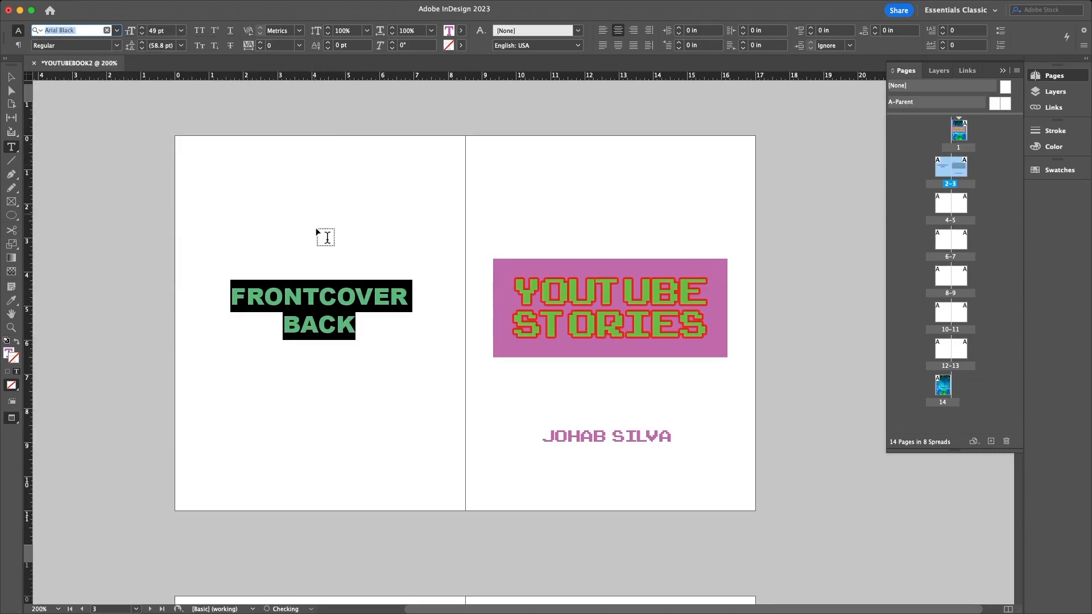
left_click(409, 295)
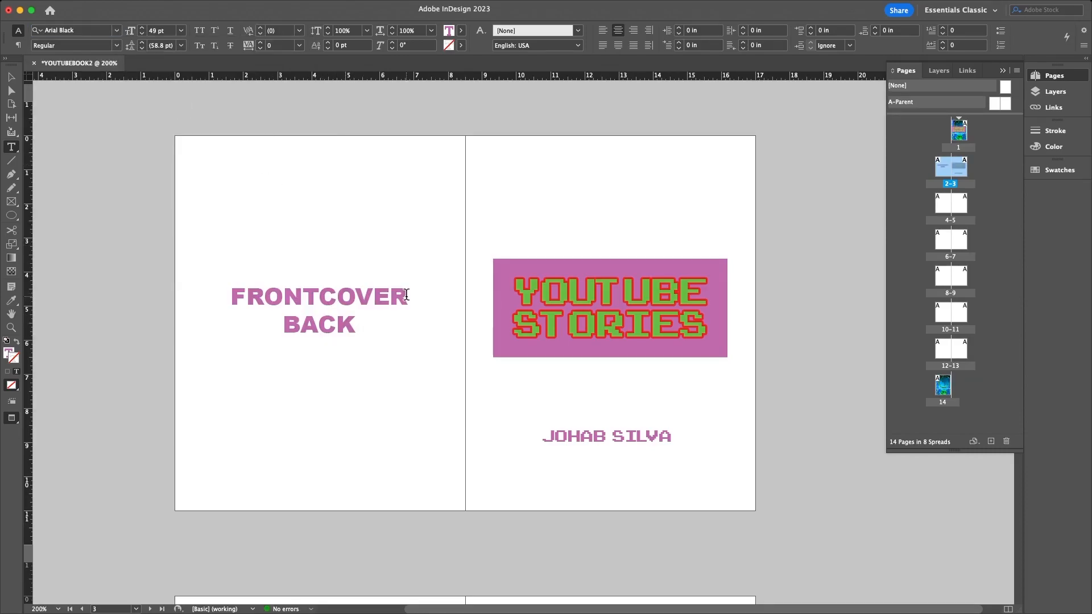
type("'S")
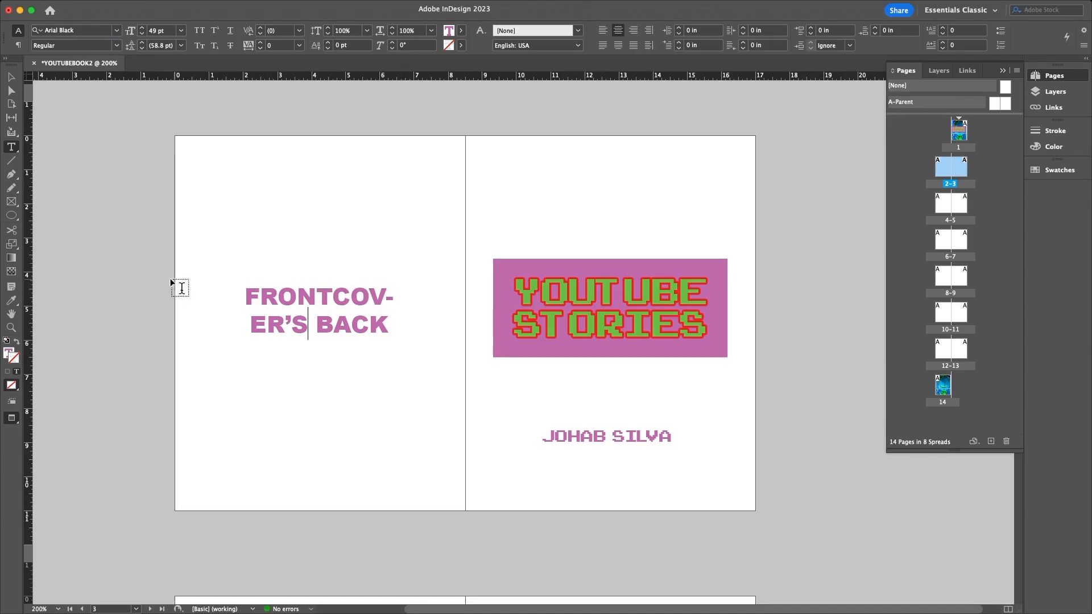
left_click(11, 76)
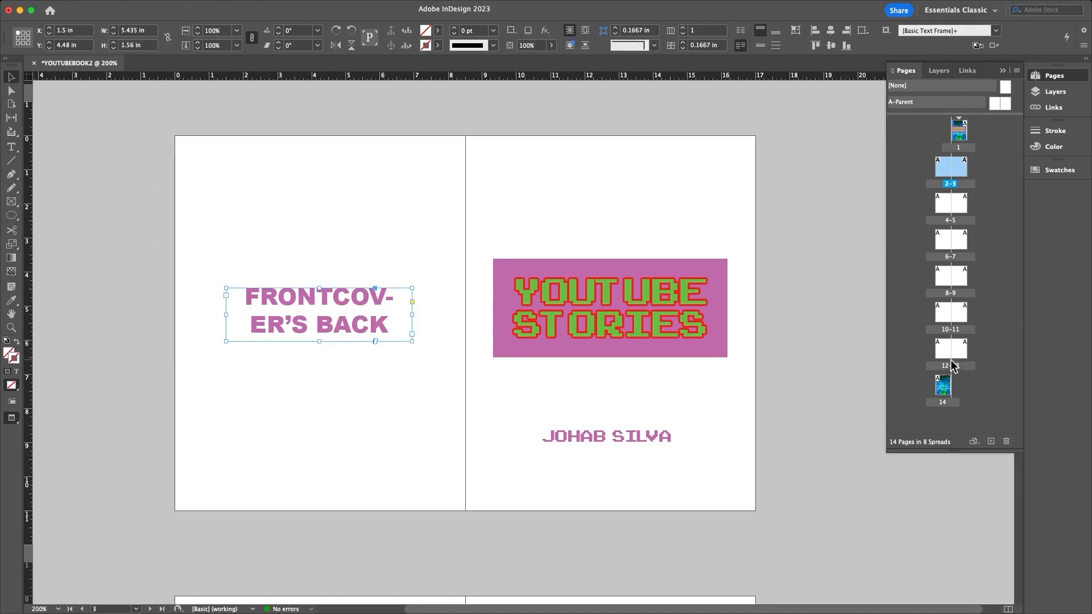
double_click(952, 349)
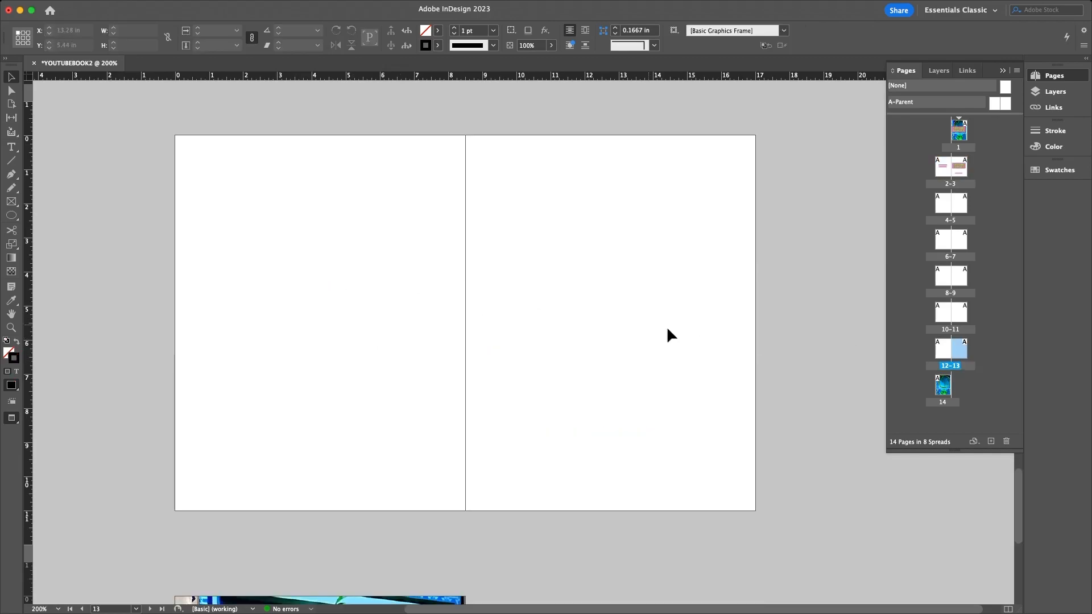
- Paste the FRONTCOVER'S BACK label onto spread 12–13 and move it onto page 13
double_click(942, 385)
double_click(965, 351)
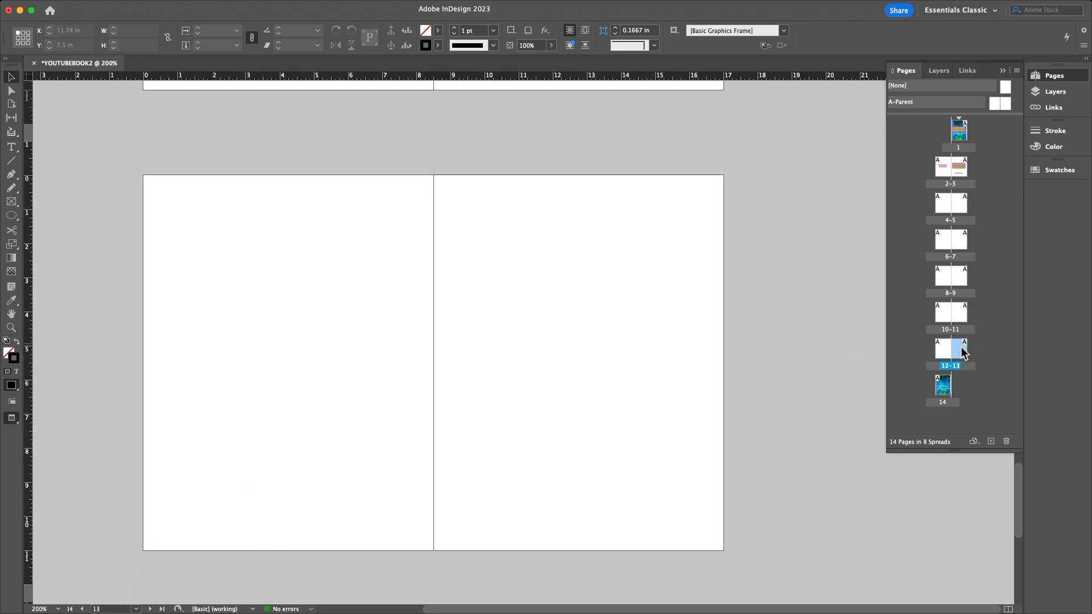
double_click(935, 344)
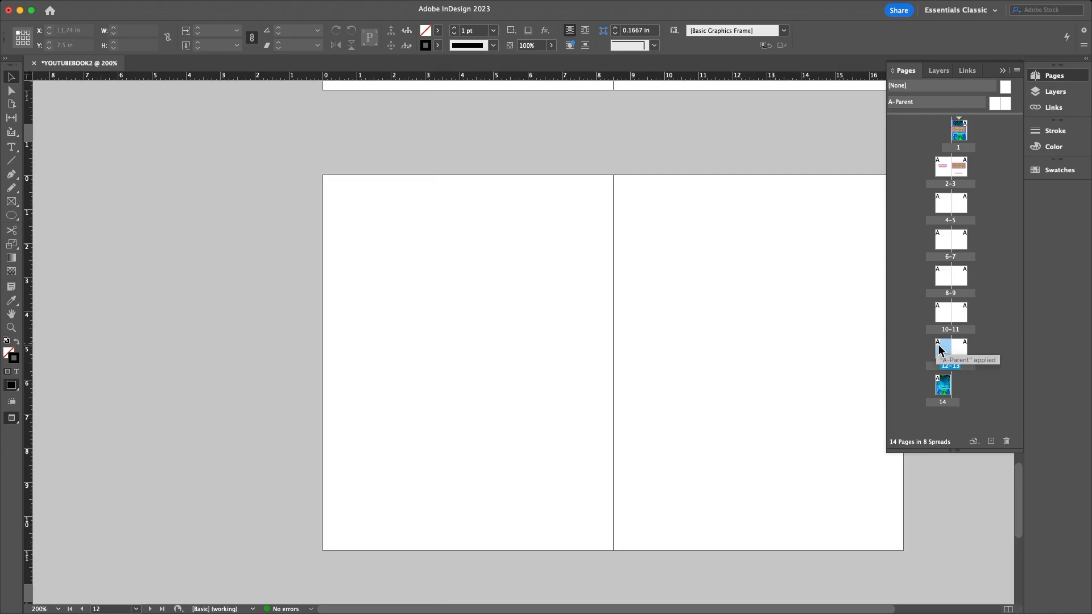
double_click(960, 347)
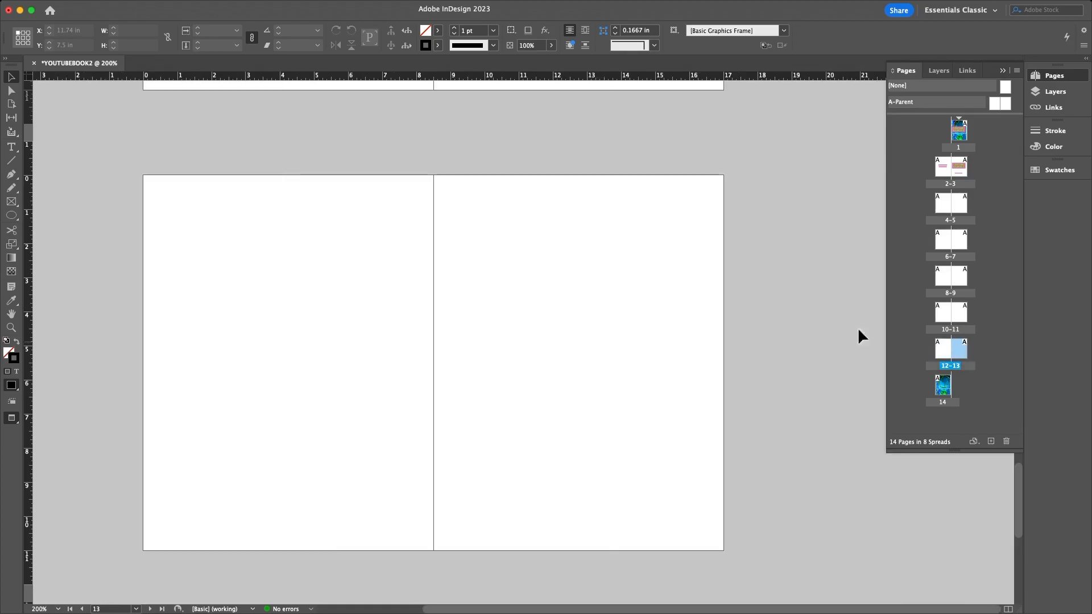
key("super+v")
left_click_drag(545, 345, 355, 324)
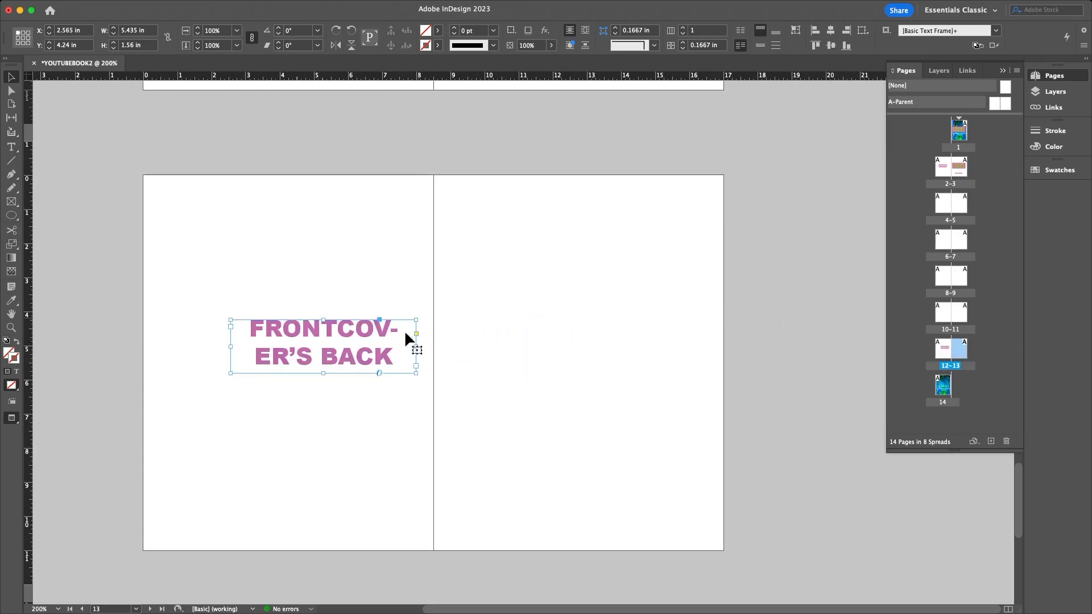
left_click_drag(262, 366, 501, 333)
- Change FRONT to BACK in the label and shift its frame slightly up and right
triple_click(559, 340)
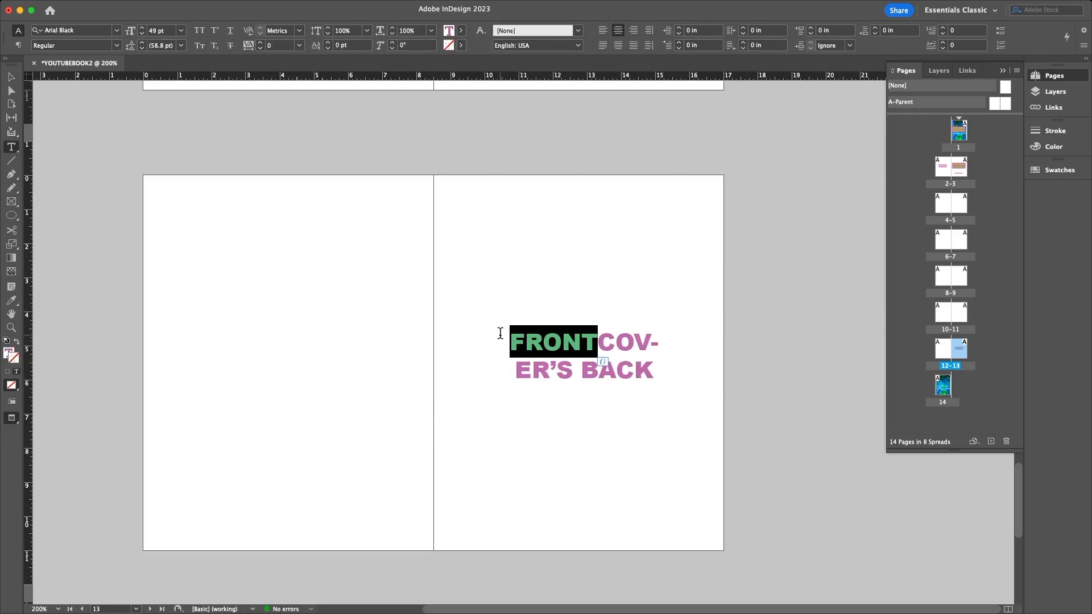
type("BACK")
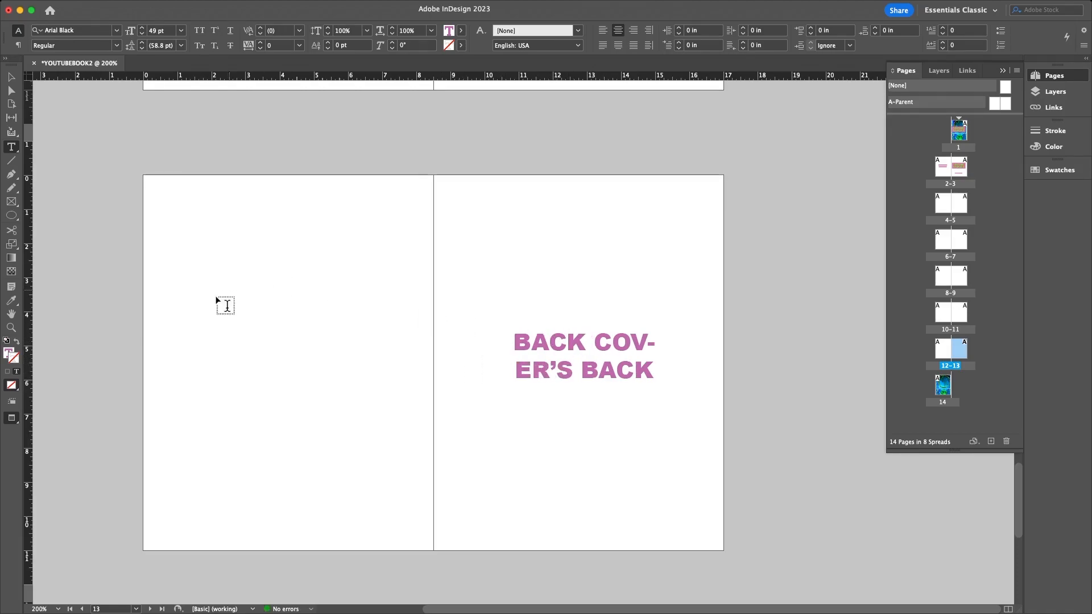
left_click(10, 80)
left_click(743, 407)
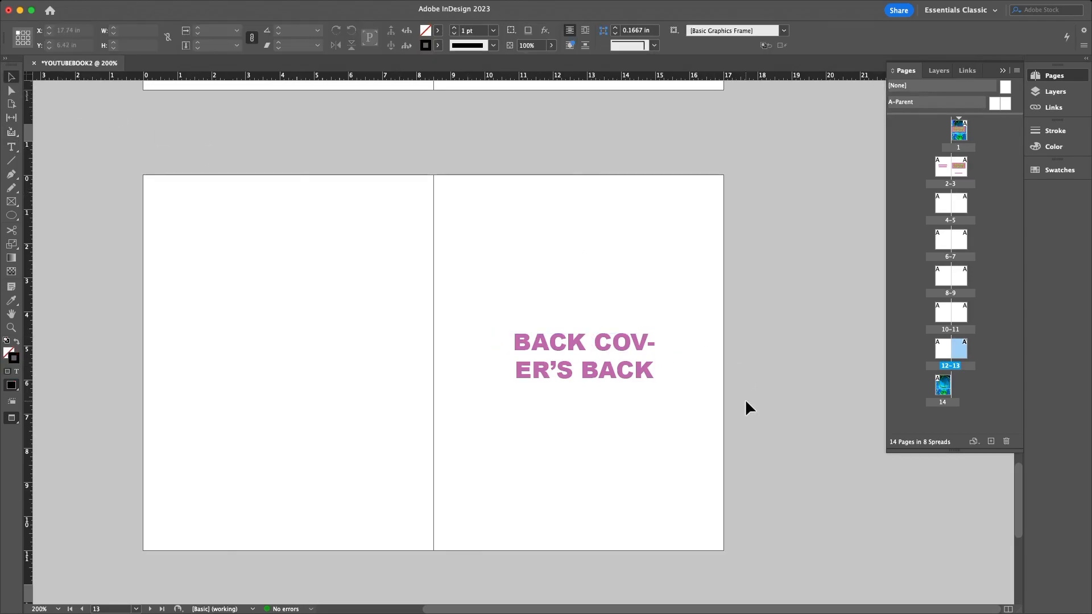
left_click_drag(611, 361, 638, 349)
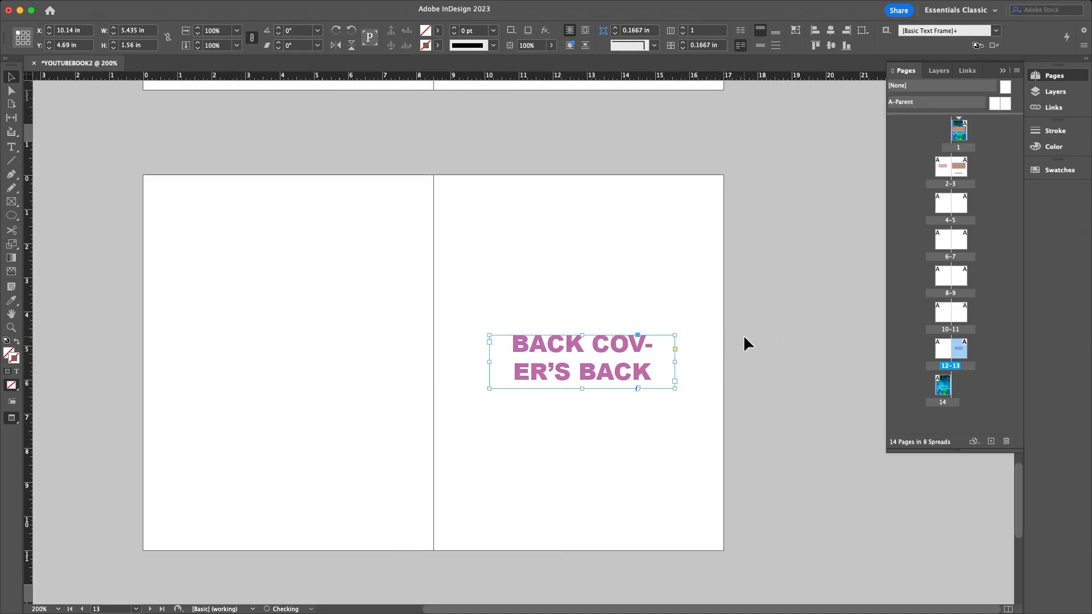
left_click(744, 339)
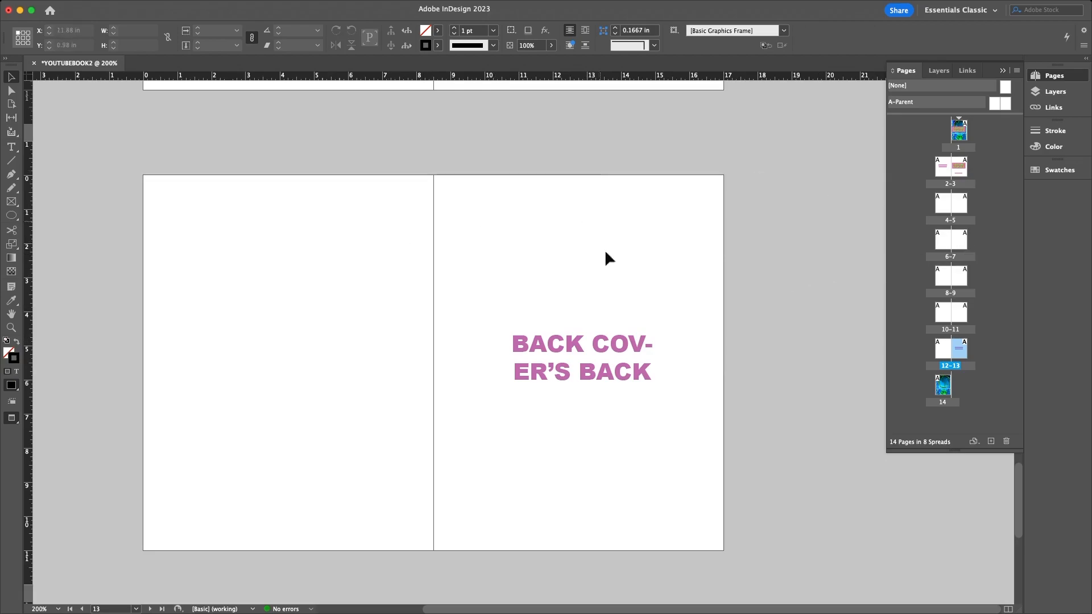
scroll(614, 306, "up", 20)
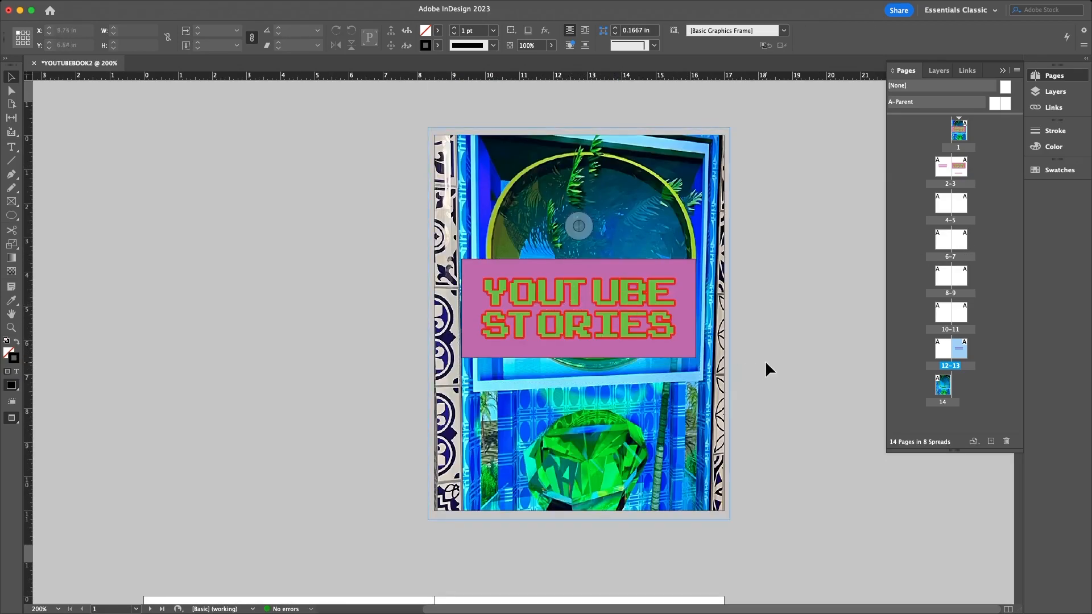
scroll(765, 364, "down", 9)
scroll(535, 119, "up", 5)
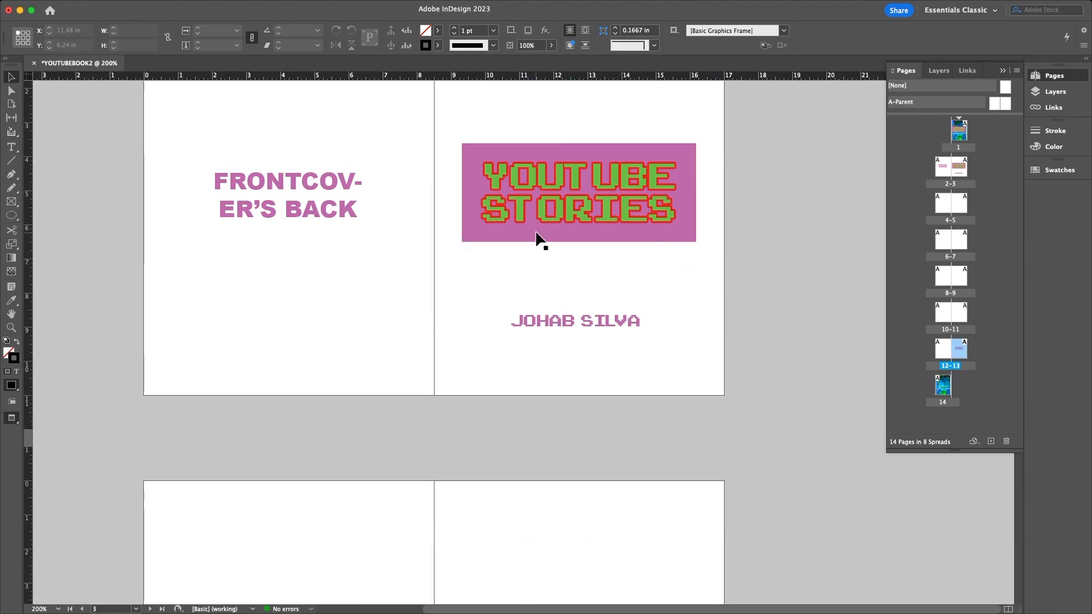
scroll(546, 239, "up", 4)
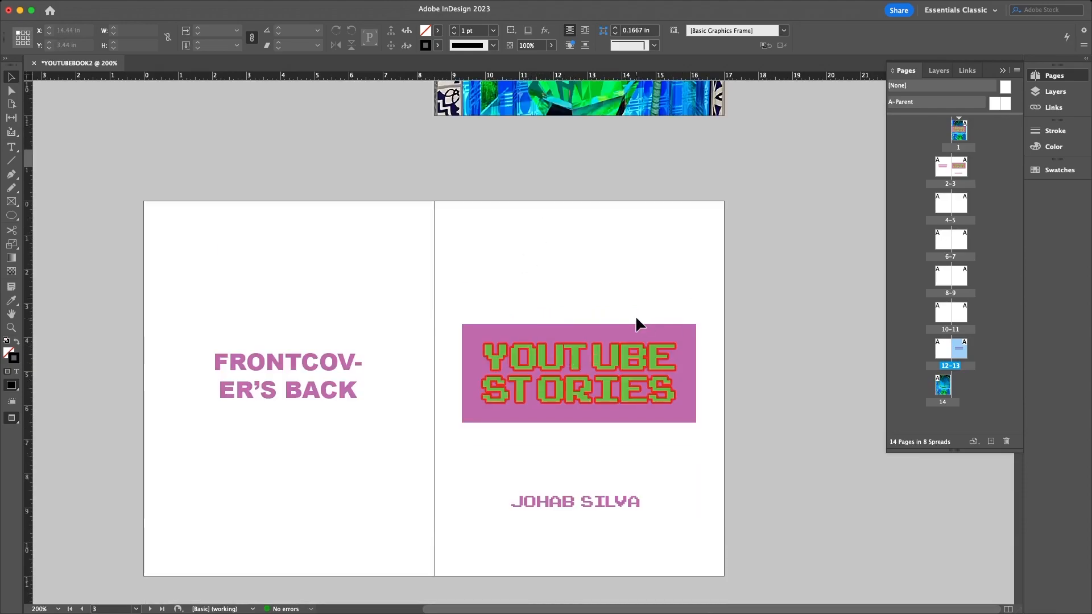
scroll(299, 355, "down", 8)
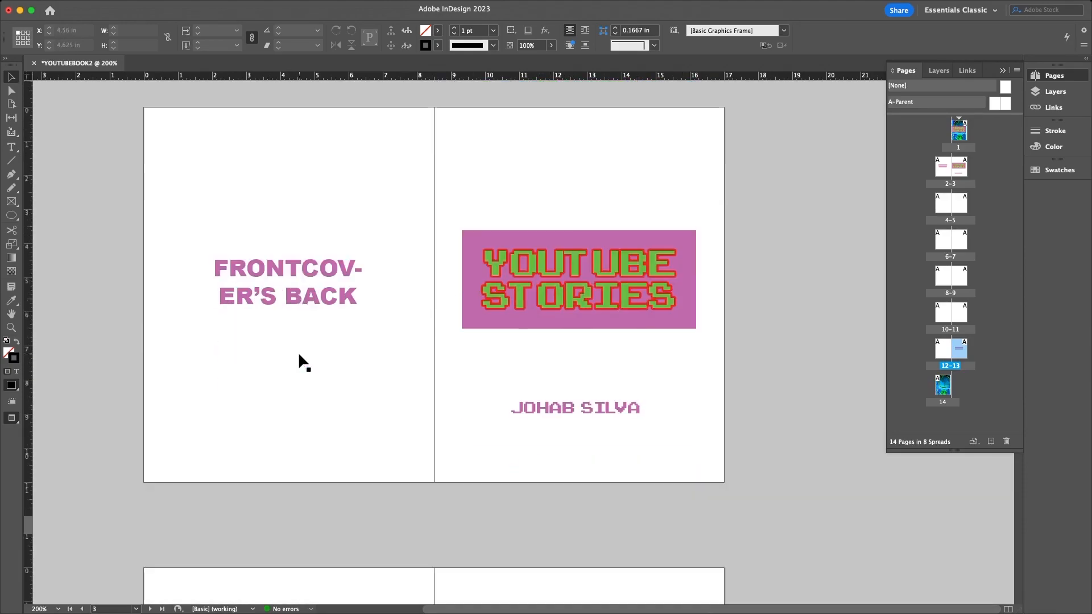
scroll(299, 351, "down", 12)
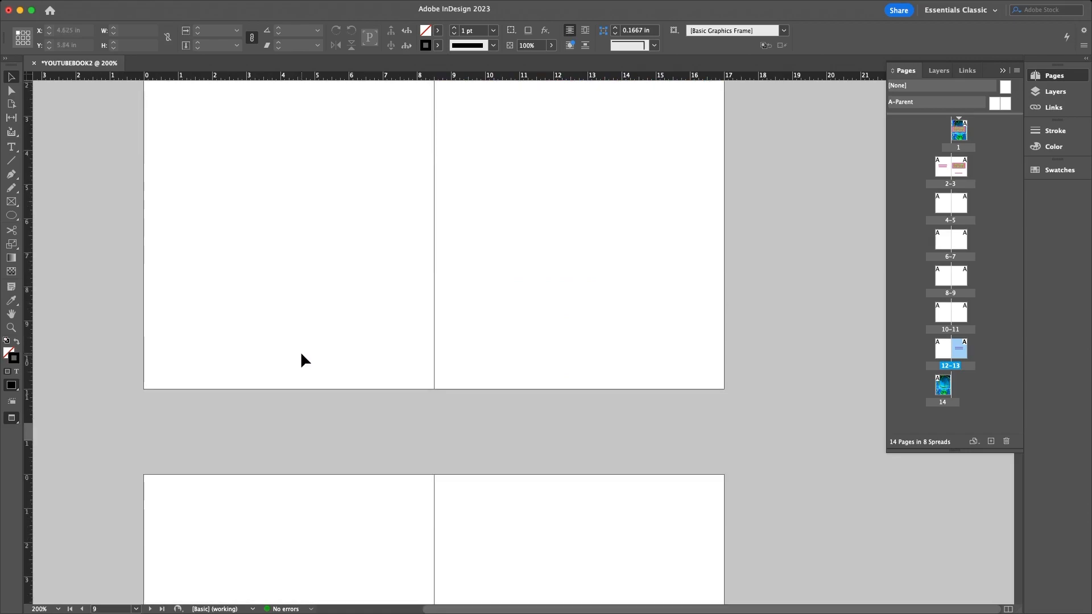
scroll(301, 354, "down", 3)
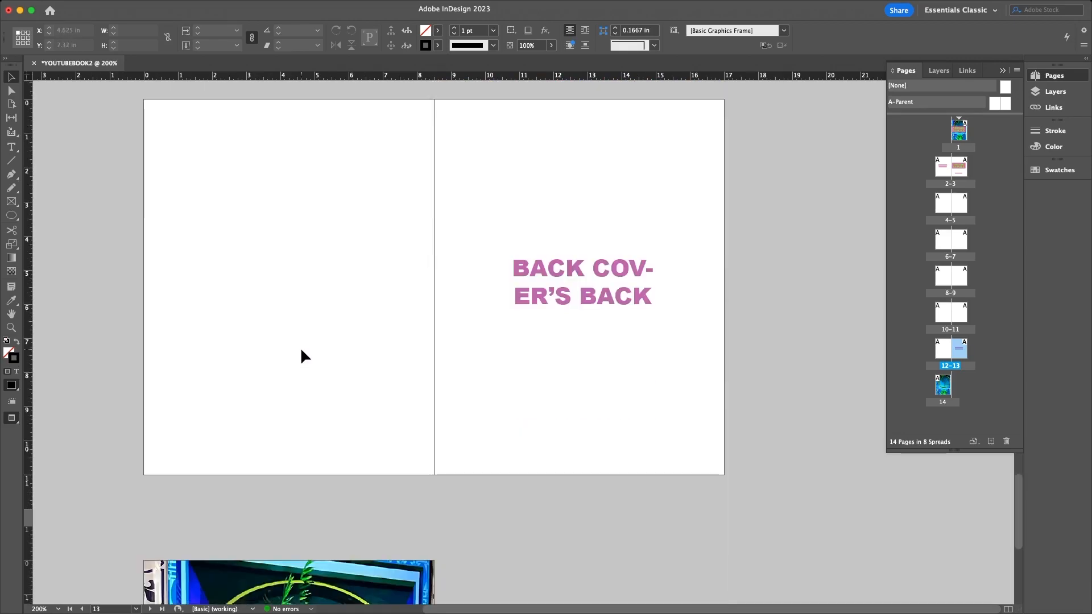
scroll(350, 341, "down", 8)
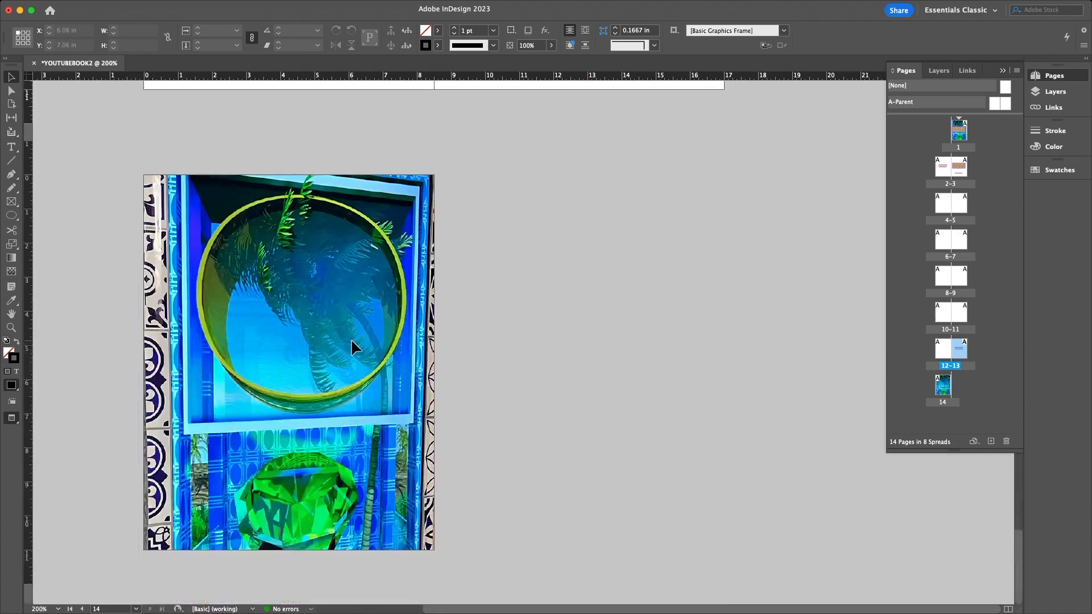
scroll(353, 340, "up", 20)
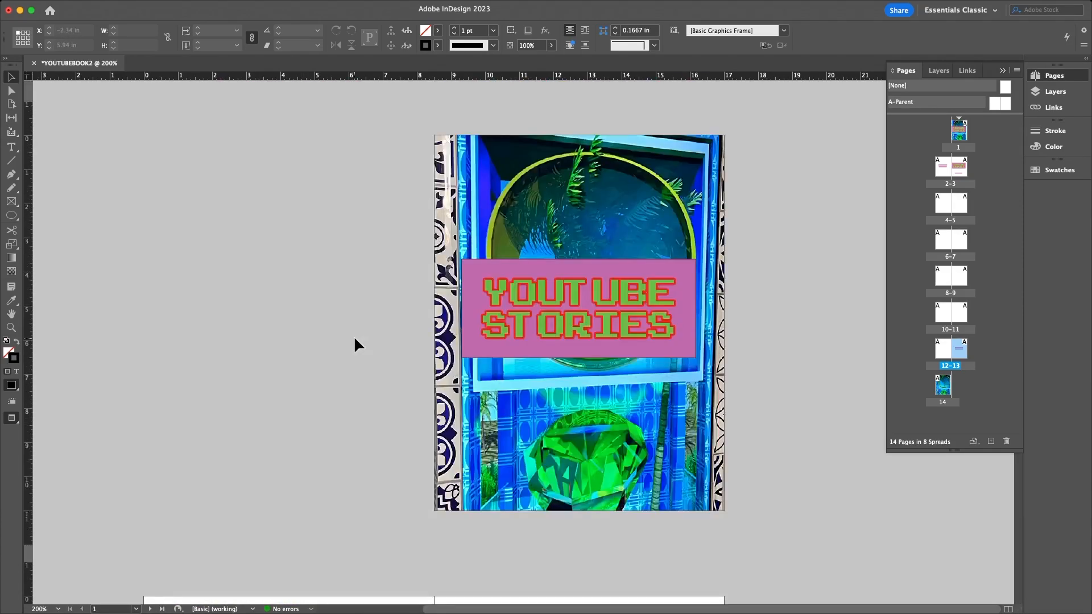
scroll(354, 339, "down", 4)
scroll(354, 336, "down", 17)
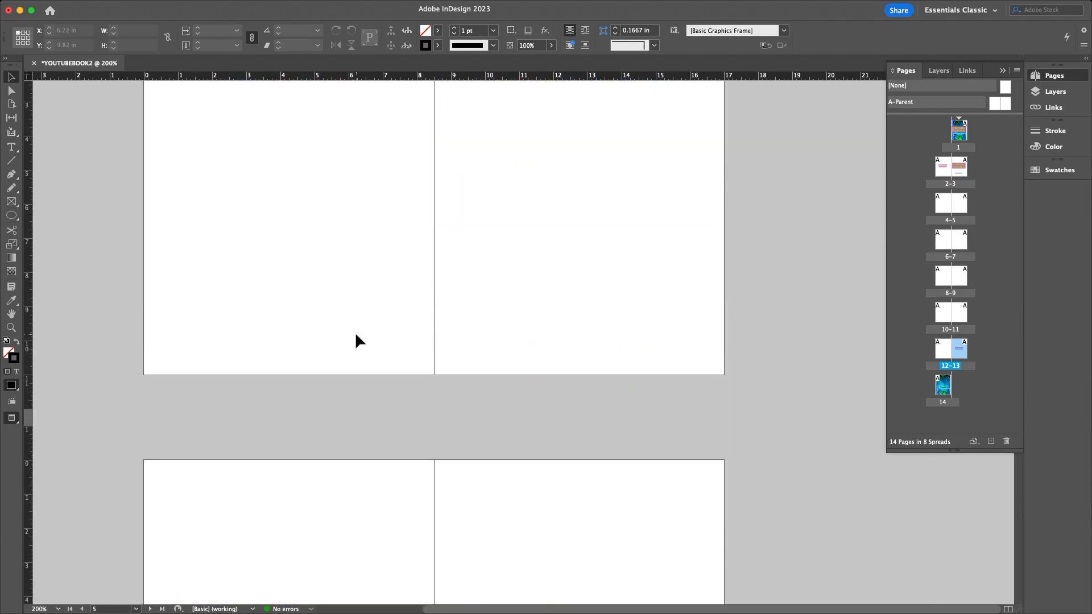
scroll(316, 239, "up", 3)
scroll(301, 250, "down", 5)
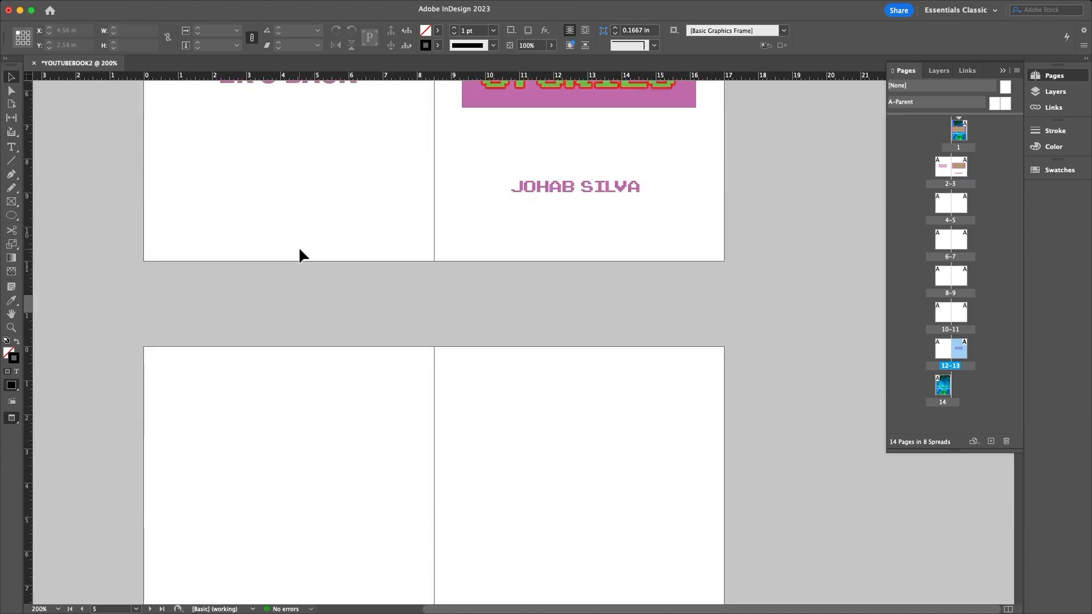
scroll(481, 330, "down", 4)
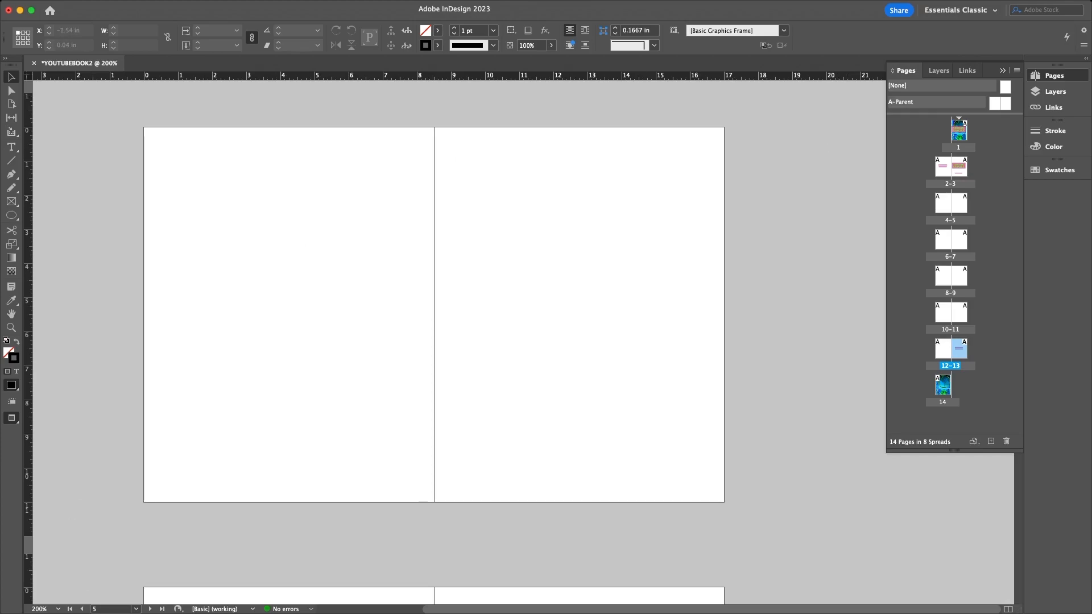
left_click(140, 601)
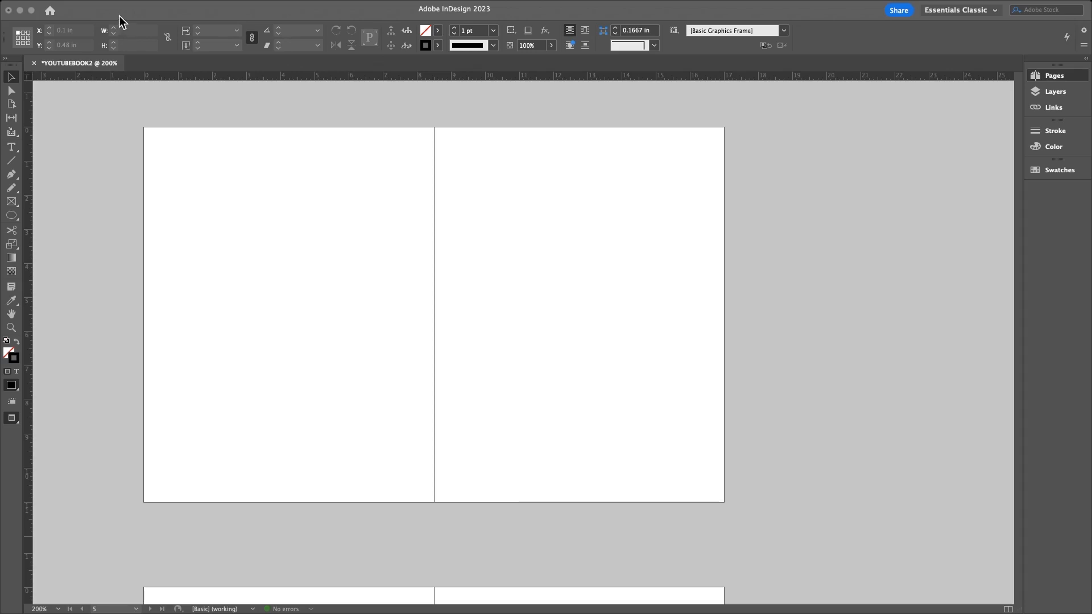
left_click(553, 595)
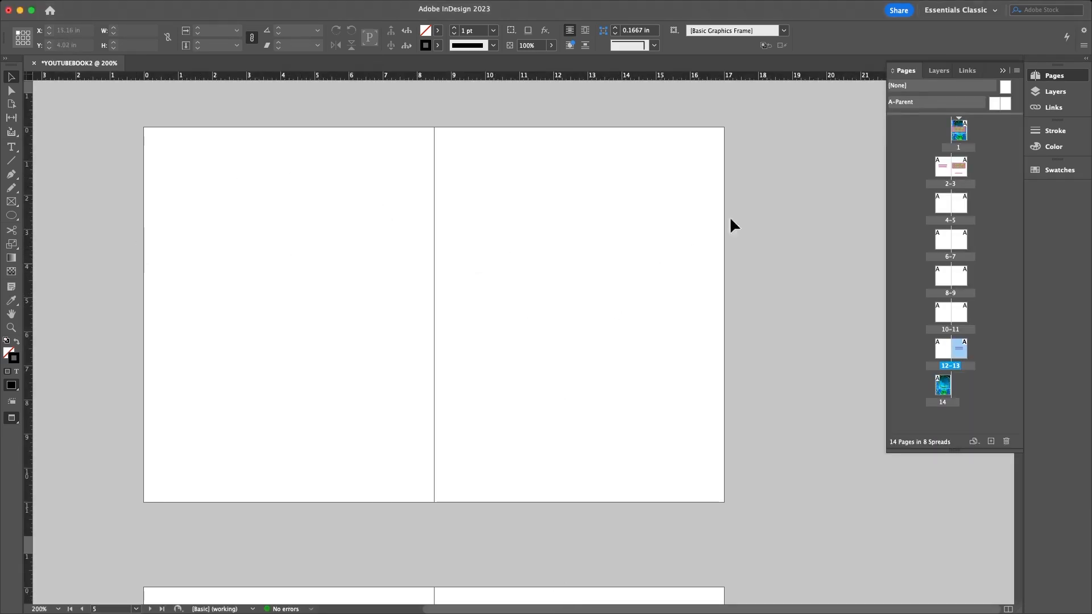
scroll(536, 277, "up", 5)
scroll(537, 278, "up", 5)
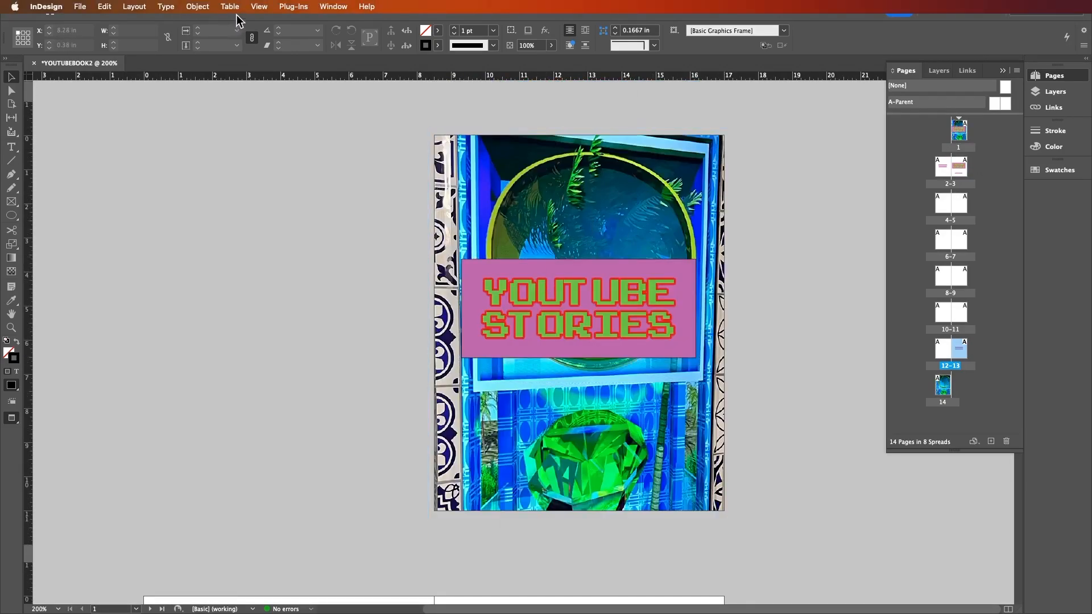
- Switch to Normal screen mode so margins and frame edges show, then scroll through the spreads
left_click(260, 6)
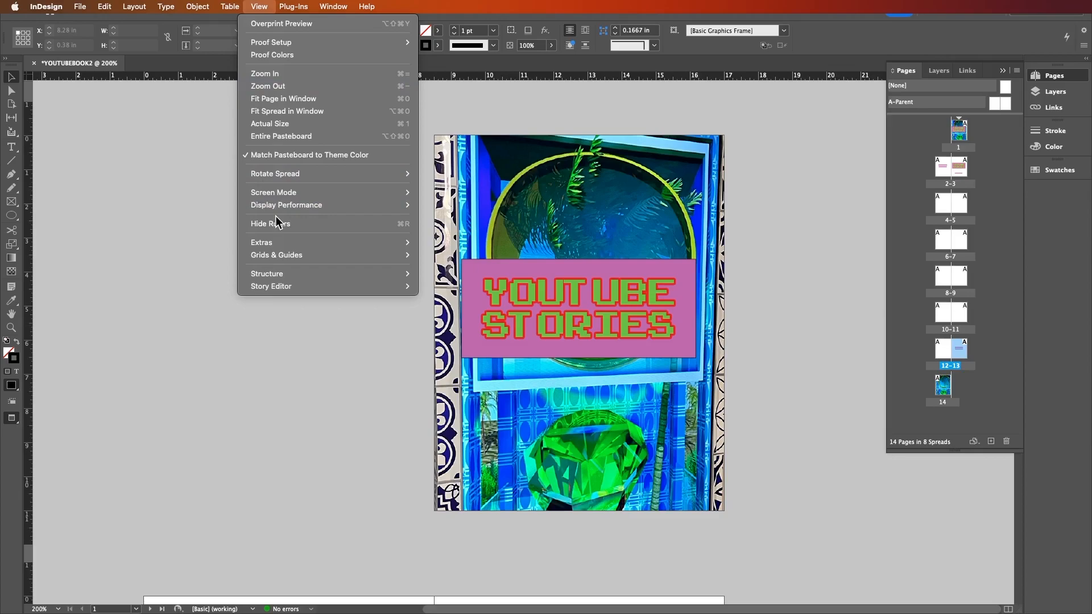
mouse_move(275, 194)
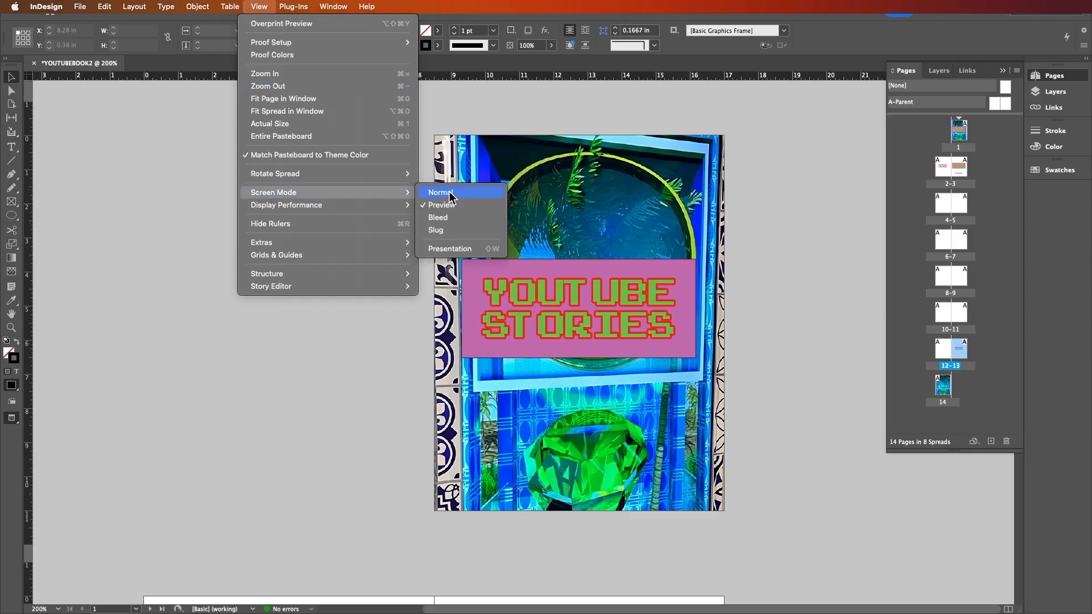
left_click(450, 197)
scroll(554, 291, "down", 10)
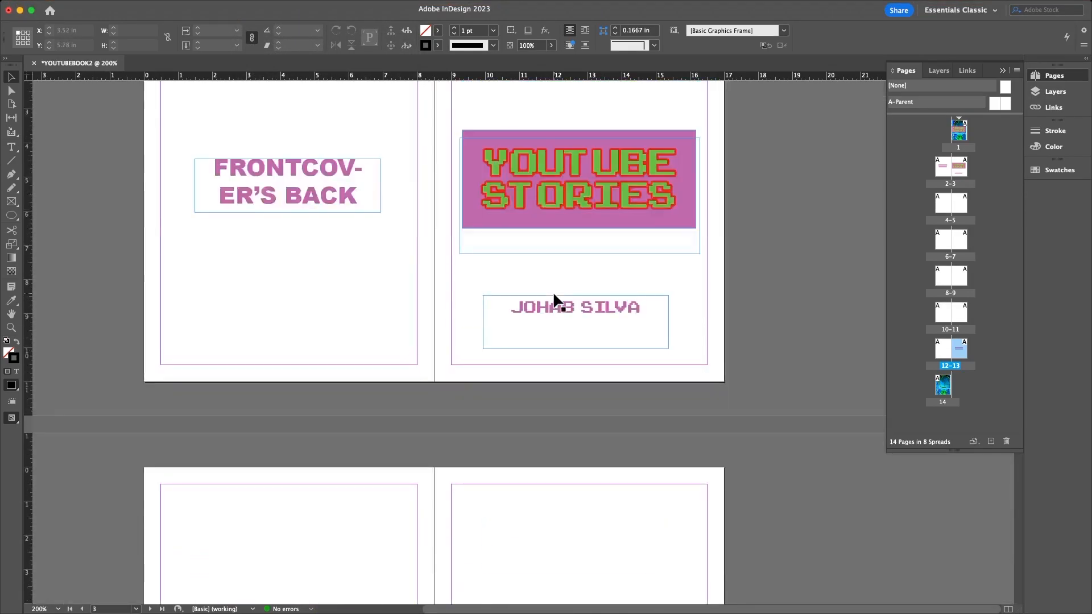
scroll(424, 261, "up", 3)
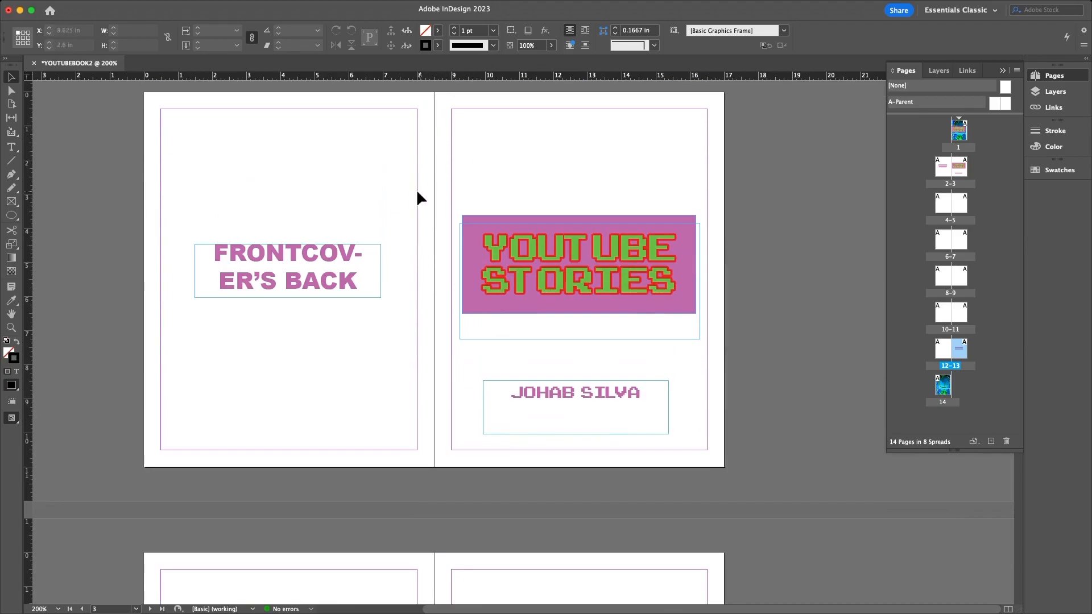
scroll(449, 307, "down", 12)
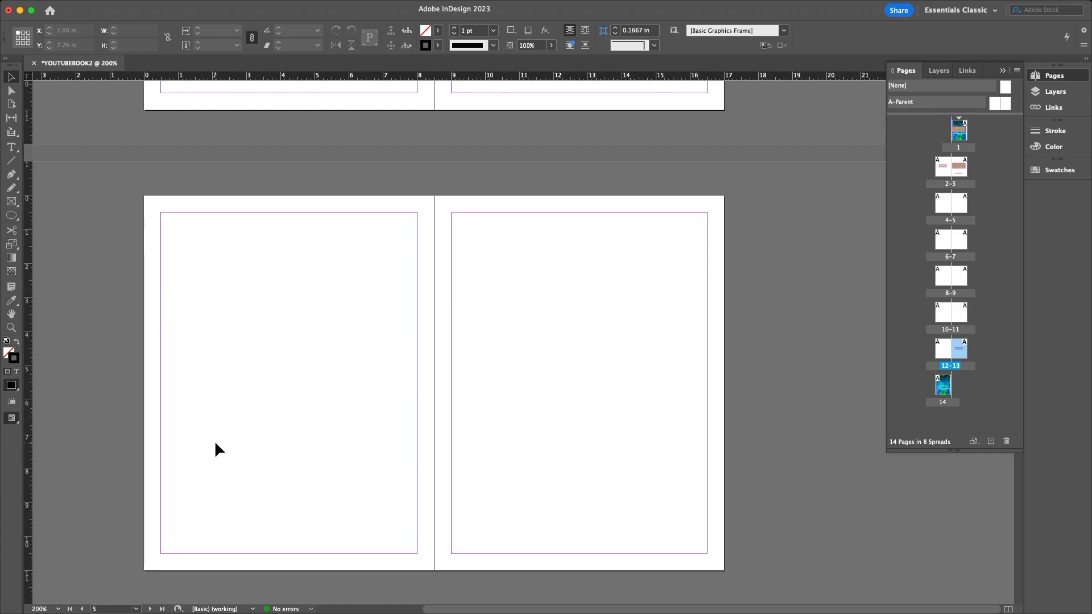
scroll(279, 439, "down", 3)
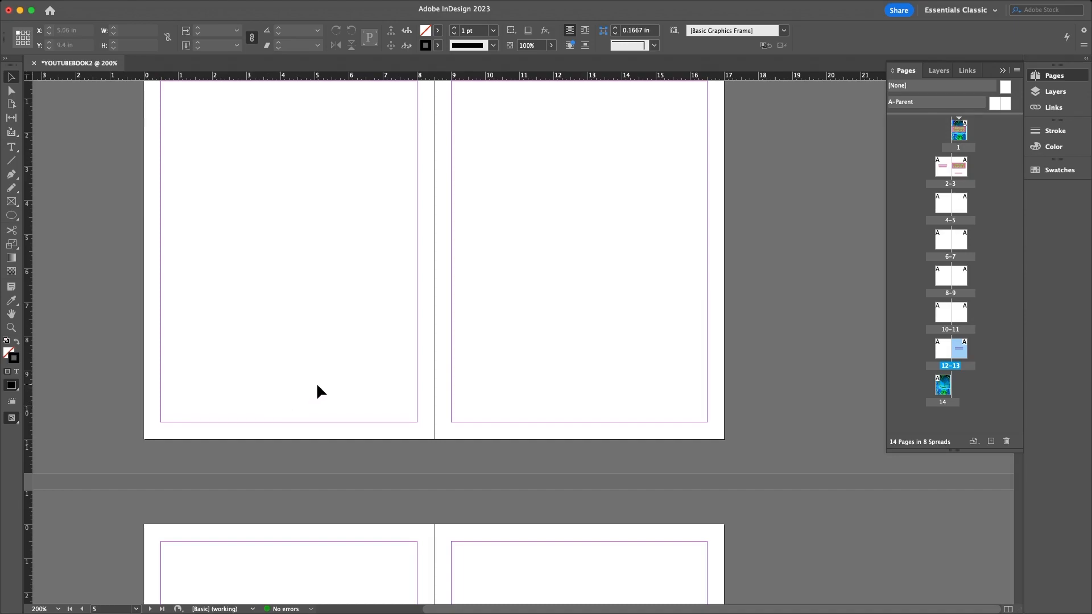
scroll(332, 379, "up", 1)
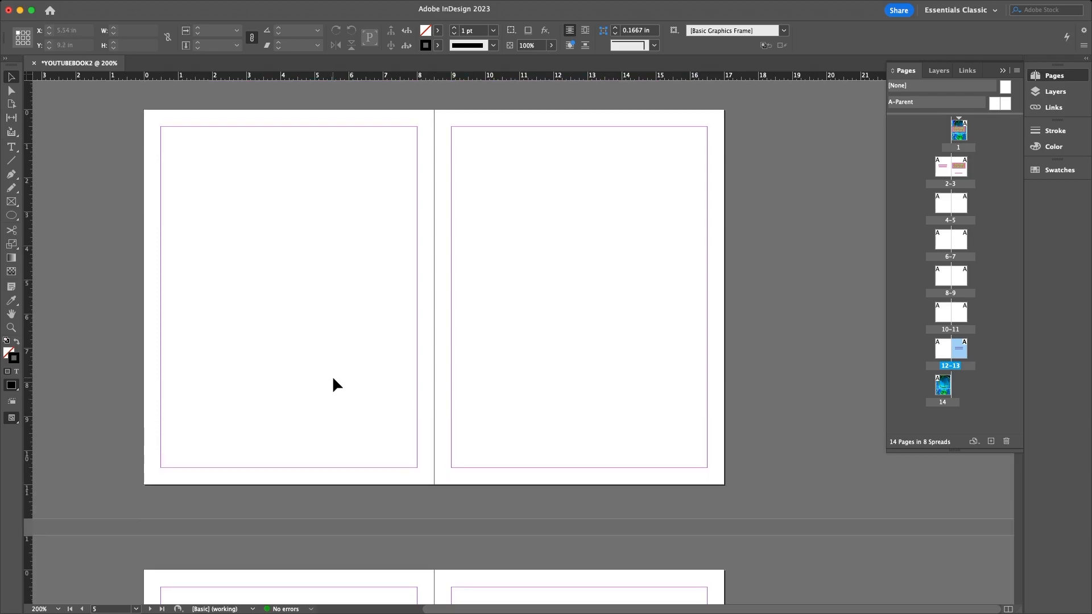
scroll(333, 378, "down", 5)
scroll(361, 376, "down", 1)
scroll(361, 376, "down", 1)
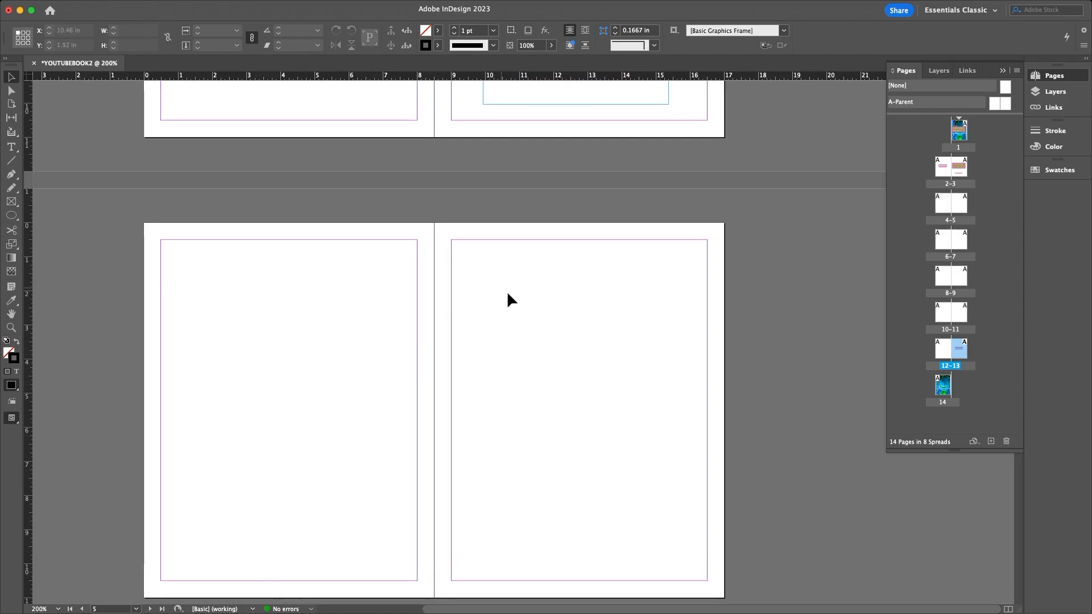
- Open the A-Parent spread for editing from the Pages panel and select its right page
left_click(910, 103)
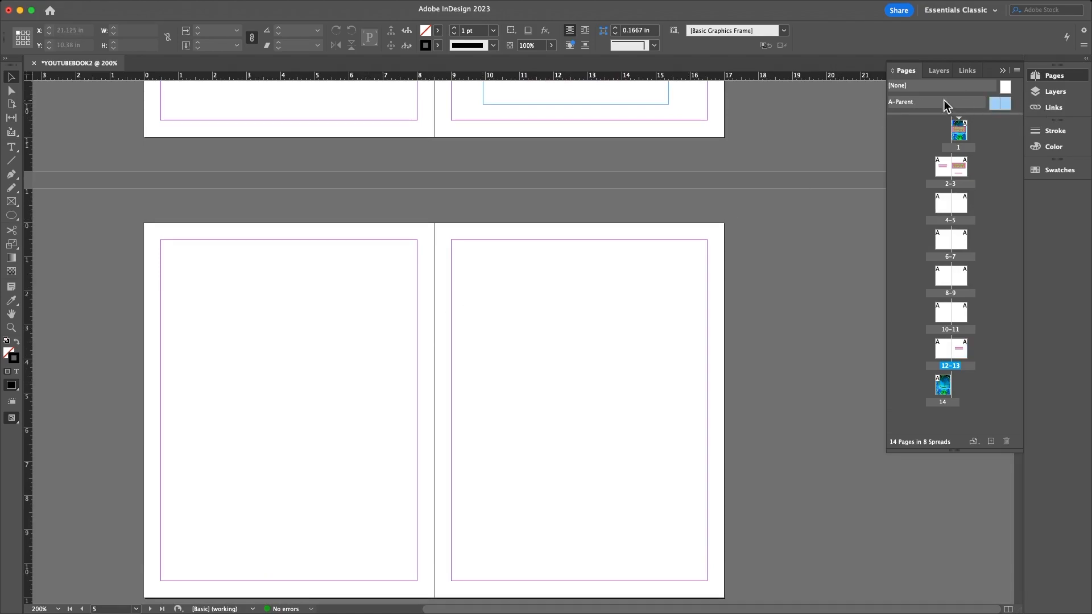
double_click(898, 104)
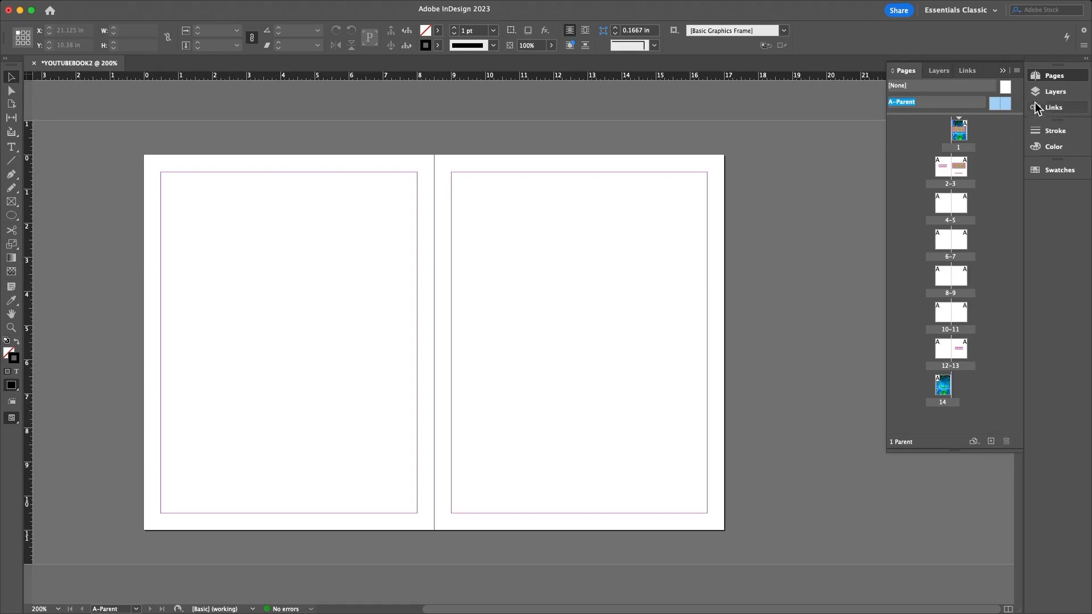
right_click(1006, 100)
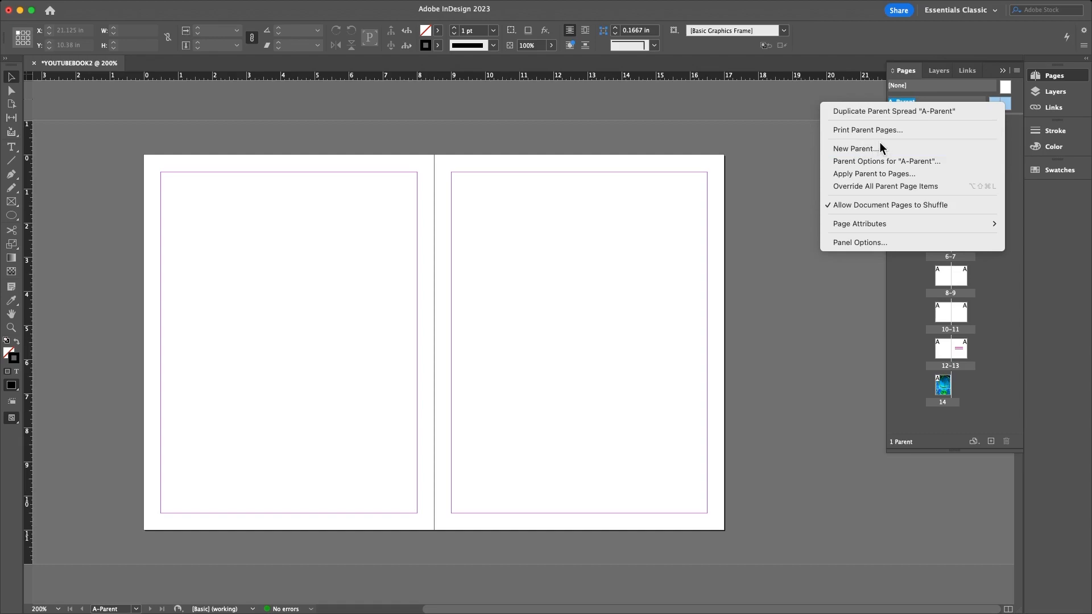
mouse_move(885, 225)
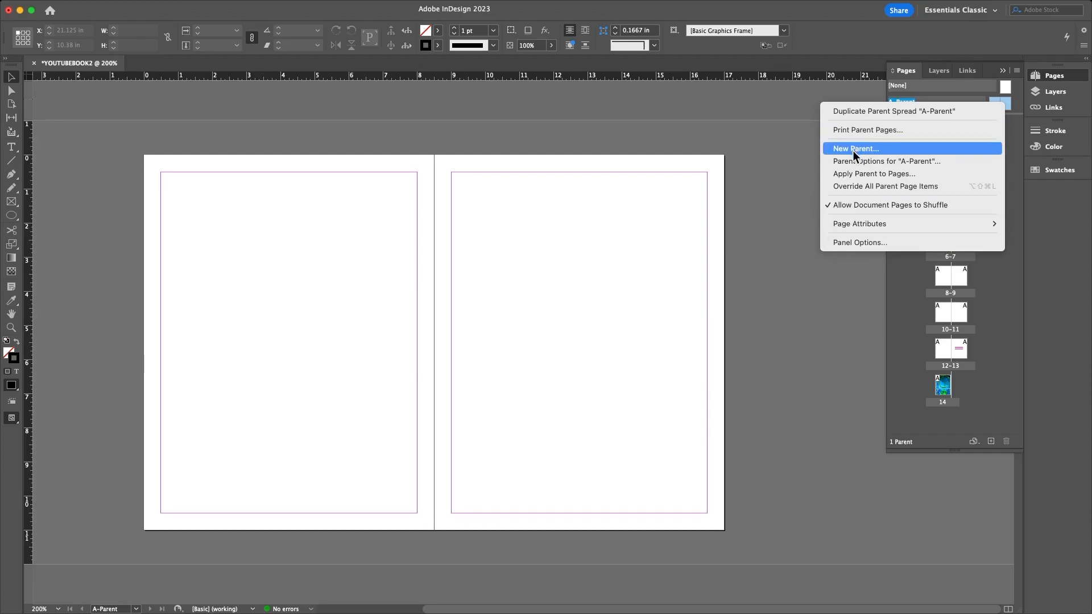
key("Escape")
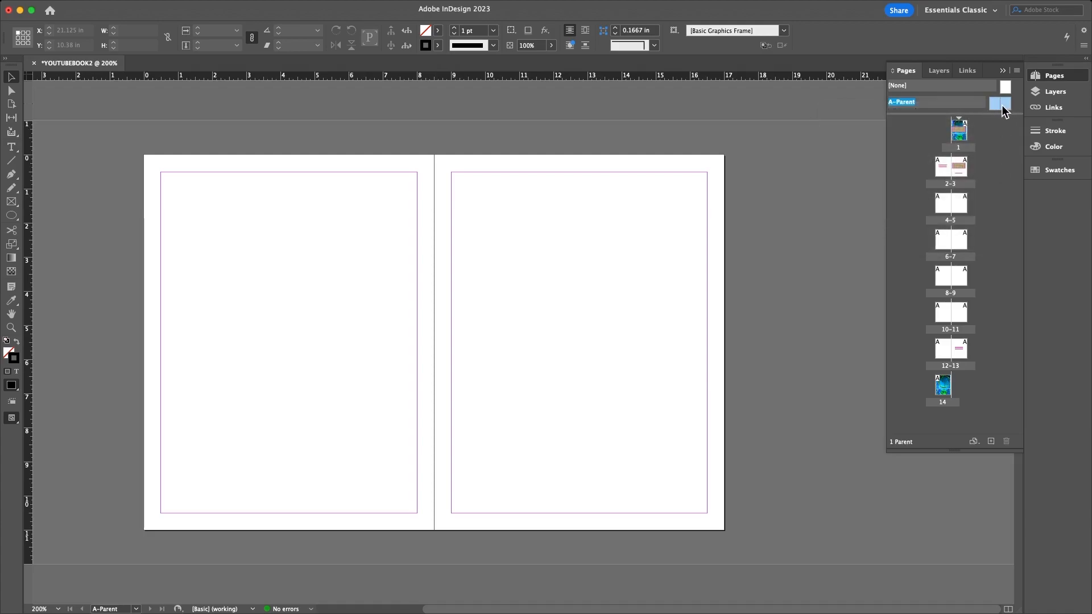
left_click(1005, 105)
- Draw a large circle on A-Parent's right page with black fill and no stroke
double_click(1007, 105)
scroll(451, 316, "down", 3)
scroll(451, 317, "up", 5)
key("super+minus")
key("super+minus")
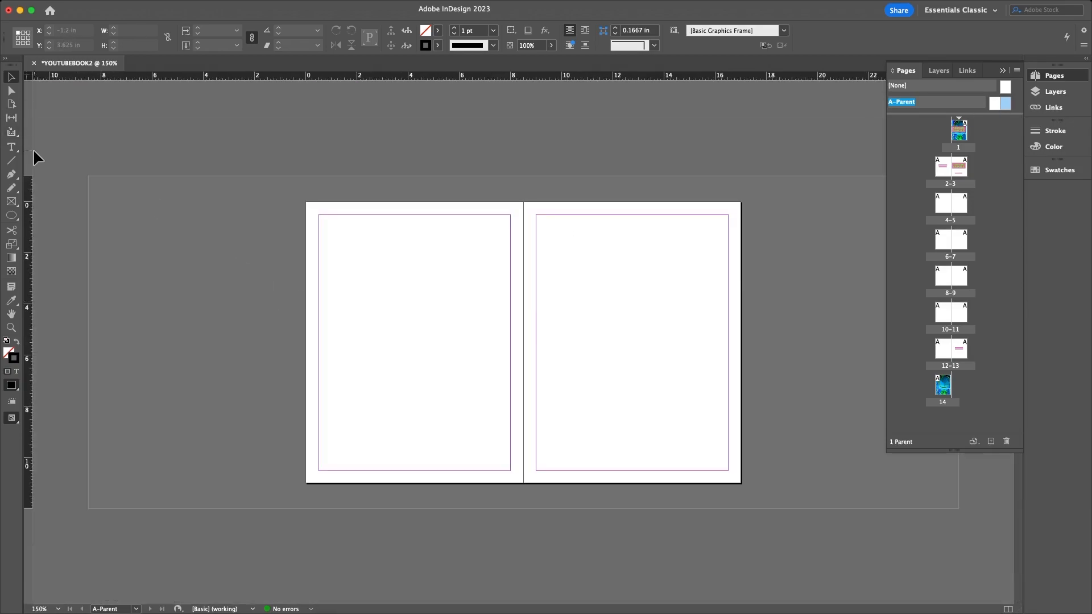
left_click(18, 216)
left_click(18, 215)
left_click_drag(573, 288, 701, 415)
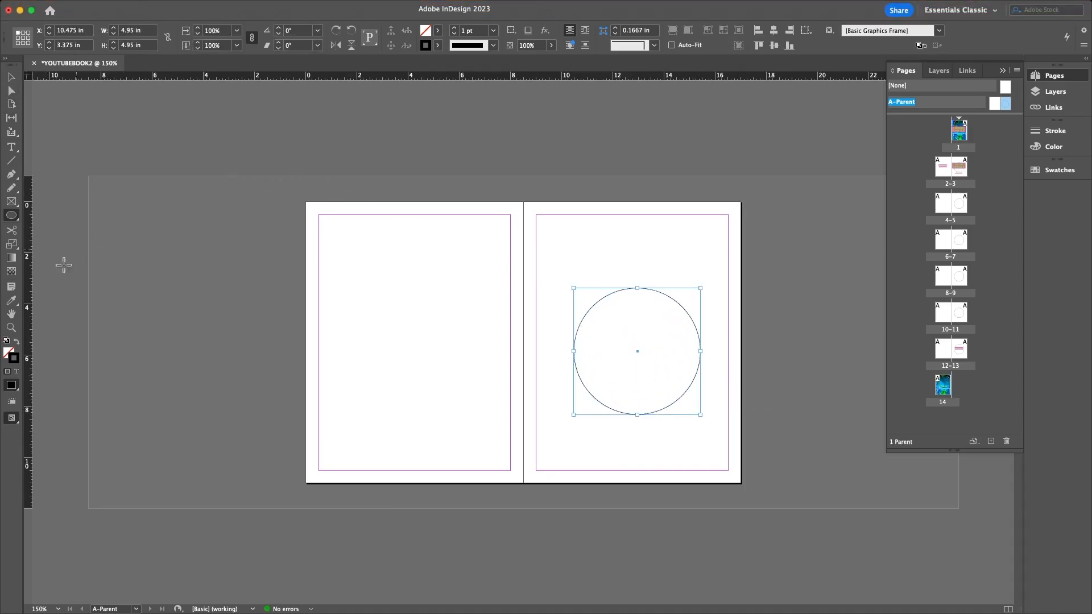
left_click(16, 341)
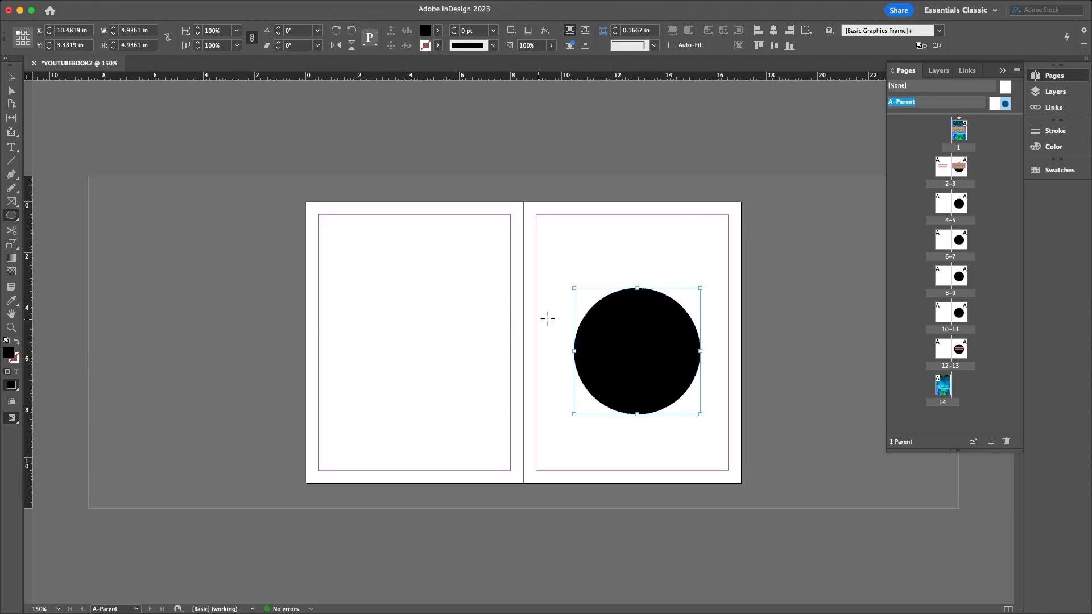
- Check the circle on spread 2–3, then return to editing the A-Parent spread
double_click(959, 171)
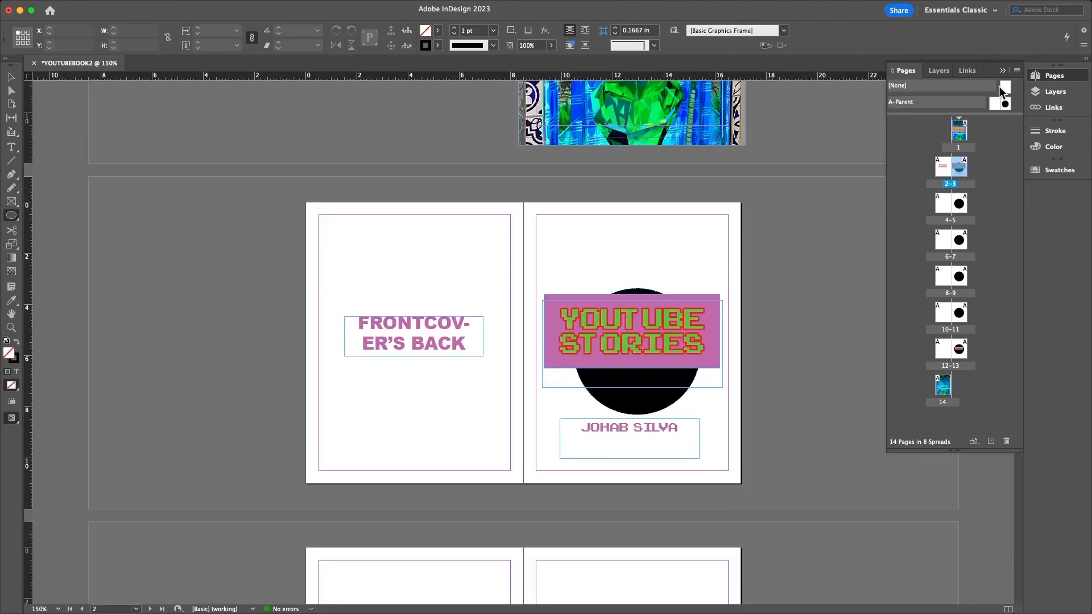
scroll(544, 320, "down", 3)
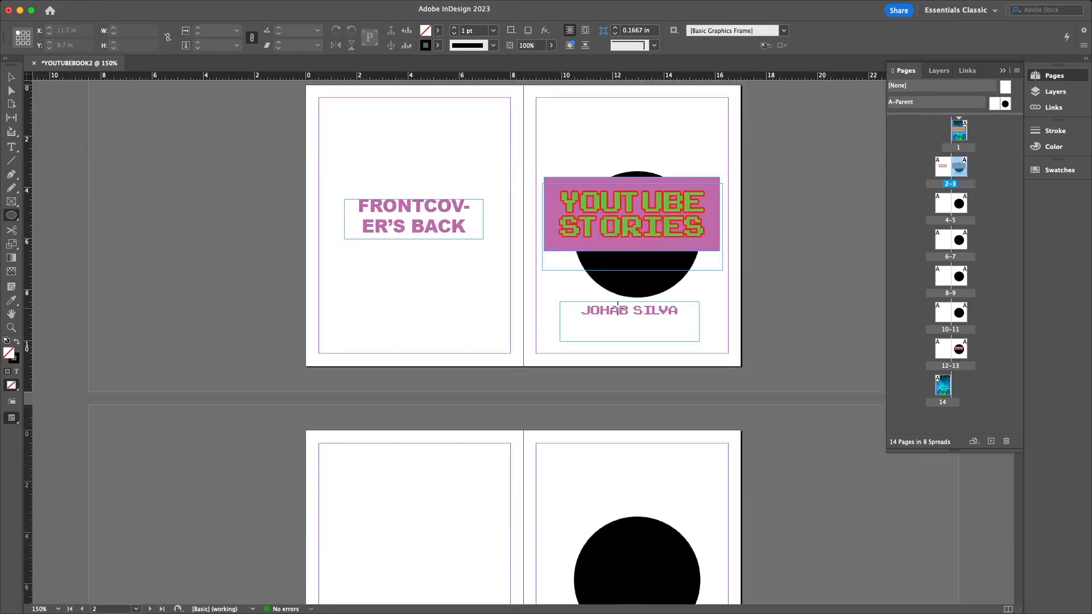
left_click(11, 76)
scroll(697, 384, "down", 9)
left_click_drag(609, 200, 698, 211)
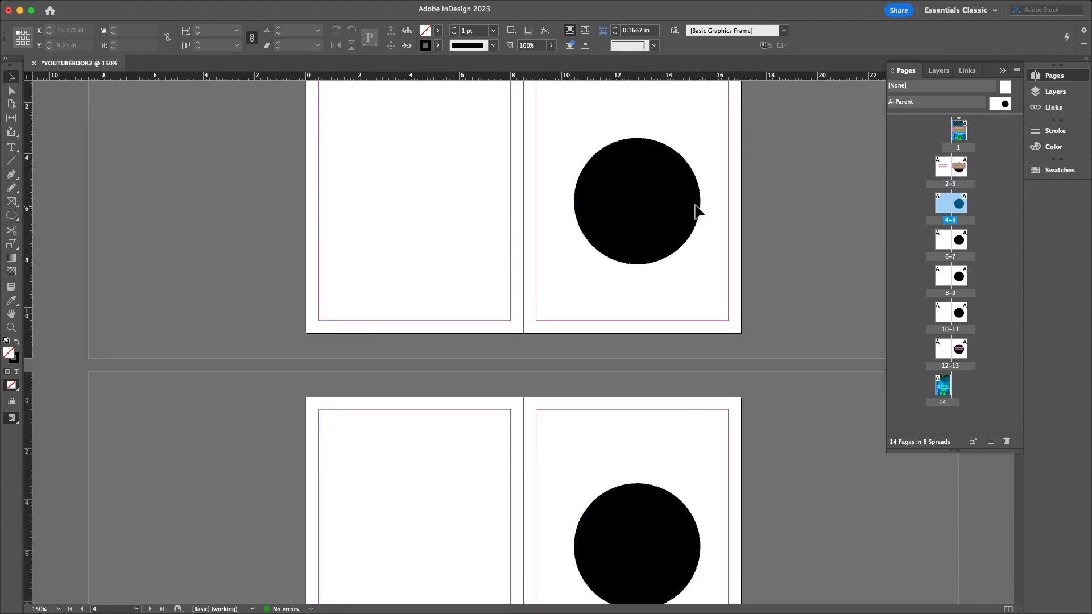
double_click(1005, 106)
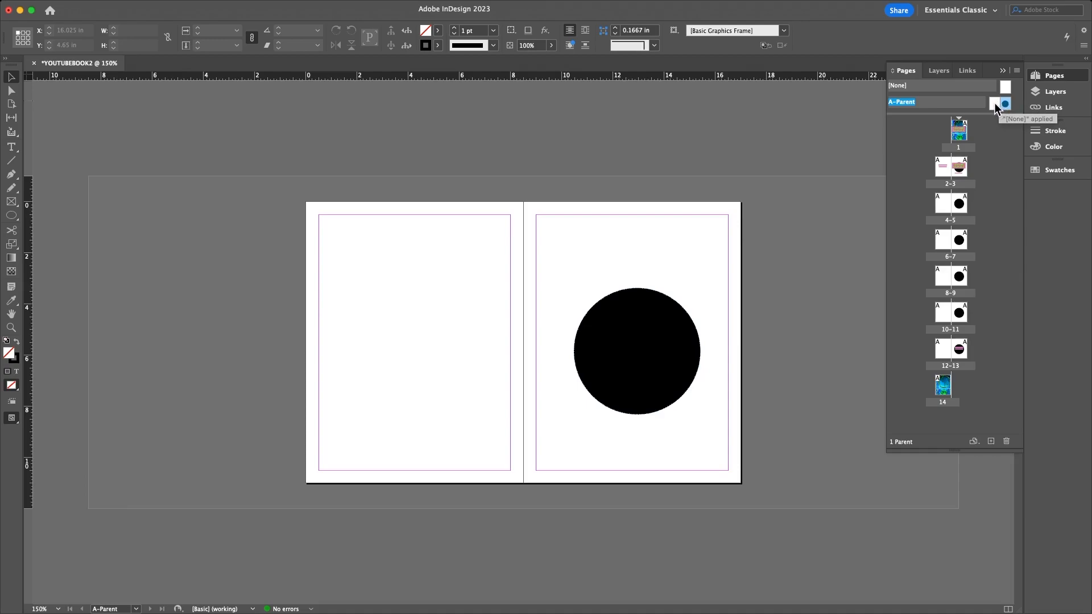
double_click(994, 103)
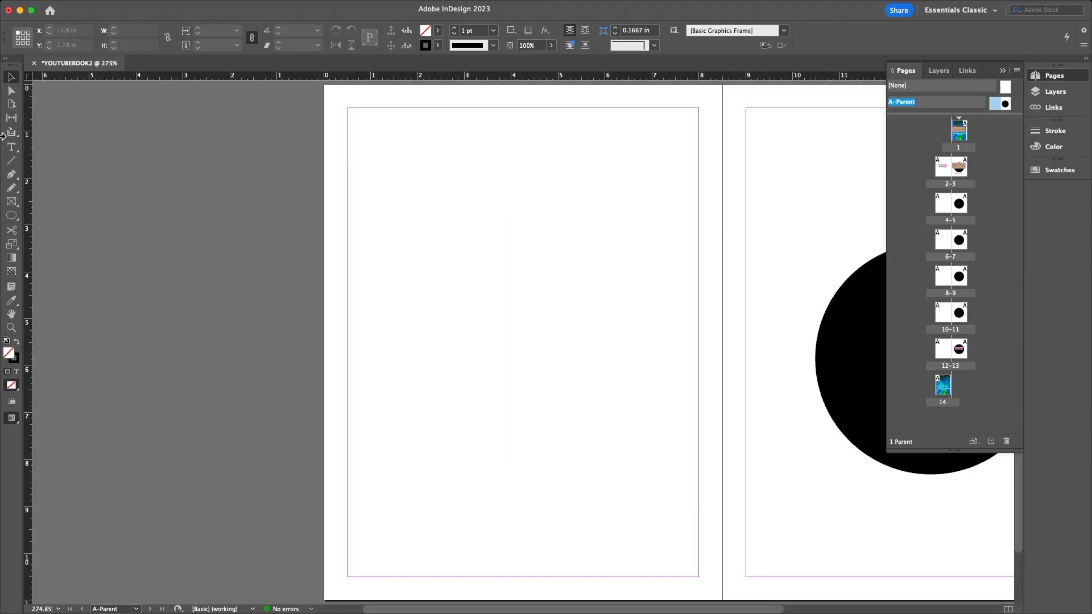
- Draw a small hexagon with black fill and no stroke on A-Parent's left page
left_click(12, 216)
left_click_drag(13, 220, 43, 253)
left_click_drag(509, 268, 559, 307)
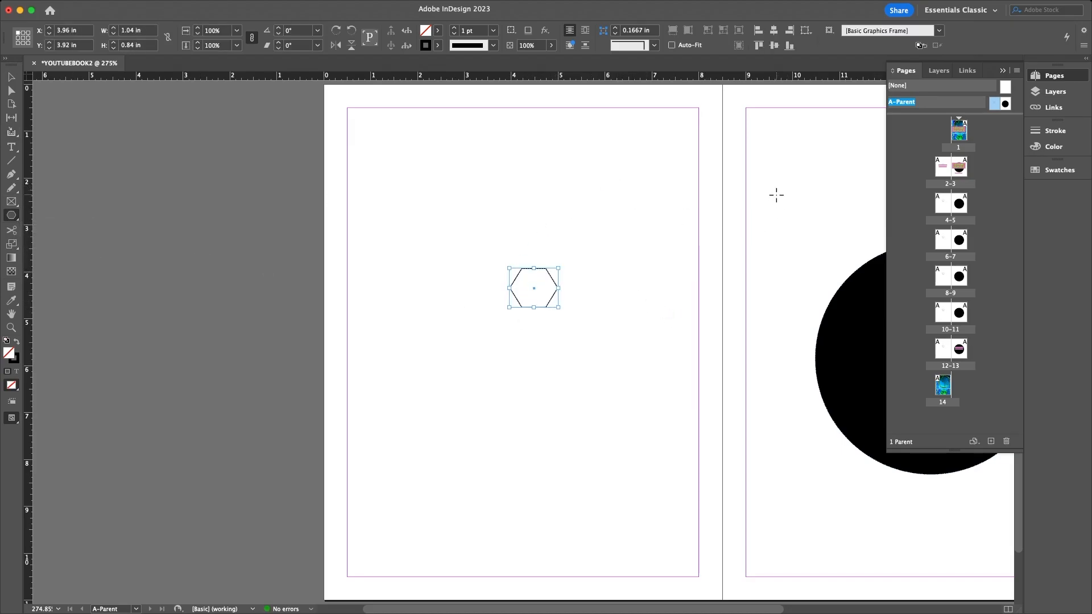
left_click(17, 342)
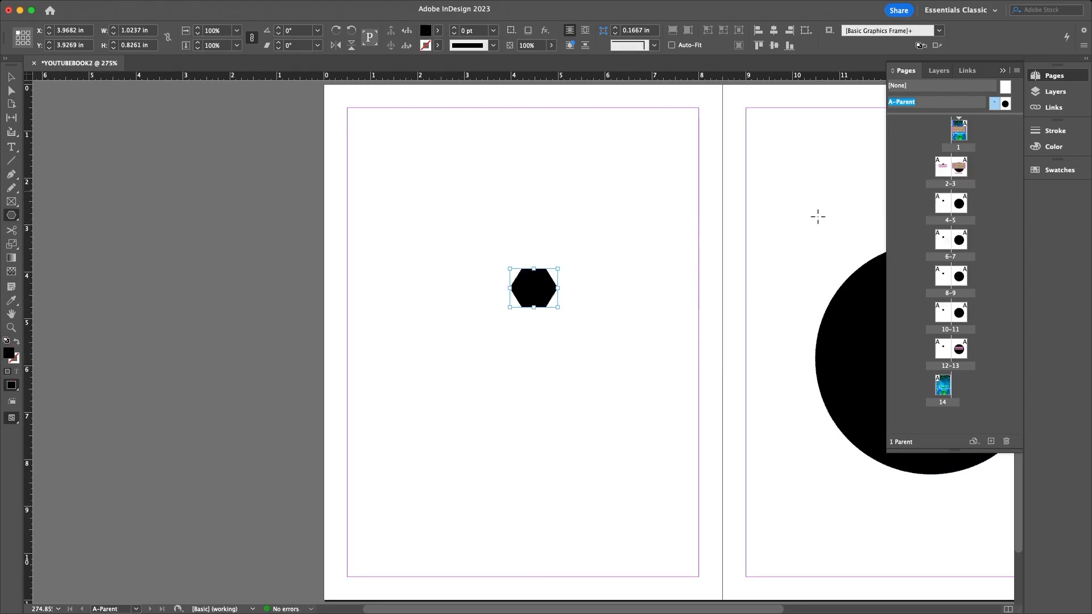
- View spread 4–5 zoomed out to see the hexagon and circle
scroll(616, 297, "down", 2)
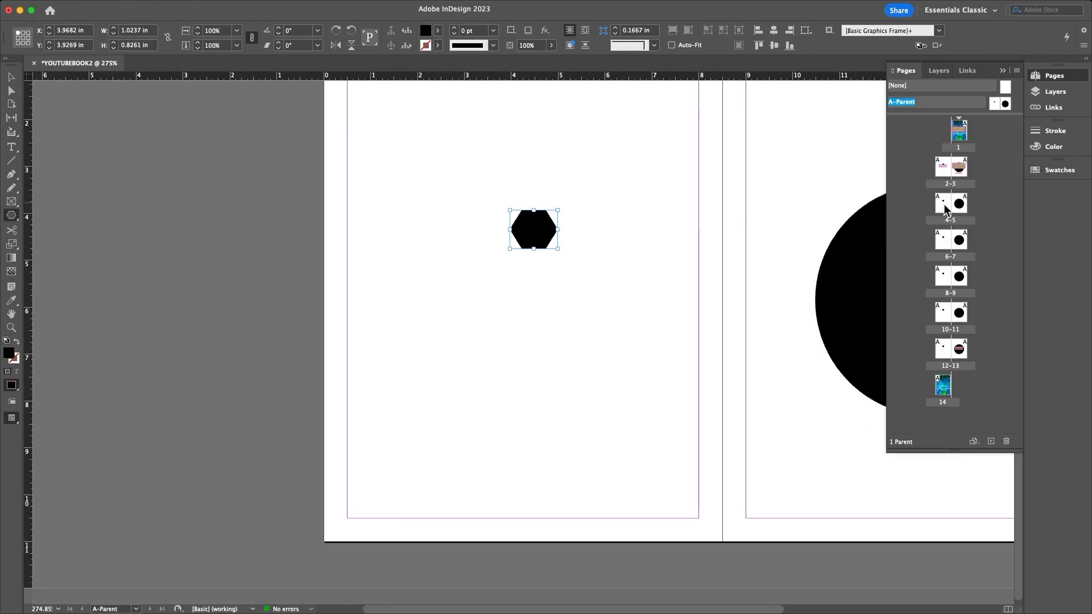
left_click(579, 245)
key("super+minus")
key("super+minus")
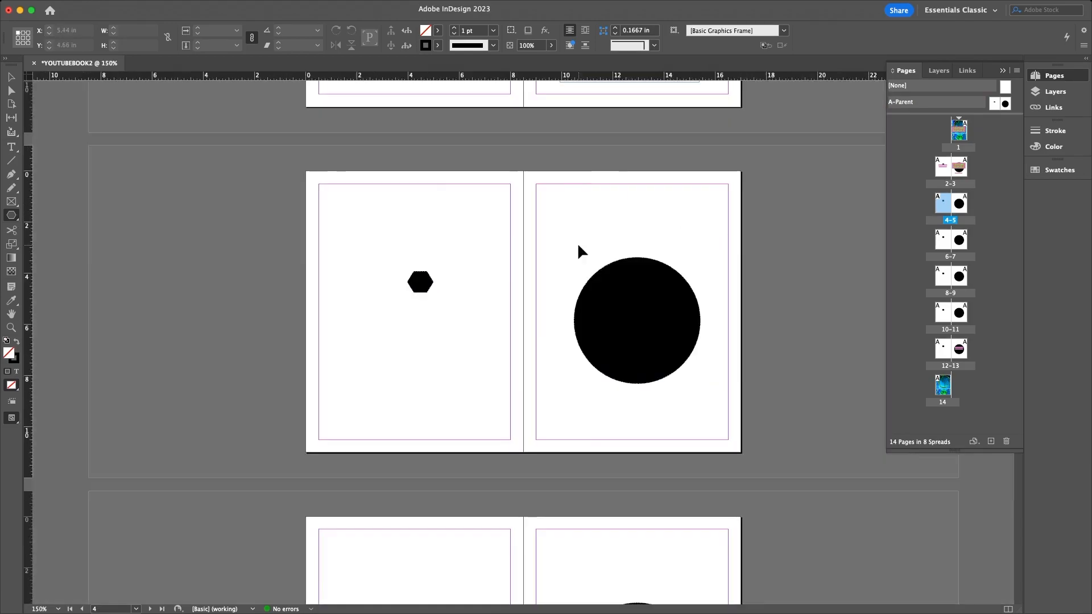
left_click(11, 78)
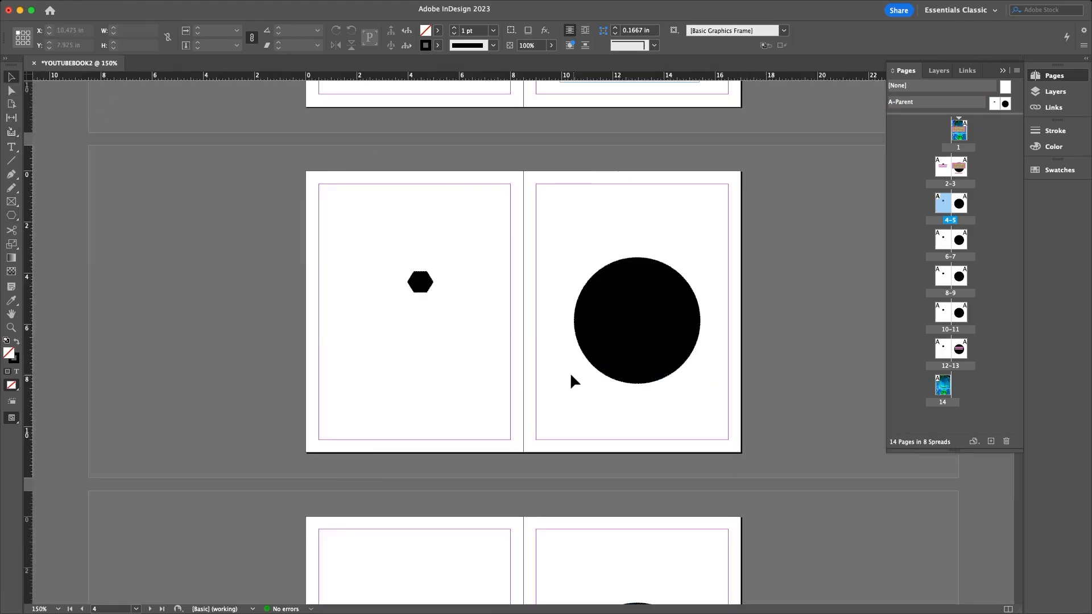
- Delete the black circle and hexagon from the A-Parent pages
double_click(1006, 103)
left_click(601, 339)
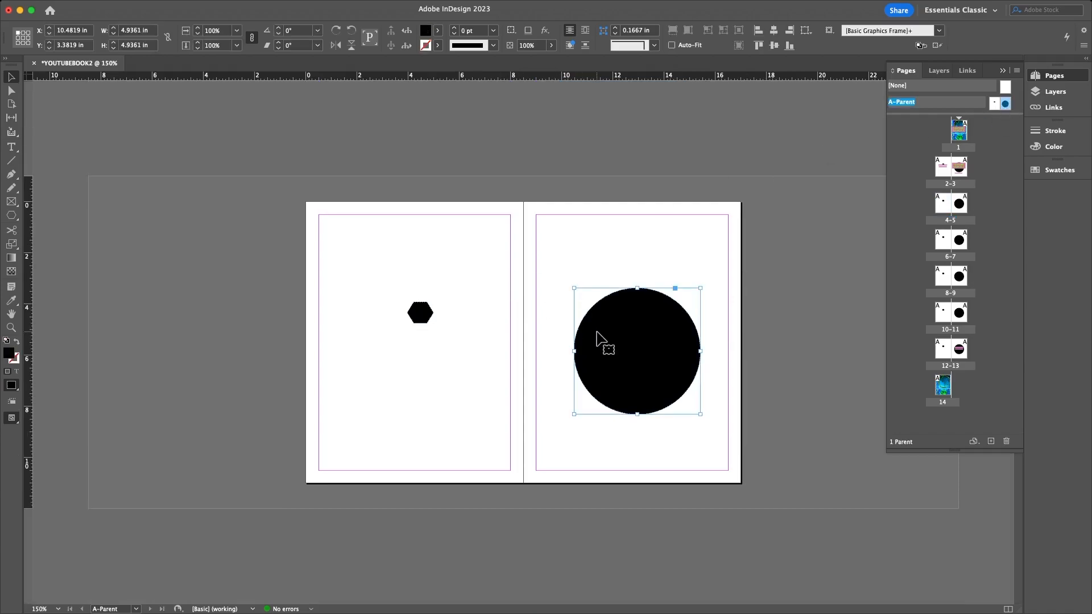
key("Delete")
left_click(421, 318)
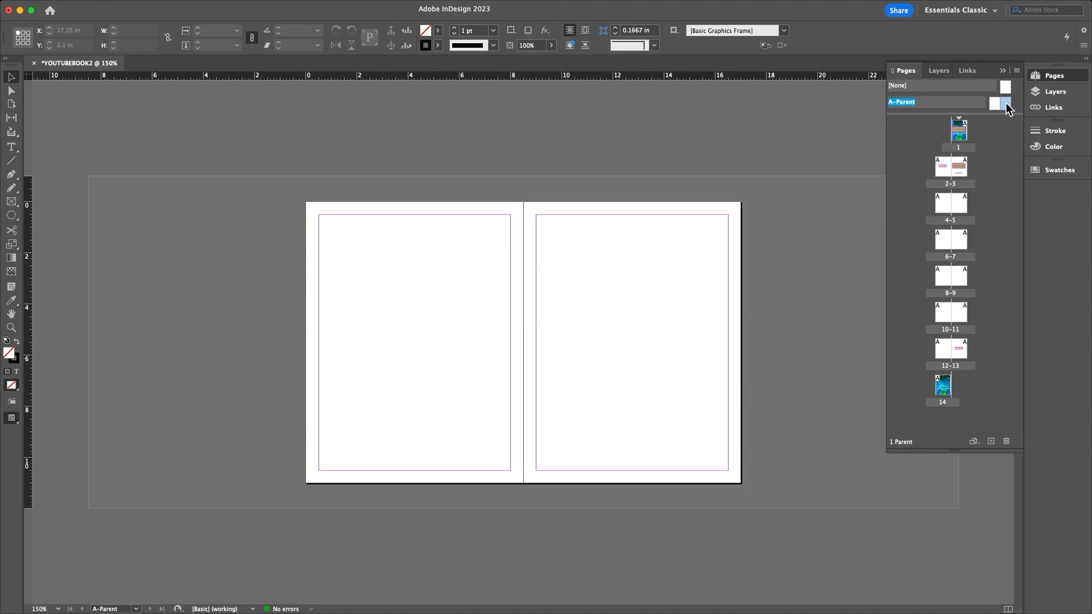
- Apply A-Parent to spread 8–9, then bring up the A-Parent options menu
left_click_drag(1005, 104, 944, 283)
right_click(1005, 131)
left_click(1005, 106)
right_click(1006, 105)
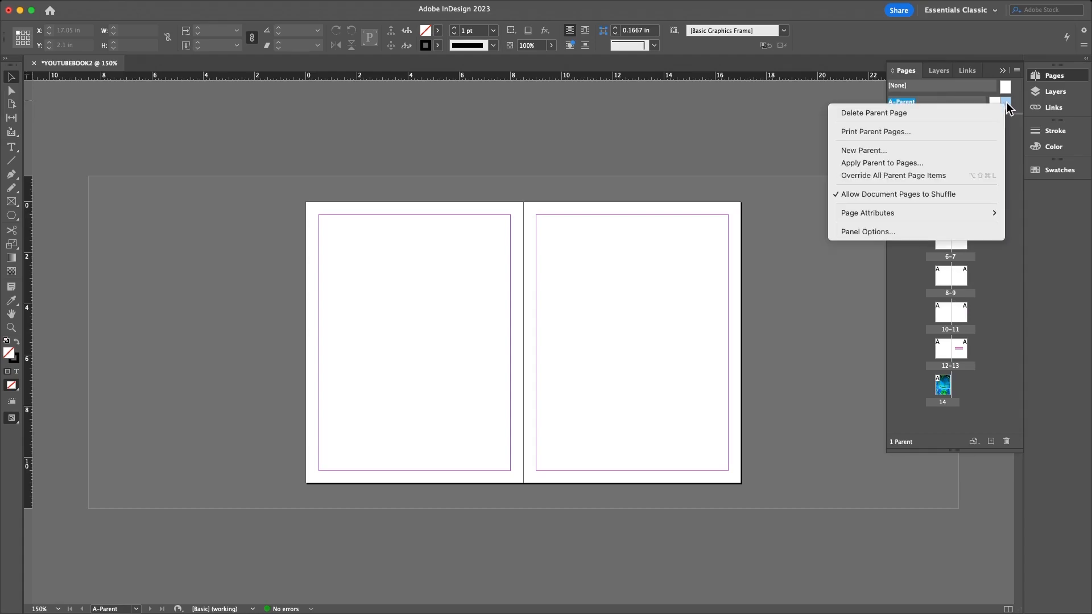
left_click(1013, 100)
left_click(1004, 157)
left_click(945, 90)
left_click(896, 131)
left_click(1005, 86)
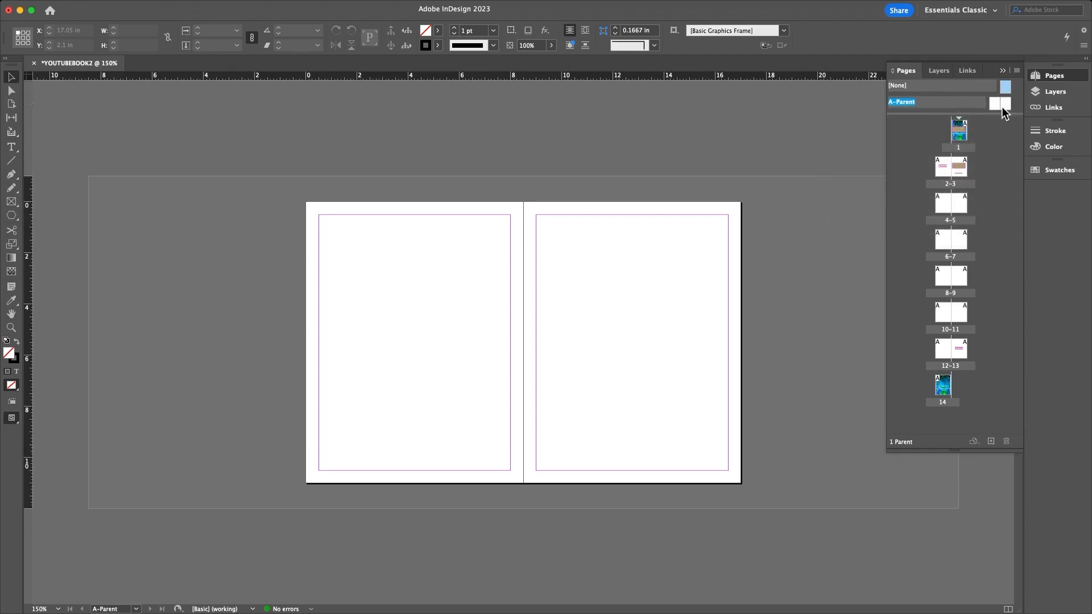
left_click(1000, 104)
right_click(998, 102)
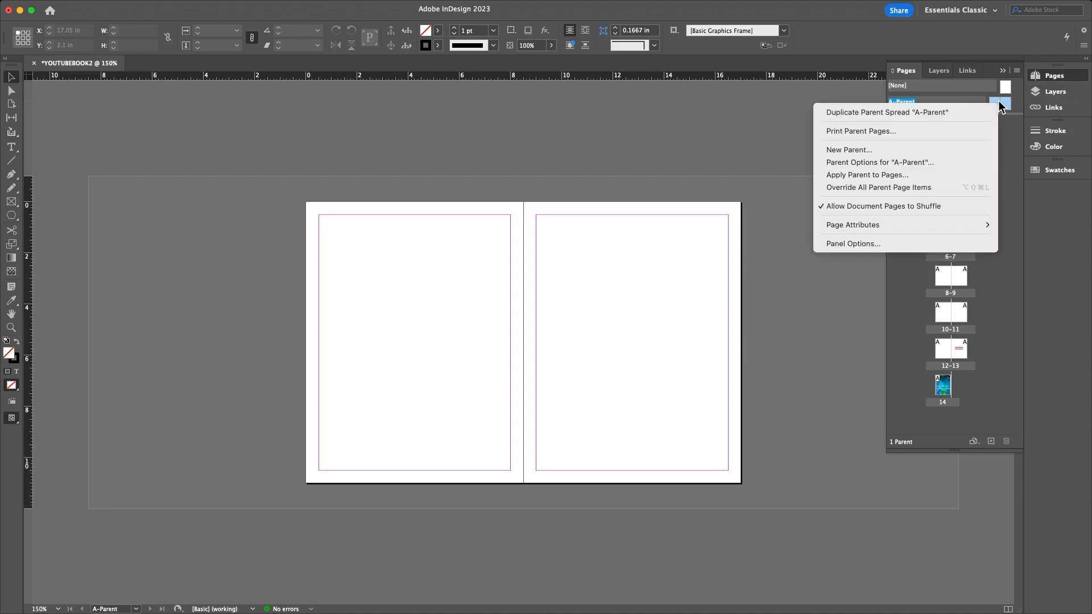
- Create a new parent spread named Page Titles (B-Page Titles)
left_click(884, 151)
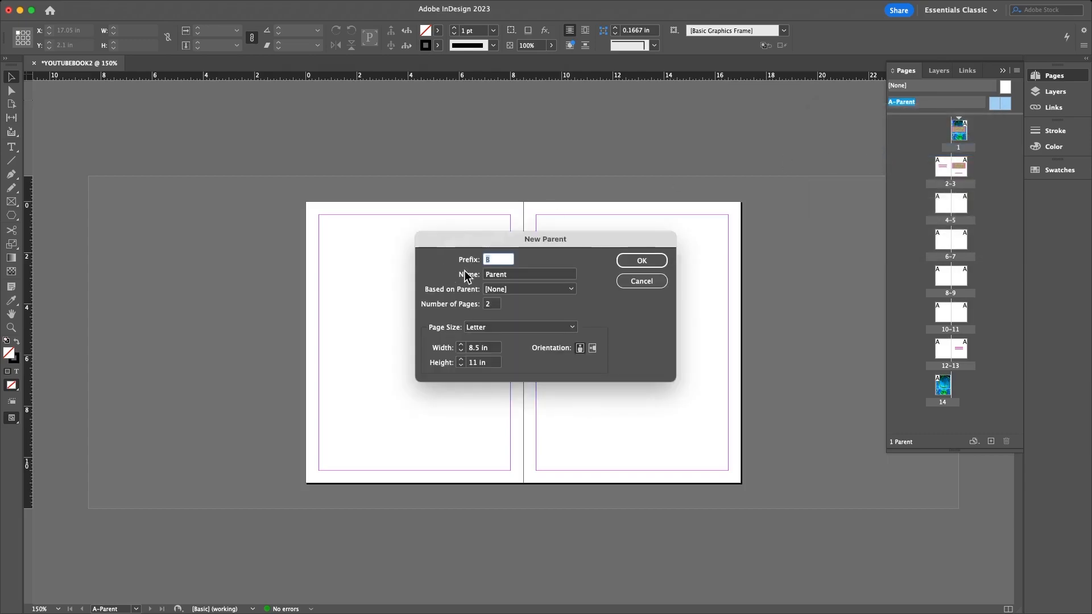
double_click(501, 274)
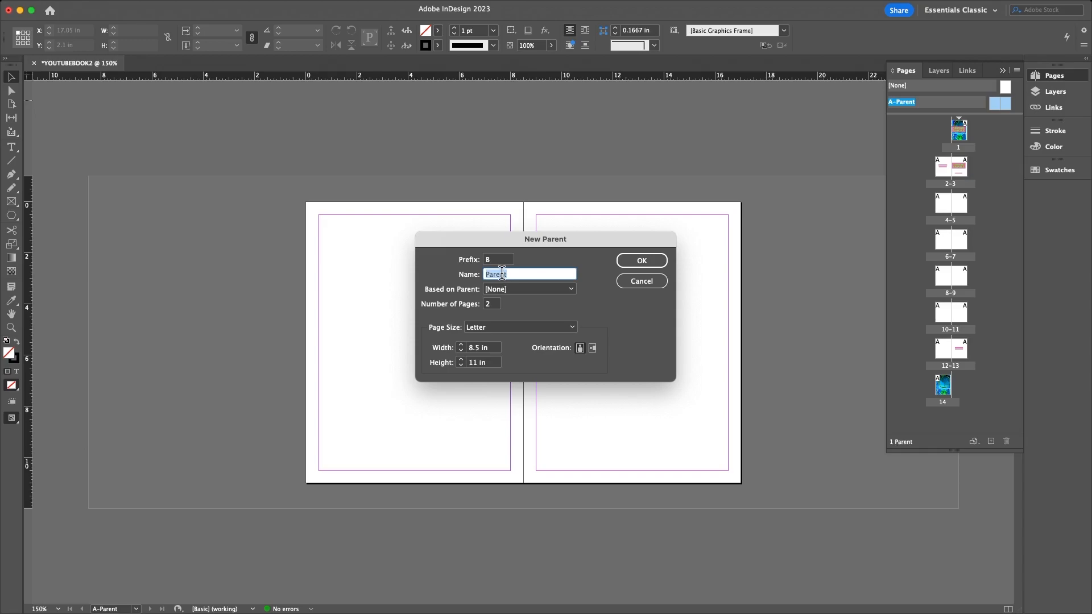
type("Pa")
left_click(627, 256)
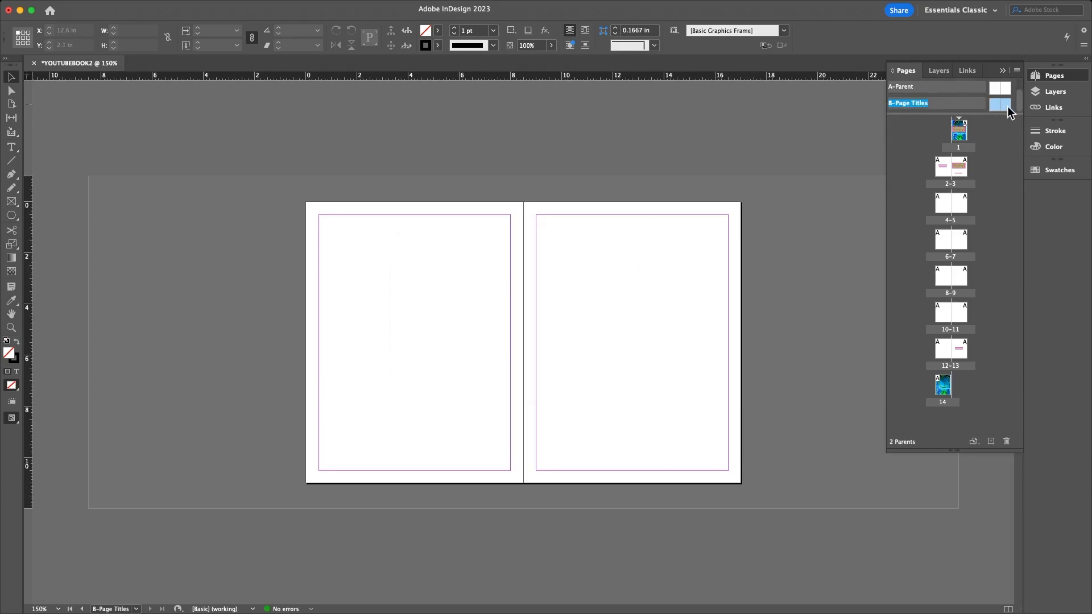
- Enlarge the parents list in the Pages panel and delete B-Page Titles
left_click(1005, 145)
left_click_drag(991, 115, 991, 181)
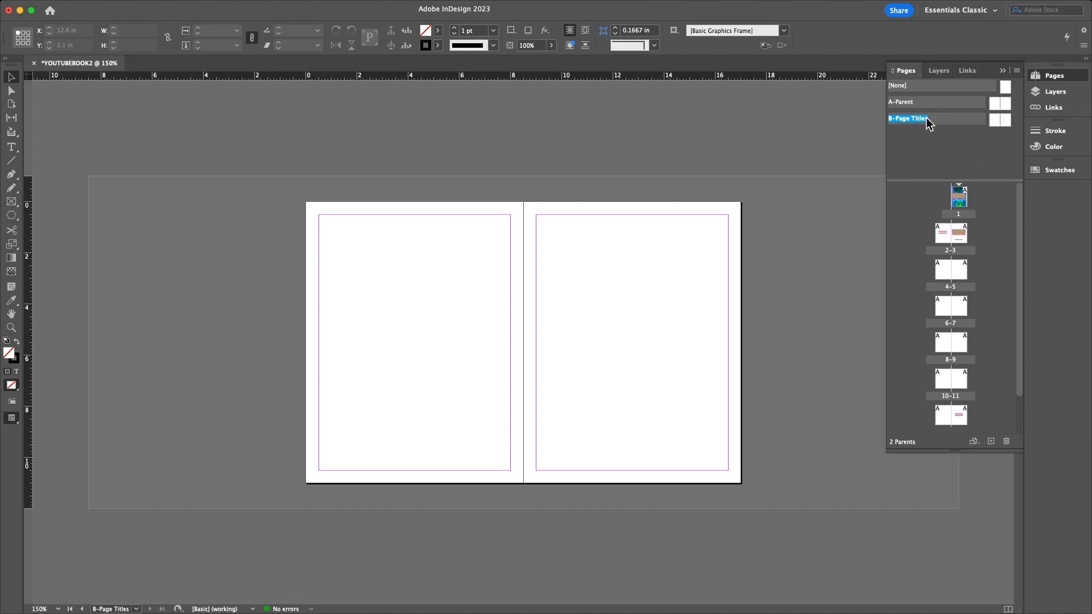
left_click(910, 122)
left_click(1006, 441)
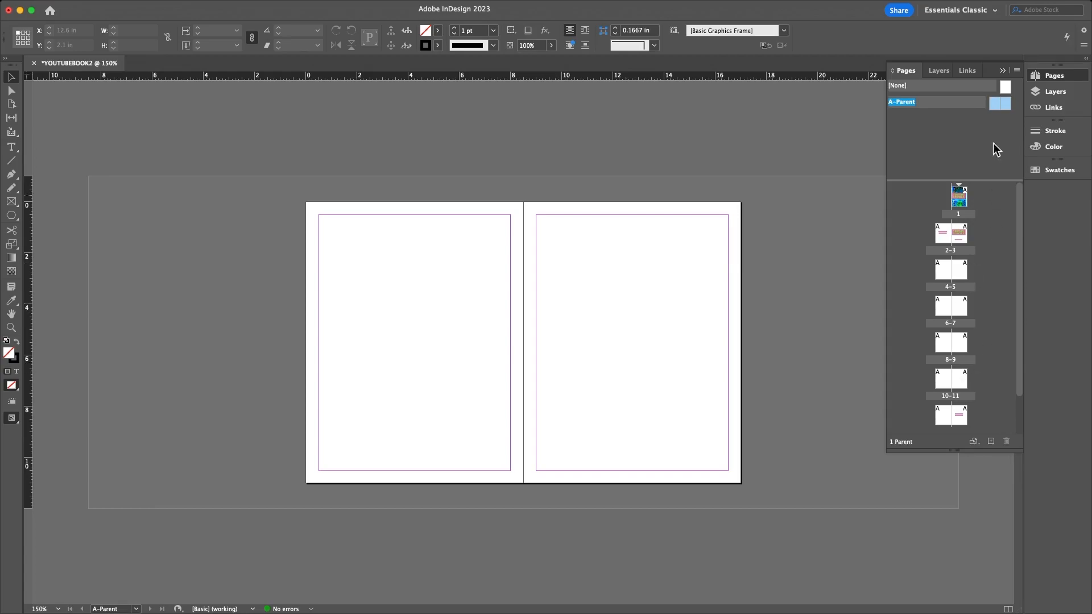
- Add a new two-page parent from A-Parent's menu and name it 'small square page bottom'
right_click(1002, 108)
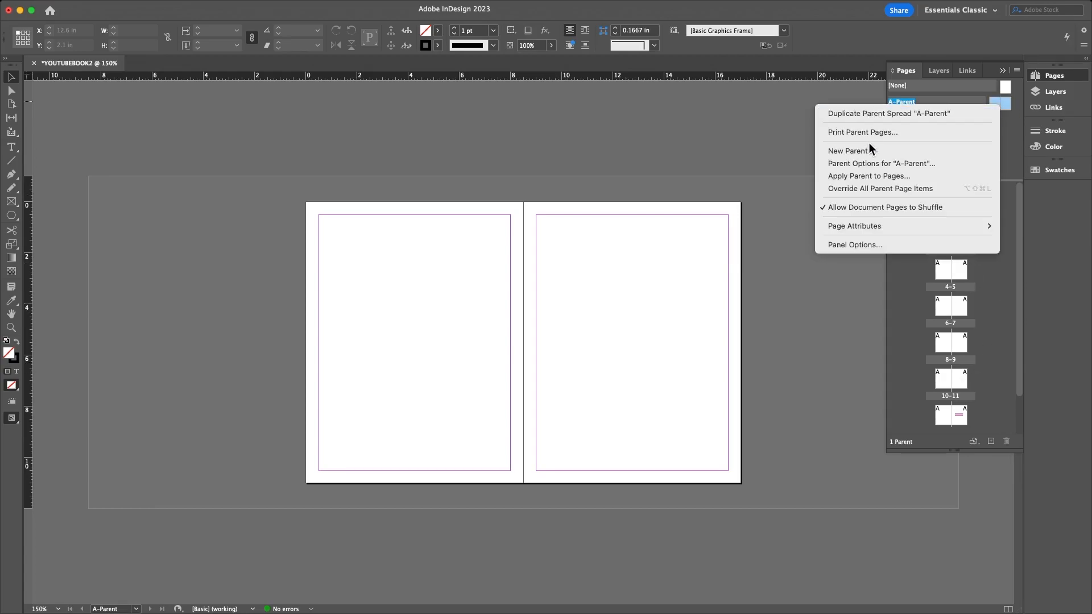
left_click(848, 150)
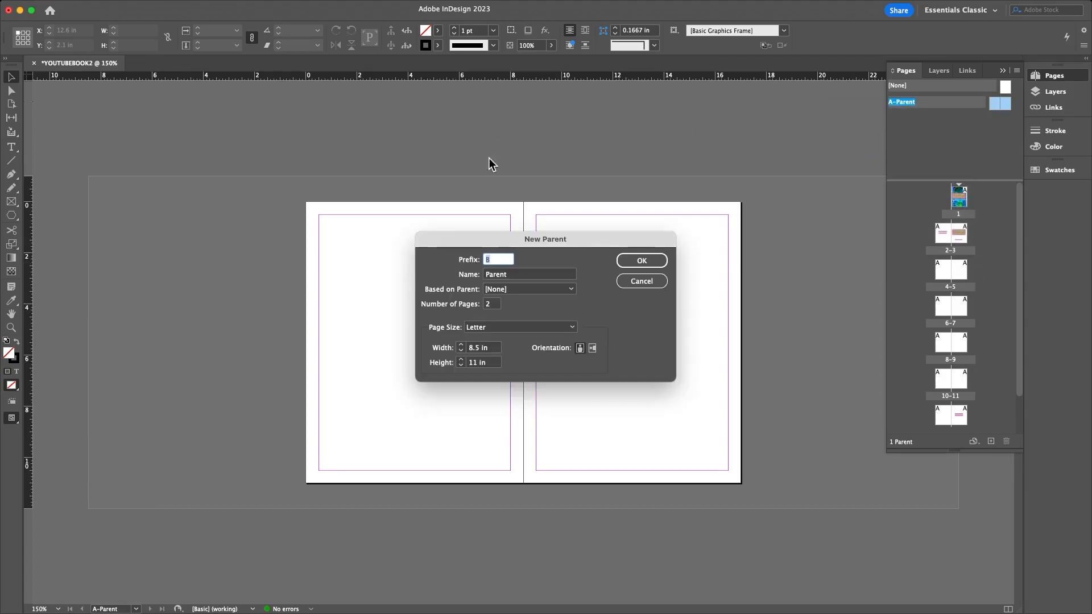
left_click(504, 274)
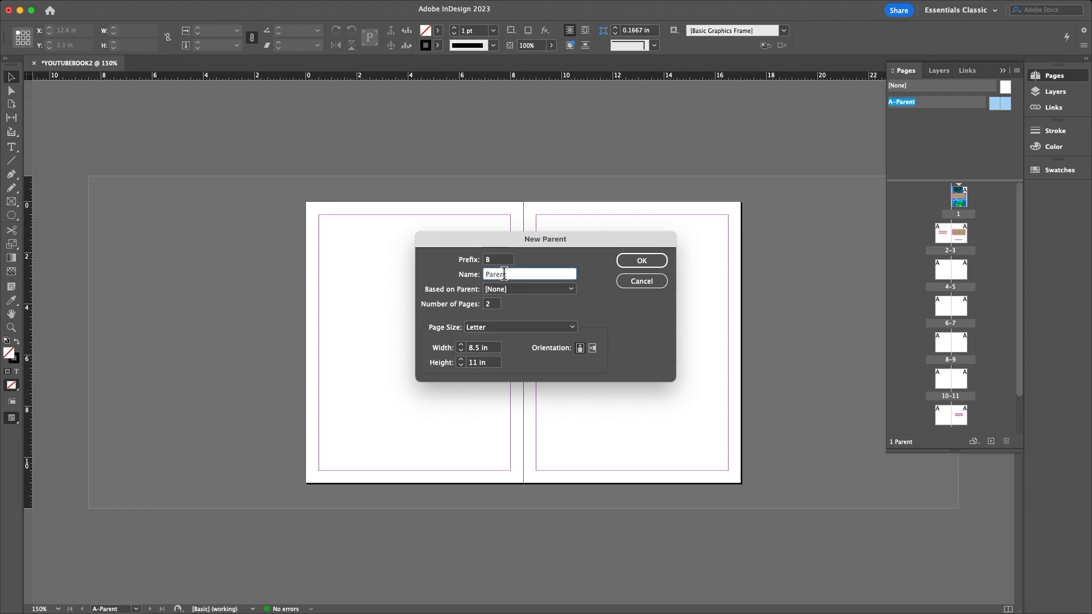
double_click(502, 273)
type("small square on")
key("BackSpace")
type("page bot")
left_click(641, 260)
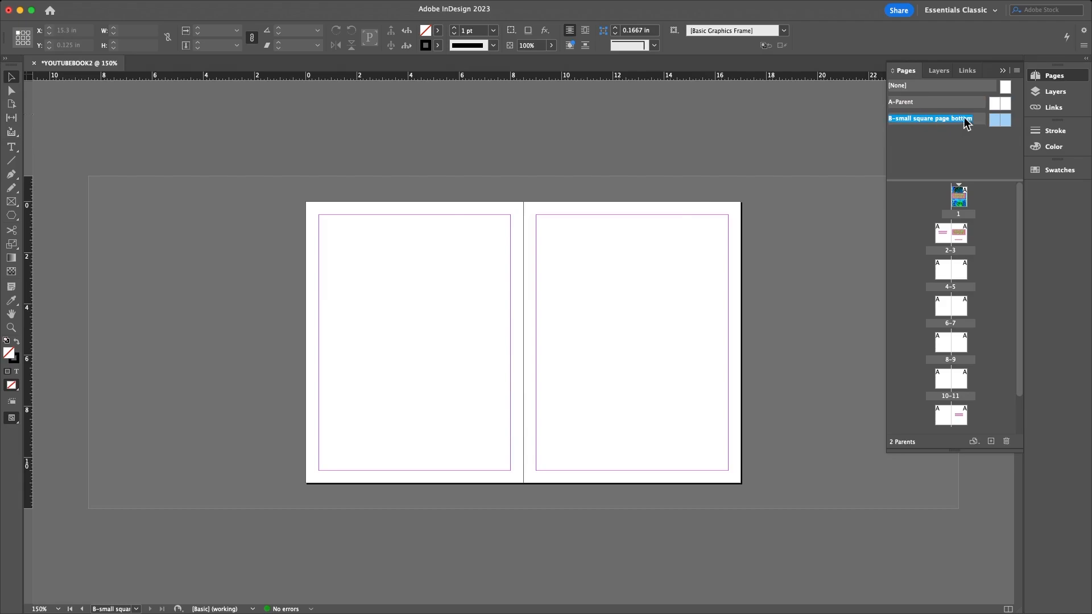
- Draw a small solid black square at the lower-right corner of the B parent's right page
left_click(1005, 120)
left_click(11, 202)
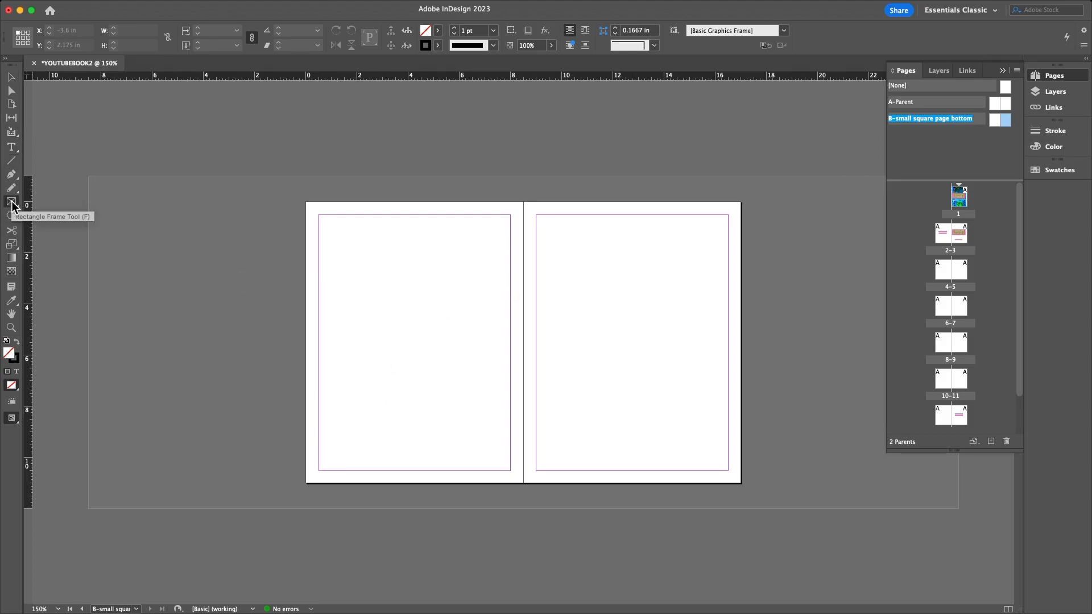
left_click(16, 221)
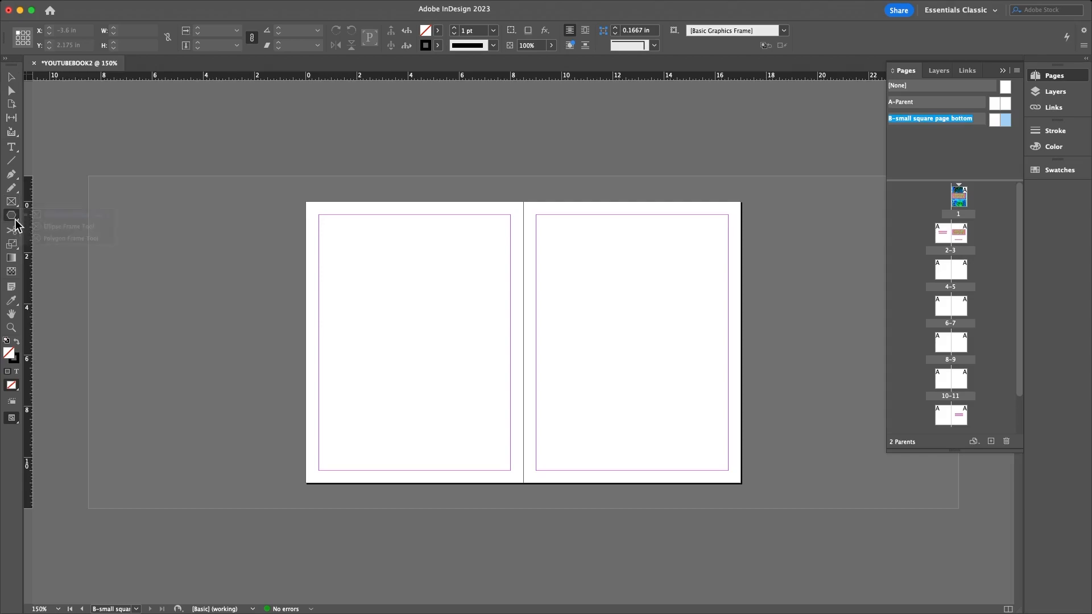
left_click(57, 228)
left_click_drag(711, 456, 728, 471)
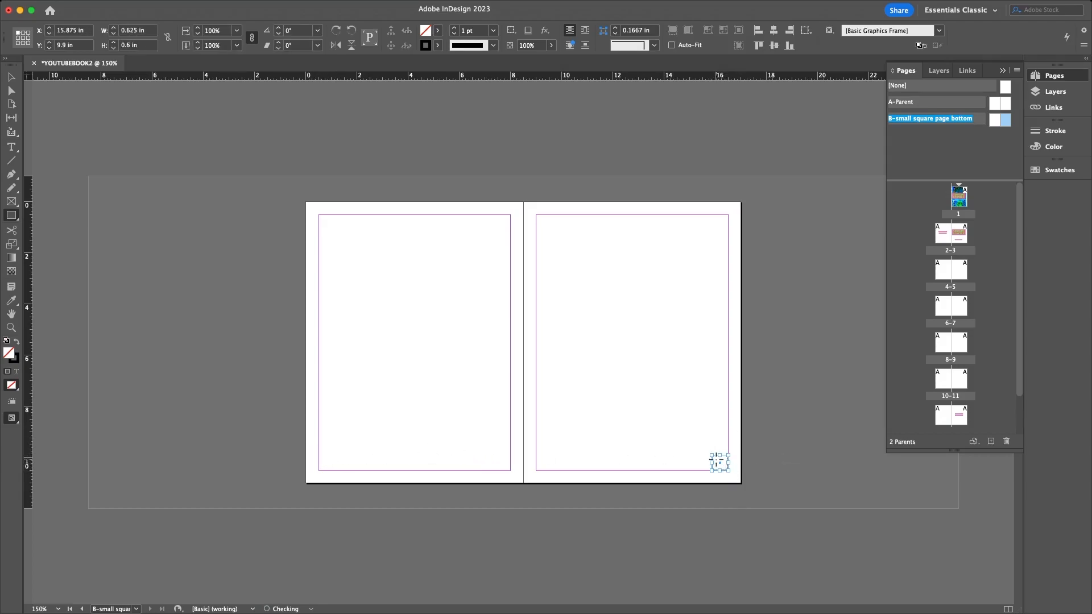
left_click(16, 341)
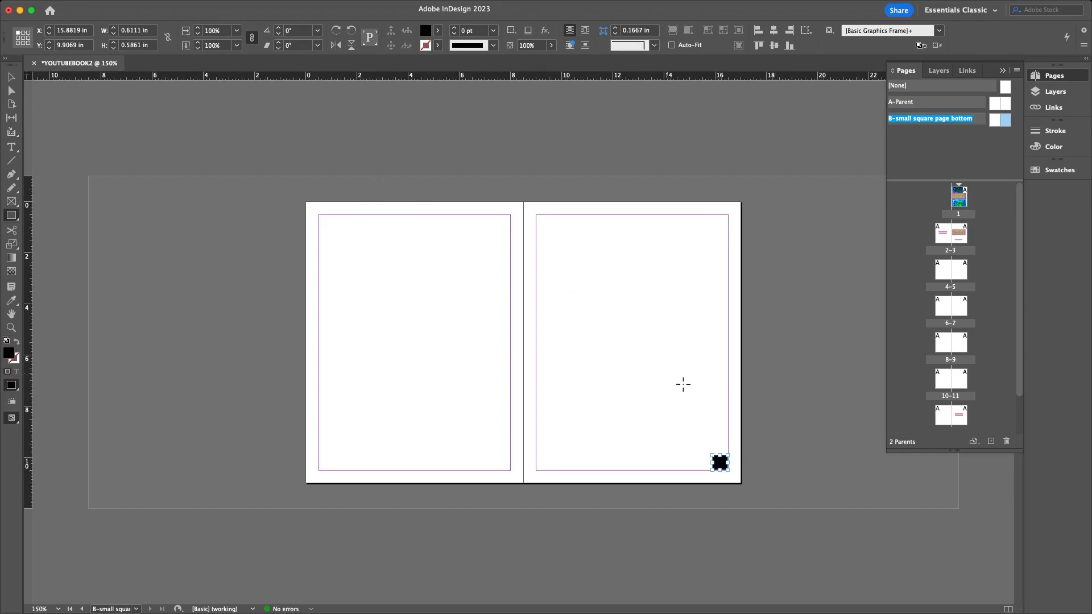
- Reshape the black square into a flat bar centred at the bottom of the page
left_click(11, 76)
left_click(714, 411)
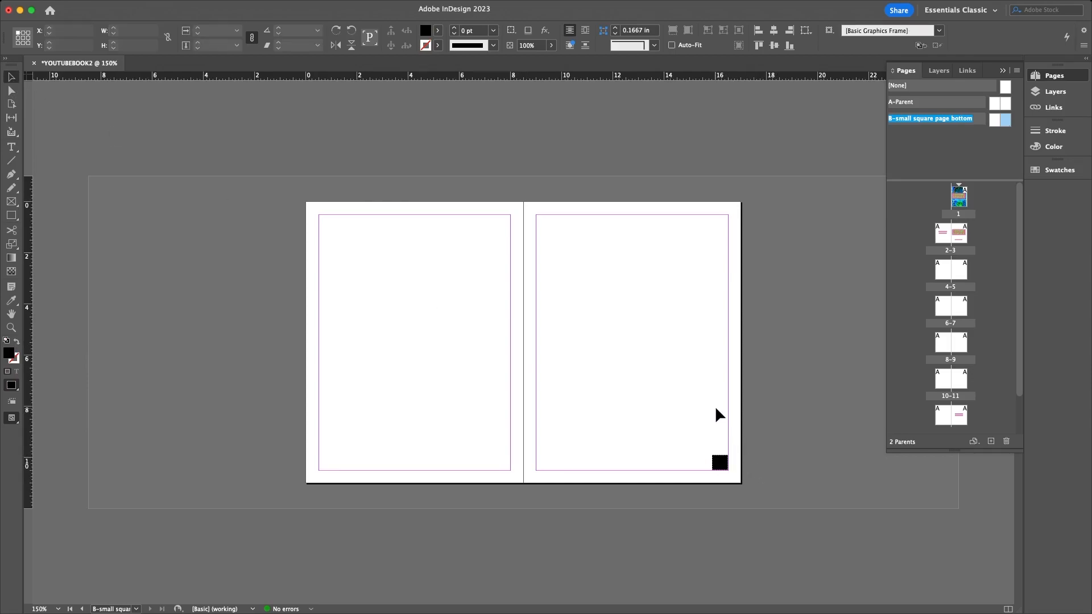
left_click_drag(716, 463, 637, 464)
left_click(823, 432)
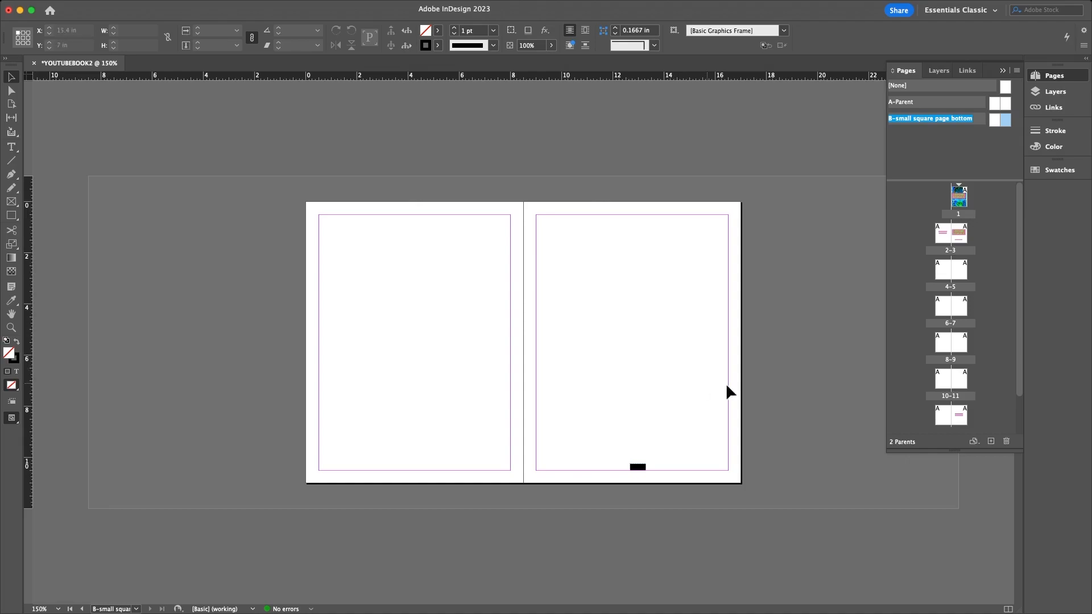
- Drag the B parent onto the right-hand pages of several spreads in the Pages panel
double_click(960, 275)
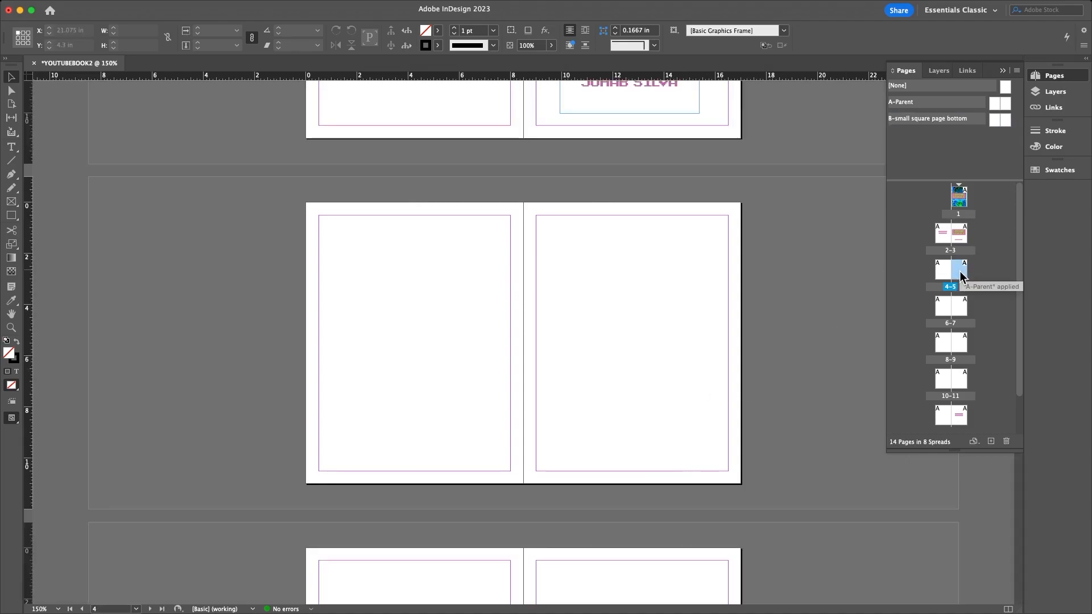
scroll(563, 225, "up", 5)
scroll(566, 230, "down", 5)
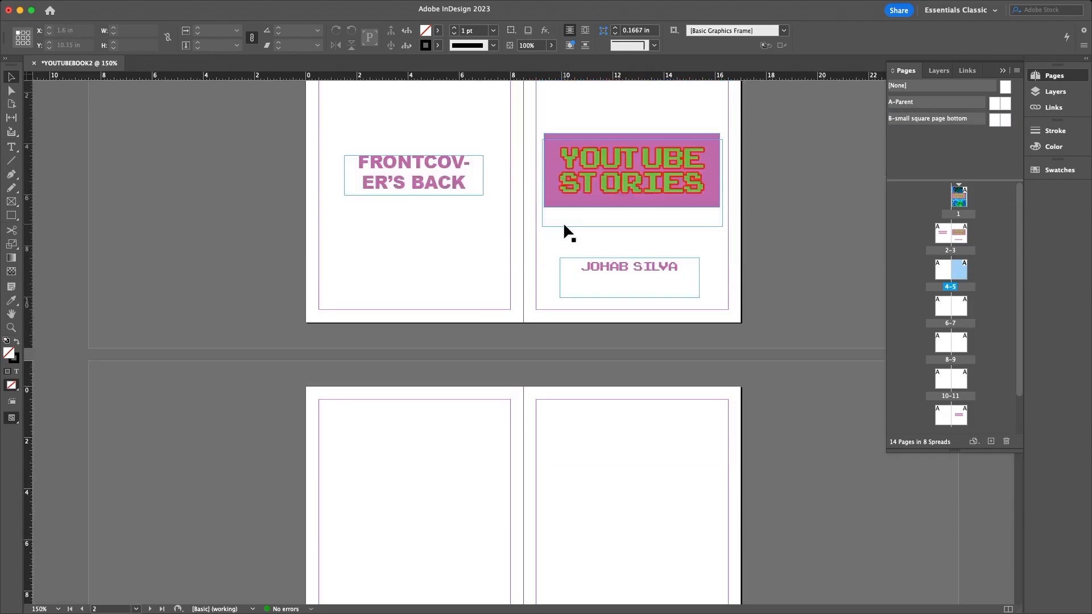
scroll(562, 222, "up", 9)
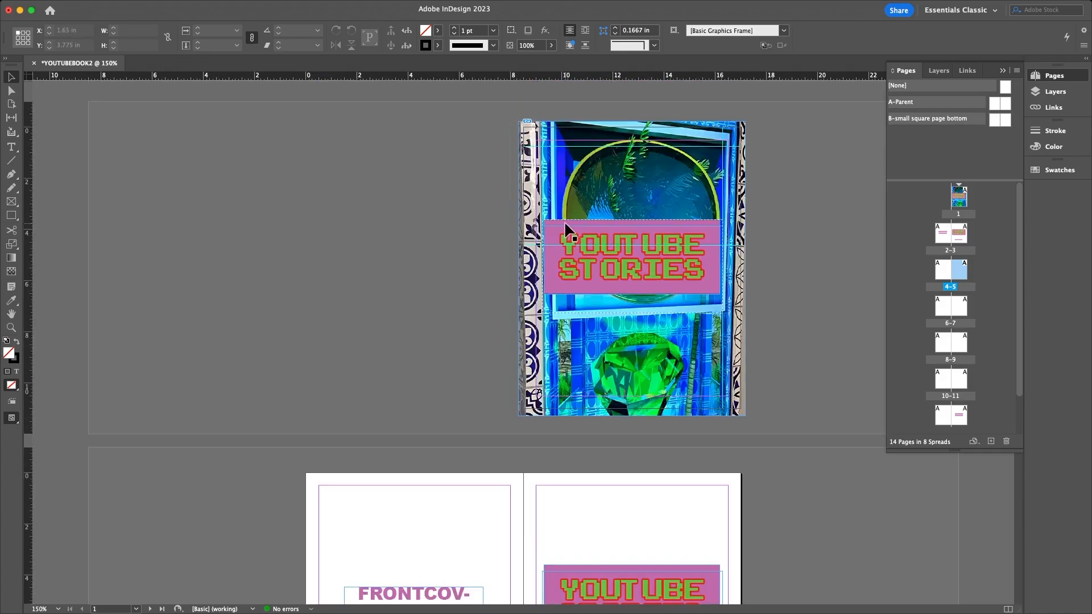
double_click(1005, 122)
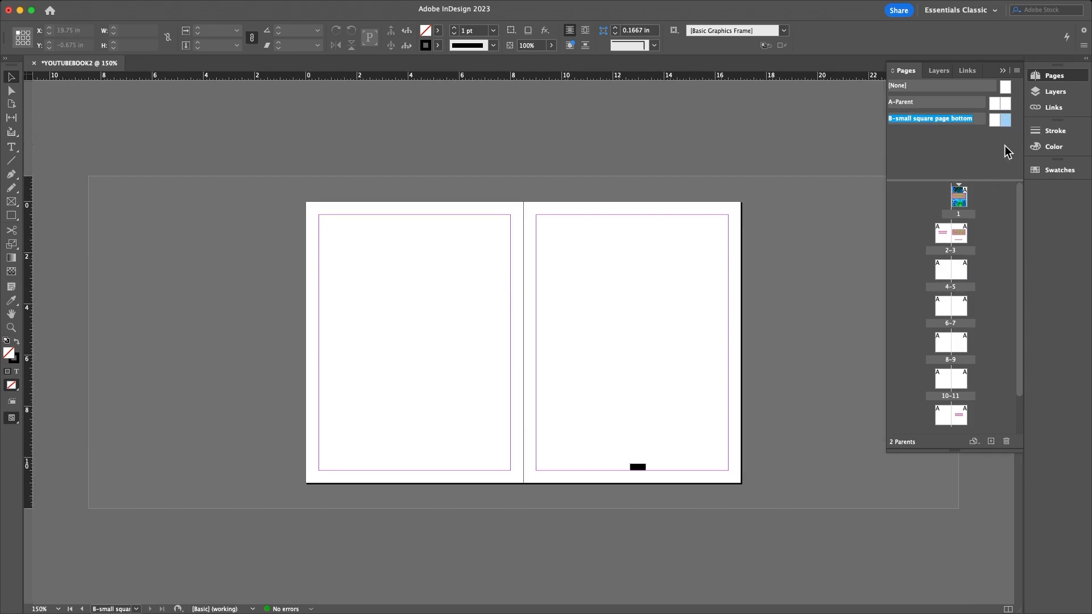
scroll(968, 275, "down", 1)
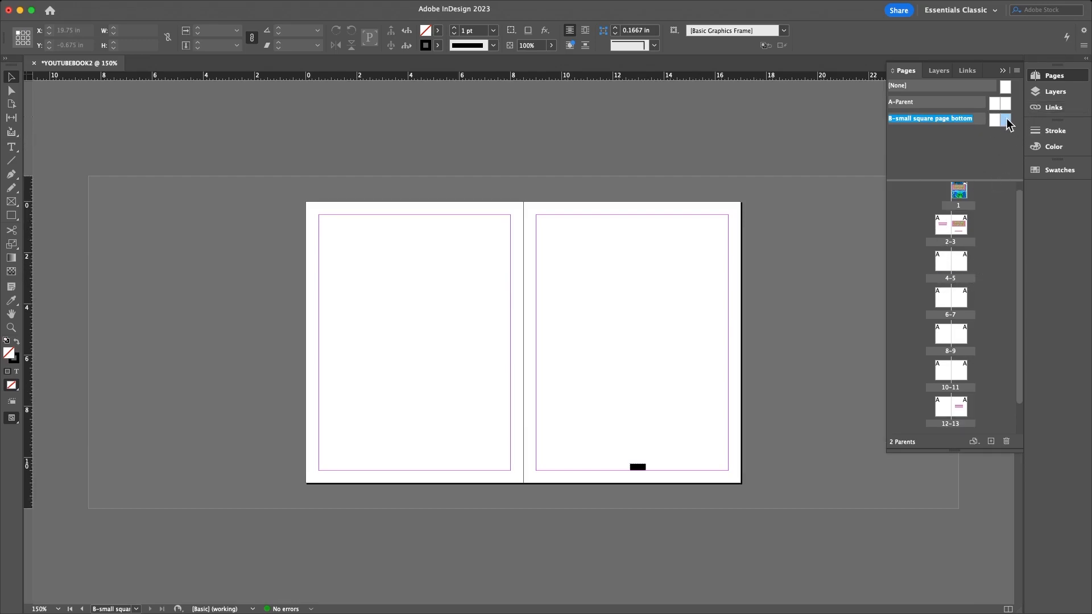
left_click_drag(1004, 118, 961, 263)
left_click_drag(1005, 120, 961, 334)
left_click_drag(1004, 130, 961, 382)
- Apply the B parent to page 7 as well, then check and dismiss its options menu
double_click(964, 257)
scroll(595, 366, "down", 7)
scroll(596, 366, "up", 5)
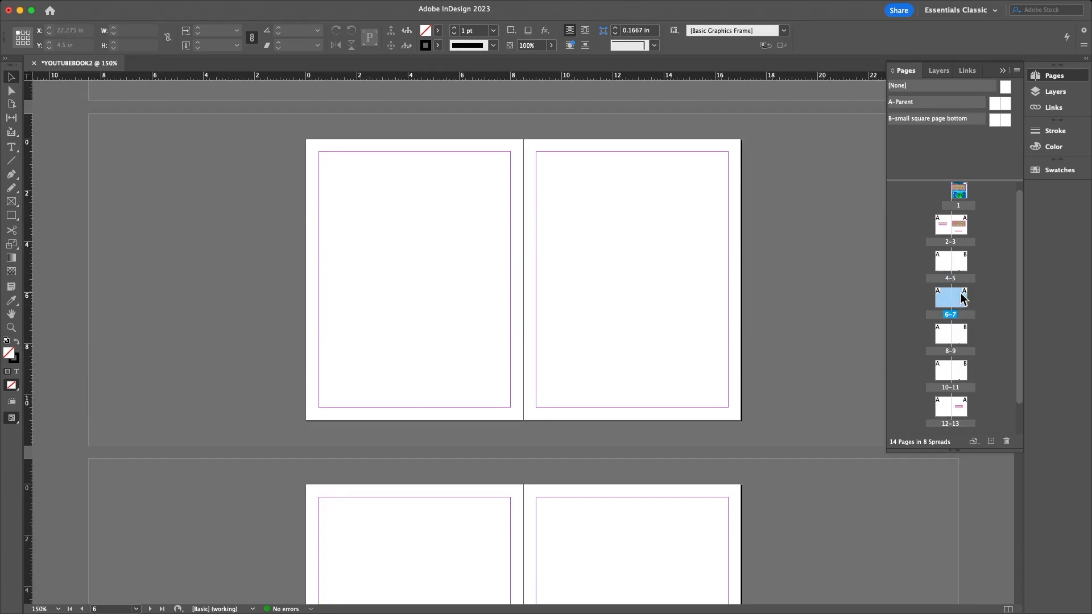
left_click_drag(1005, 121, 964, 303)
scroll(657, 398, "down", 3)
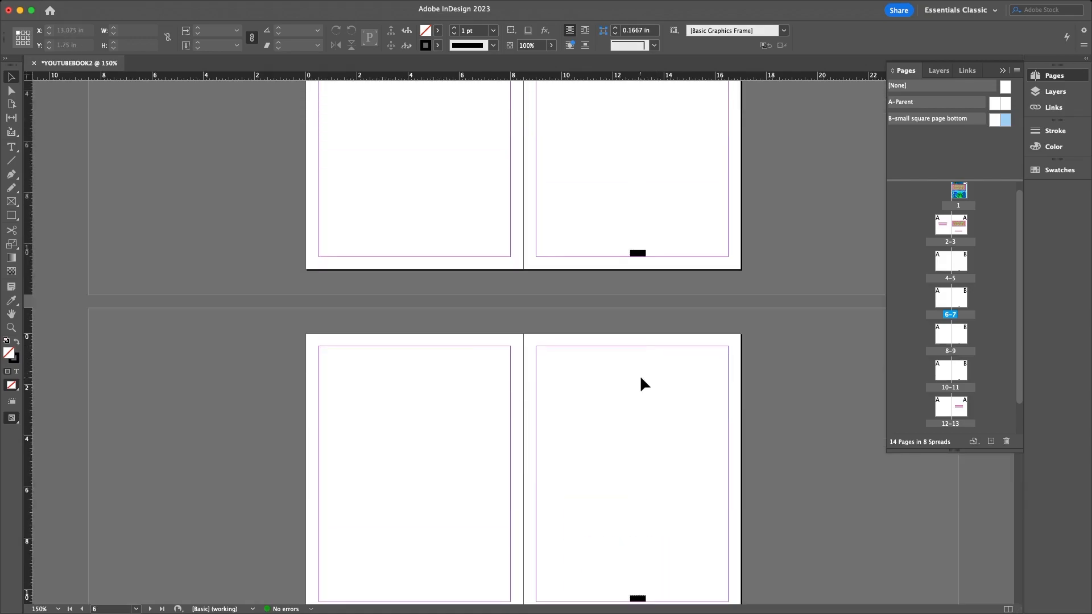
scroll(642, 369, "up", 7)
scroll(673, 356, "down", 3)
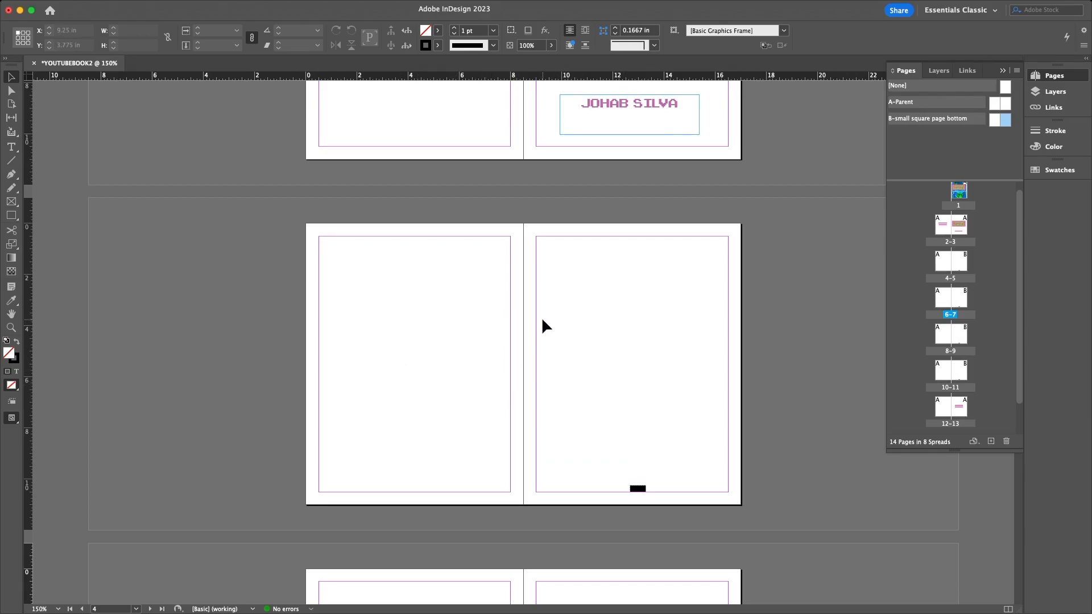
right_click(1006, 120)
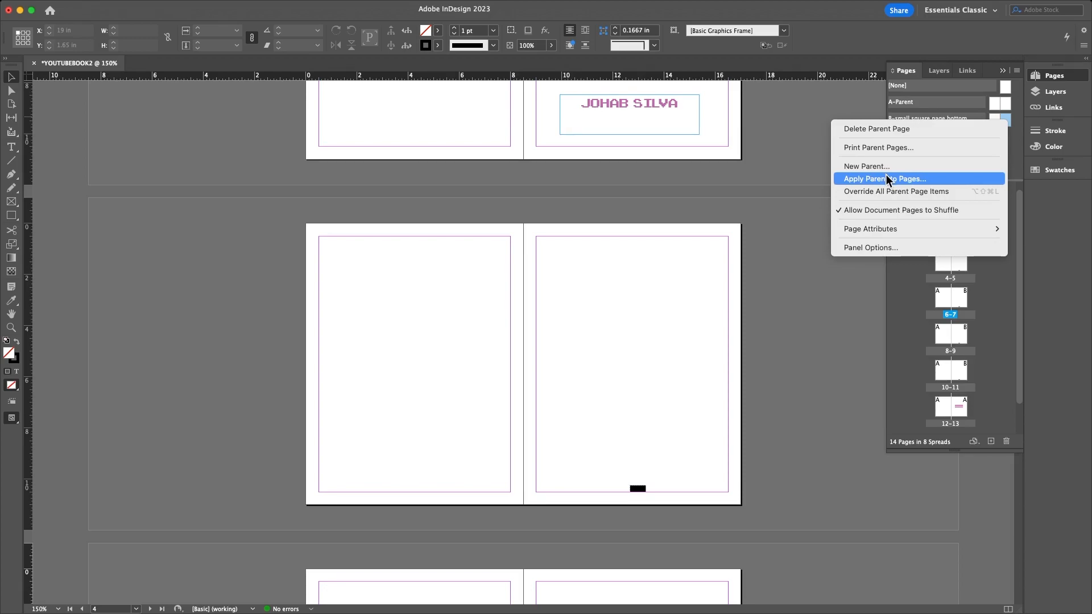
left_click(862, 210)
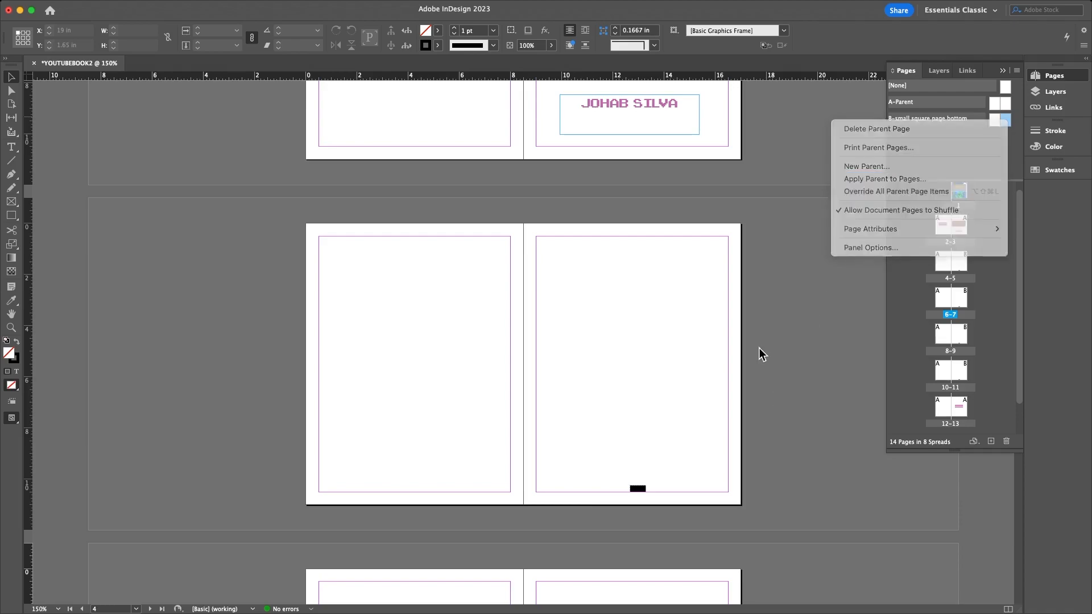
- Draw a large circle on the B parent's right page and fill it light green
double_click(1005, 120)
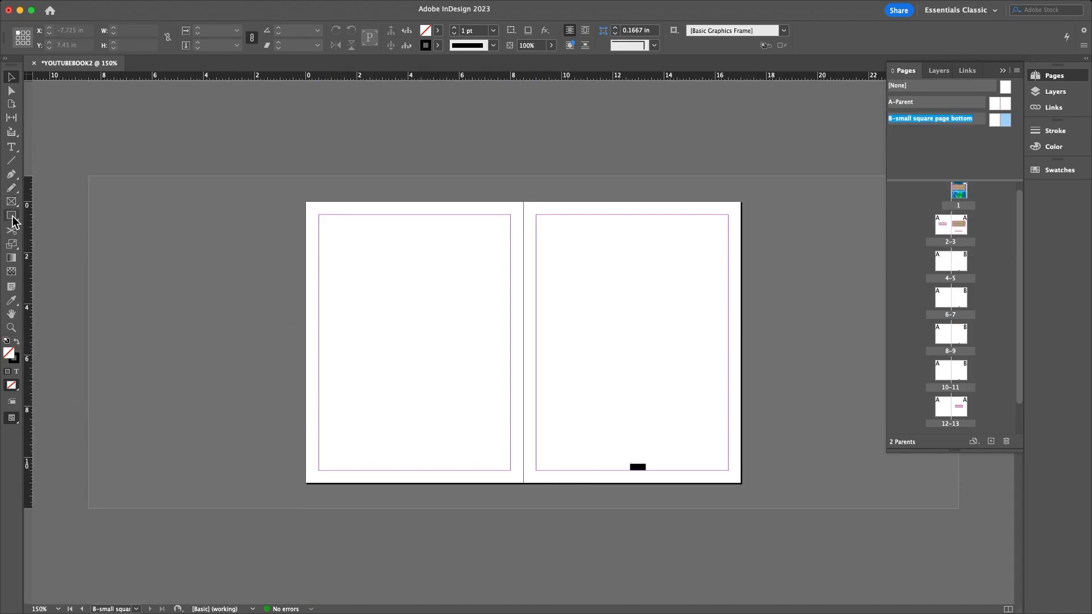
left_click_drag(14, 221, 42, 243)
left_click_drag(576, 265, 774, 449)
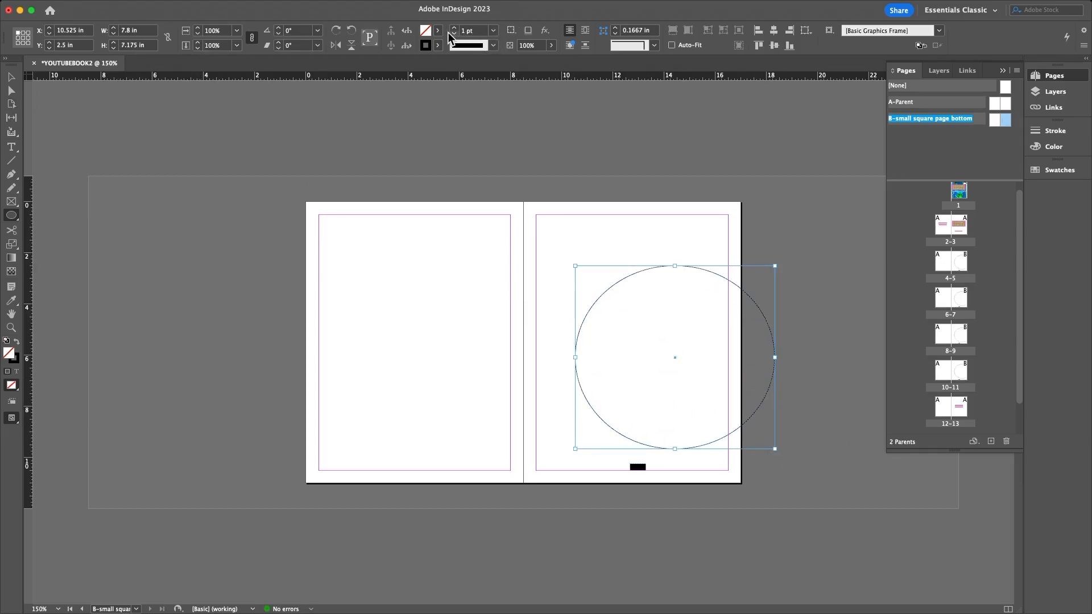
left_click(17, 341)
double_click(9, 353)
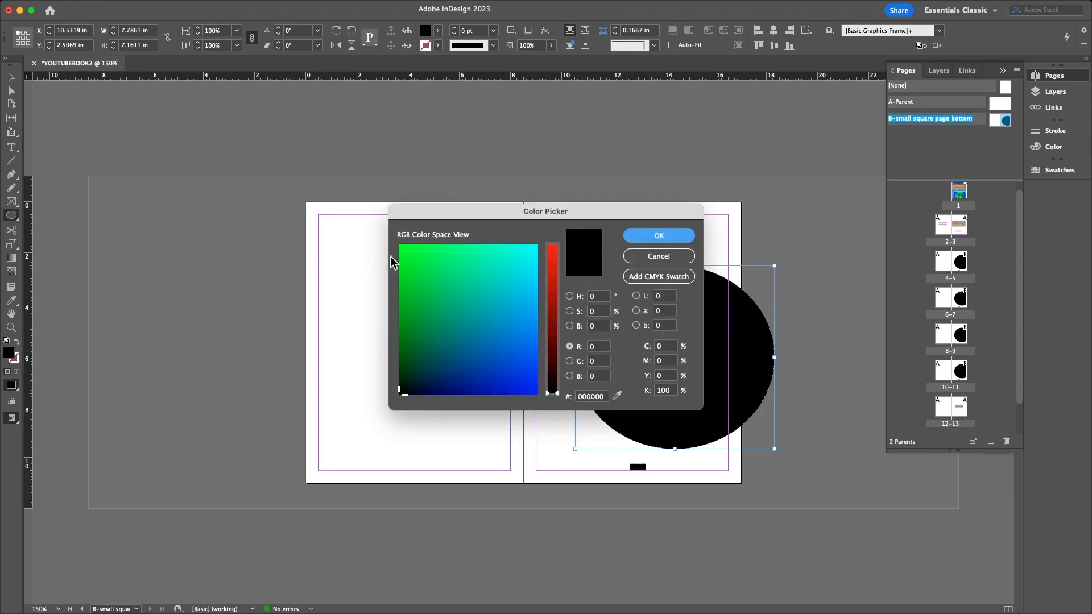
left_click(488, 253)
left_click(652, 237)
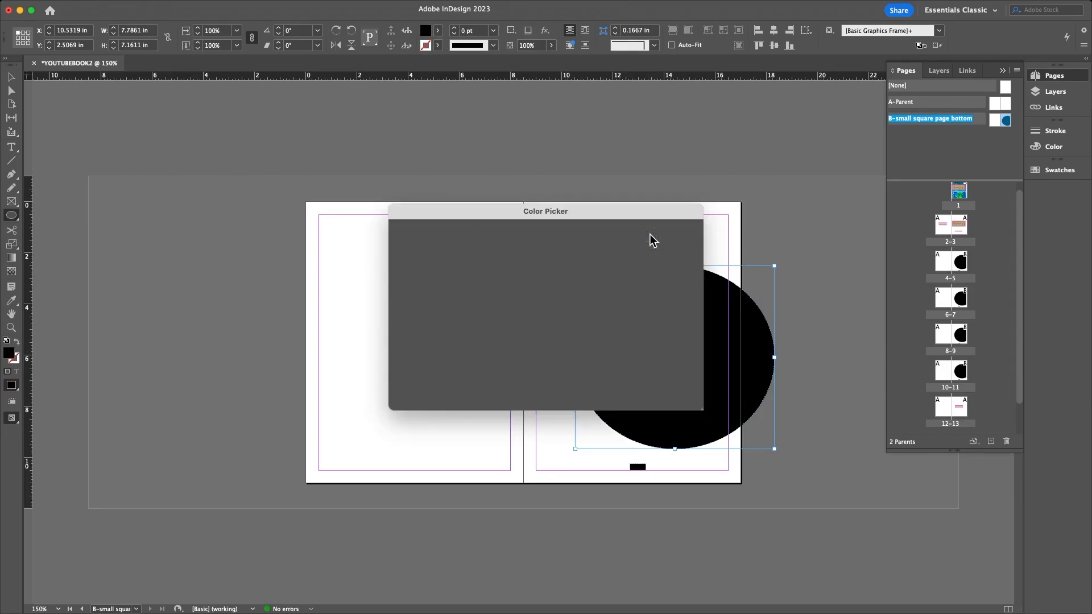
left_click_drag(674, 266, 674, 242)
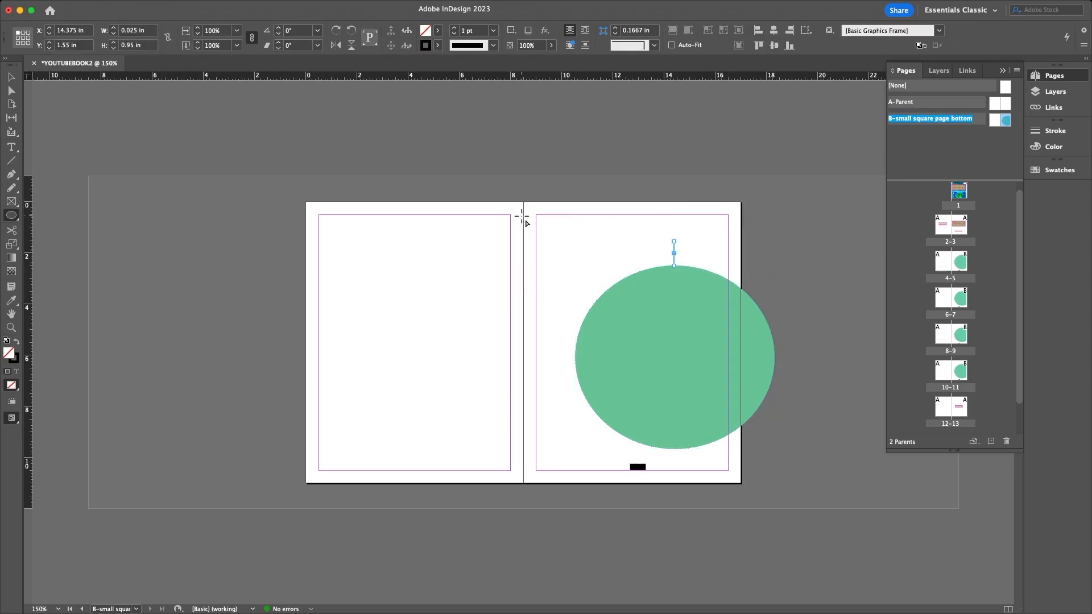
key("super+z")
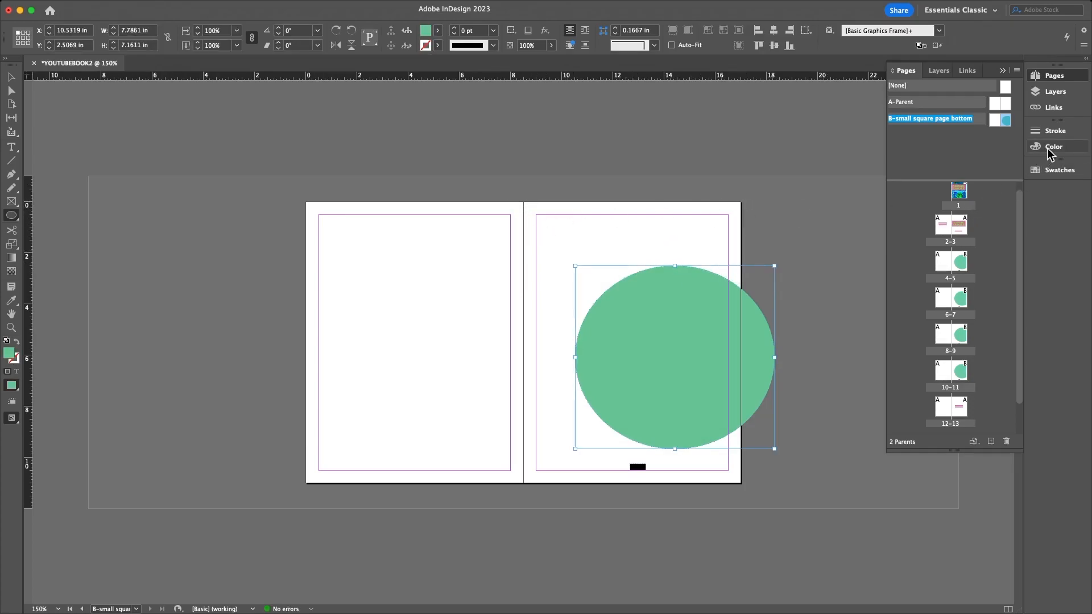
- Check the Color, Stroke and Swatches panels, then stretch the circle taller at its top
left_click(1047, 148)
left_click(1052, 132)
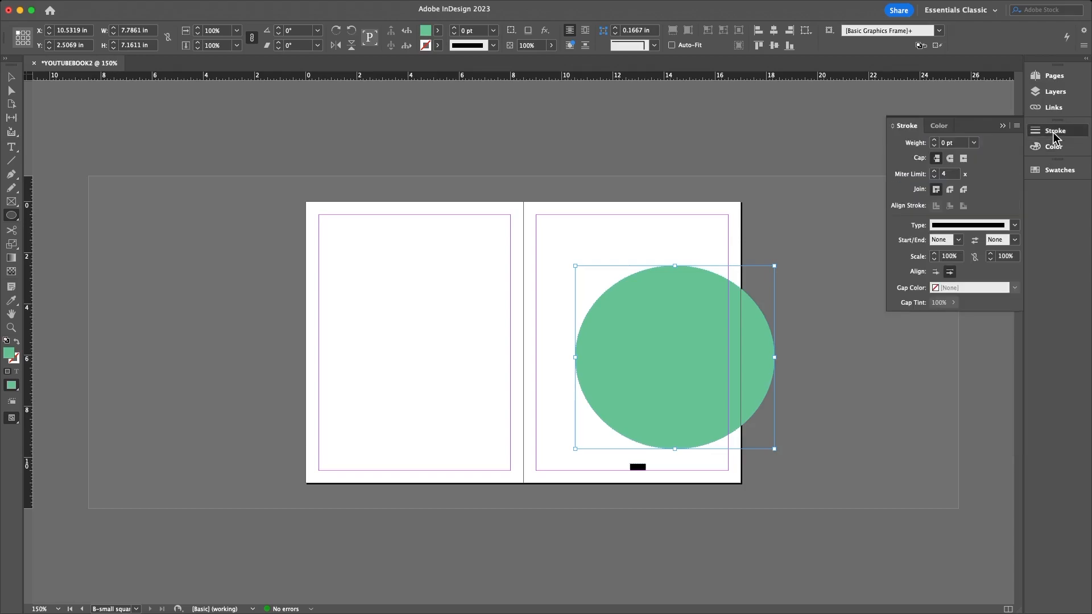
left_click(1050, 171)
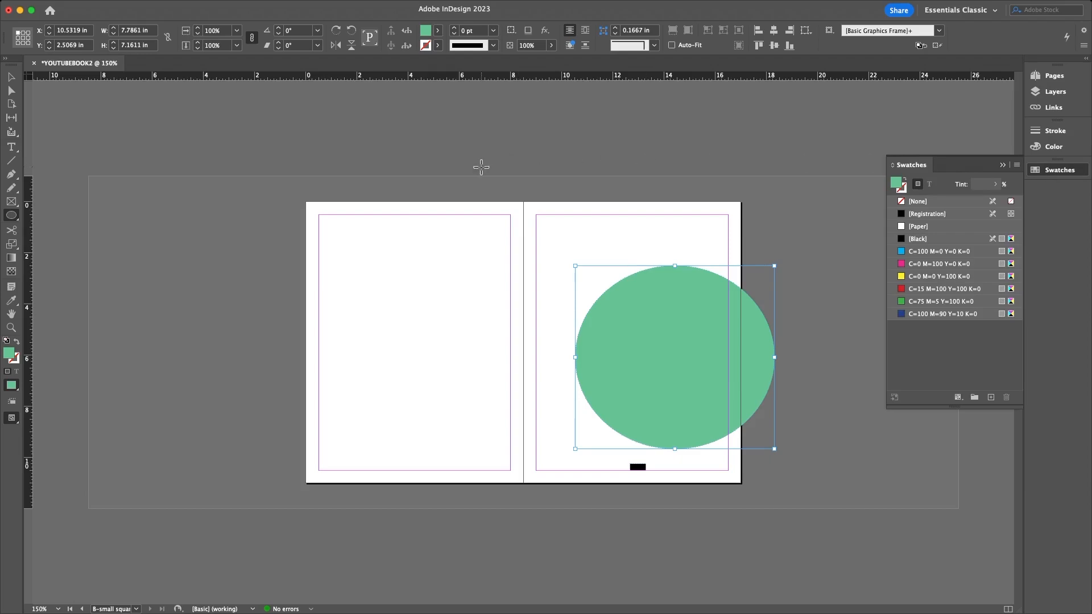
left_click(439, 33)
left_click(12, 77)
left_click_drag(675, 263, 671, 248)
left_click(762, 245)
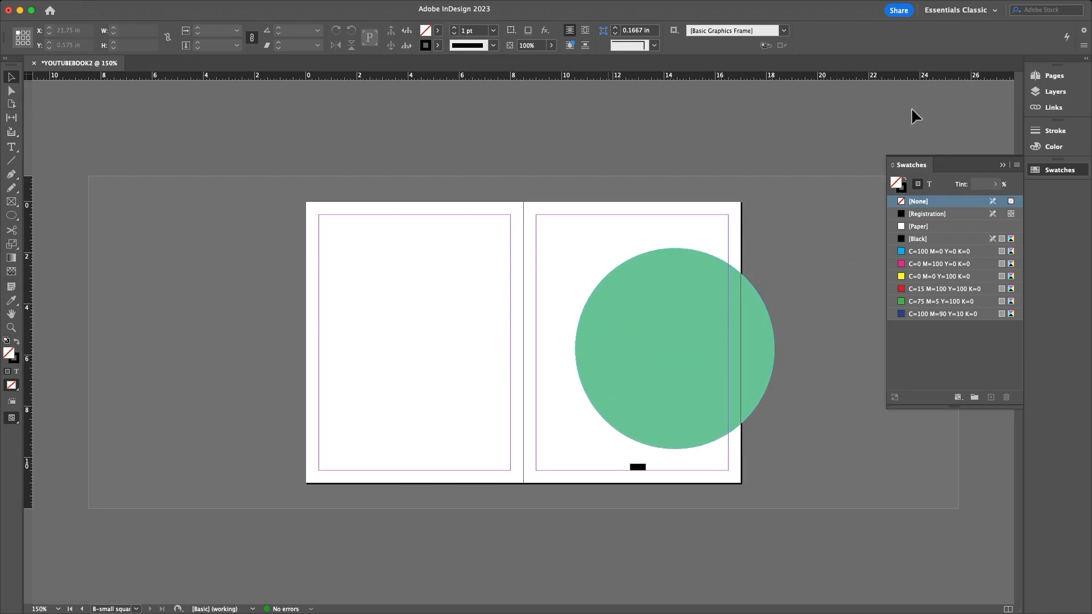
left_click(1054, 75)
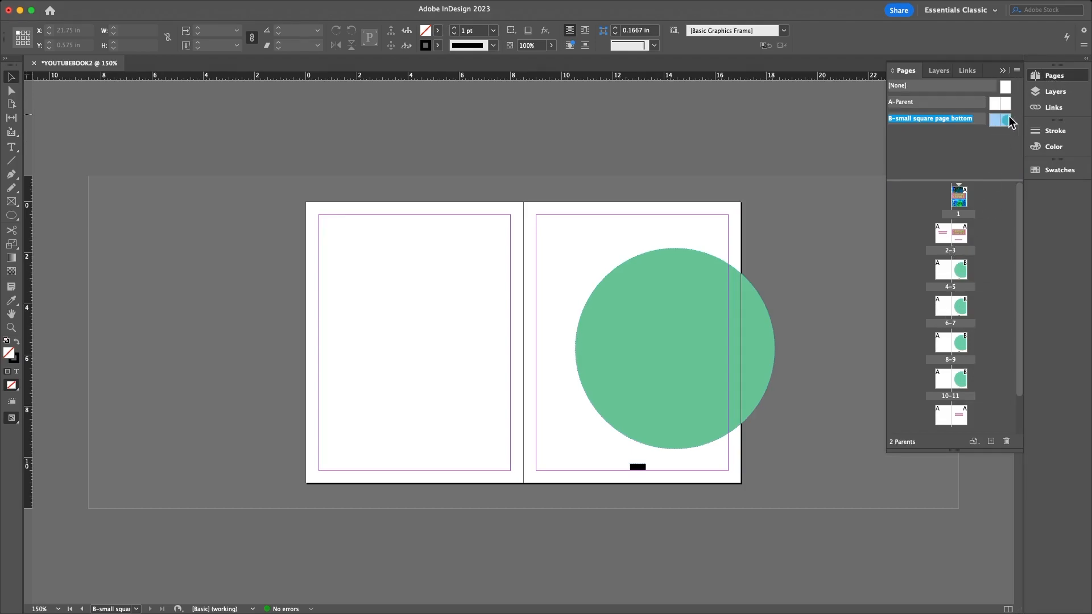
left_click(996, 273)
right_click(1005, 122)
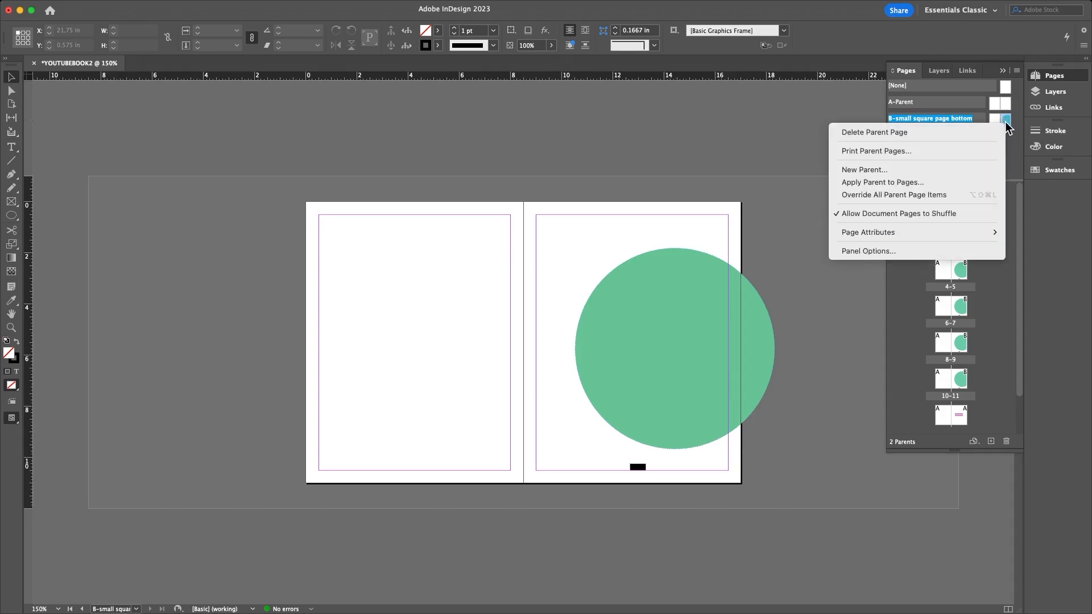
key("Escape")
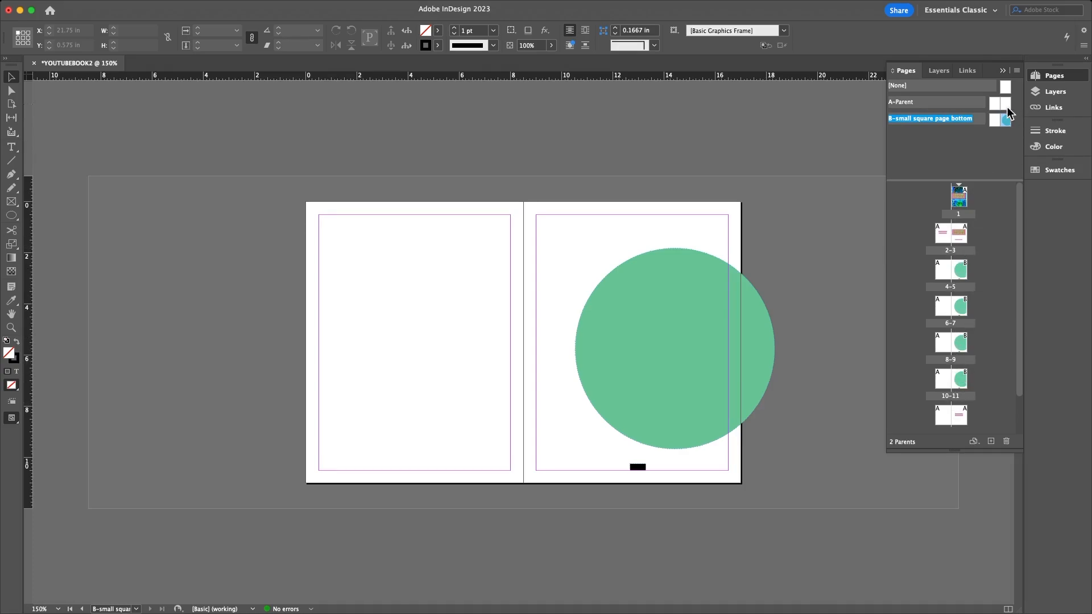
left_click_drag(671, 301, 386, 290)
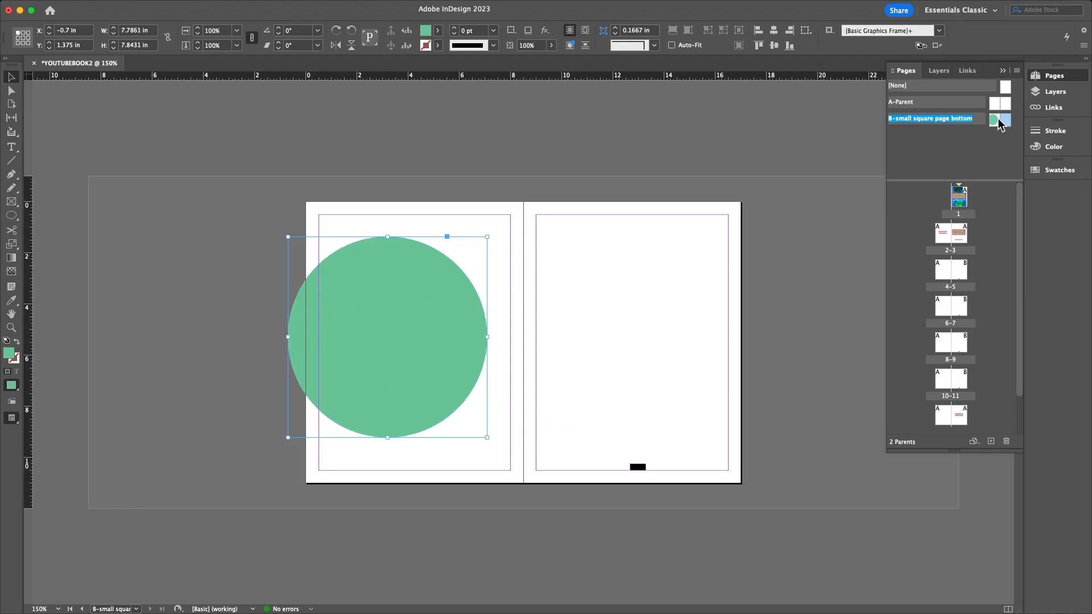
left_click_drag(999, 118, 945, 273)
left_click_drag(995, 126, 941, 346)
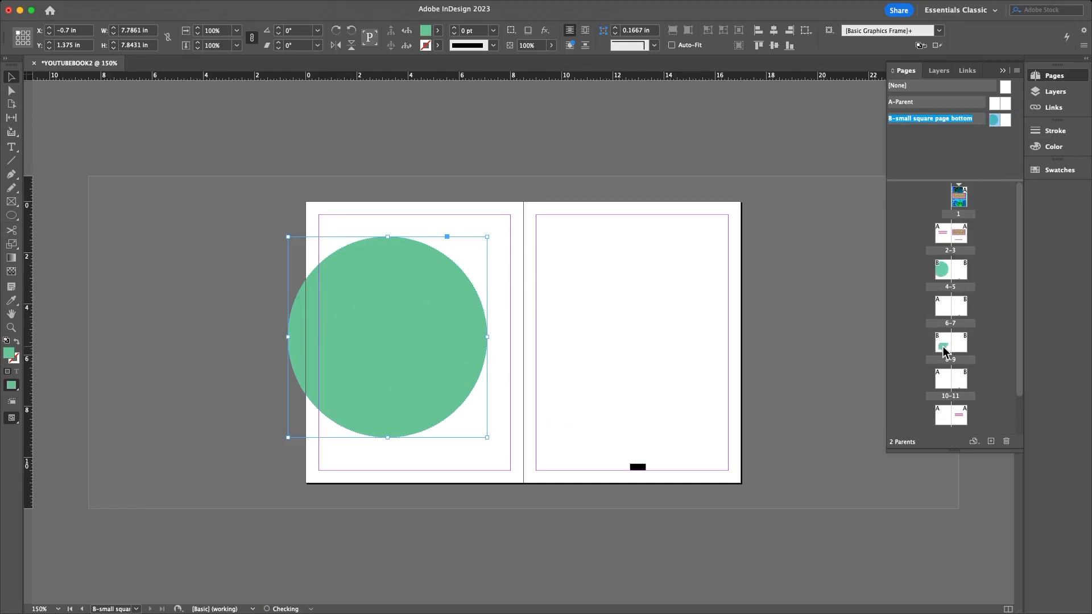
left_click_drag(994, 125, 943, 411)
double_click(943, 272)
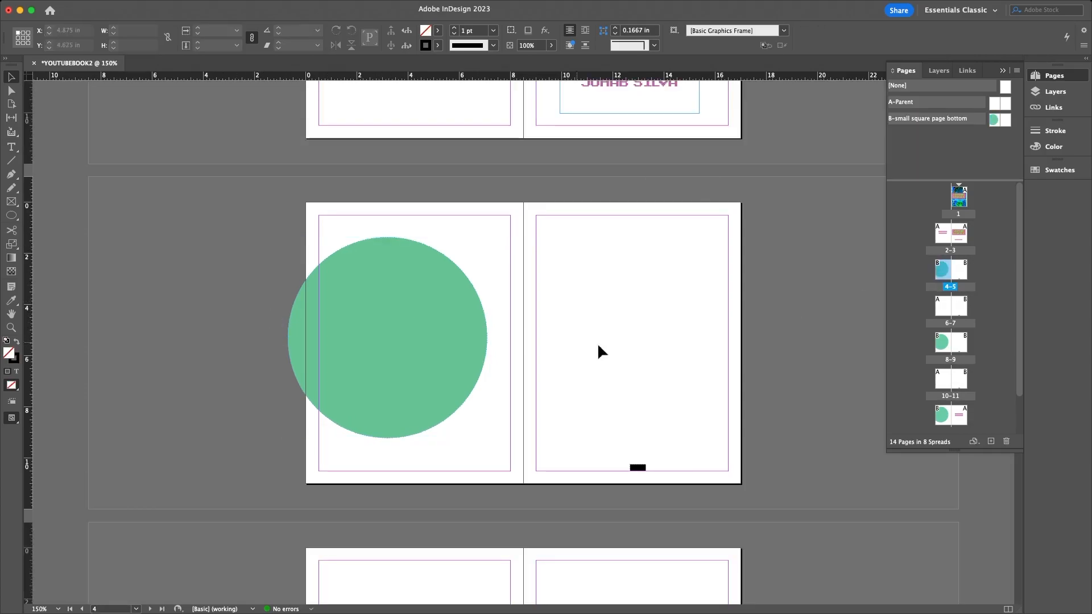
double_click(942, 344)
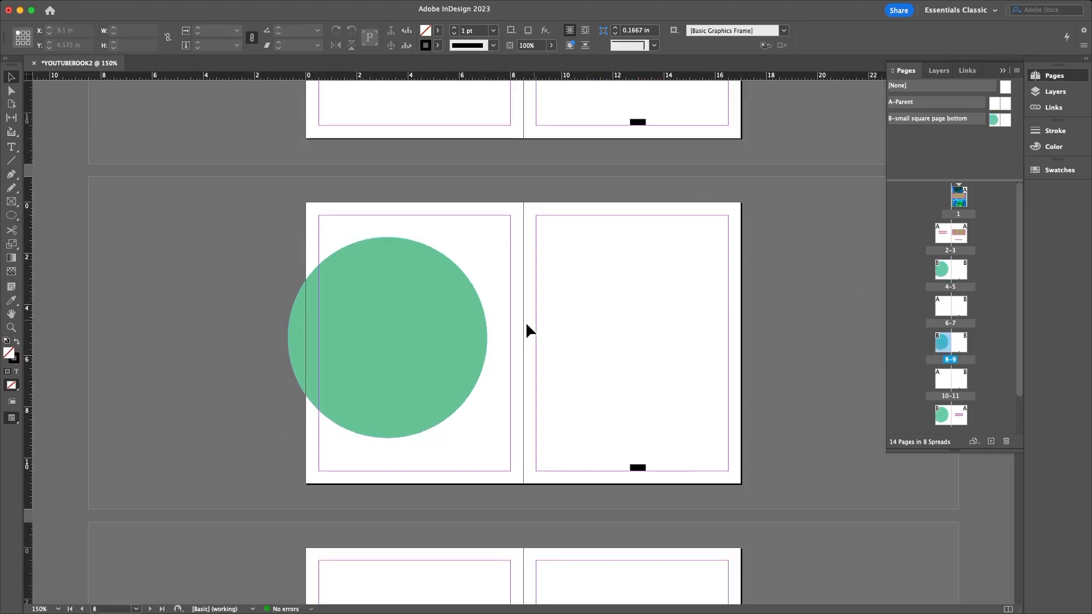
scroll(528, 326, "down", 10)
scroll(527, 326, "down", 3)
scroll(528, 327, "up", 20)
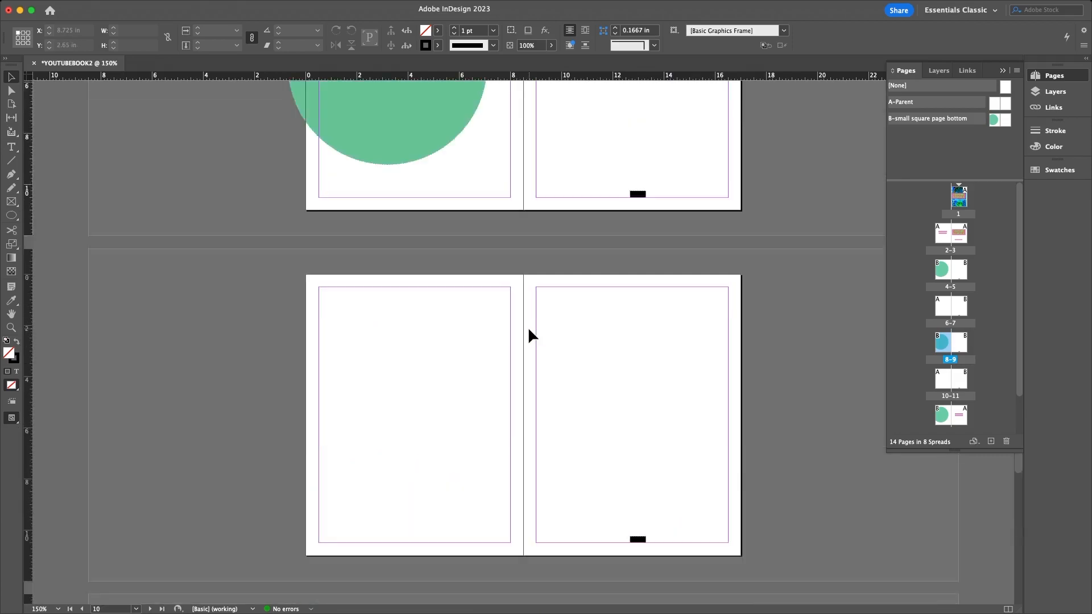
scroll(528, 327, "up", 6)
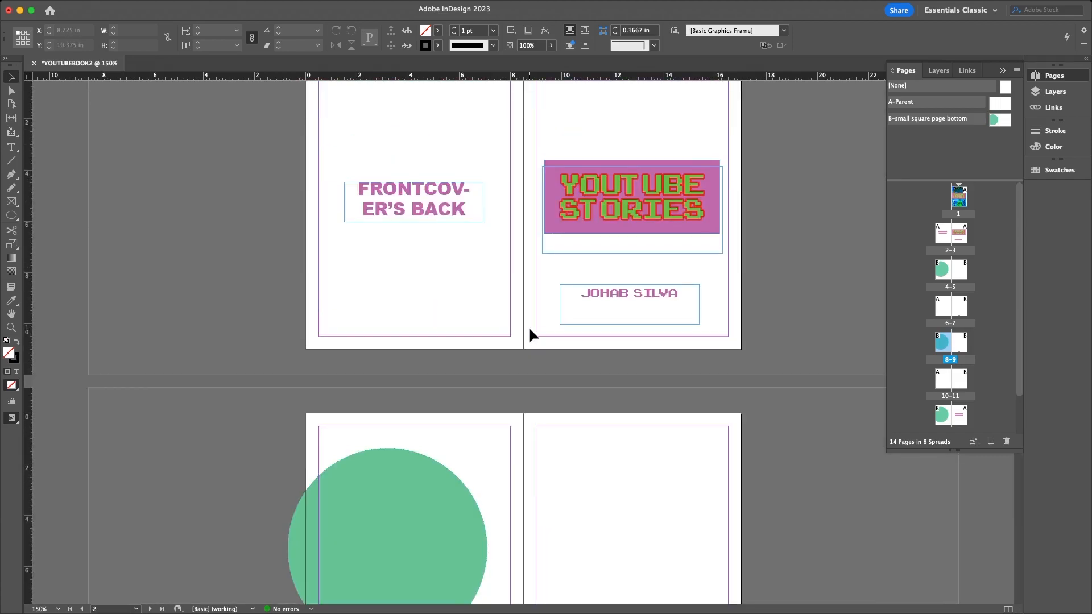
scroll(528, 325, "down", 10)
scroll(529, 328, "down", 15)
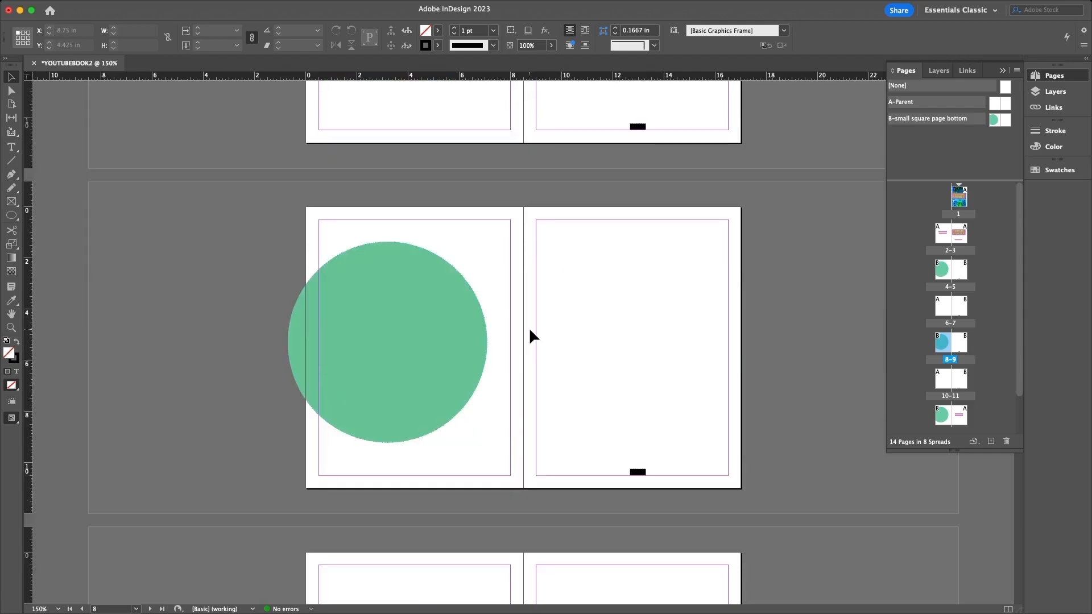
scroll(530, 329, "down", 10)
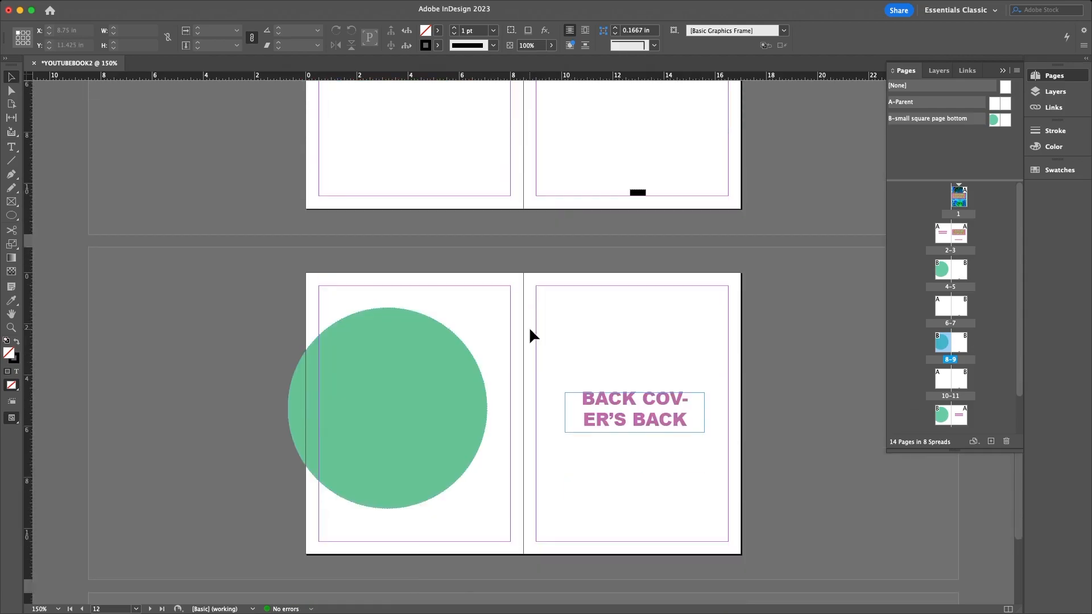
scroll(530, 328, "up", 20)
scroll(529, 326, "up", 12)
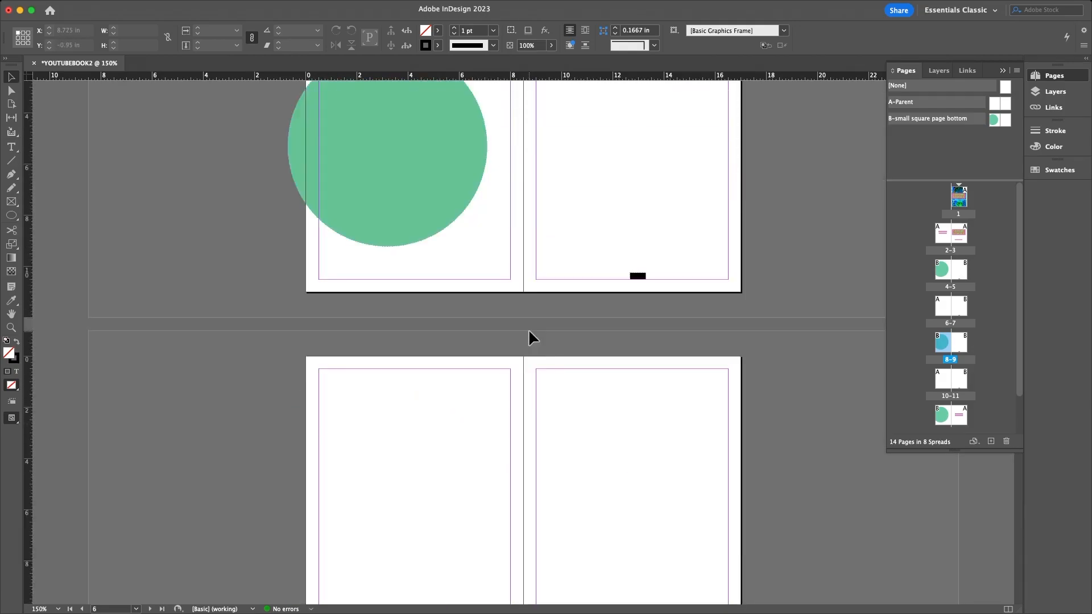
scroll(527, 327, "up", 2)
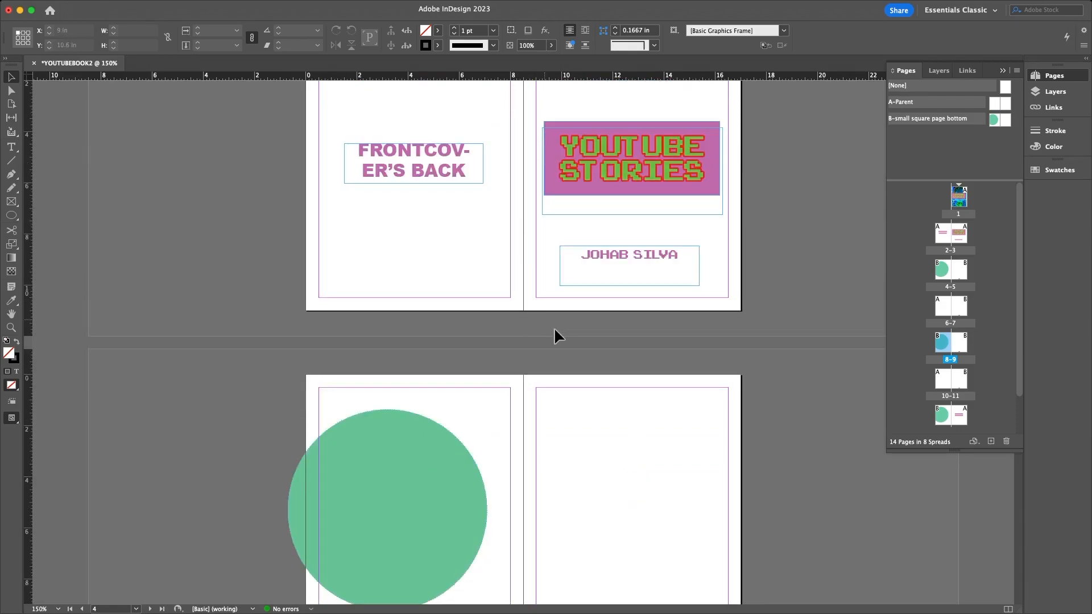
scroll(574, 324, "down", 2)
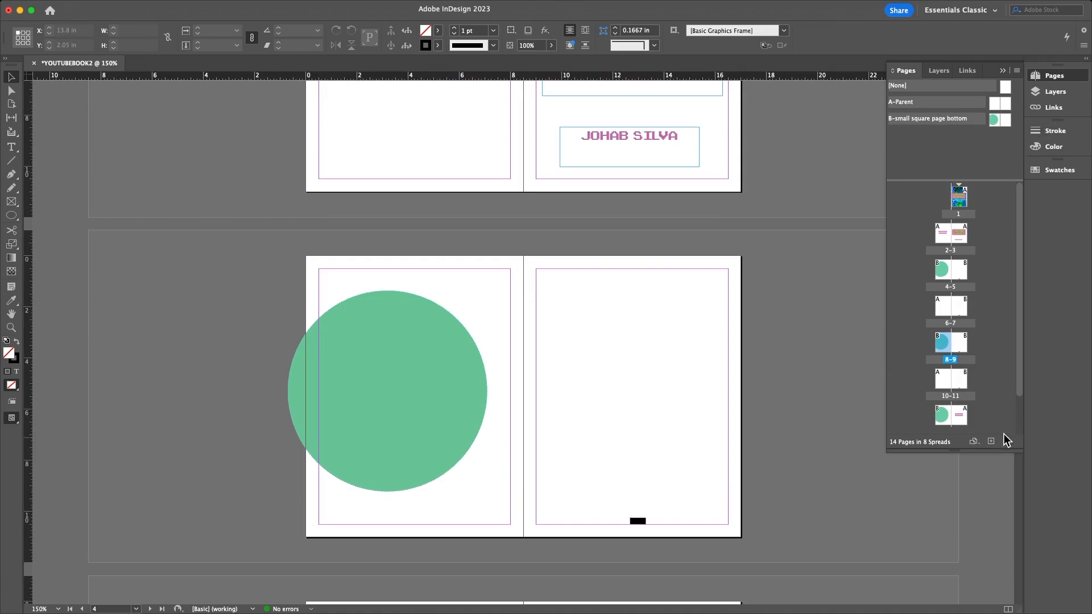
right_click(1003, 124)
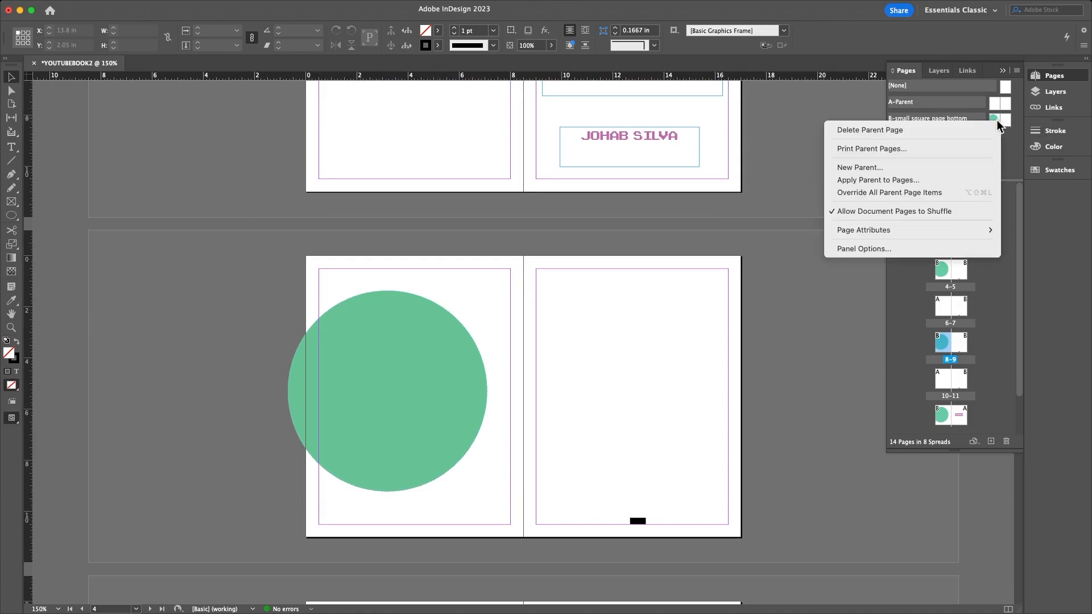
left_click(894, 169)
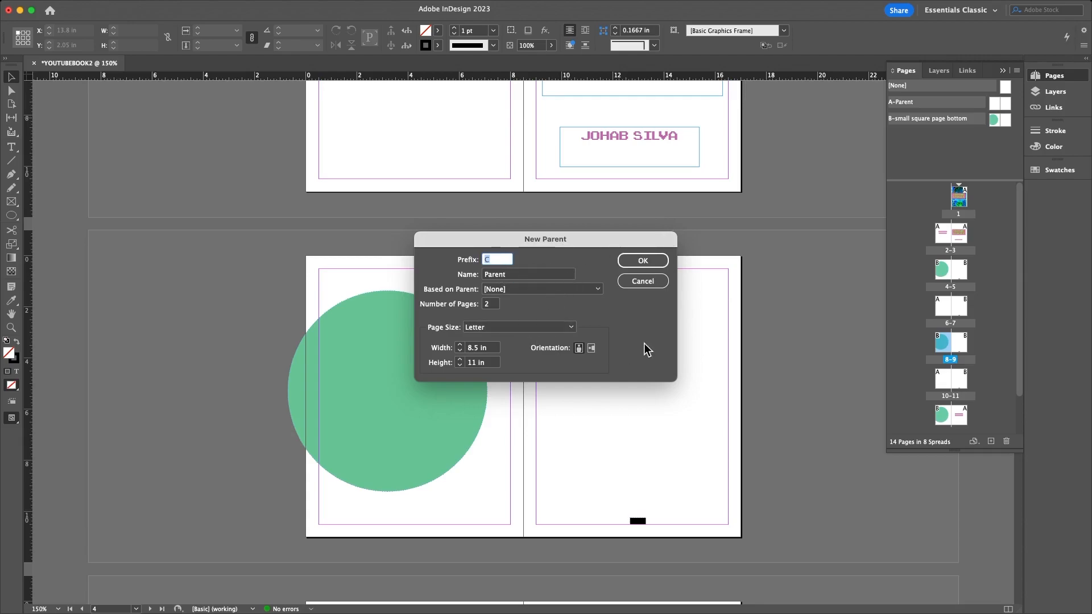
left_click(641, 282)
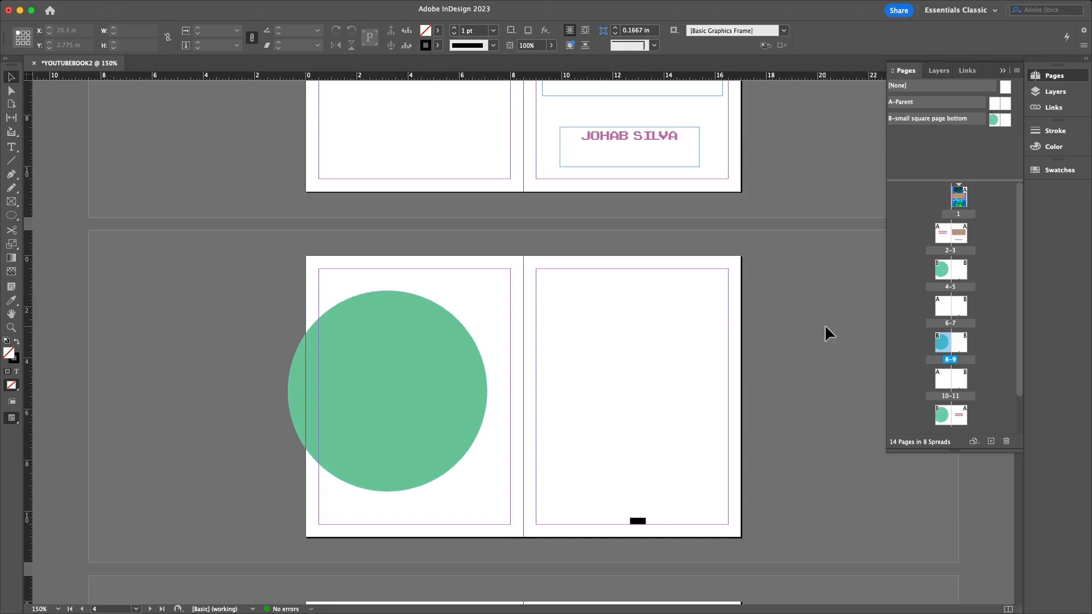
left_click(772, 294)
scroll(544, 329, "up", 15)
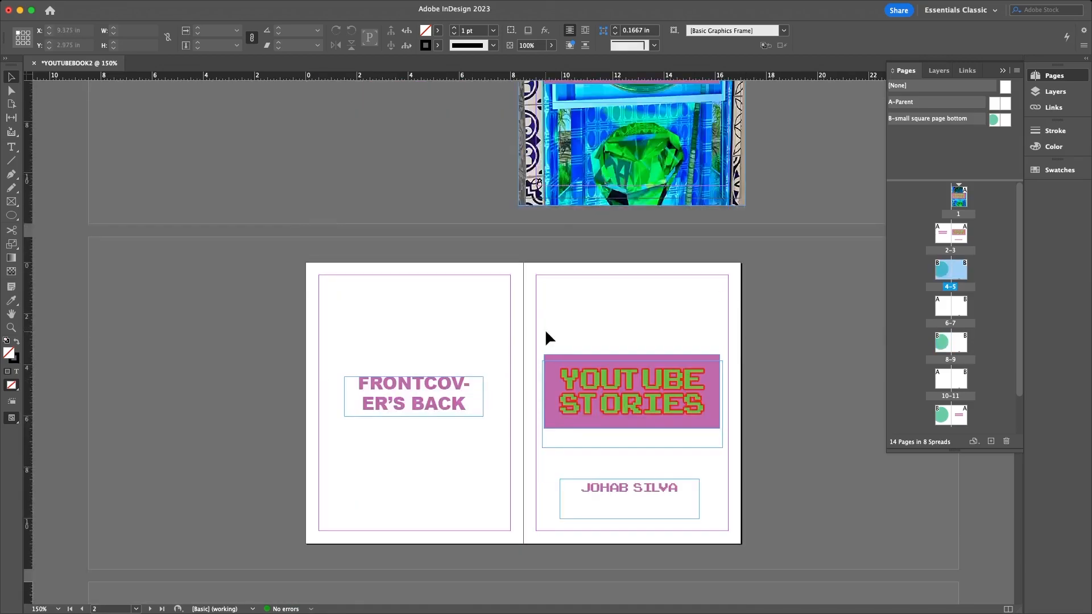
scroll(544, 328, "down", 12)
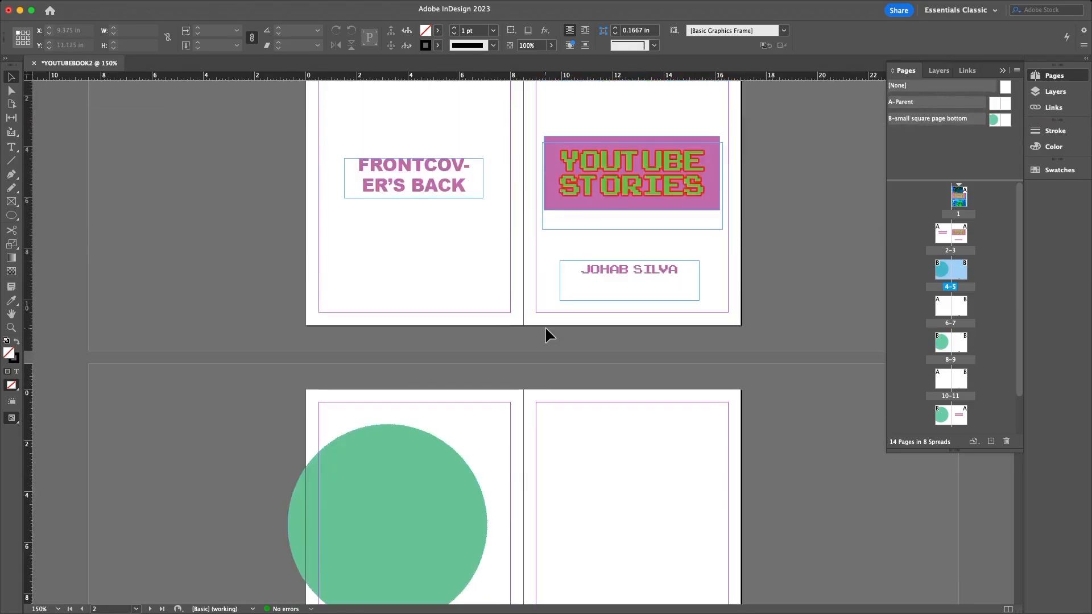
scroll(546, 330, "down", 4)
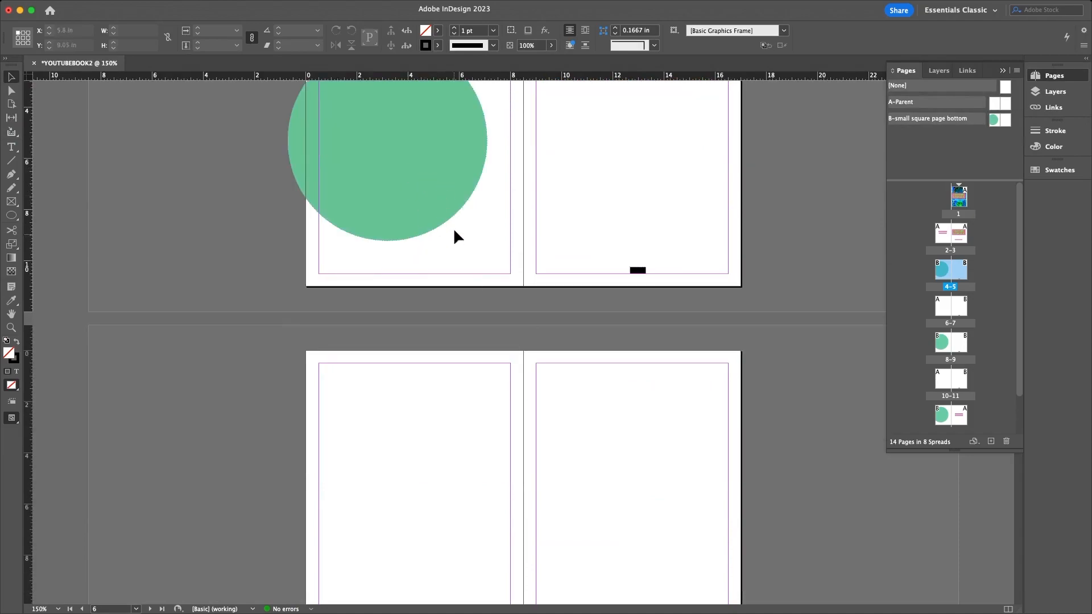
scroll(410, 294, "down", 10)
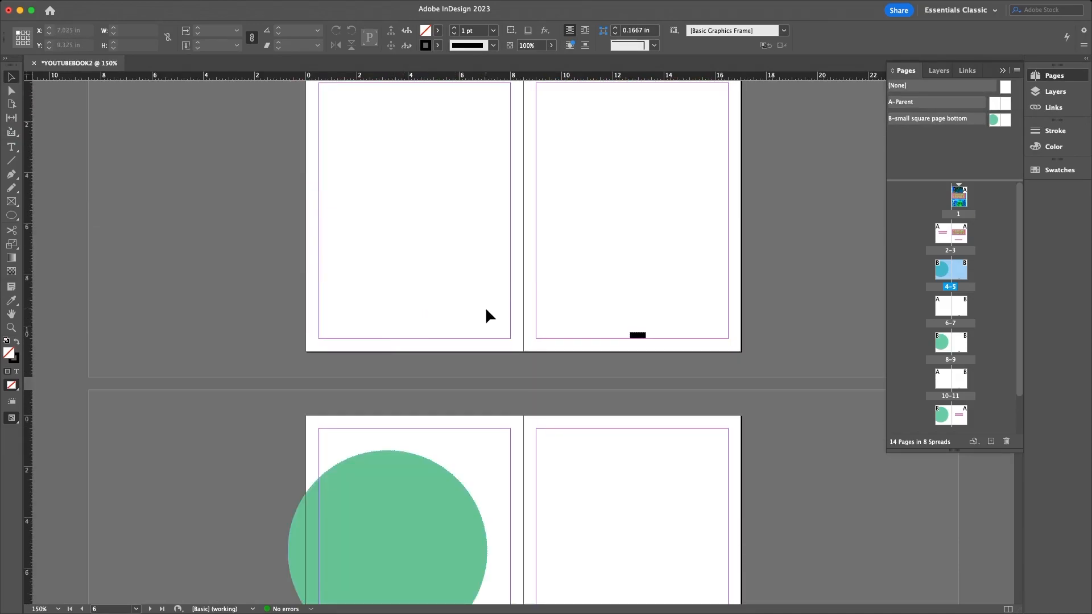
scroll(487, 311, "down", 9)
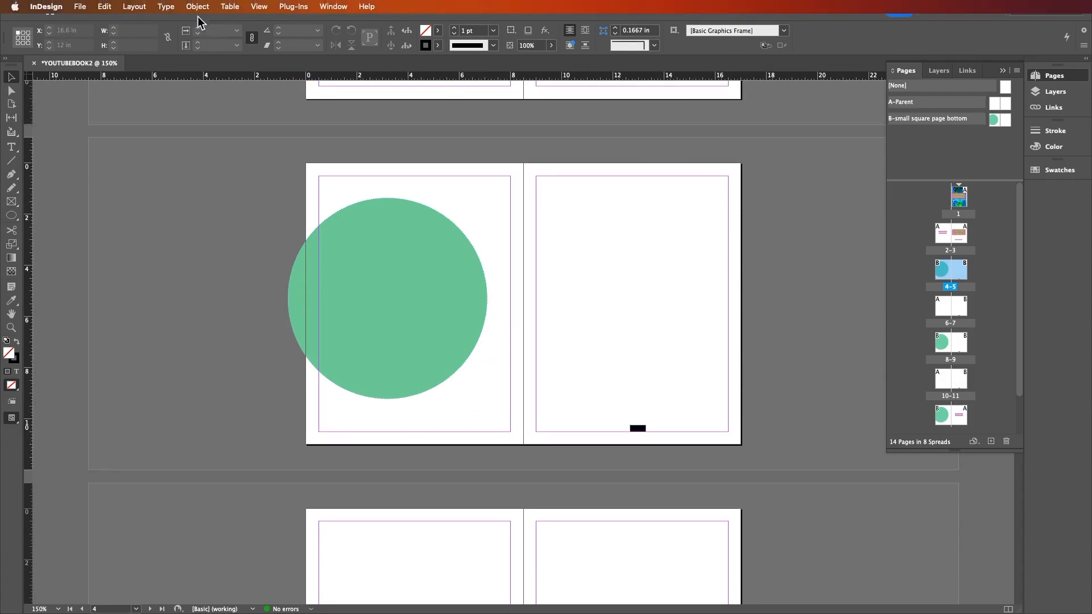
left_click(171, 7)
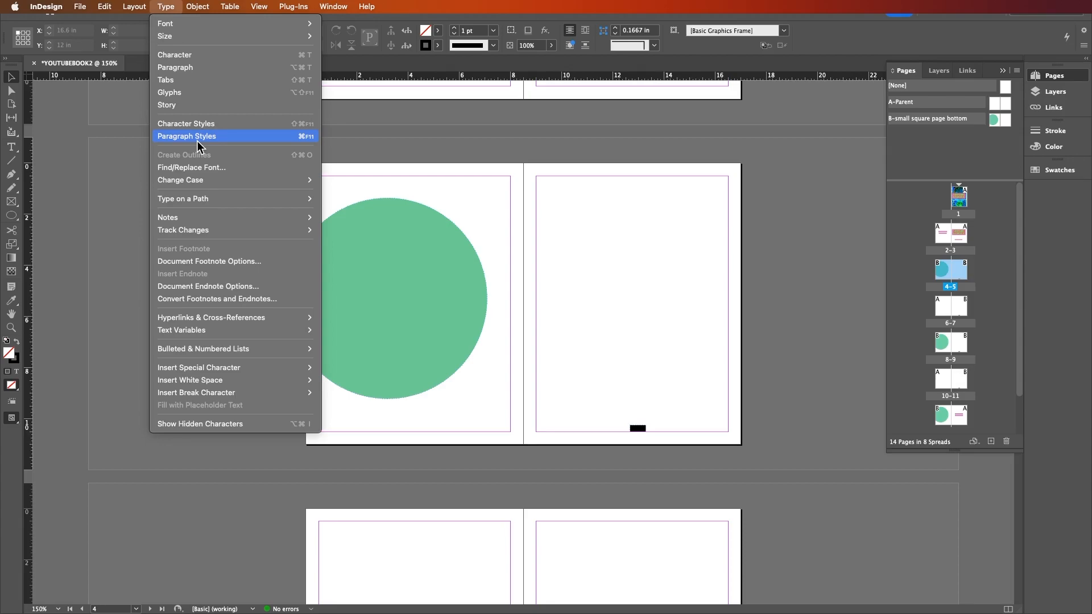
left_click(338, 132)
scroll(361, 163, "up", 12)
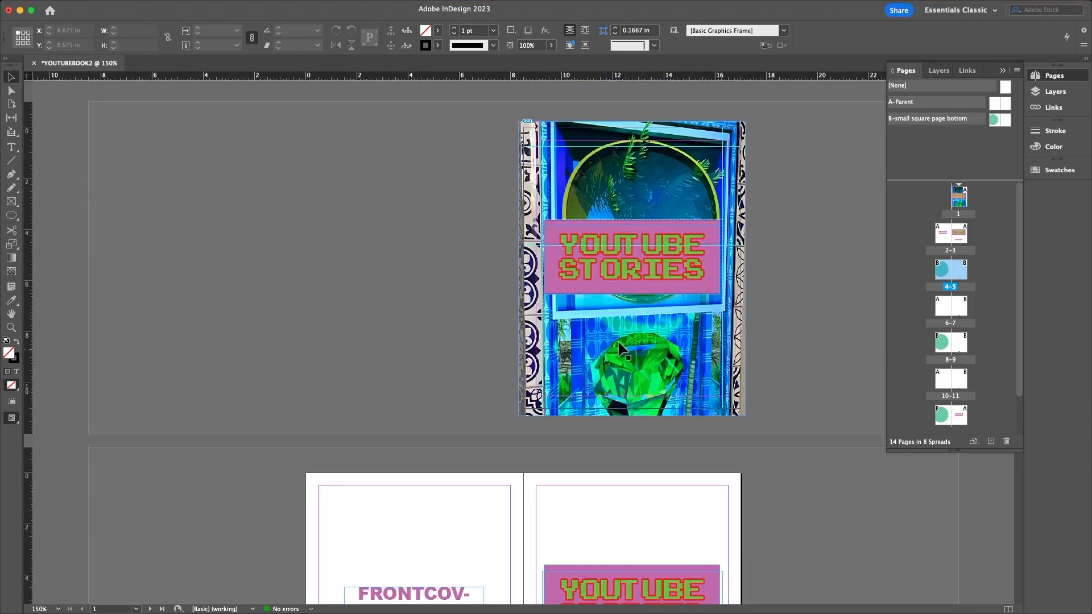
scroll(444, 364, "down", 8)
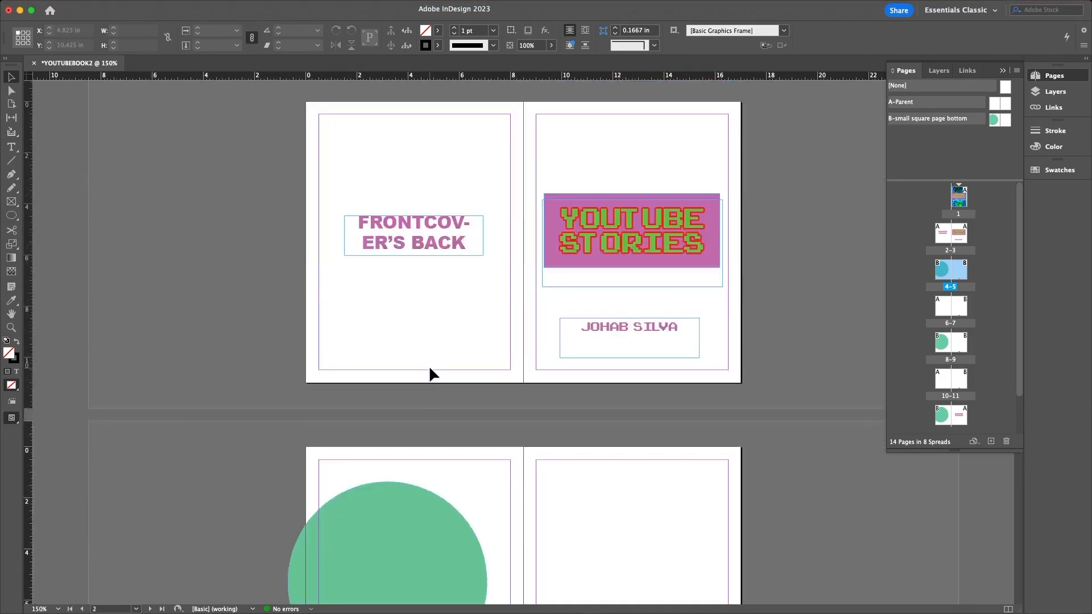
scroll(458, 359, "down", 4)
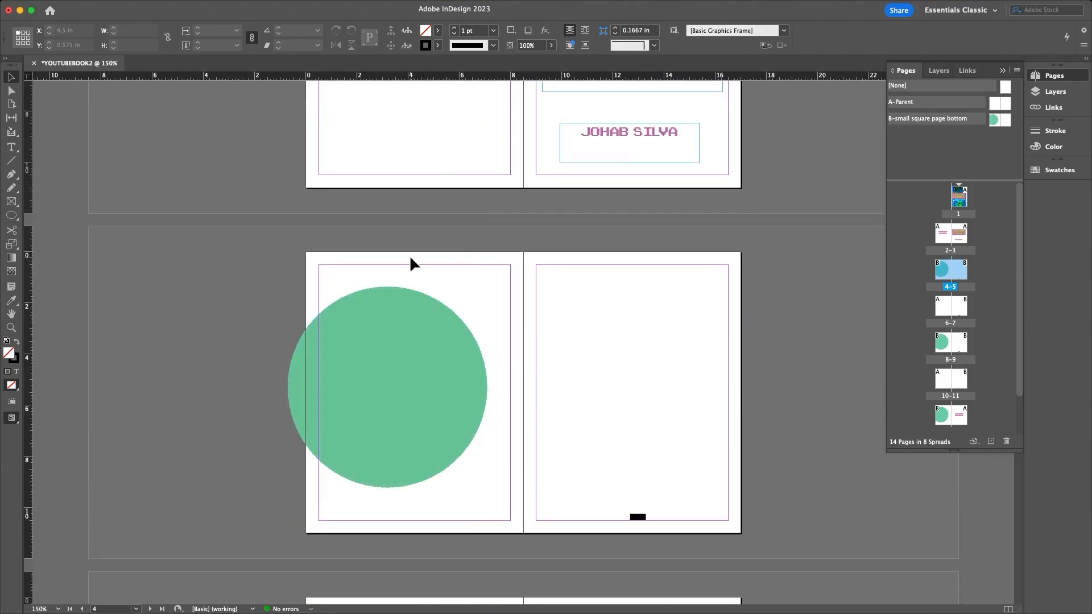
scroll(495, 289, "up", 3)
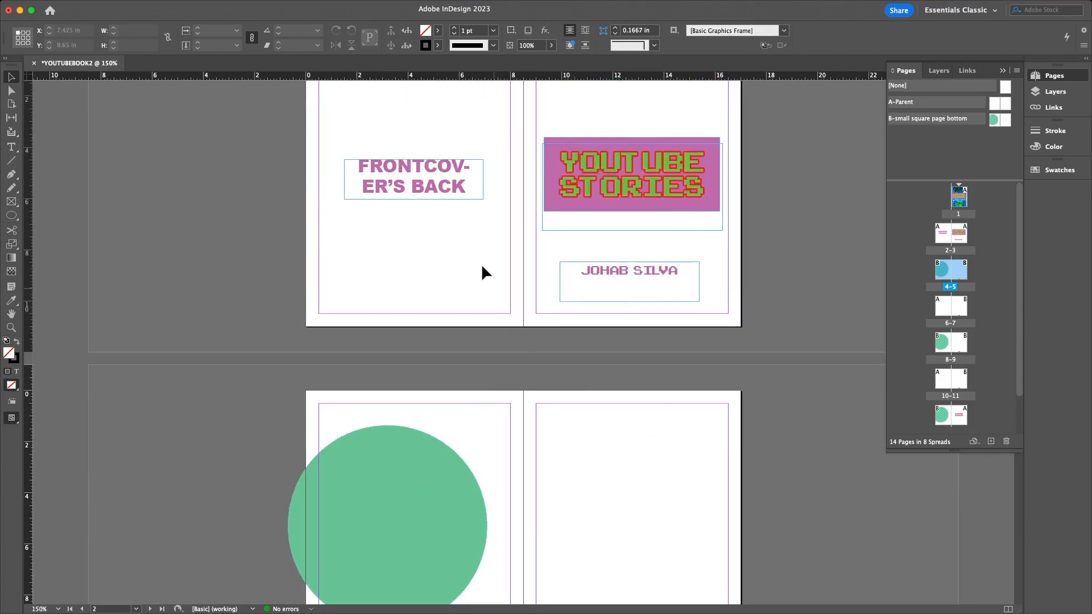
mouse_move(239, 2)
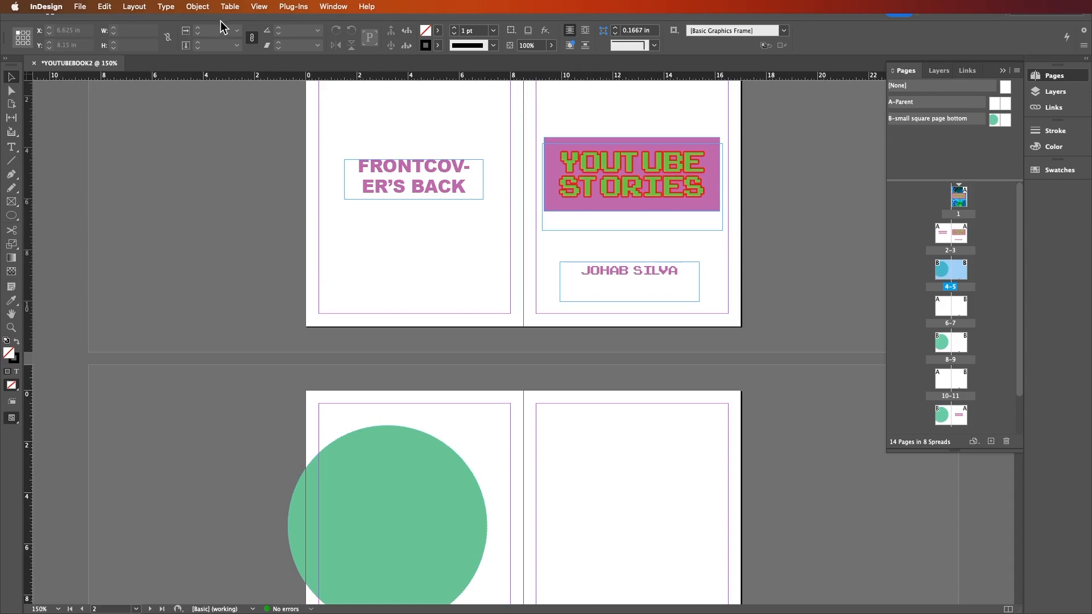
- Browse the Layers and Links panels, return to Pages, then open the Type menu
left_click(991, 161)
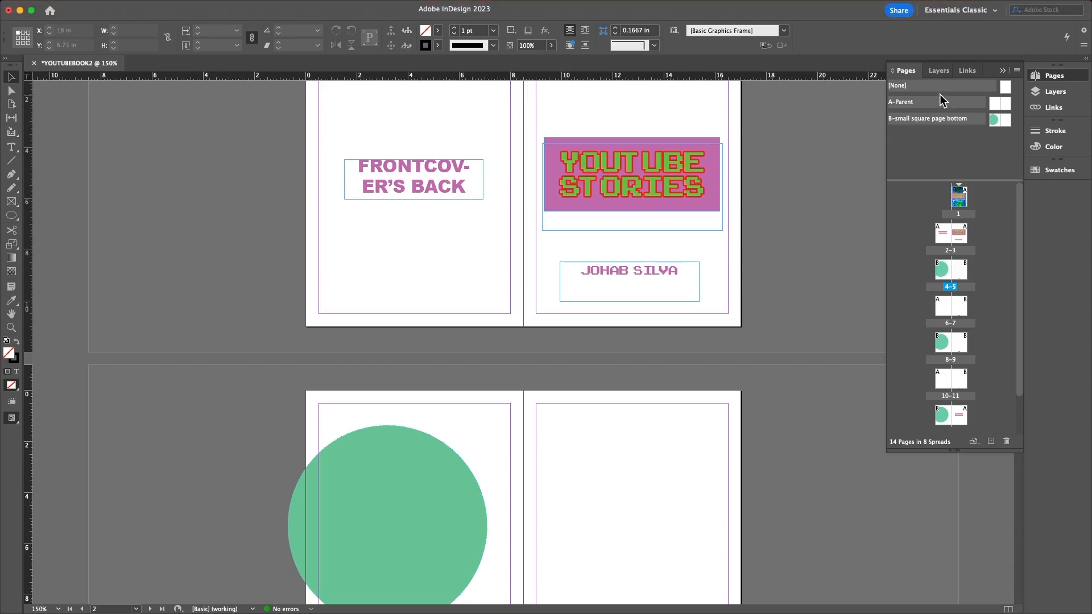
left_click(941, 71)
left_click(969, 72)
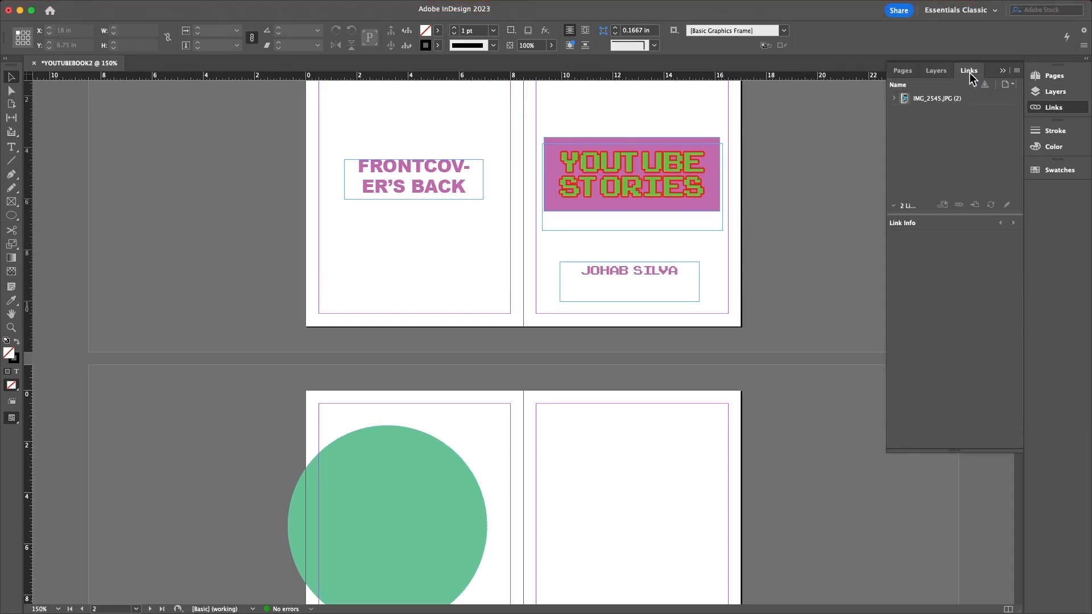
left_click(904, 72)
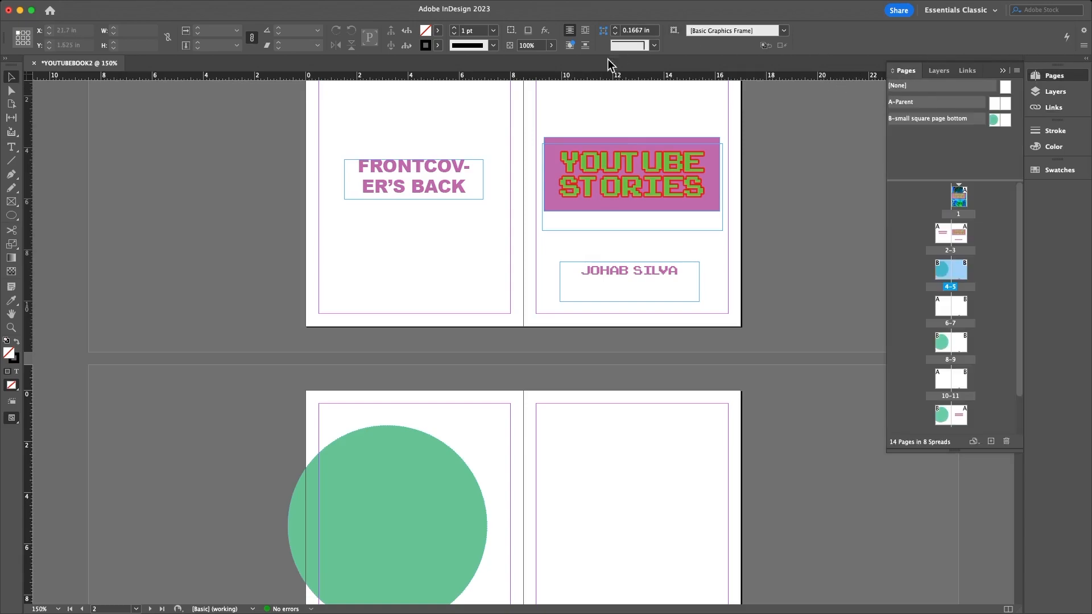
left_click(165, 6)
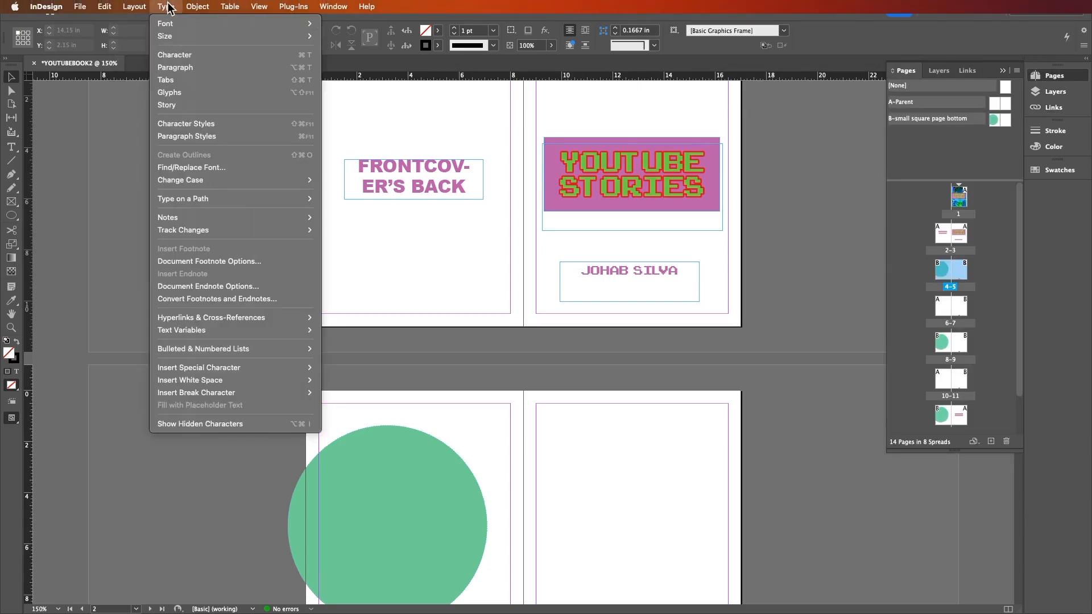
- Open Type > Paragraph Styles and float its panel off the dock
left_click(199, 137)
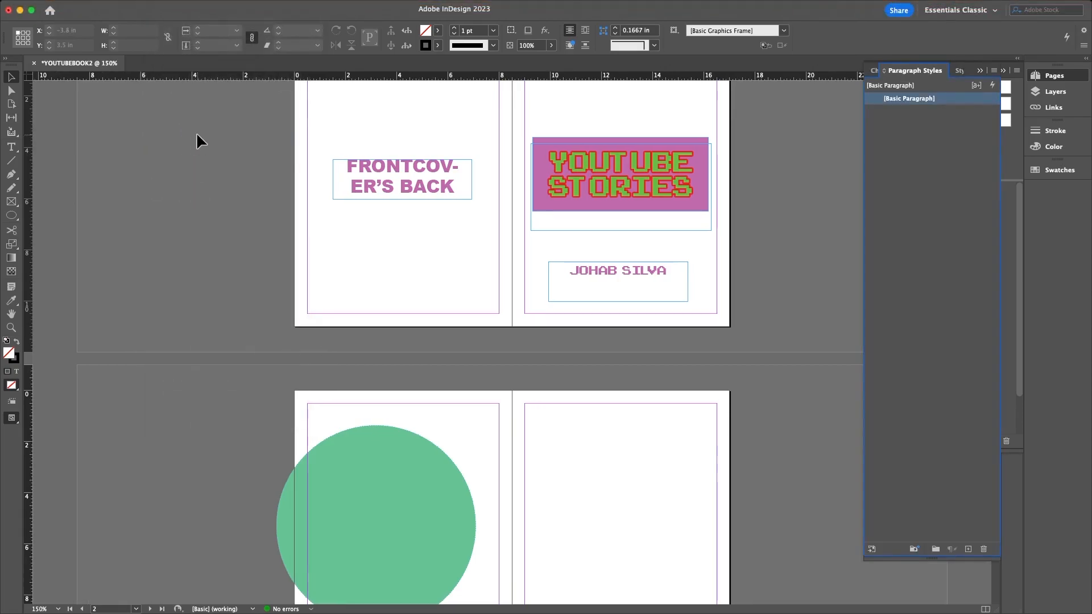
left_click_drag(909, 72, 99, 102)
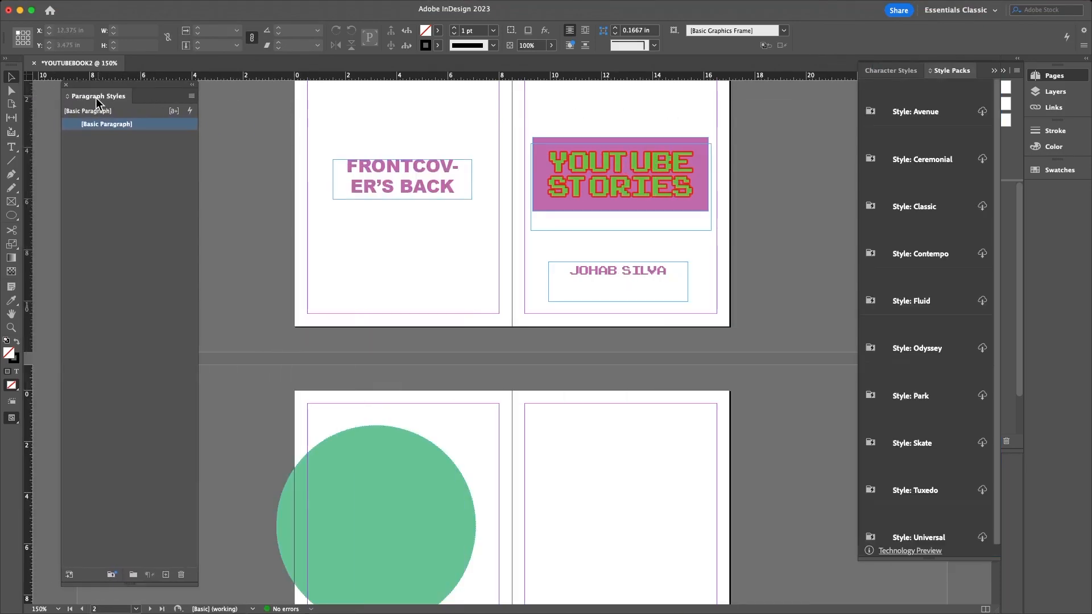
left_click(901, 71)
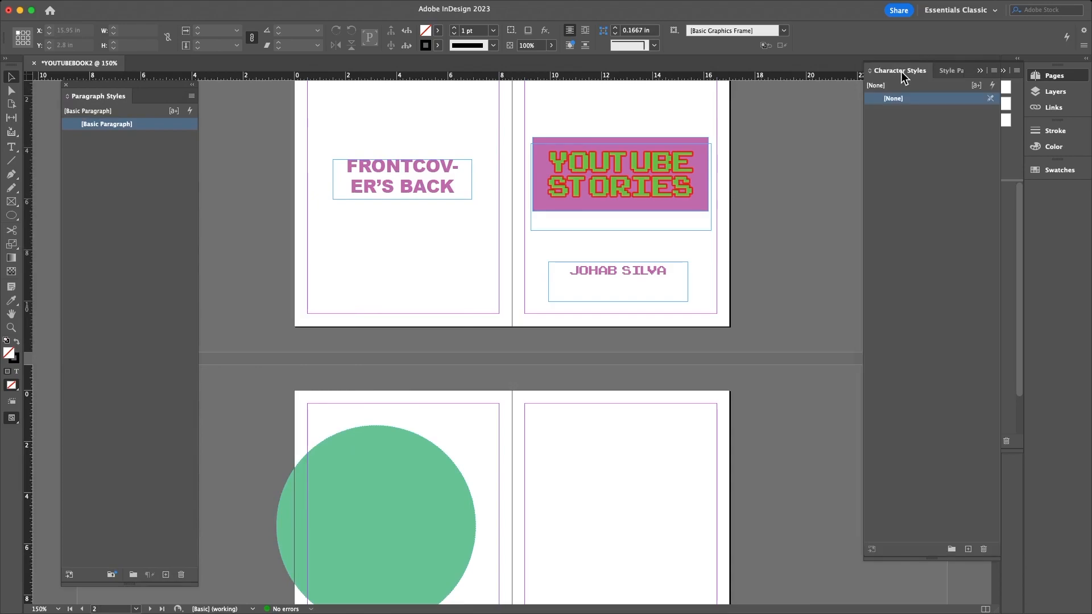
left_click(963, 73)
left_click(979, 69)
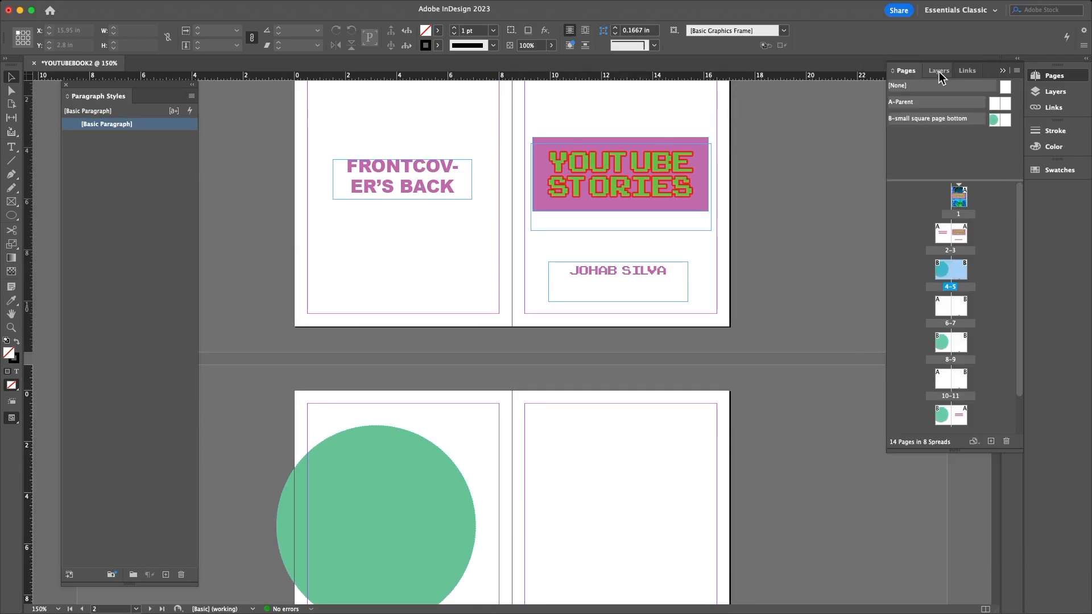
- Float the Pages panel, move it right, and enlarge it to show all 14 pages
left_click(1053, 78)
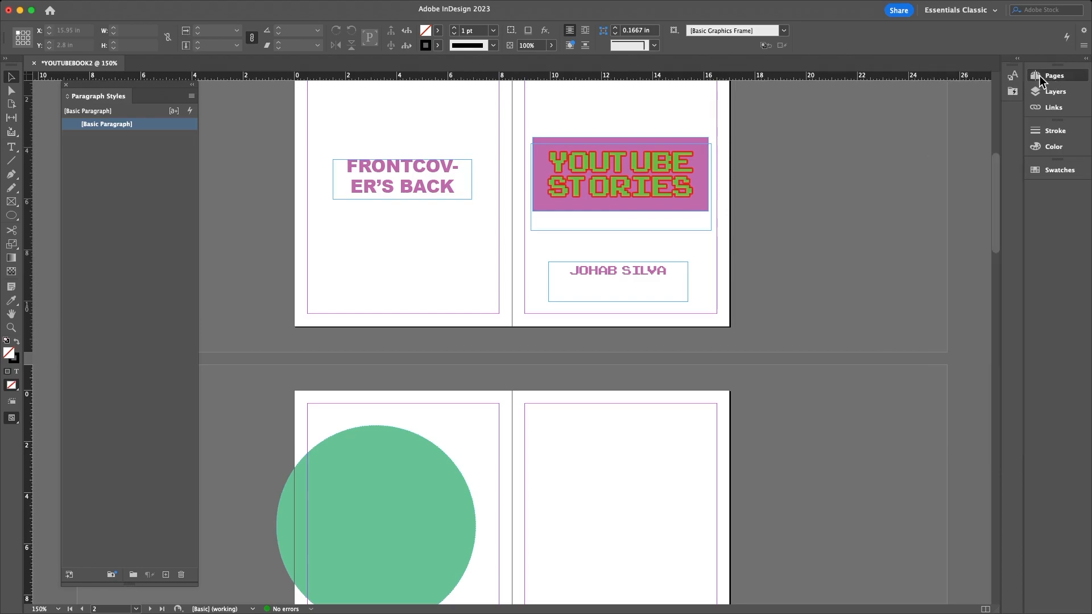
left_click(1053, 78)
left_click_drag(906, 71, 763, 98)
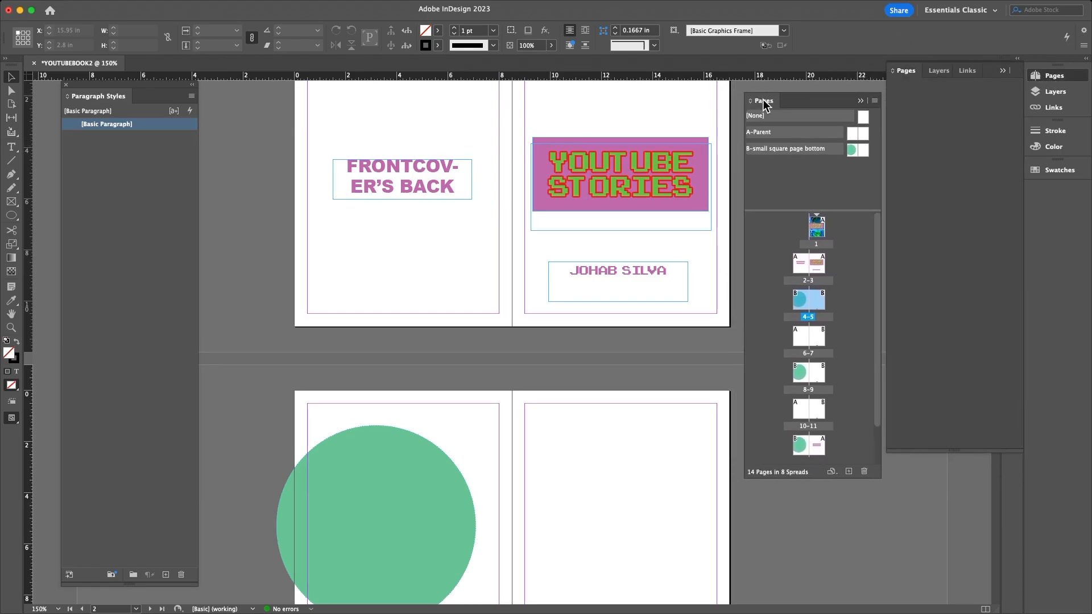
left_click(1002, 70)
left_click_drag(824, 87, 906, 90)
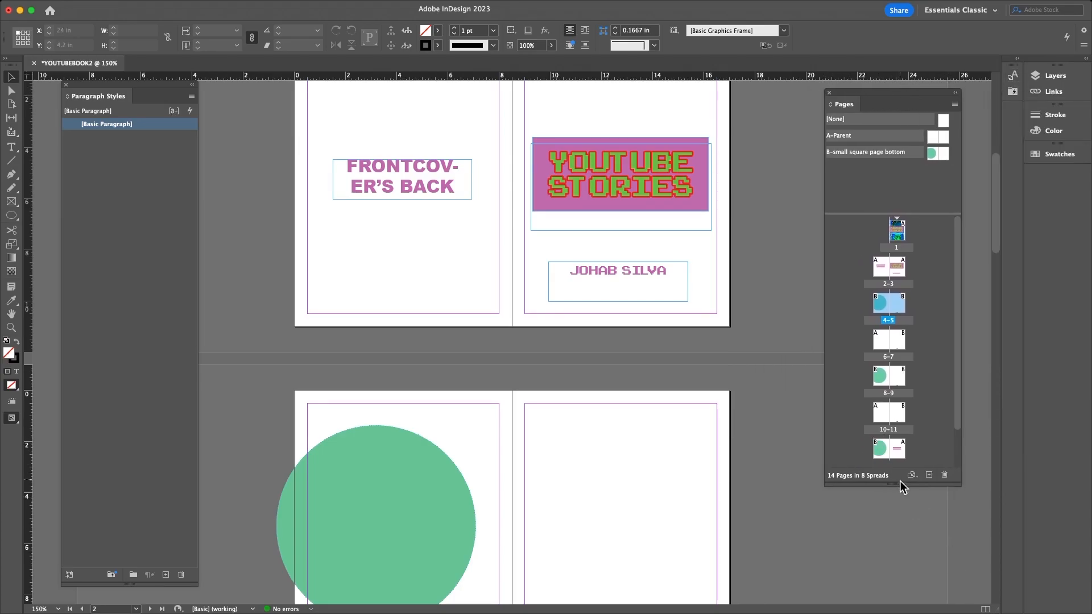
left_click_drag(897, 485, 899, 587)
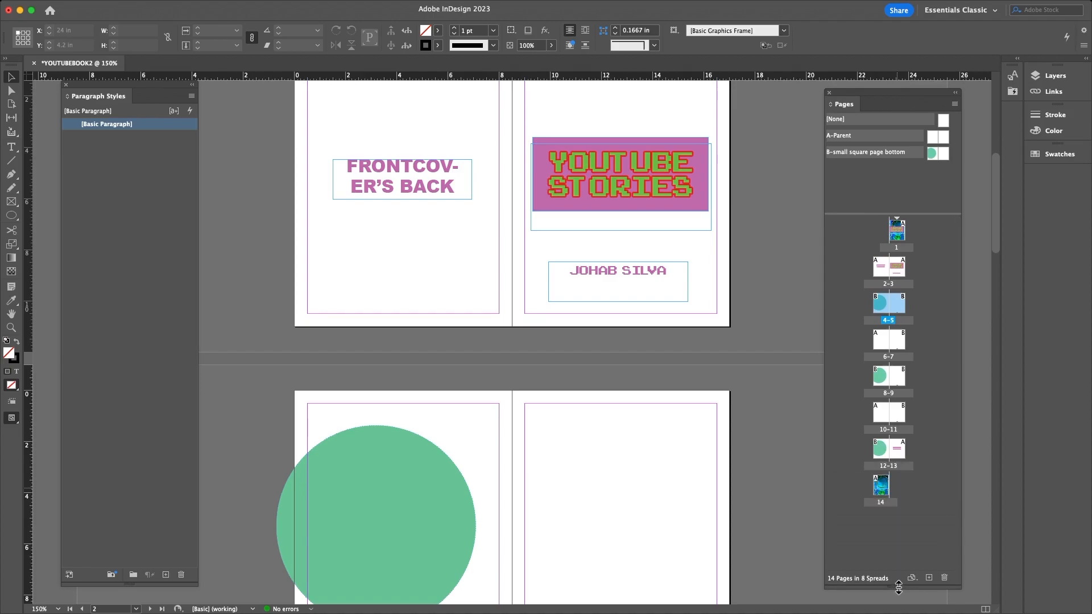
mouse_move(83, 87)
left_mouse_down()
mouse_move(104, 90)
mouse_move(93, 94)
left_mouse_up()
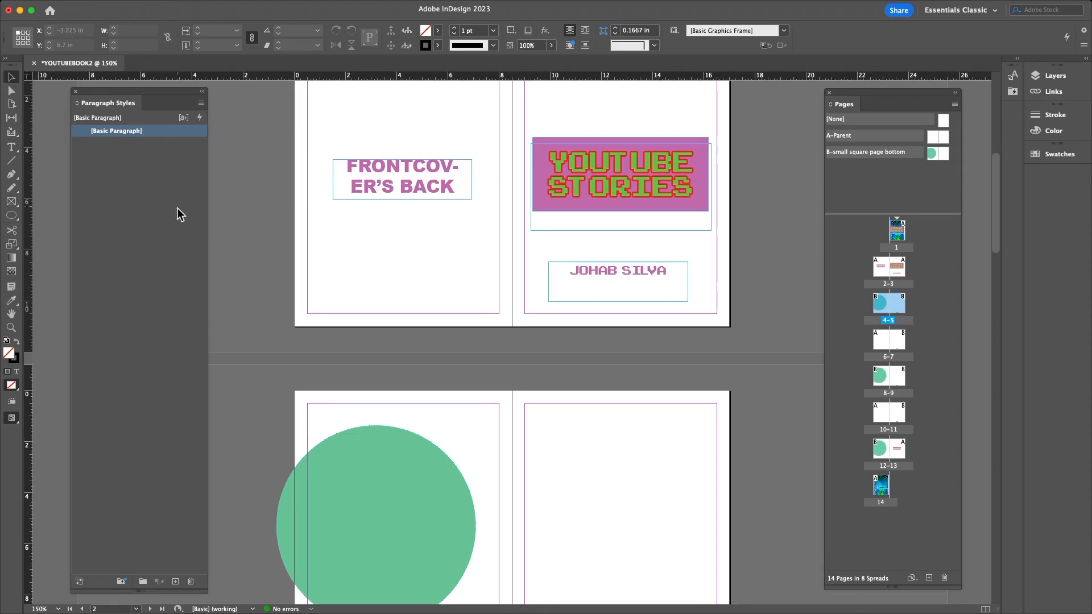
scroll(529, 370, "down", 6)
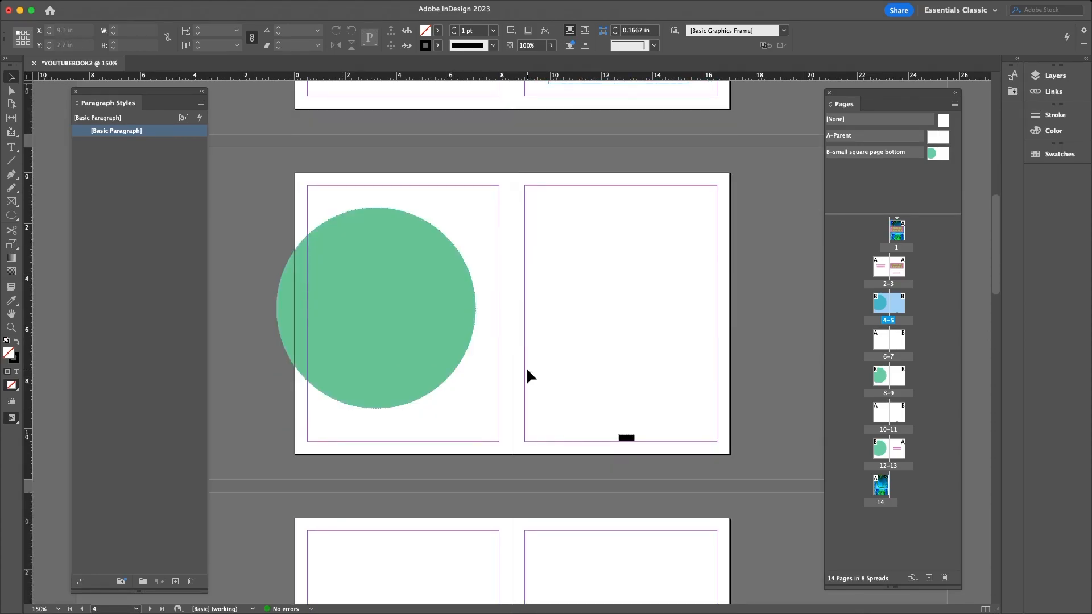
scroll(515, 355, "up", 6)
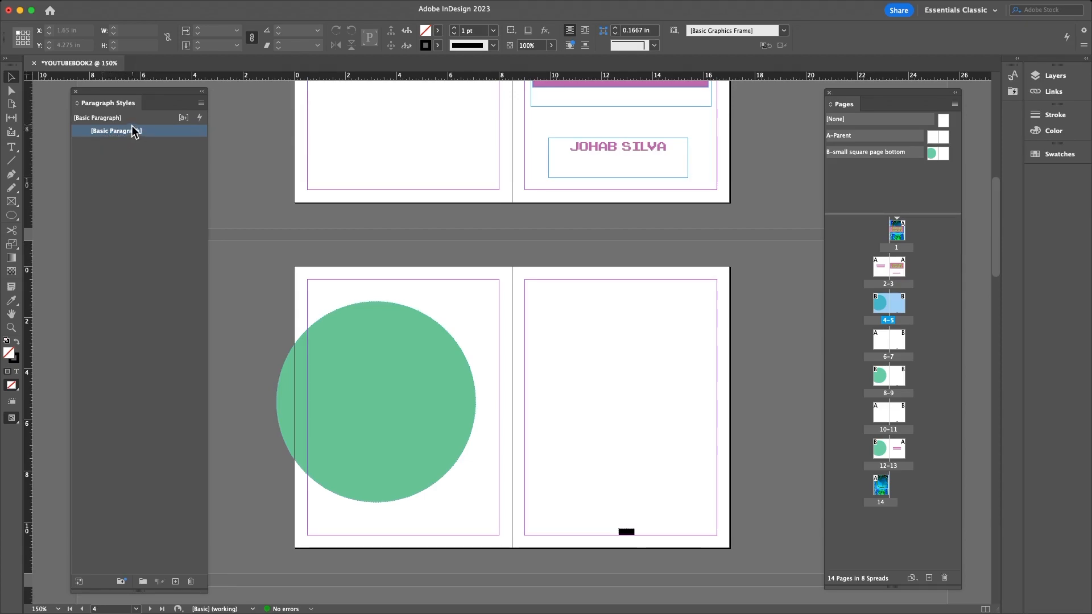
- Draw a text frame across page 4's margins and paste the Immersive Media article into it
left_click(12, 147)
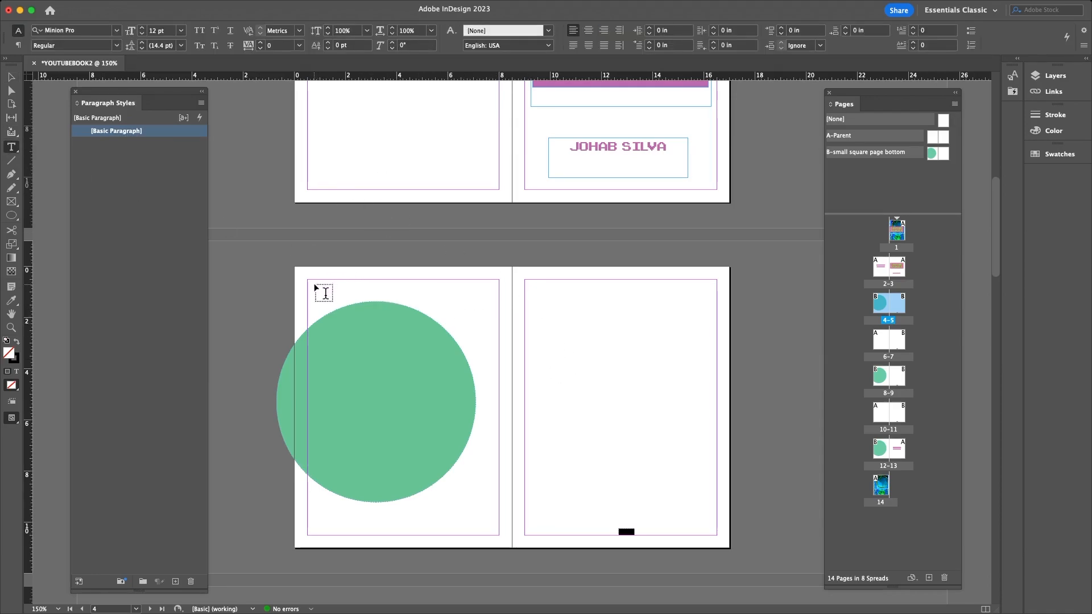
left_click_drag(307, 280, 499, 535)
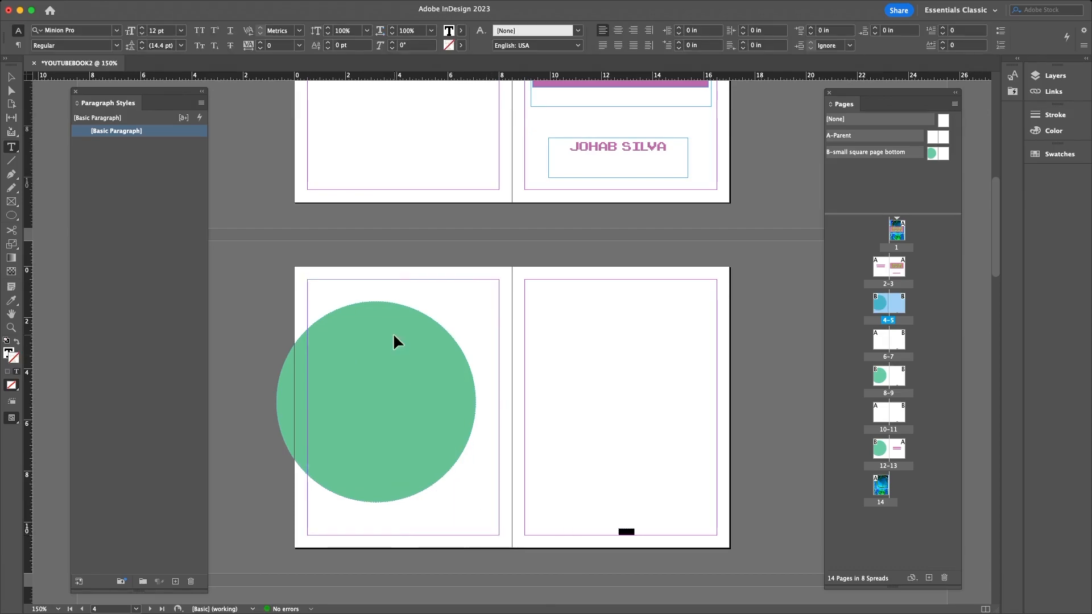
key("super+v")
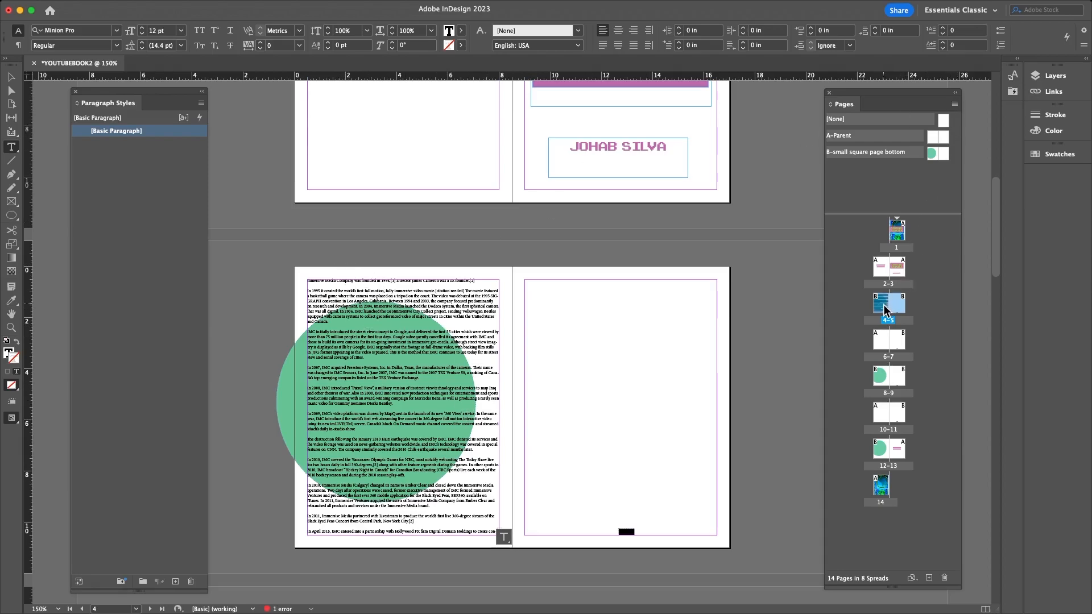
double_click(883, 307)
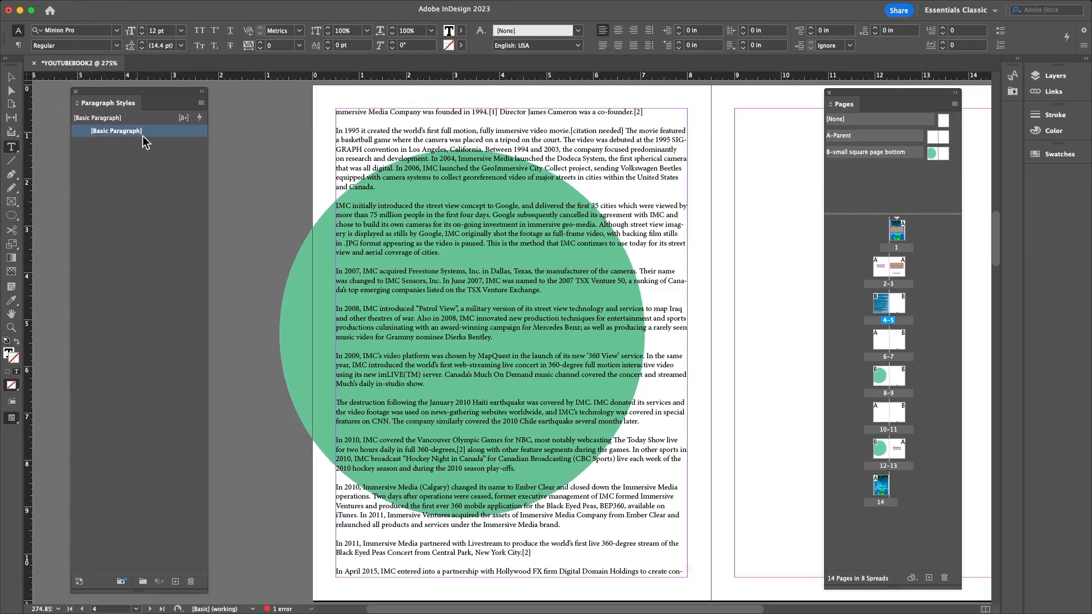
double_click(117, 132)
left_click_drag(583, 117, 322, 147)
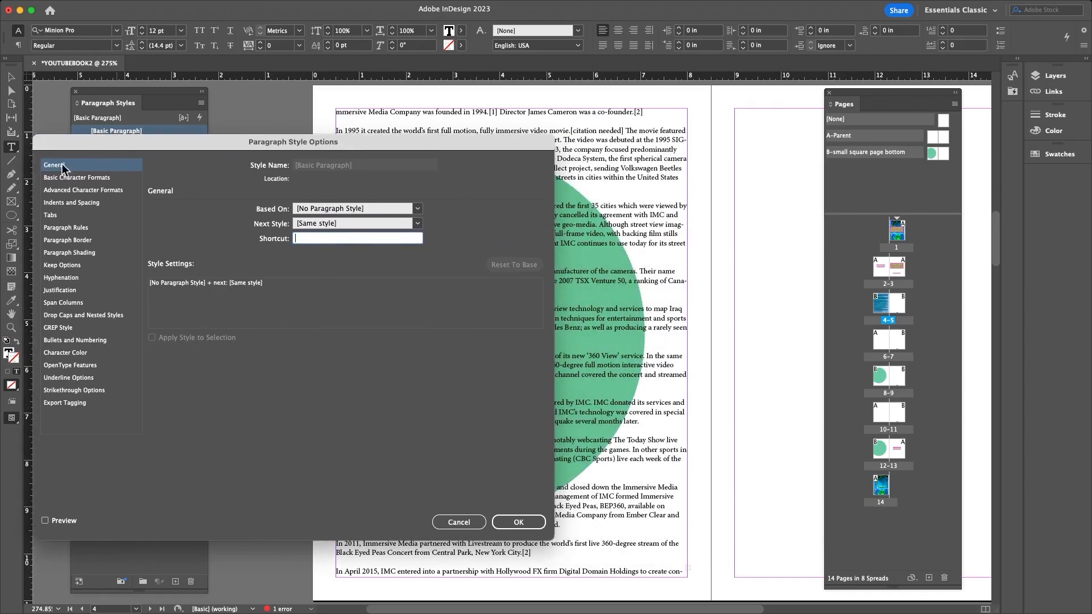
left_click_drag(125, 151, 792, 144)
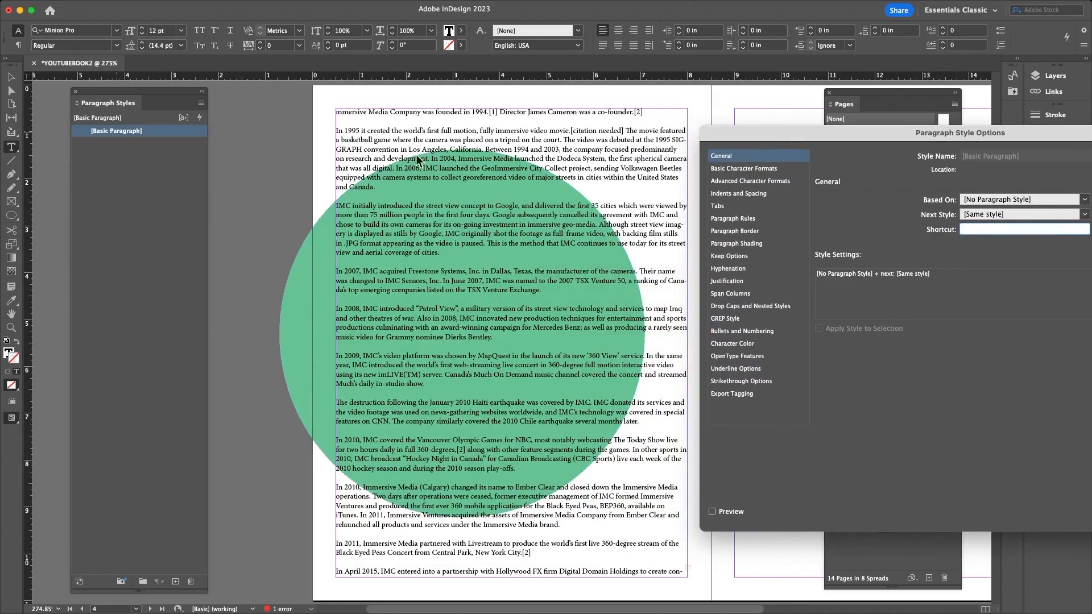
left_click_drag(822, 137, 685, 108)
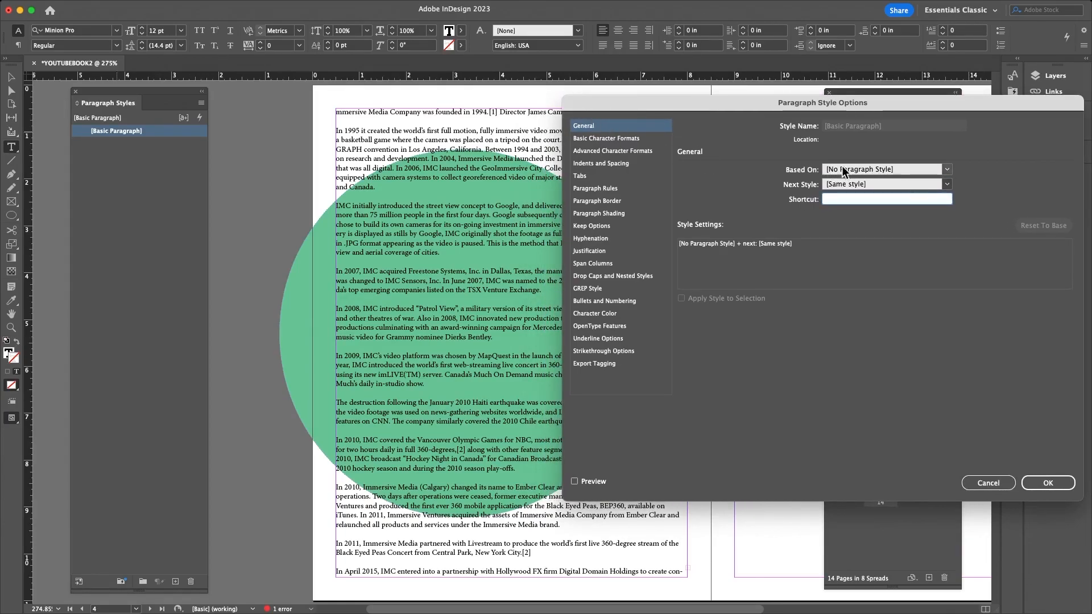
left_click(947, 169)
left_click(975, 172)
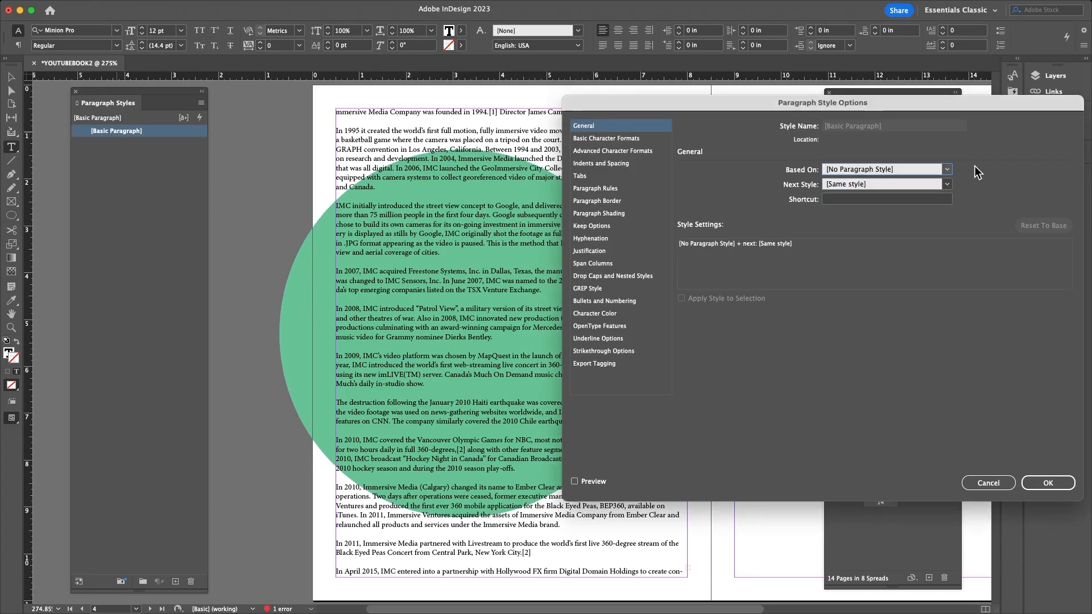
left_click(608, 136)
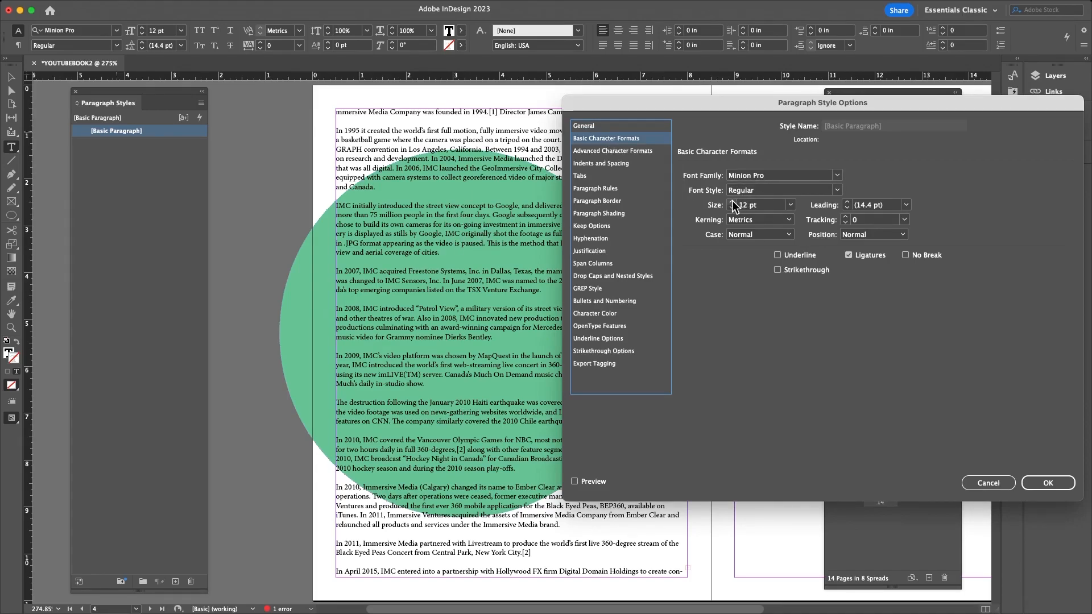
left_click(612, 152)
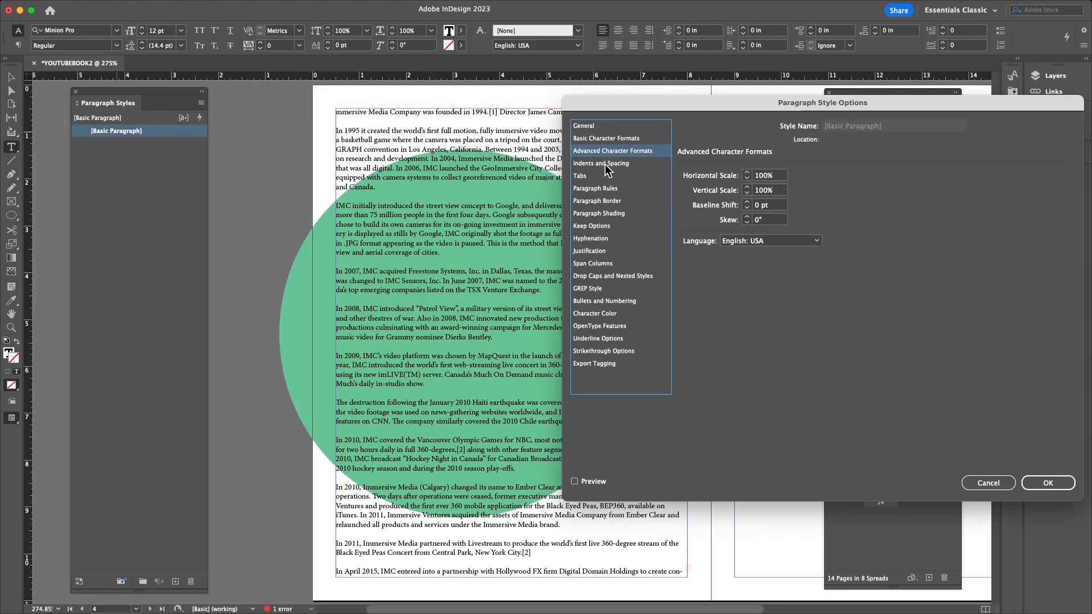
left_click(606, 165)
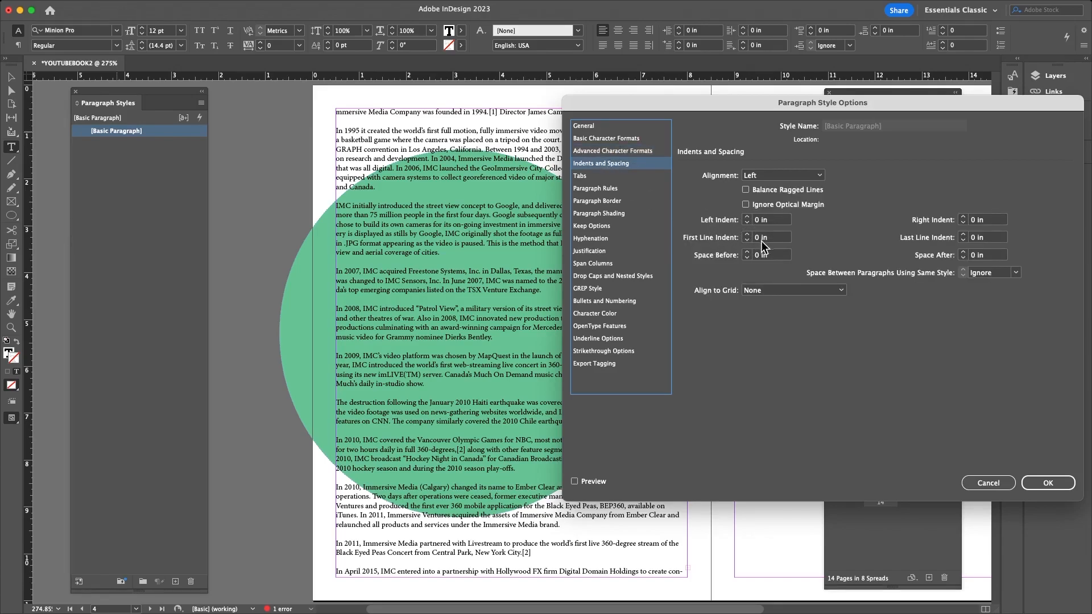
left_click(589, 190)
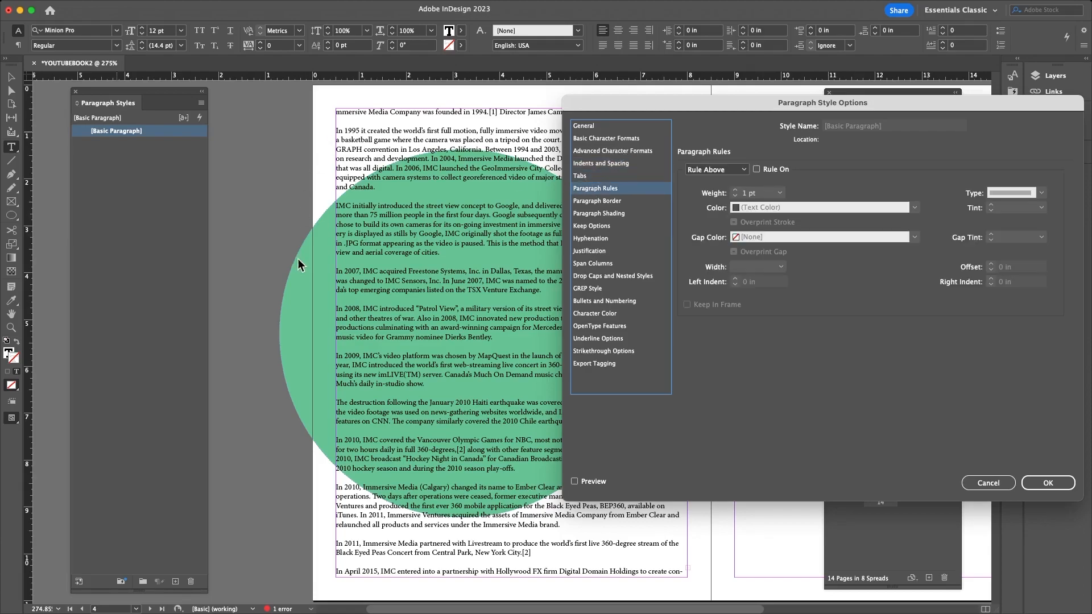
left_click(602, 200)
left_click(599, 214)
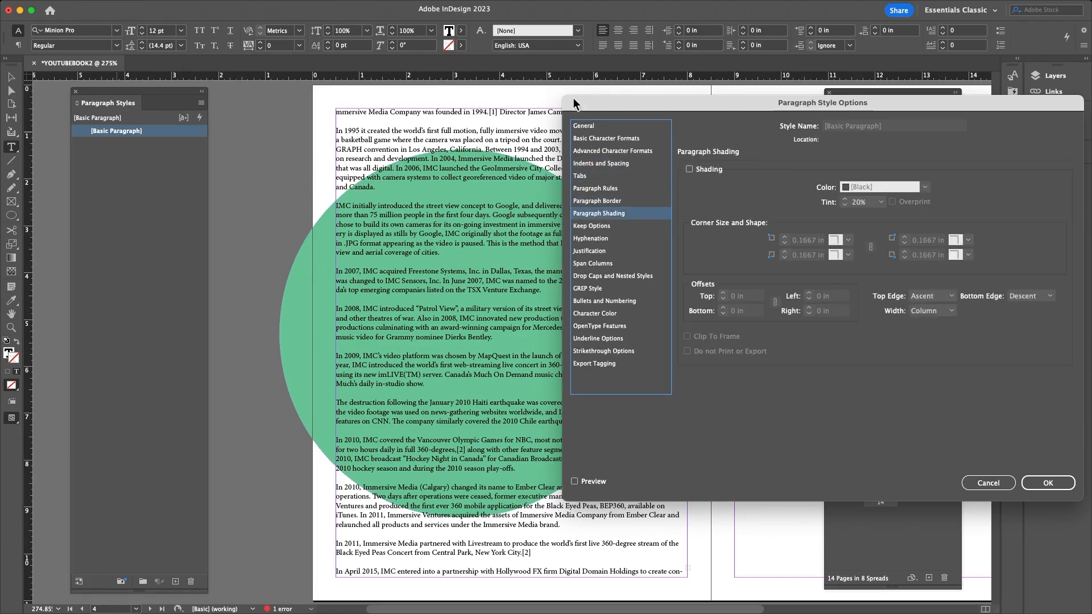
left_click(989, 483)
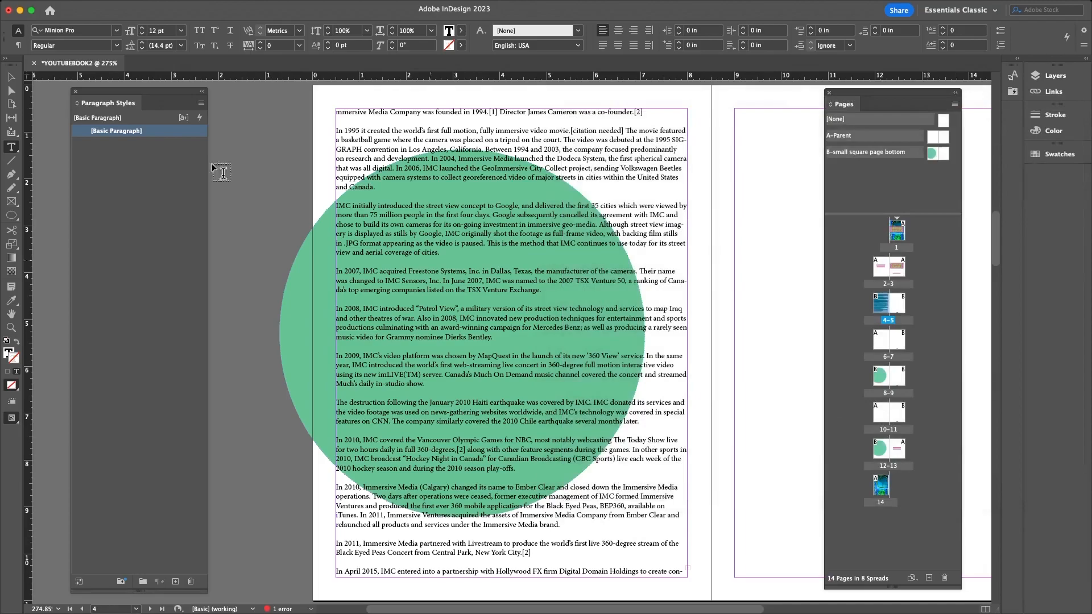
double_click(120, 132)
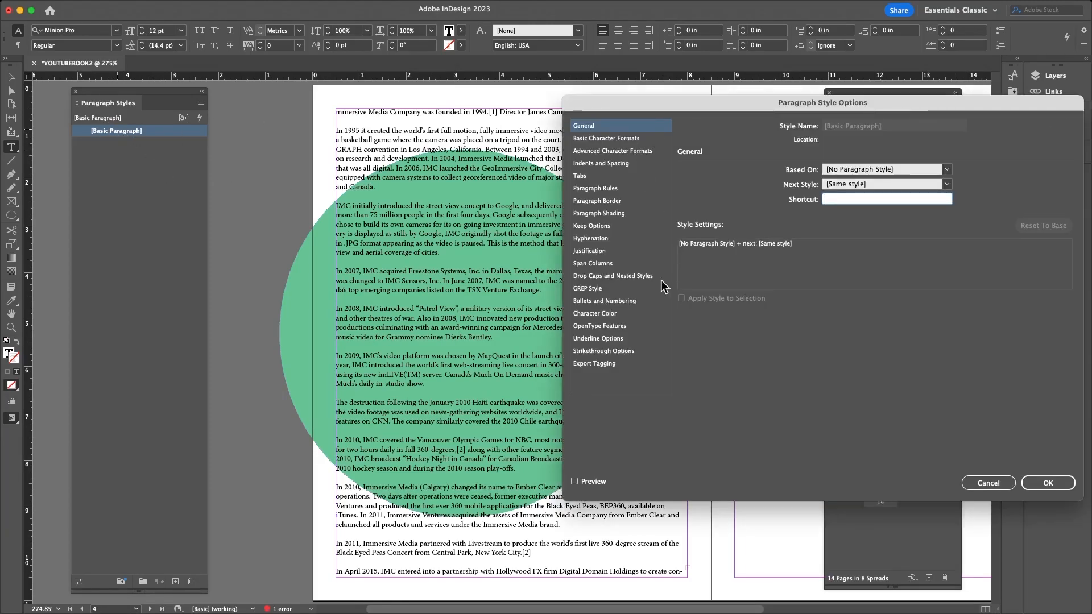
left_click(590, 302)
left_click(599, 188)
left_click(607, 151)
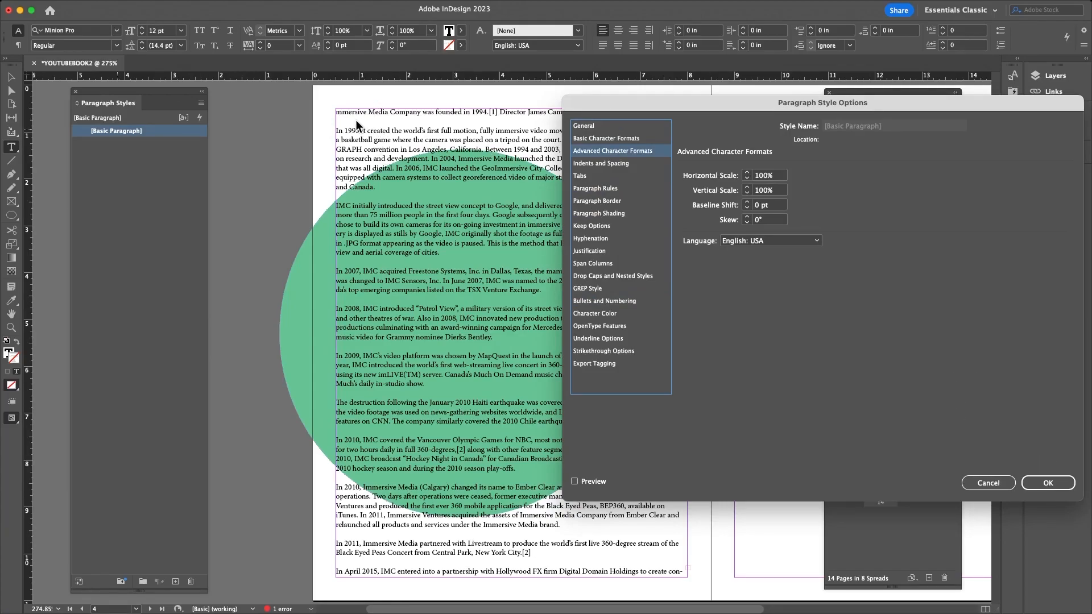
left_click(989, 483)
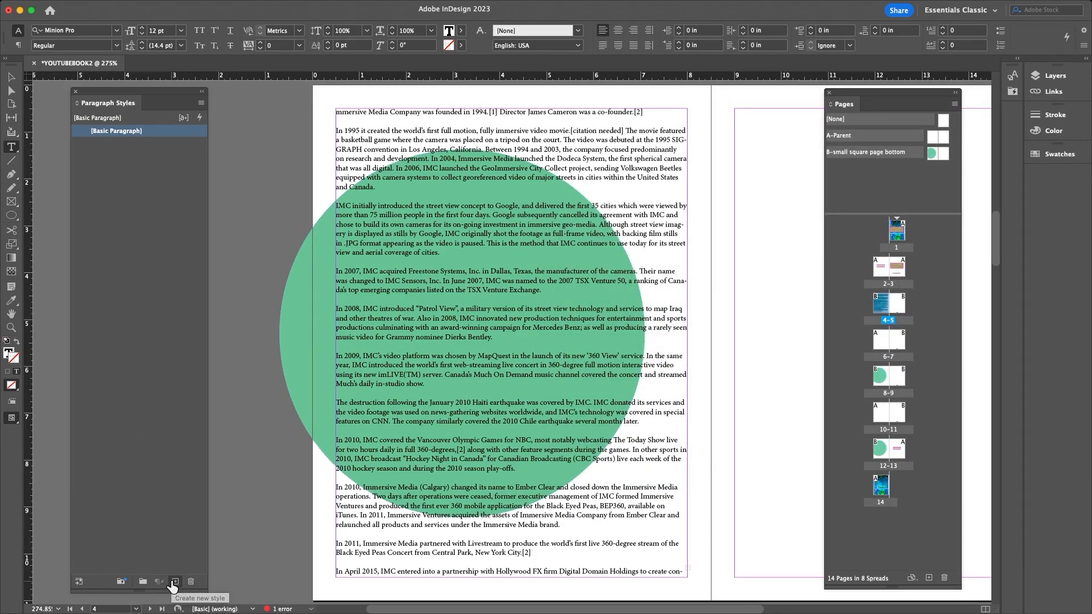
- Clear page 4's frame and add Paragraph Style 1, trying name Chapter Titles and Mukta before cancelling
key("super+z")
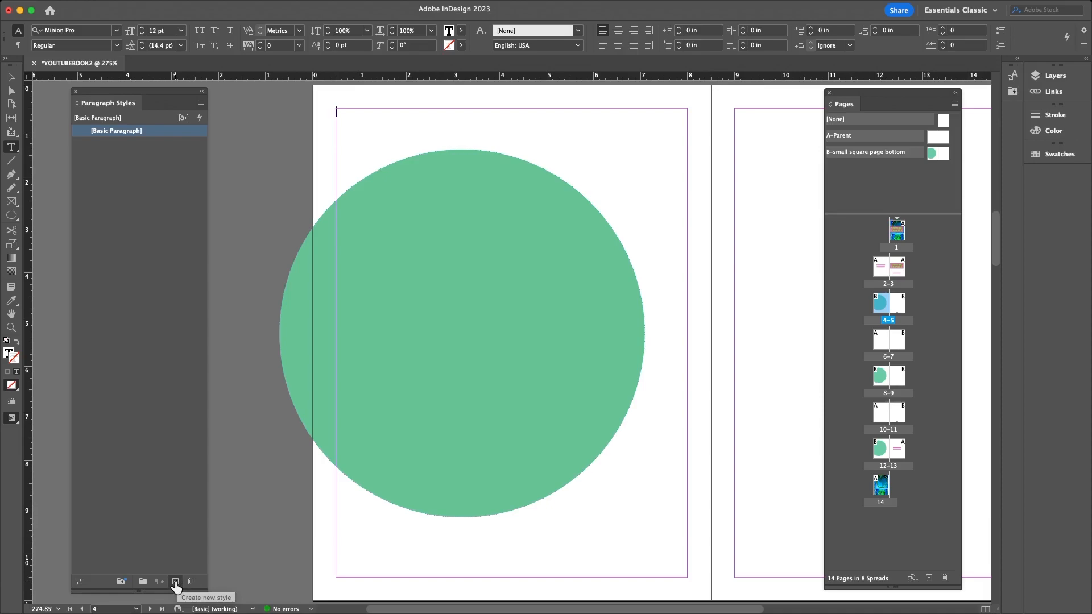
left_click(176, 582)
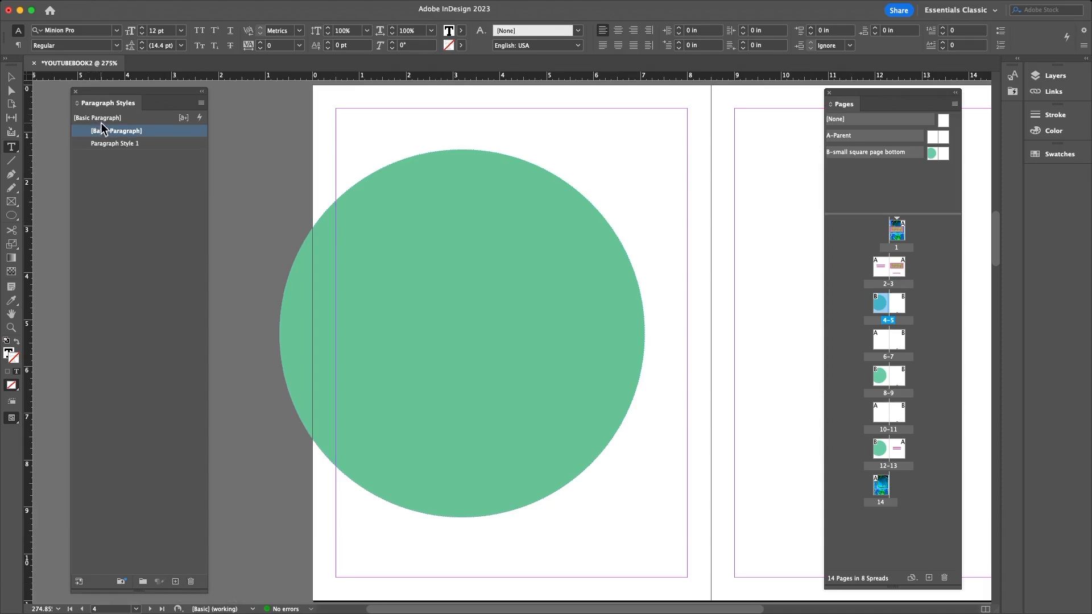
double_click(115, 145)
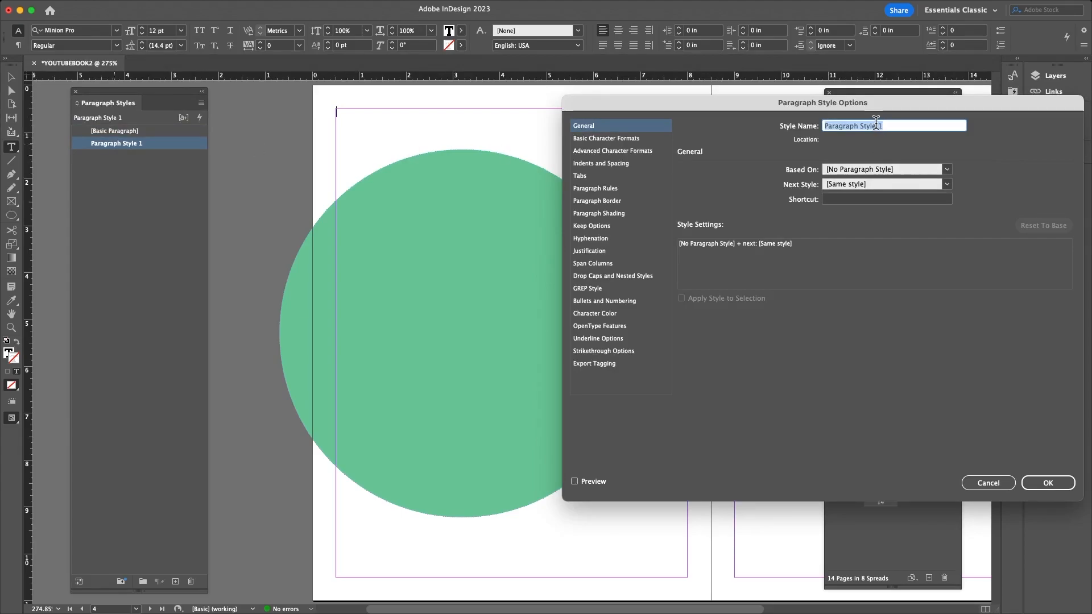
type("Chapter Titles")
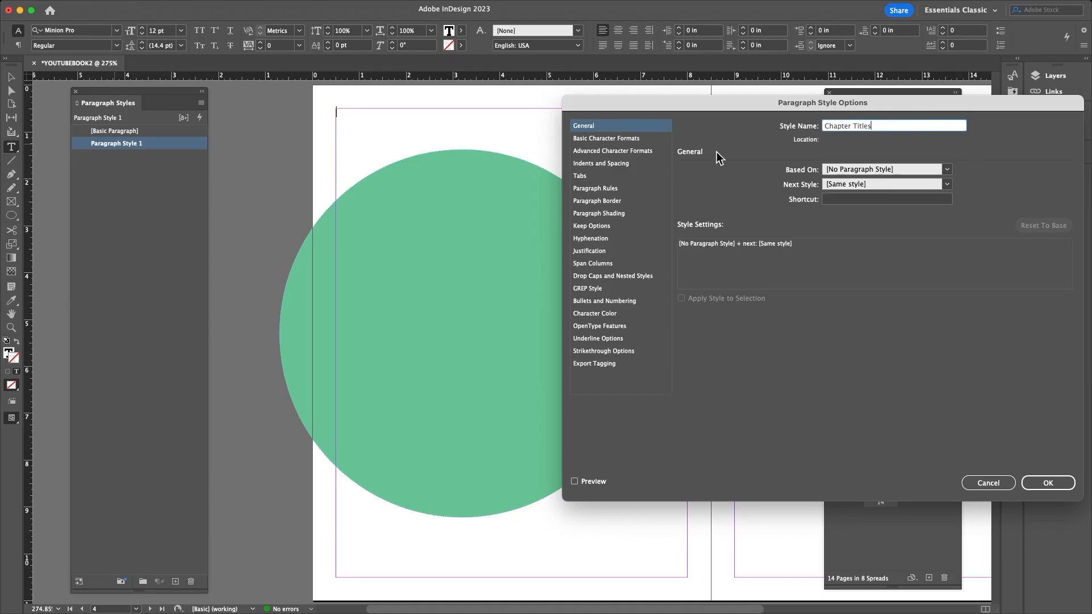
left_click(589, 138)
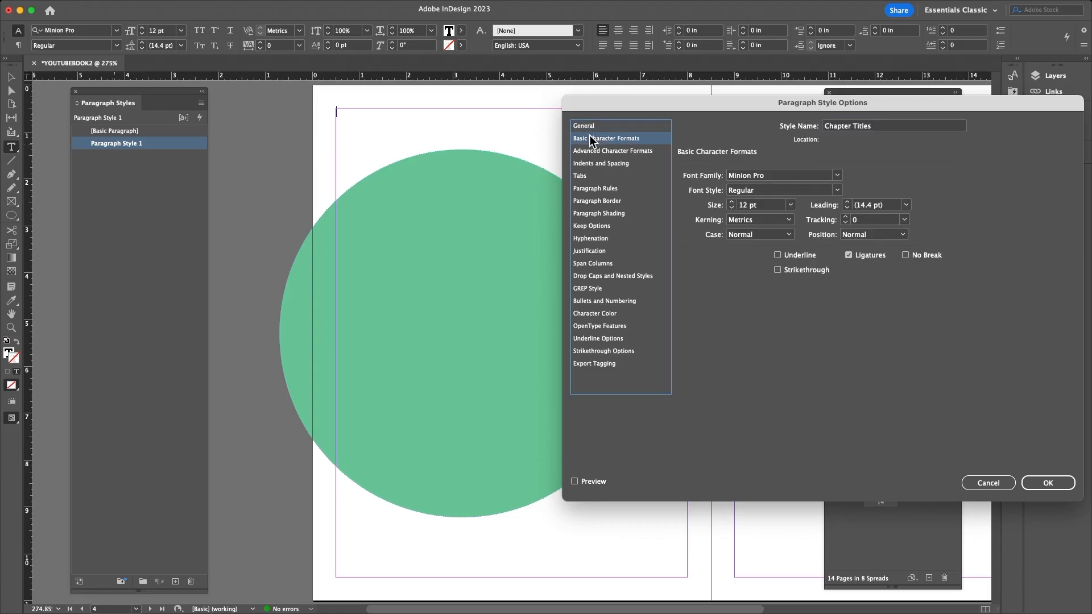
left_click(837, 176)
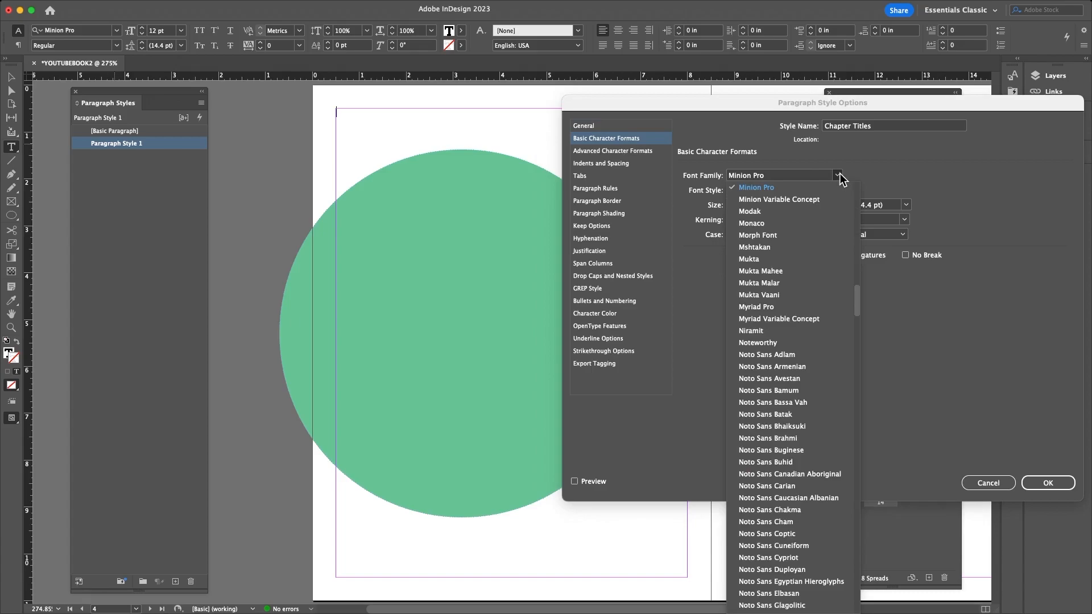
scroll(827, 387, "down", 2)
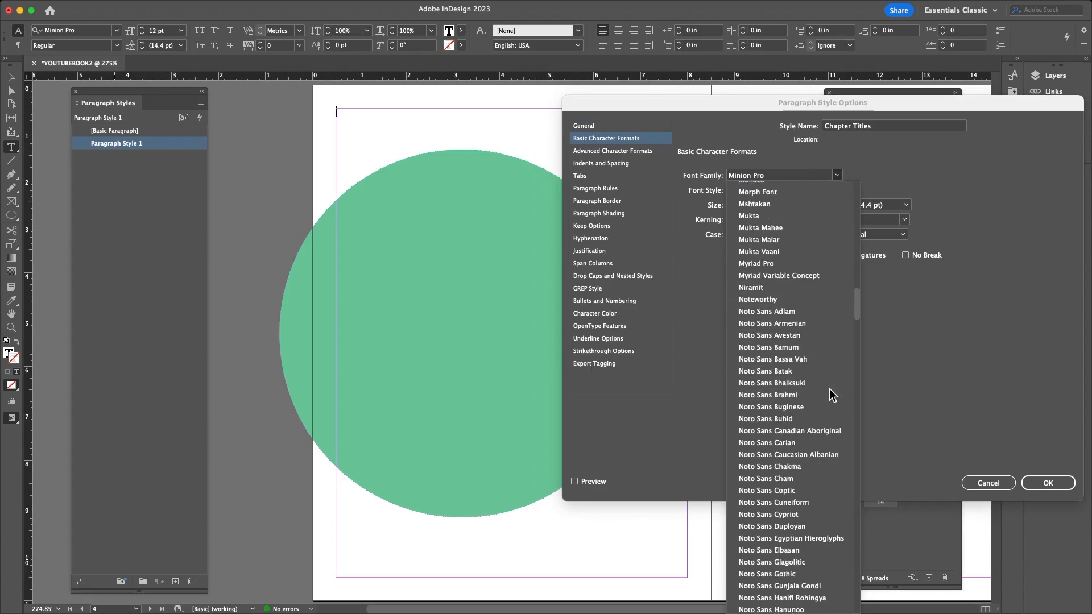
left_click(750, 214)
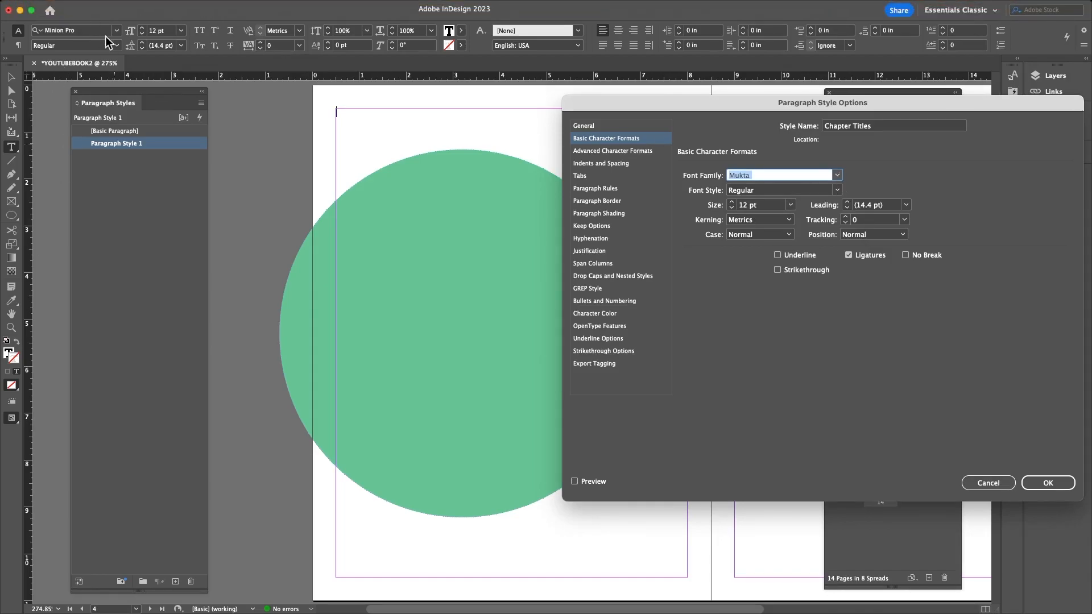
left_click(987, 483)
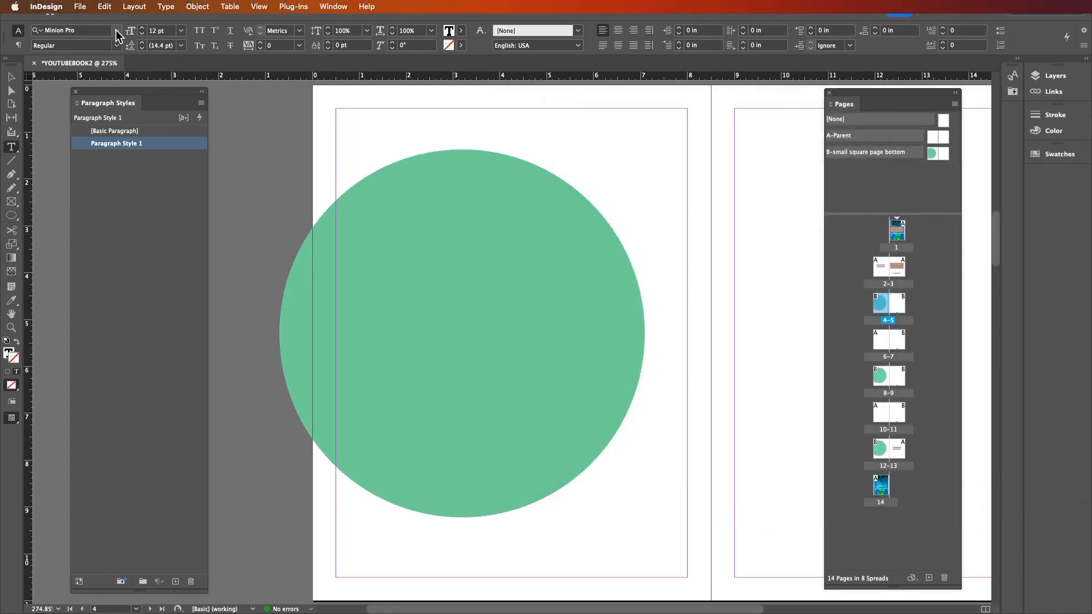
- Set the text's font to Robots Reborn from the Control panel font list
left_click(116, 30)
scroll(187, 291, "down", 5)
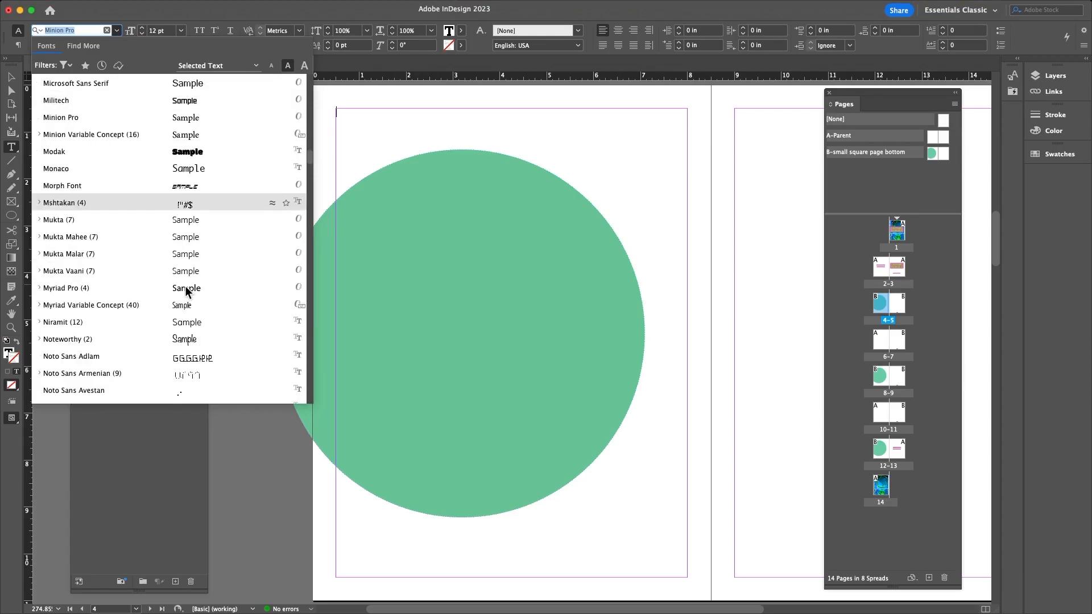
scroll(186, 290, "down", 20)
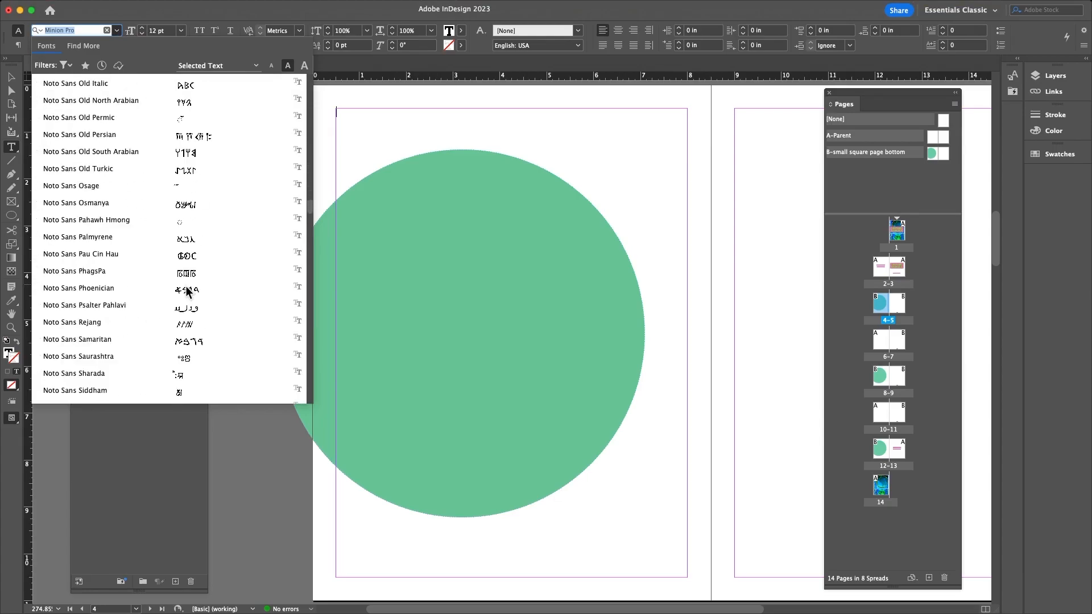
scroll(187, 286, "down", 7)
scroll(186, 283, "up", 1)
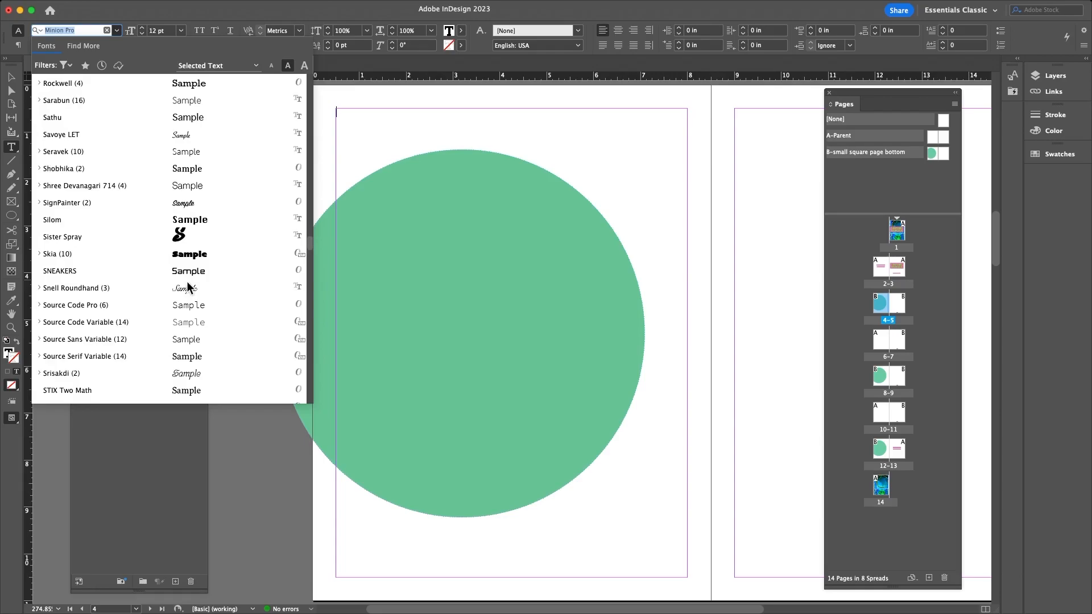
scroll(192, 271, "down", 2)
scroll(193, 272, "down", 2)
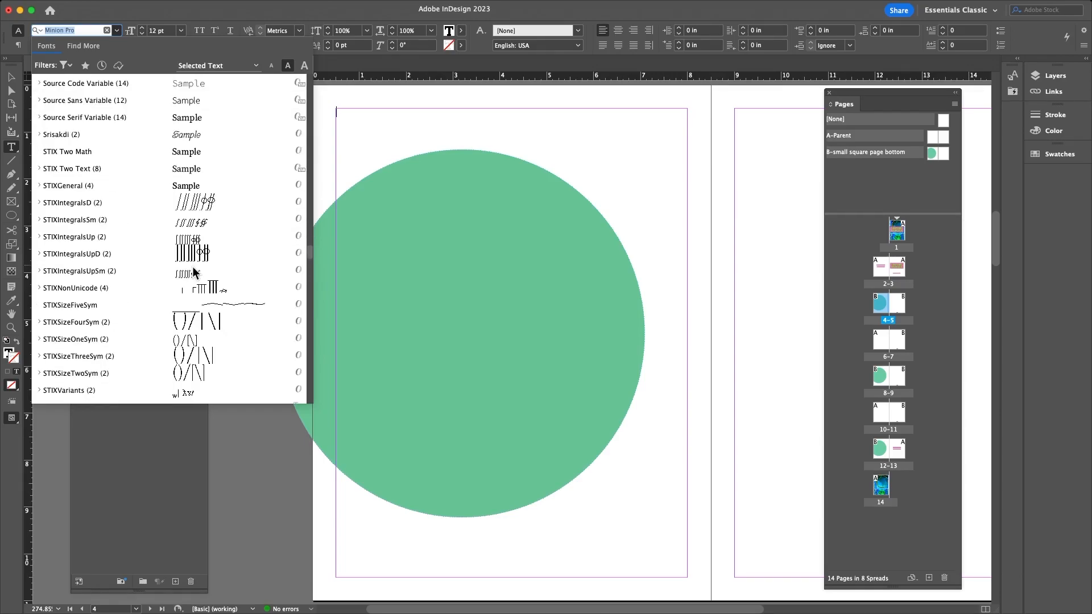
scroll(193, 272, "up", 6)
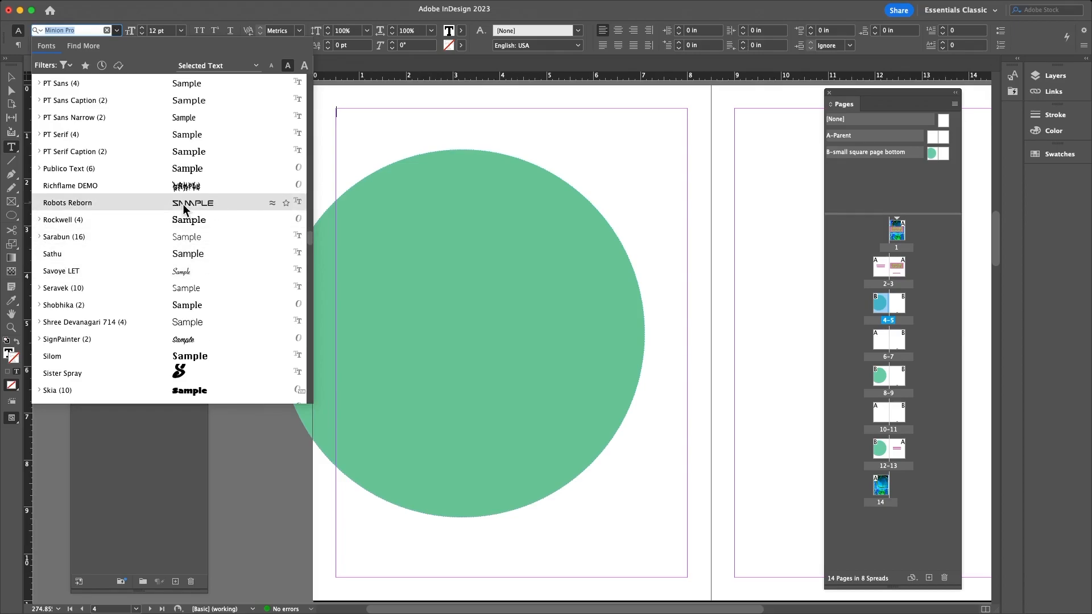
left_click(184, 204)
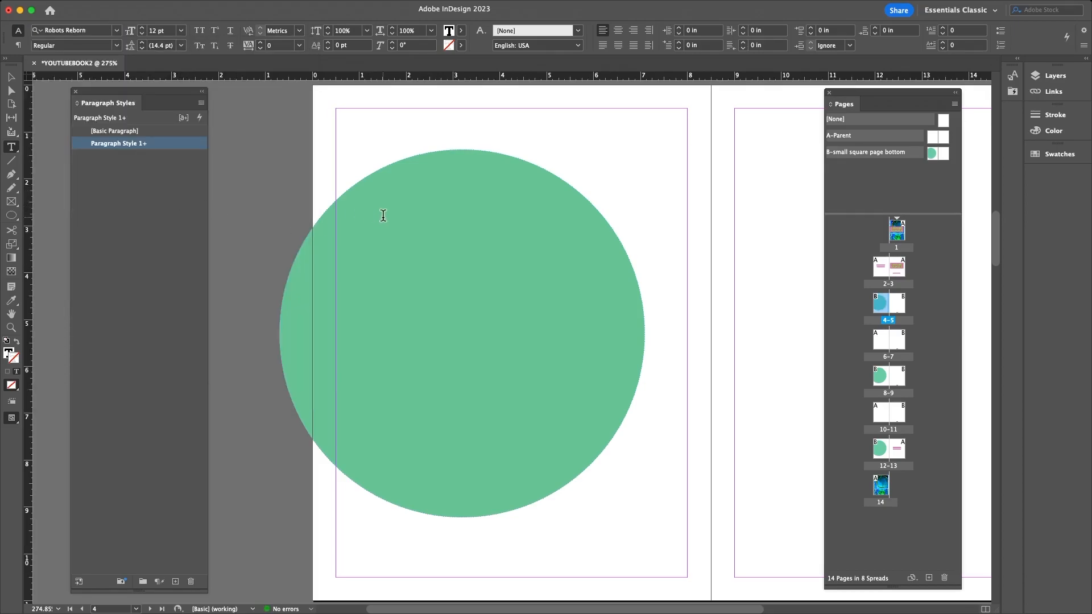
- Open Paragraph Style 1's Basic Character Formats and try Sama Devanagari as its font family
double_click(111, 144)
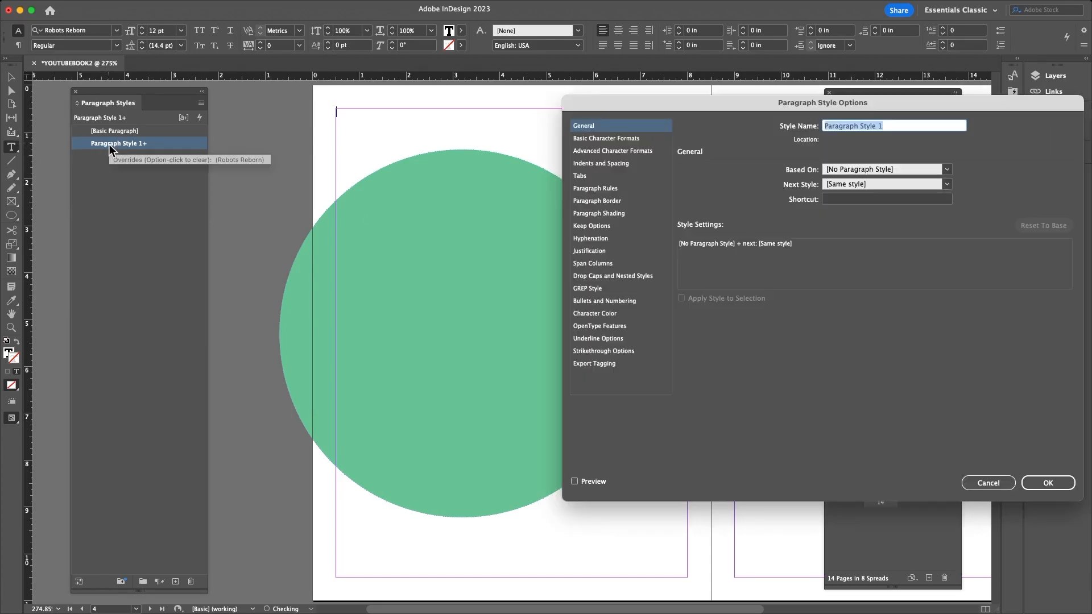
left_click(615, 139)
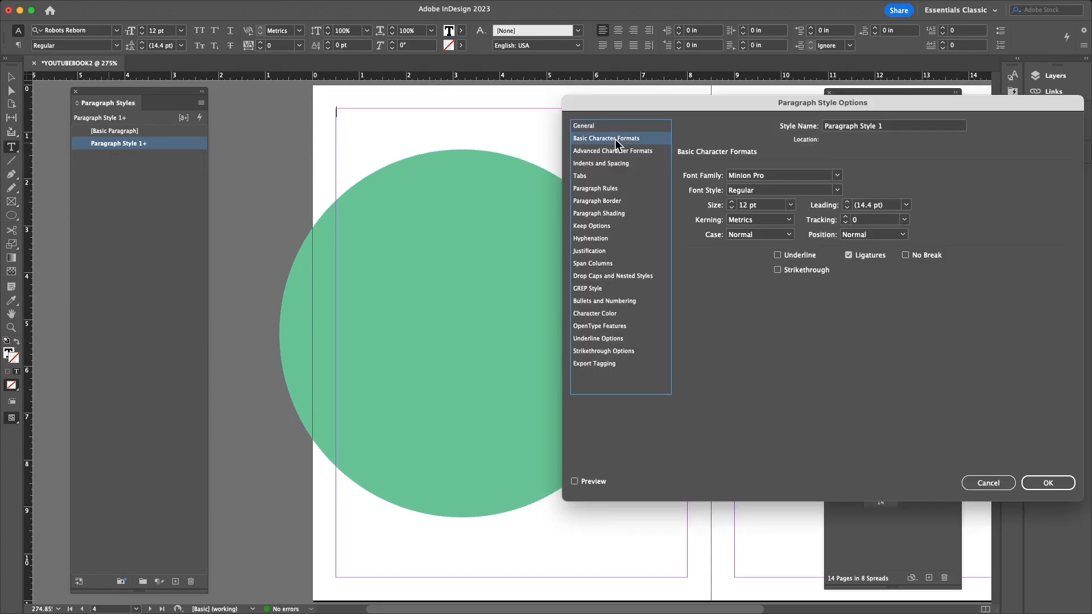
left_click(782, 177)
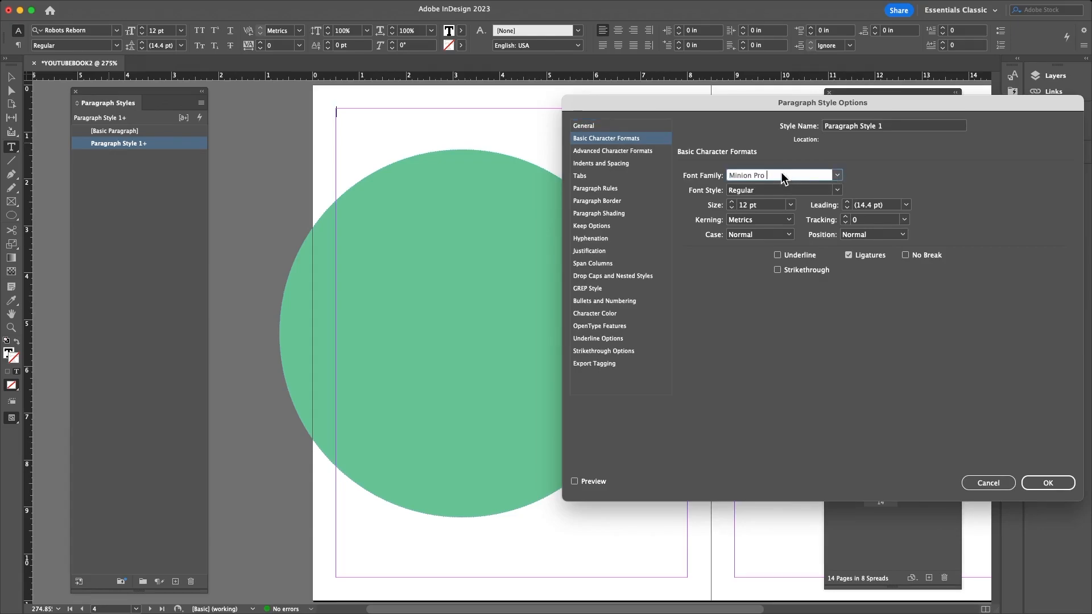
type("X")
key("BackSpace")
type("Sama Devanagari")
left_click(837, 175)
scroll(756, 371, "down", 5)
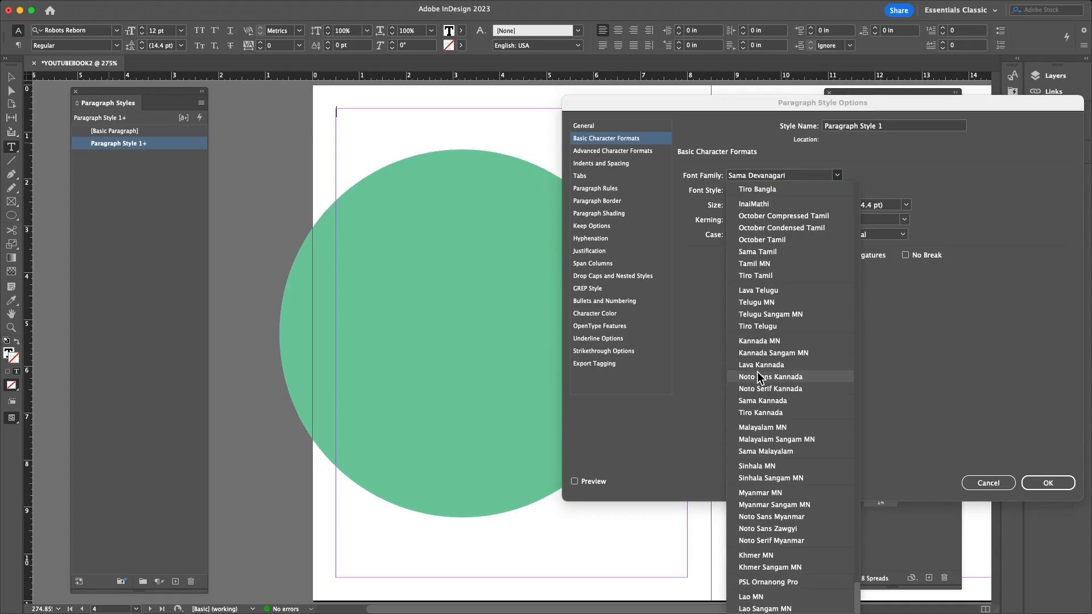
left_click(892, 325)
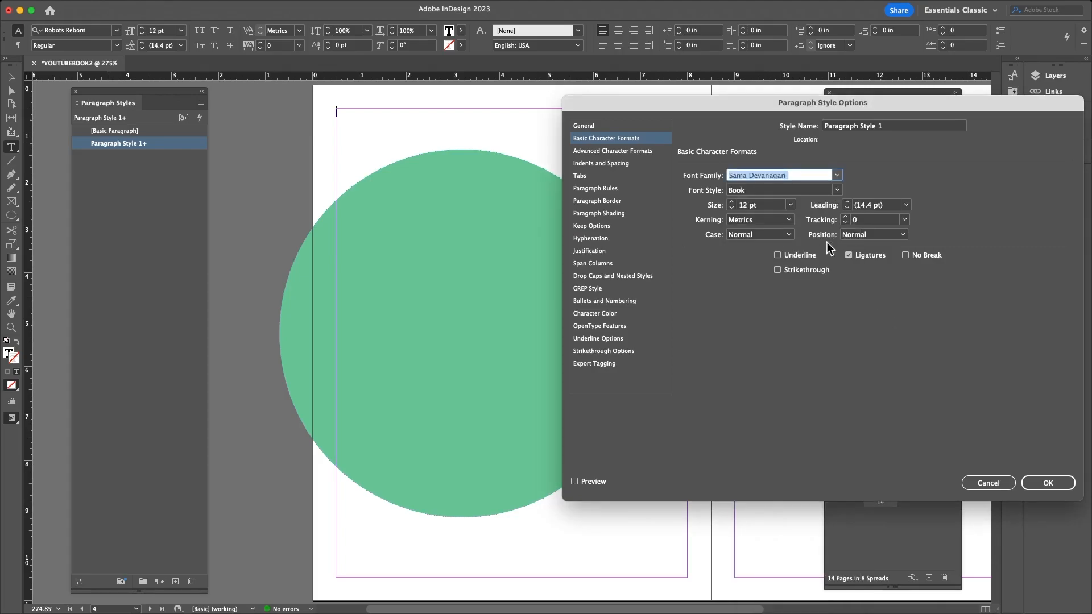
- Retype the font family name as 'Sam', then clear the field
type("Se")
key("BackSpace")
key("BackSpace")
key("super+a")
type("Sam")
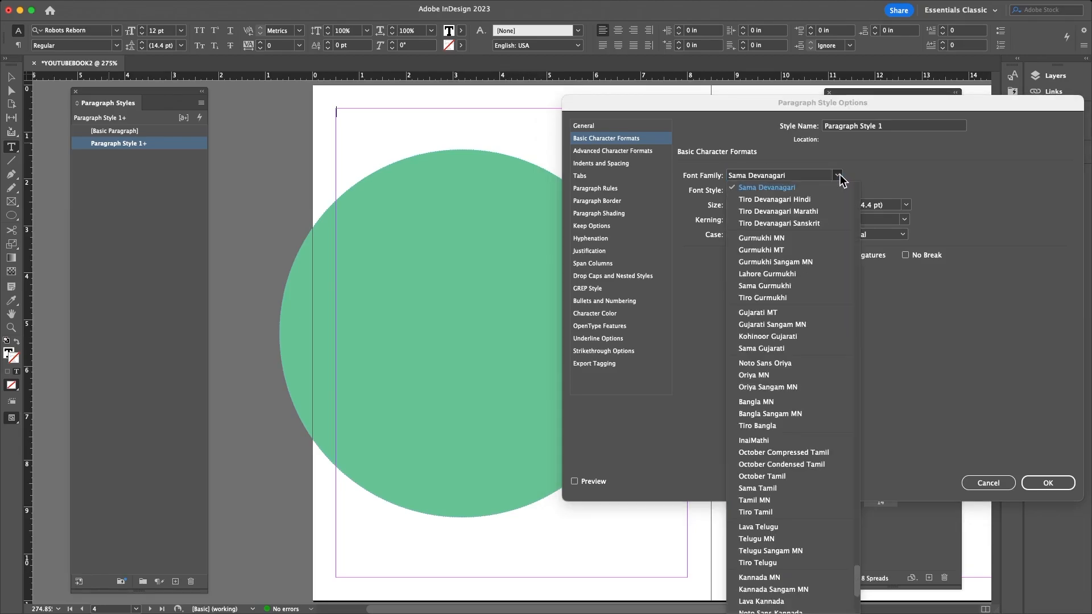
left_click(780, 178)
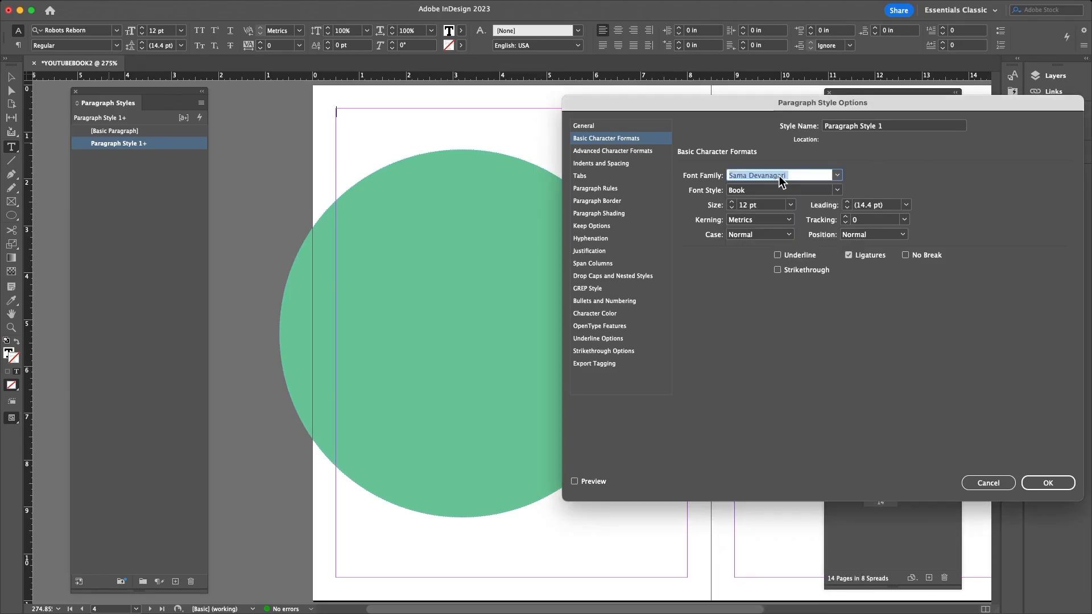
left_click_drag(801, 176, 682, 173)
key("BackSpace")
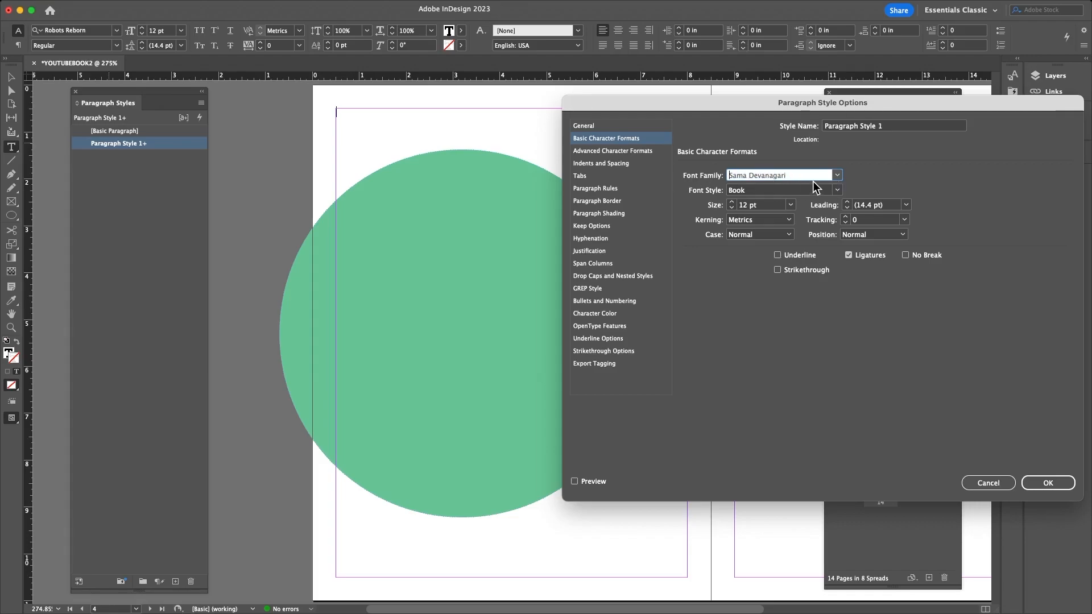
- Browse the font family list, then cancel the dialog without saving changes
left_click(837, 175)
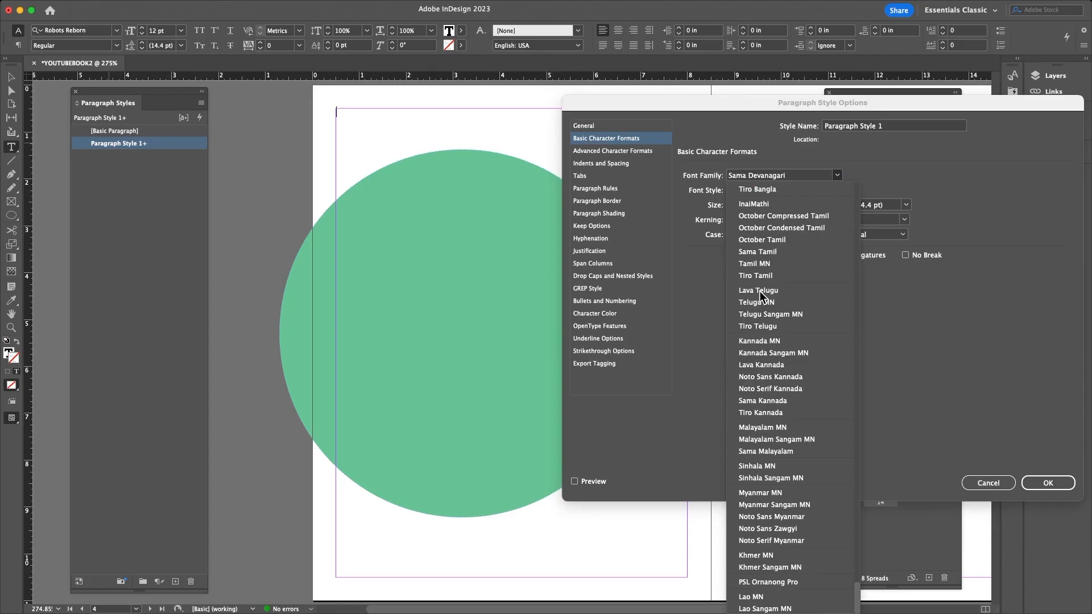
scroll(760, 290, "up", 10)
scroll(790, 289, "up", 15)
scroll(785, 284, "up", 6)
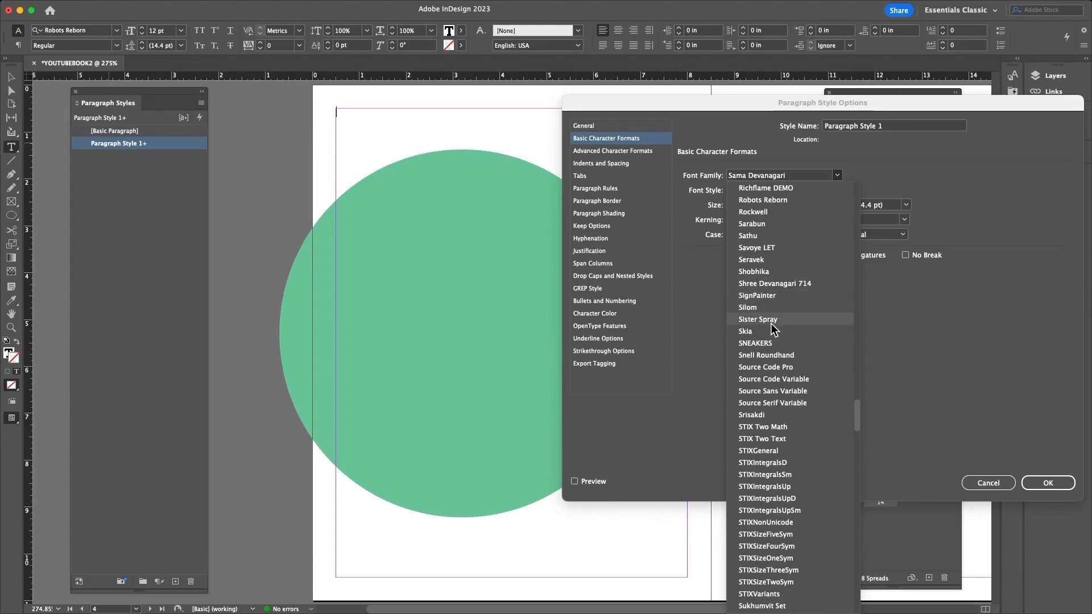
scroll(771, 322, "up", 3)
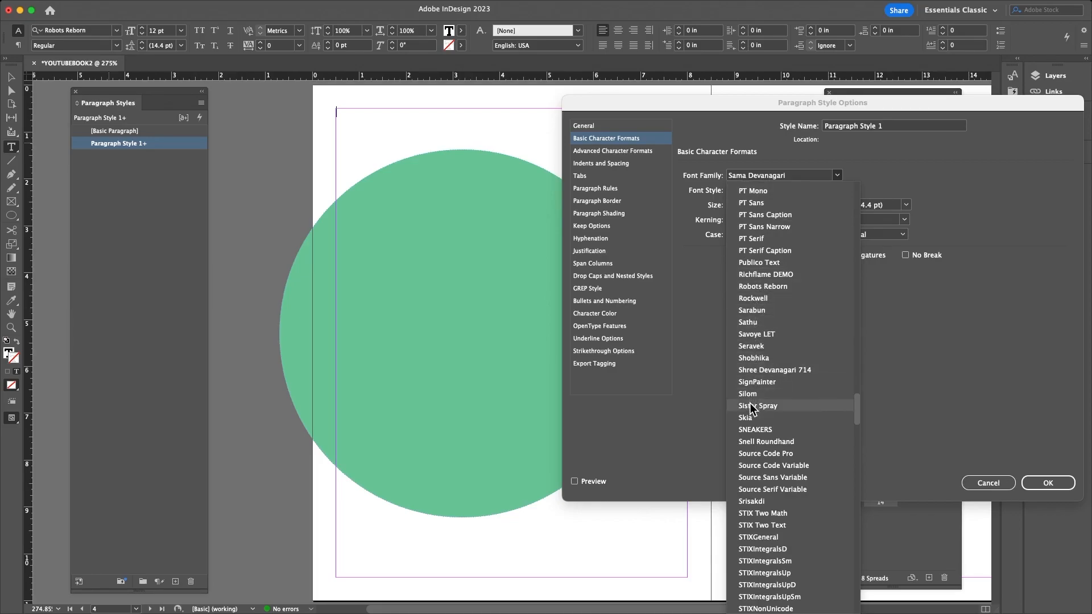
scroll(755, 424, "down", 10)
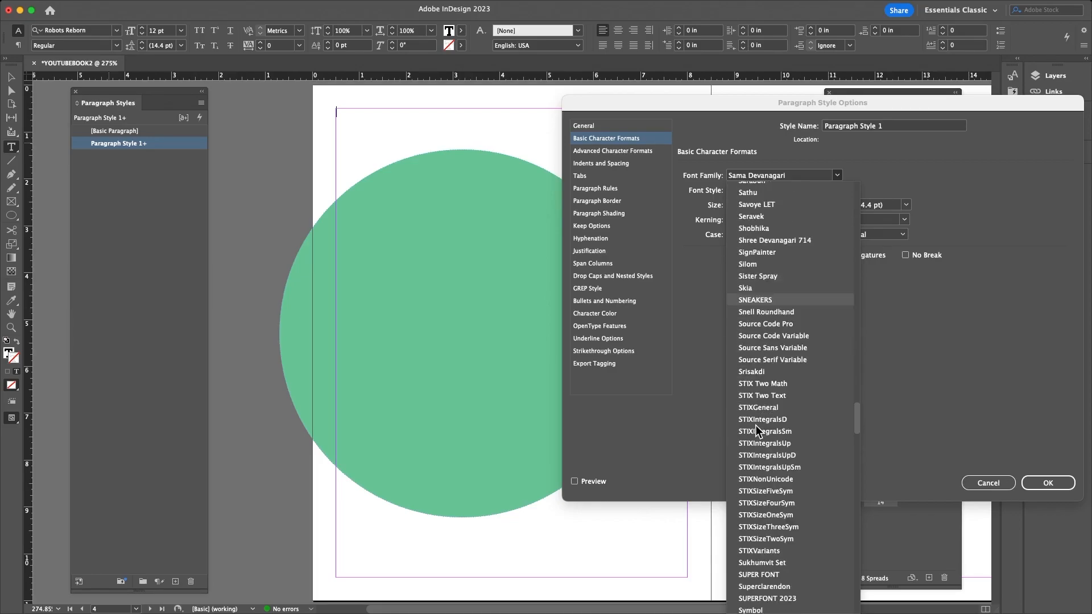
scroll(755, 425, "down", 20)
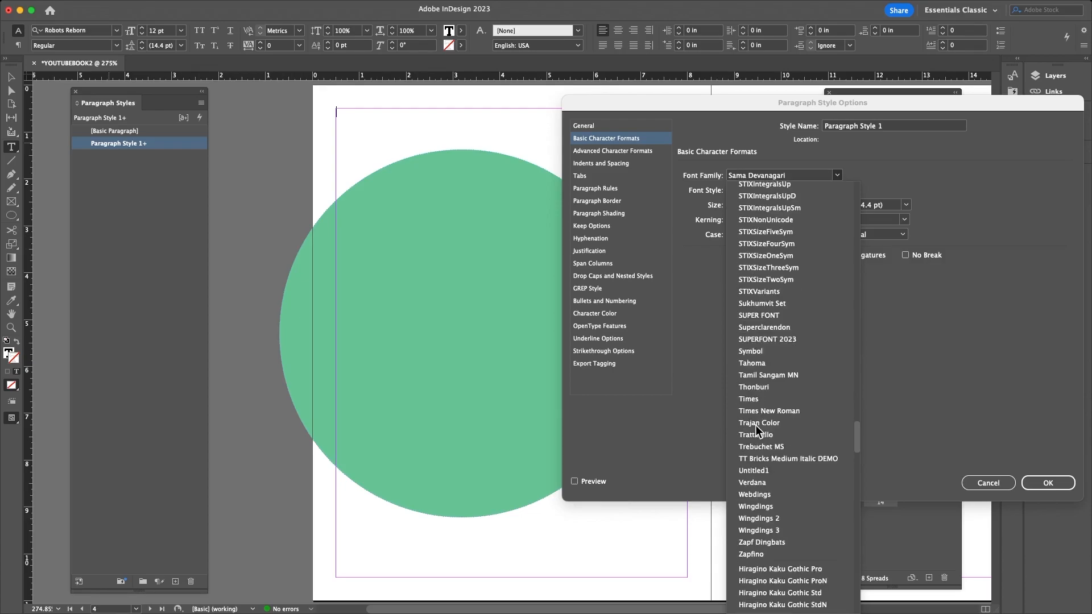
scroll(757, 428, "down", 15)
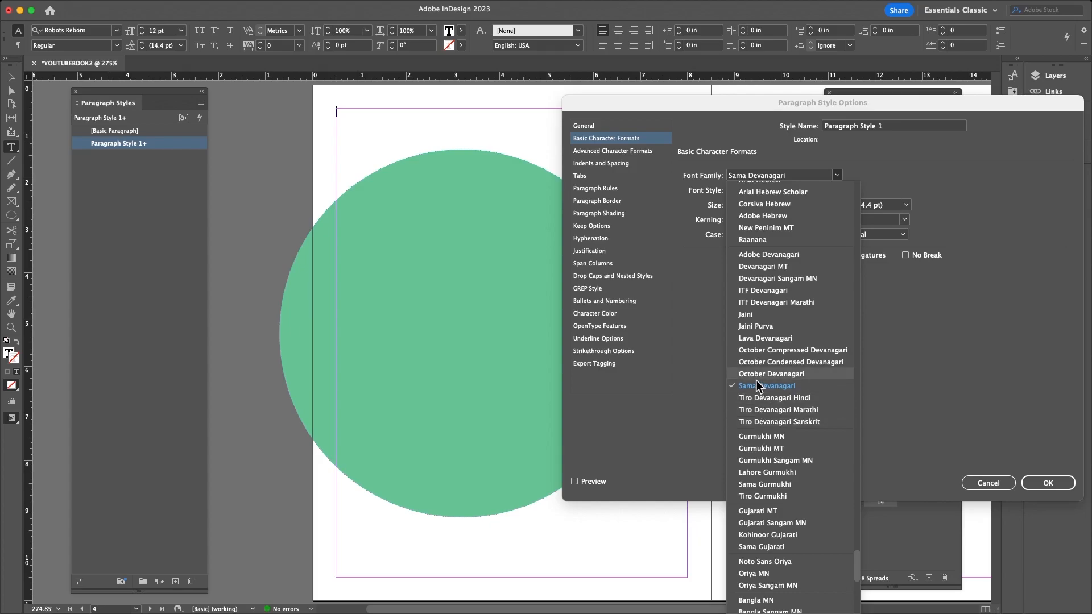
scroll(767, 404, "down", 10)
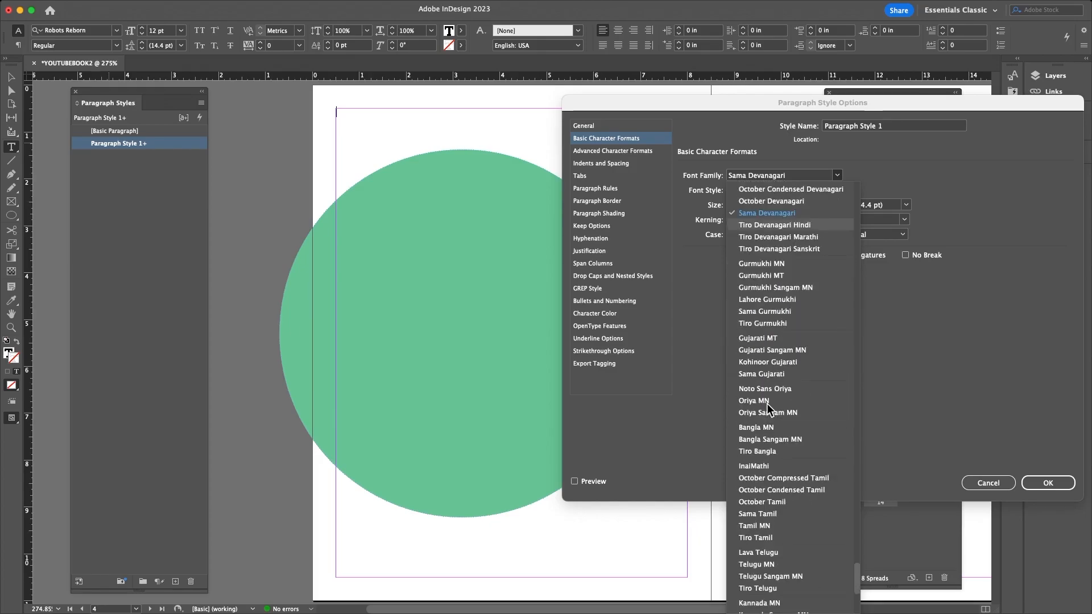
scroll(767, 407, "down", 5)
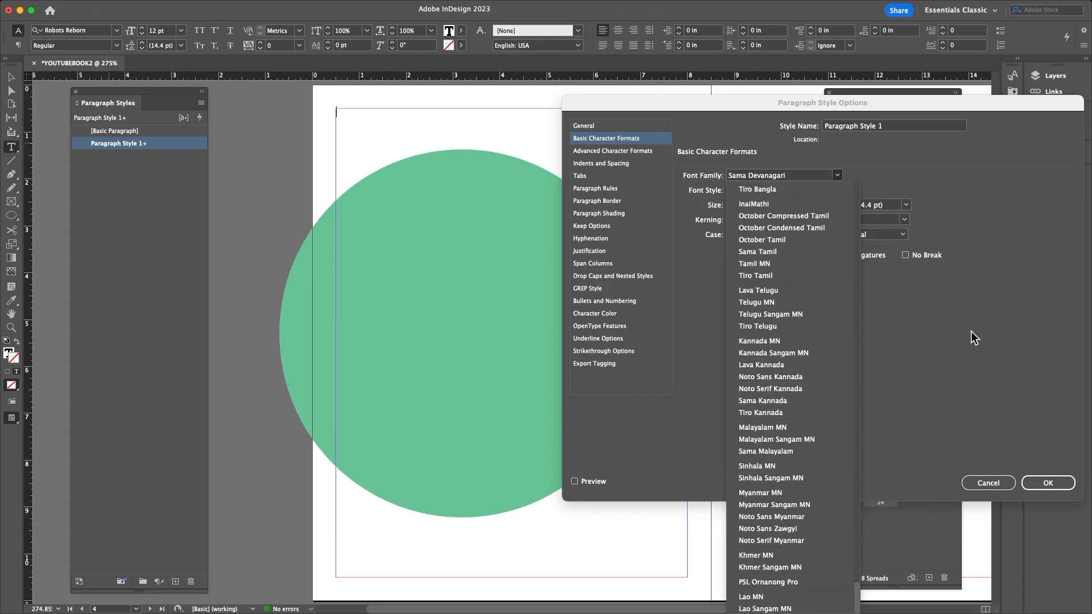
left_click(989, 483)
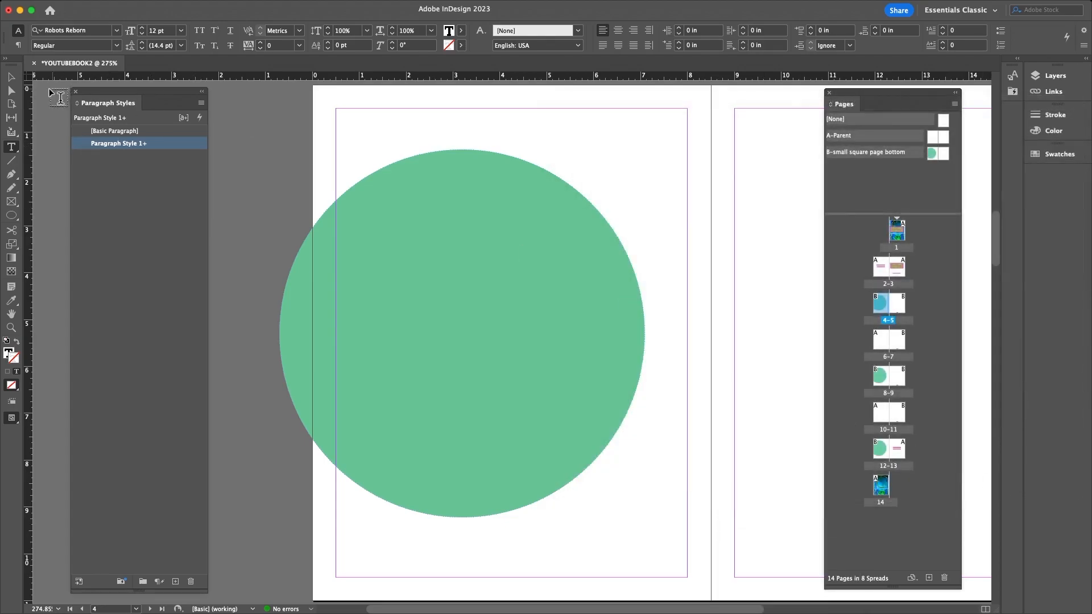
- Reopen Paragraph Style 1's options, browse fonts again, and cancel, keeping Minion Pro
left_click(11, 76)
double_click(117, 146)
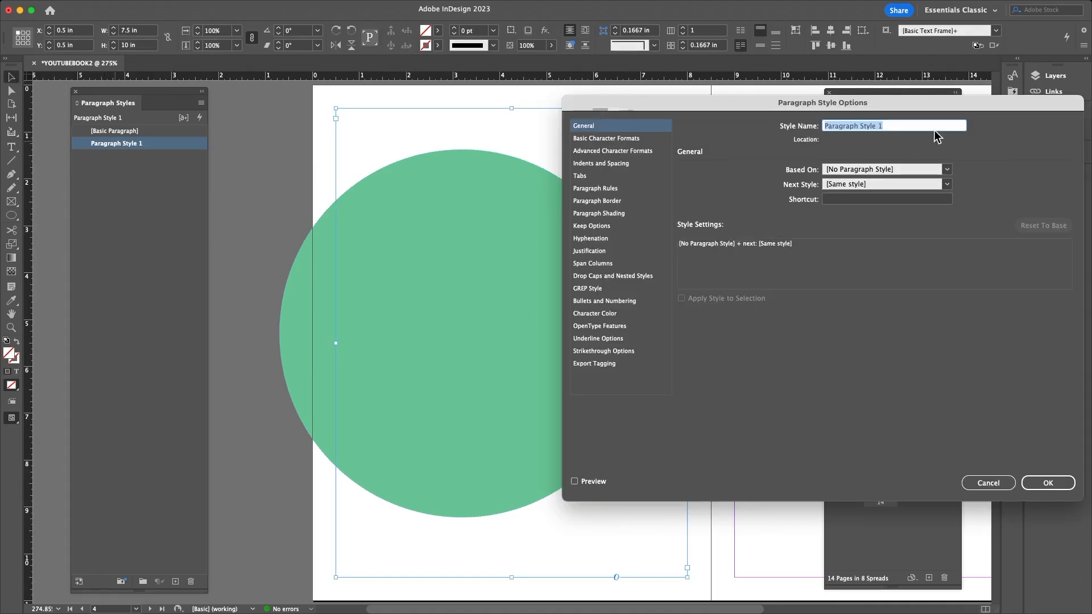
left_click(591, 138)
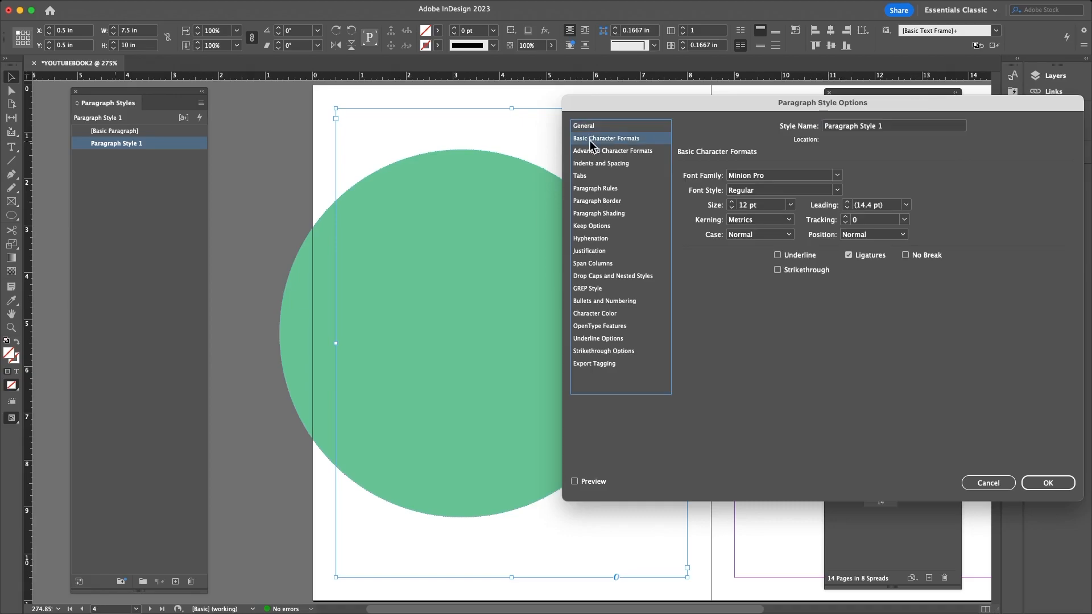
left_click(837, 175)
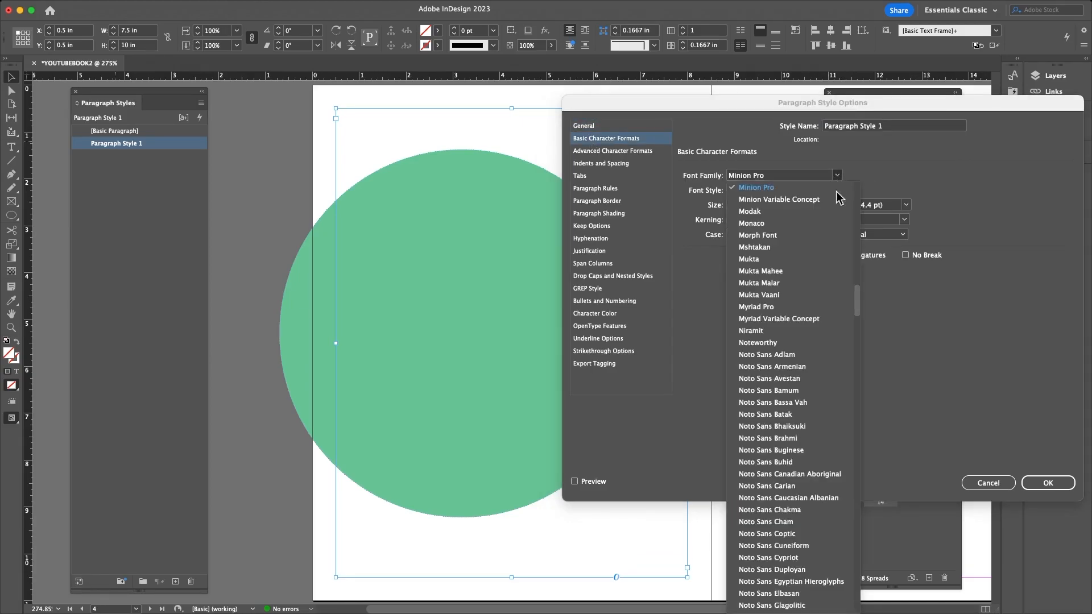
left_click_drag(857, 290, 861, 397)
scroll(860, 394, "up", 1)
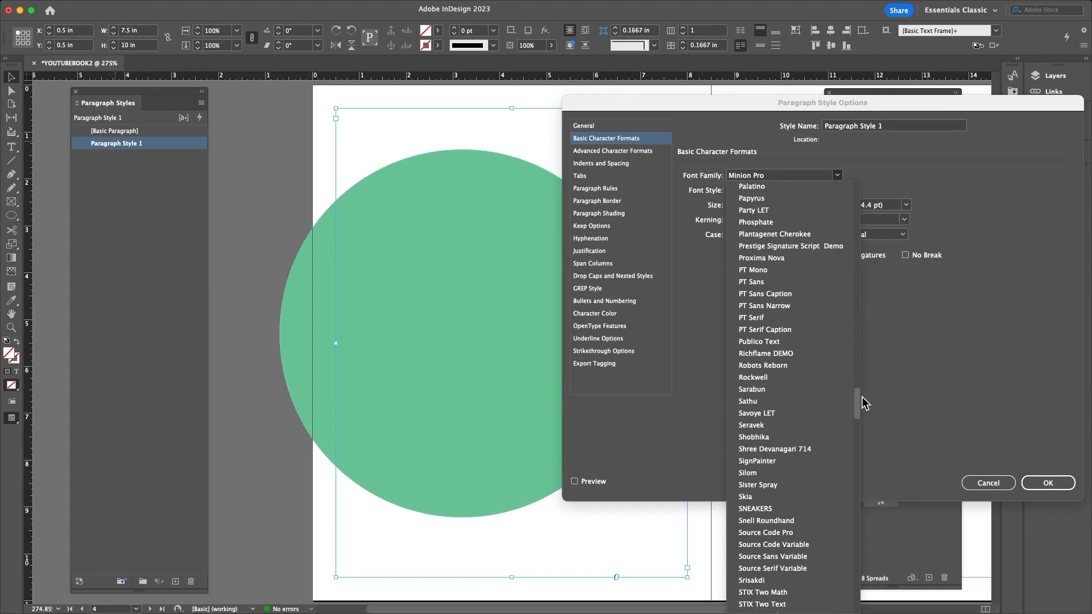
scroll(862, 396, "down", 1)
left_click_drag(861, 397, 847, 501)
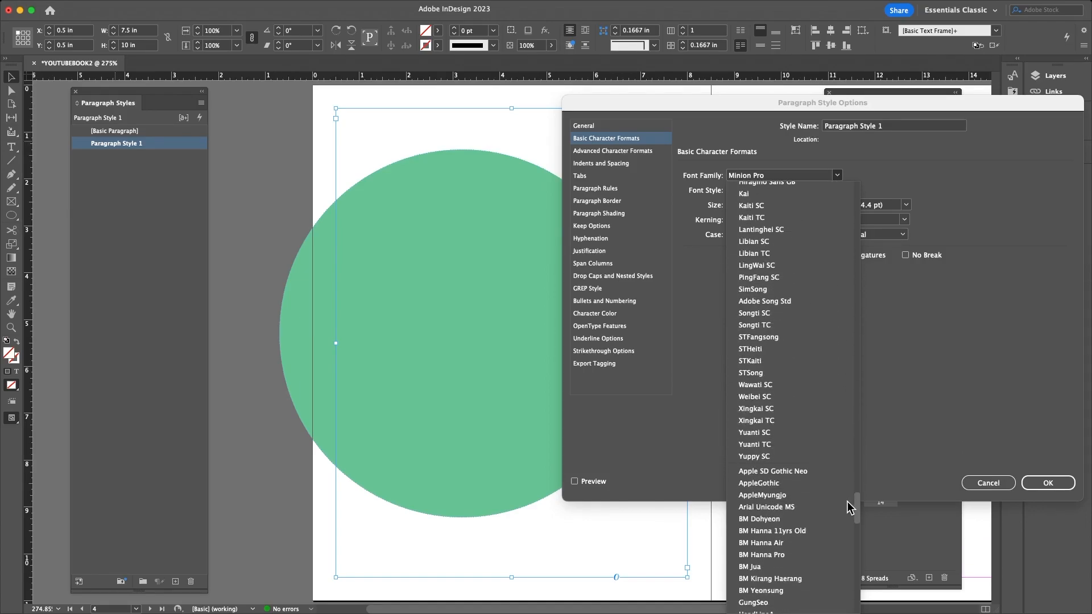
left_click_drag(847, 501, 850, 598)
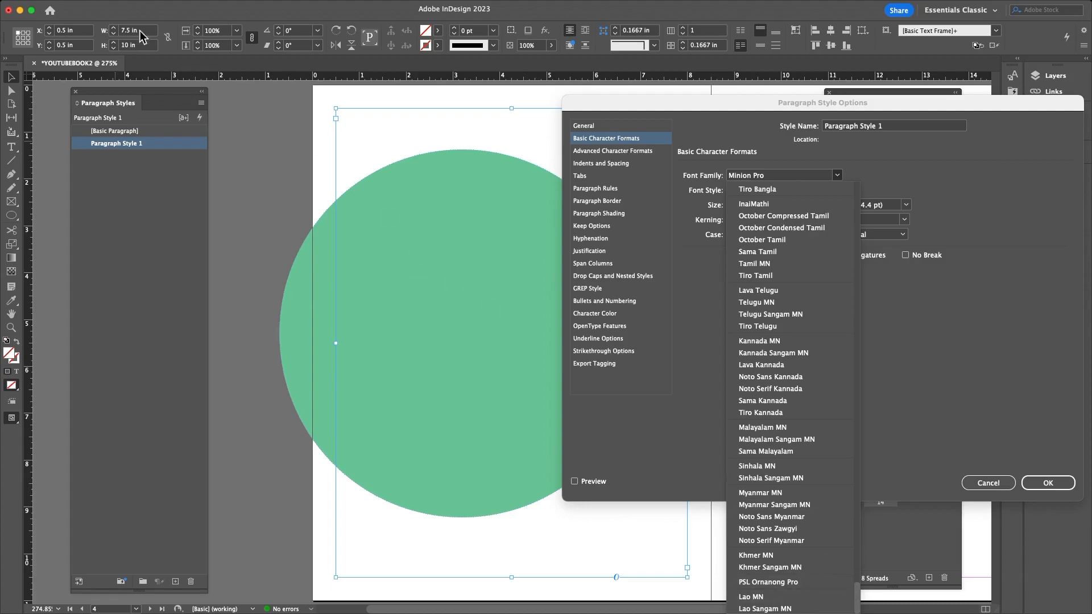
left_click(999, 484)
mouse_move(90, 3)
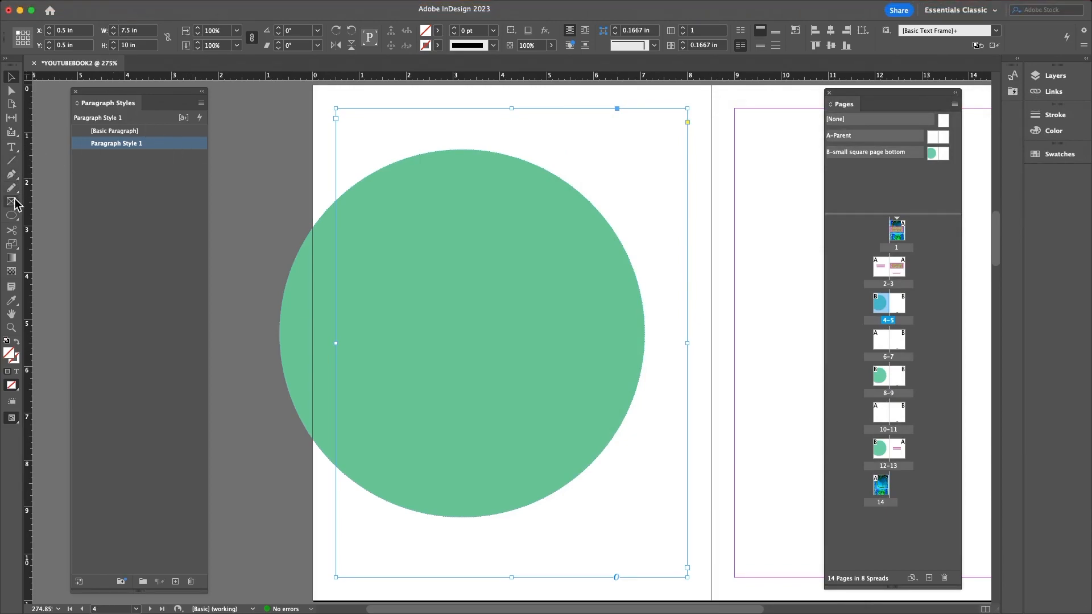
- Open Paragraph Style 1's options and set its font family to Morph Font
double_click(122, 144)
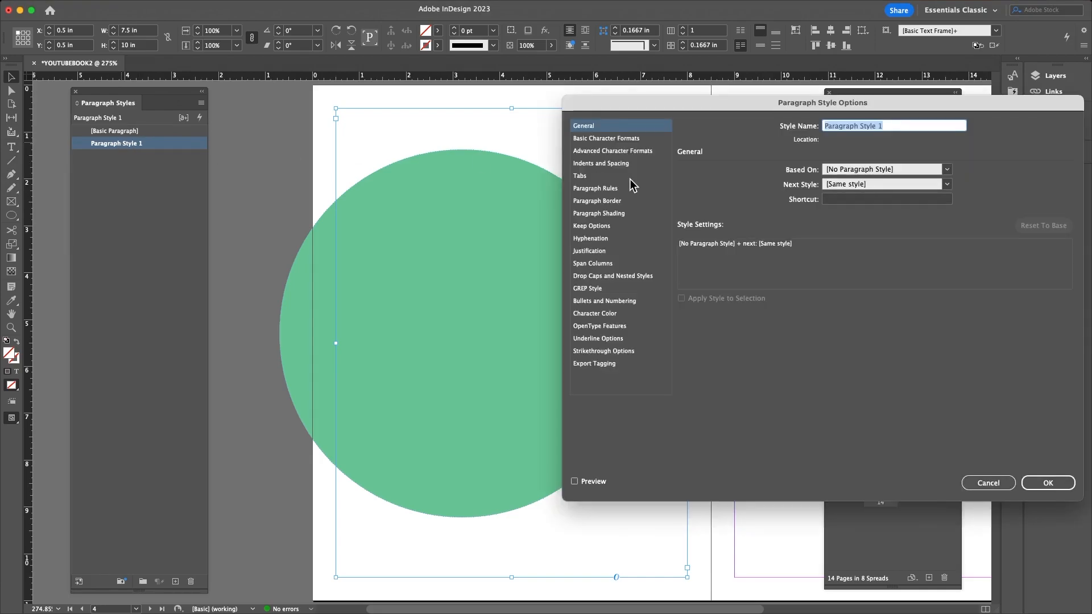
left_click(600, 140)
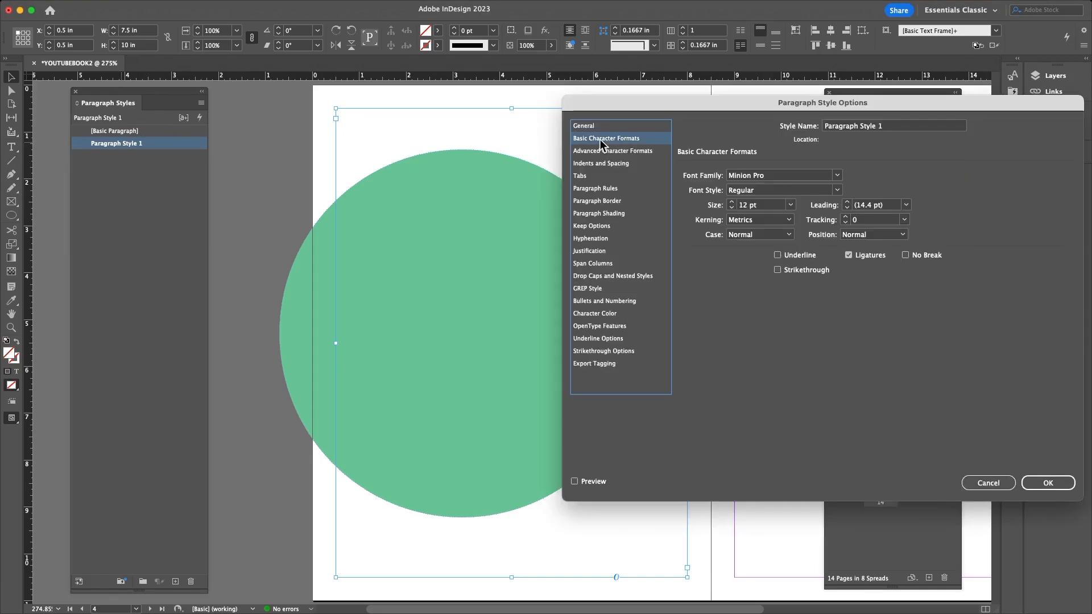
left_click(844, 178)
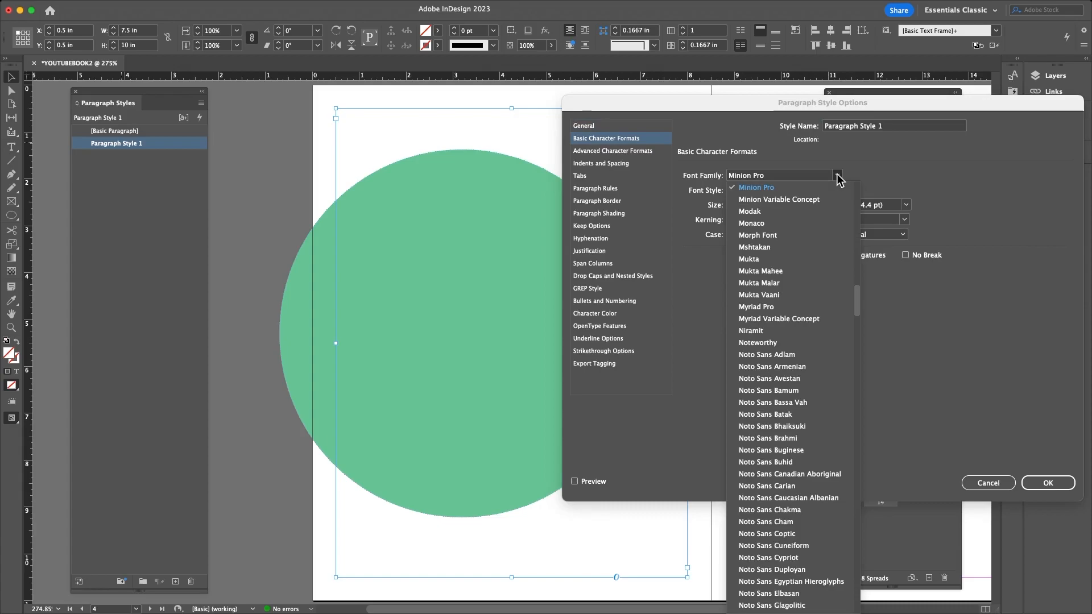
left_click(757, 239)
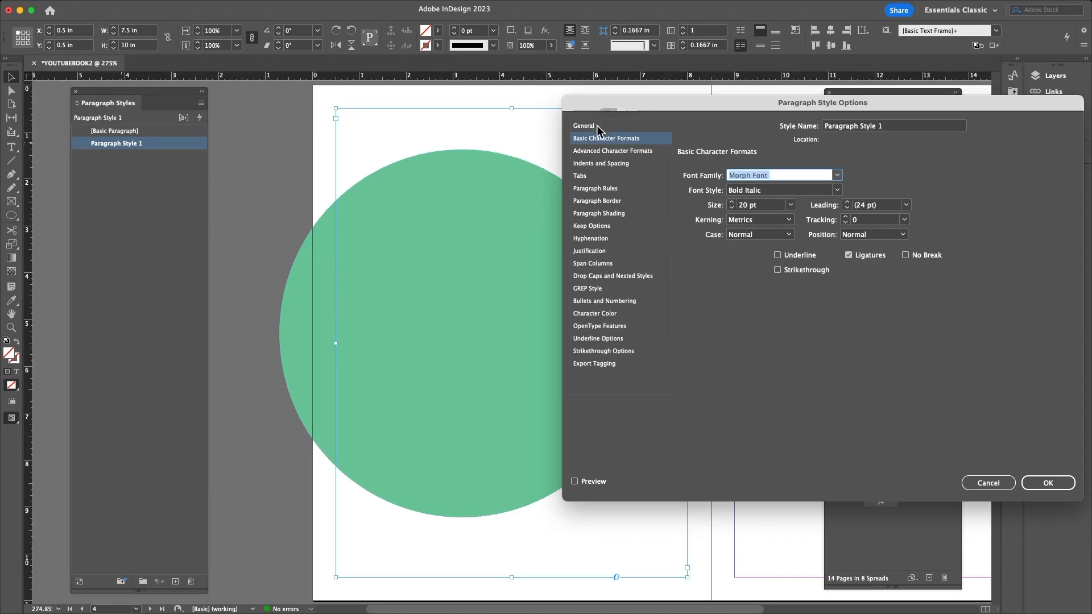
- Review the style's bullets, drop caps, span columns, justification, keep options, border and tab settings
left_click(602, 150)
key("Down")
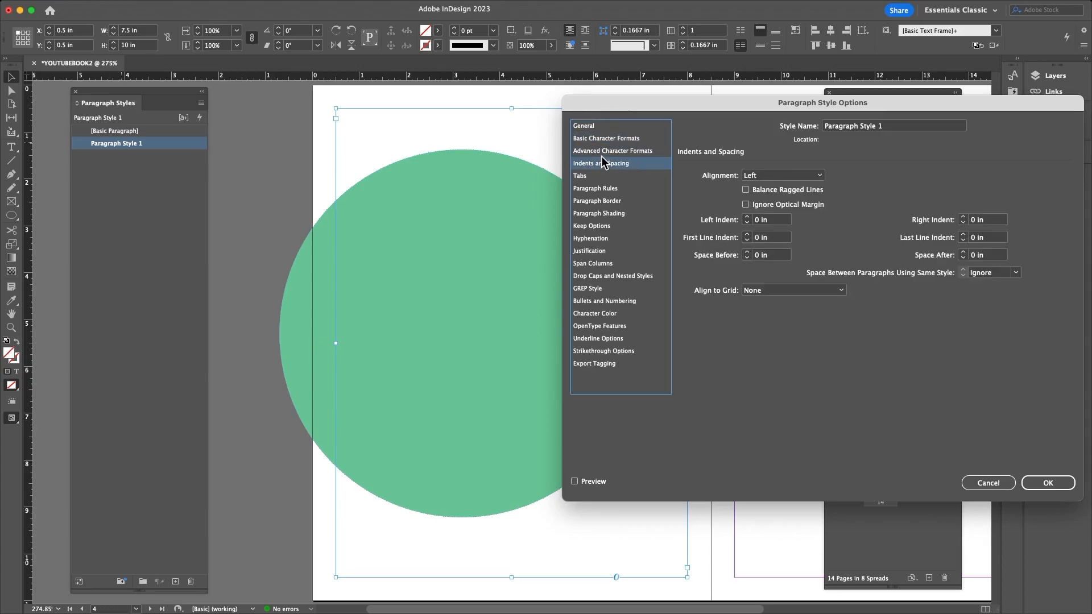
left_click(604, 152)
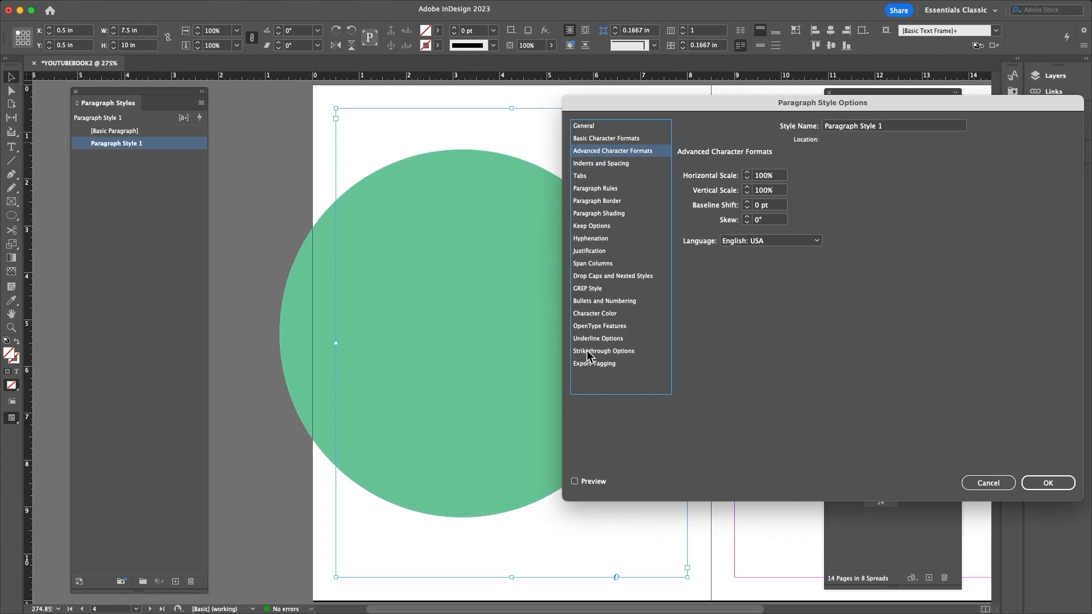
left_click(588, 301)
left_click(590, 277)
left_click(592, 264)
left_click(595, 250)
left_click(592, 225)
left_click(594, 201)
left_click(600, 176)
left_click(598, 152)
- Browse the export tagging, underline, colour and GREP settings, ending on the Hyphenation settings
left_click(594, 364)
left_click(597, 352)
left_click(595, 341)
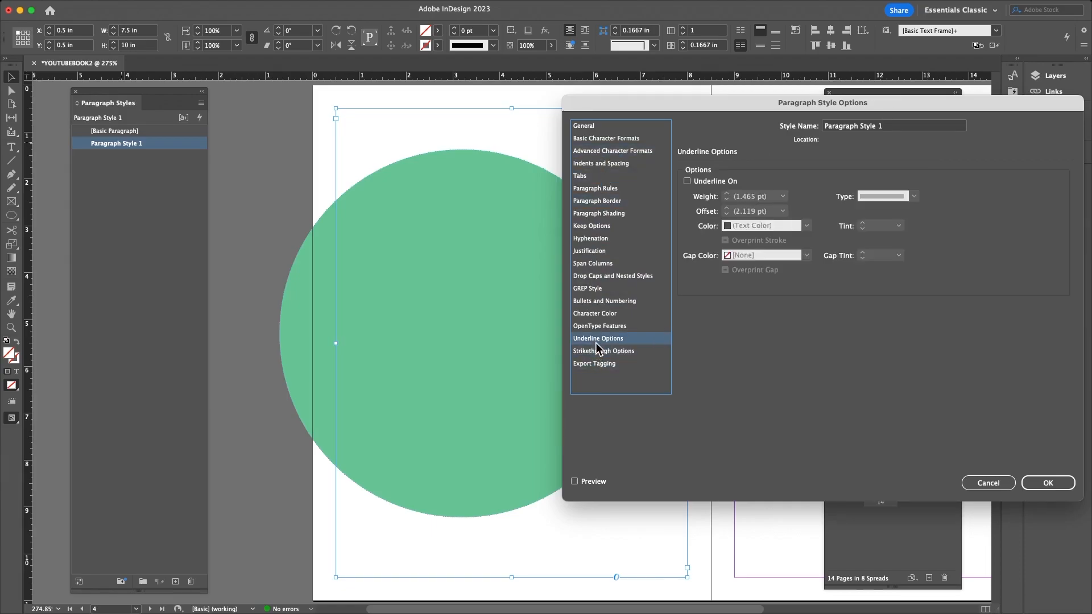
left_click(596, 327)
left_click(596, 314)
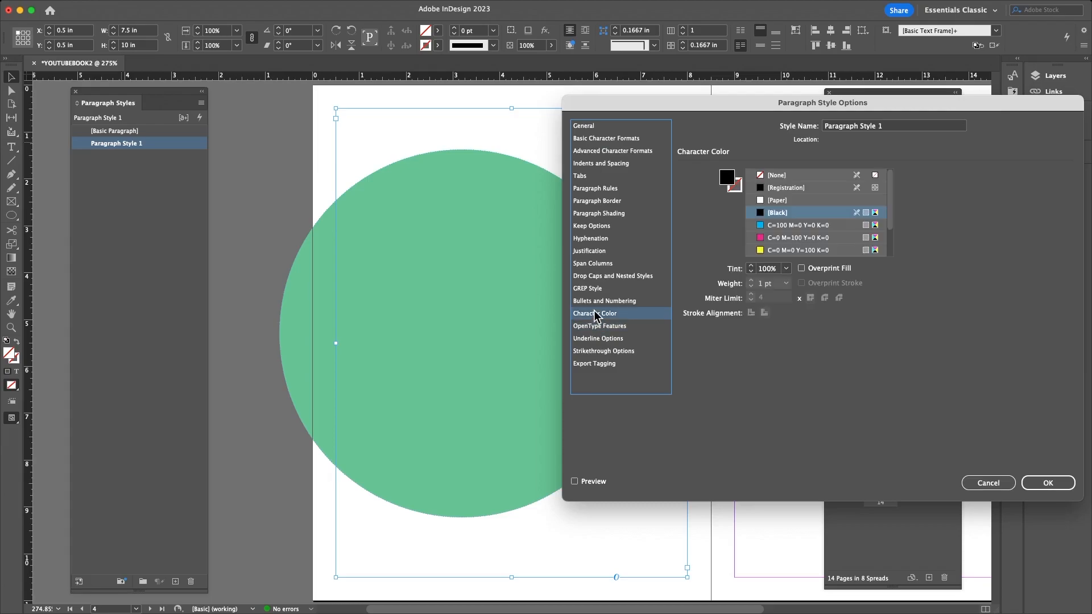
left_click(595, 301)
left_click(592, 289)
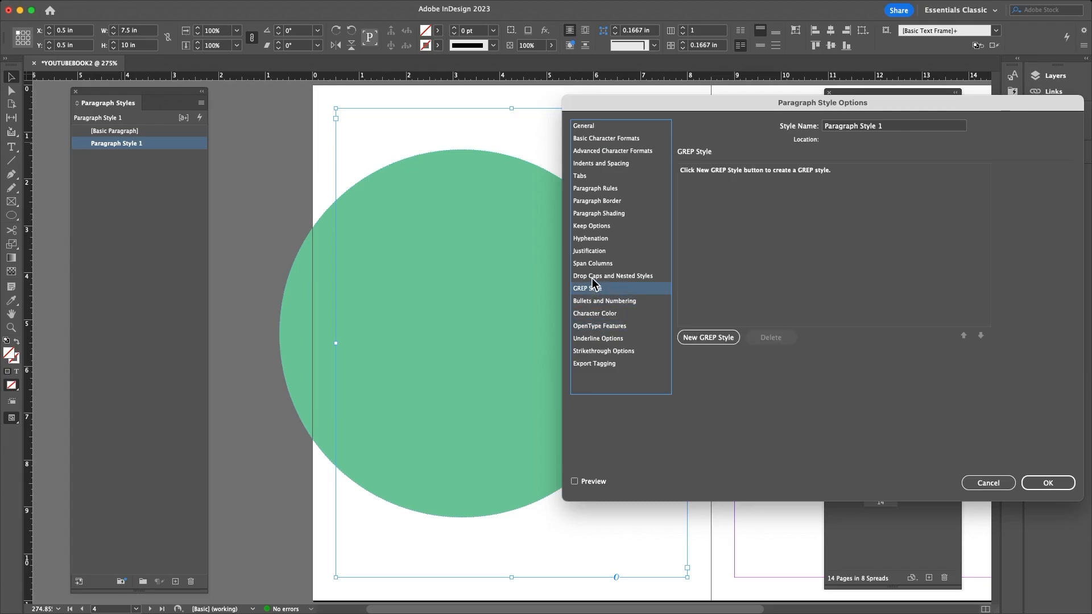
left_click(592, 278)
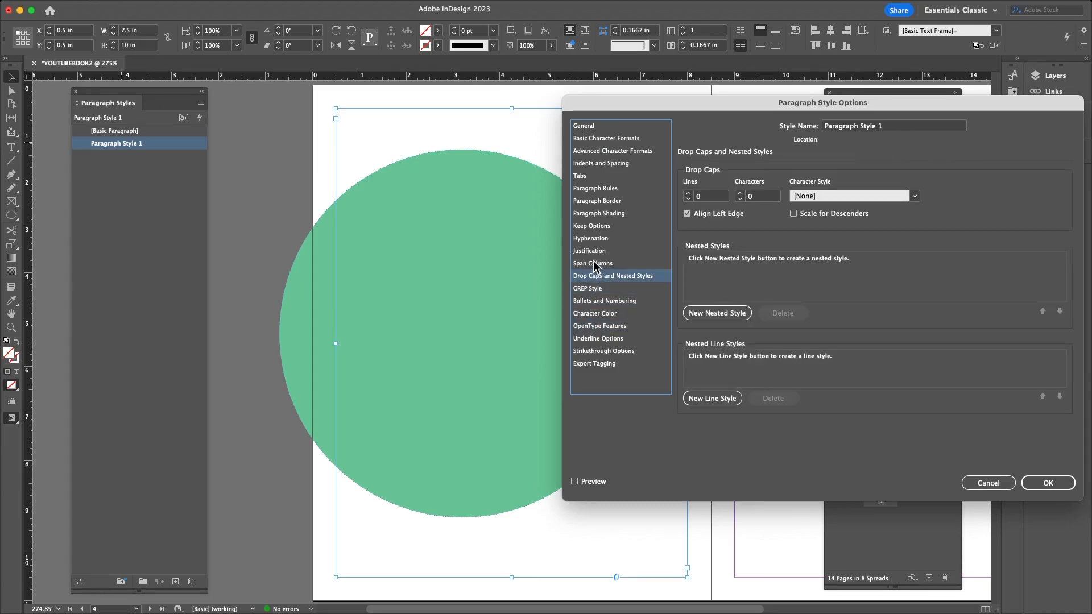
left_click(592, 263)
left_click(594, 249)
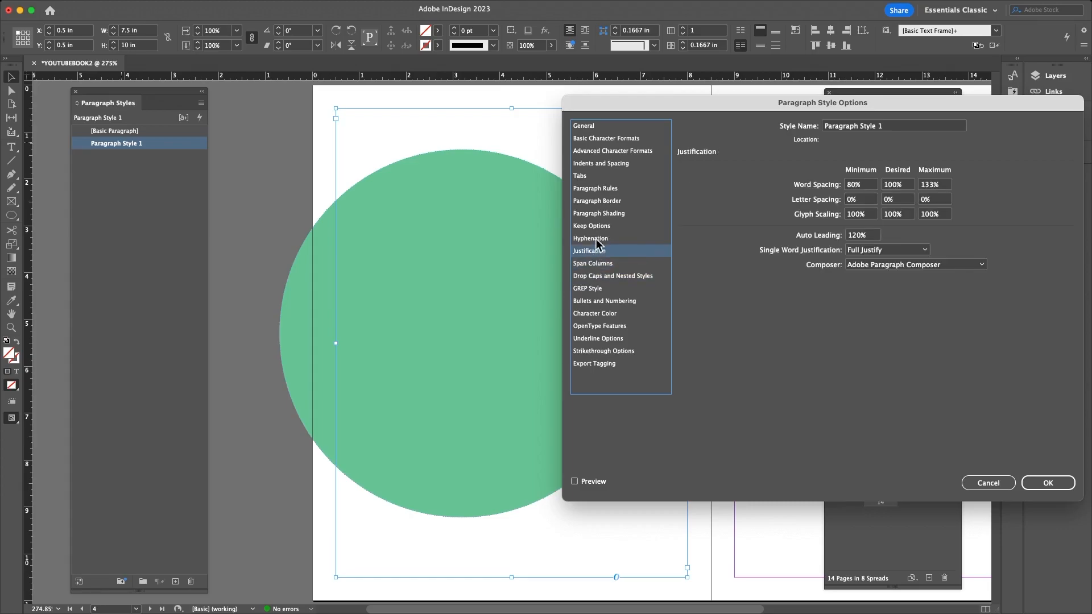
left_click(595, 238)
left_click(596, 227)
left_click(597, 239)
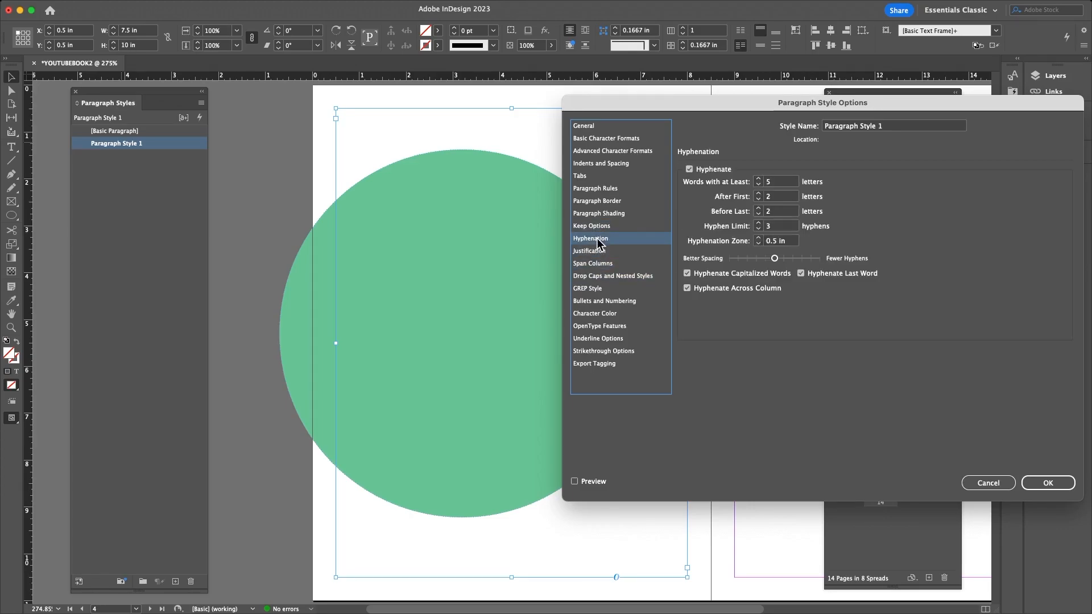
- Turn off hyphenation for Paragraph Style 1
left_click(687, 274)
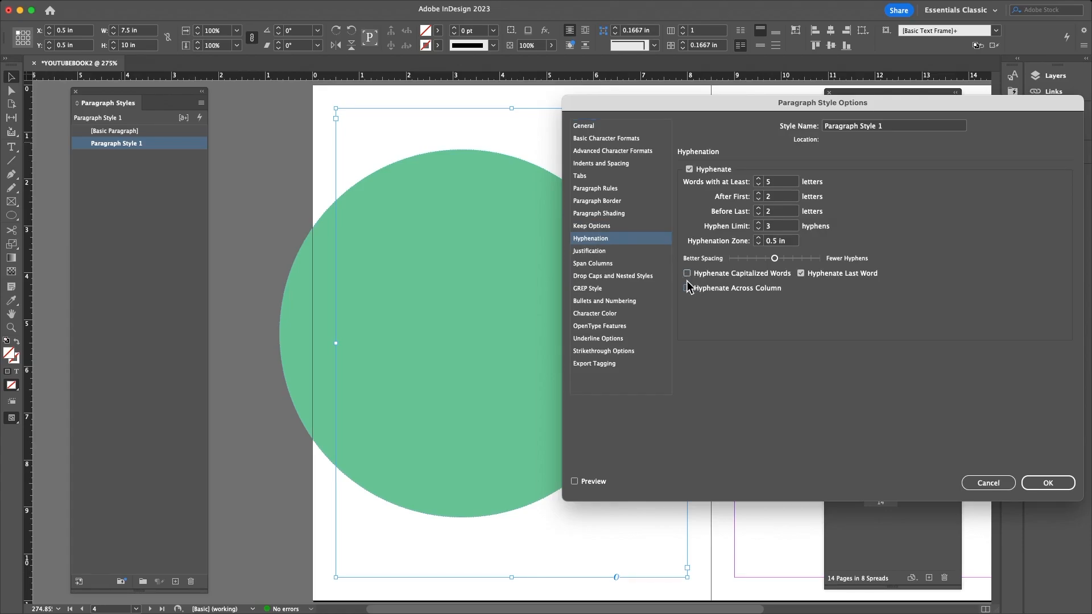
left_click(687, 274)
left_click(687, 289)
left_click(689, 169)
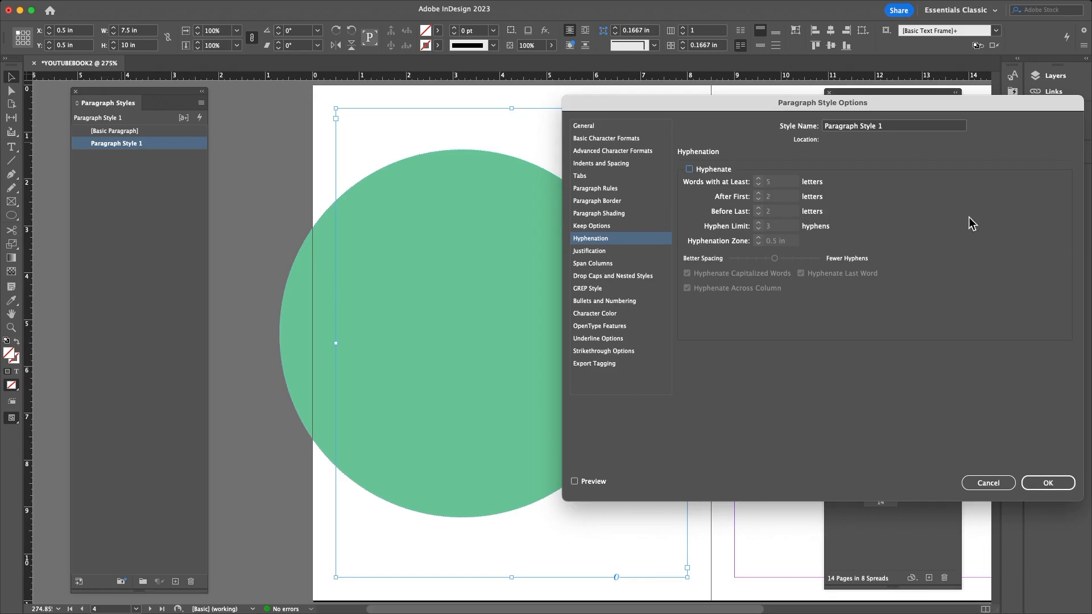
- Rename the style to 'Chapter Titles' and confirm the dialog
triple_click(855, 126)
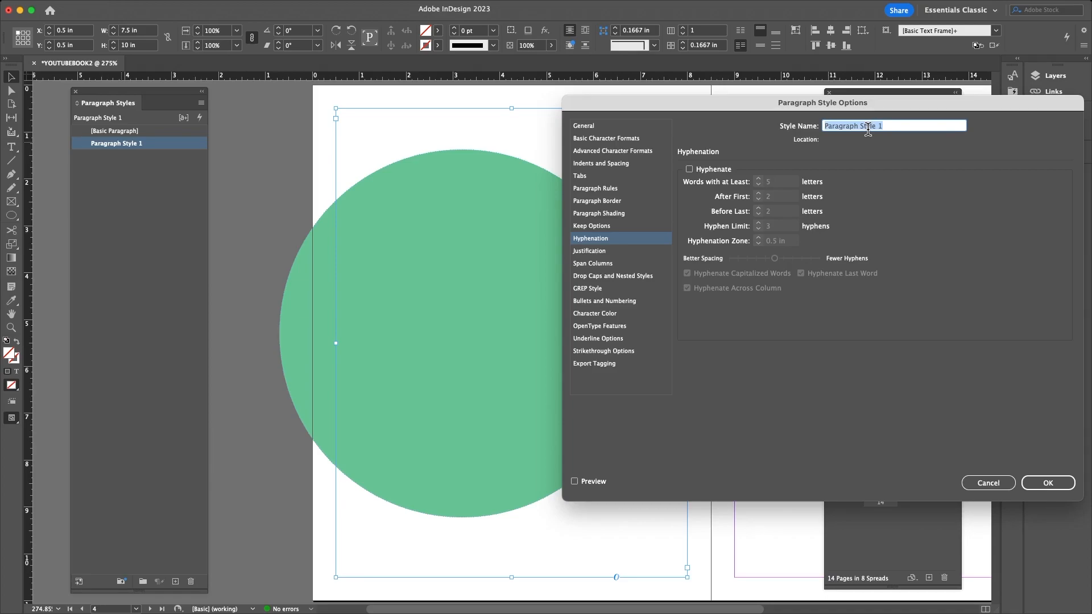
type("Chapter St")
type("itles")
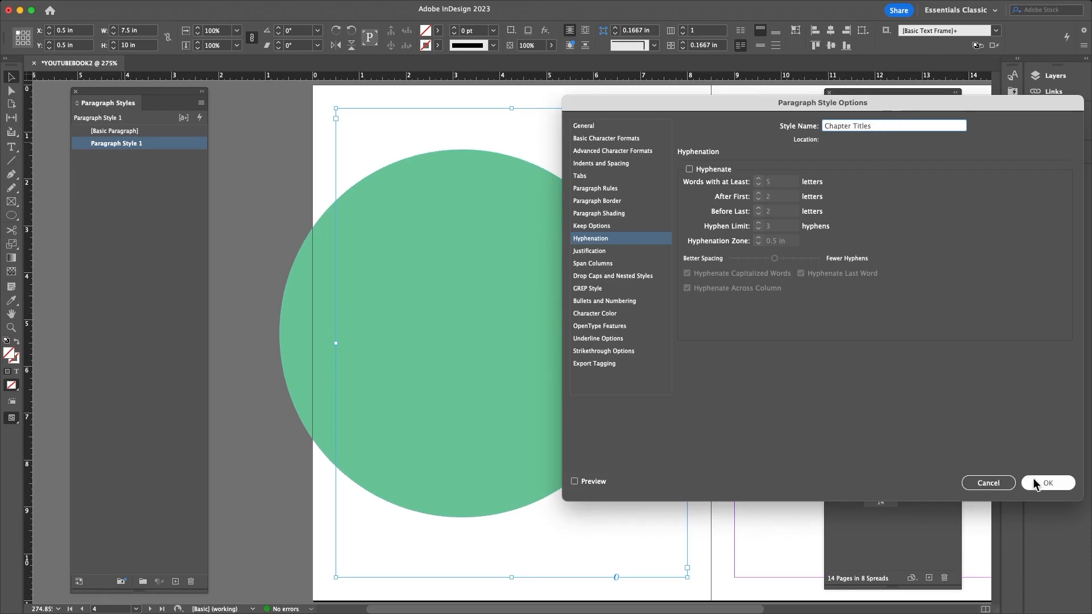
left_click(1034, 482)
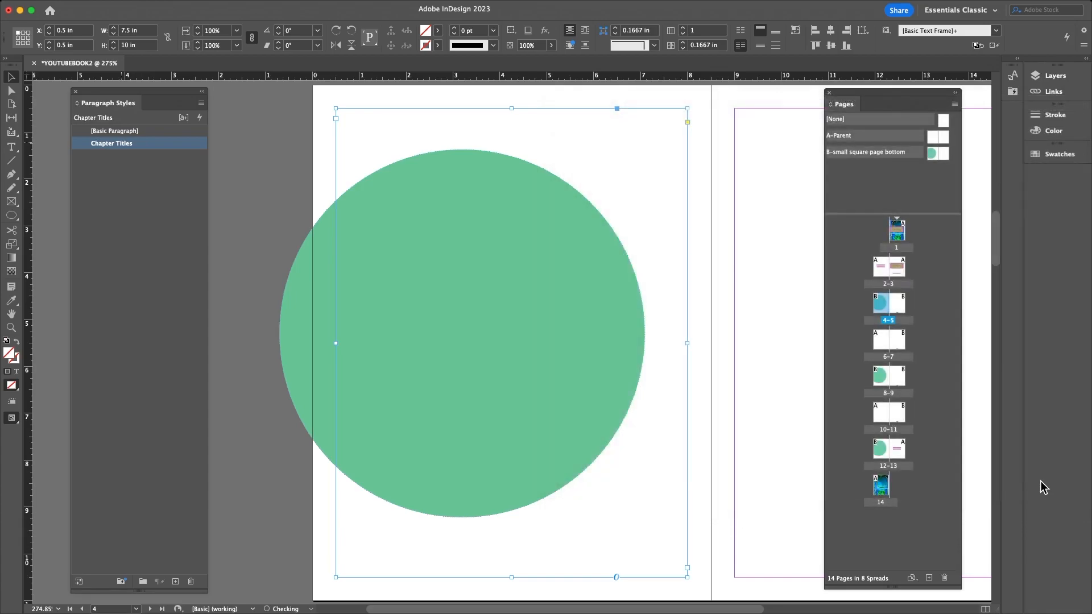
- Create a new paragraph style and name it 'text body'
left_click(113, 190)
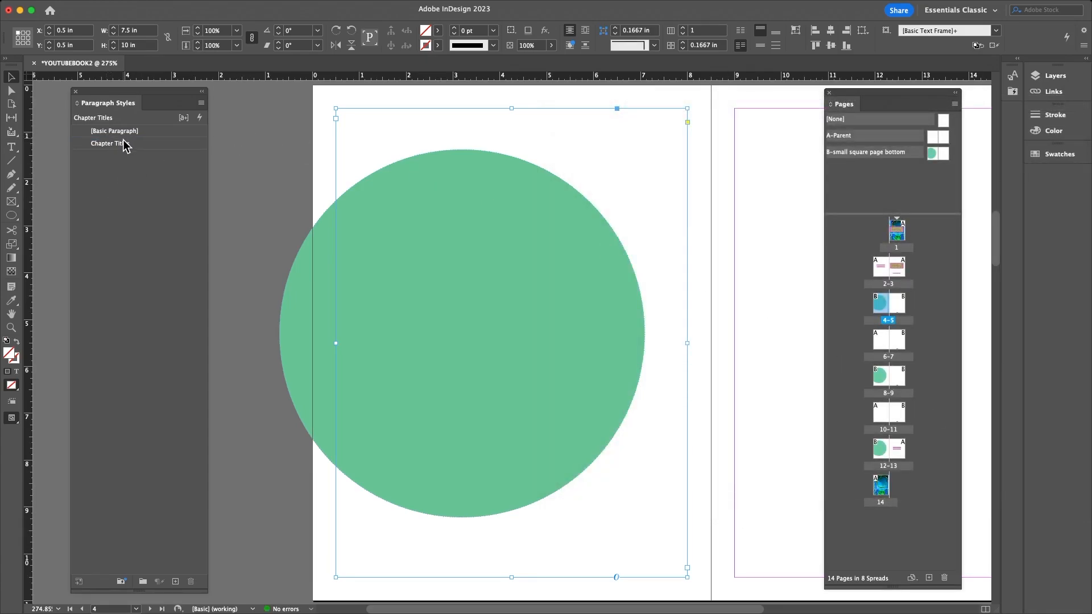
left_click(175, 581)
double_click(105, 156)
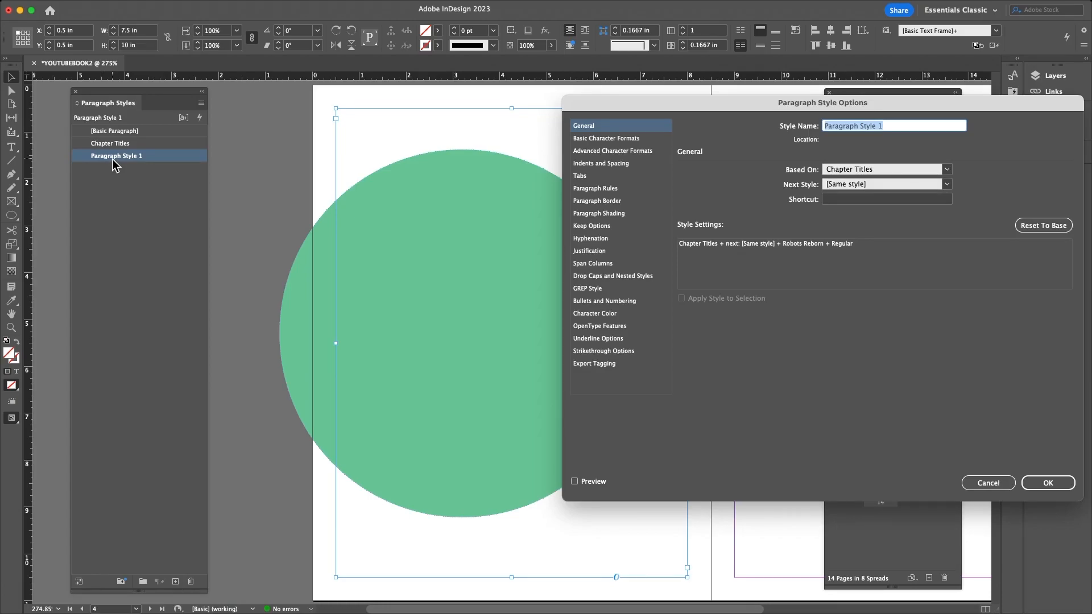
type("text body")
- Set the text body style's font to Times New Roman at 12 pt and confirm
left_click(600, 139)
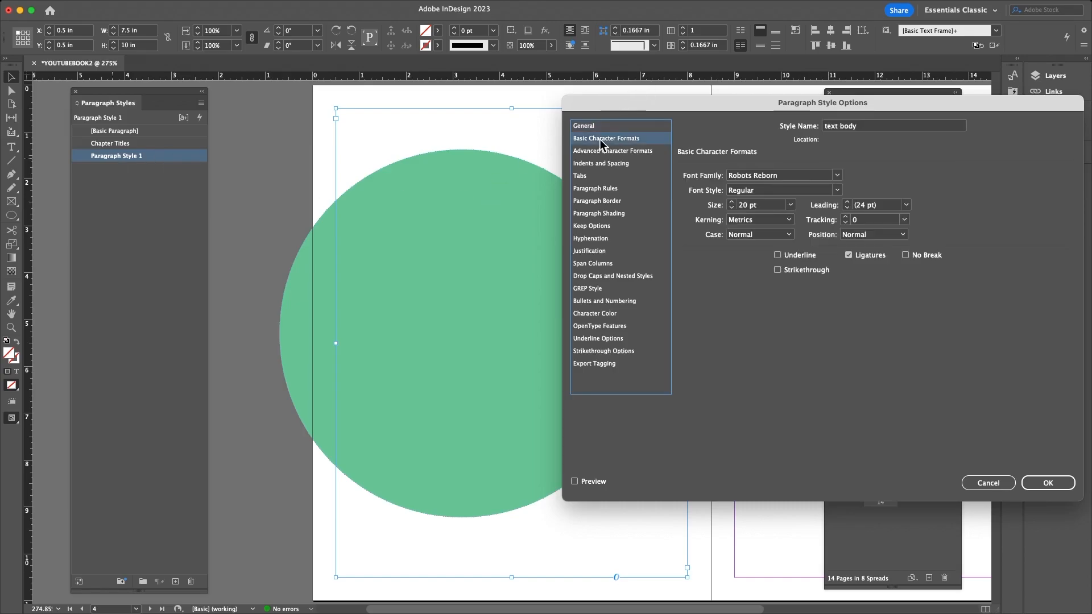
left_click(837, 176)
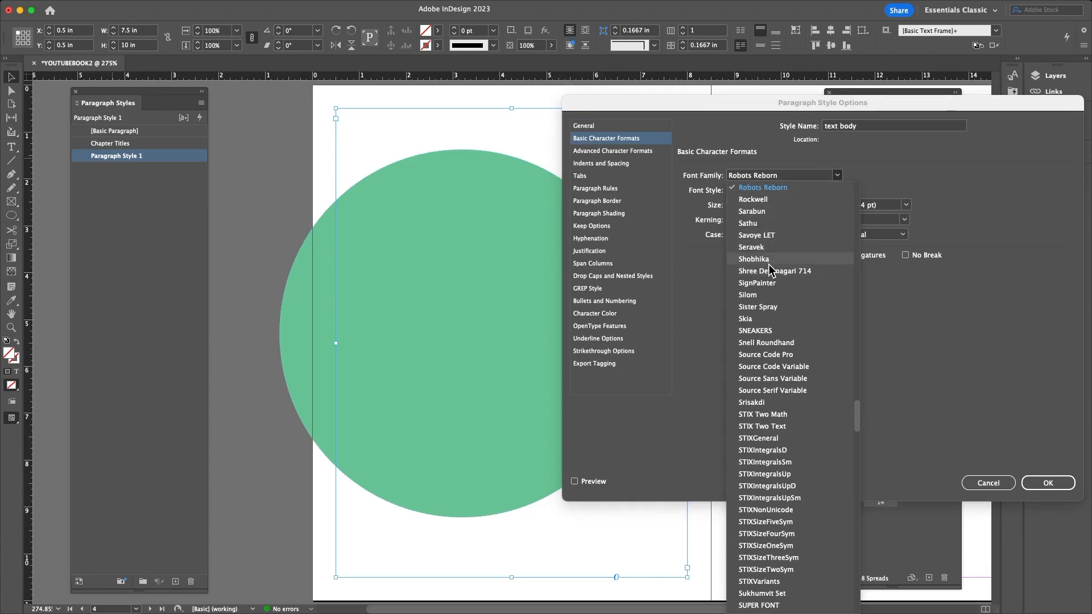
left_click(760, 179)
type("Times")
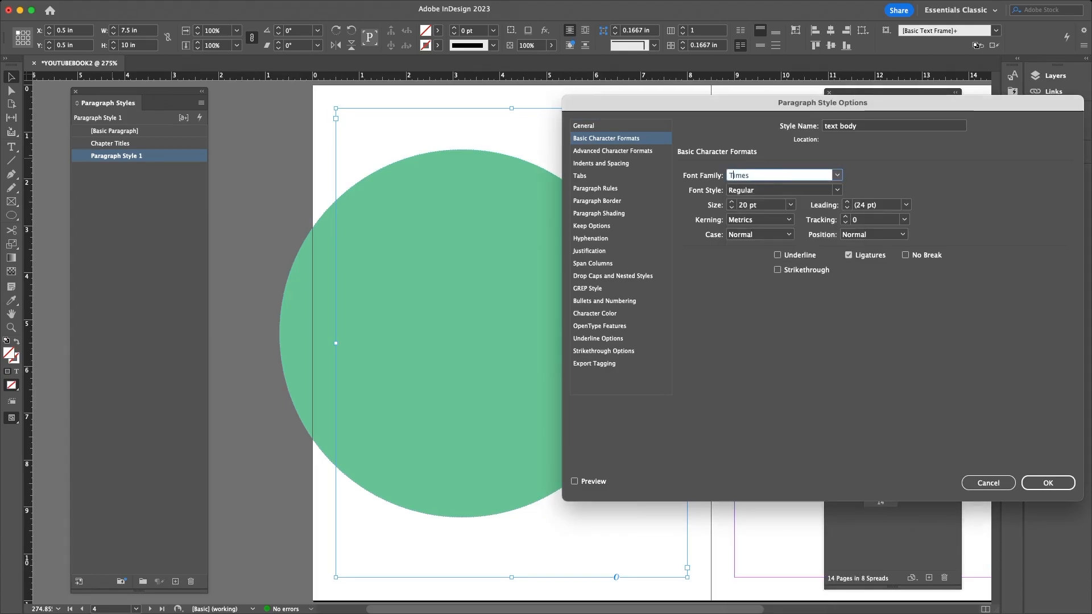
type(" New Roman")
left_click(755, 205)
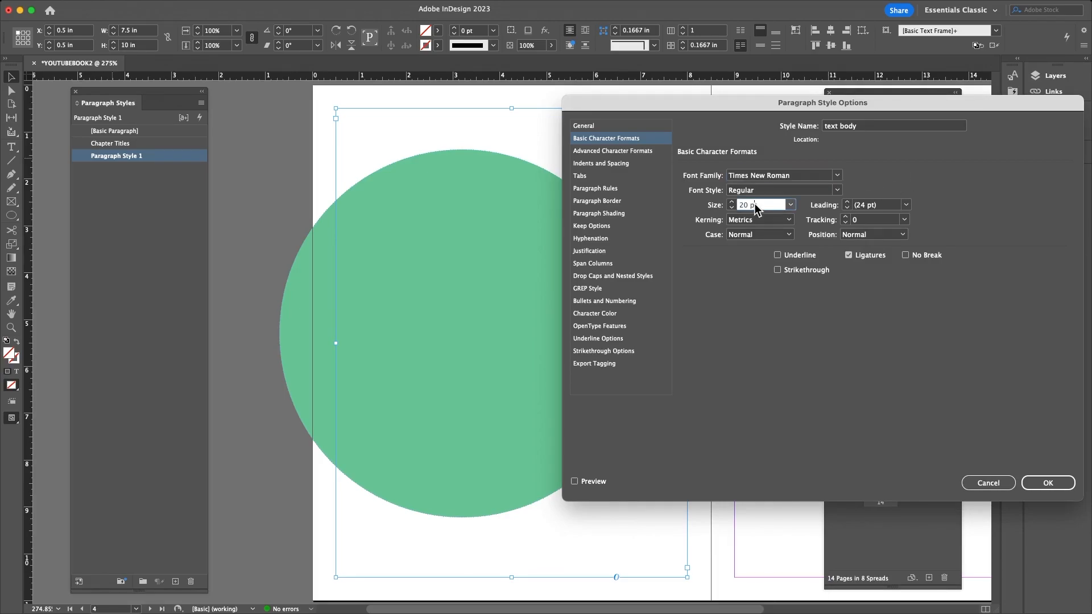
left_click(731, 202)
key("Return")
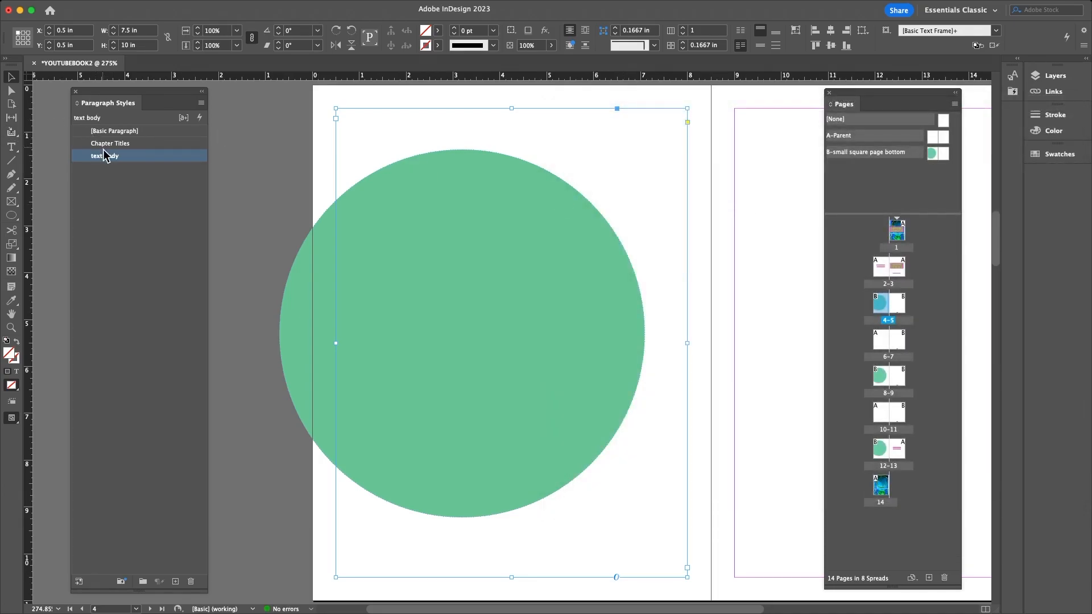
- Set the text body style's left indent to 0.5 in under Indents and Spacing
double_click(107, 156)
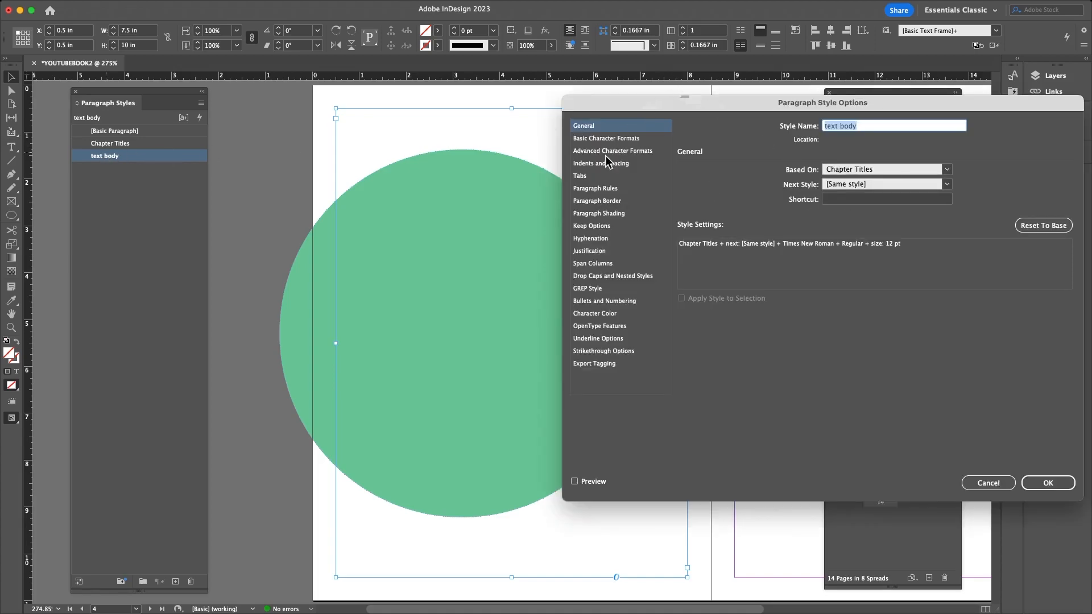
left_click(603, 140)
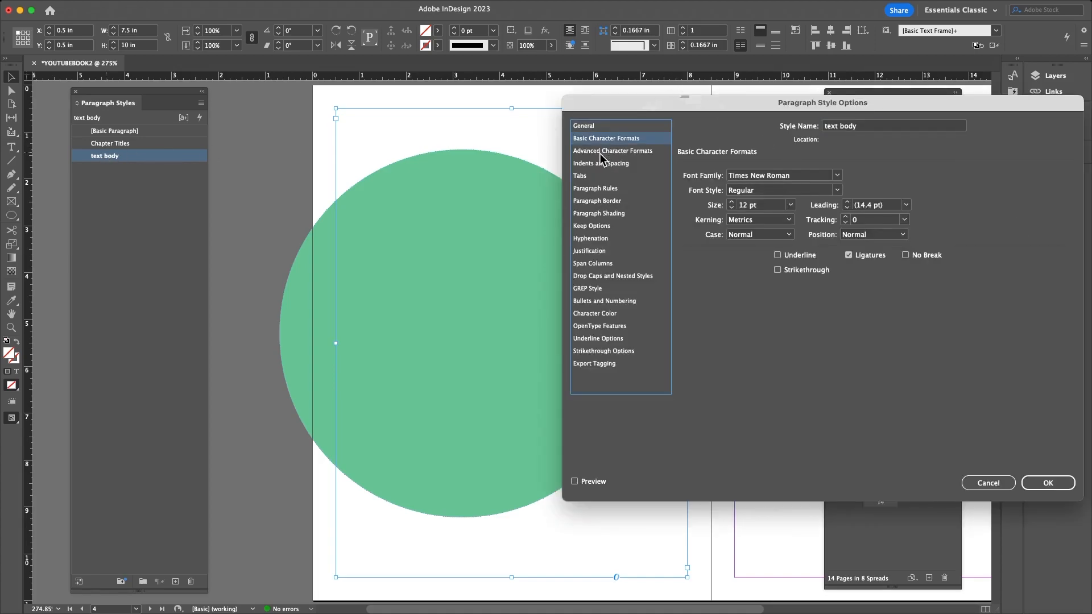
left_click(600, 151)
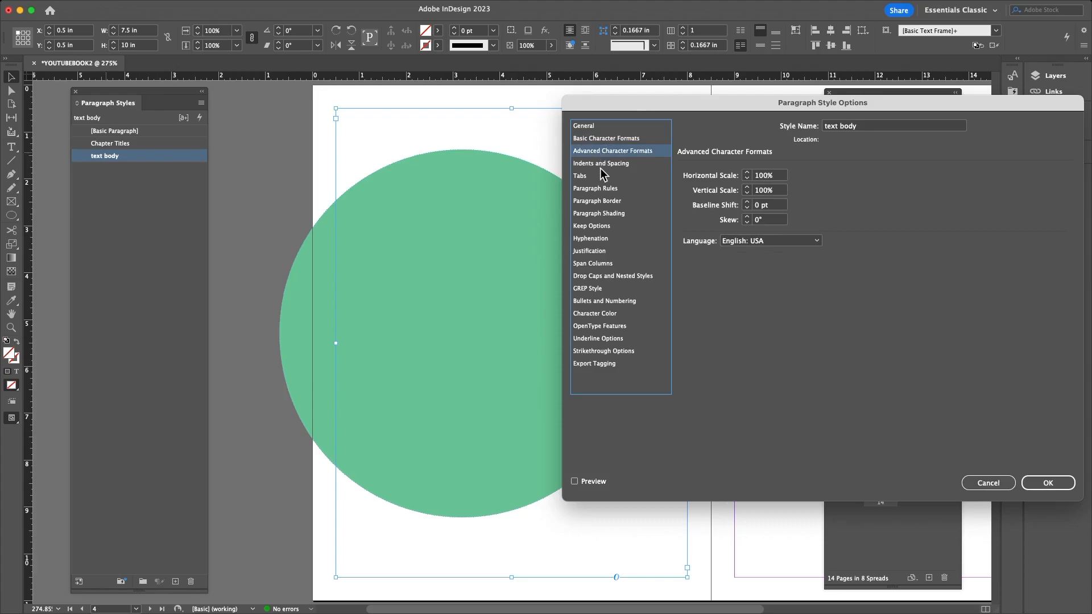
left_click(598, 165)
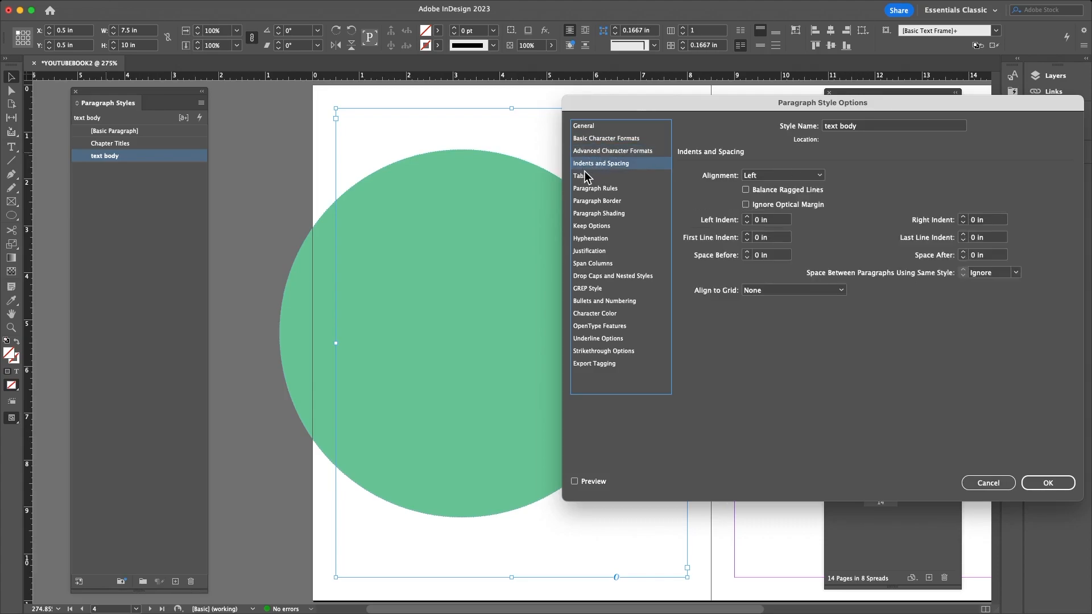
double_click(757, 220)
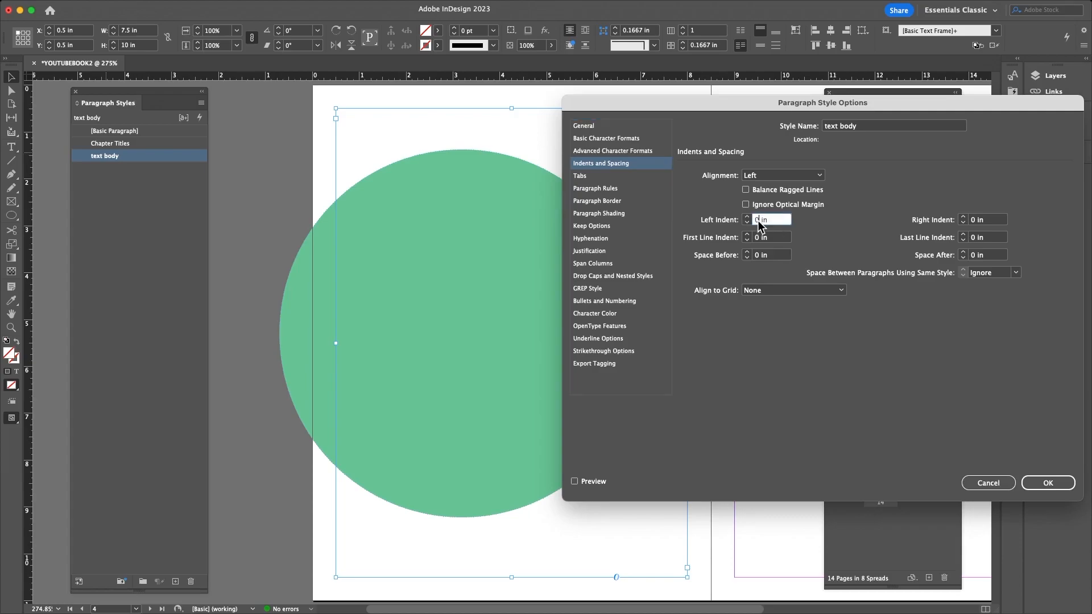
type(".5")
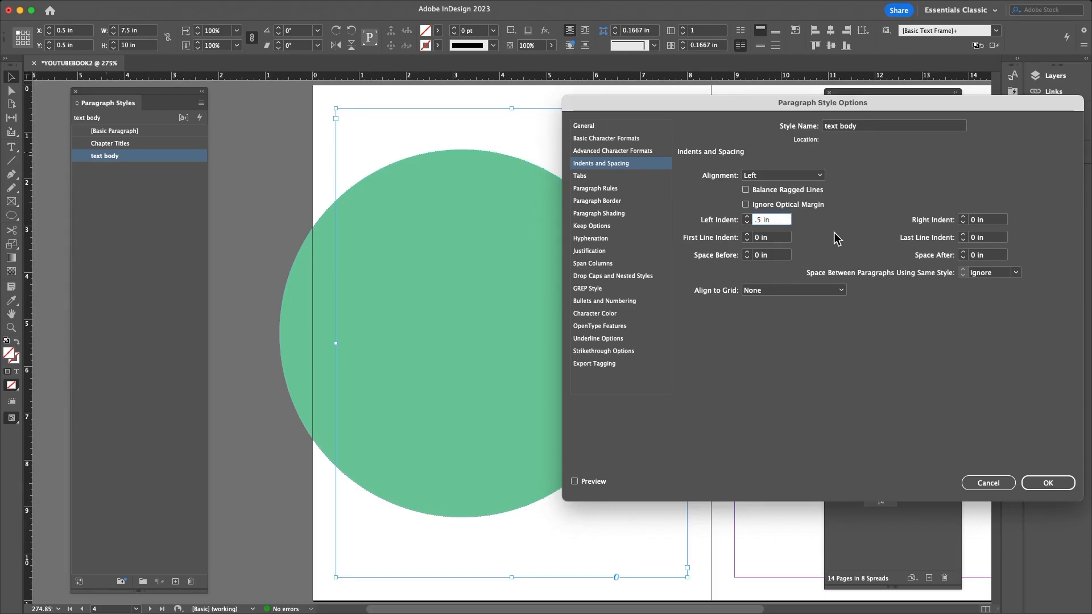
left_click(1041, 483)
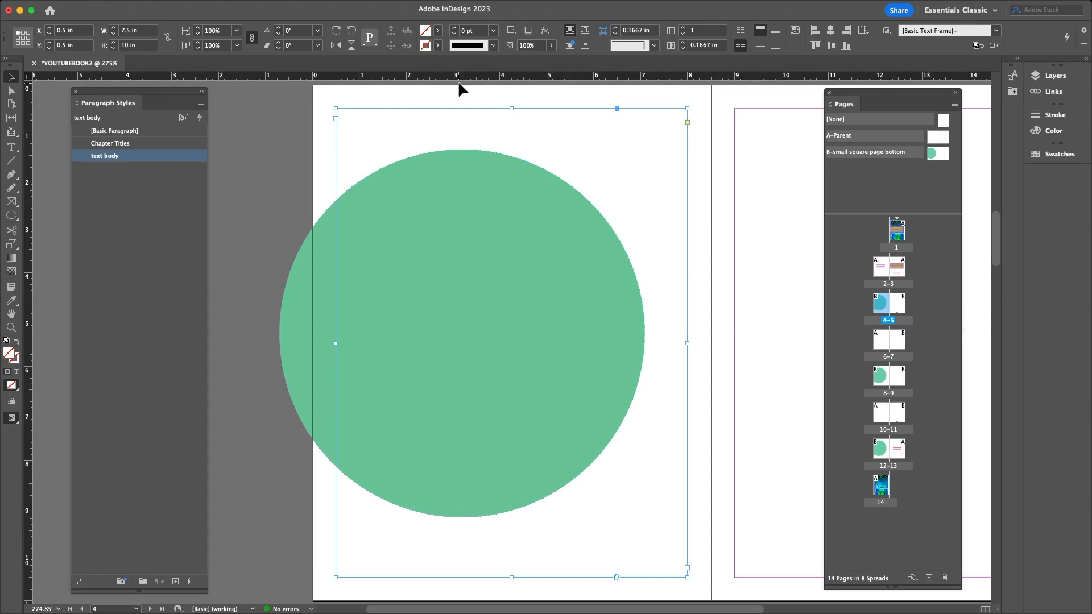
- Drag a horizontal guide from the top ruler to about 1 in down on page 4
left_click_drag(460, 79, 465, 131)
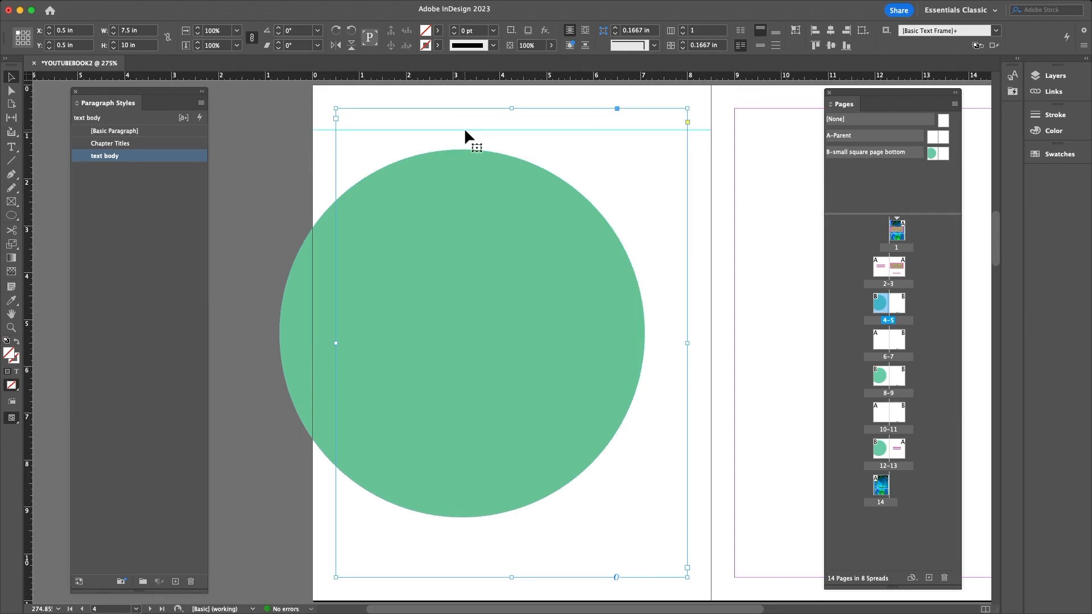
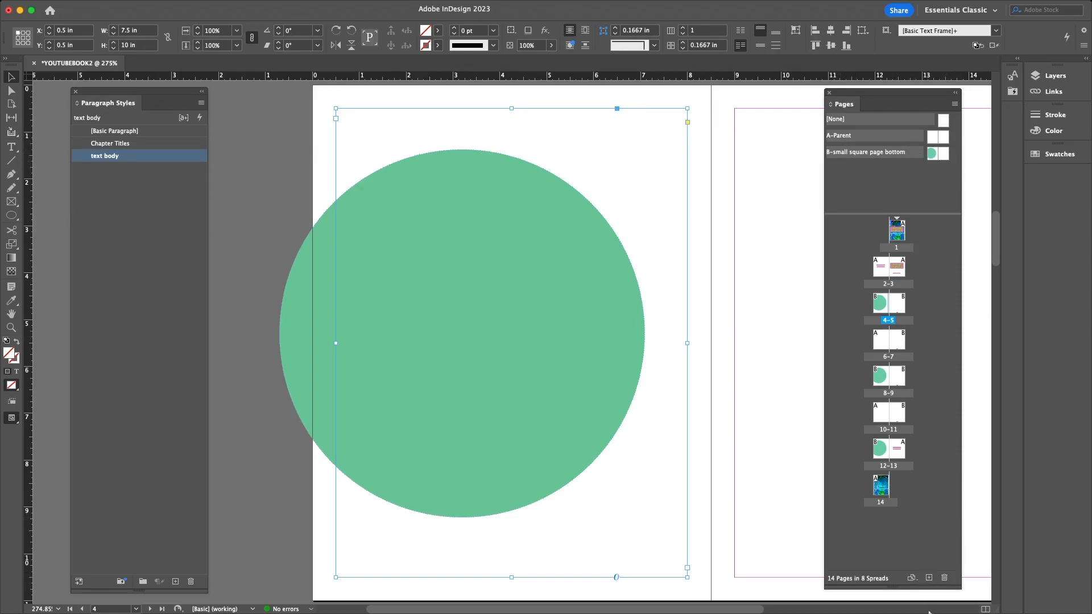
- Undo the accidental extra page and create a new parent spread named Chapter Titles GL
left_click(931, 578)
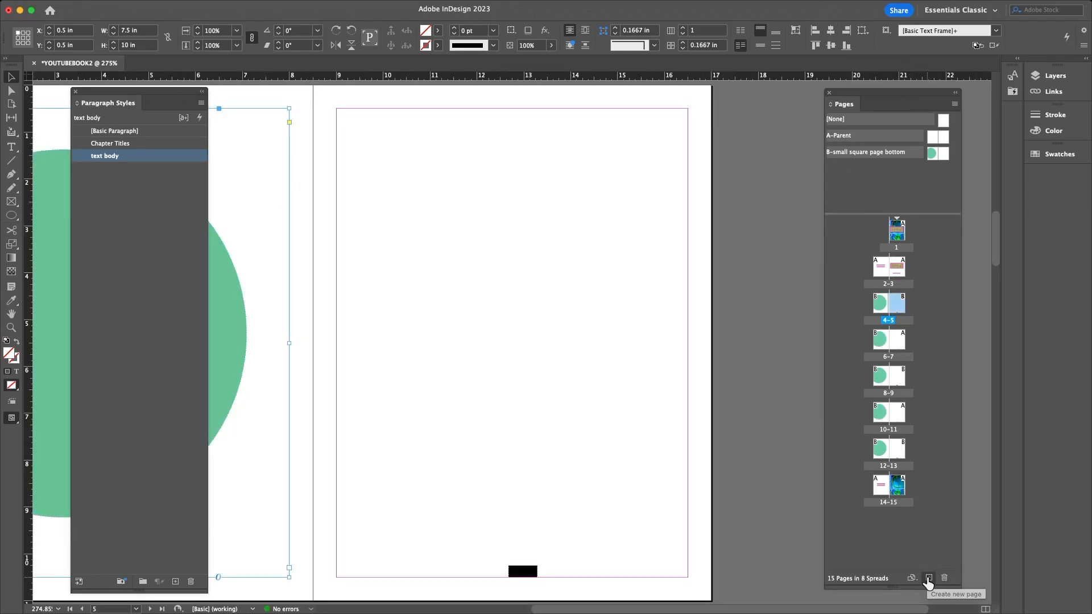
key("super+z")
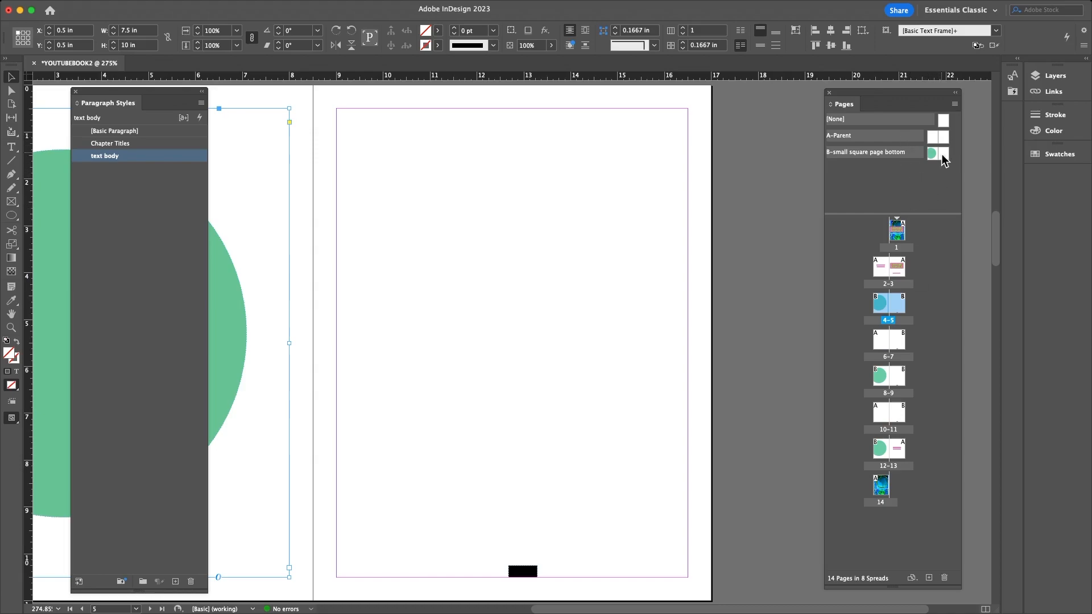
right_click(941, 160)
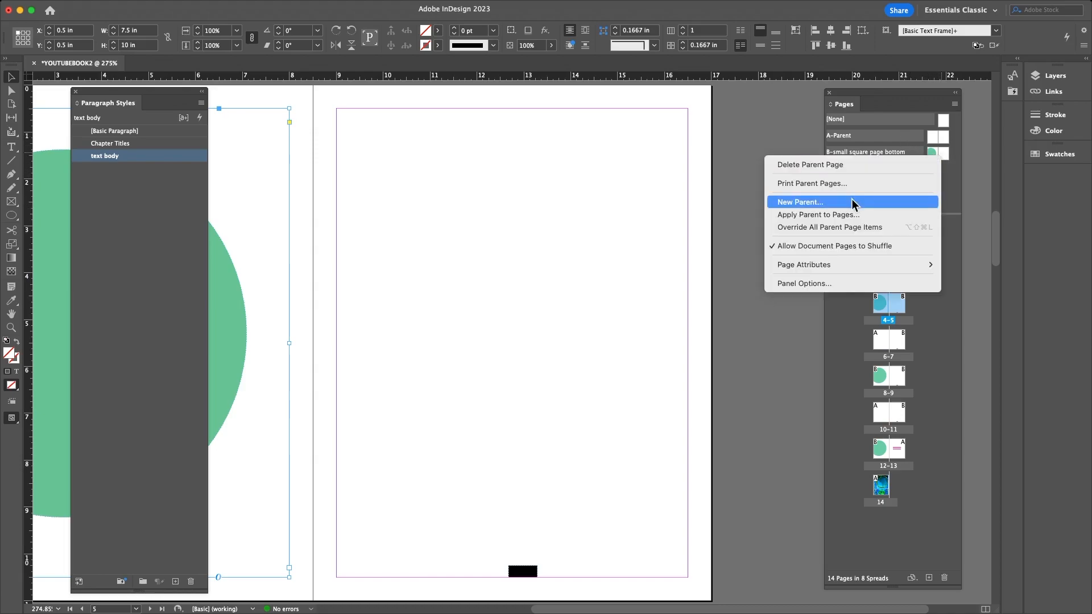
left_click(853, 202)
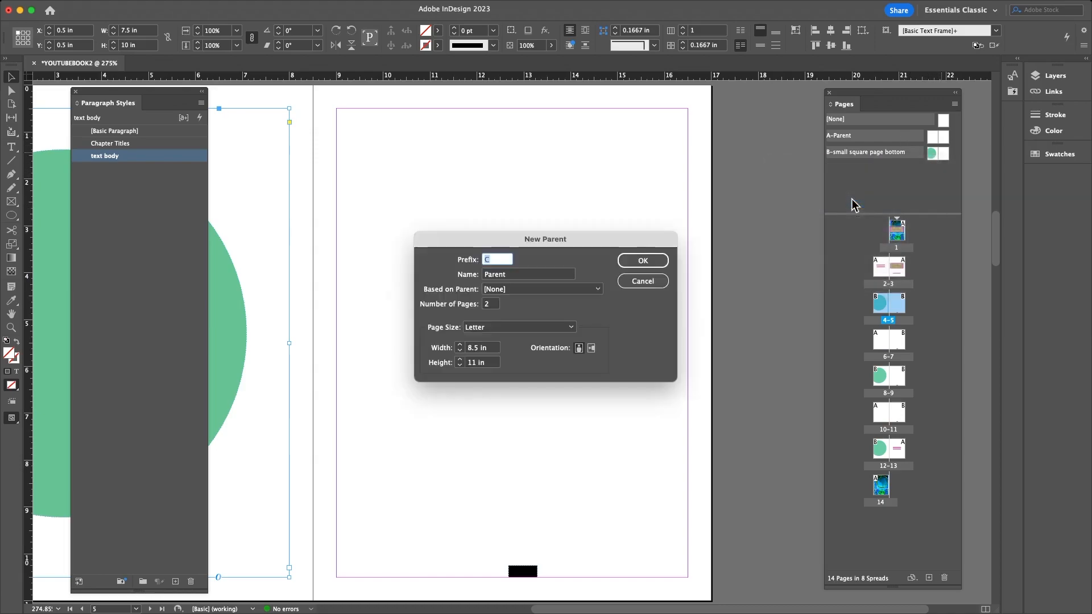
left_click(503, 275)
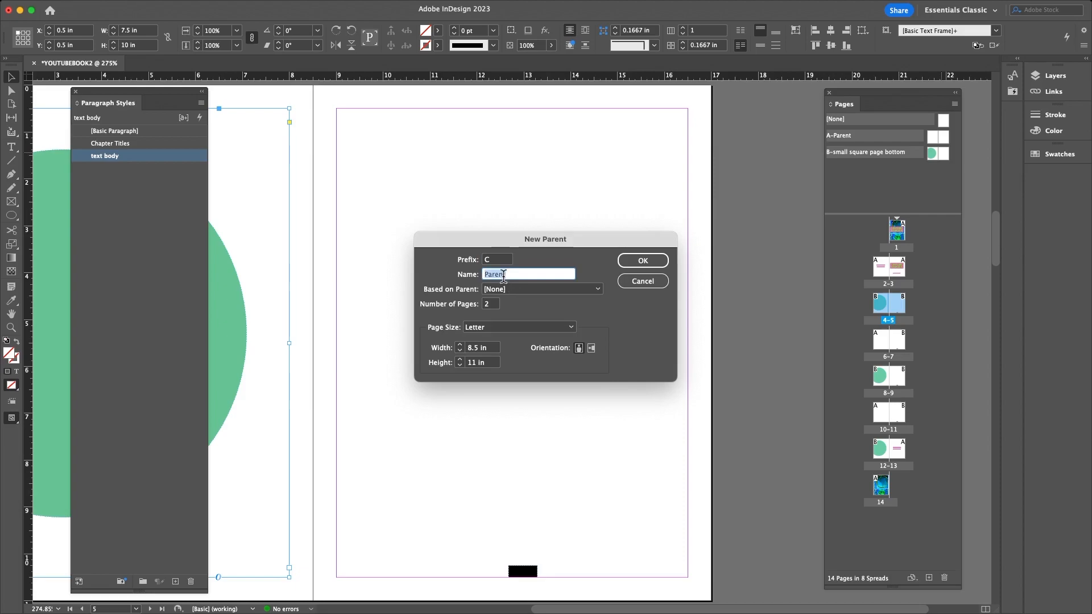
type("Chapter Titles GL")
left_click(643, 261)
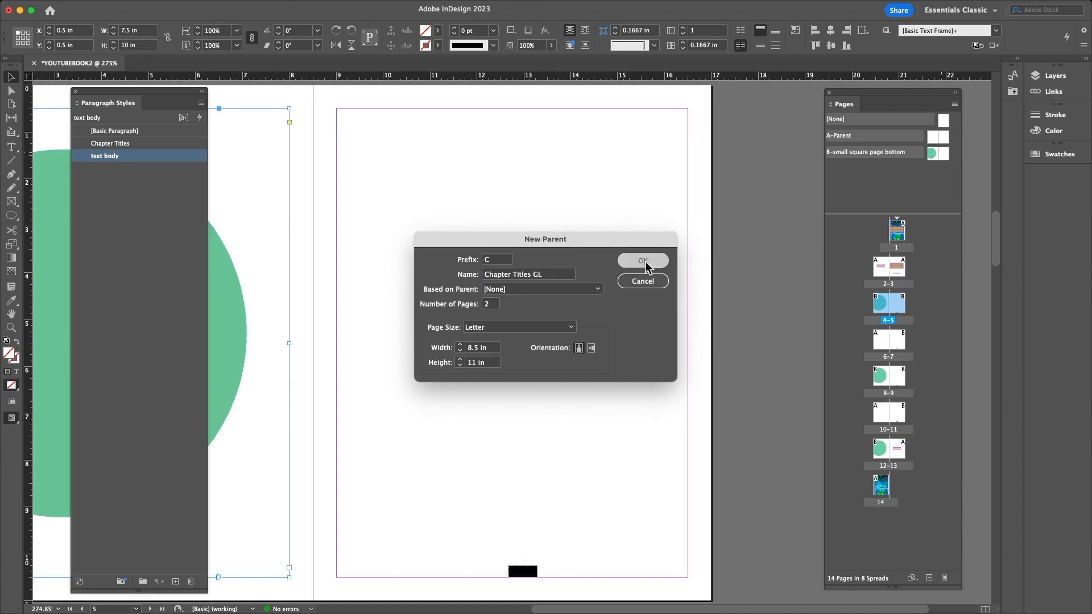
- Open the C-Chapter Titles GL parent and drag two horizontal guides onto it
double_click(933, 171)
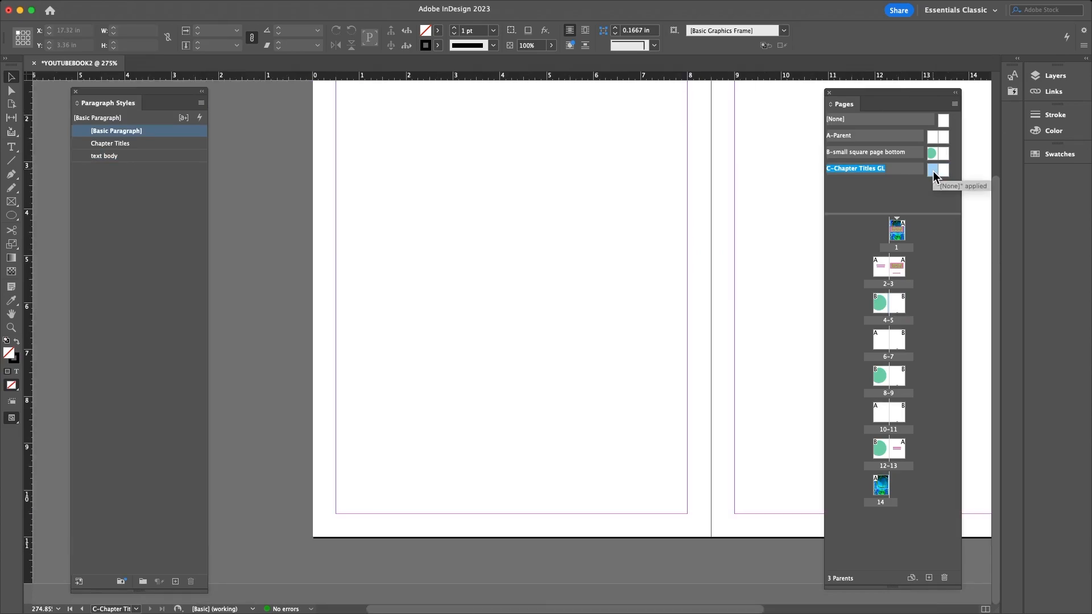
scroll(634, 284, "up", 4)
scroll(635, 283, "down", 1)
scroll(633, 281, "down", 2)
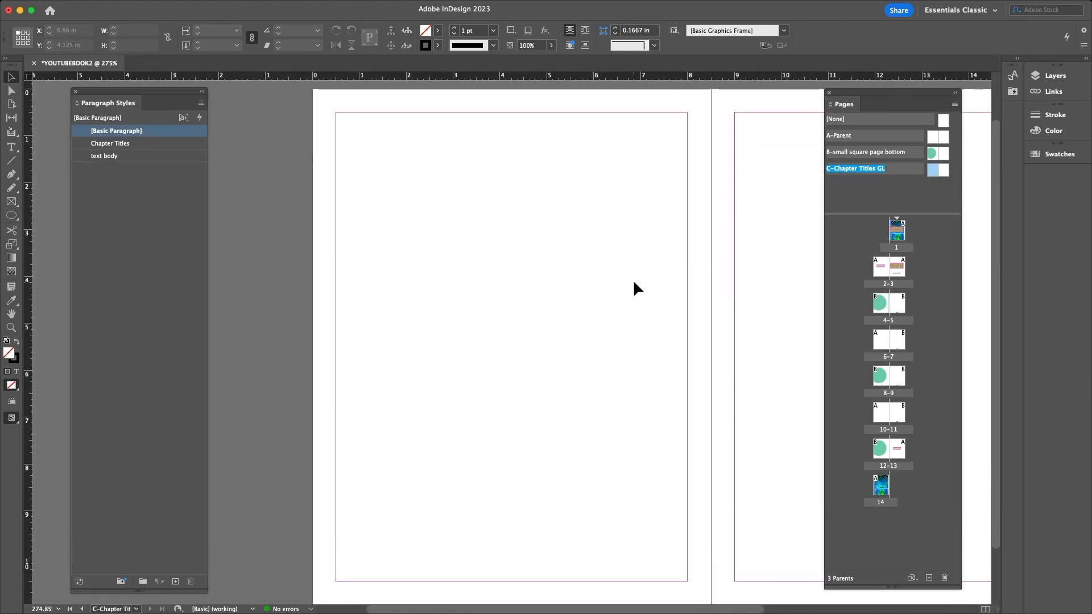
left_click_drag(559, 78, 573, 114)
left_click_drag(581, 74, 576, 182)
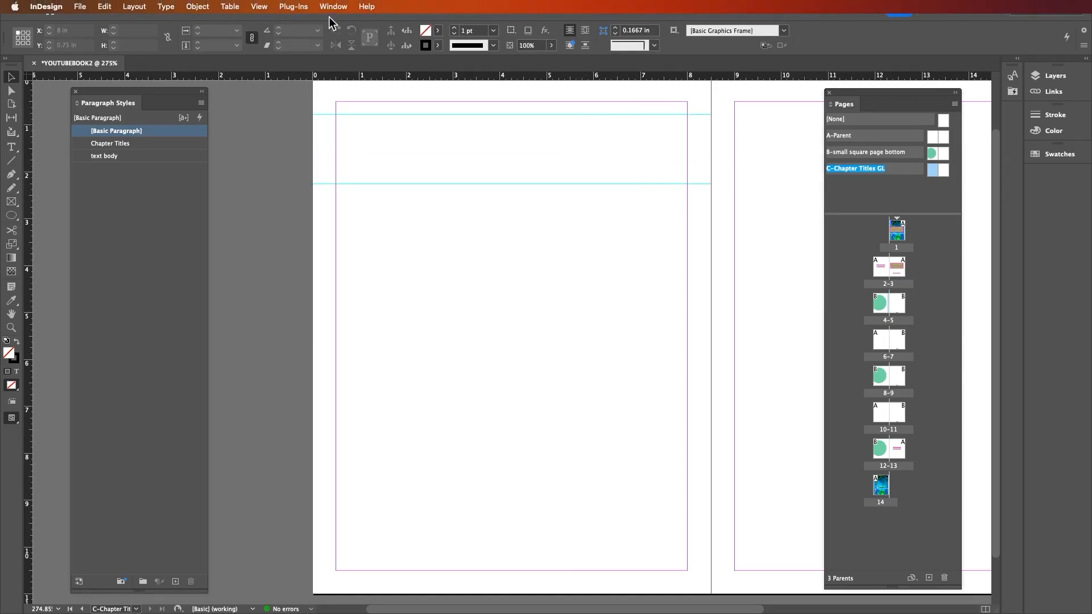
- Unlock the ruler guides and move them to about 1.5 in and 2.72 in
left_click(255, 6)
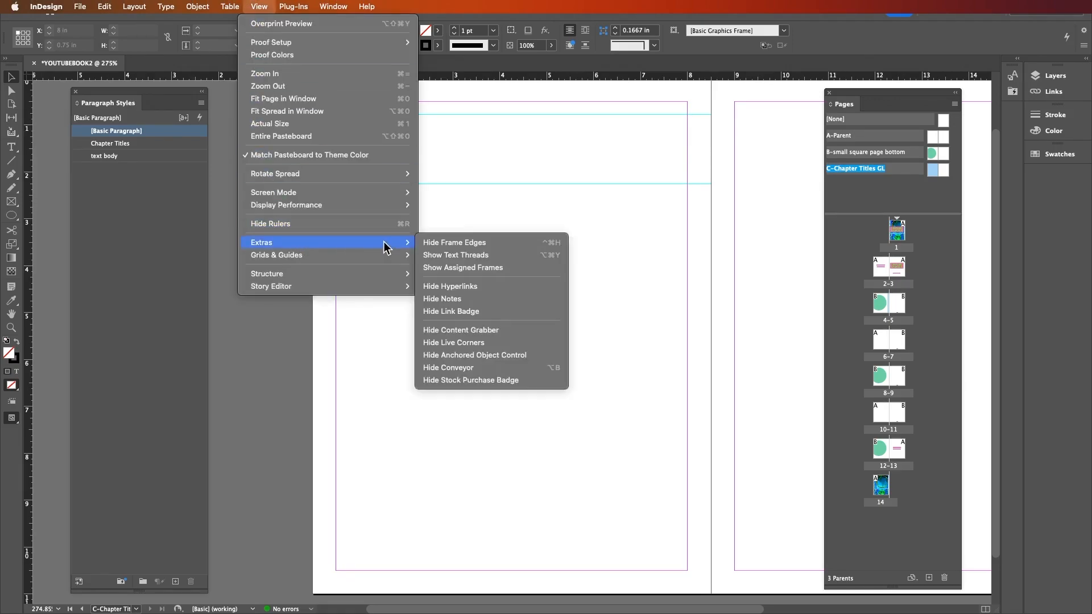
mouse_move(383, 259)
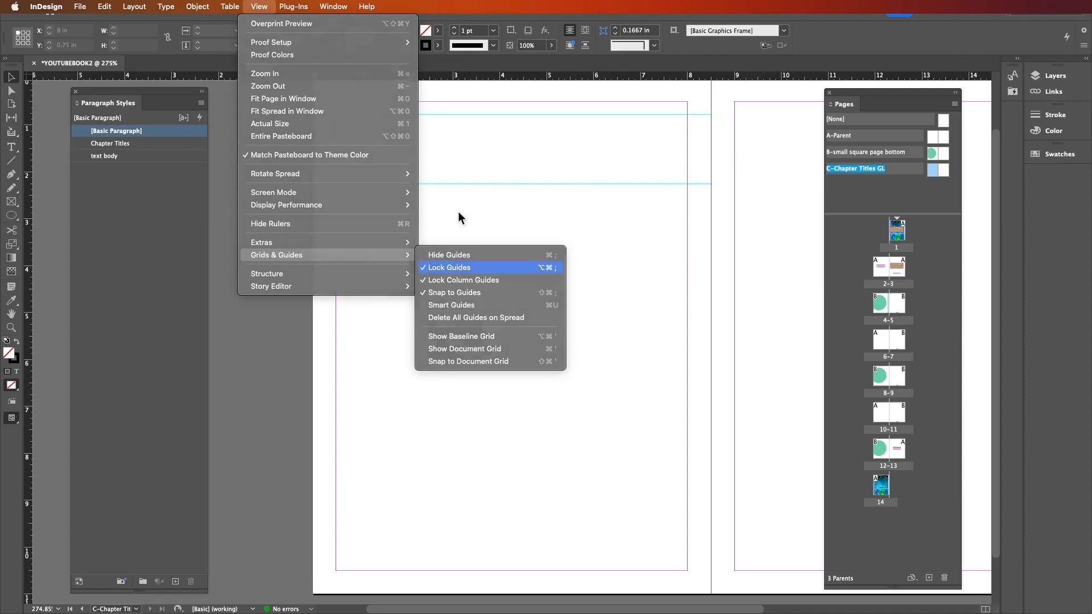
left_click(452, 268)
left_click(499, 115)
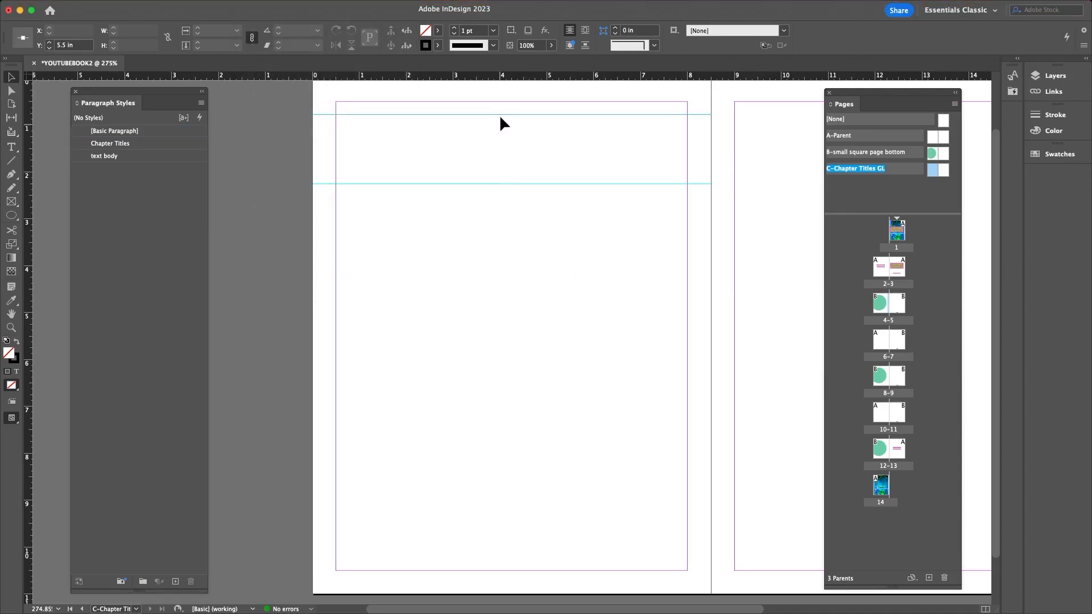
left_click_drag(507, 114, 508, 132)
left_click_drag(493, 184, 495, 205)
left_click_drag(500, 132, 501, 149)
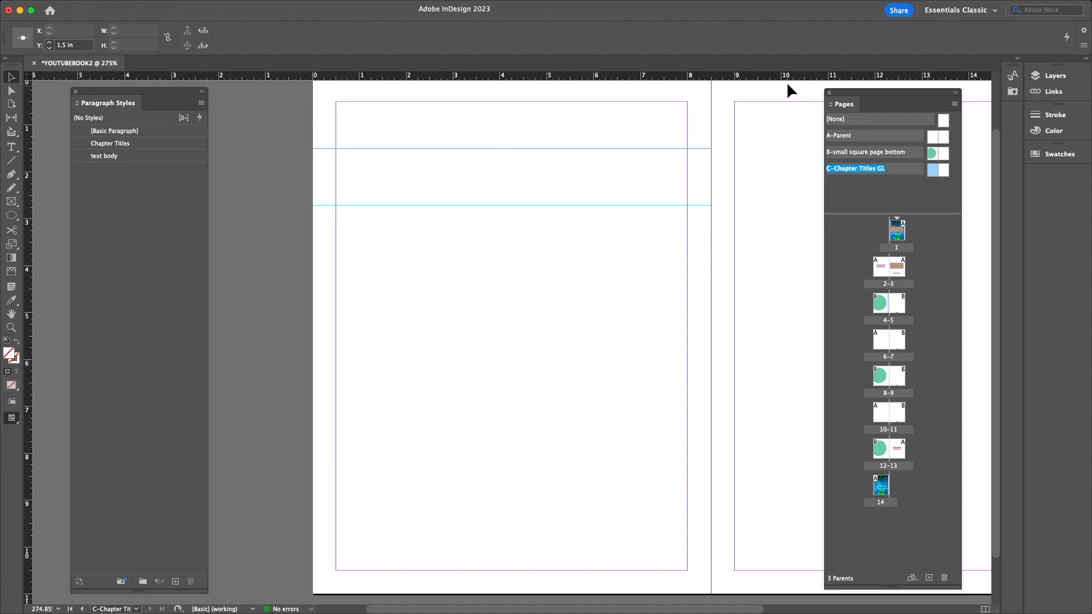
- Raise both guides back up near the top of the page
left_click_drag(861, 94, 882, 94)
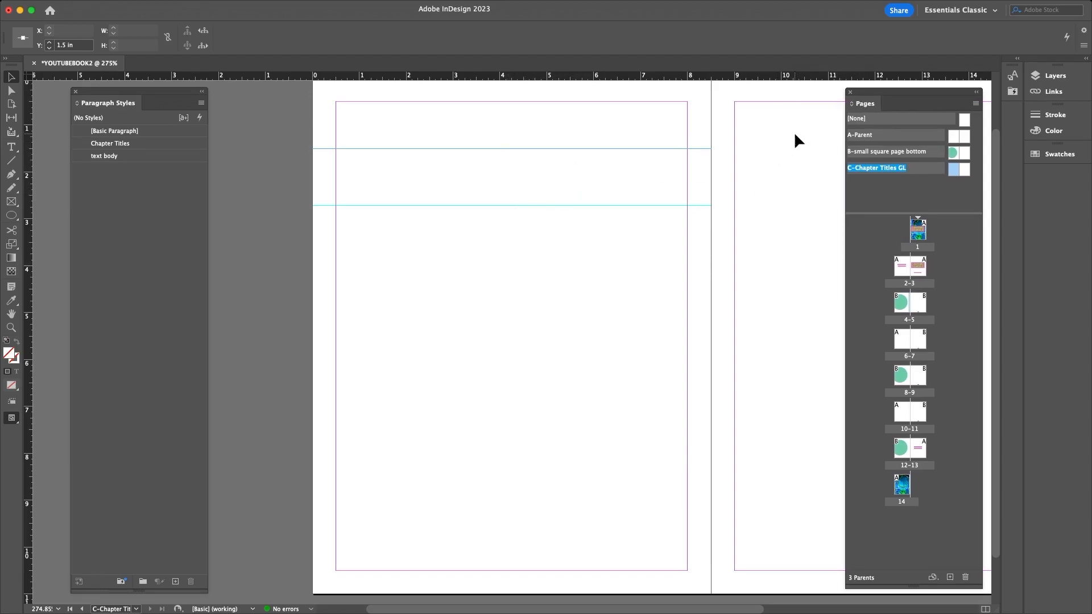
left_click_drag(644, 149, 646, 85)
left_click_drag(642, 203, 642, 114)
left_click_drag(416, 609, 612, 608)
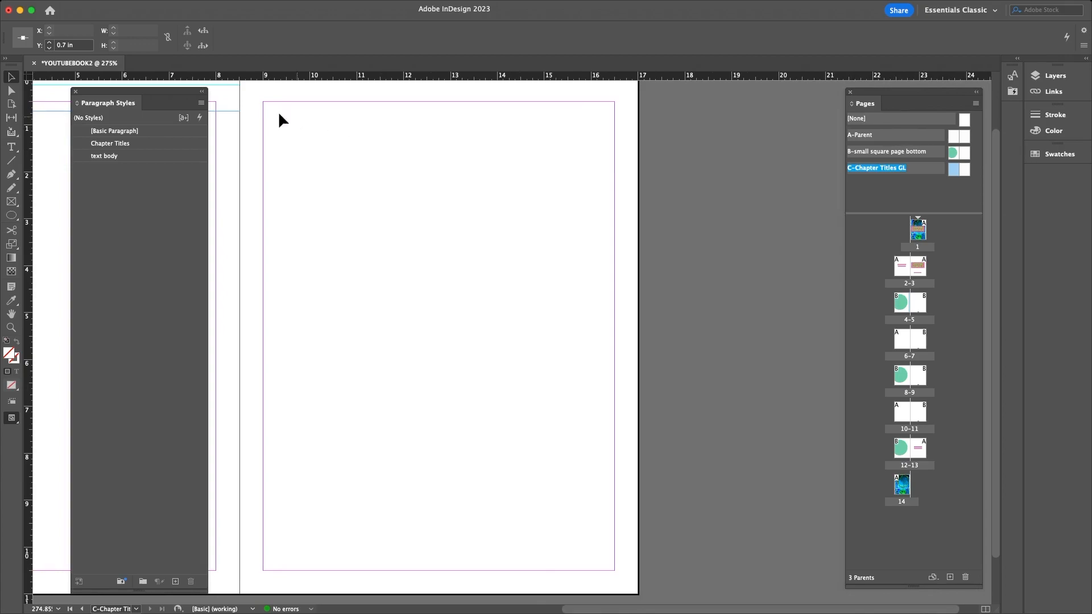
- Add three horizontal guides across the right-hand parent page
left_click_drag(379, 77, 380, 121)
left_click_drag(395, 76, 397, 243)
left_click_drag(410, 122, 407, 173)
left_click_drag(438, 81, 435, 347)
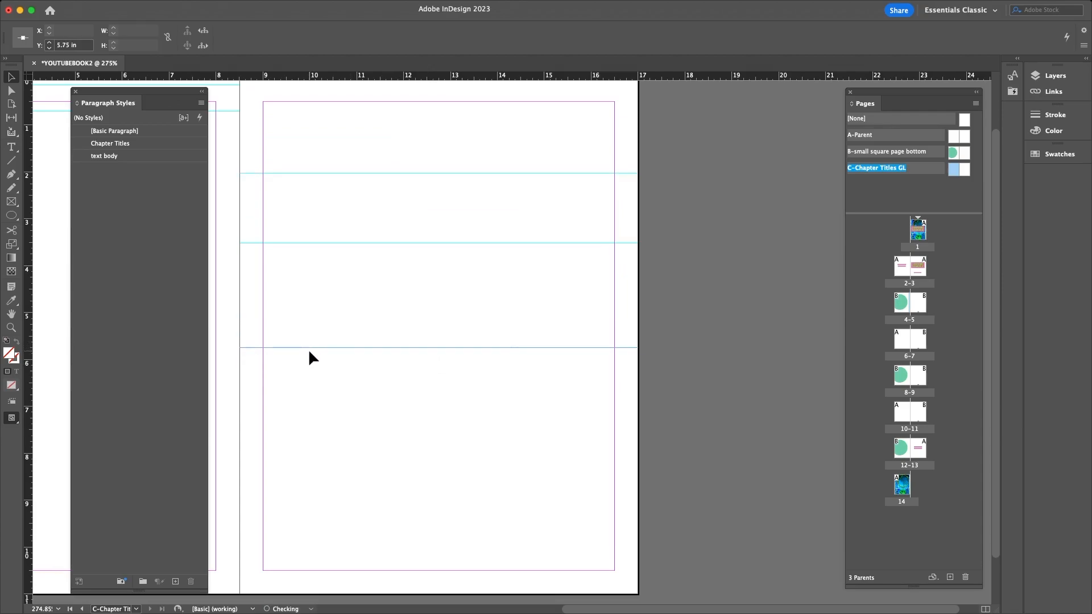
left_click_drag(630, 612, 530, 609)
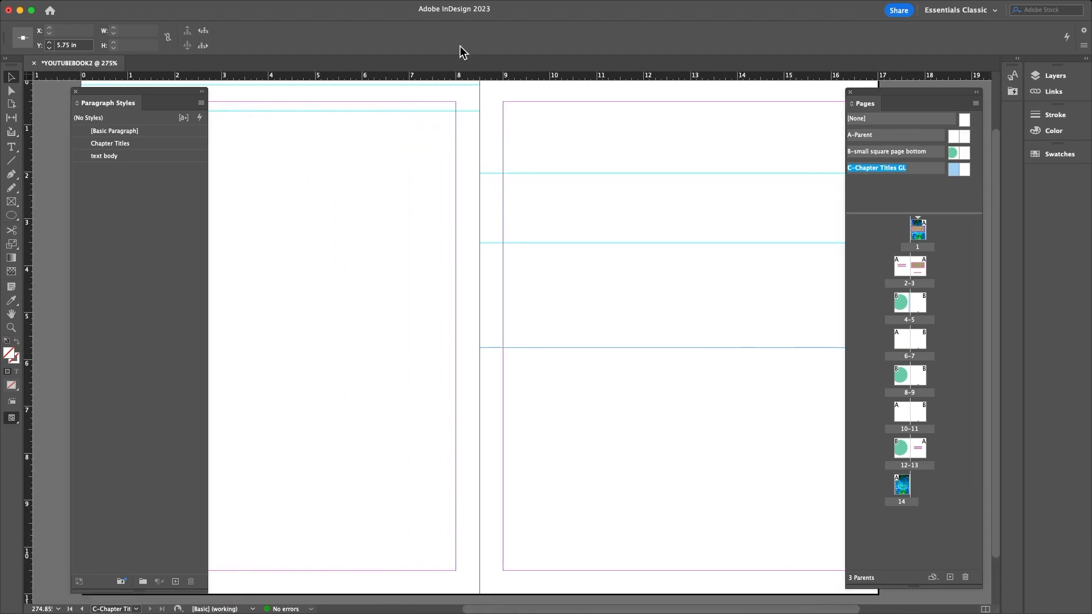
- Drag the leftover guide off the page and fit the spread in the window
scroll(454, 81, "up", 3)
left_click(455, 92)
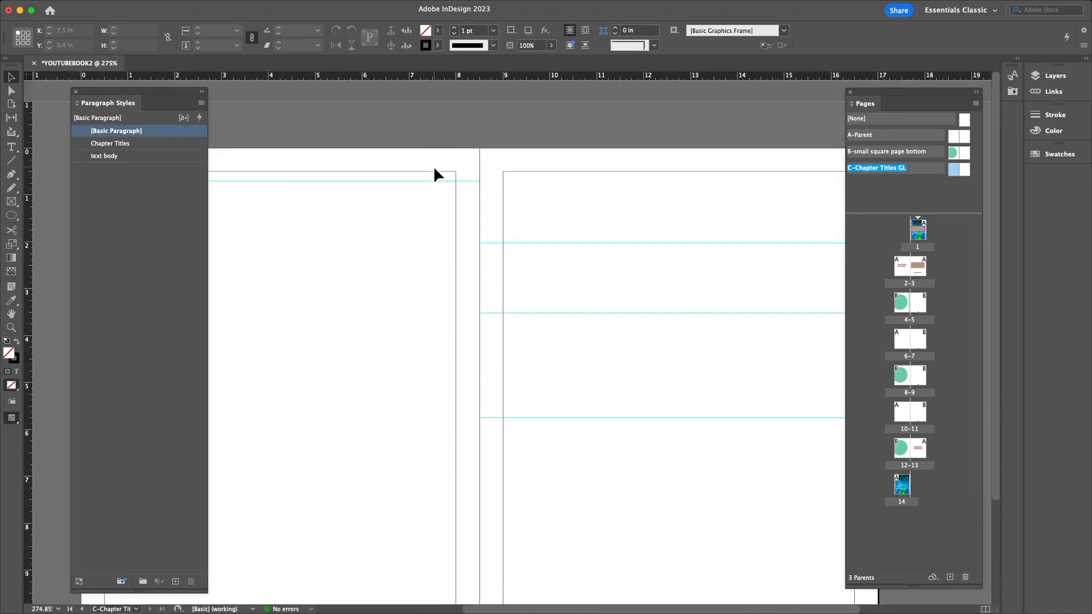
left_click_drag(438, 181, 441, 140)
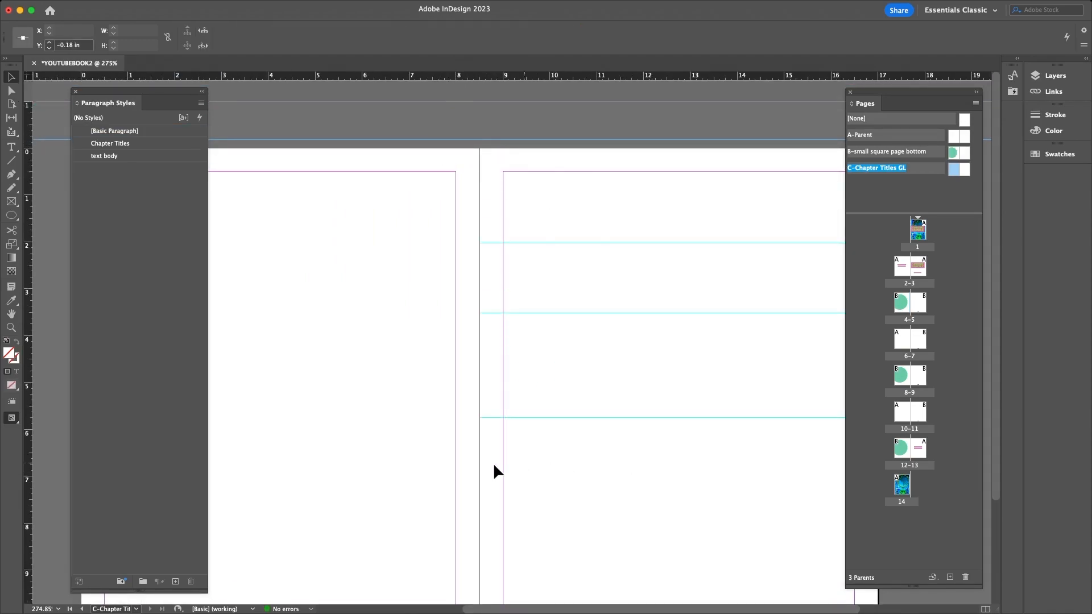
key("super+minus")
key("super+0")
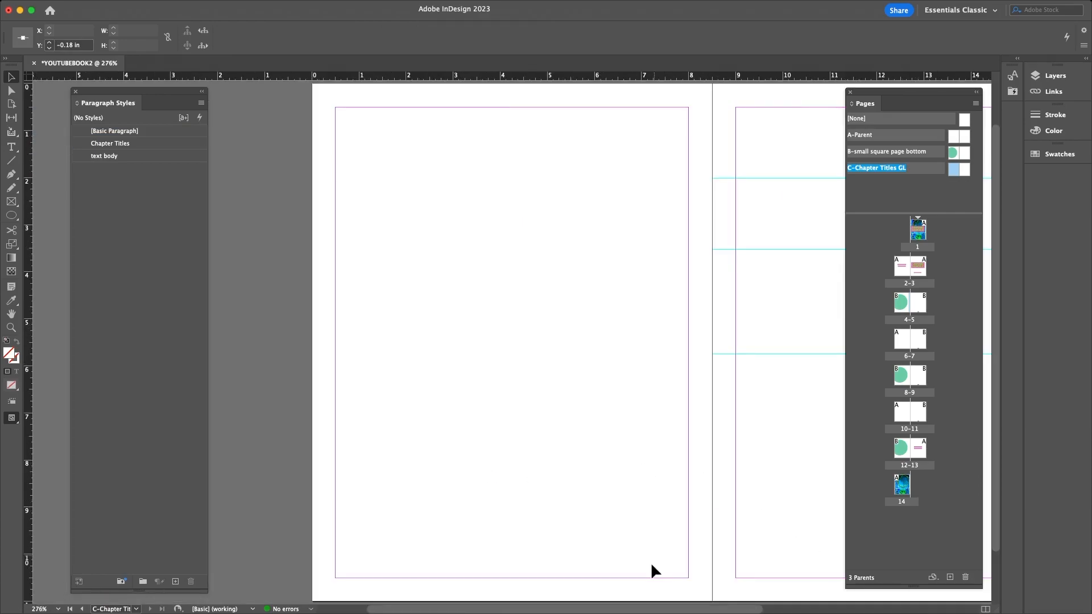
left_click_drag(629, 608, 766, 610)
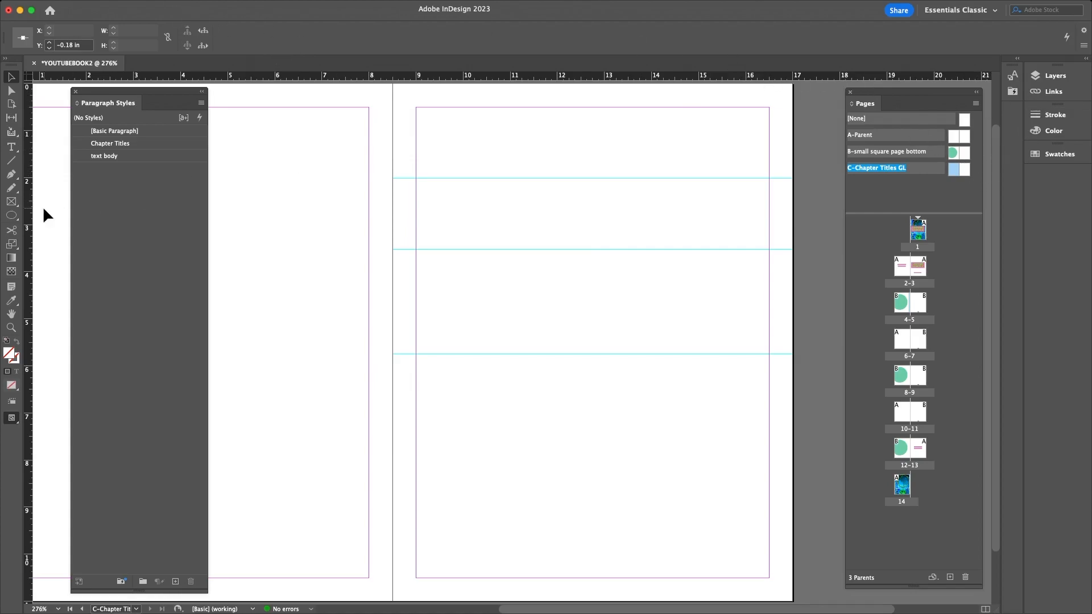
- Draw a centred text frame on the right page, type CHAPTER 1, and apply Chapter Titles style
left_click(11, 148)
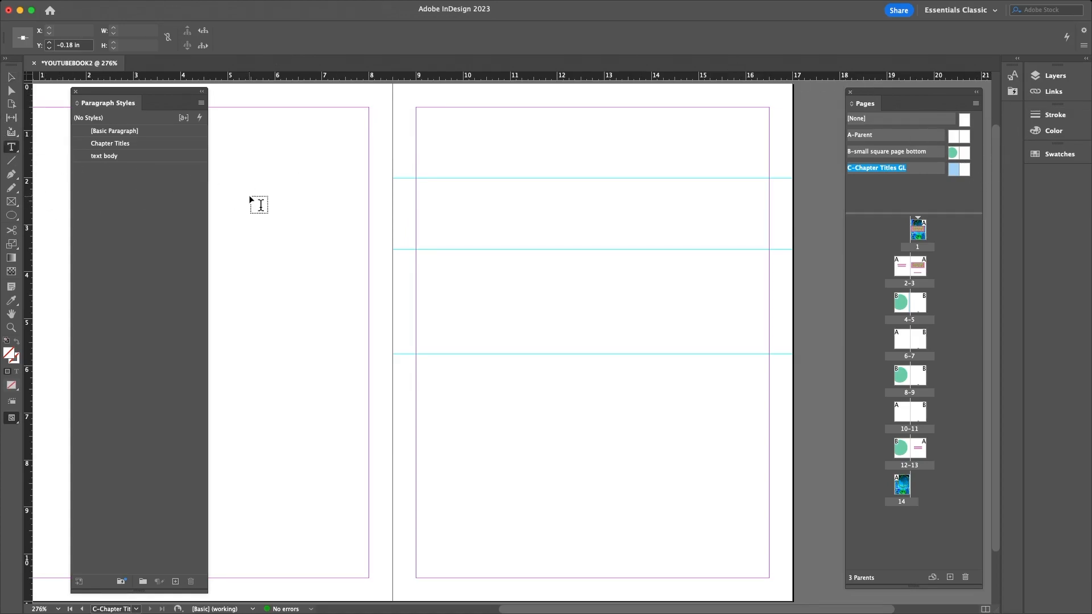
left_click_drag(417, 180, 769, 249)
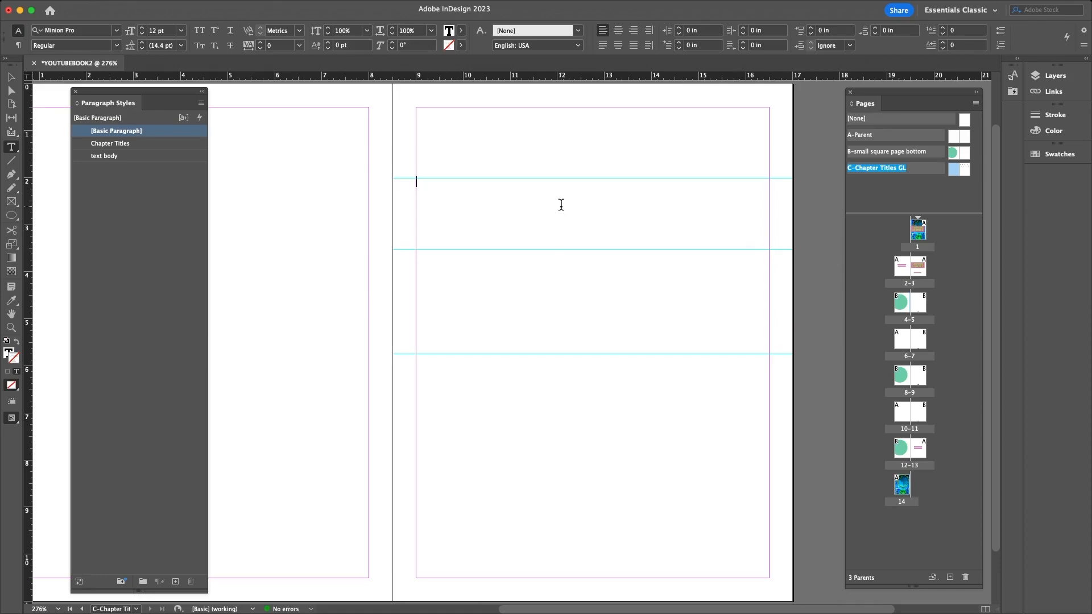
left_click(618, 30)
type("CHAPTER 1")
triple_click(592, 182)
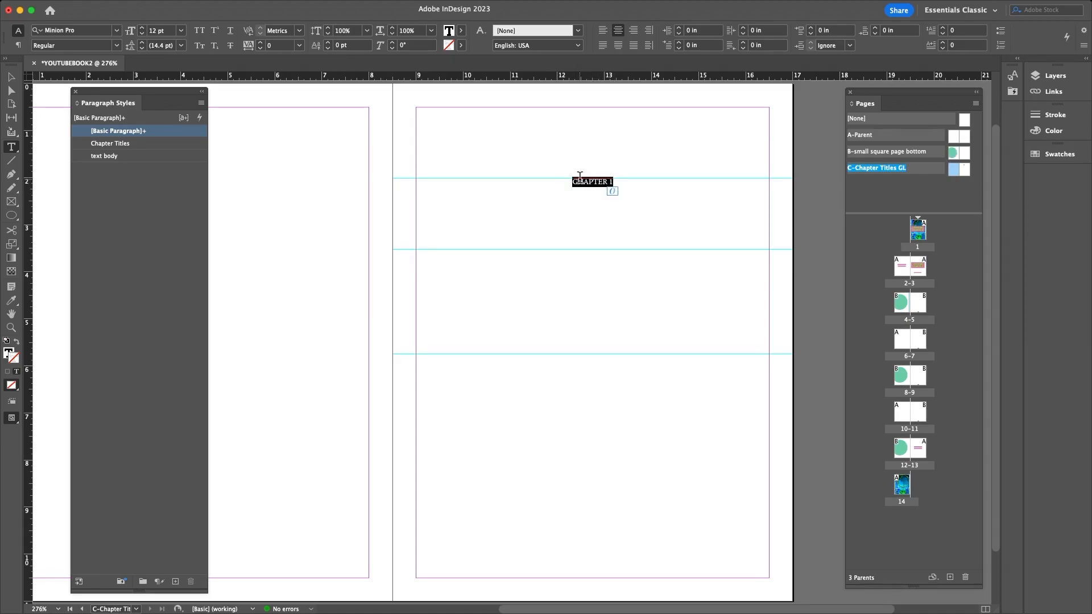
left_click(105, 145)
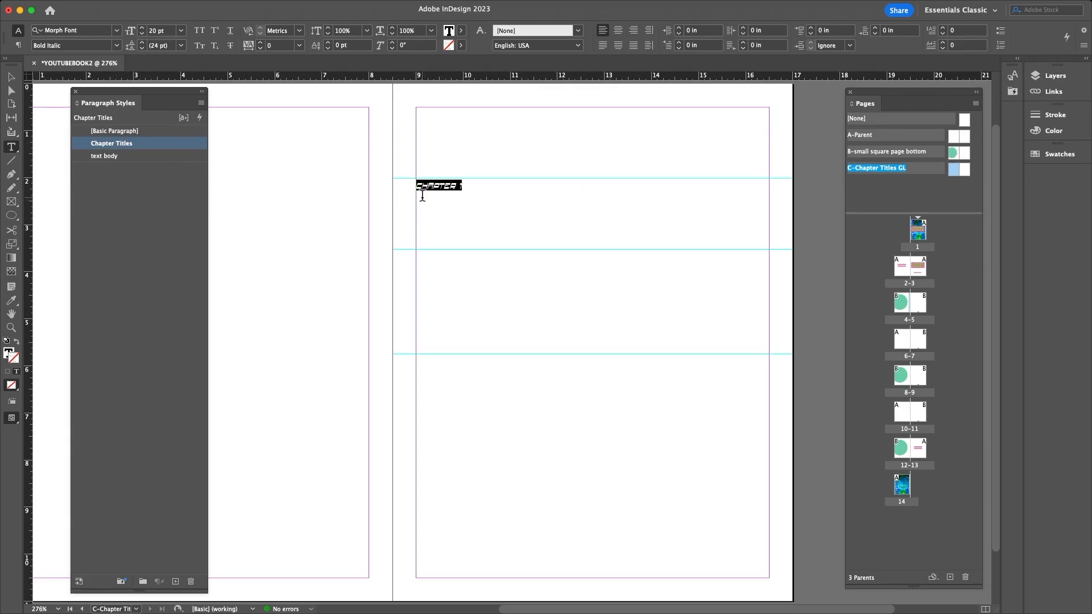
- Set the Chapter Titles paragraph style's alignment to Center
double_click(112, 144)
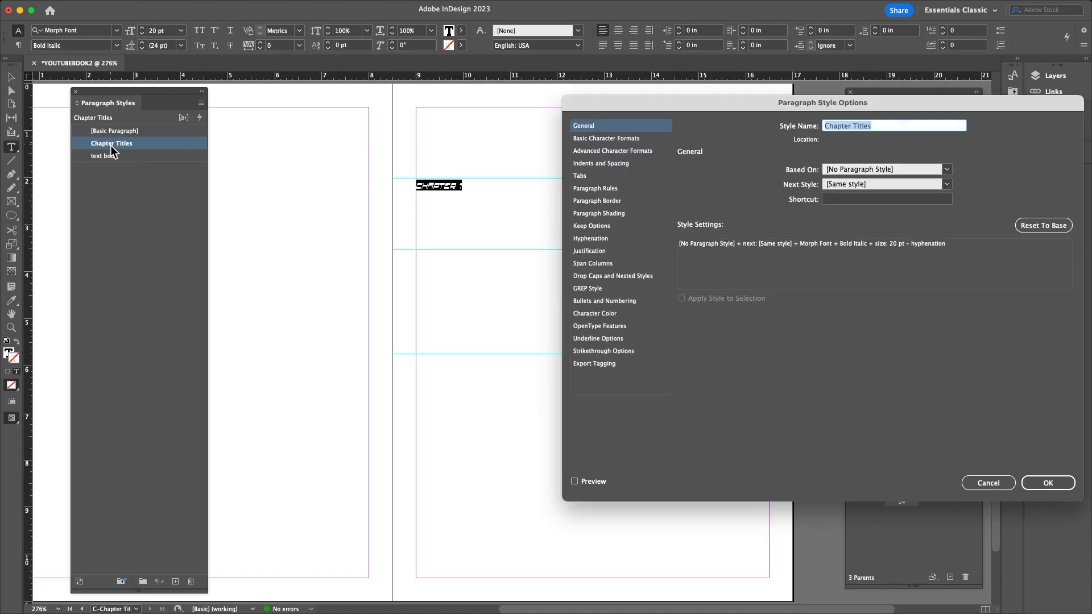
left_click(600, 188)
left_click(585, 175)
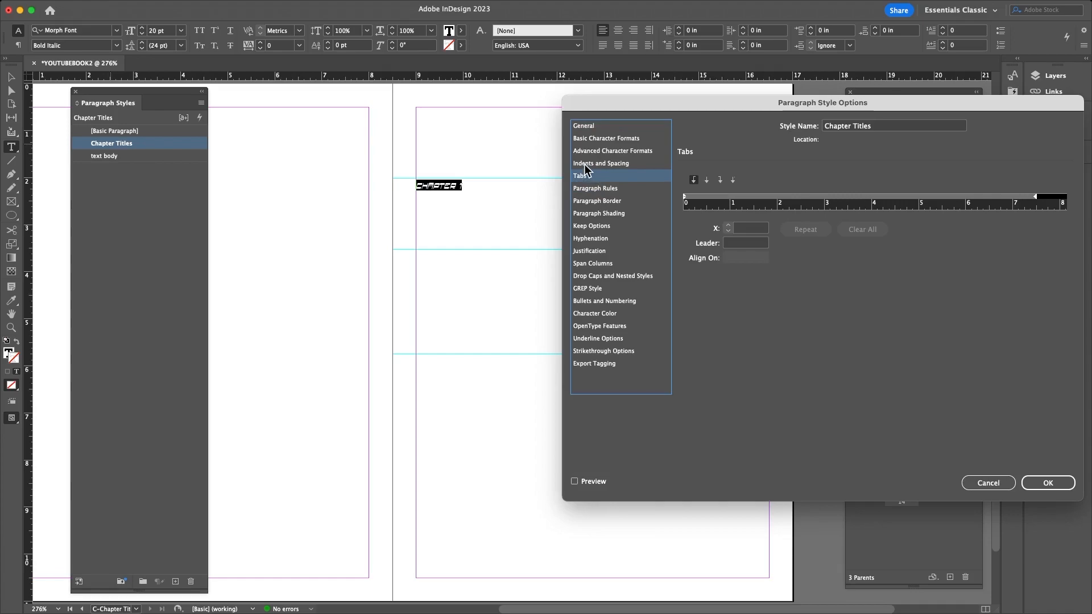
left_click(589, 163)
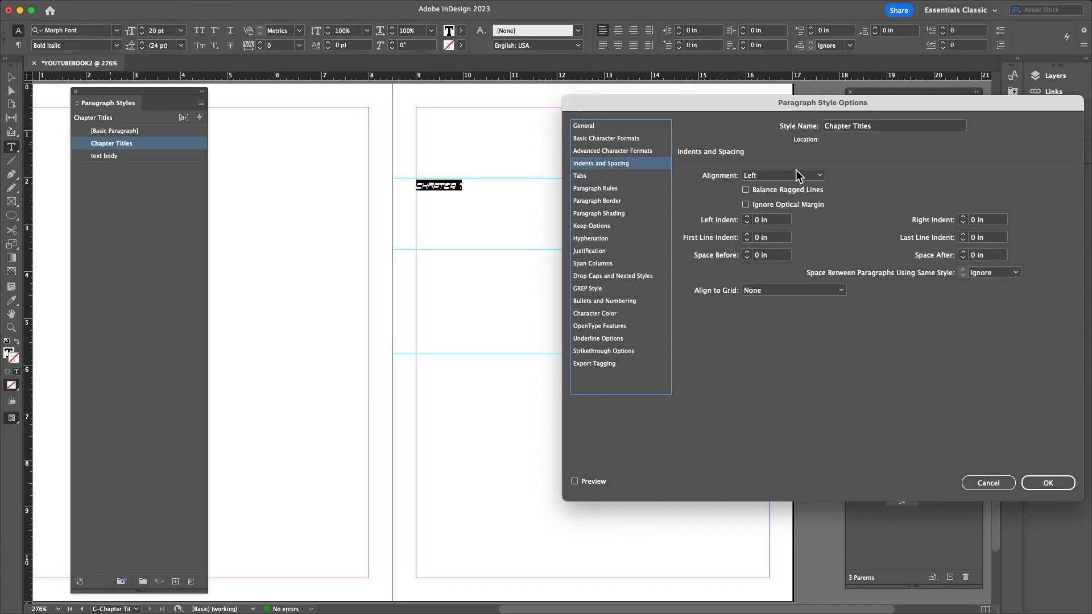
left_click(820, 178)
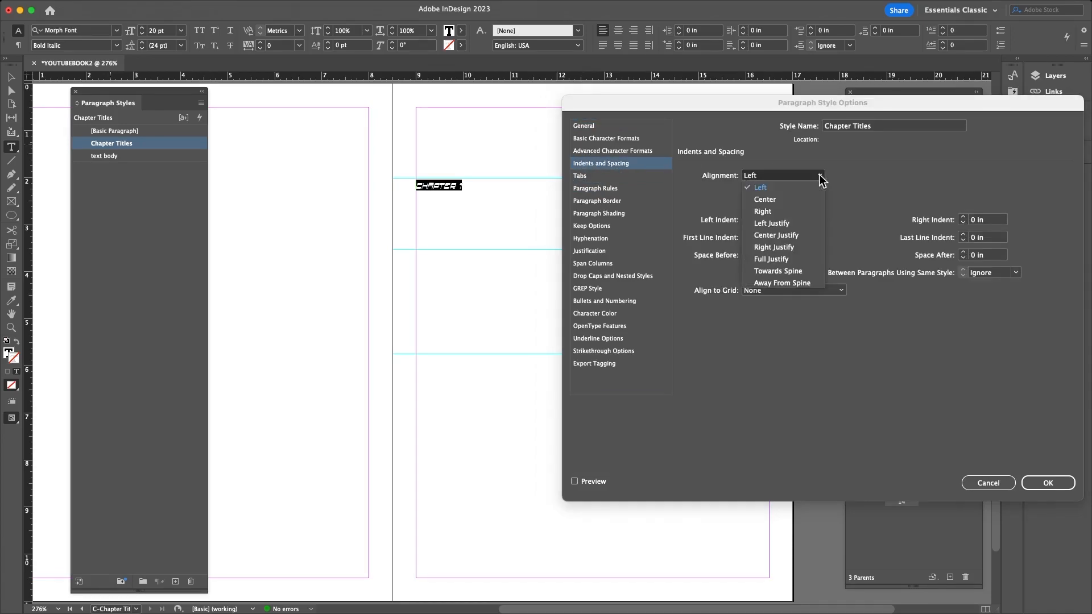
left_click(784, 200)
left_click(1060, 492)
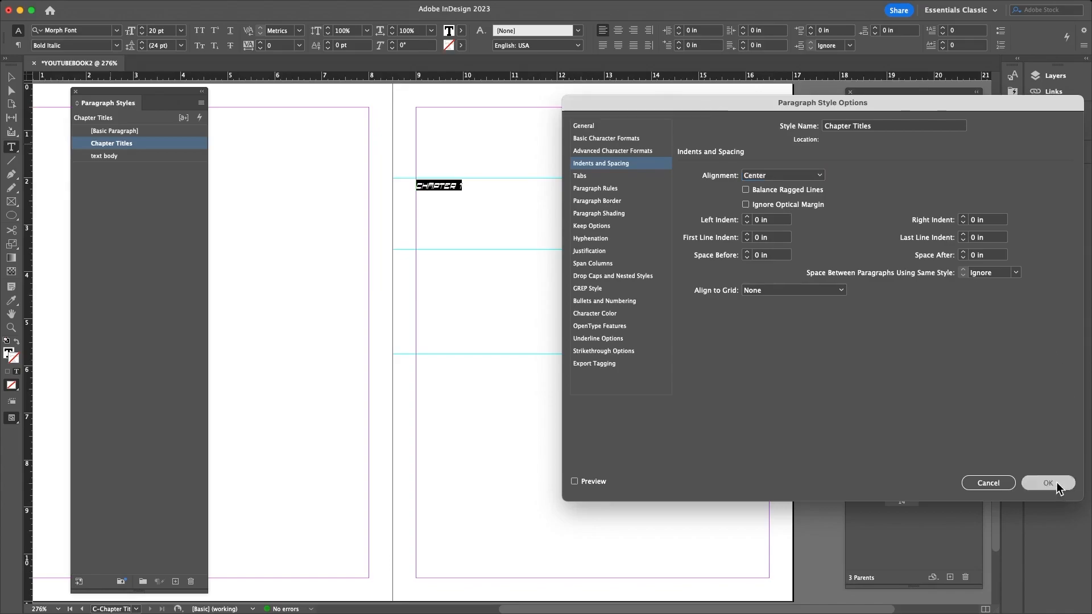
- Set the Chapter Titles style's font size to 50 pt in Basic Character Formats
double_click(119, 144)
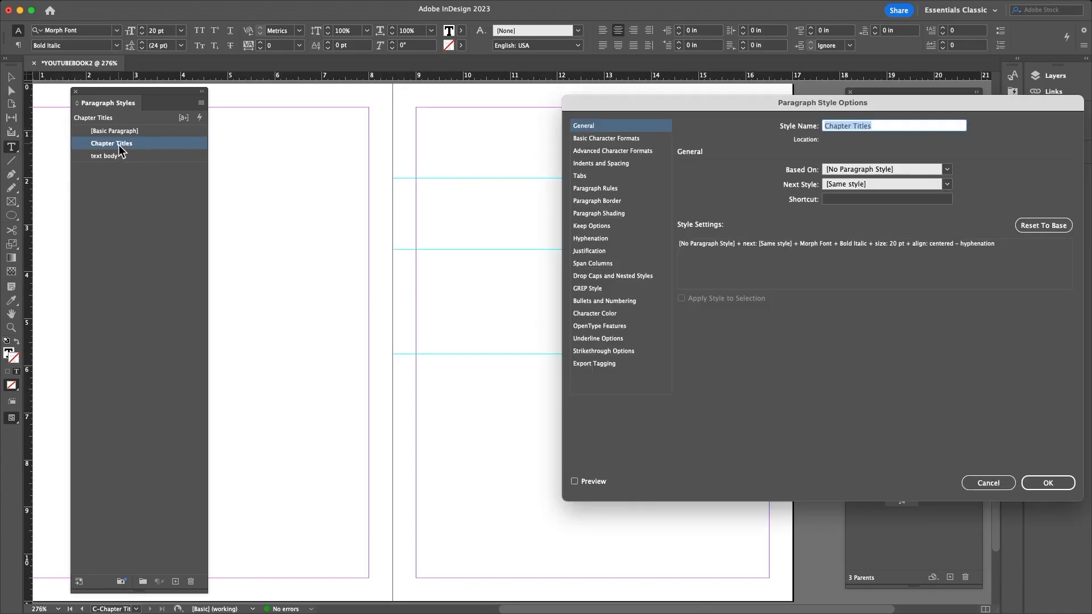
left_click(580, 139)
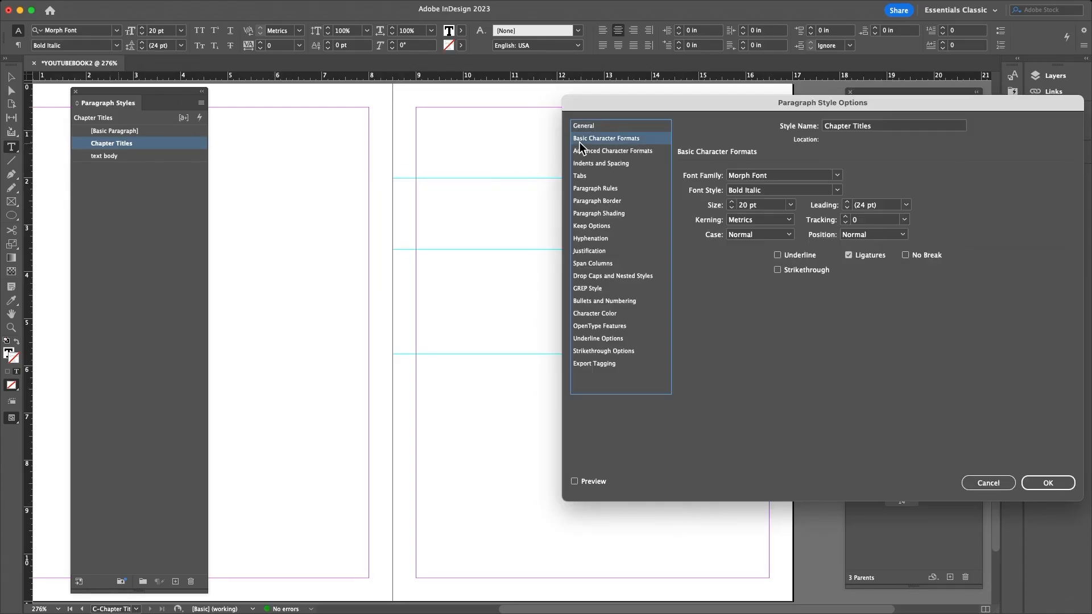
left_click(732, 203)
left_click(731, 203)
left_click(732, 202)
left_click(732, 202)
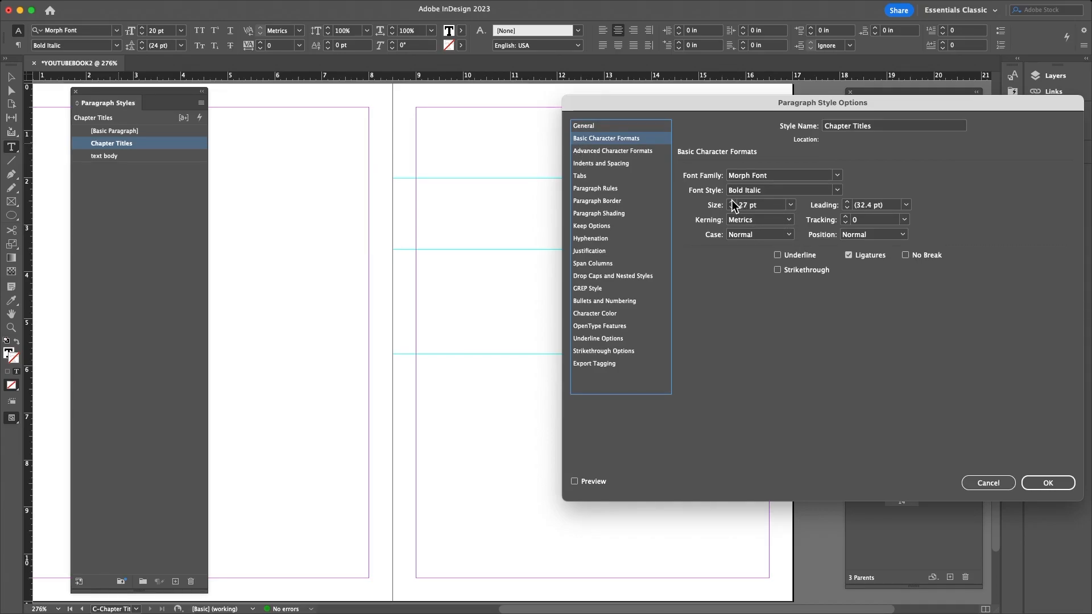
left_click(732, 203)
left_click(751, 205)
double_click(751, 204)
type("50")
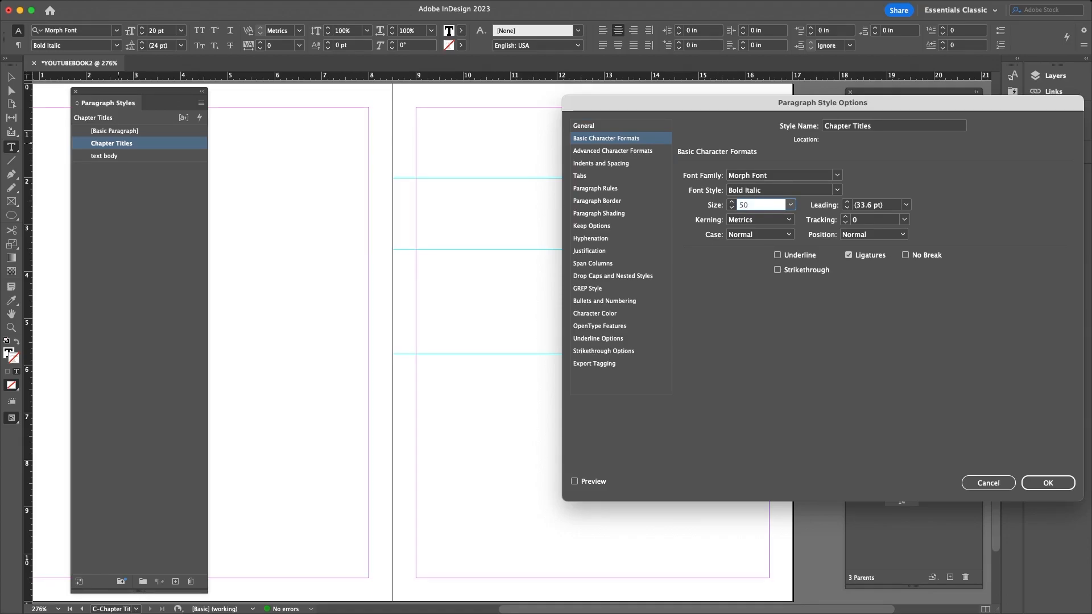
left_click(1046, 484)
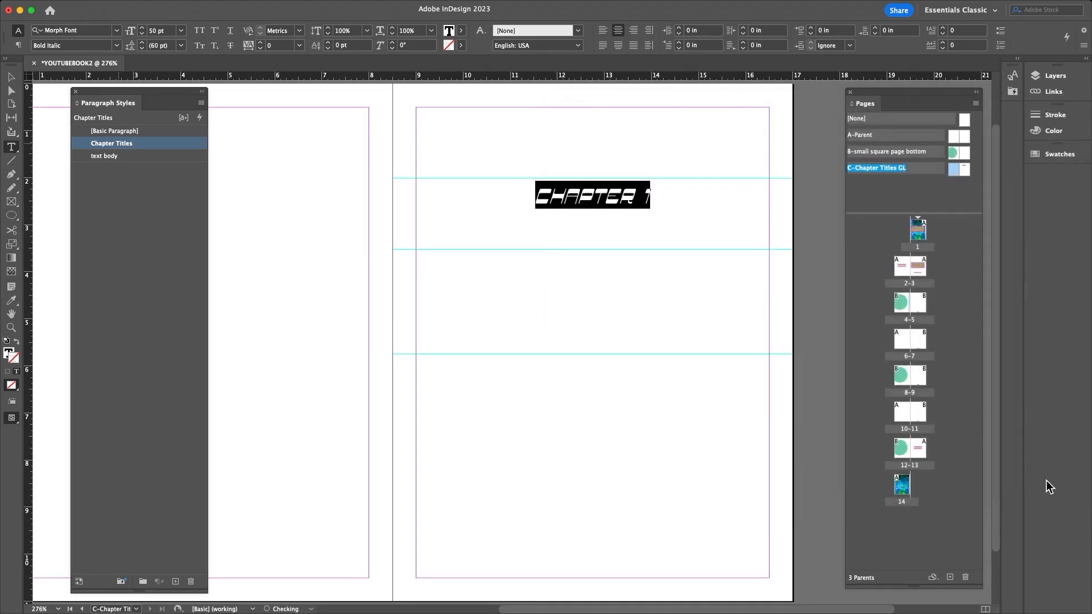
- Move the CHAPTER 1 frame up to 1.8 in and align a horizontal guide with it
left_click(11, 77)
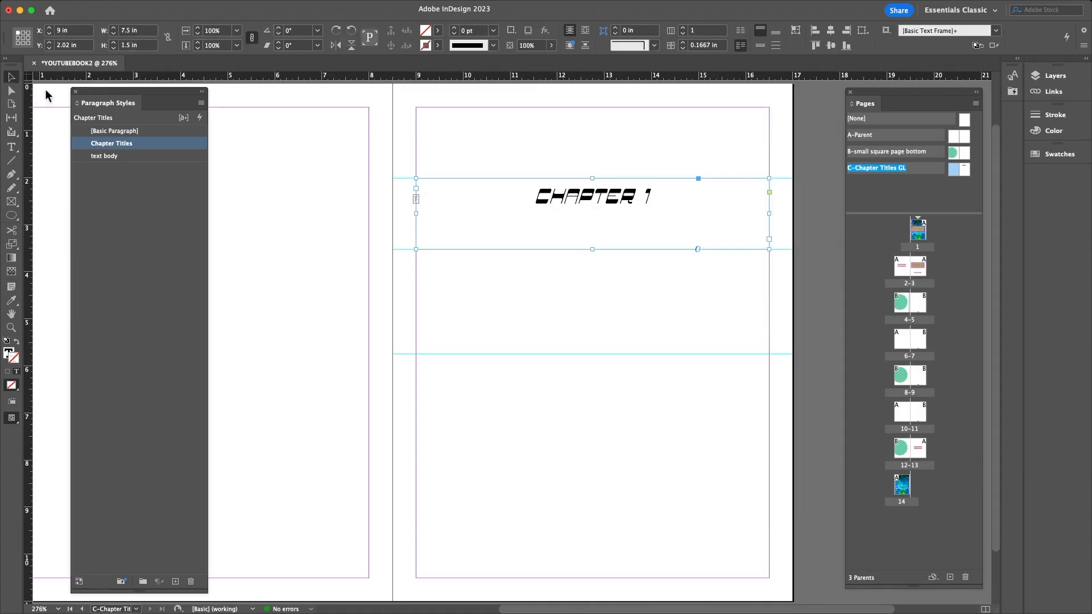
left_click(323, 185)
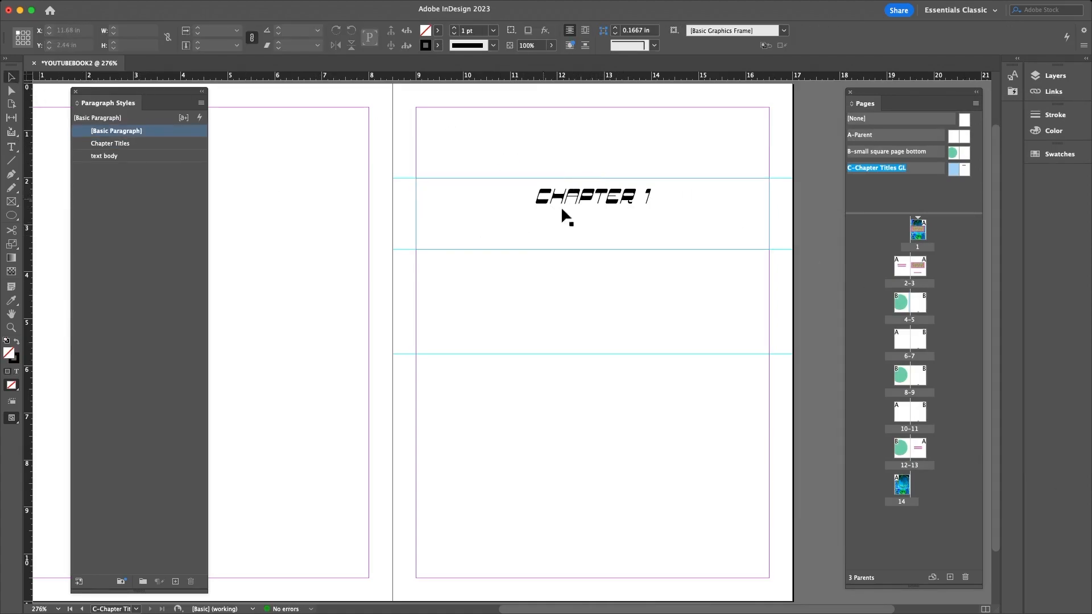
left_click_drag(613, 247, 613, 210)
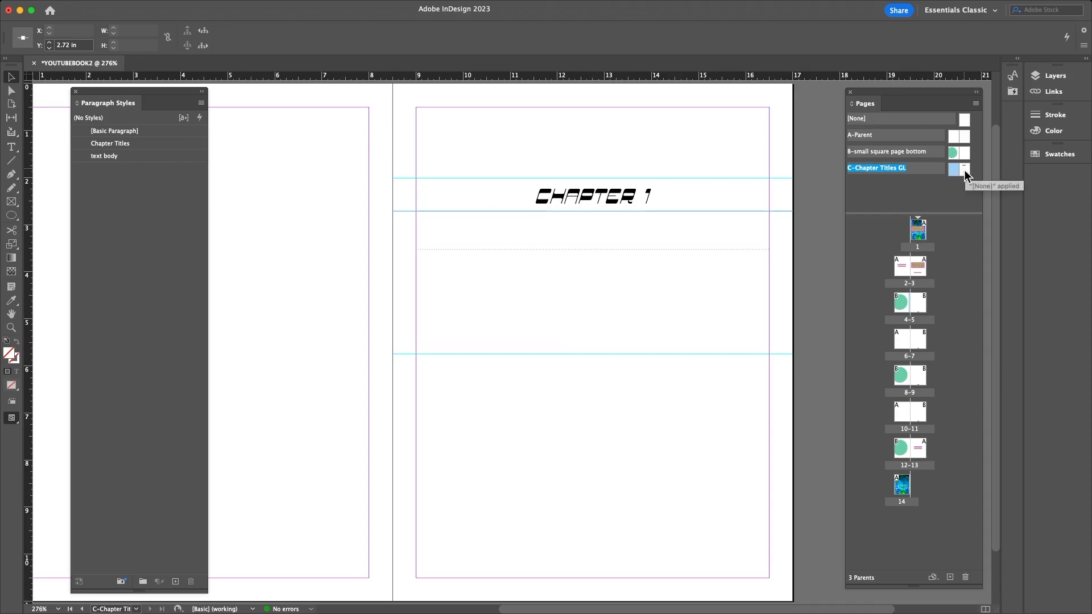
left_click(964, 169)
left_click(605, 194)
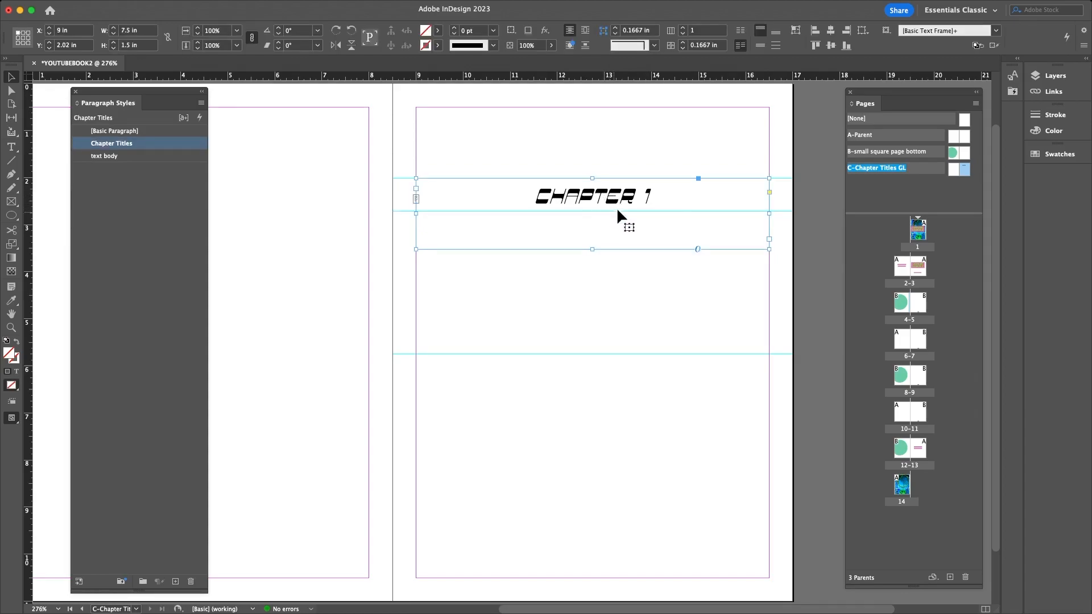
left_click_drag(632, 199, 631, 189)
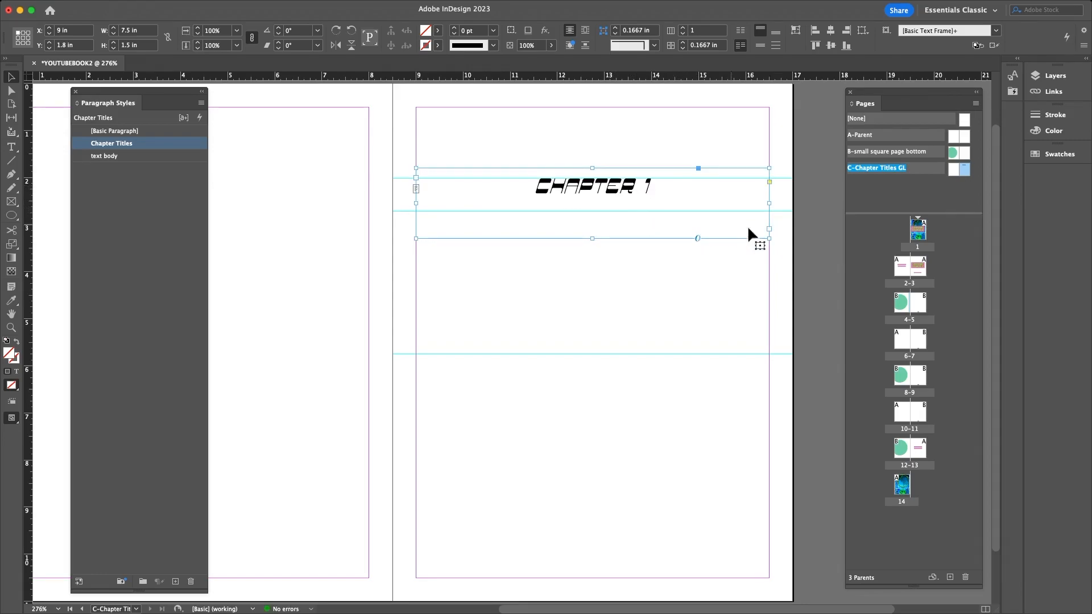
left_click_drag(780, 207, 780, 195)
left_click(717, 307)
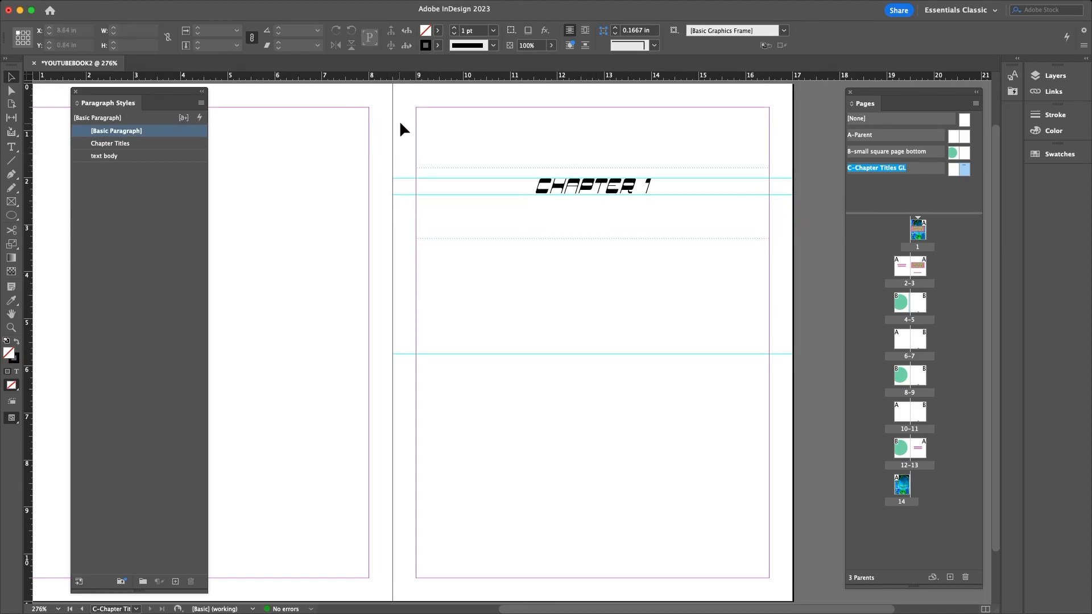
- Delete the CHAPTER 1 frame from the parent and select page 5
left_click(589, 191)
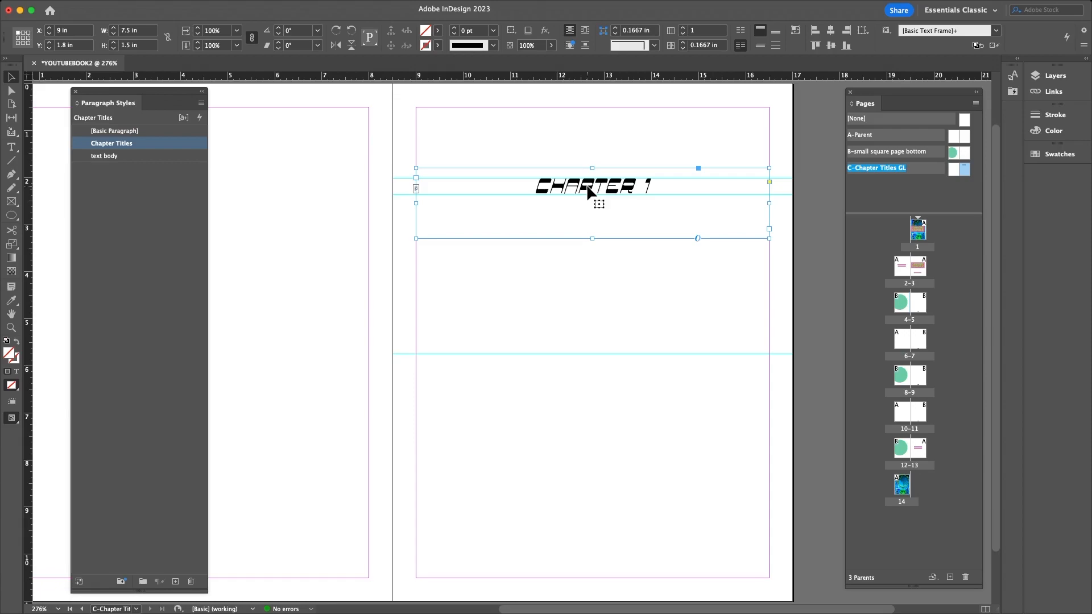
key("Delete")
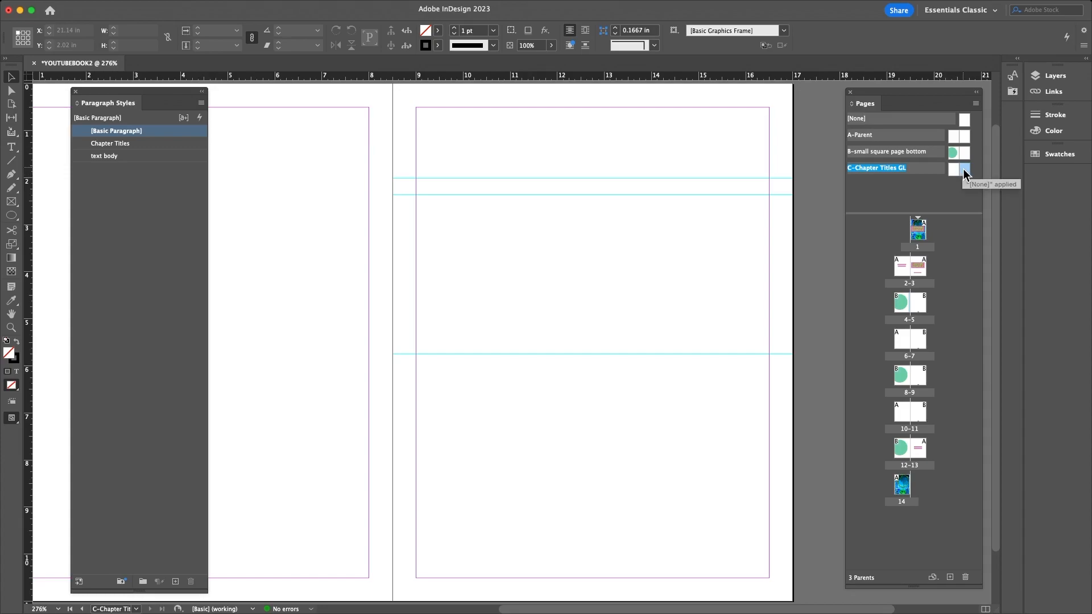
left_click(920, 306)
double_click(920, 306)
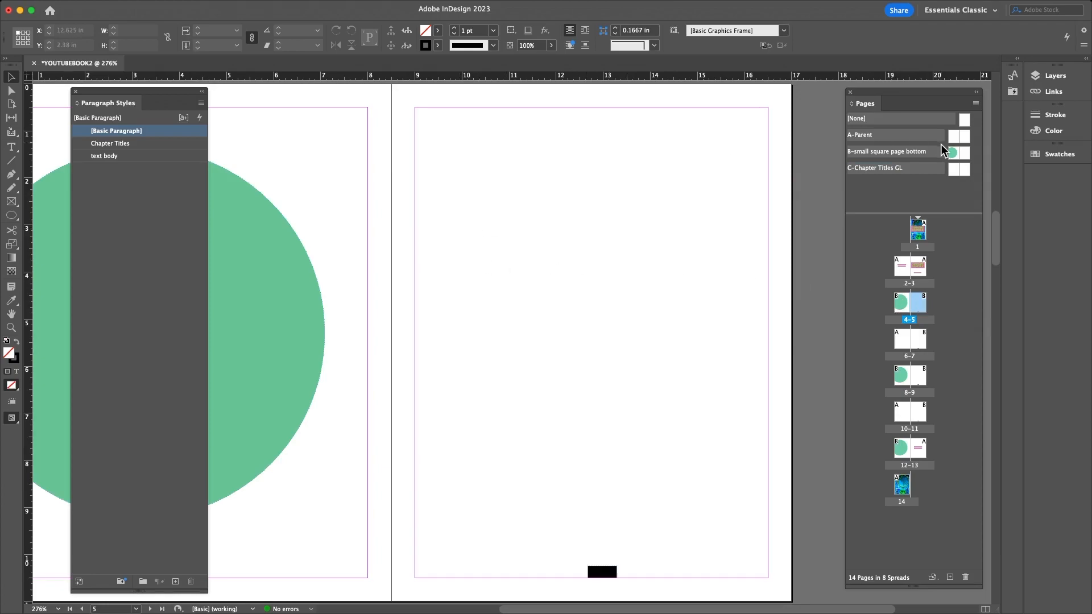
double_click(965, 169)
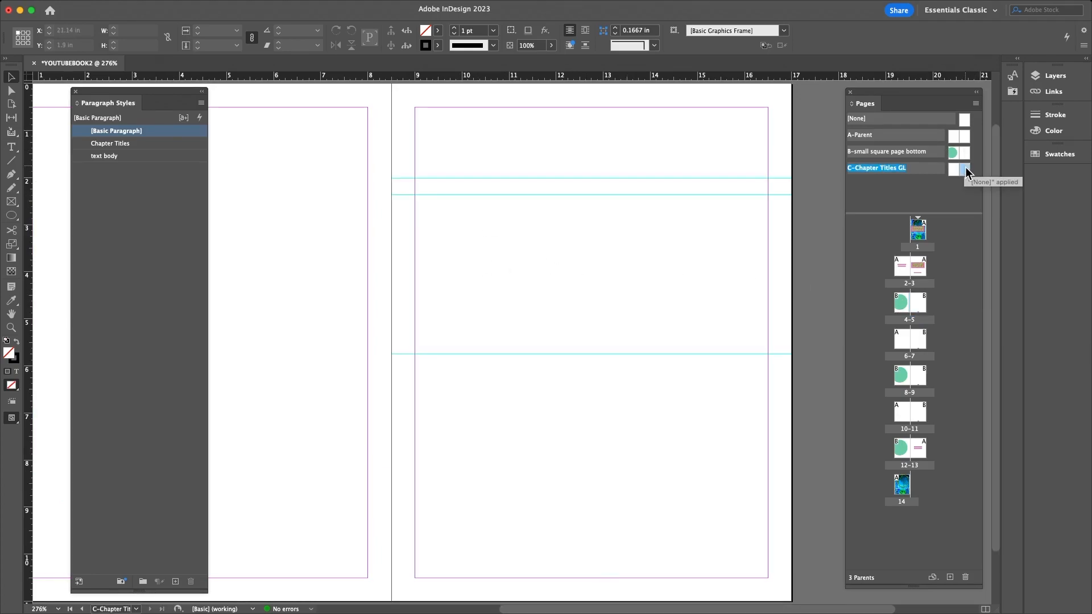
left_click_drag(964, 166, 928, 304)
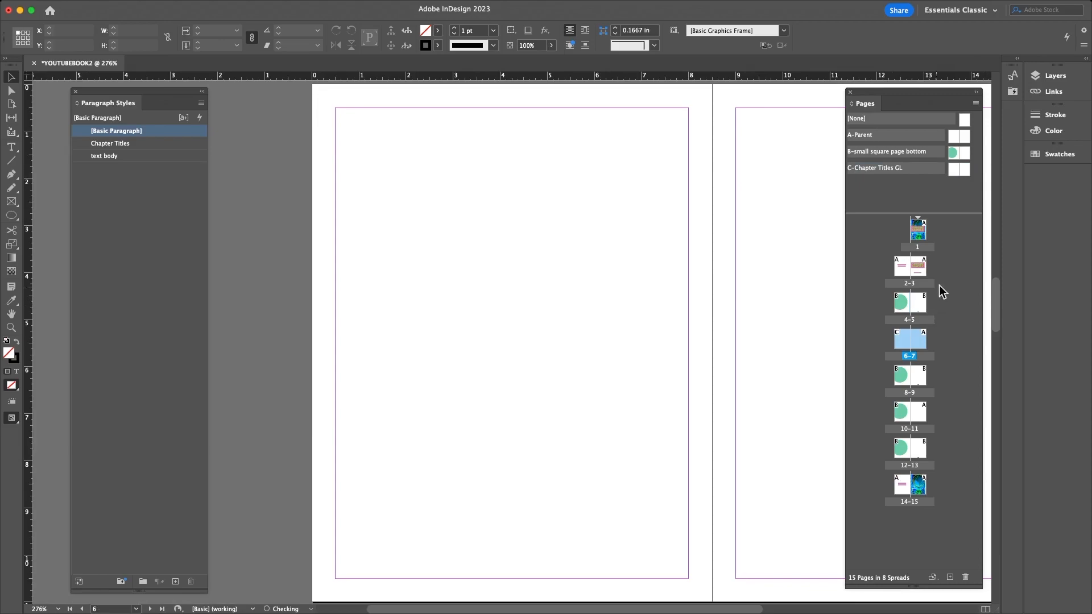
key("super+z")
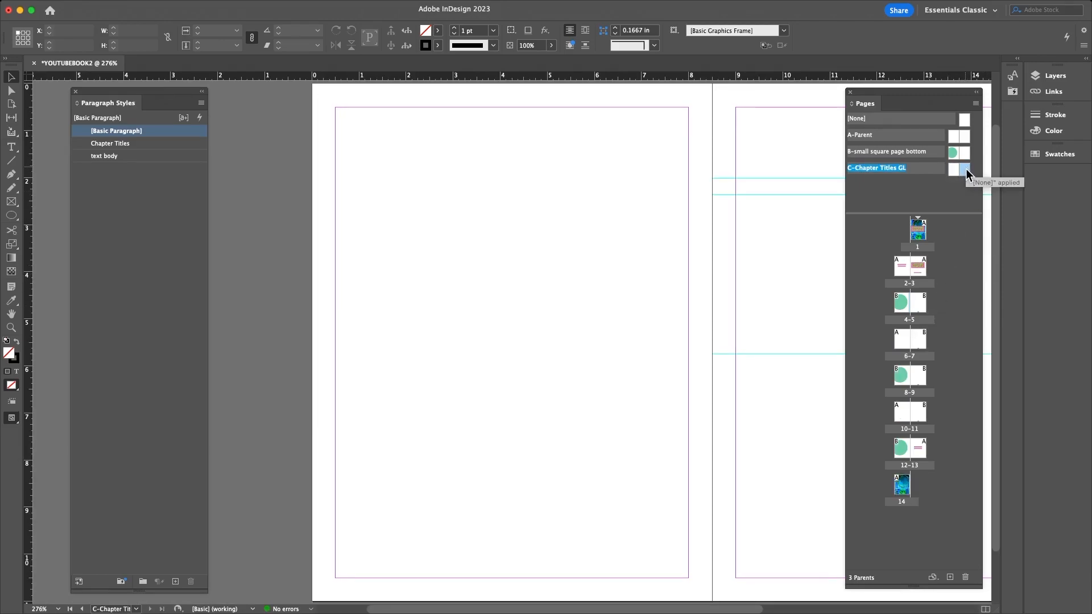
- Apply the C-Chapter Titles GL parent to pages 5 and 9, then go to page 5
left_click_drag(966, 167, 917, 303)
left_click_drag(967, 174, 918, 380)
mouse_move(967, 169)
left_mouse_down()
mouse_move(946, 375)
mouse_move(963, 170)
left_mouse_up()
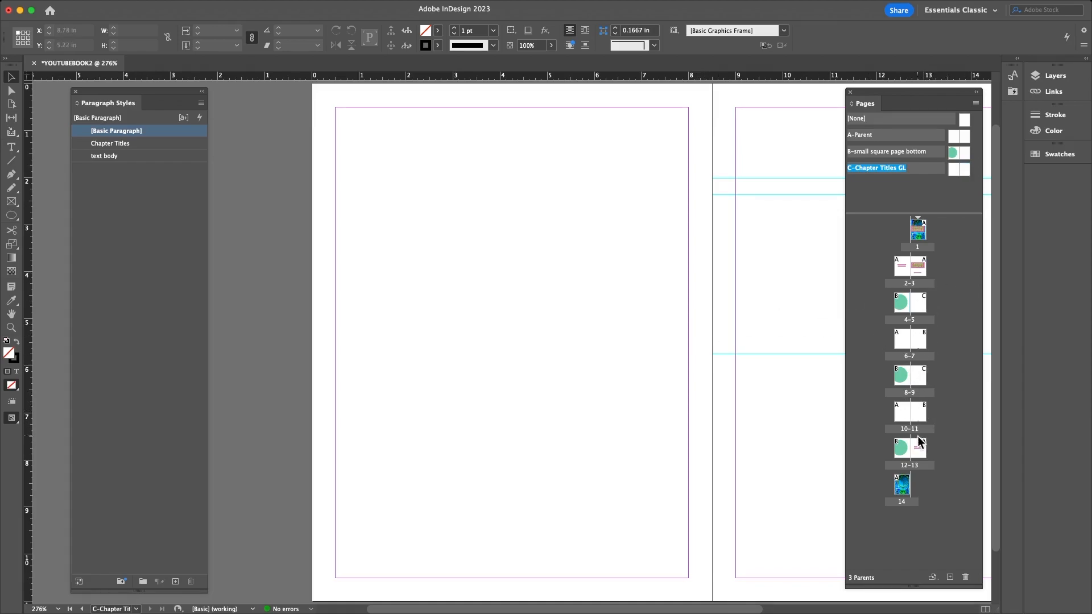
double_click(923, 332)
double_click(922, 305)
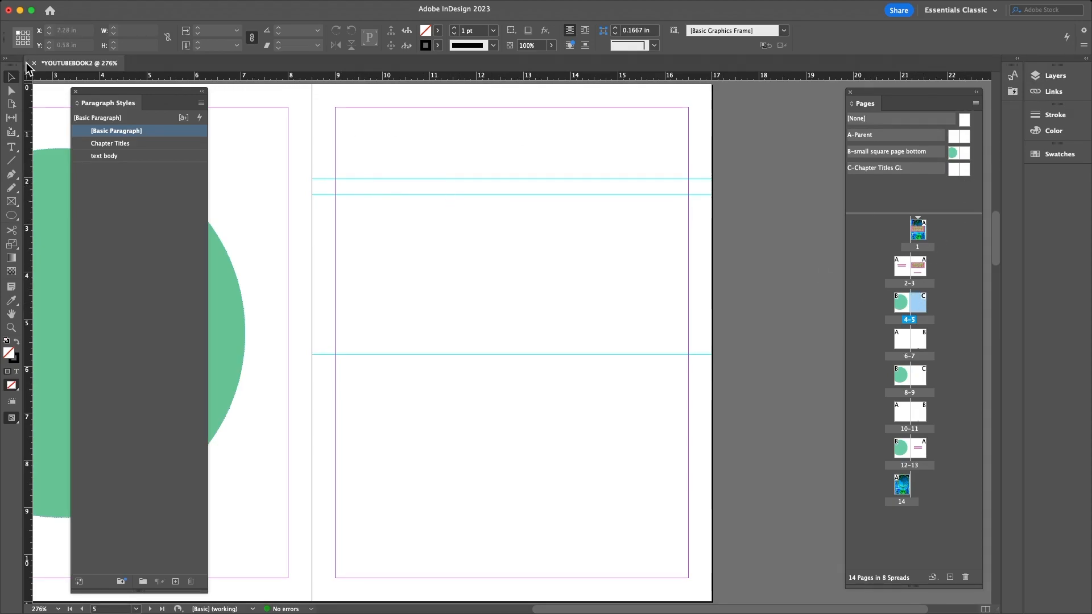
- Remove the pasted frame and type CHAPTER 1 in a new frame across page 5's top
key("super+v")
left_click_drag(524, 329, 529, 192)
key("Delete")
left_click(11, 146)
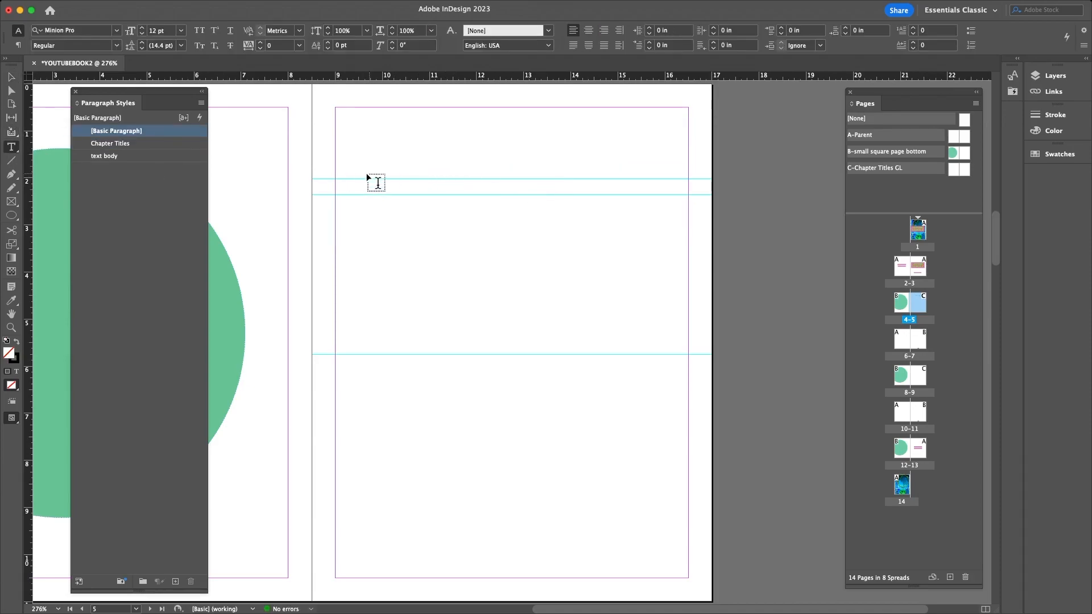
left_click_drag(336, 180, 685, 194)
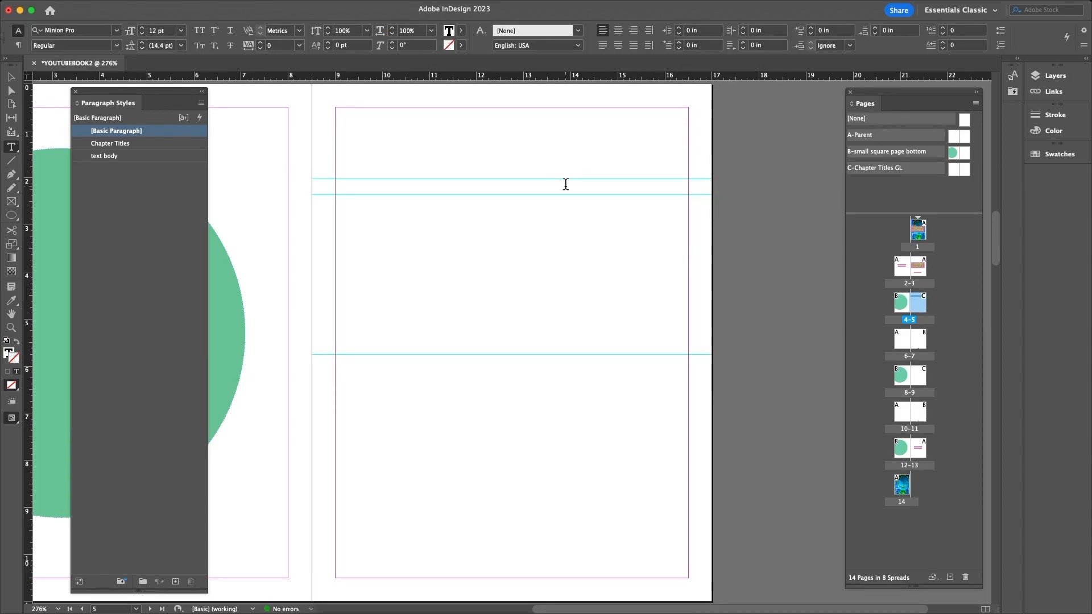
type("CHAPTER 1")
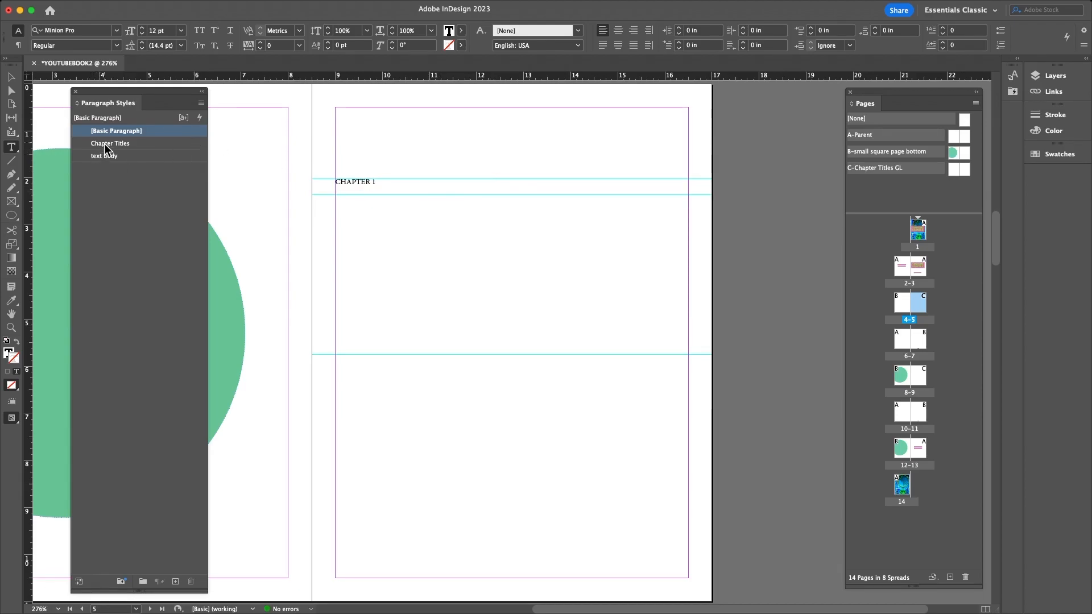
- Make the CHAPTER 1 frame taller and apply the Chapter Titles style to it
triple_click(357, 174)
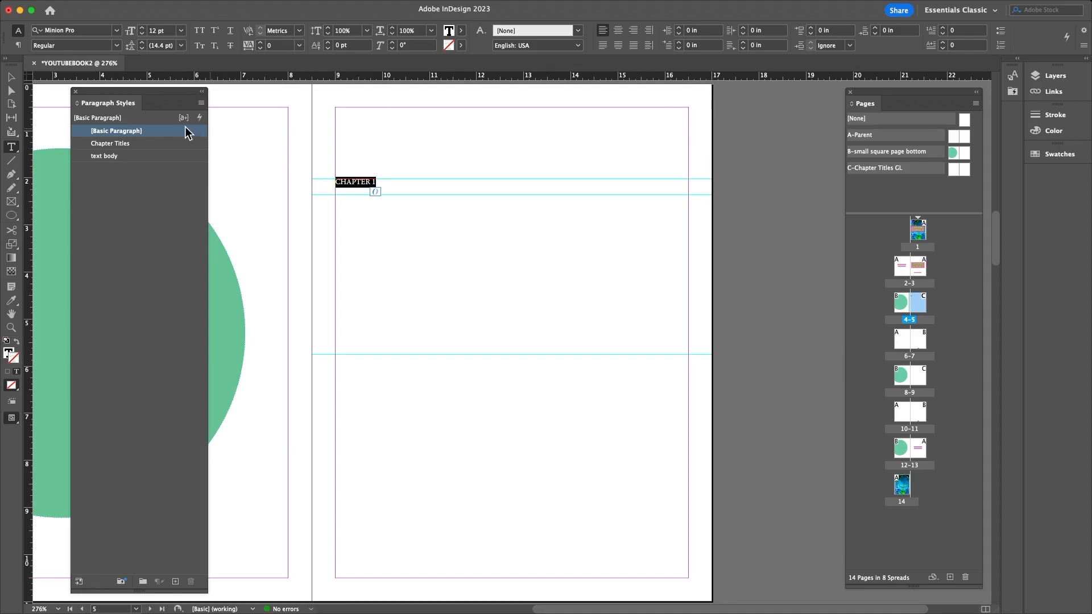
left_click(111, 144)
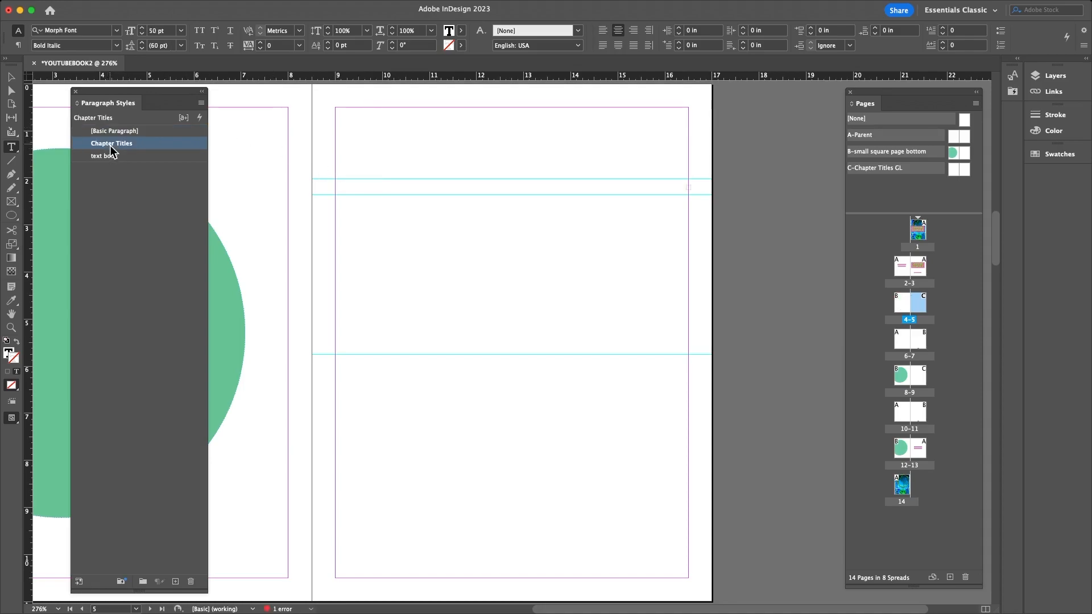
key("super+z")
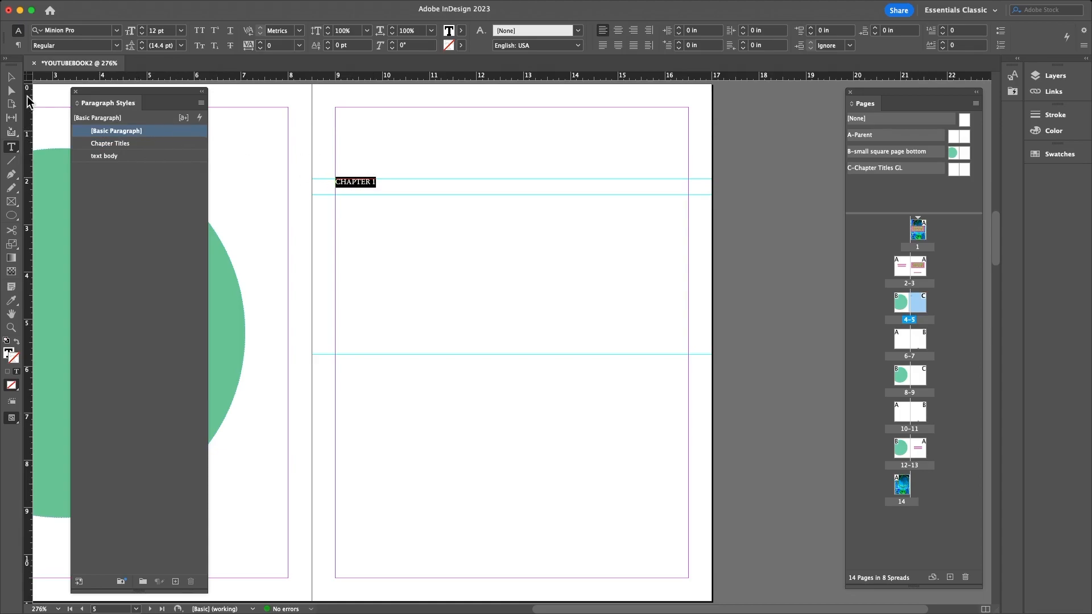
left_click(11, 76)
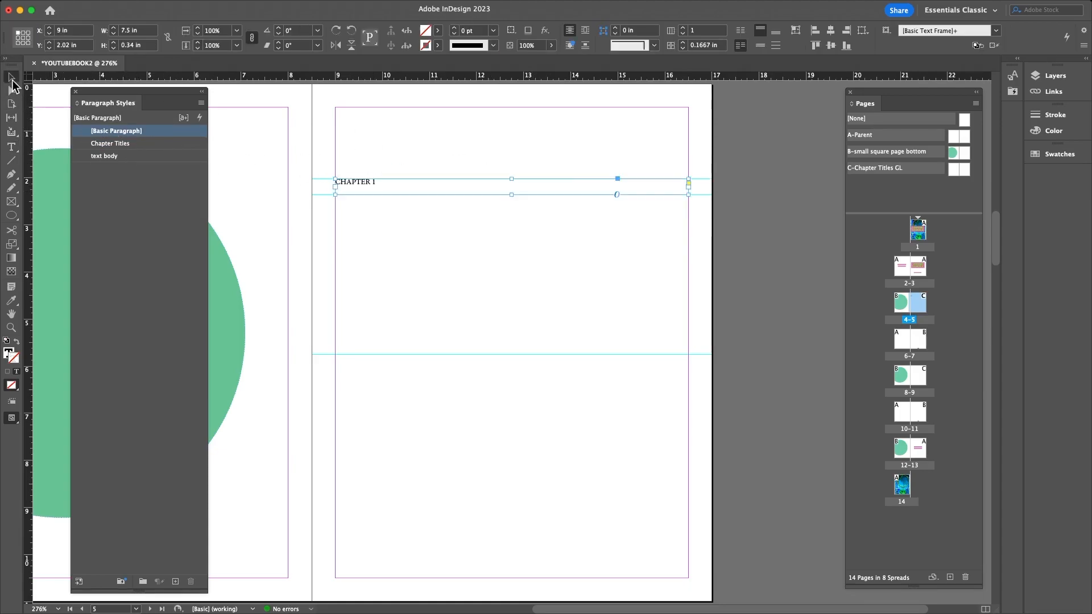
left_click_drag(511, 195, 511, 223)
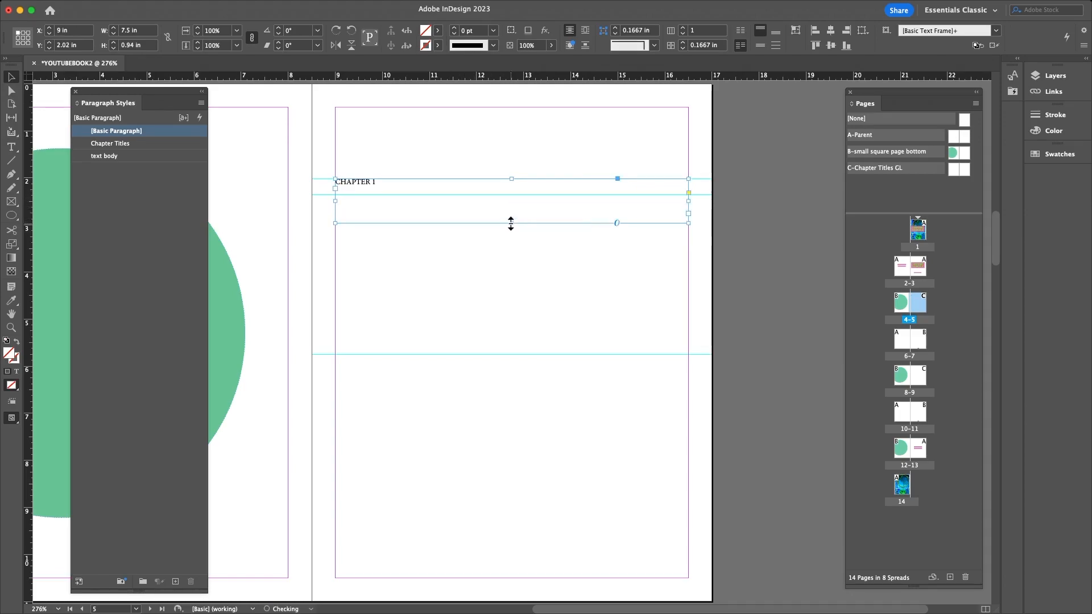
left_click(117, 145)
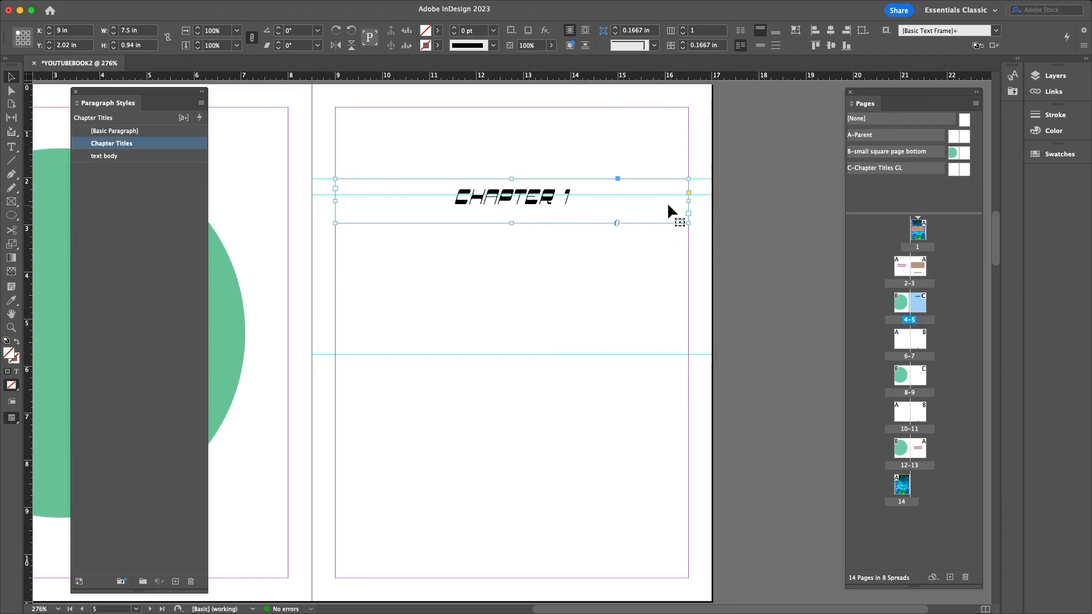
double_click(965, 168)
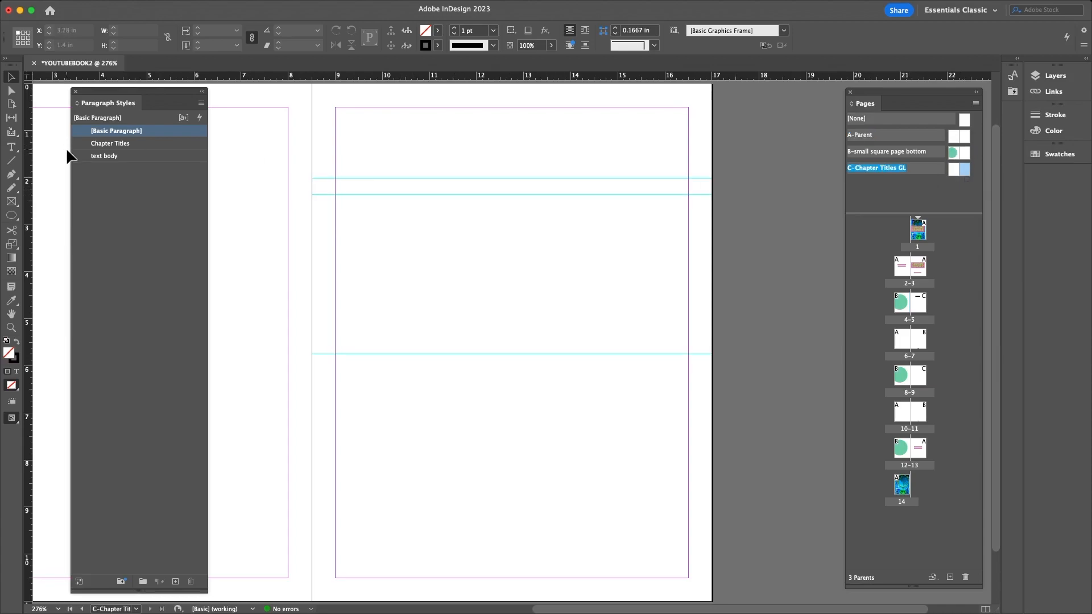
- Try title guides at about 2.56, 2.72 and 2.64 in on the C parent, comparing with page 5
double_click(918, 309)
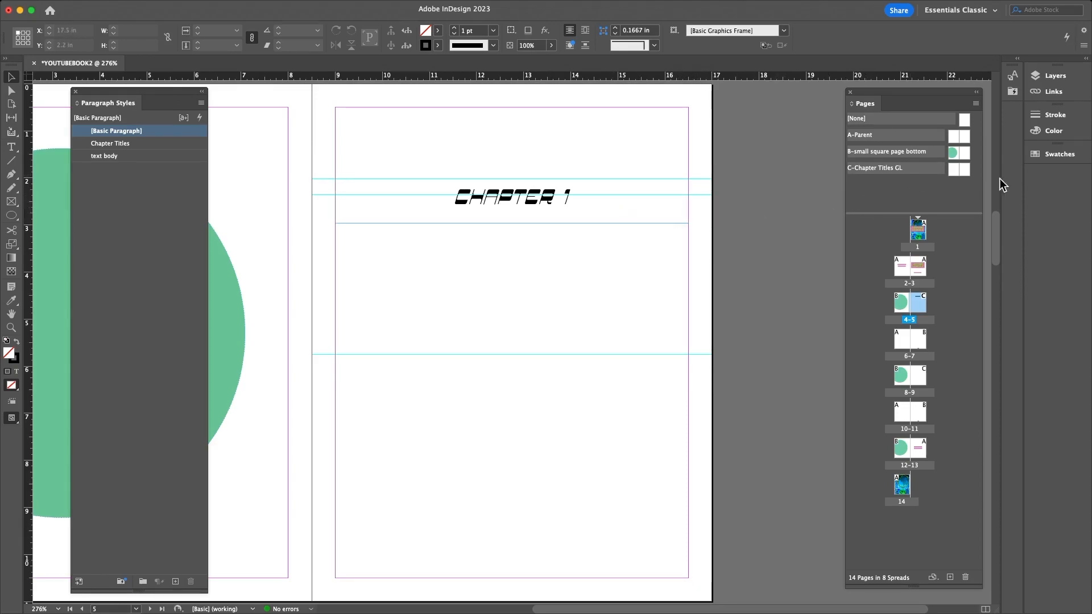
double_click(965, 172)
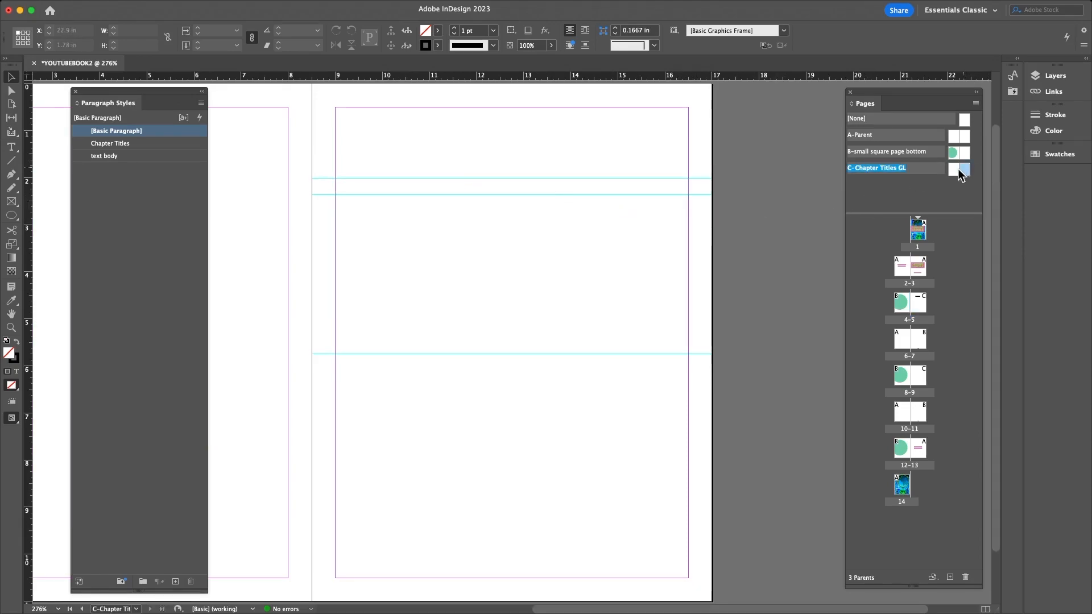
left_click_drag(678, 193, 679, 208)
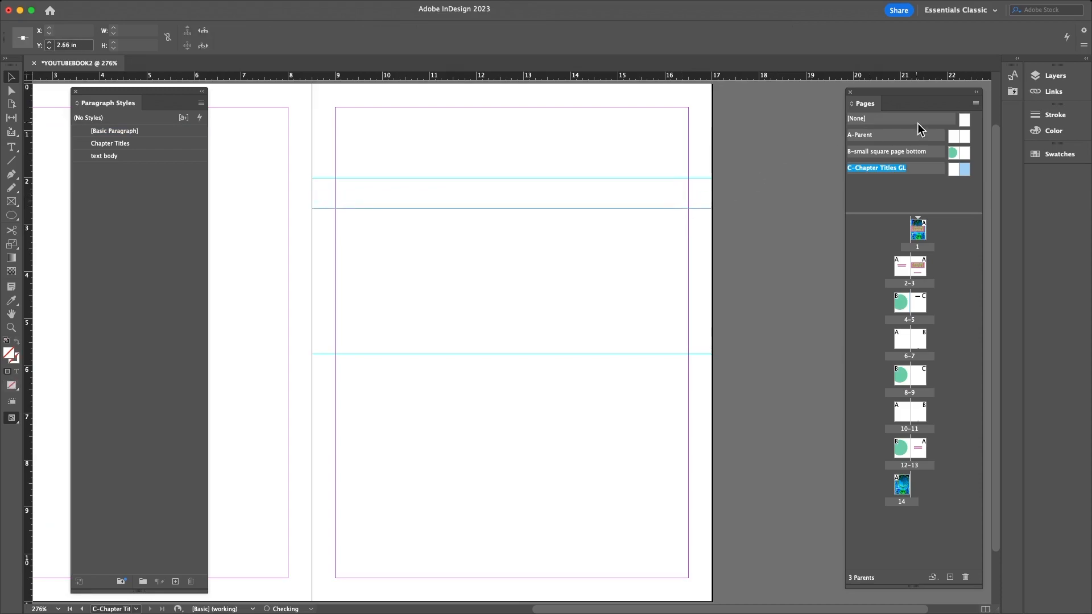
double_click(918, 308)
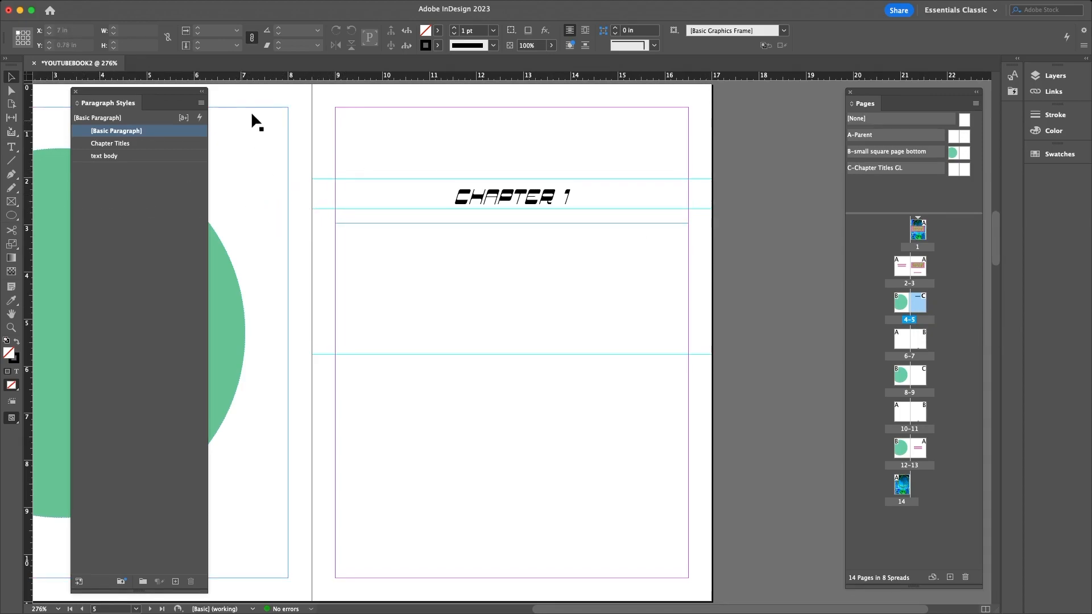
left_click_drag(266, 76, 268, 209)
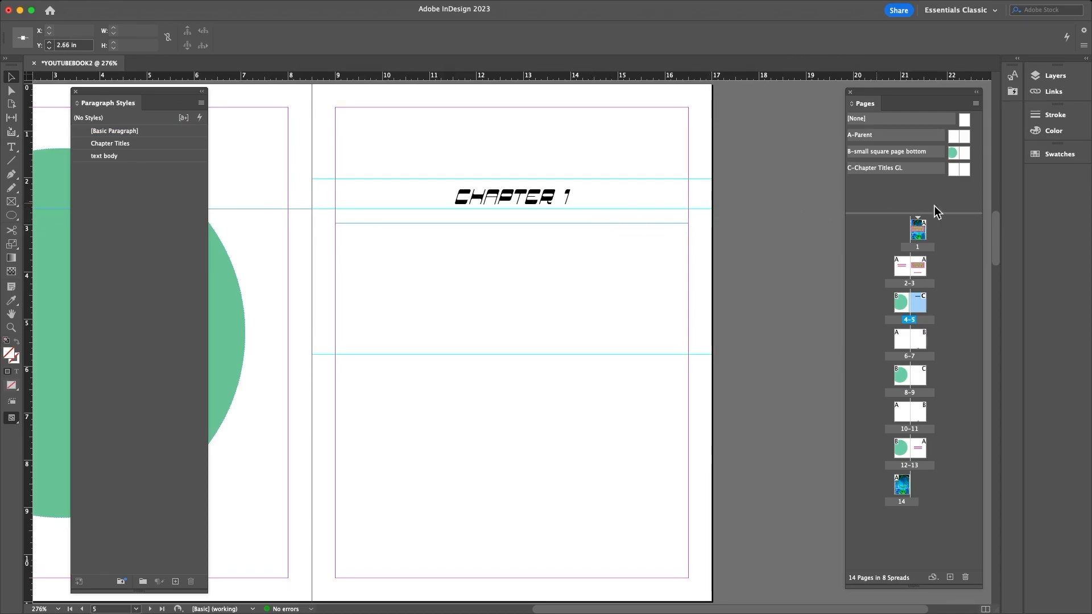
left_click(966, 169)
double_click(967, 168)
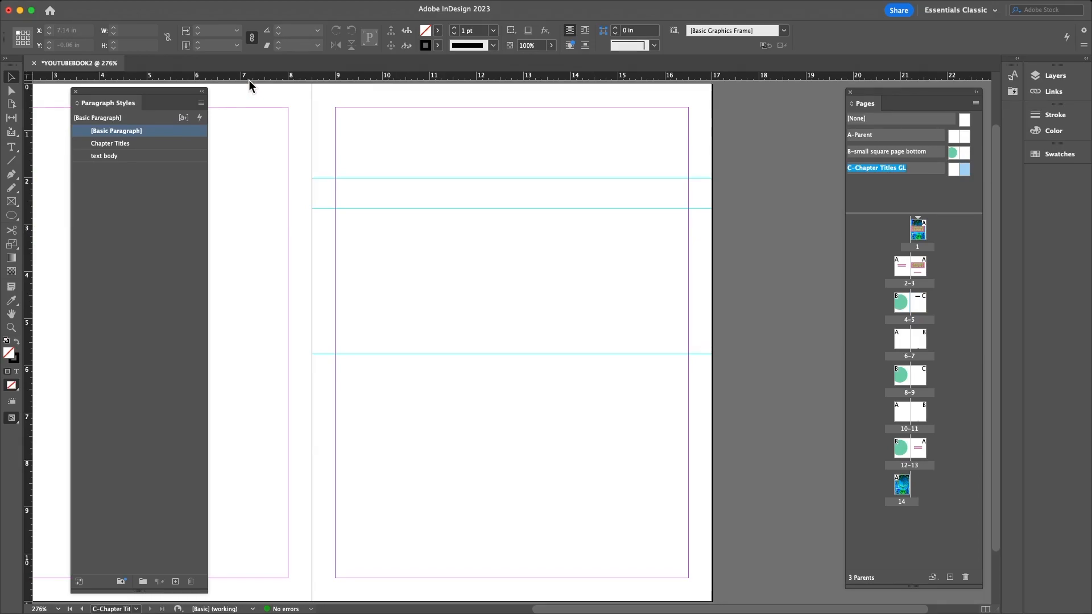
left_click_drag(249, 81, 237, 205)
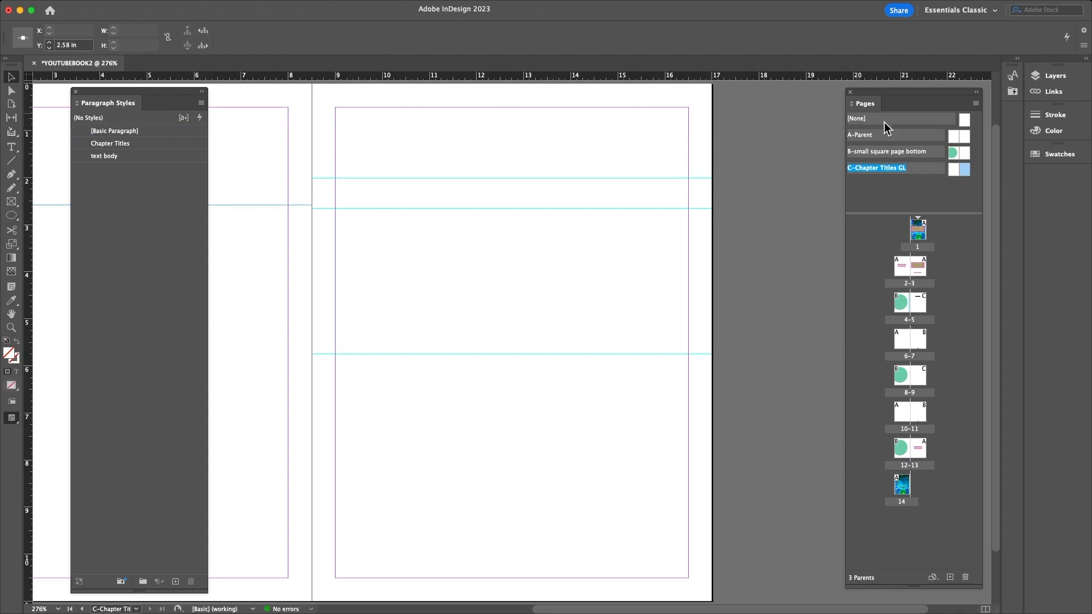
double_click(916, 303)
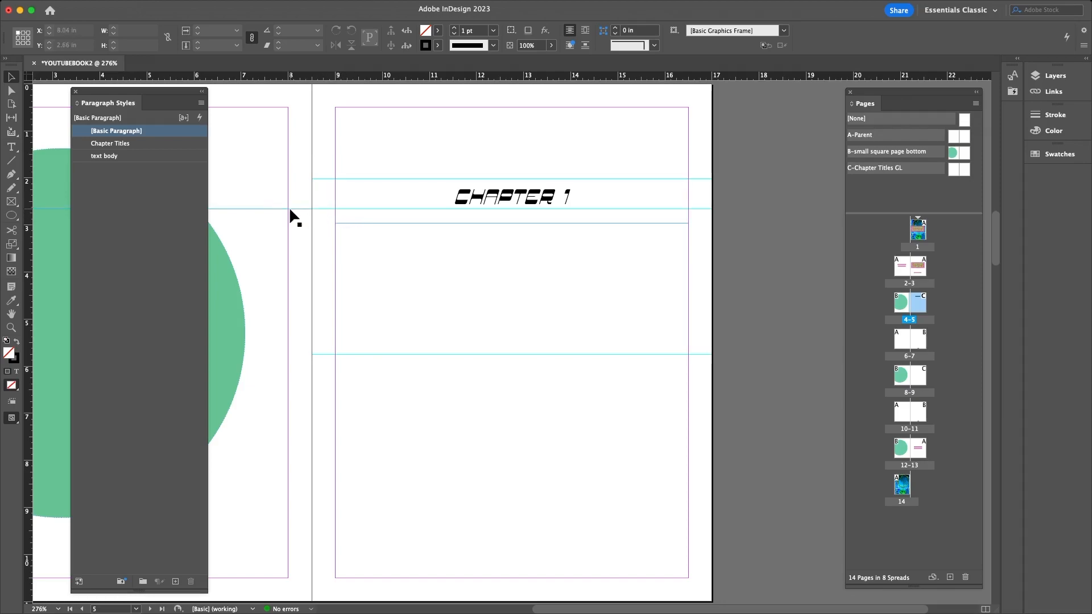
- Remove the stray guide and keep the title guide at 2.66 in on the C parent
double_click(960, 170)
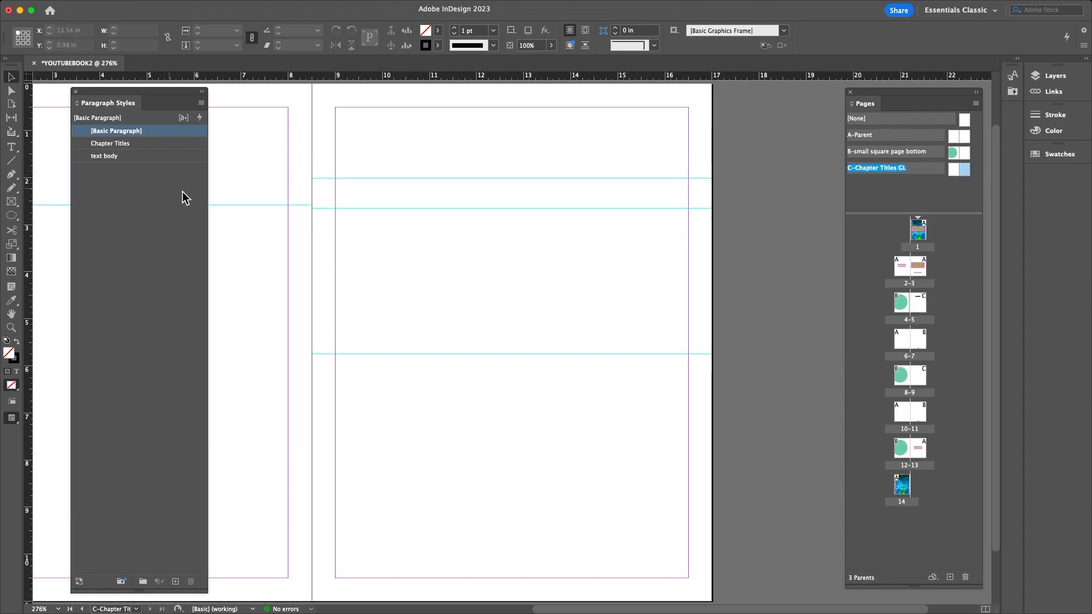
left_click_drag(267, 93, 267, 76)
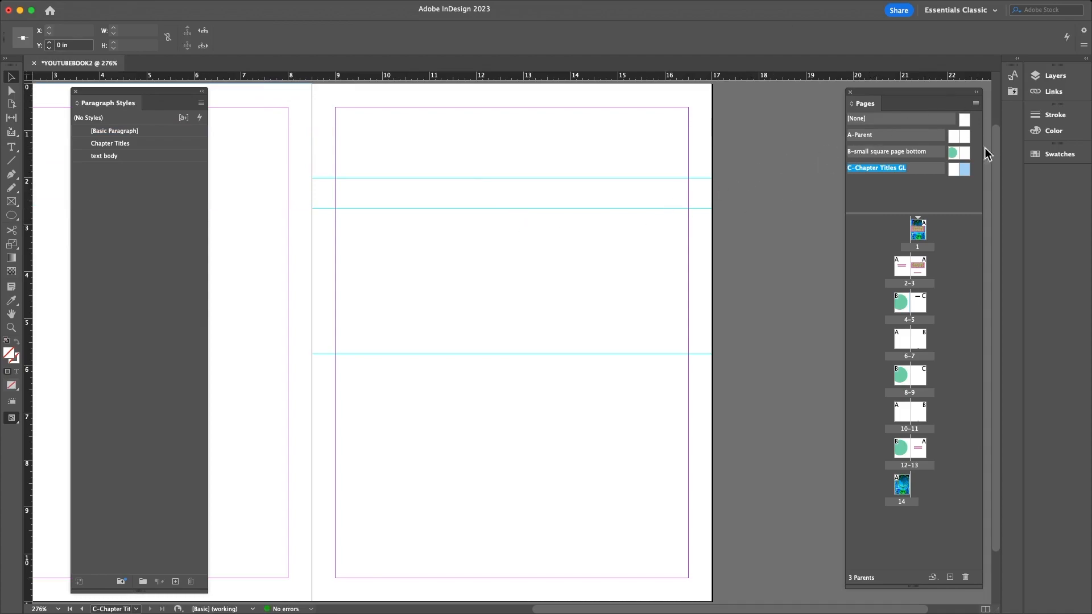
left_click(963, 169)
left_click(510, 209)
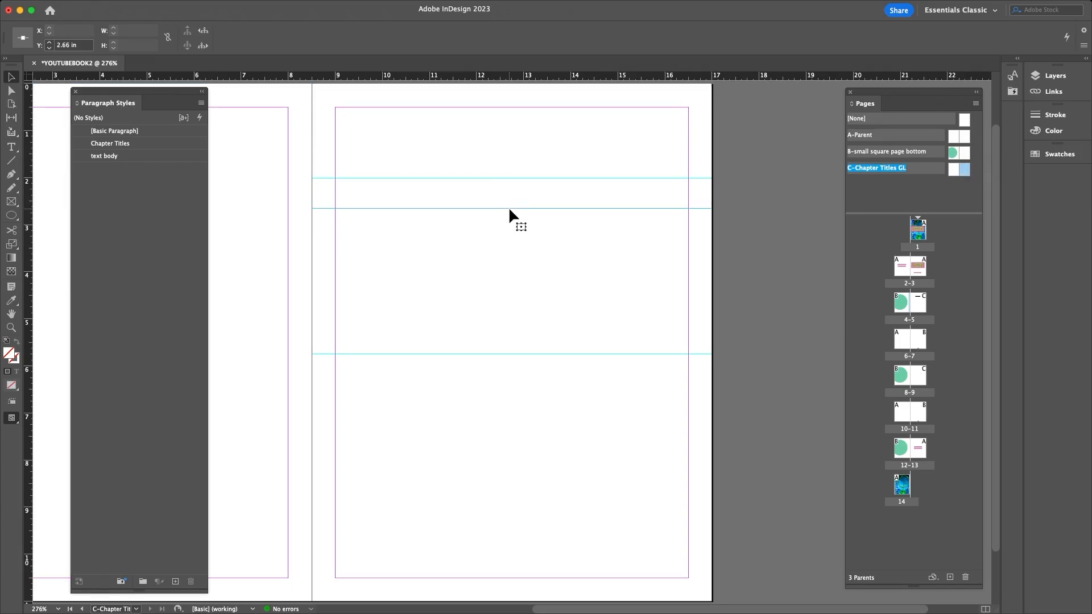
- Check the CHAPTER 1 frame on page 5, then go to page 9
double_click(920, 331)
double_click(917, 303)
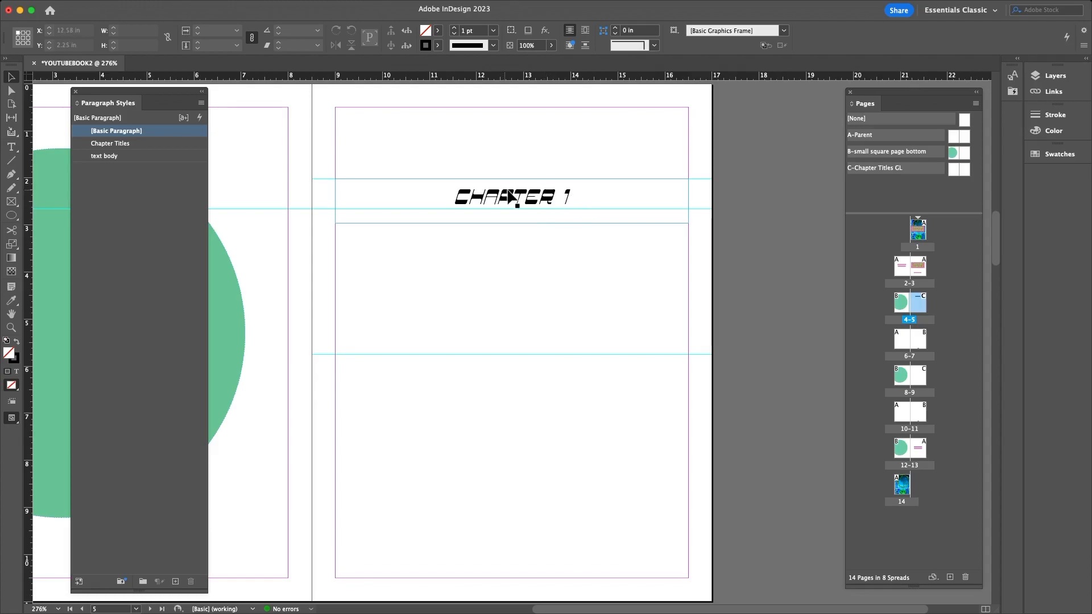
left_click(401, 190)
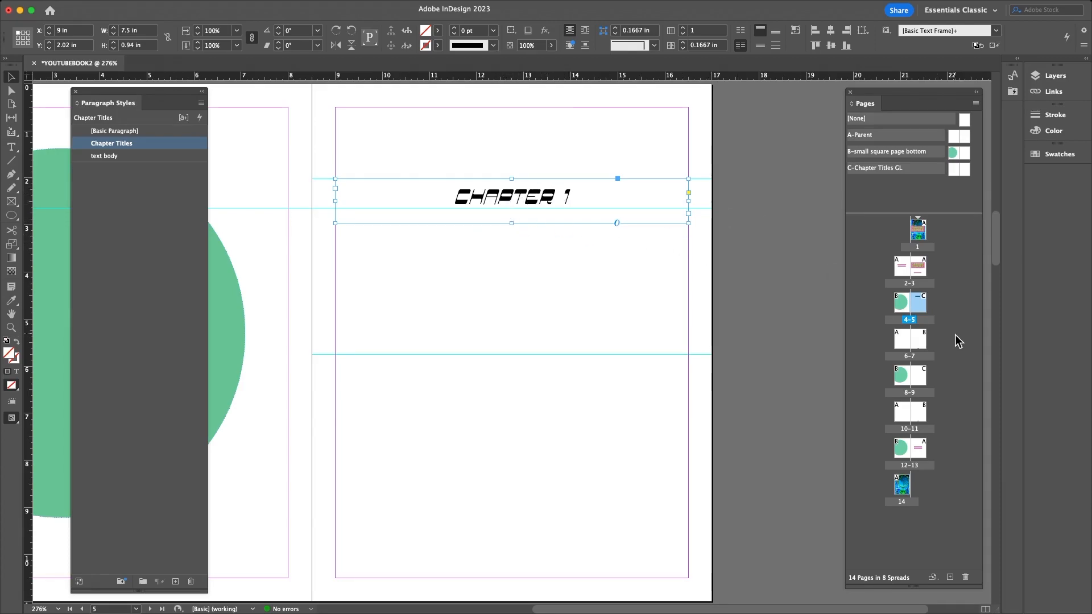
left_click(925, 380)
double_click(920, 377)
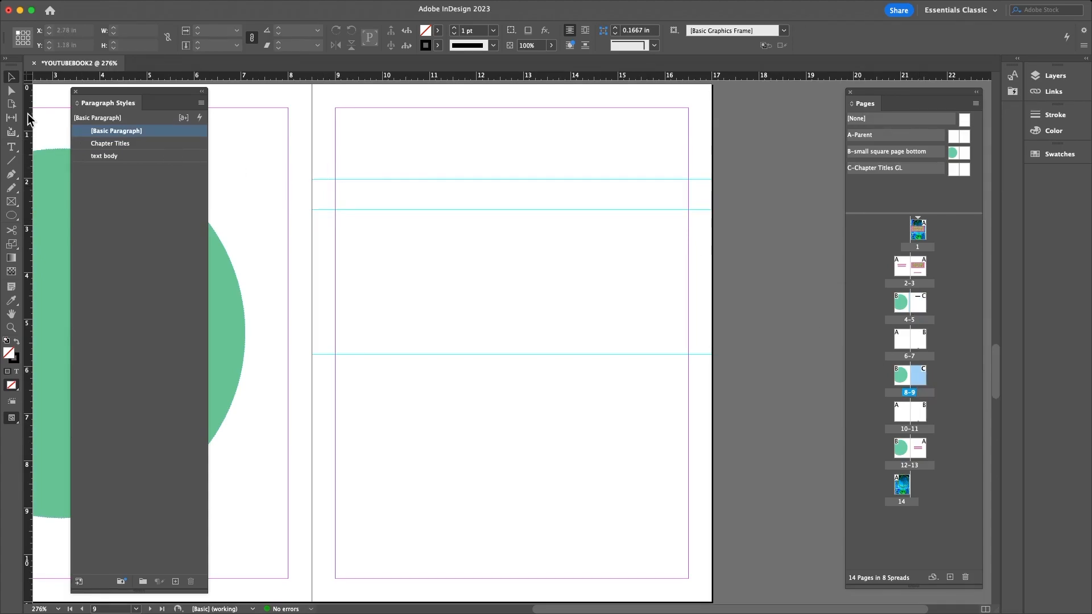
- Draw a frame across page 9's title band holding CHAPTER 2 in Chapter Titles style
left_click(16, 147)
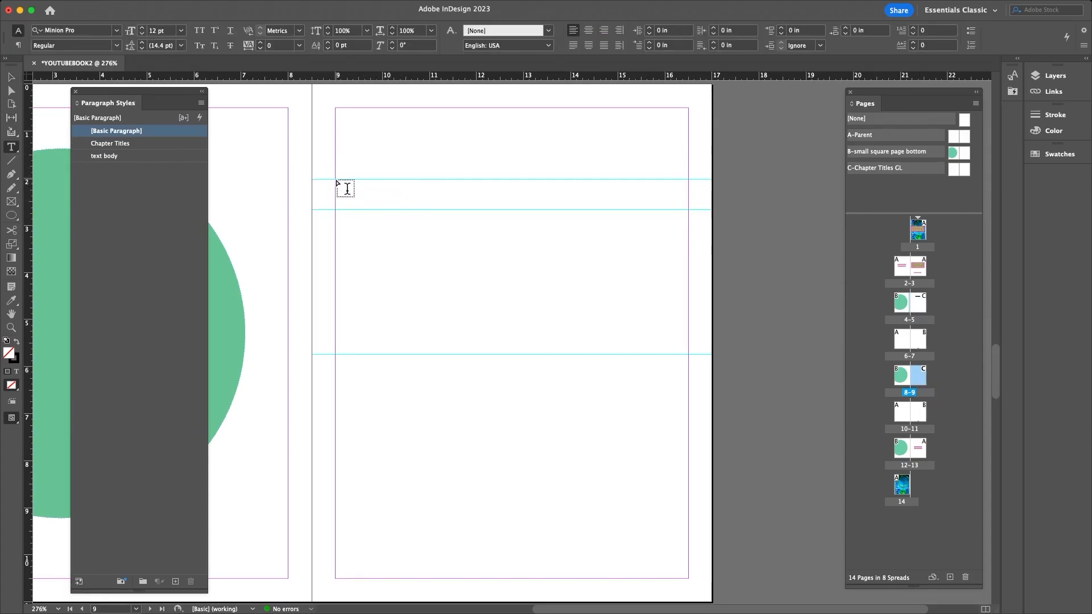
left_click_drag(335, 179, 688, 231)
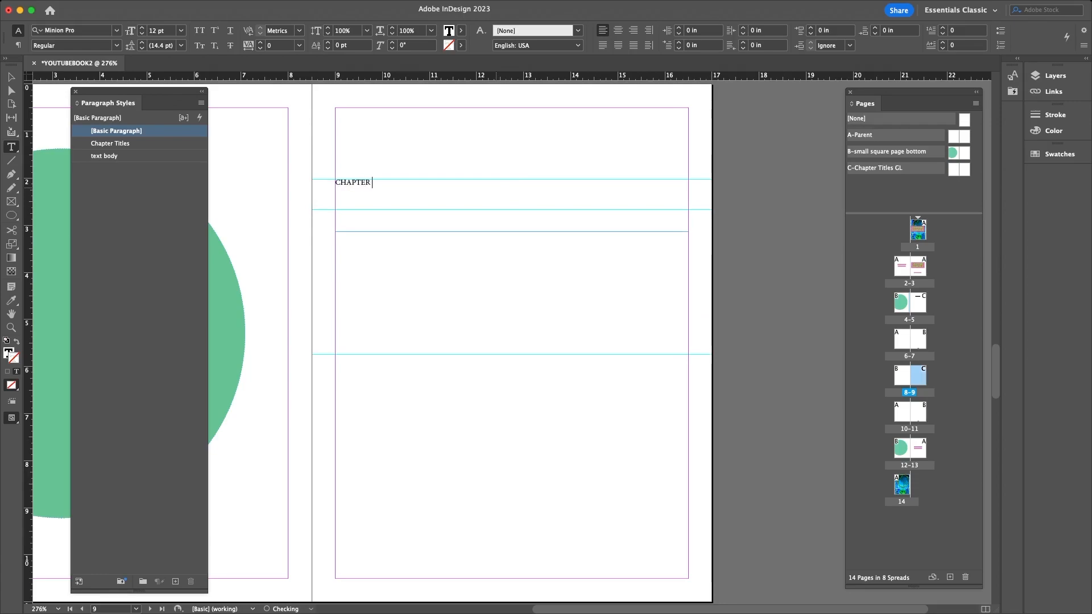
left_click(112, 143)
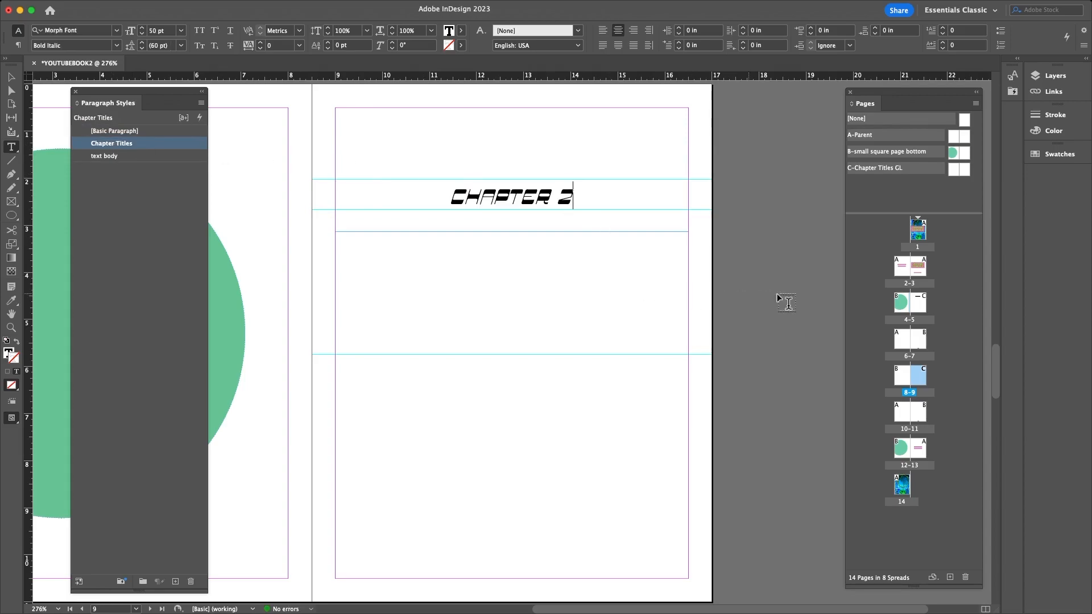
- Flip between pages 5 and 9 to compare the CHAPTER 1 and CHAPTER 2 headings
double_click(920, 305)
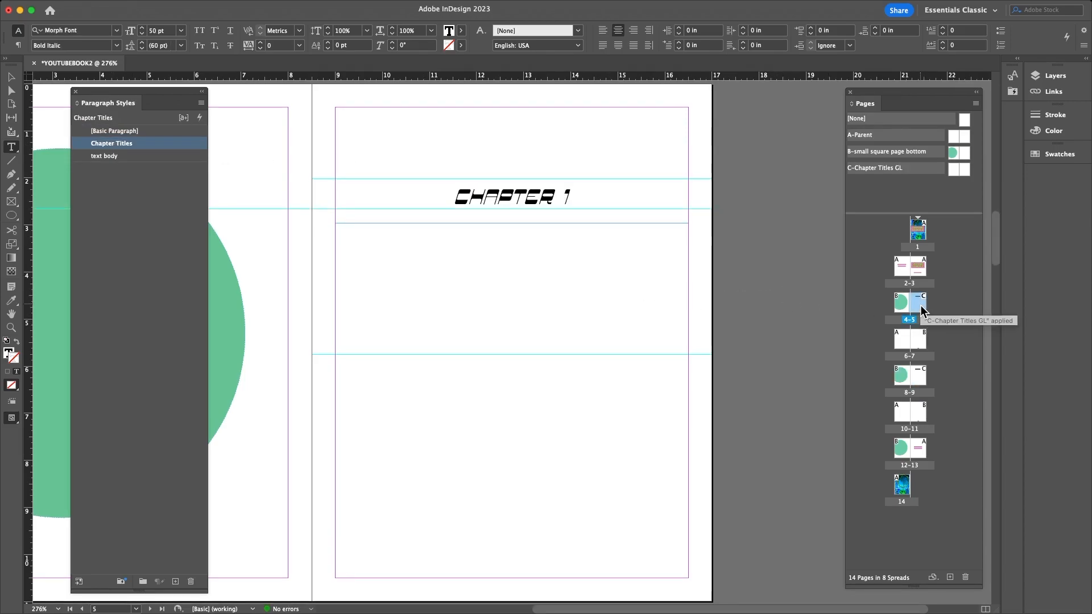
double_click(919, 373)
double_click(916, 304)
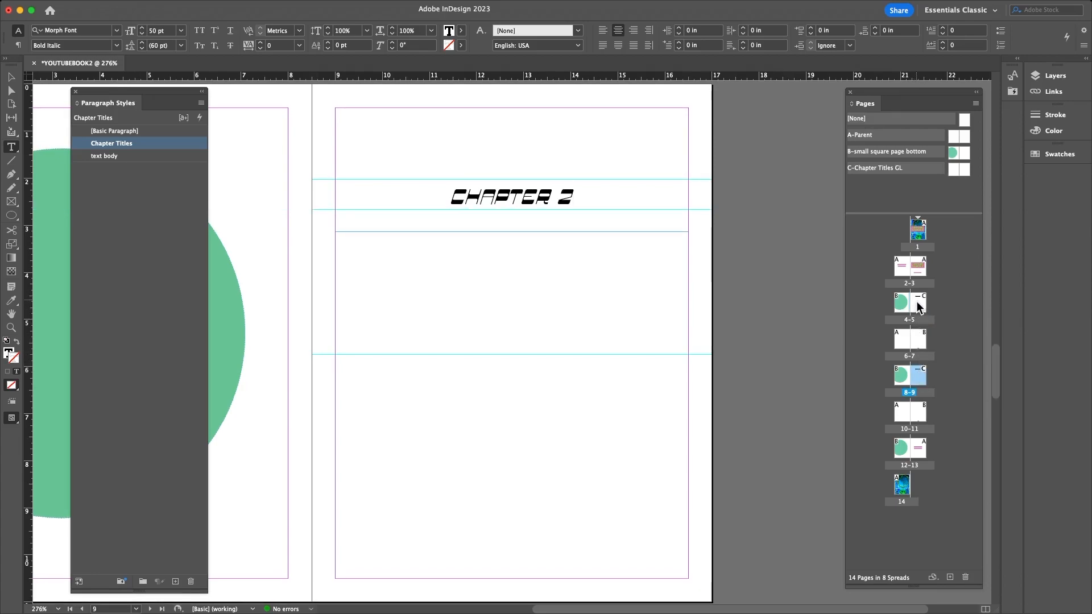
double_click(916, 375)
double_click(918, 302)
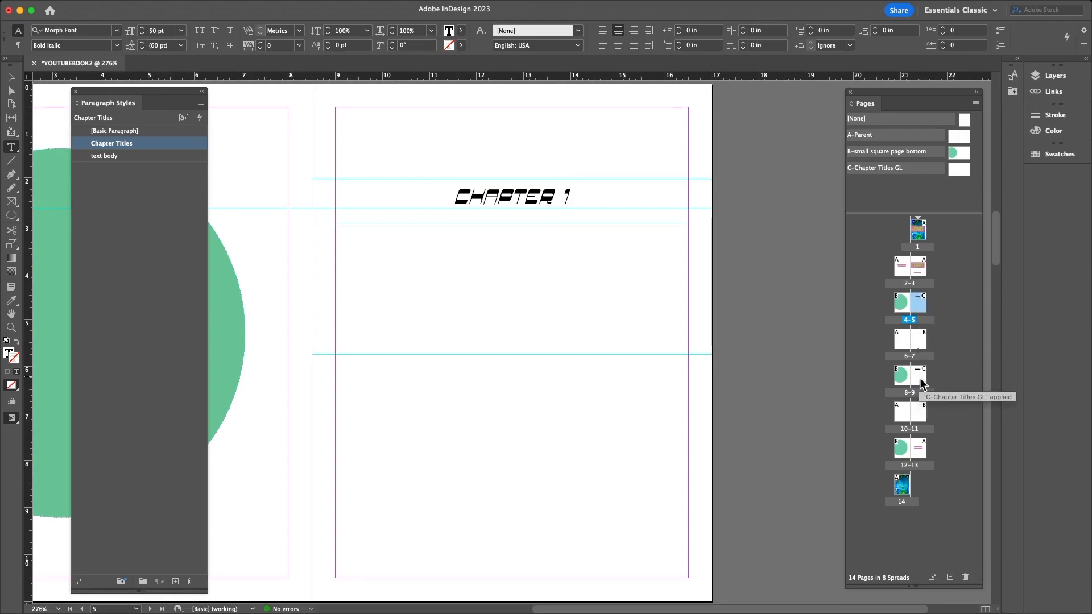
double_click(920, 377)
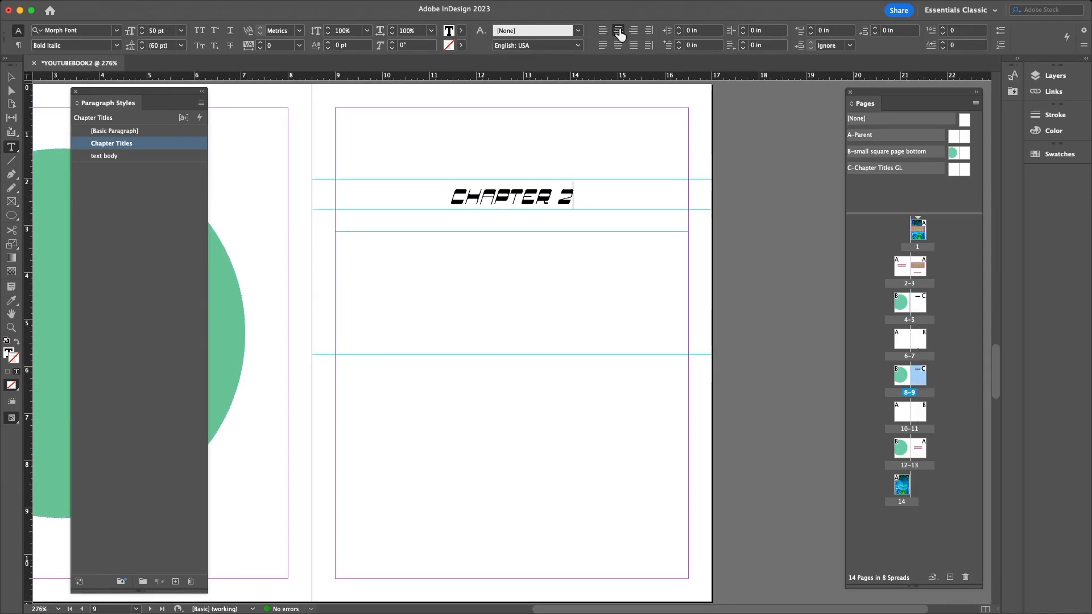
double_click(916, 306)
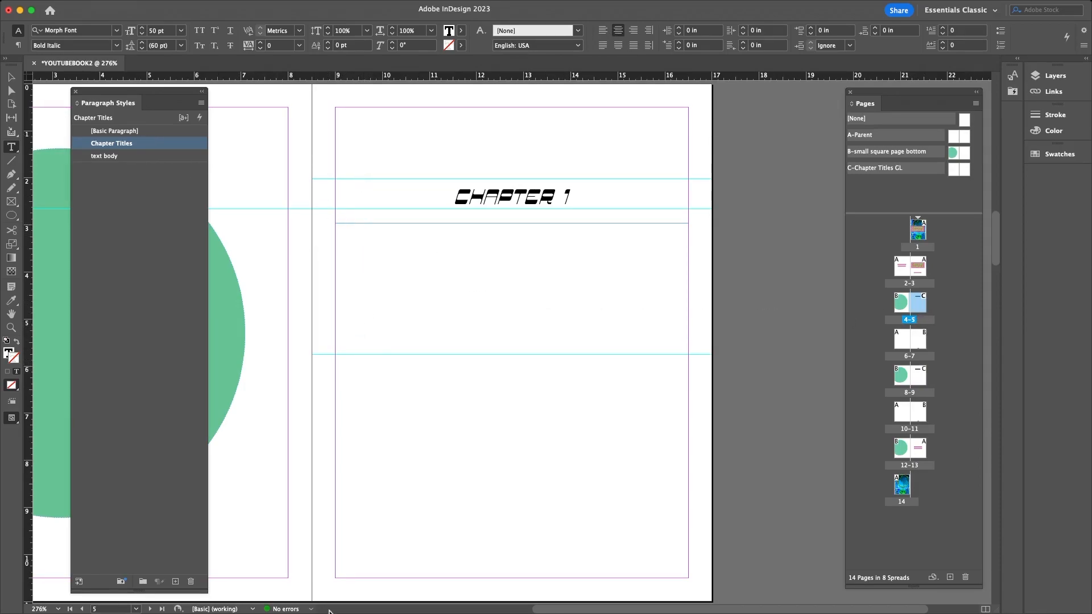
- Reapply the C-Chapter Titles GL parent to page 5 and zoom in on the CHAPTER 1 page
left_click(139, 600)
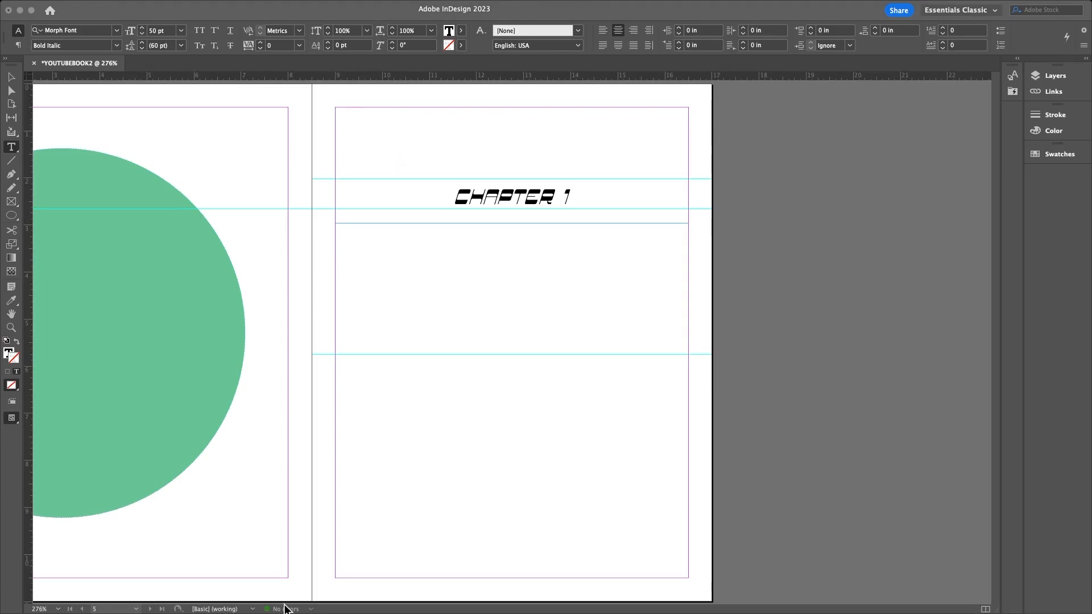
left_click(555, 592)
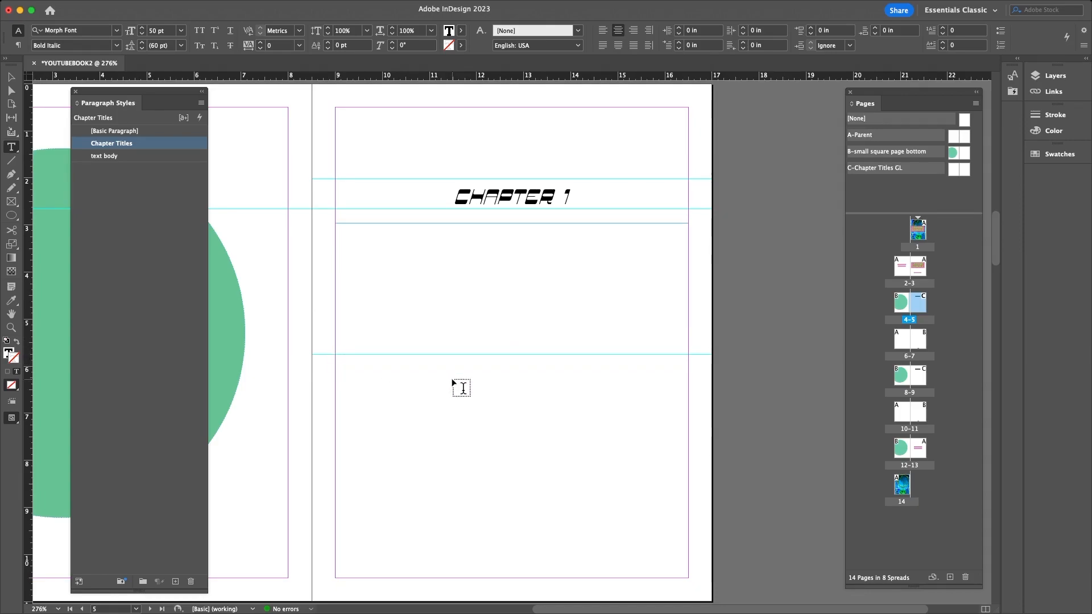
key("super+minus")
key("super+minus")
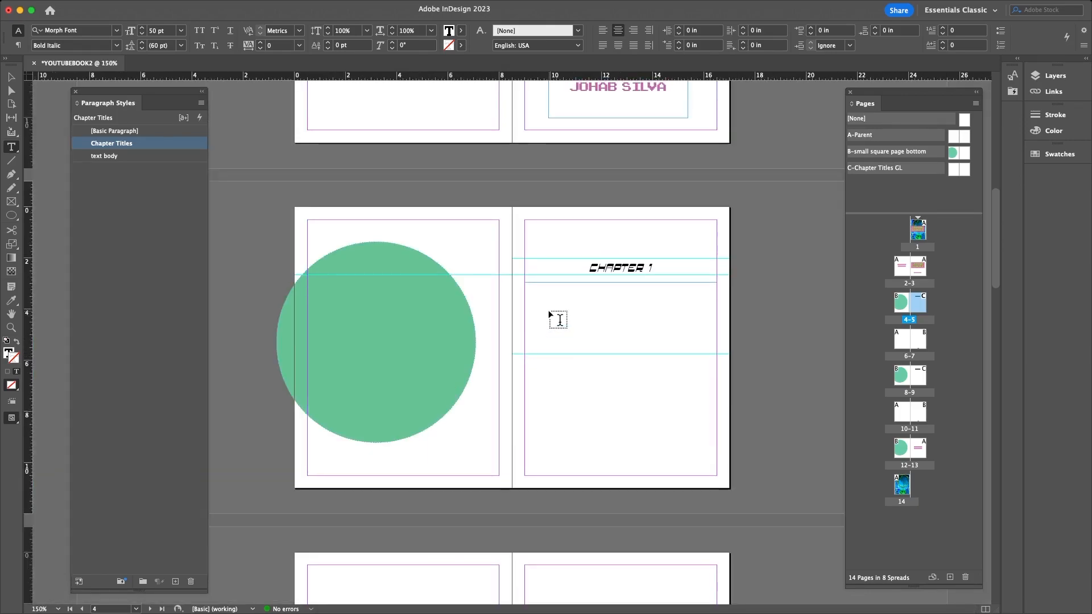
scroll(549, 313, "up", 5)
scroll(553, 333, "down", 5)
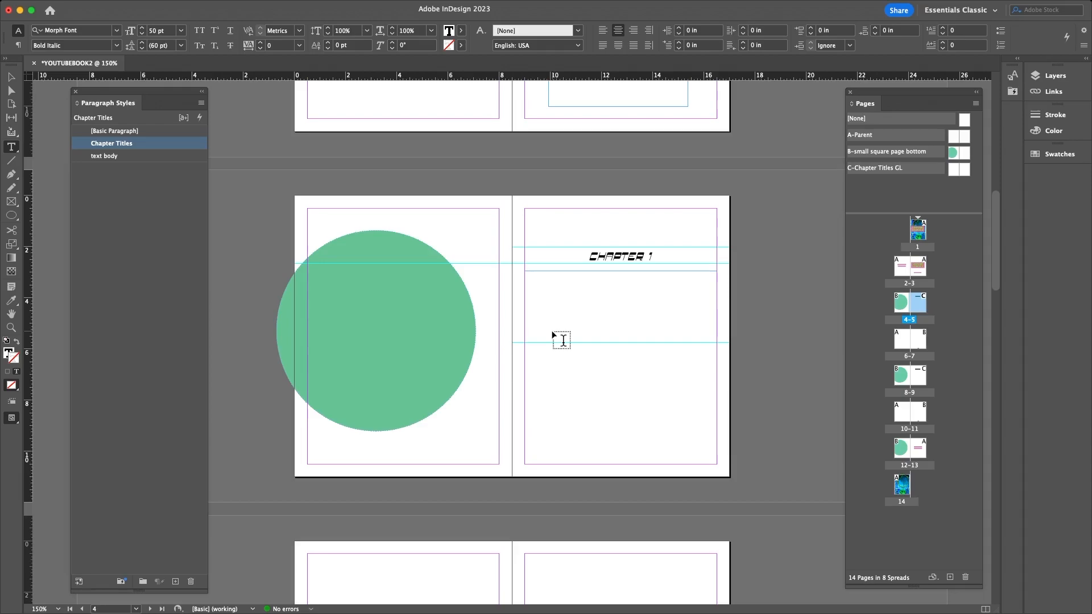
right_click(533, 364)
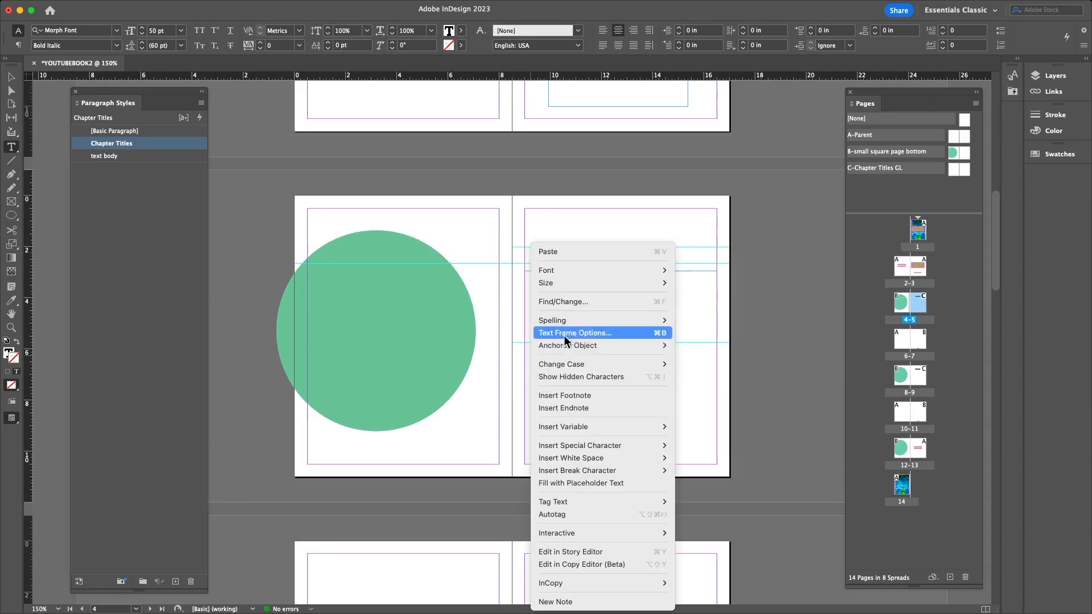
left_click(840, 305)
left_click_drag(926, 307, 920, 308)
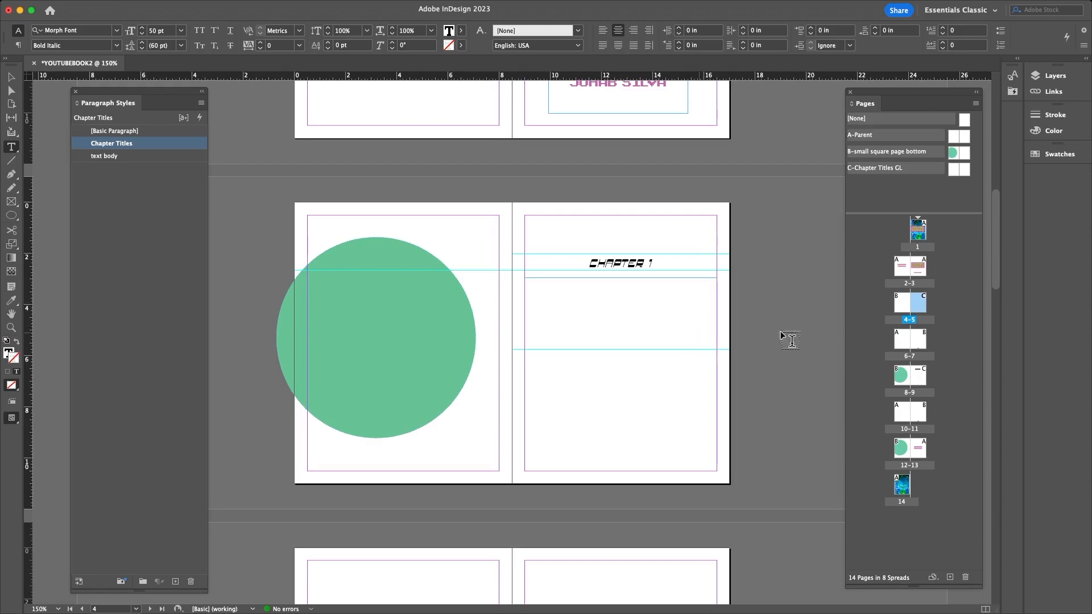
double_click(916, 305)
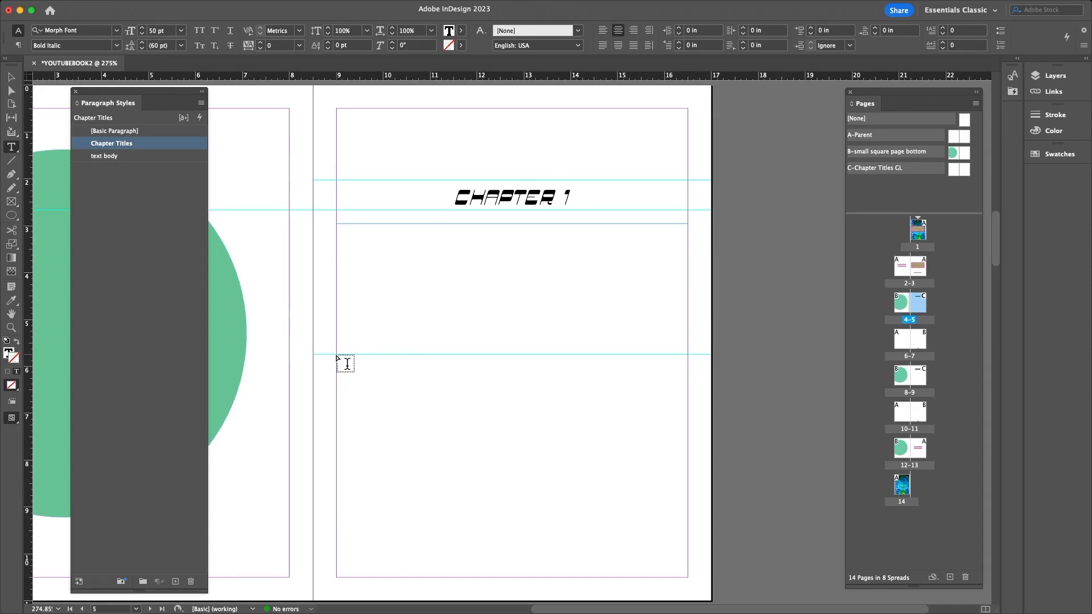
- Paste the Immersive Media article below CHAPTER 1, restore its first 'I', and apply text body style
left_click_drag(337, 356, 687, 576)
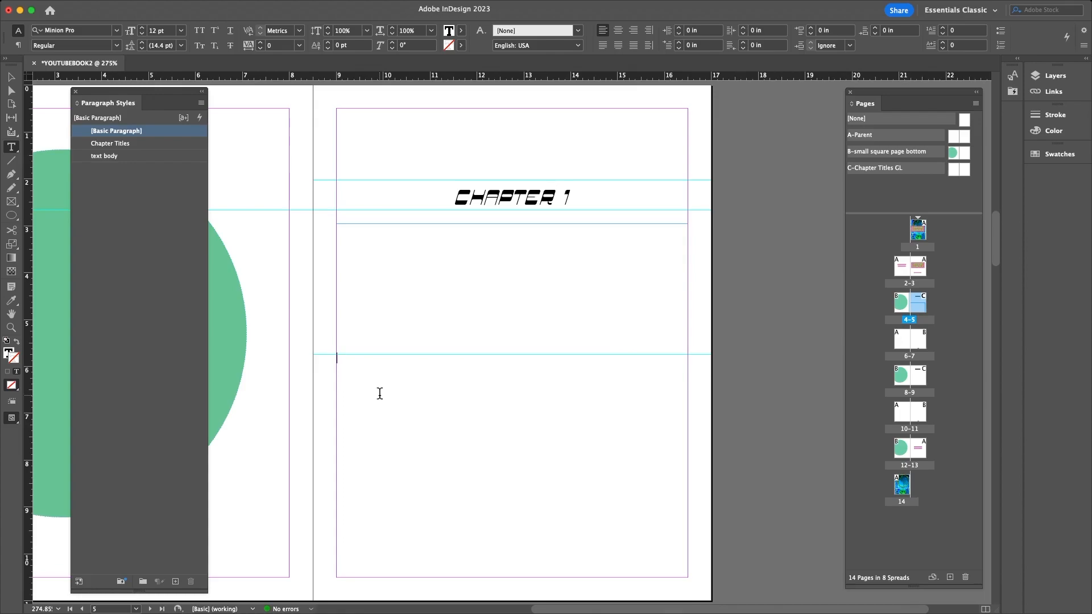
key("super+v")
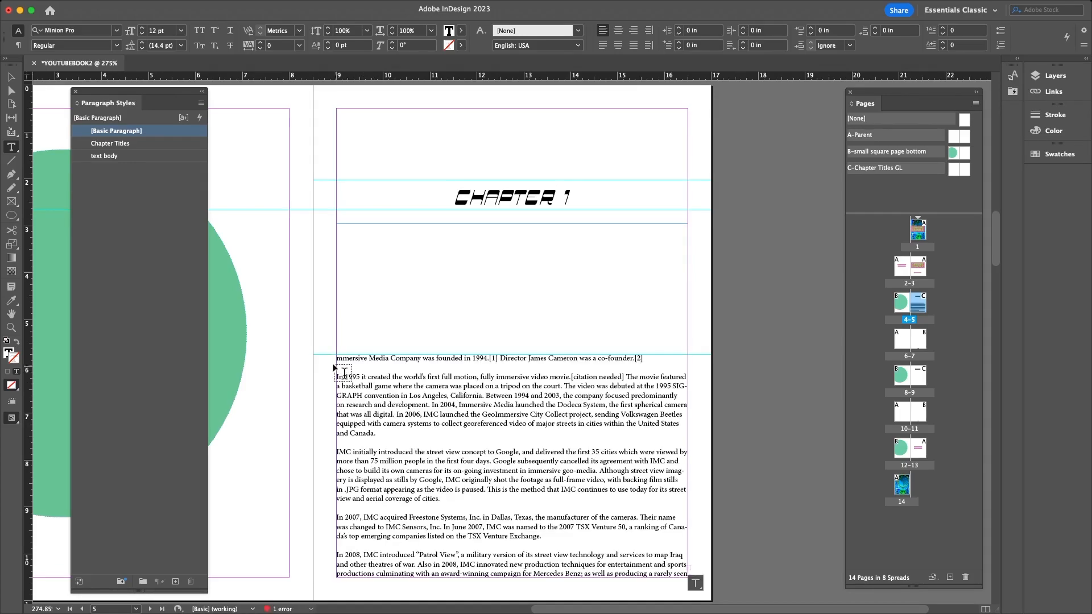
left_click(340, 356)
type("I")
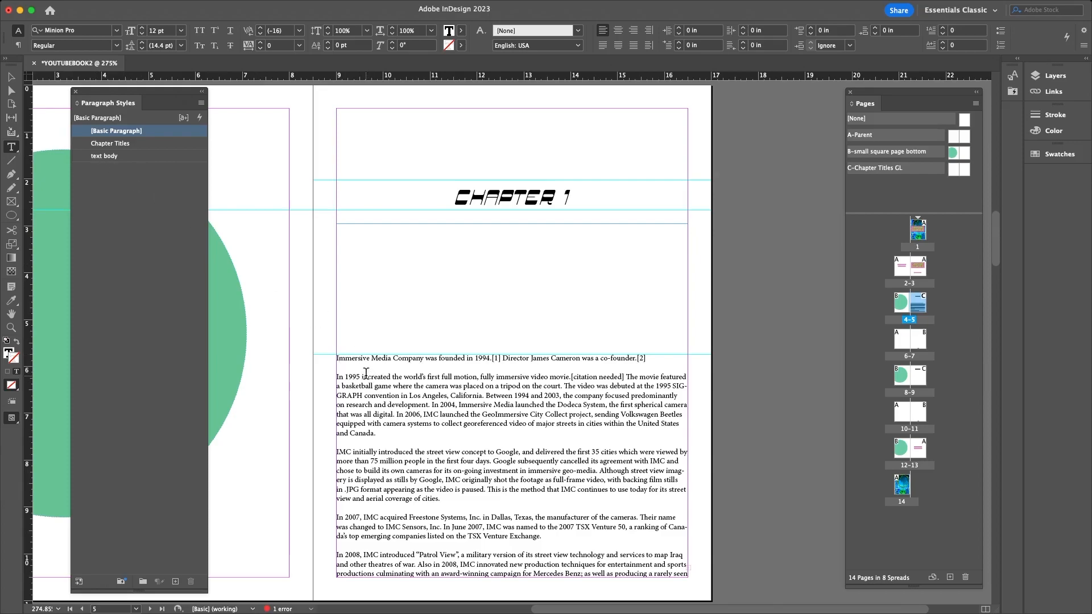
key("super+a")
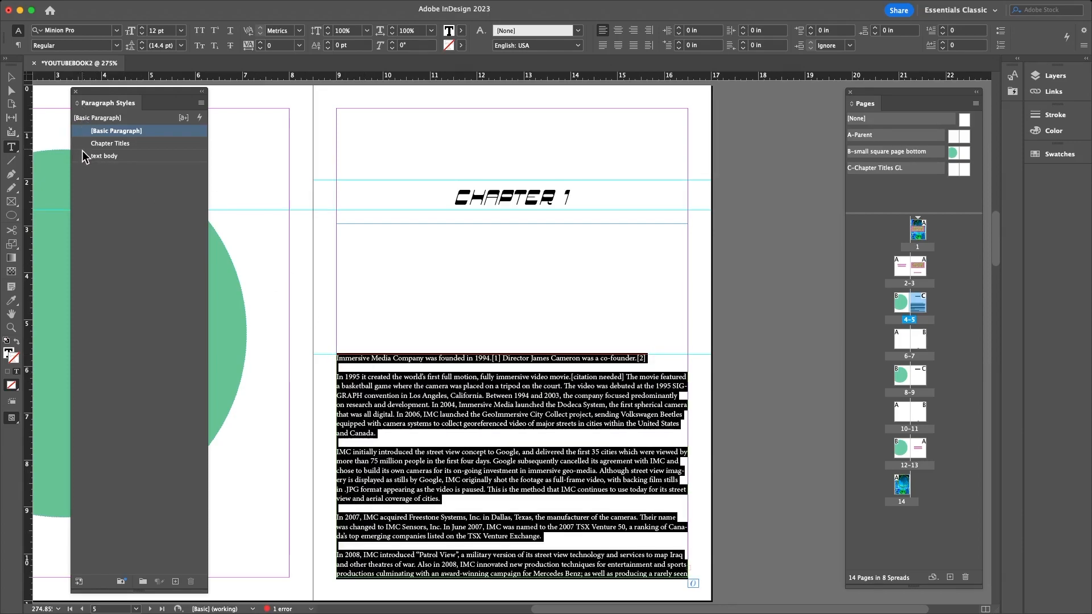
left_click(104, 156)
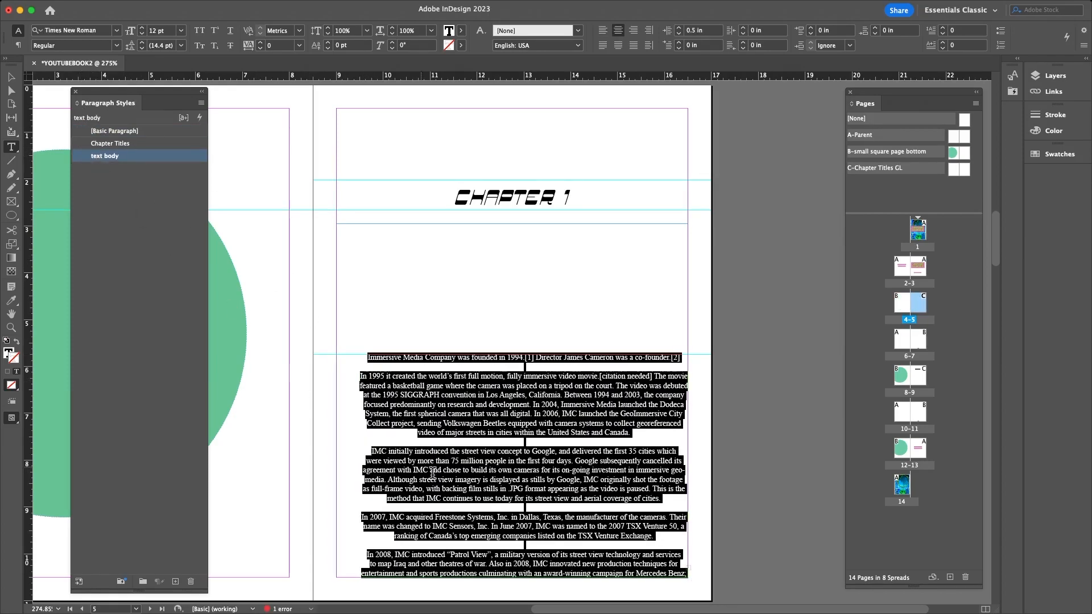
left_click(370, 370)
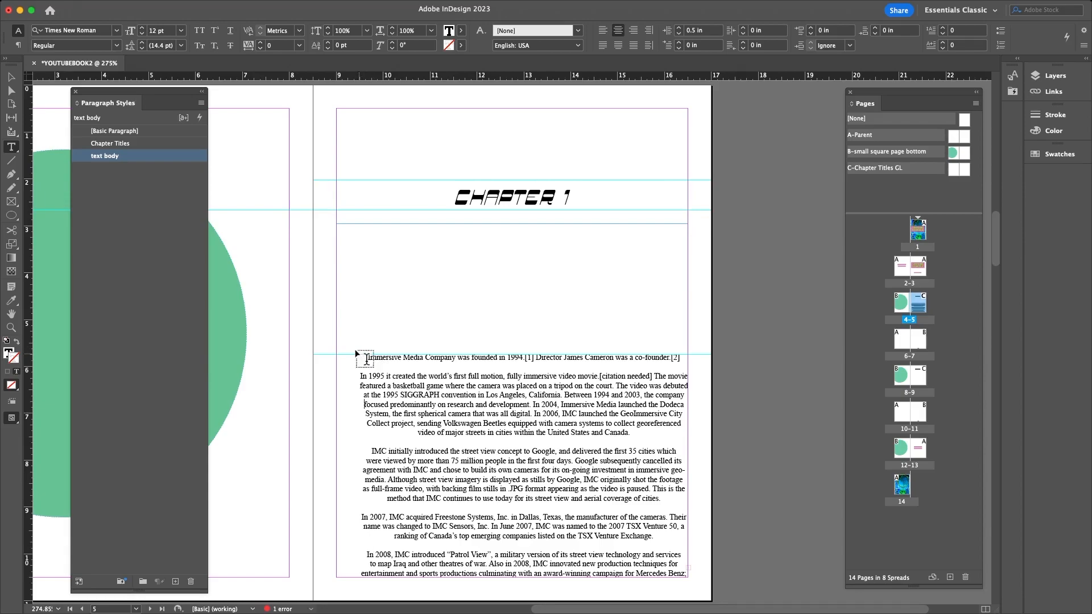
- Change the text body style from Center with a 0.5 in indent to Left alignment with 0 in left indent
double_click(118, 156)
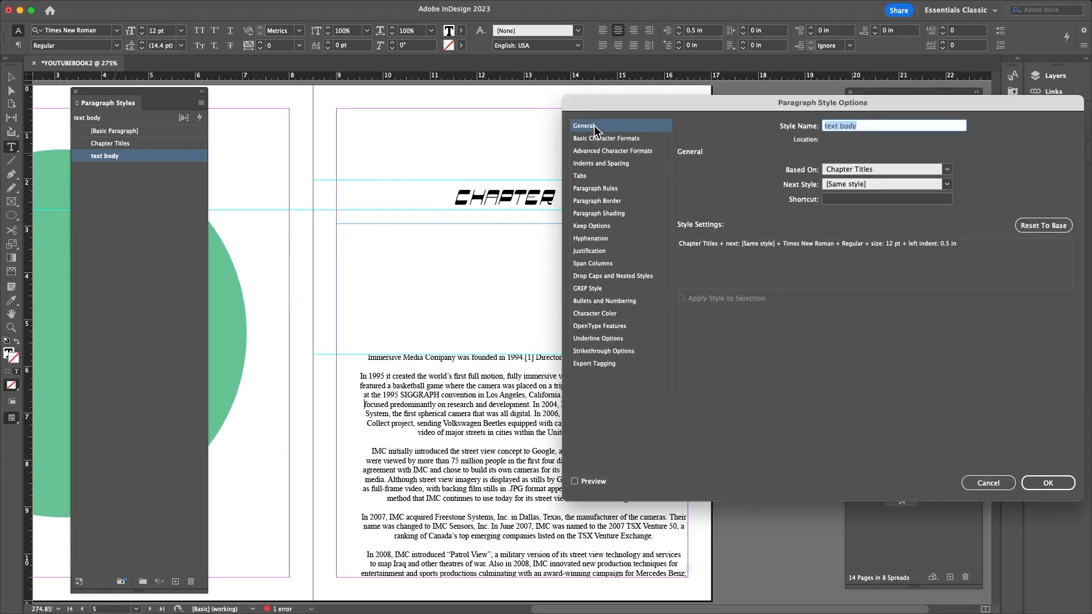
left_click(595, 151)
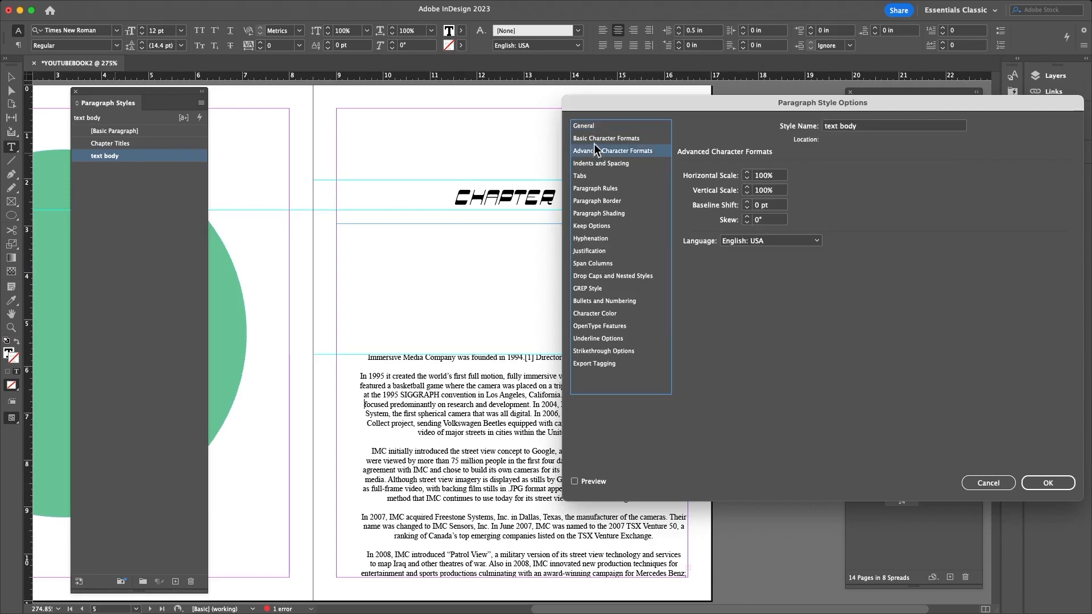
left_click(593, 164)
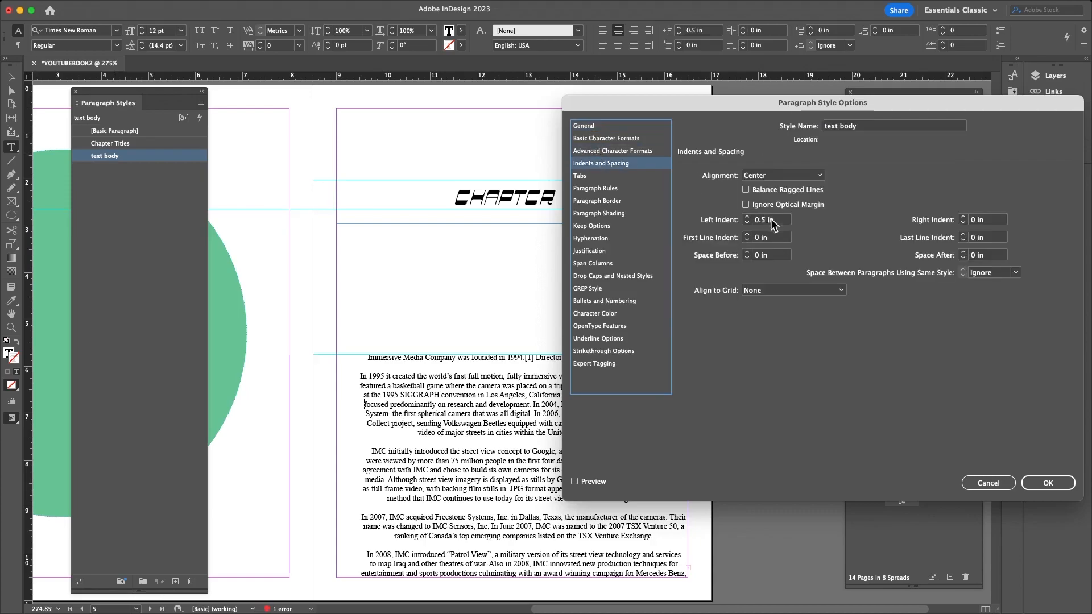
double_click(760, 221)
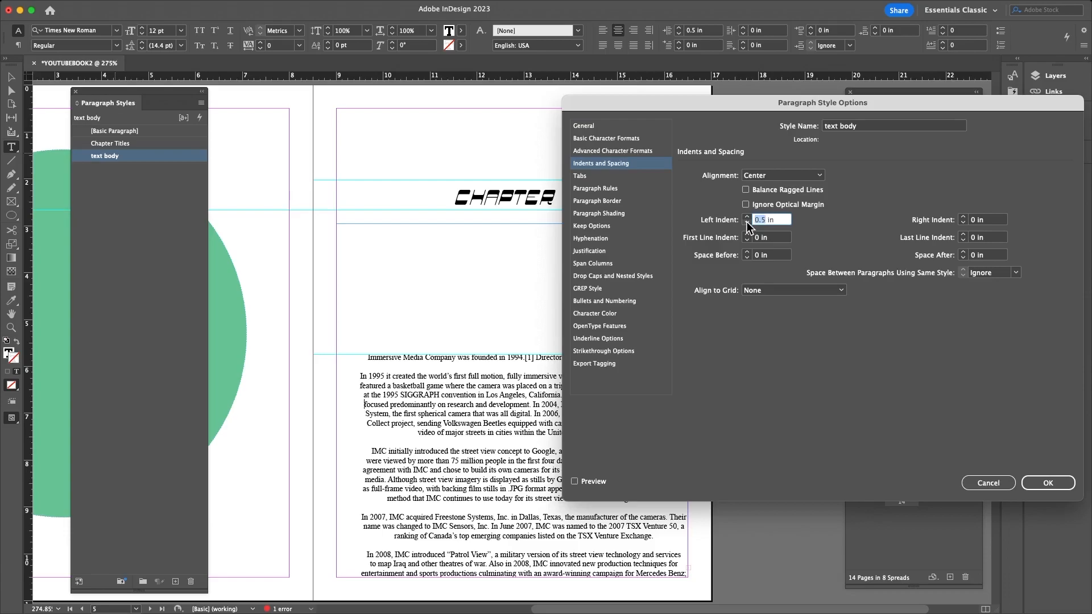
type("0")
left_click(819, 176)
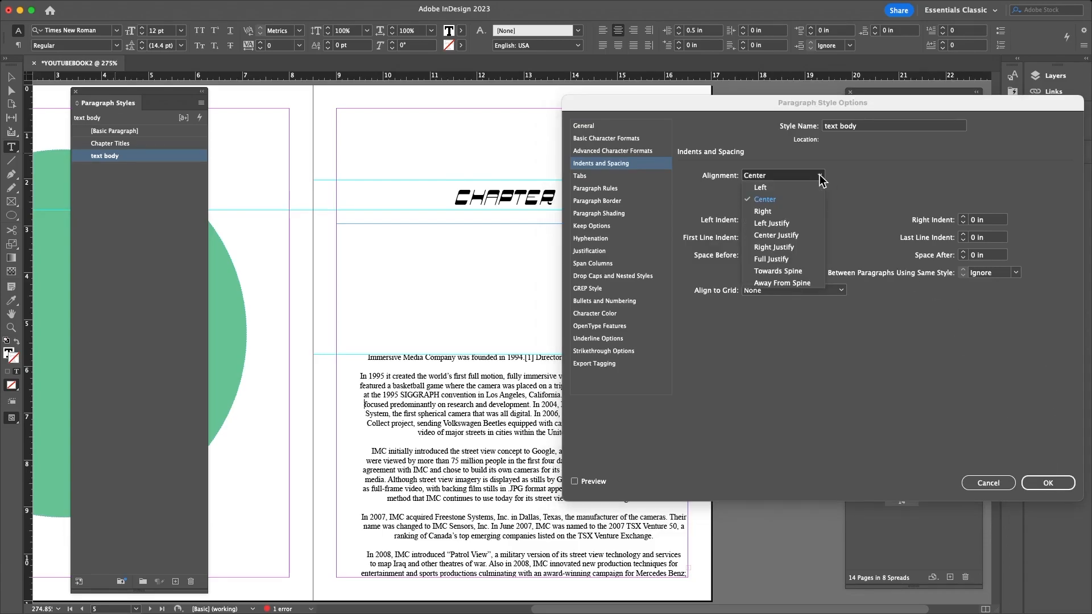
left_click(762, 188)
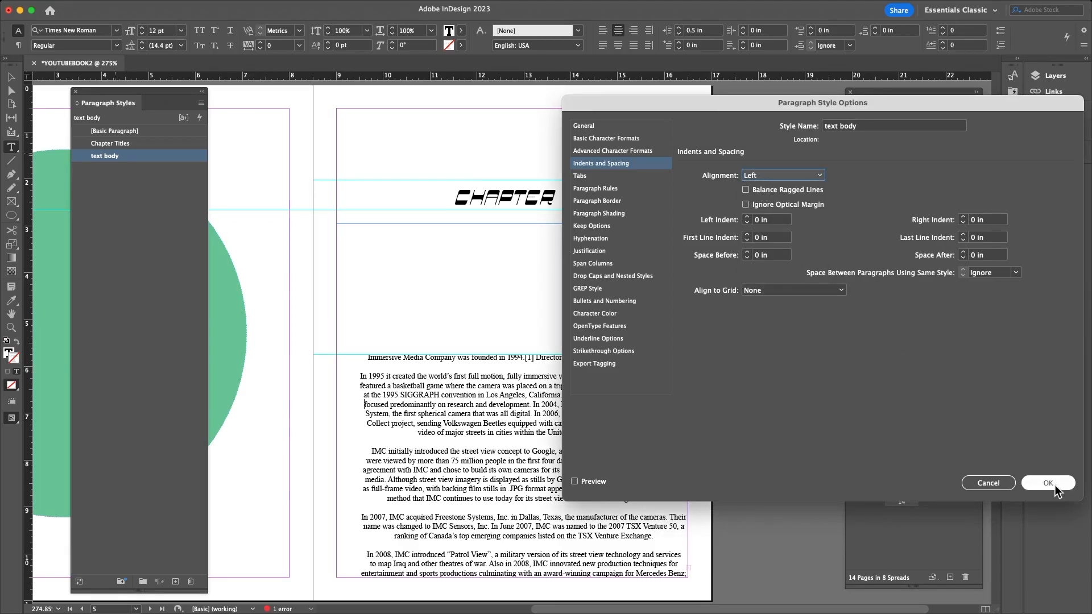
left_click(1053, 486)
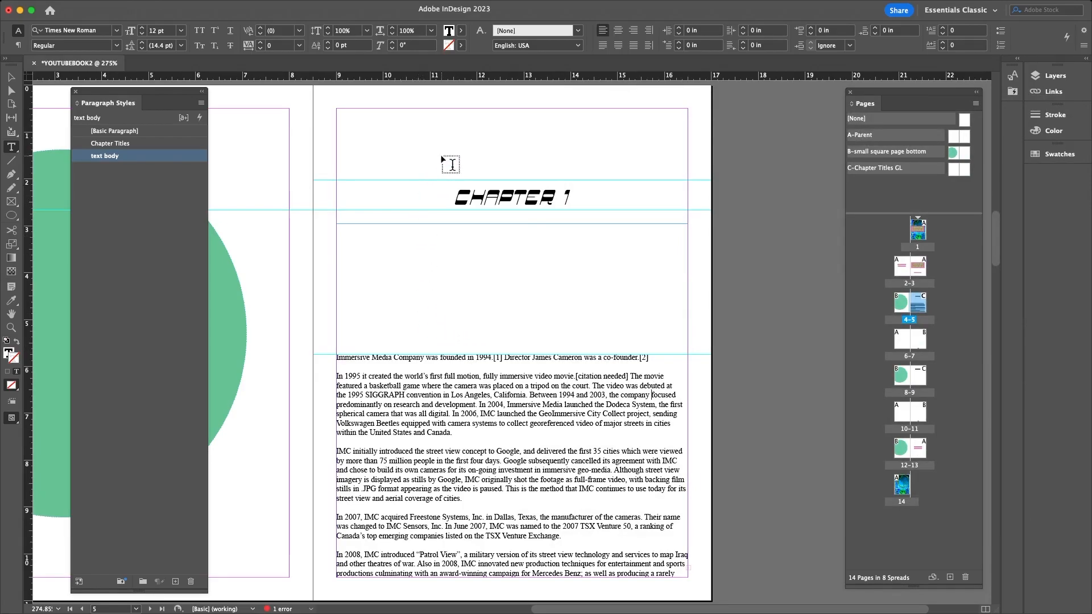
left_click(339, 361)
key("Tab")
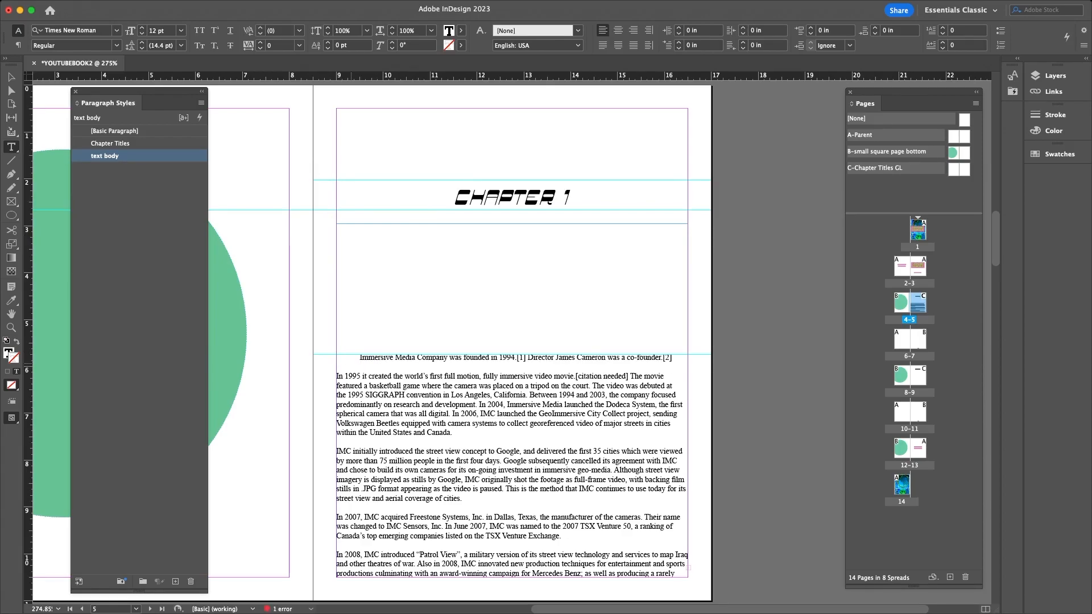
key("BackSpace")
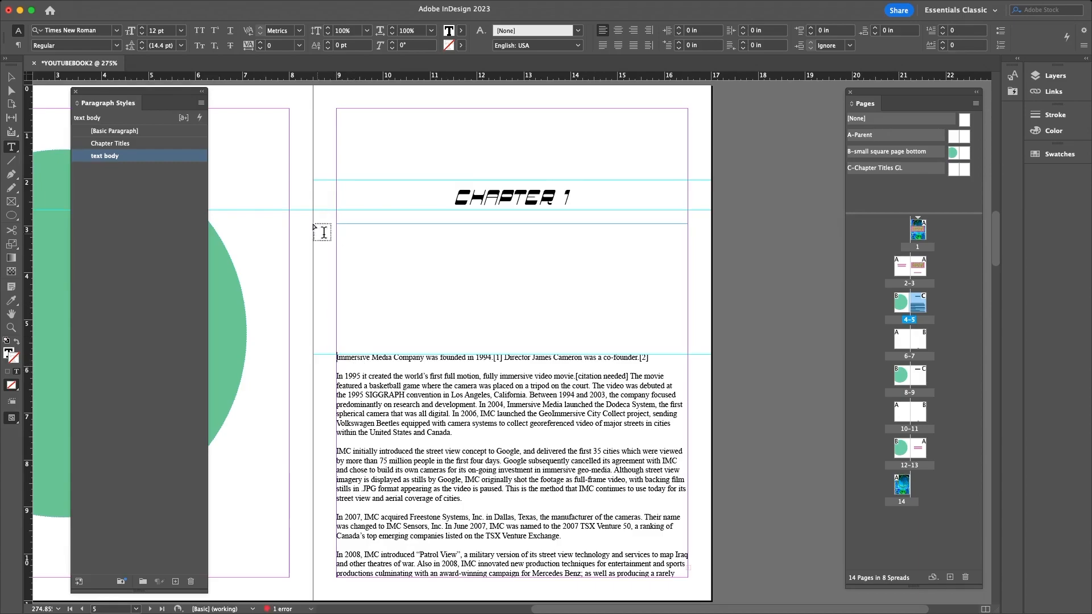
double_click(102, 156)
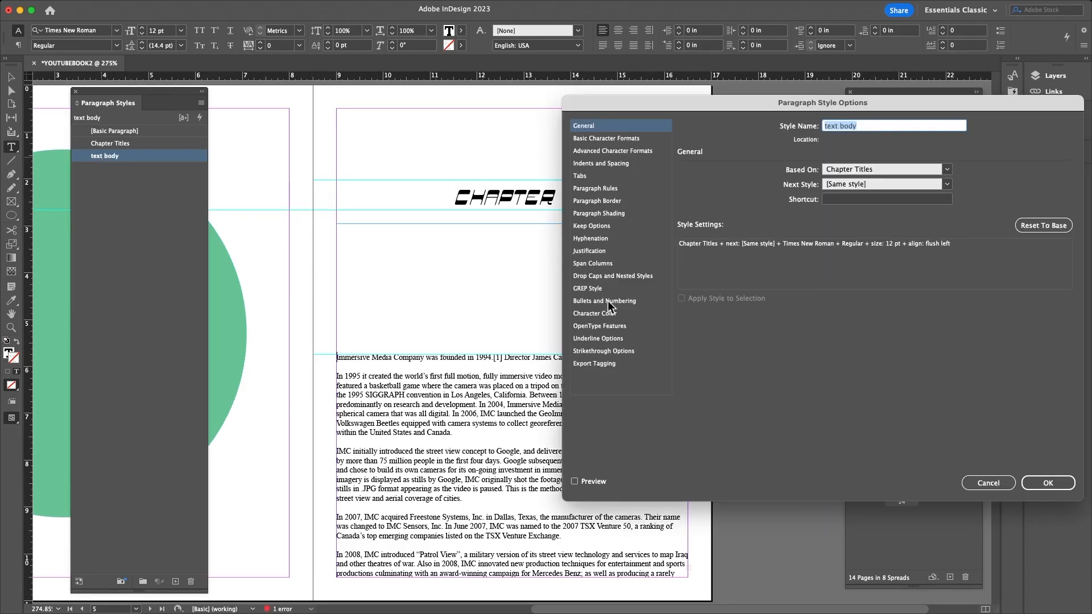
left_click(619, 214)
left_click(612, 201)
left_click(612, 189)
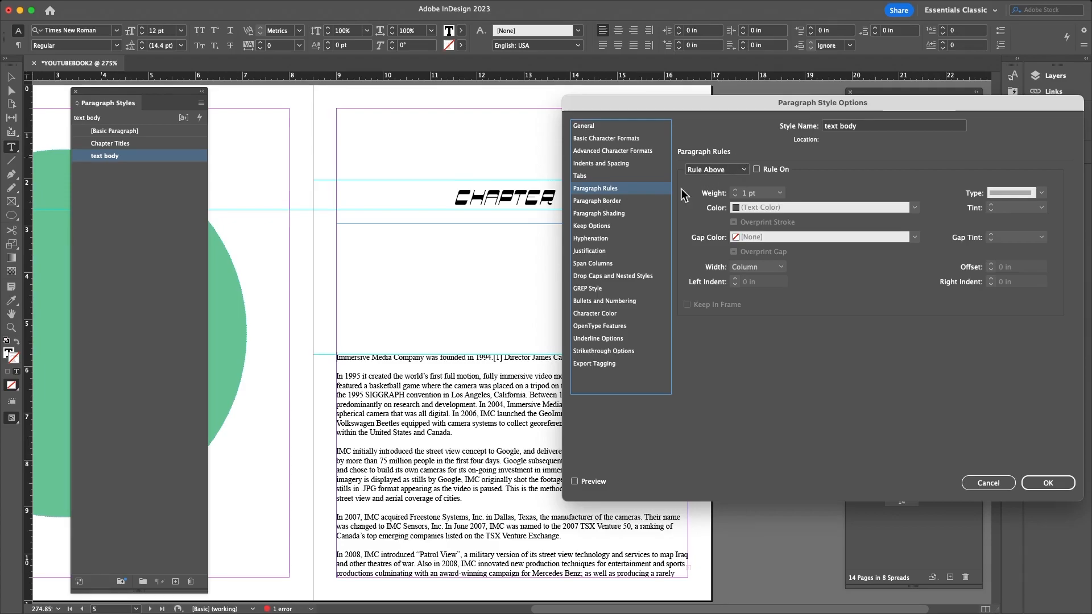
left_click(590, 175)
left_click(588, 163)
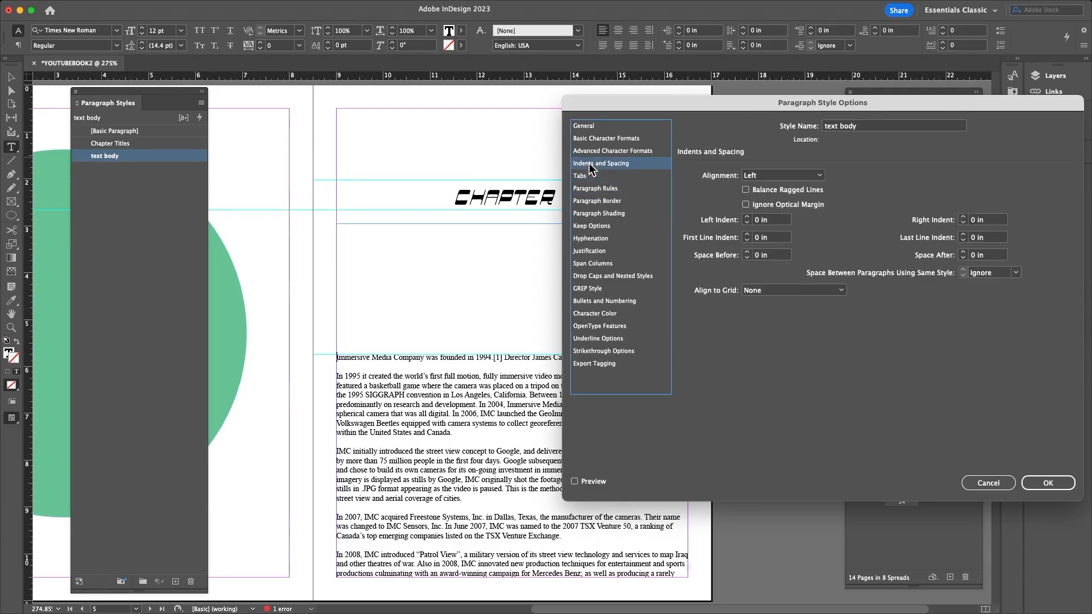
left_click(604, 176)
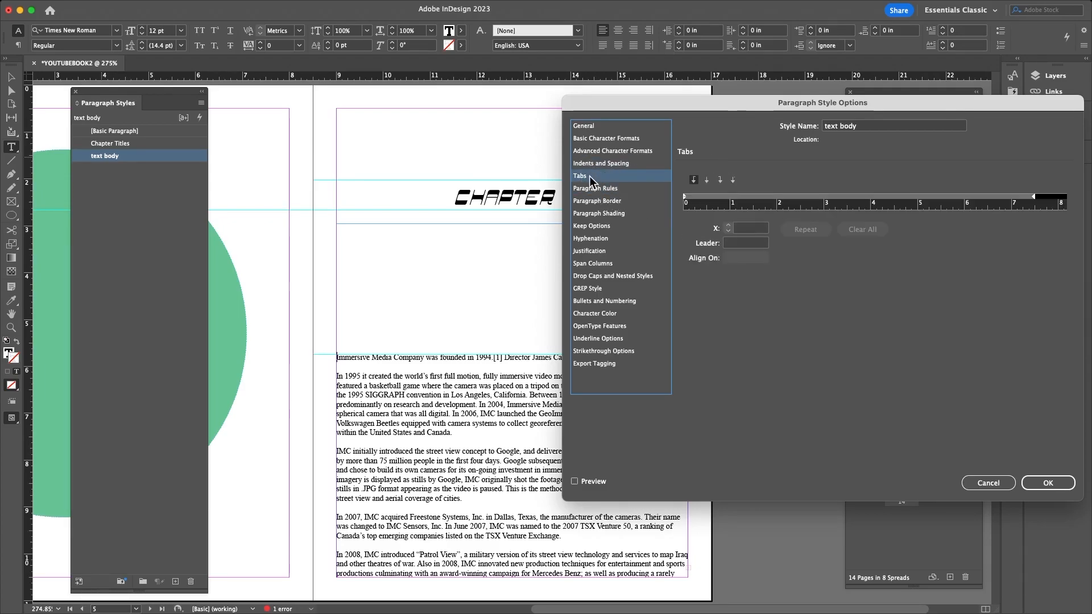
left_click(699, 203)
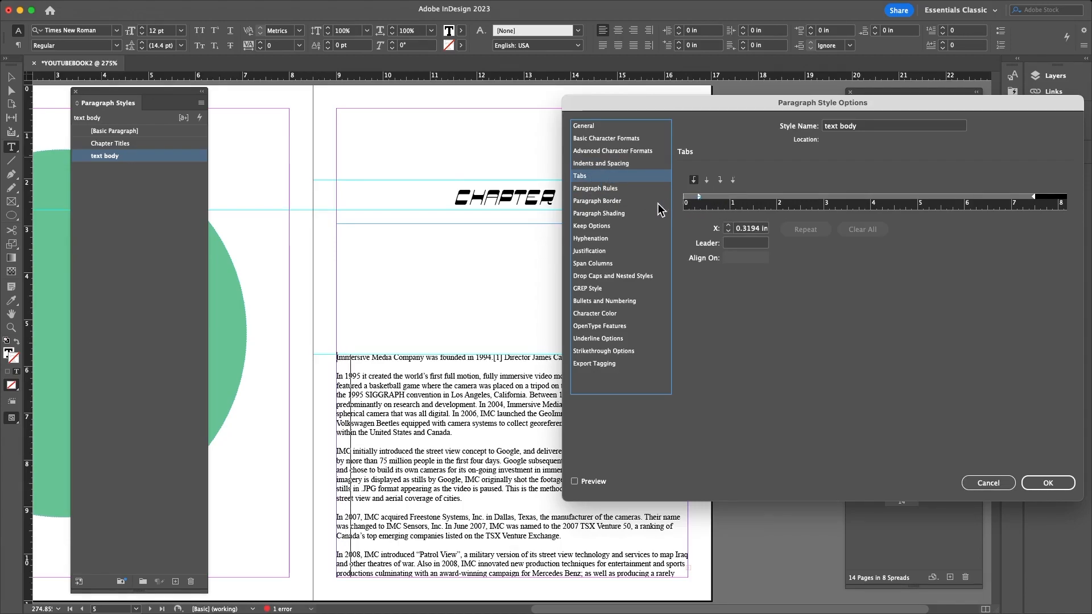
left_click_drag(703, 204, 670, 200)
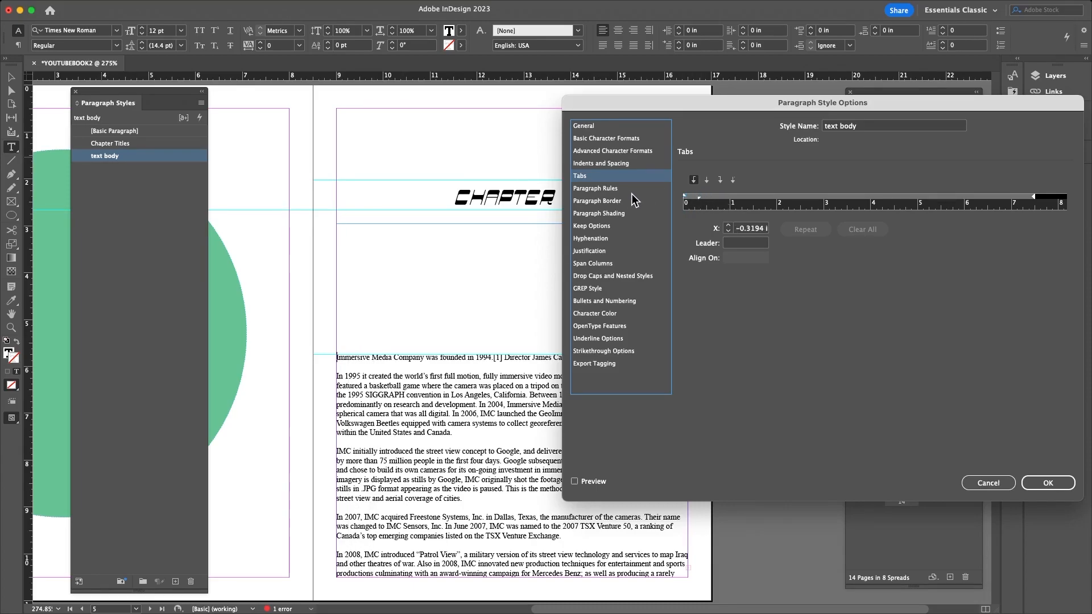
left_click(699, 197)
mouse_move(698, 197)
left_mouse_down()
mouse_move(688, 200)
mouse_move(699, 205)
left_mouse_up()
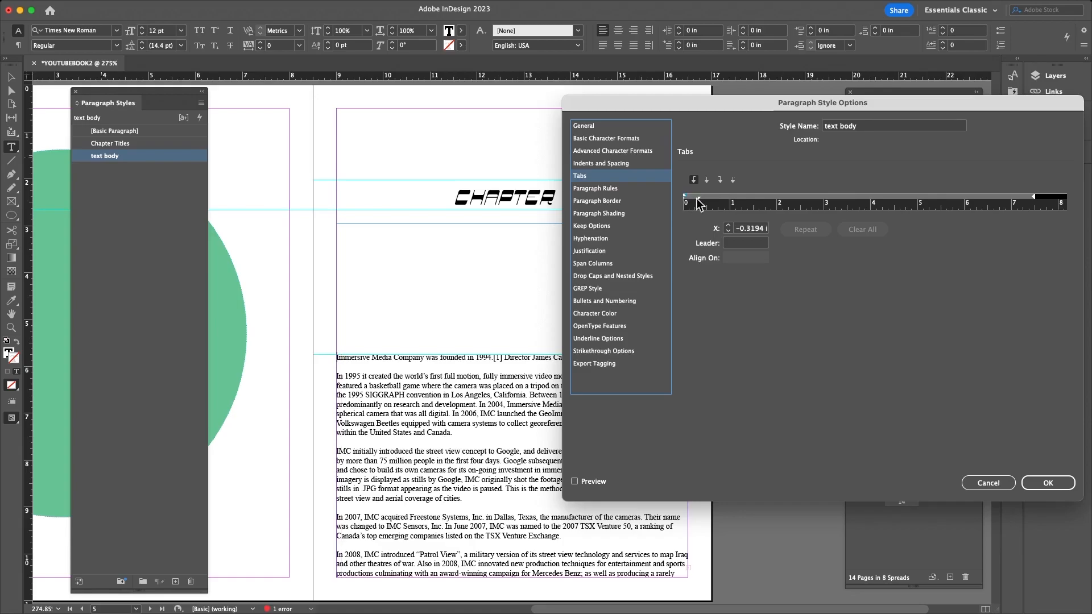
left_click(987, 483)
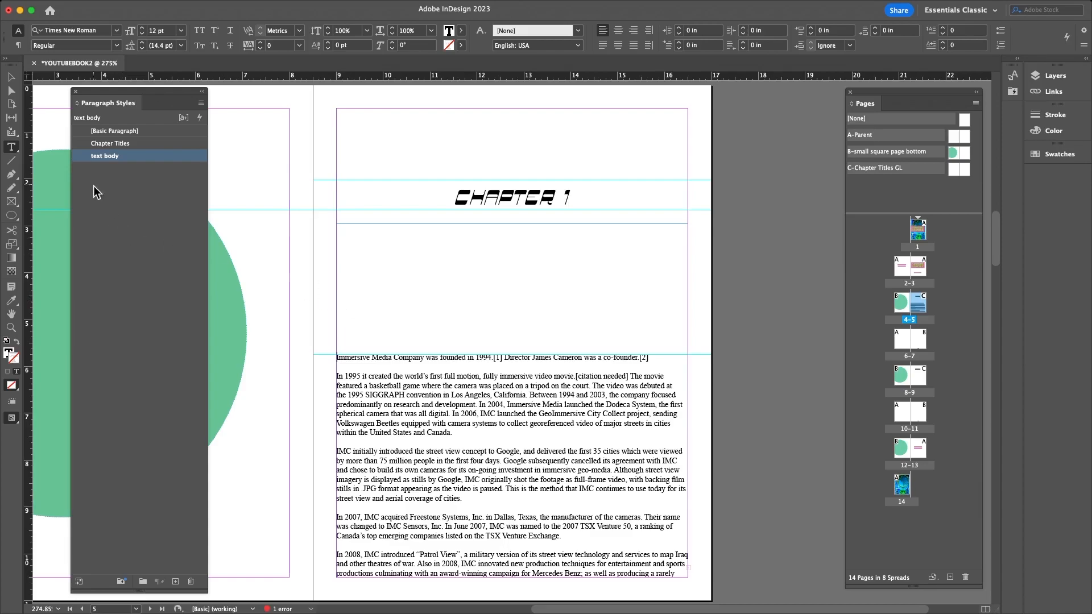
- Set the text body style's first-line indent to about 0.47 in with the marker on the Tabs ruler
double_click(105, 156)
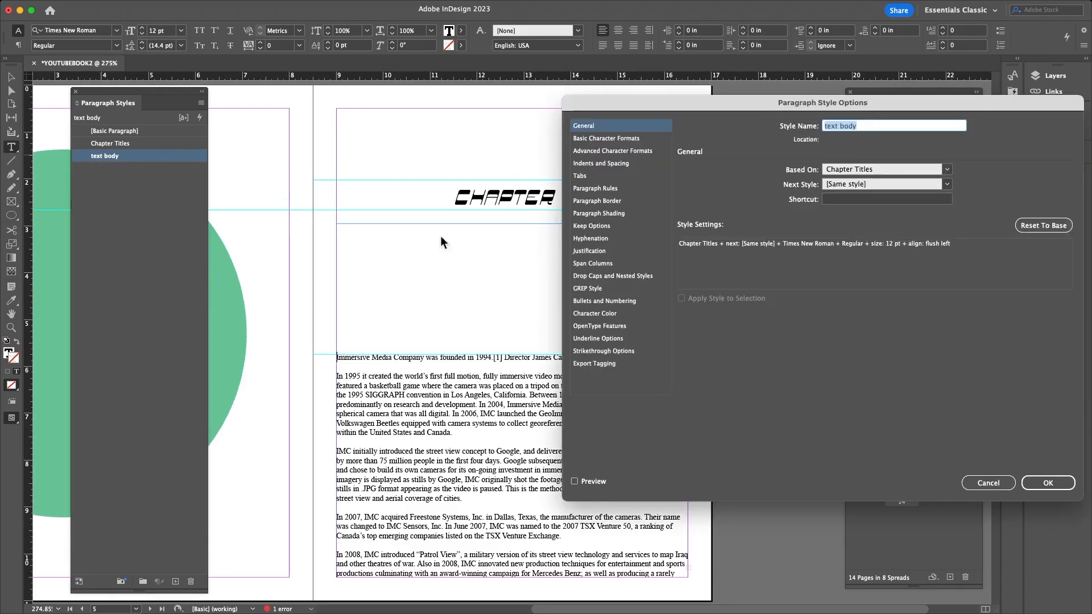
left_click(595, 239)
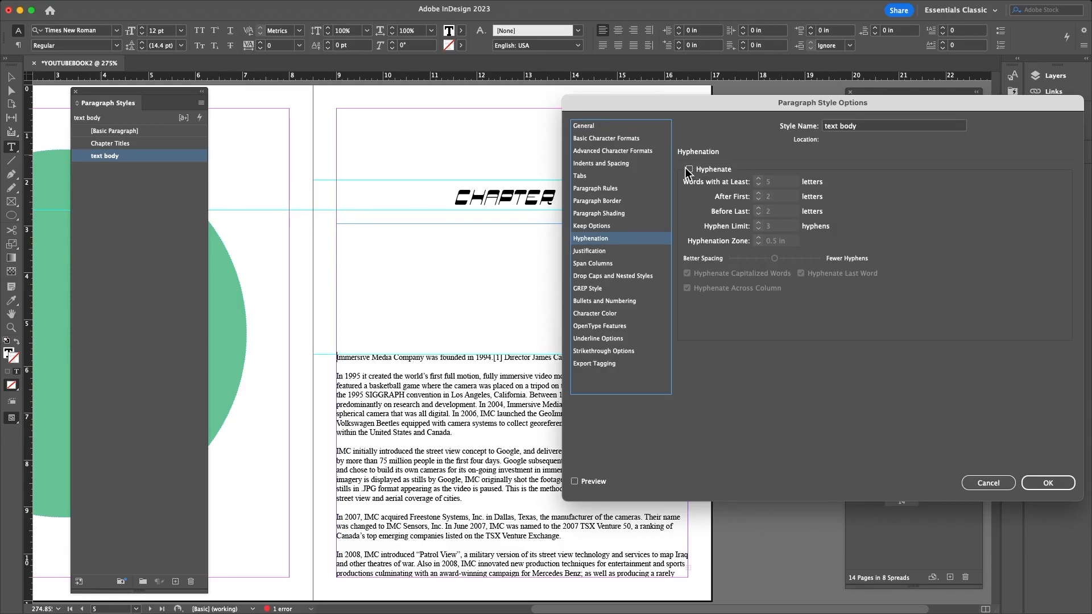
left_click(595, 139)
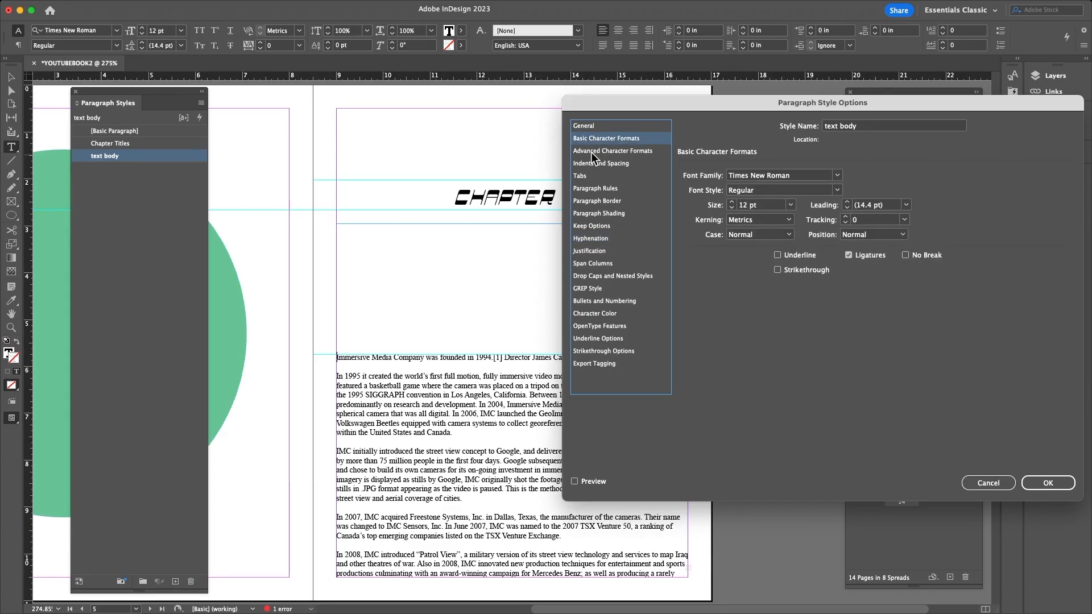
left_click(591, 151)
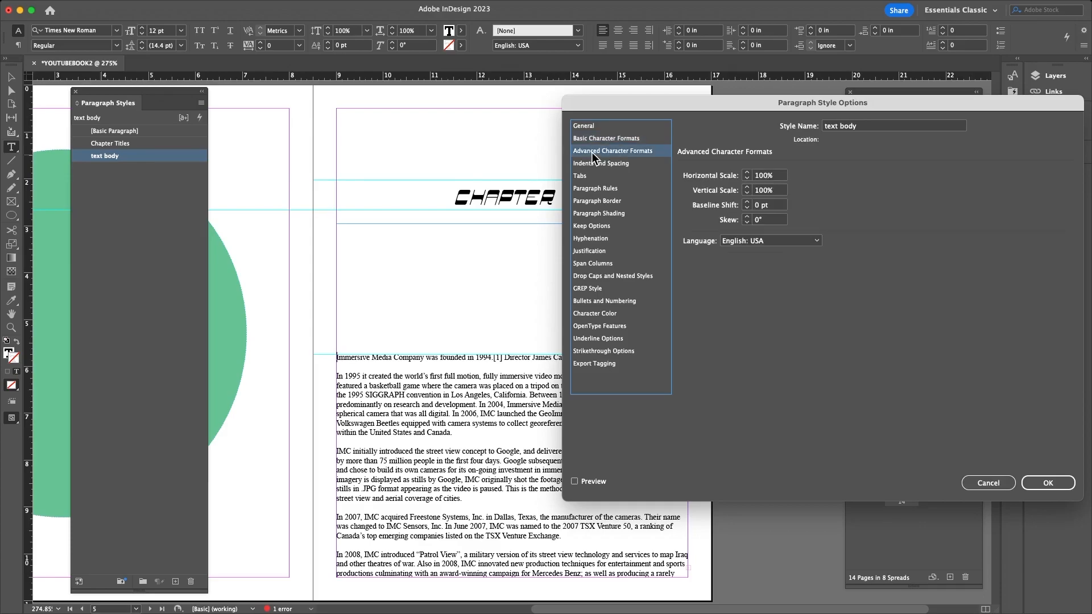
left_click(589, 165)
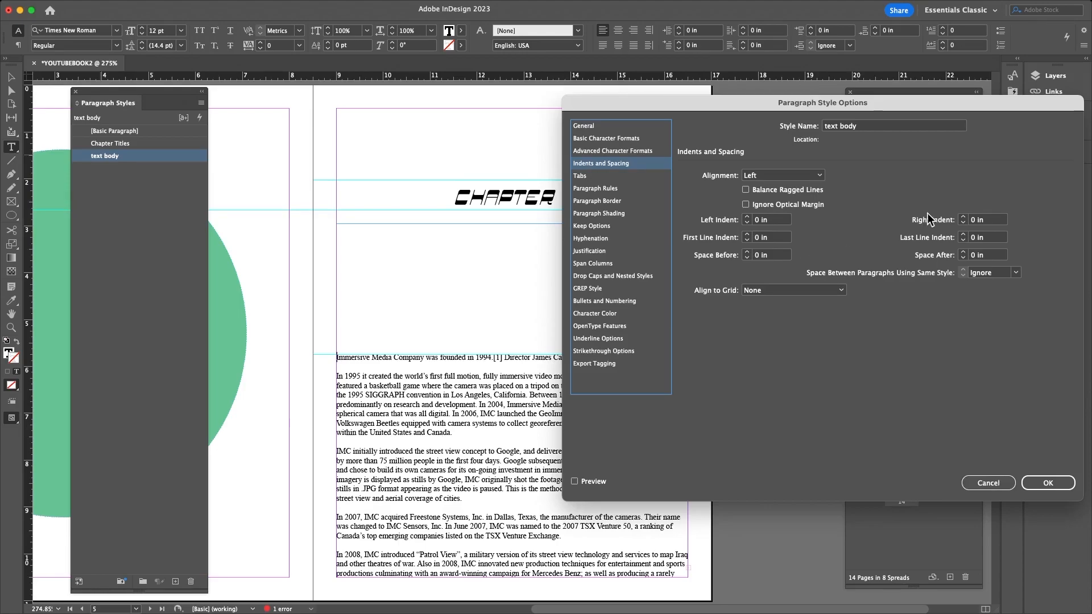
left_click(841, 291)
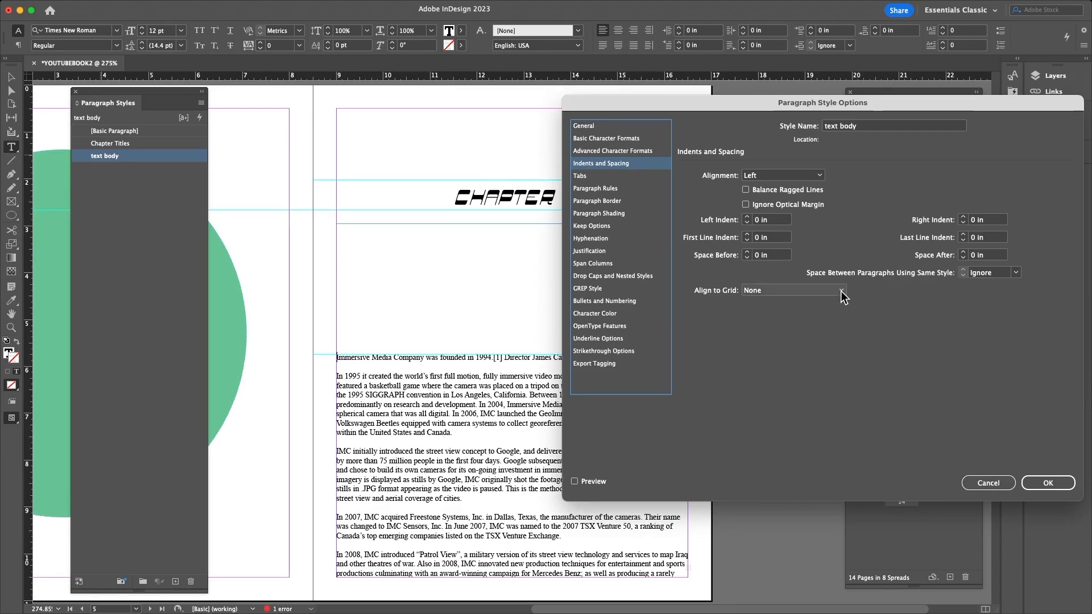
left_click(898, 298)
left_click(580, 177)
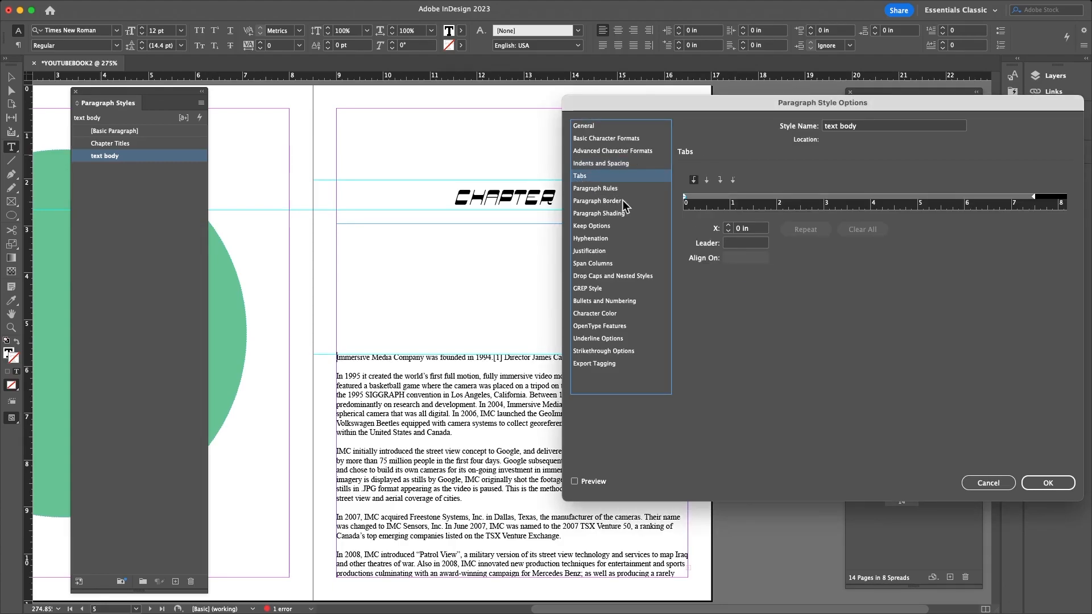
left_click_drag(685, 206, 708, 205)
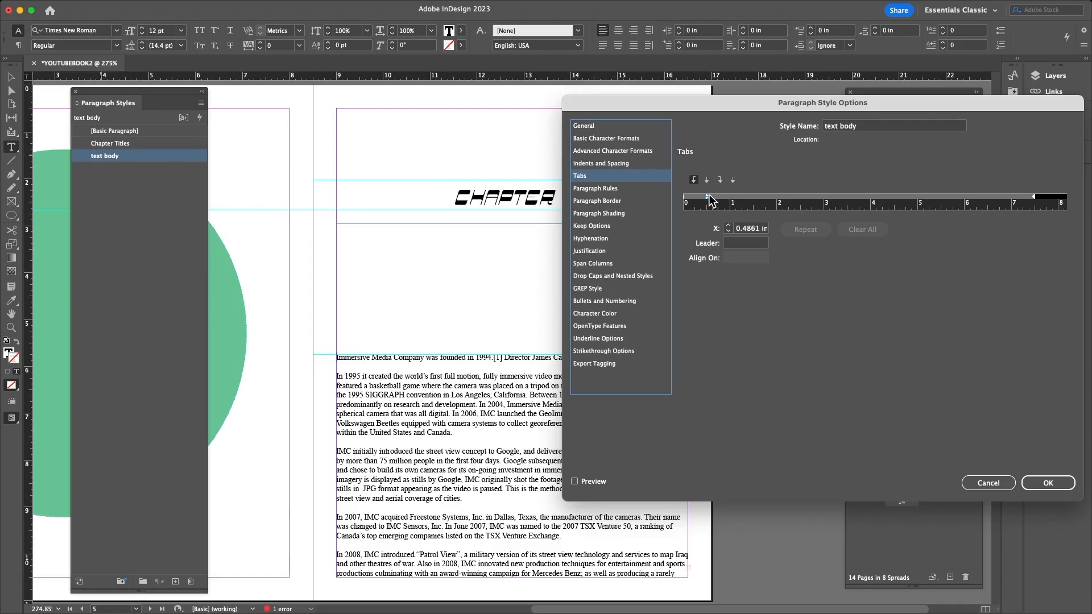
left_click_drag(707, 204, 709, 197)
mouse_move(709, 199)
left_mouse_down()
mouse_move(720, 203)
mouse_move(692, 202)
mouse_move(706, 203)
left_mouse_up()
left_click(1057, 483)
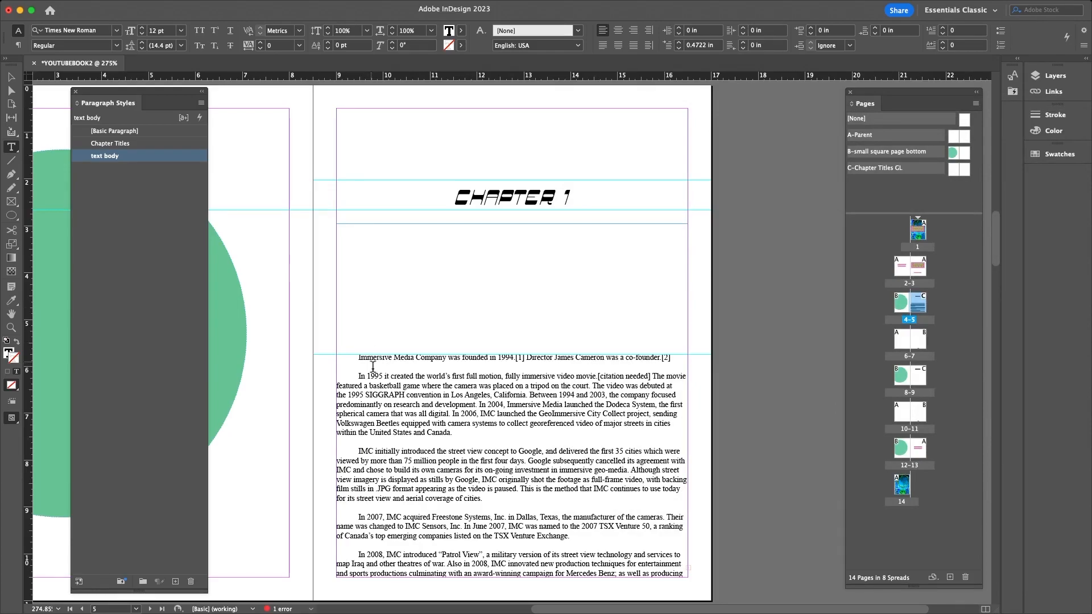
- Zoom out to the whole spread and select the entire body story on page 5
scroll(434, 421, "down", 1)
scroll(433, 420, "down", 5)
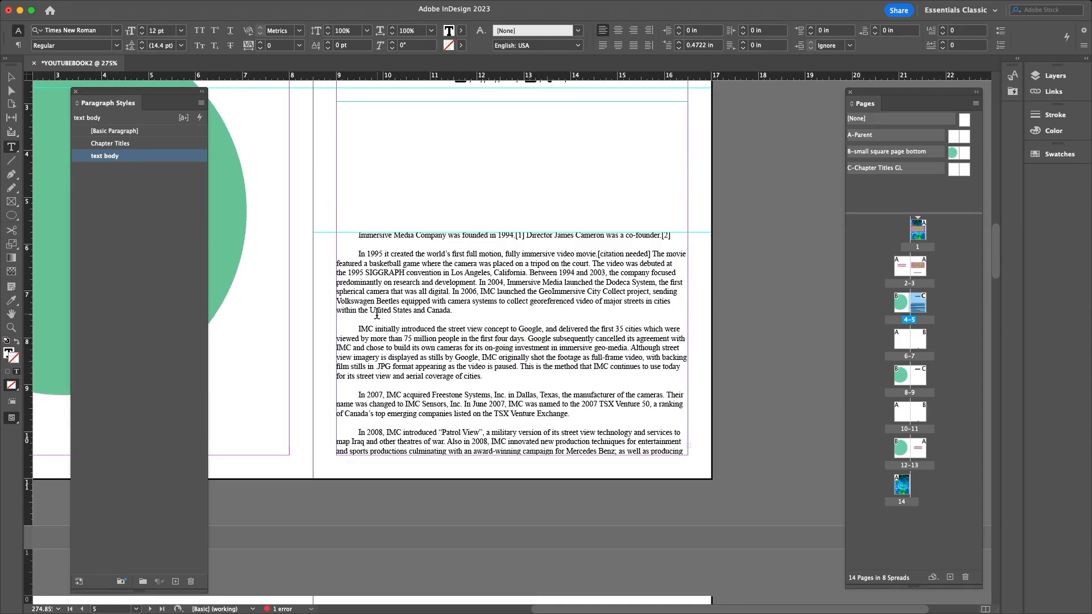
key("super+minus")
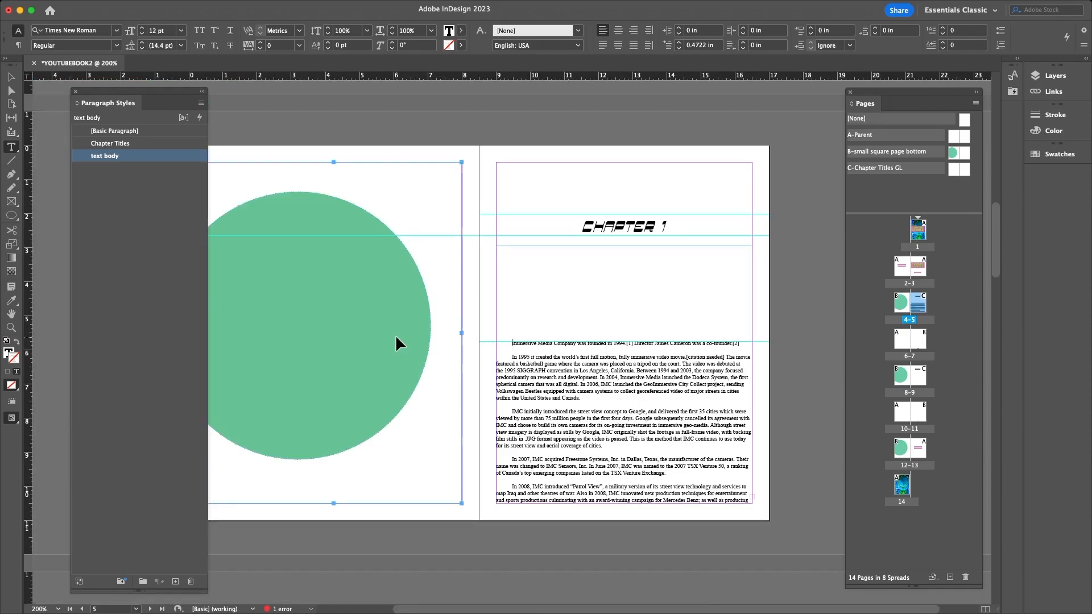
double_click(550, 364)
key("super+a")
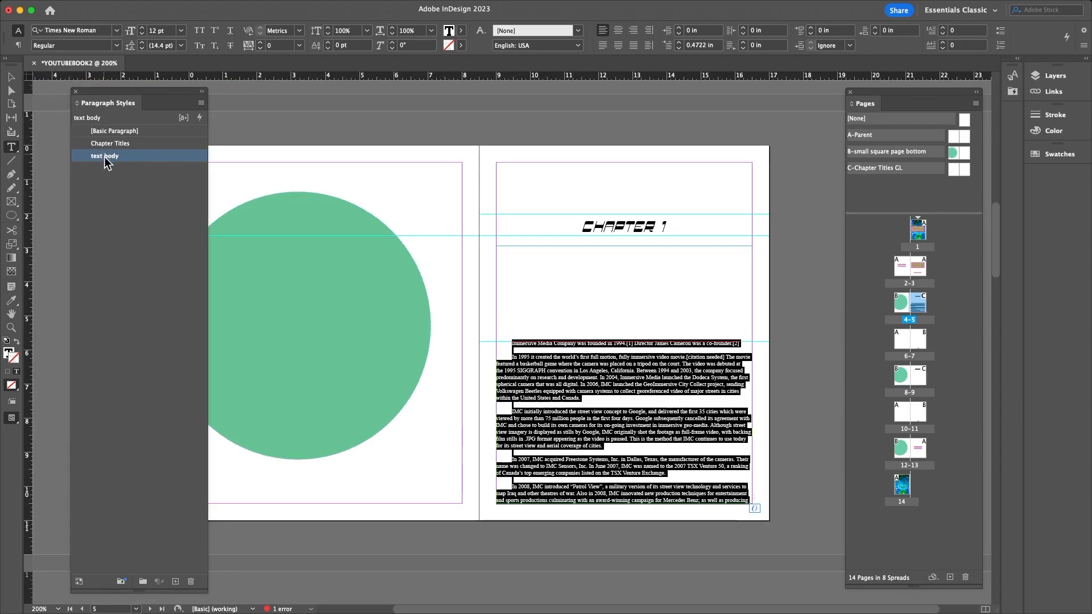
- Set the text body style's font family to Wawati SC in Basic Character Formats
double_click(173, 158)
left_click(591, 142)
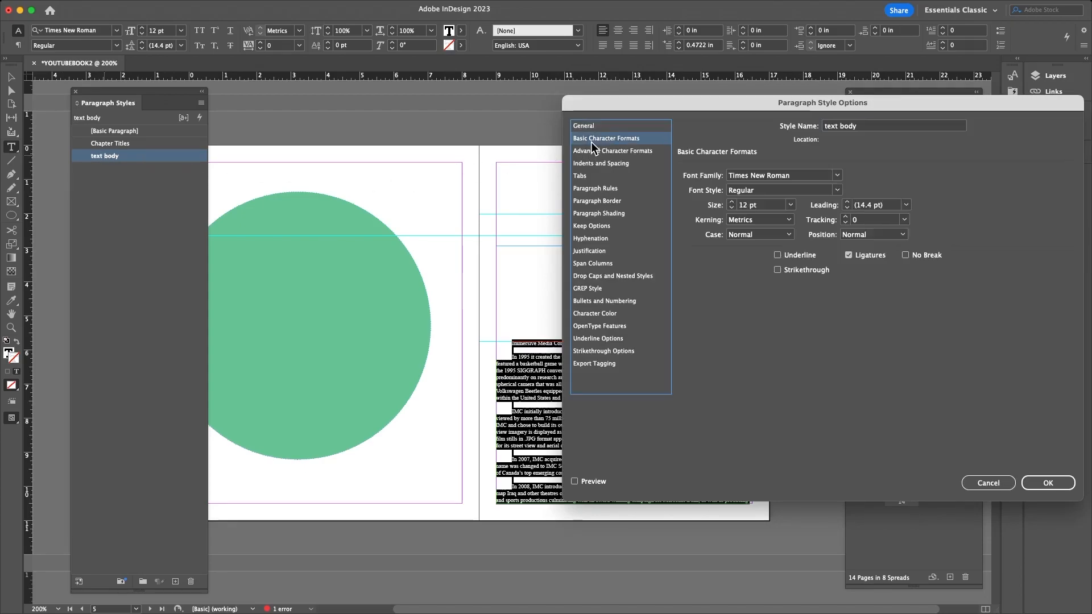
left_click(837, 176)
scroll(778, 373, "down", 10)
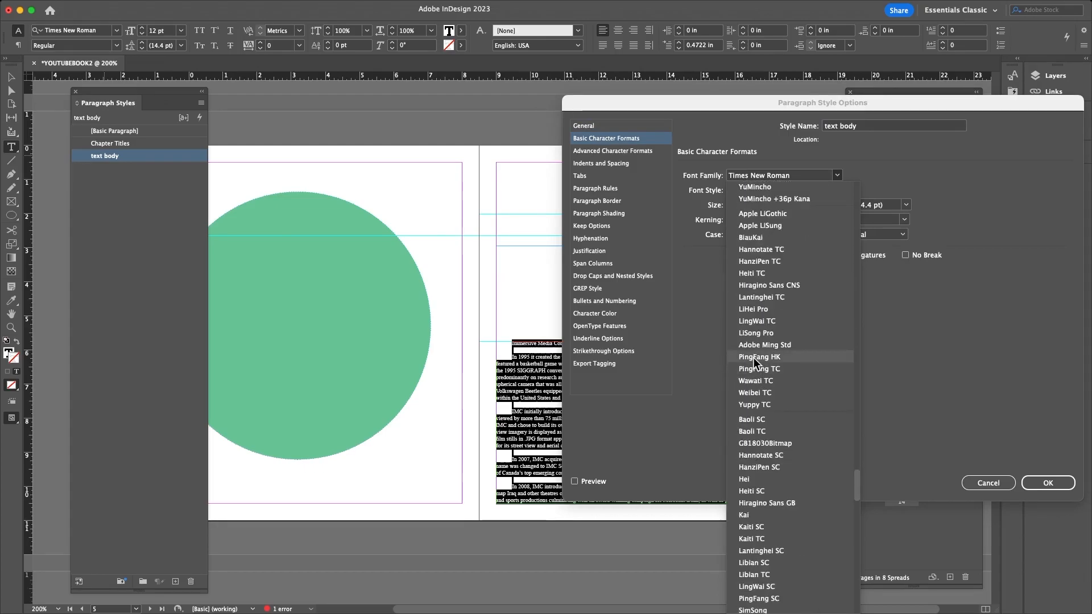
scroll(751, 412, "down", 5)
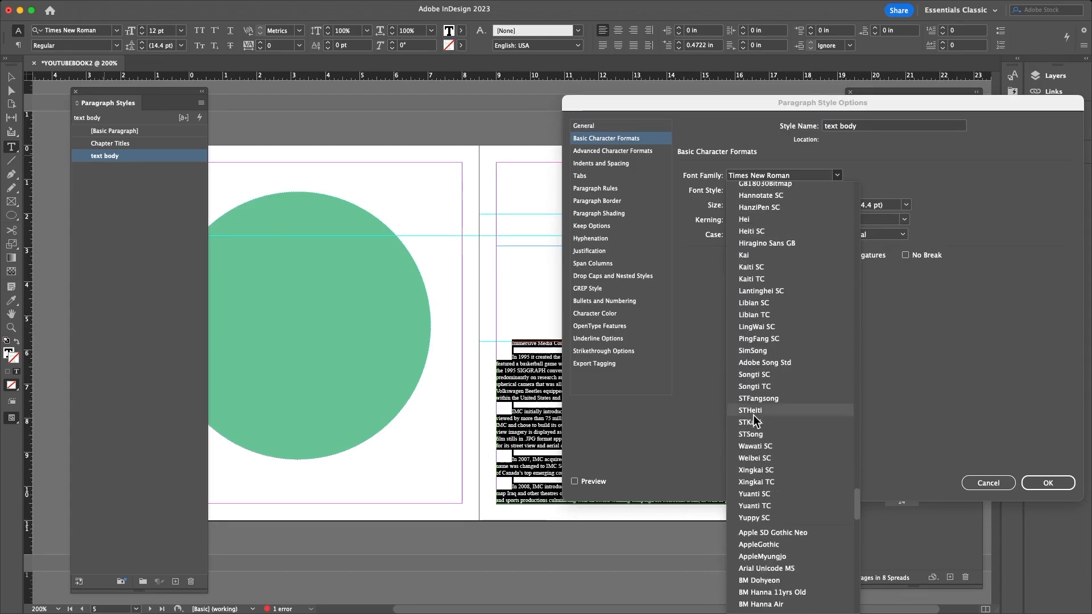
left_click(749, 446)
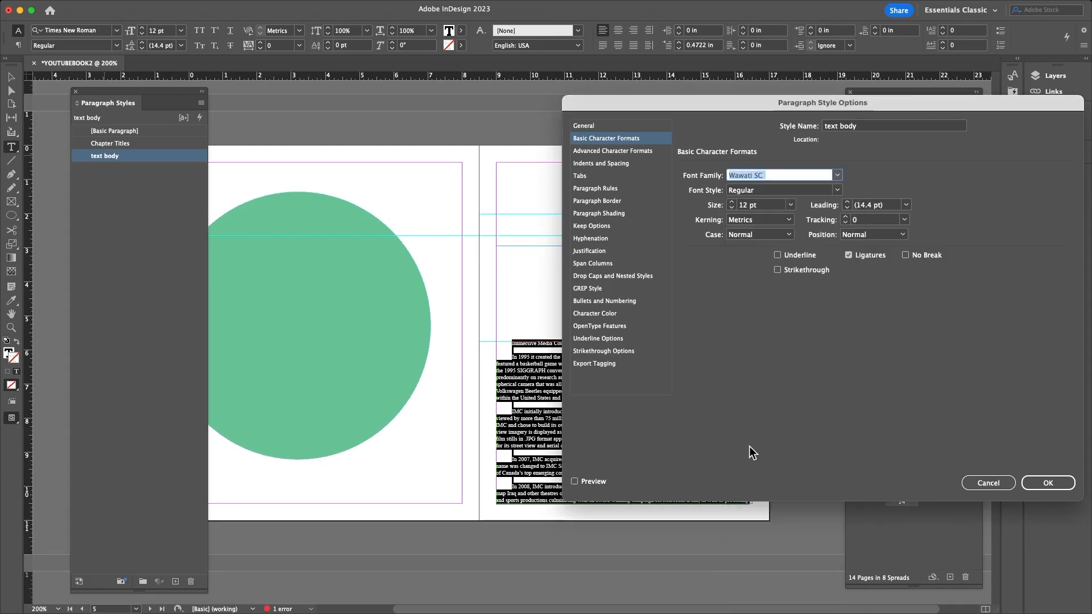
left_click(1056, 484)
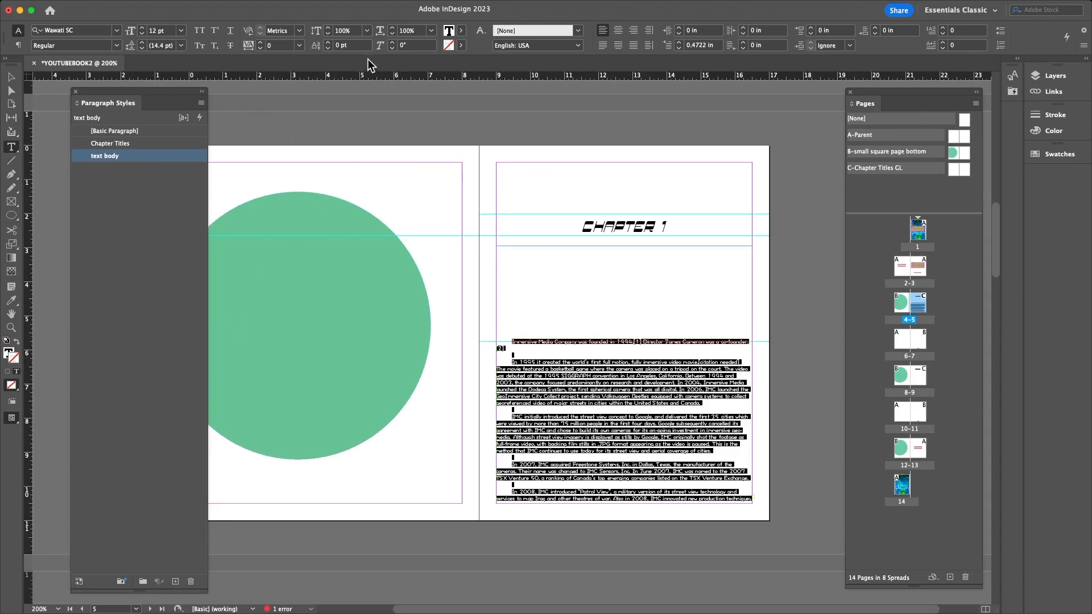
left_click(11, 77)
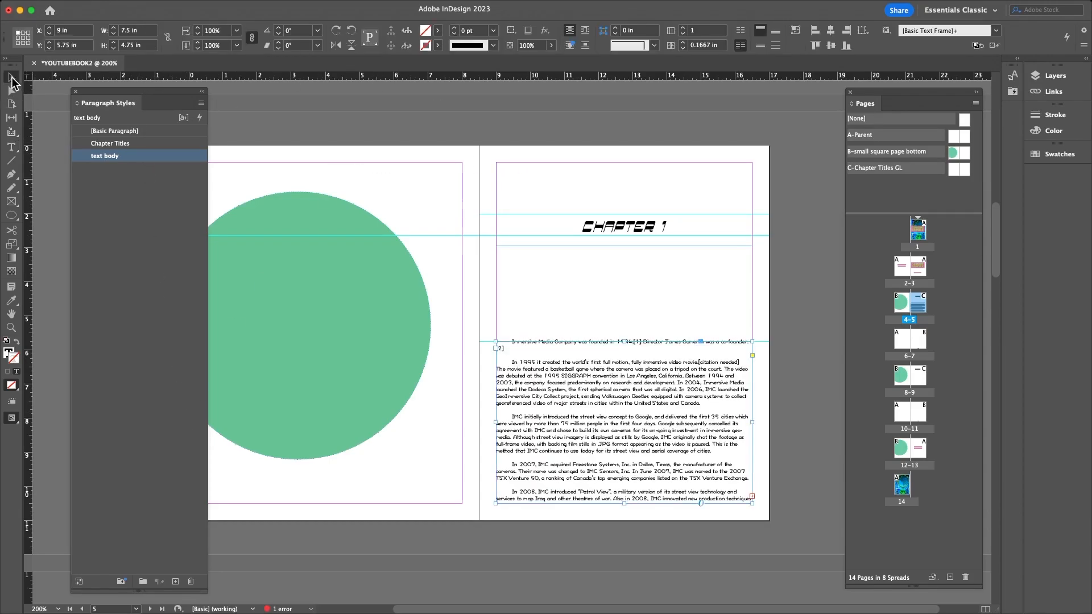
left_click(788, 417)
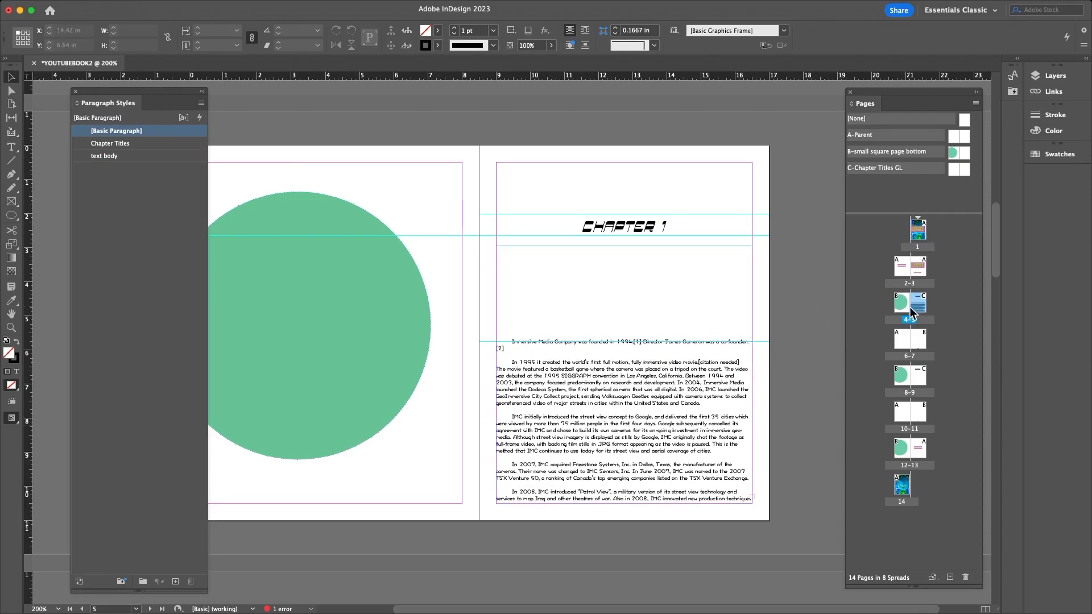
double_click(915, 309)
scroll(428, 432, "down", 3)
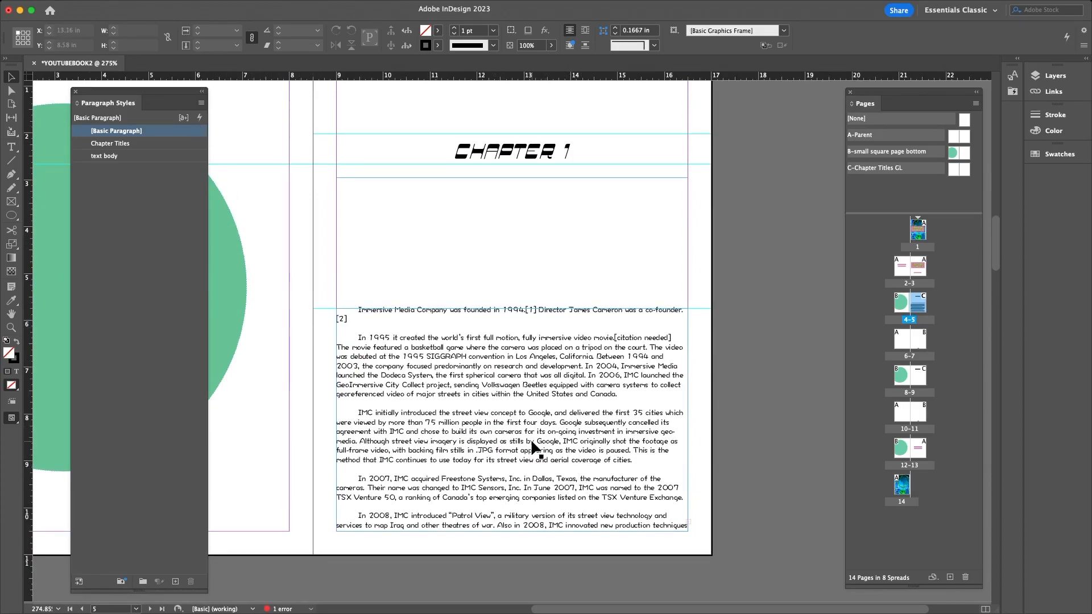
key("super+minus")
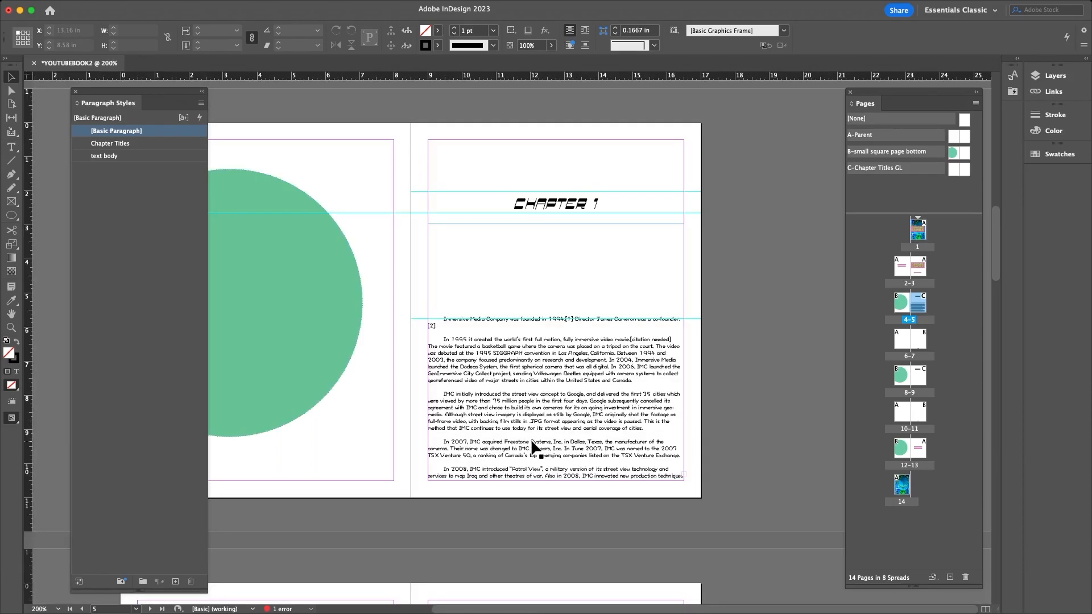
key("super+equal")
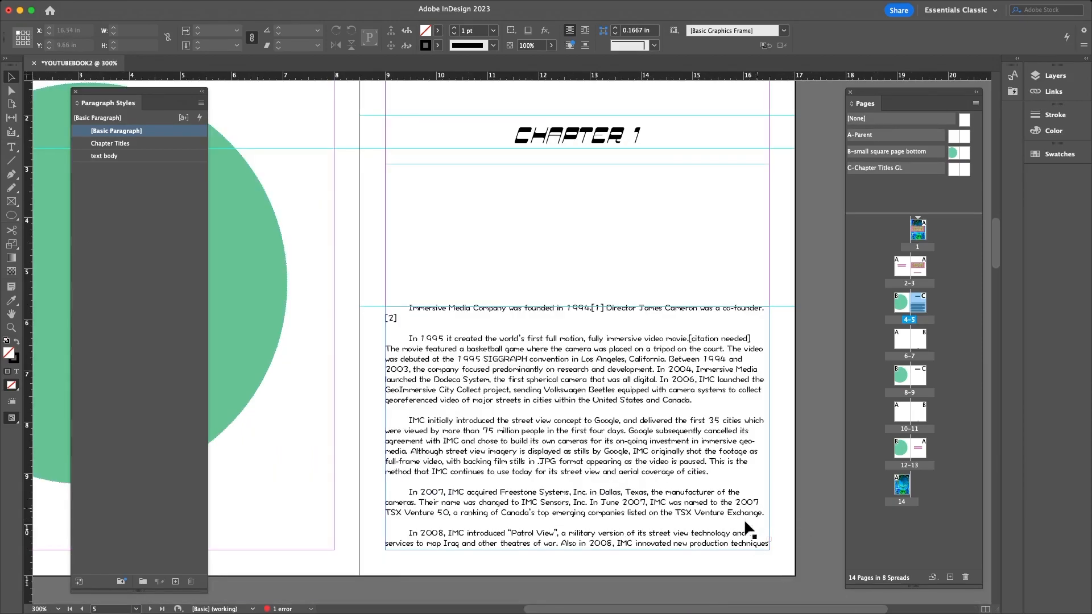
left_click(768, 518)
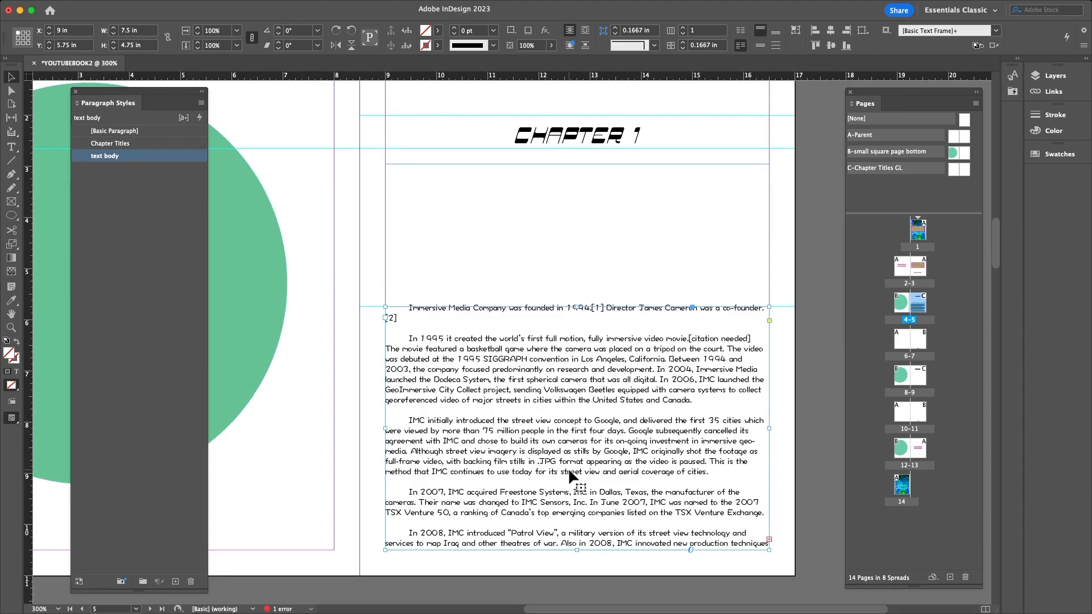
double_click(900, 337)
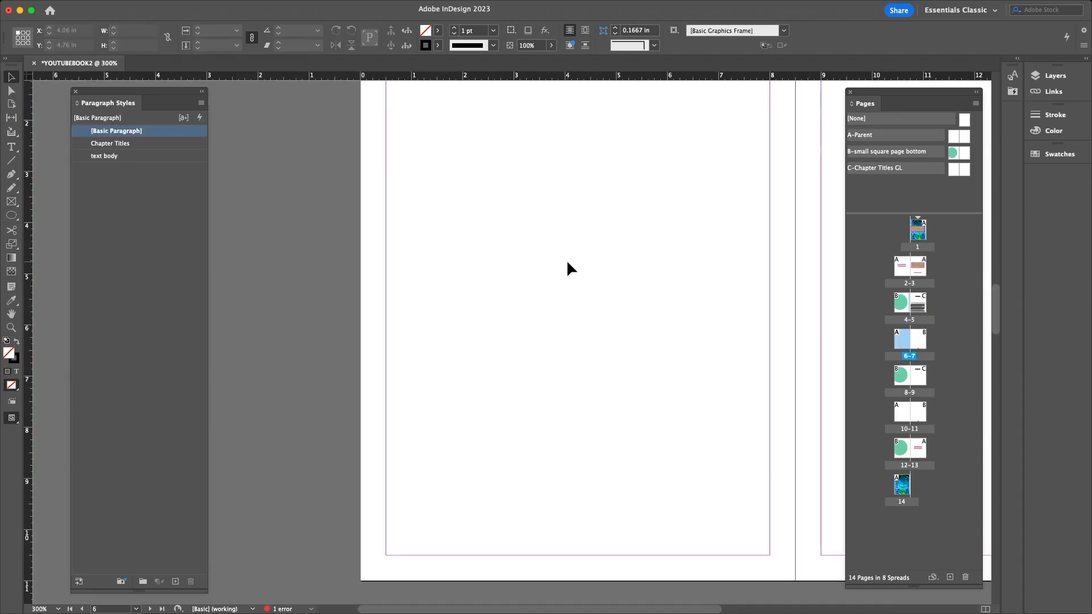
key("super+minus")
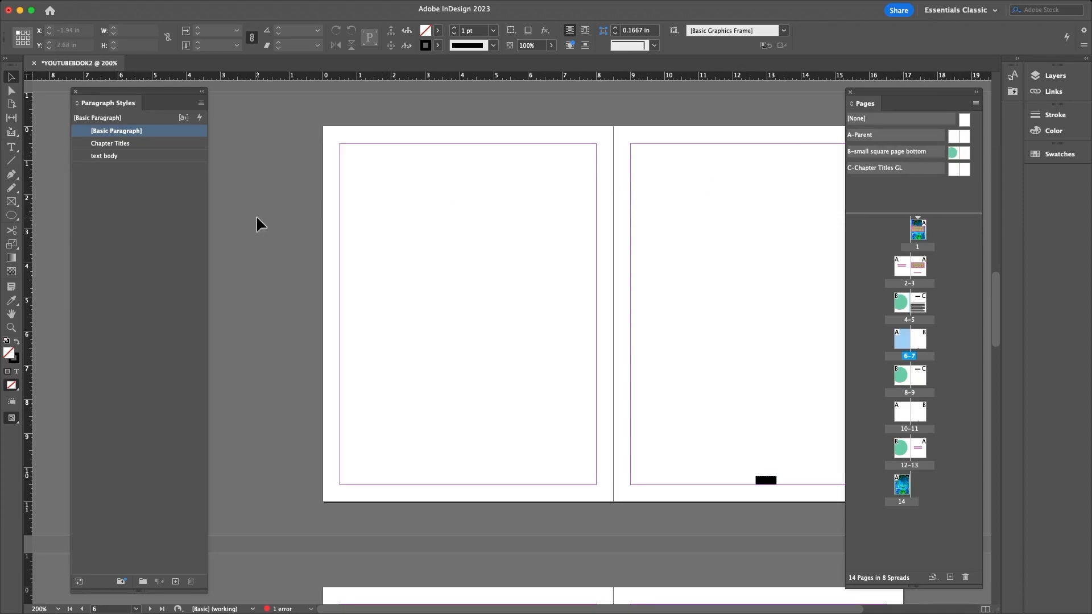
left_click(12, 146)
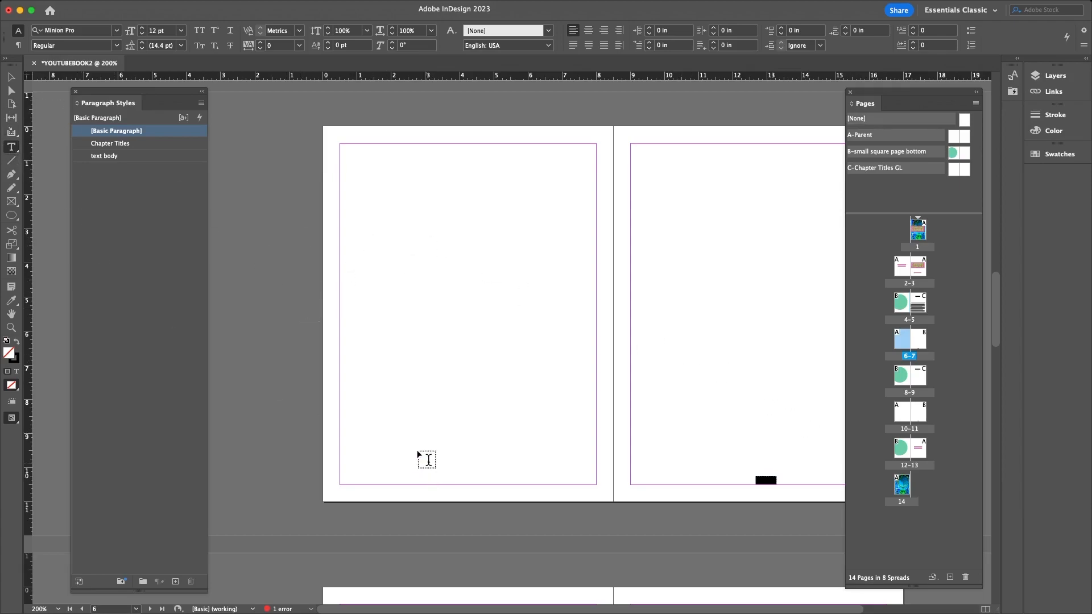
scroll(580, 324, "up", 10)
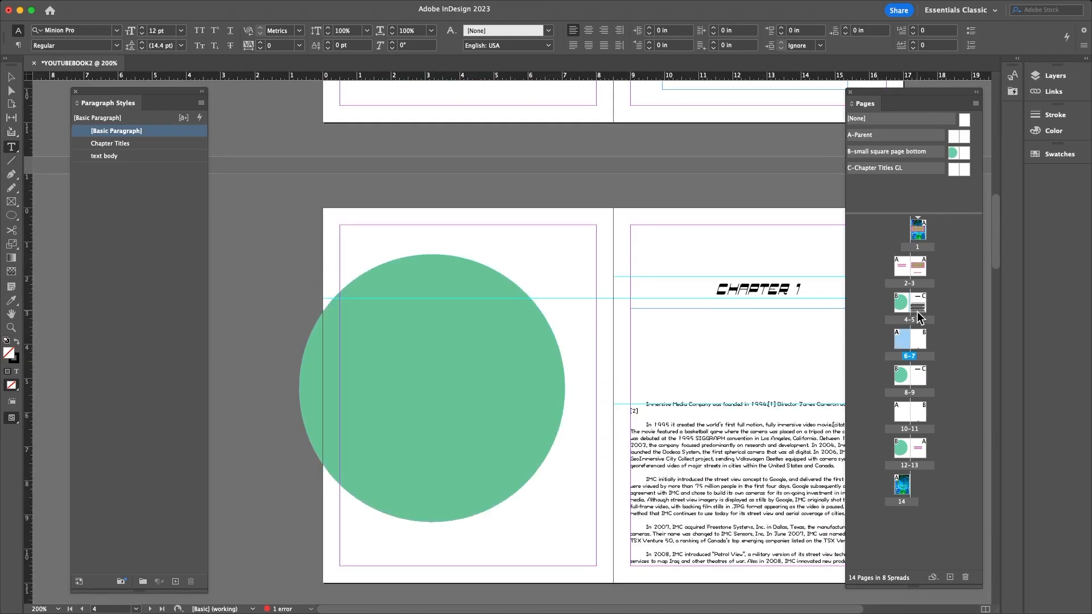
double_click(922, 306)
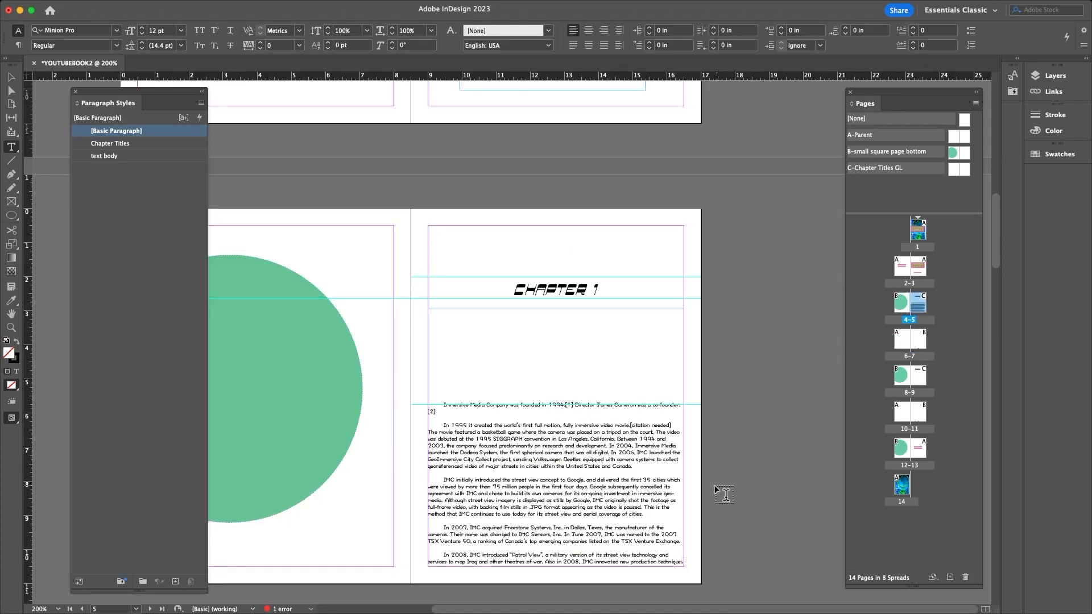
scroll(725, 489, "down", 1)
left_click(11, 78)
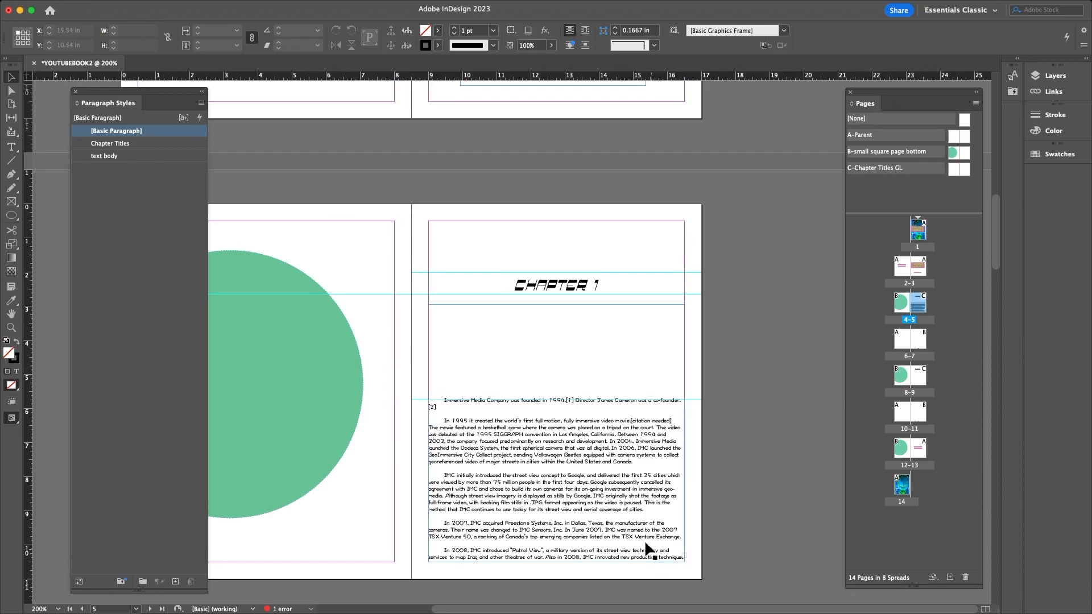
left_click(695, 557)
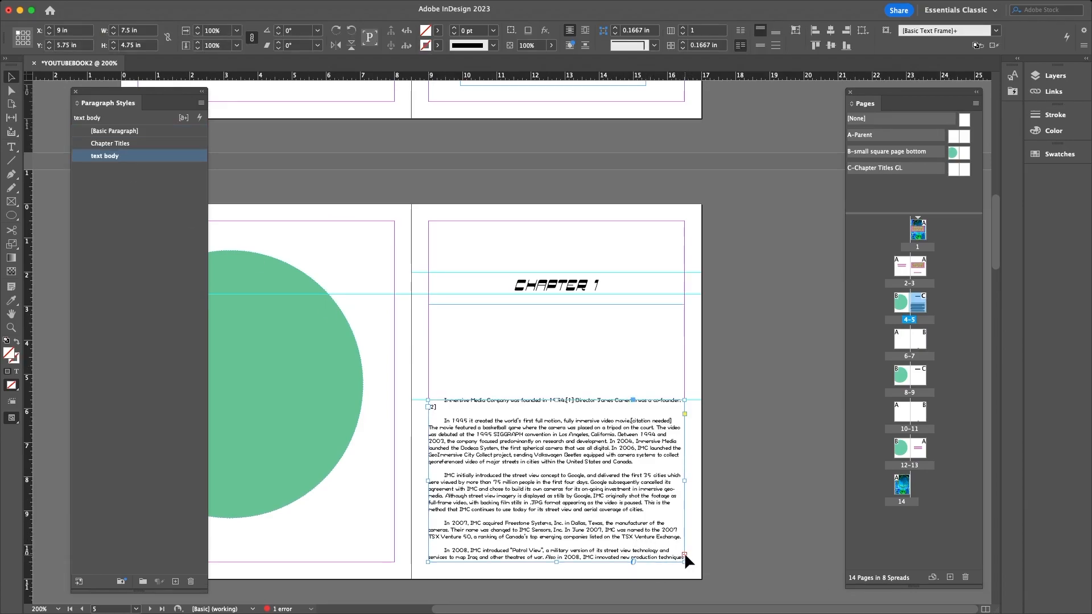
- Flow the overset story into a margin-sized text frame on page 6 with no stroke
left_click(684, 554)
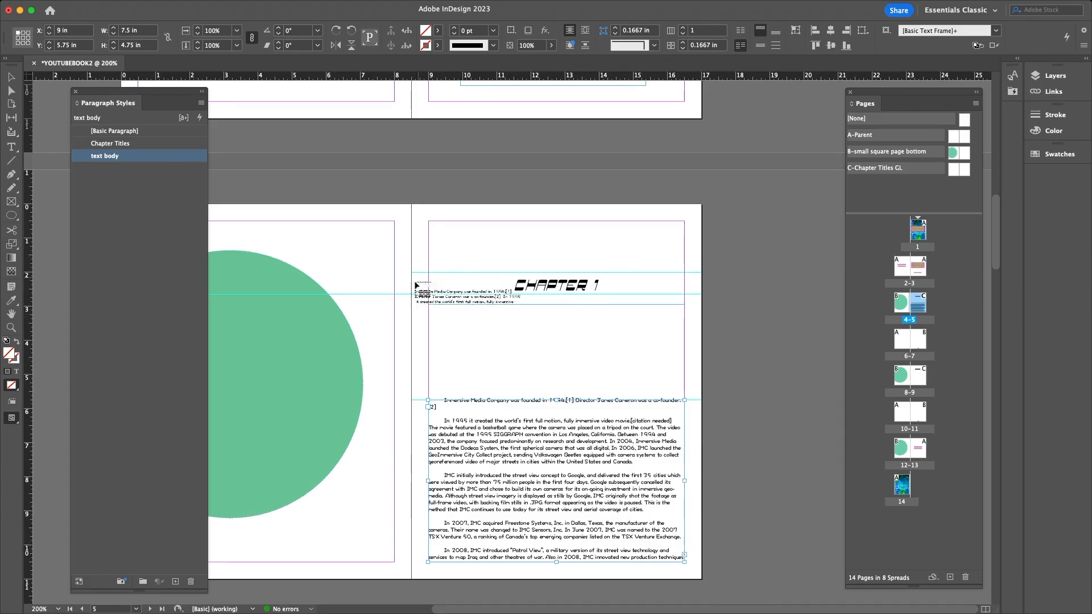
scroll(473, 338, "down", 3)
scroll(473, 337, "down", 15)
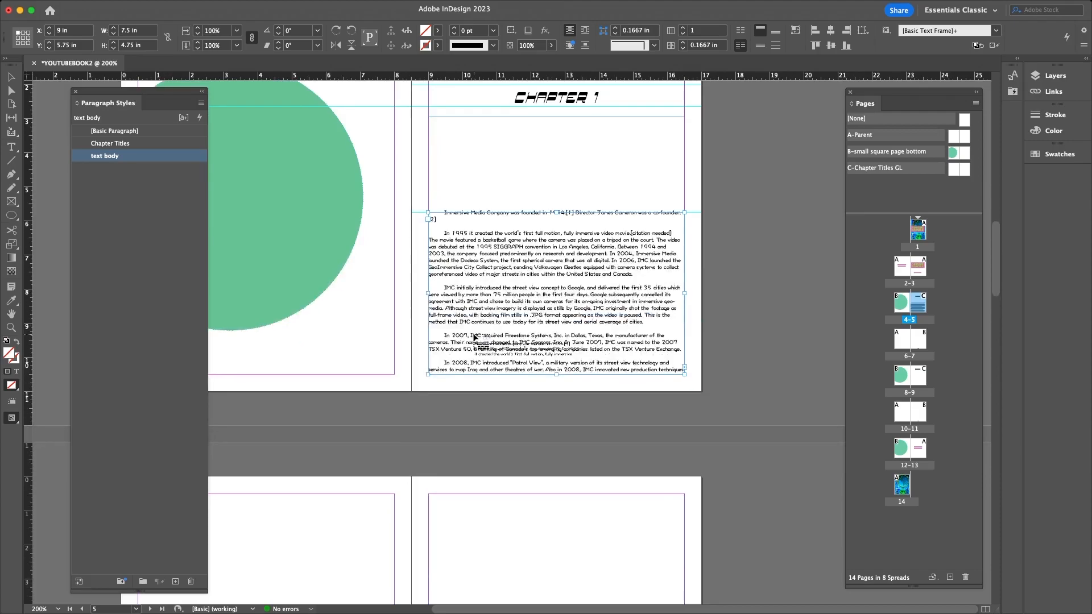
left_click_drag(583, 607, 494, 607)
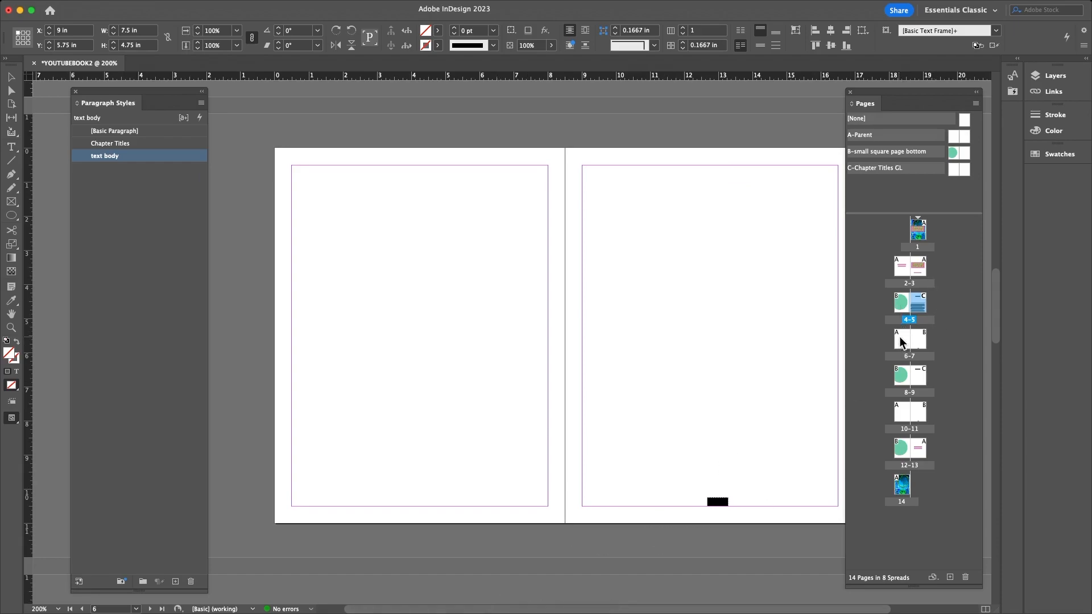
left_click(299, 170)
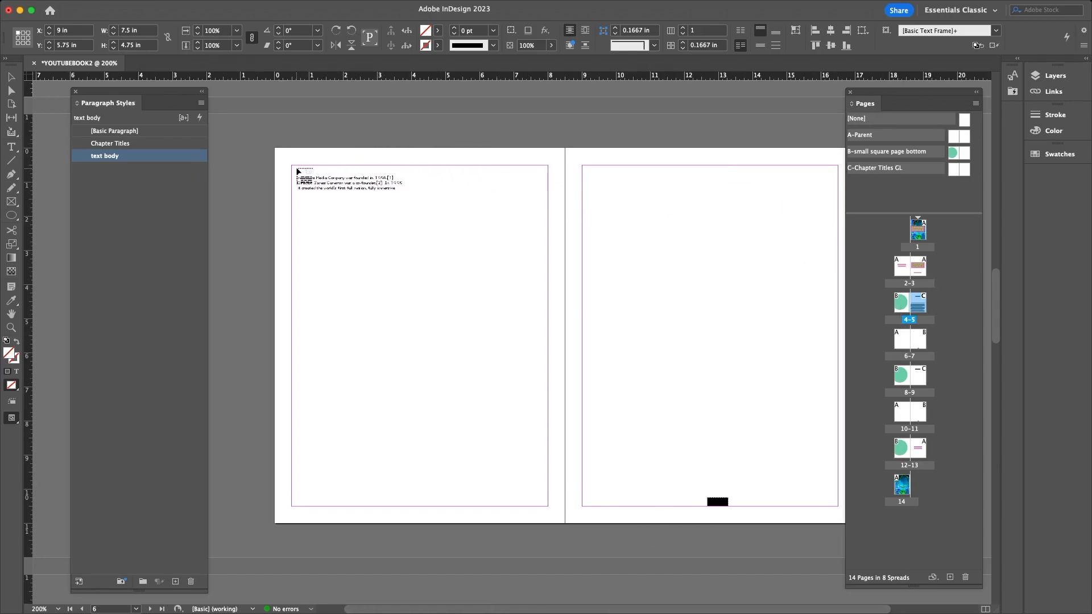
left_click_drag(292, 166, 546, 505)
key("slash")
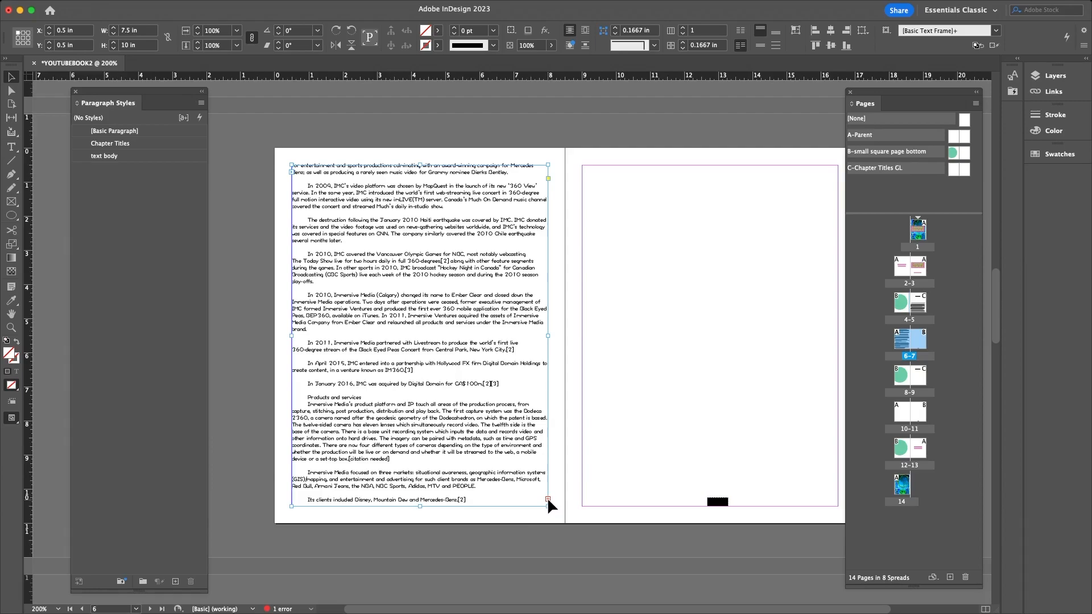
- Continue the remaining text into a 7.5 × 10 in frame filling page 7's margins
left_click(548, 498)
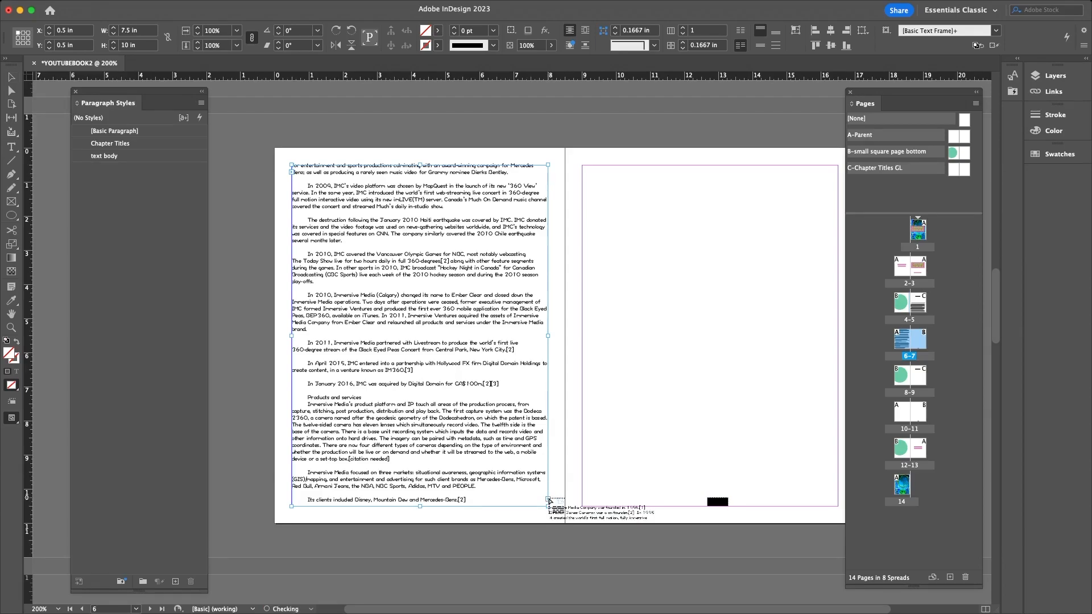
left_click(590, 167)
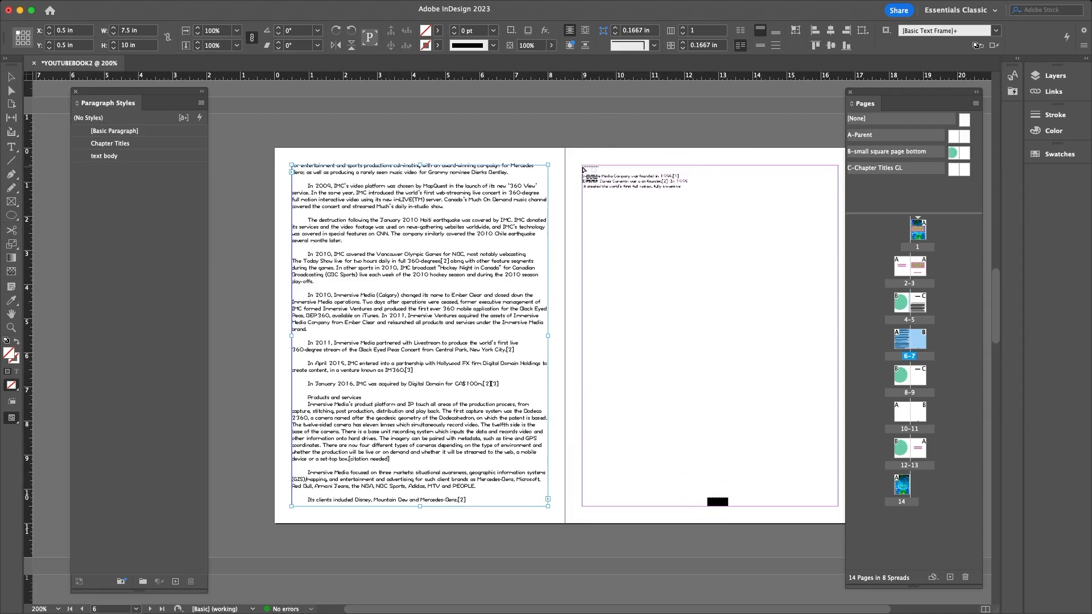
left_click_drag(590, 167, 839, 507)
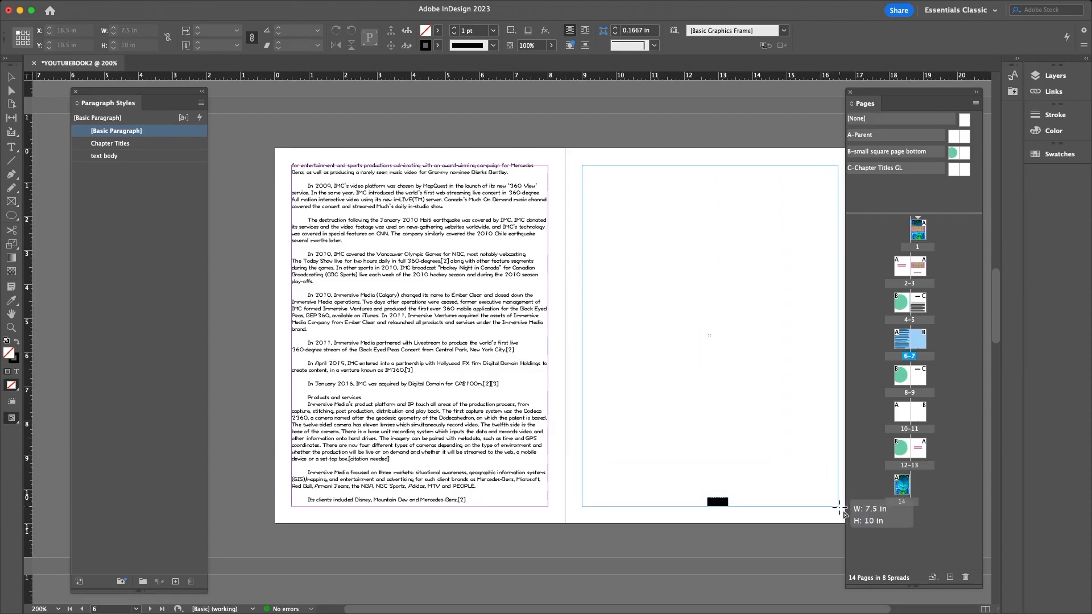
left_click_drag(839, 507, 839, 506)
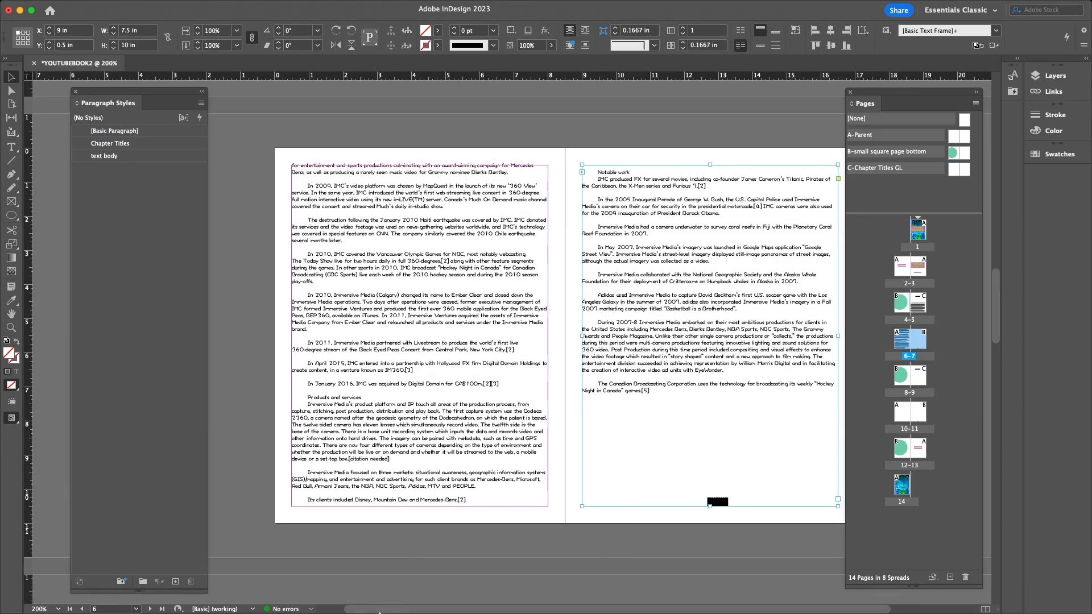
left_click_drag(391, 610, 474, 610)
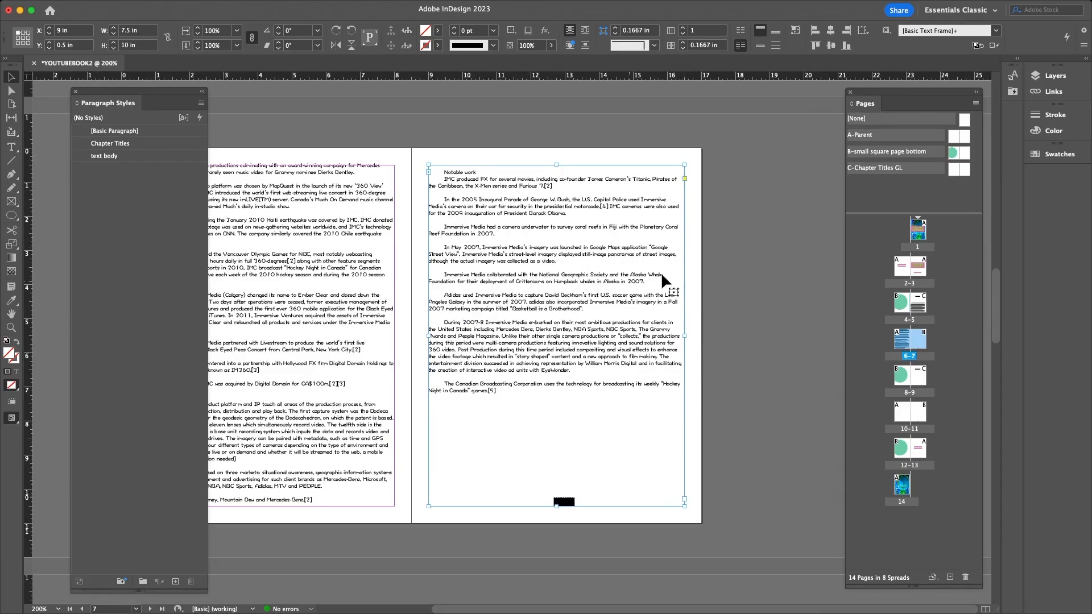
- Deselect the frame and scroll through spreads 4–5, 8–9 and 6–7, back up to spread 2–3
left_click(735, 270)
scroll(518, 368, "up", 2)
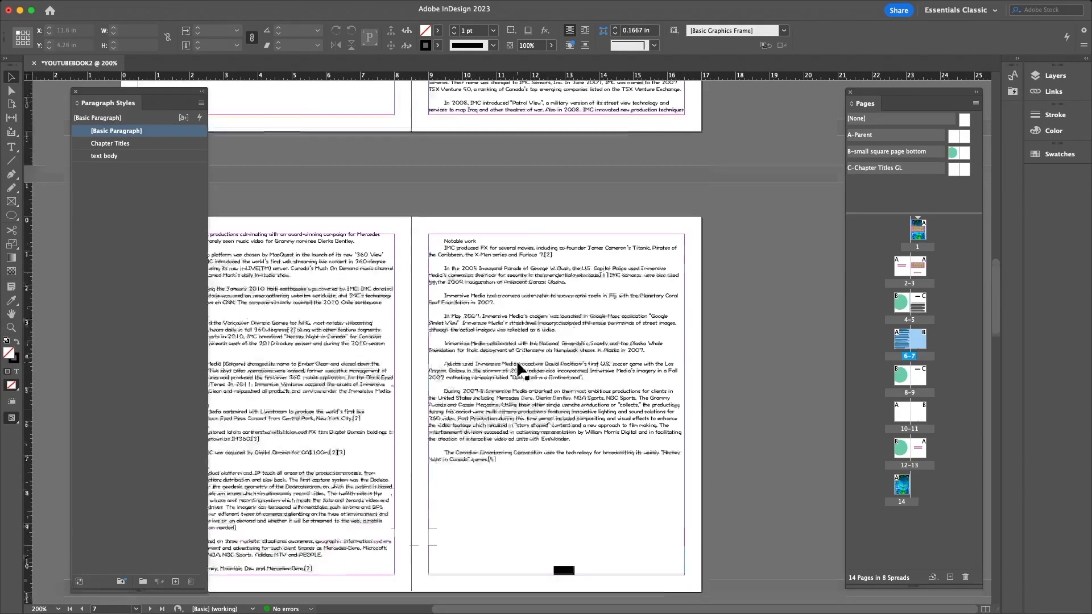
scroll(519, 369, "up", 10)
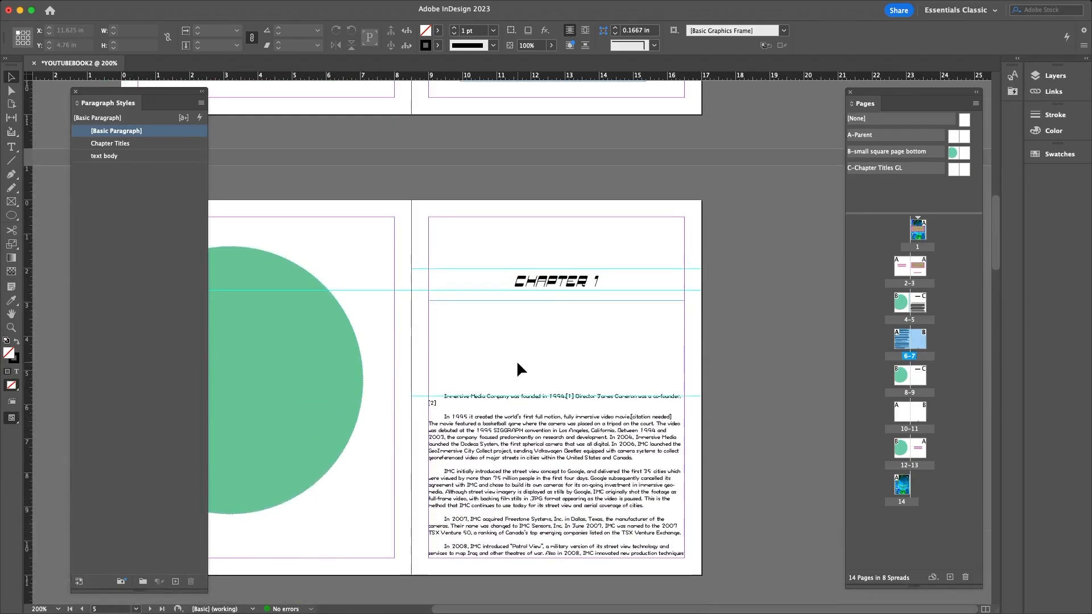
scroll(517, 364, "down", 20)
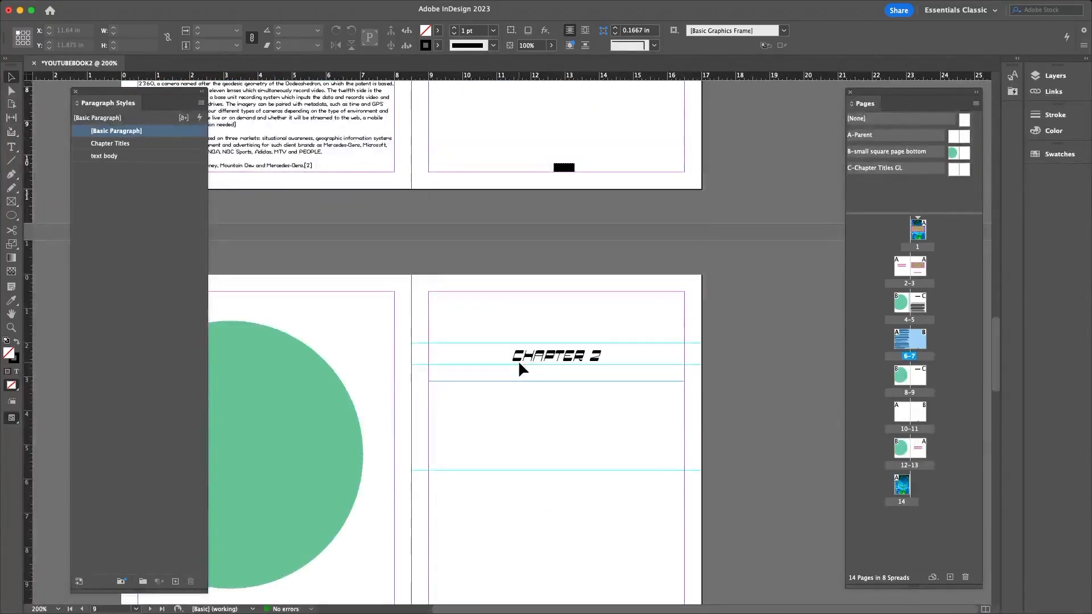
scroll(518, 359, "down", 8)
scroll(518, 360, "up", 5)
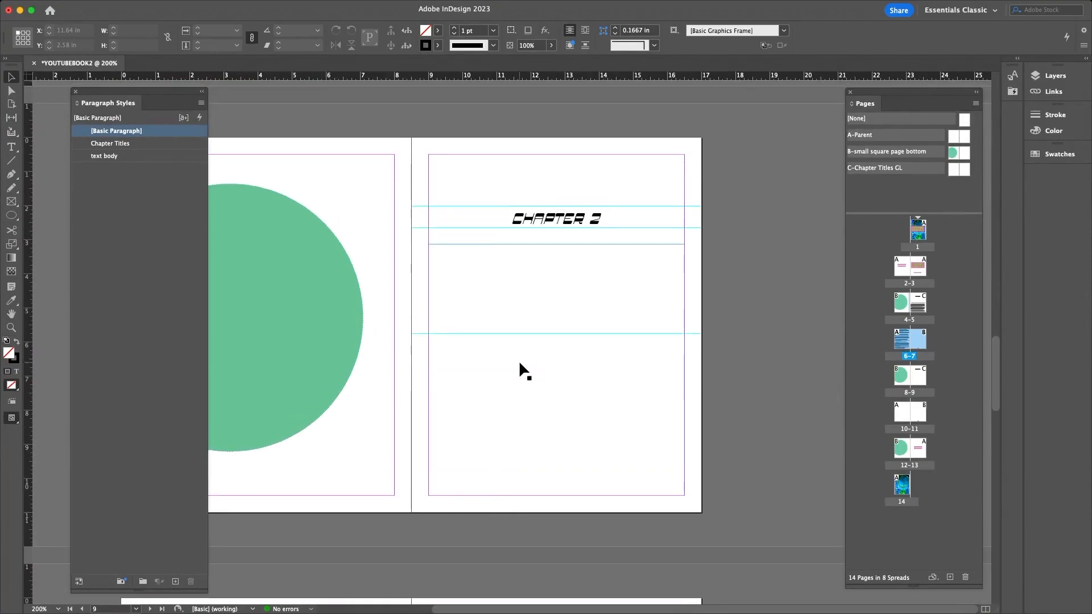
scroll(519, 360, "up", 10)
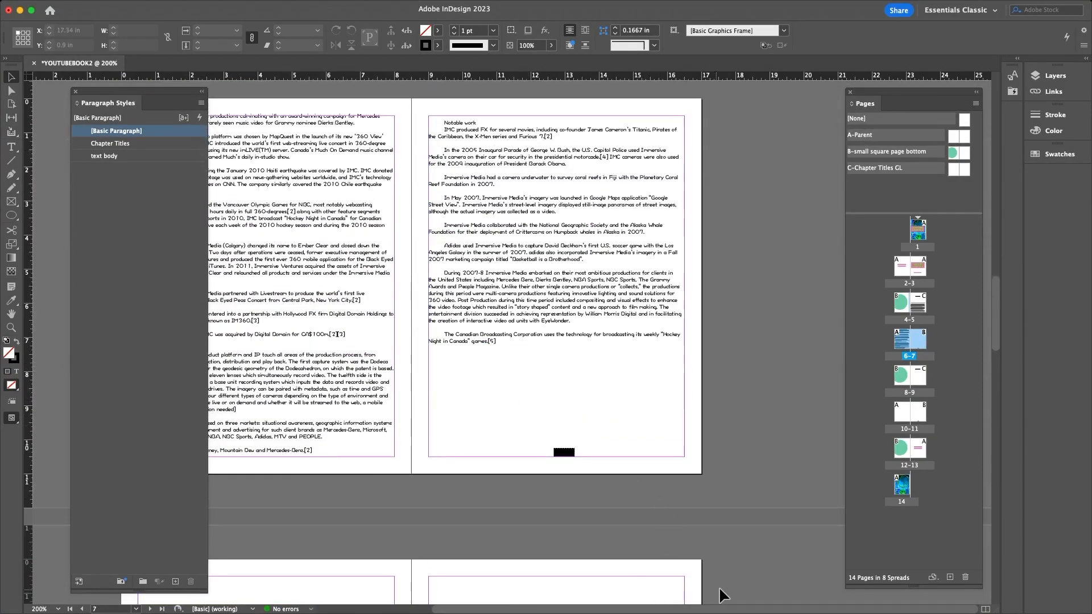
scroll(699, 598, "left", 5)
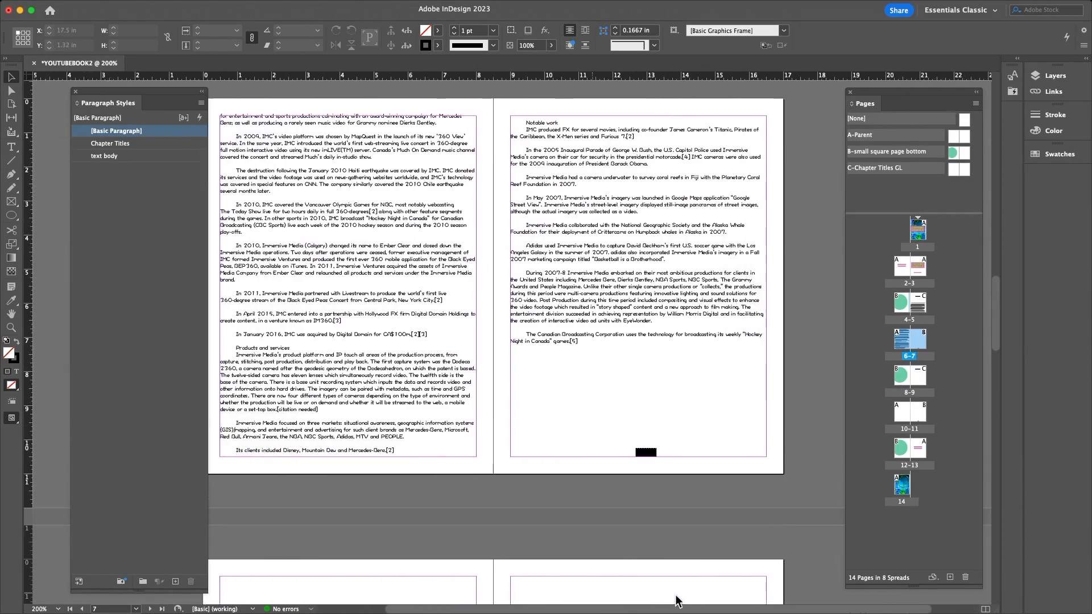
scroll(545, 360, "up", 15)
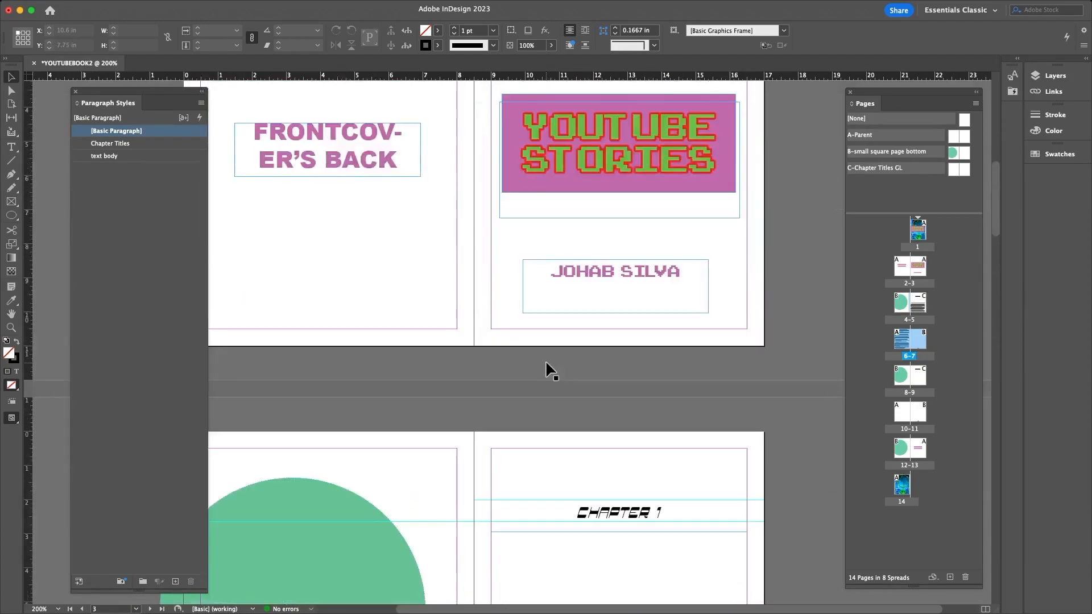
scroll(545, 360, "up", 3)
- Switch to Preview screen mode and zoom out to 150%
mouse_move(213, 7)
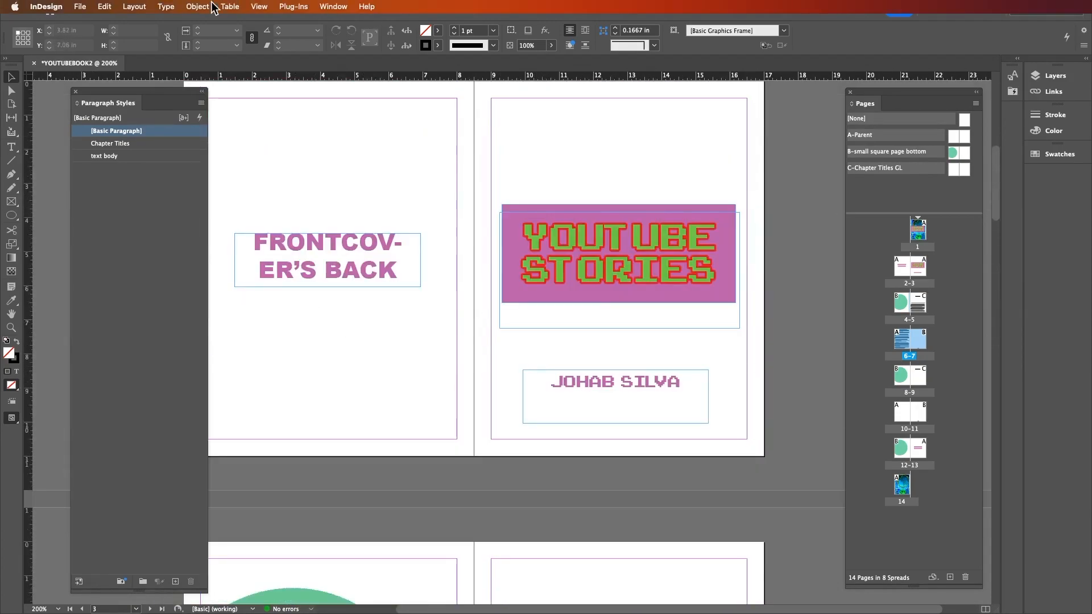
left_click(259, 7)
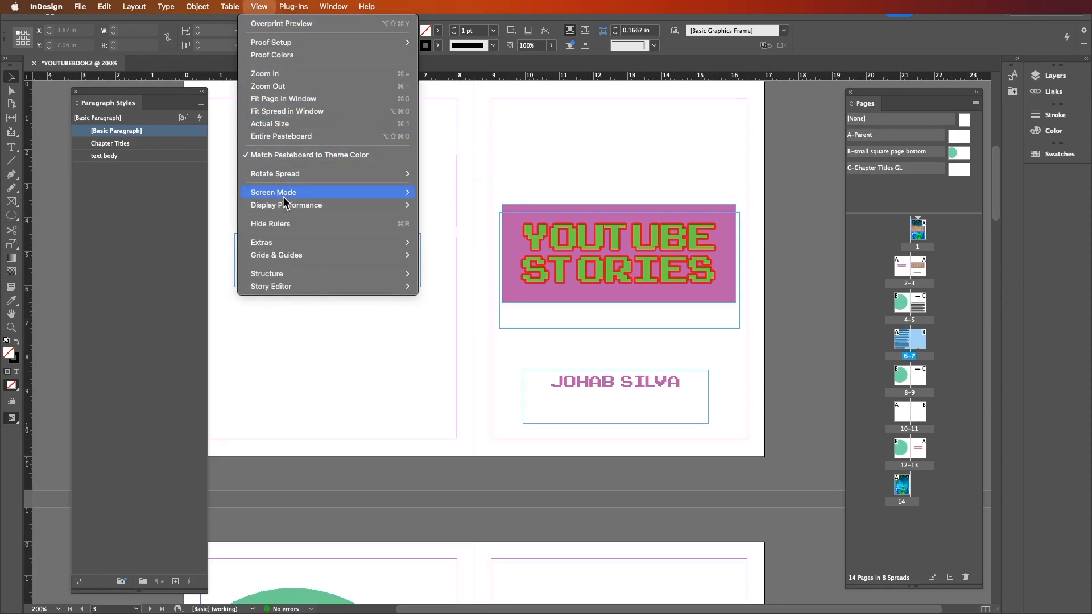
mouse_move(284, 199)
left_click(435, 204)
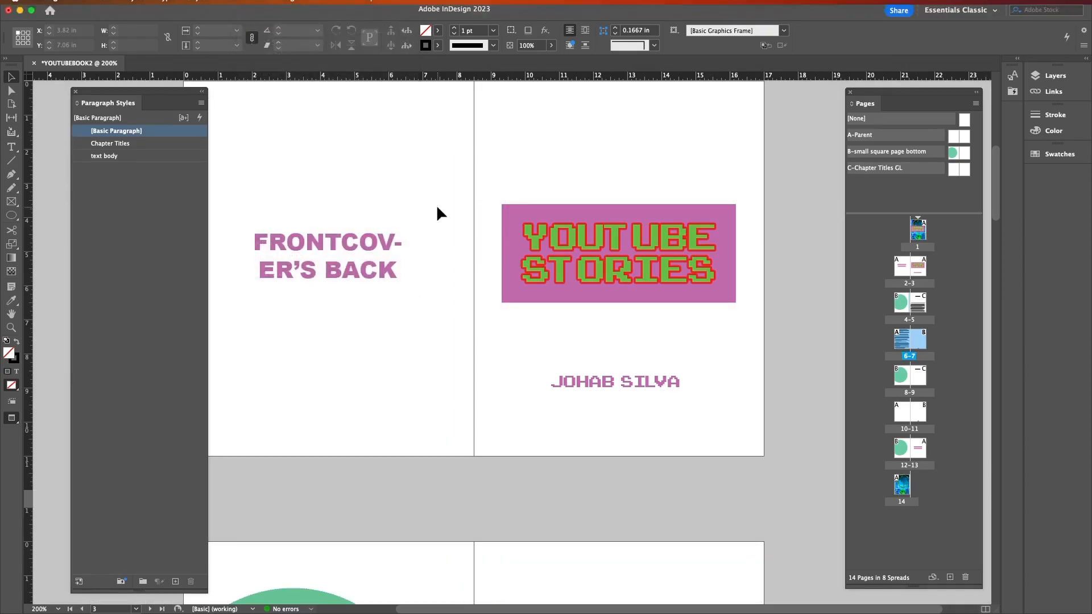
key("super+minus")
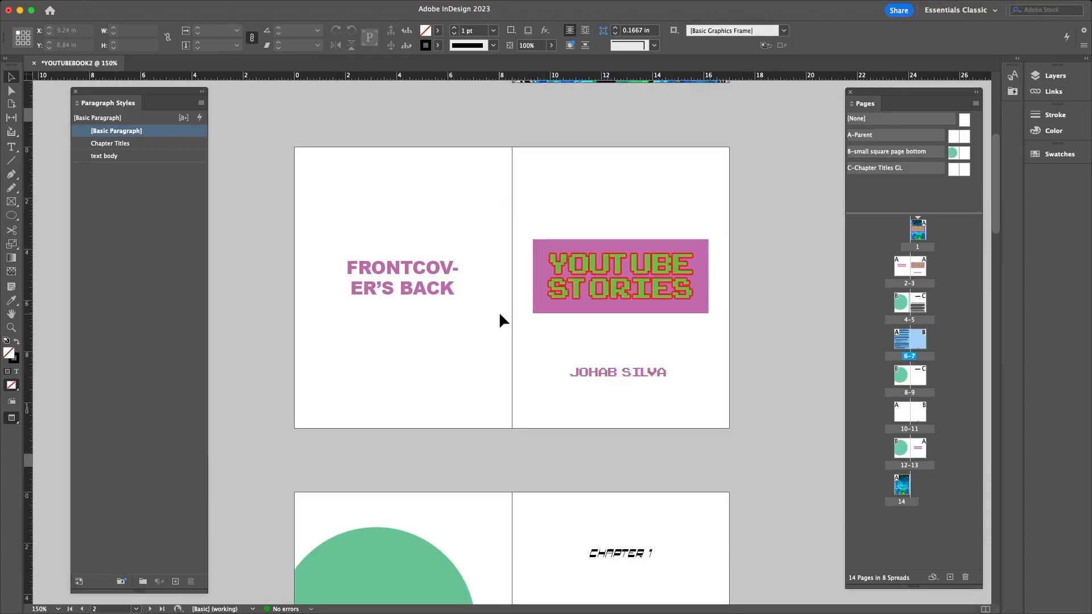
- Turn on Overprint Preview and show the book in Presentation screen mode
mouse_move(199, 6)
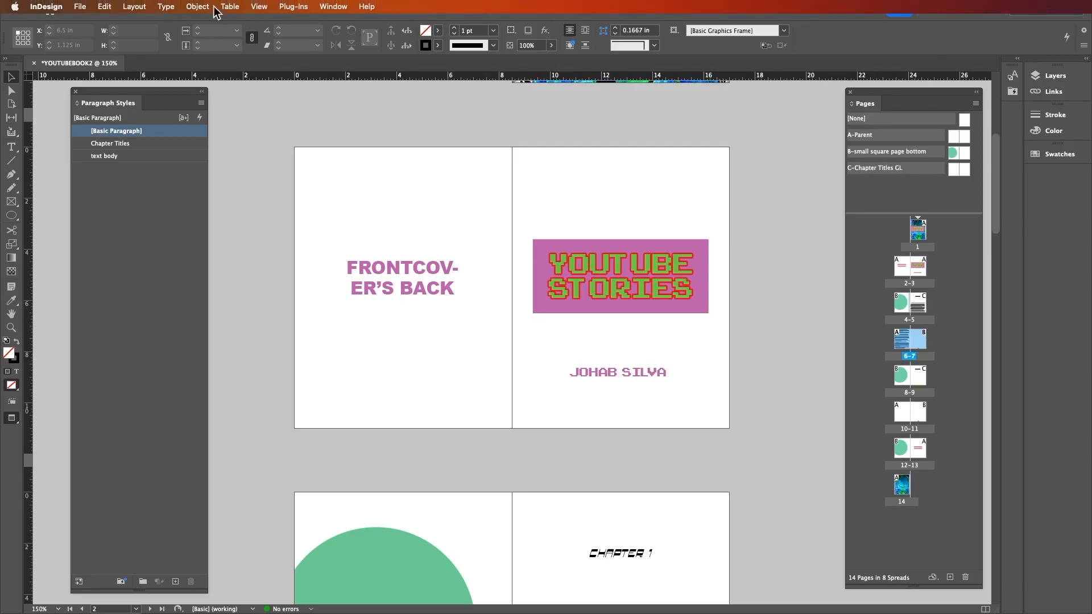
left_click(259, 7)
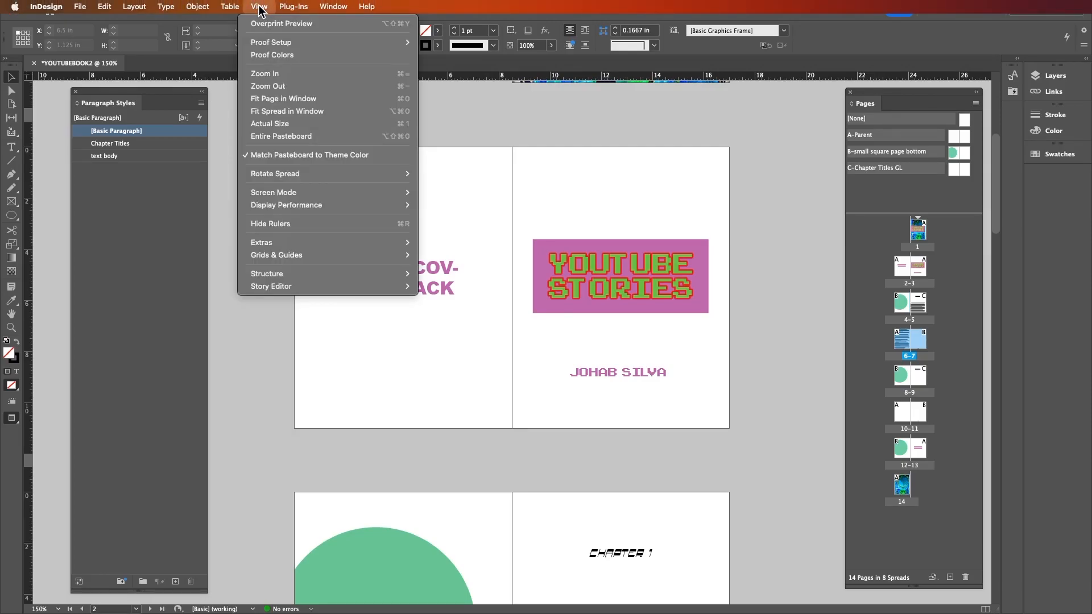
left_click(265, 25)
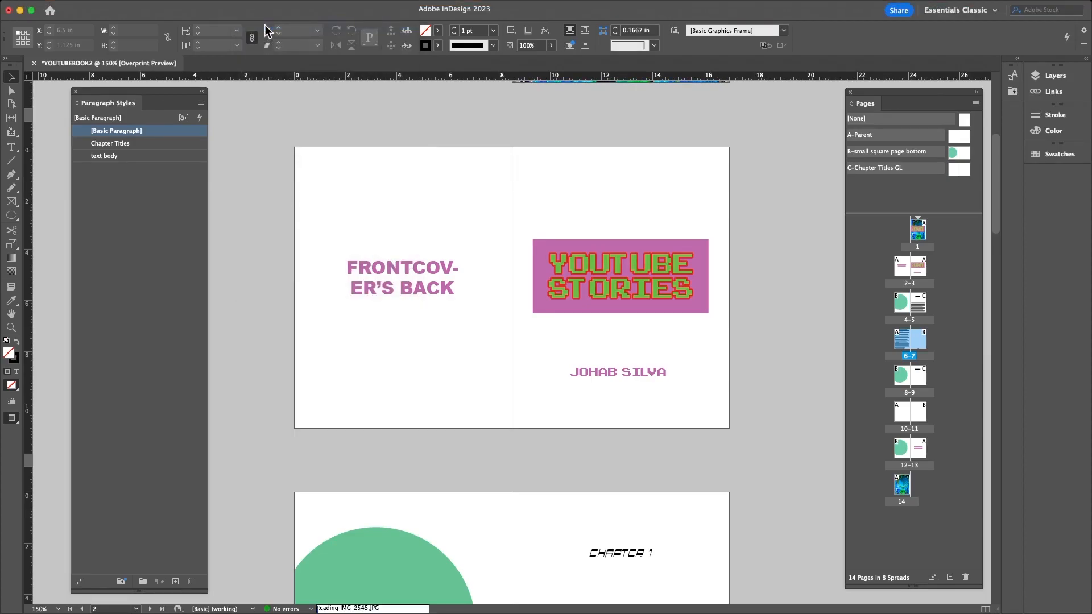
left_click(259, 7)
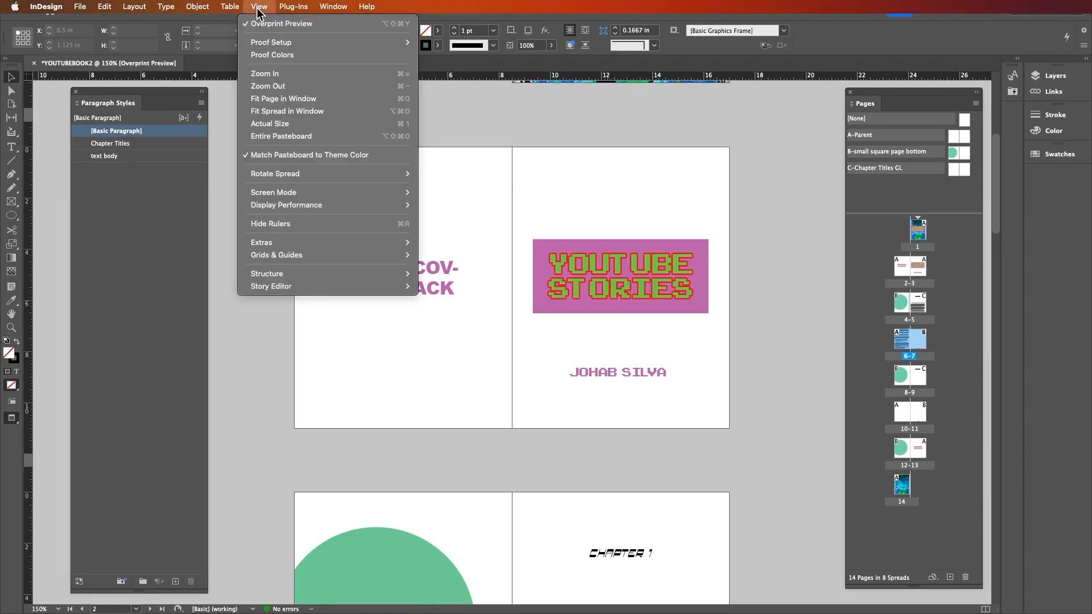
mouse_move(274, 194)
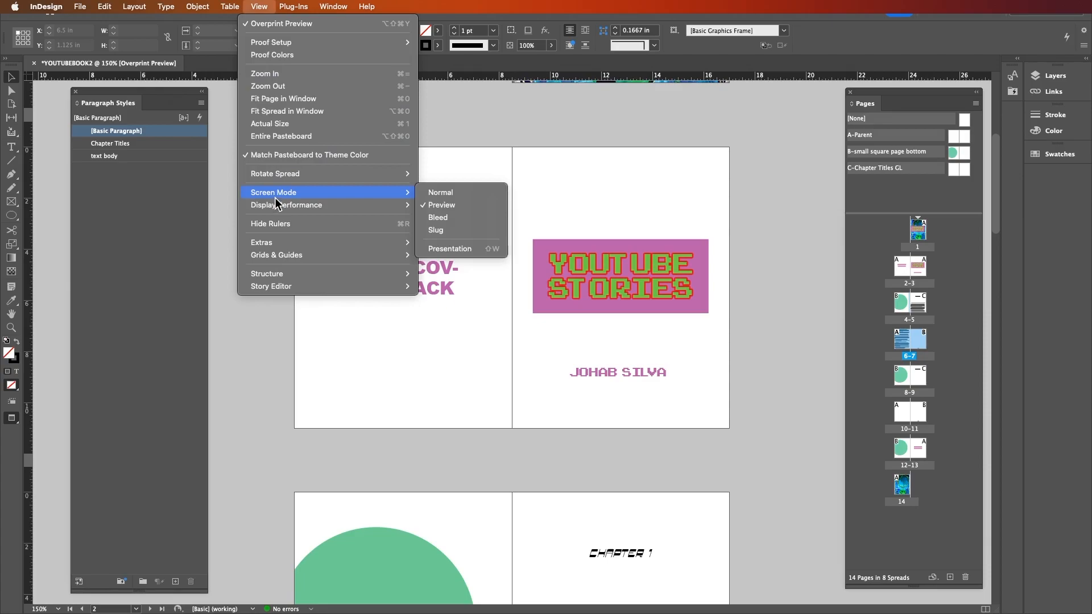
left_click(468, 251)
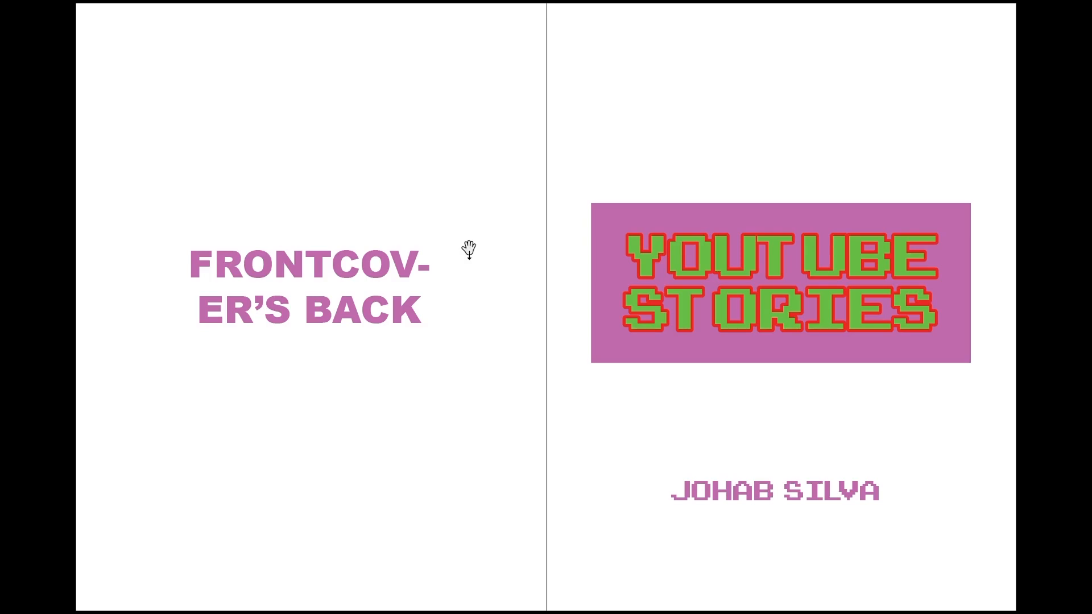
- Advance past the Chapter 1 spread to the text spread, then exit Presentation mode
left_click(914, 274)
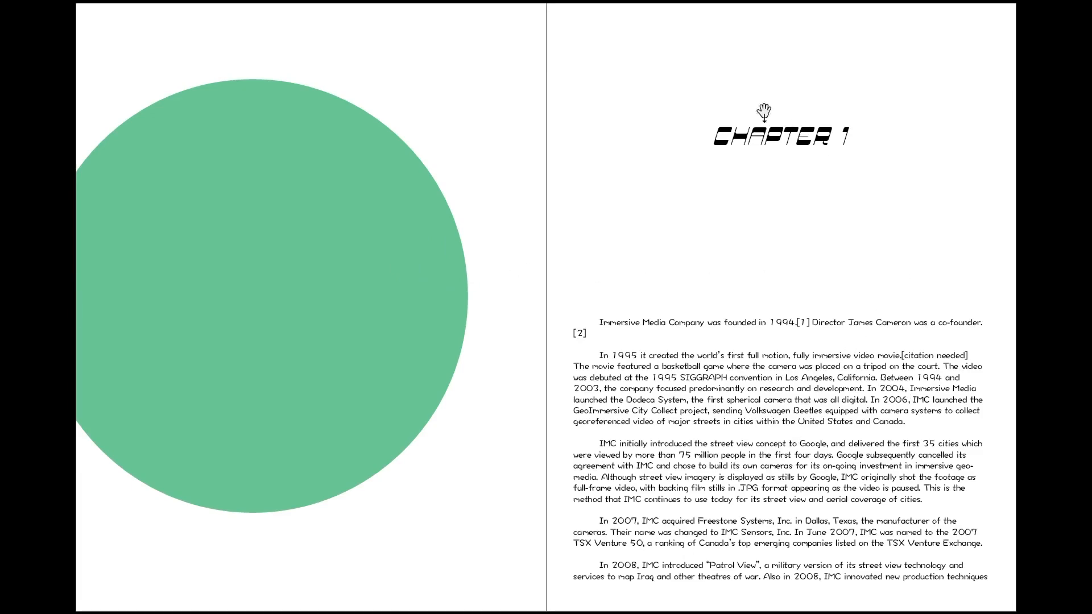
left_click(446, 157)
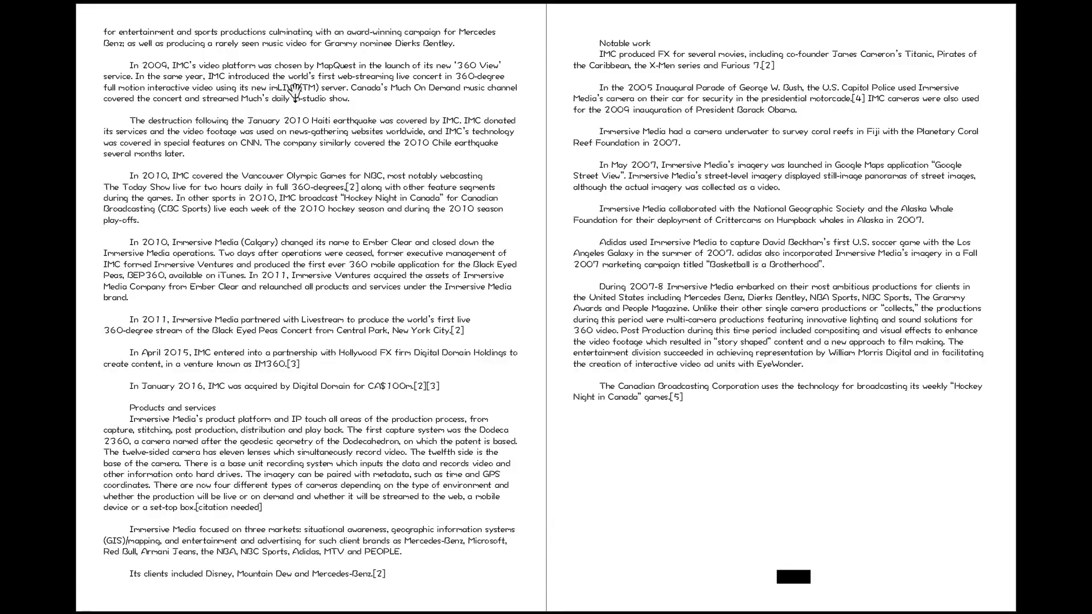
key("Escape")
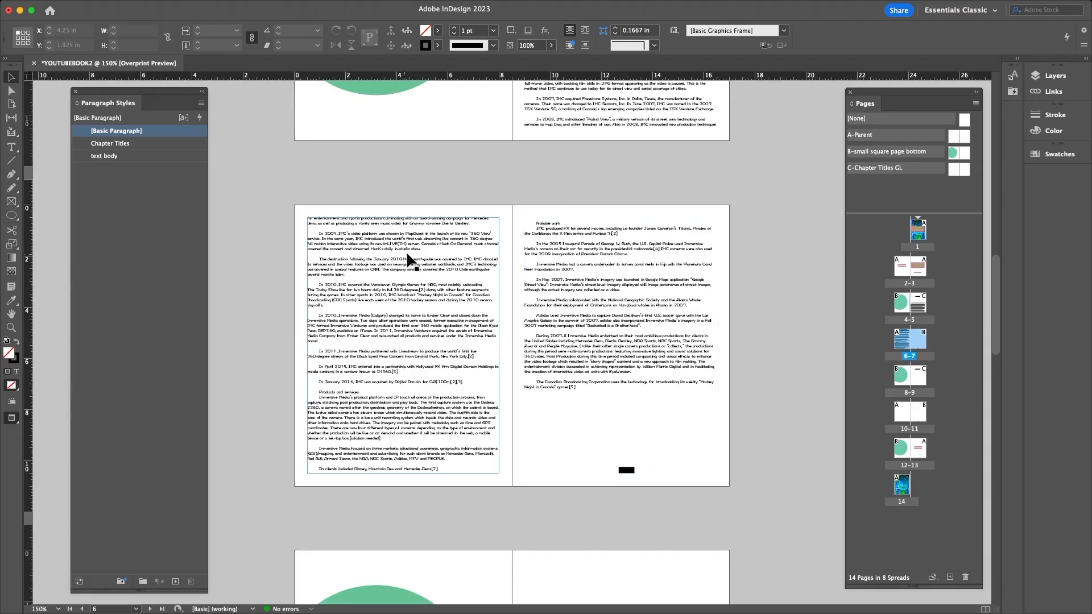
- Scroll through the chapter spreads and return to the YOUTUBE STORIES cover on page 1
scroll(408, 253, "up", 15)
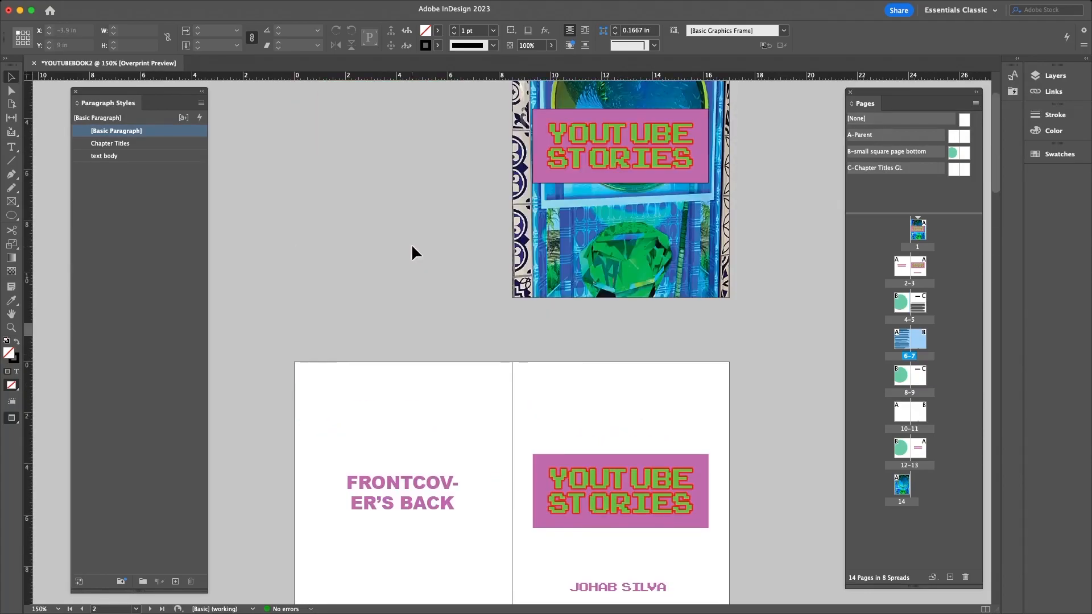
scroll(411, 254, "down", 8)
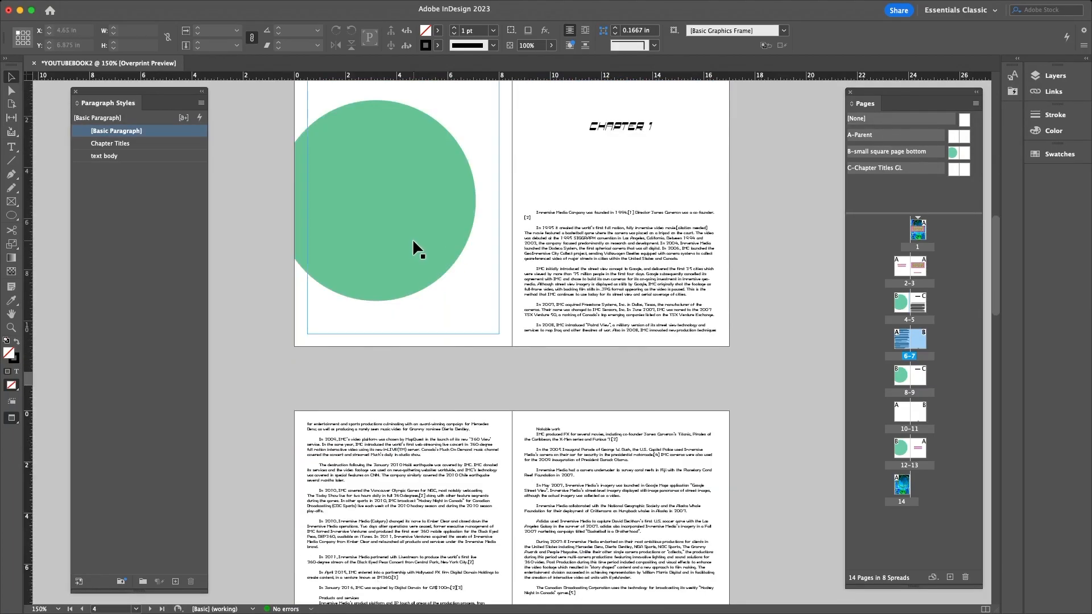
scroll(418, 234, "down", 1)
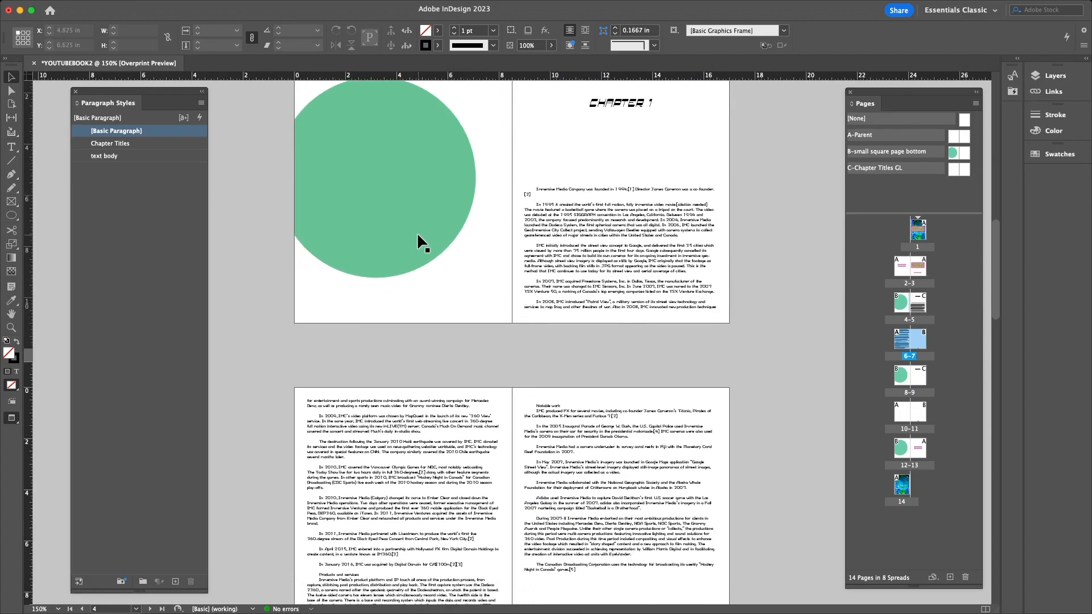
scroll(418, 232, "down", 4)
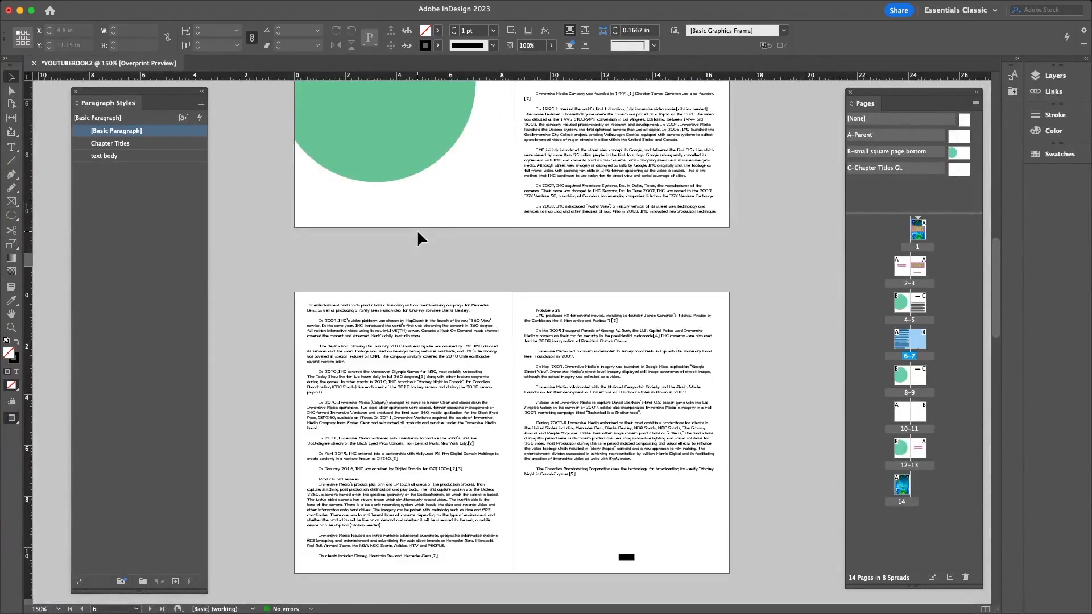
scroll(417, 230, "up", 1)
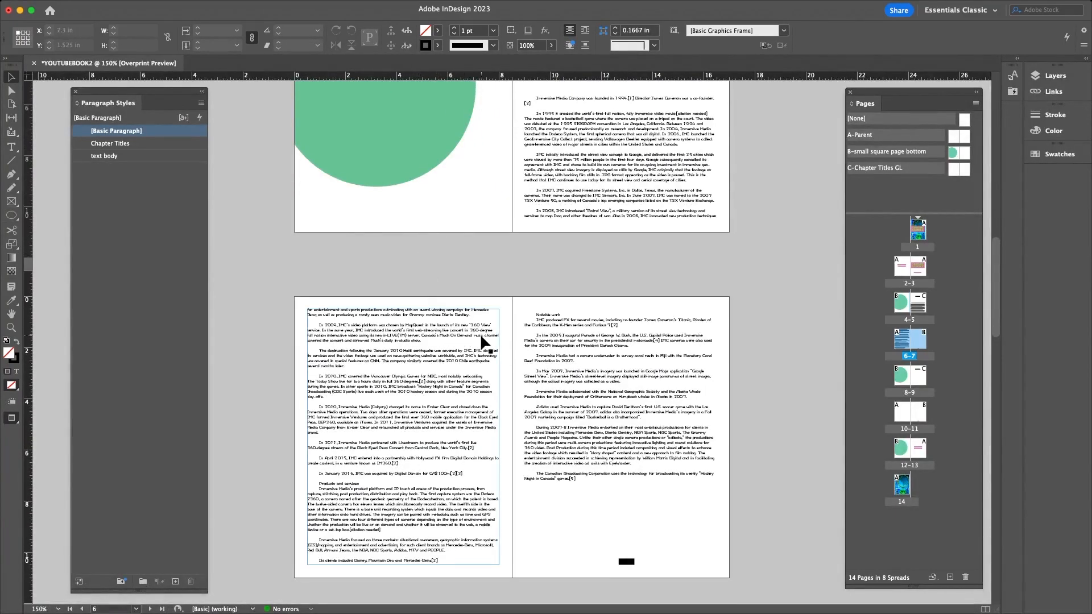
scroll(575, 340, "up", 1)
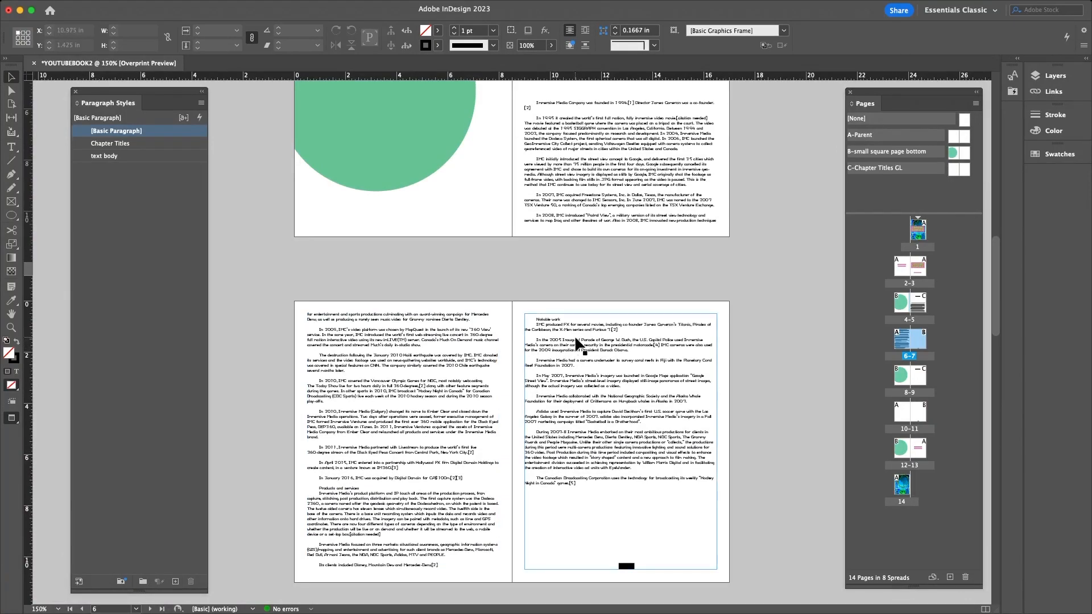
scroll(575, 339, "up", 5)
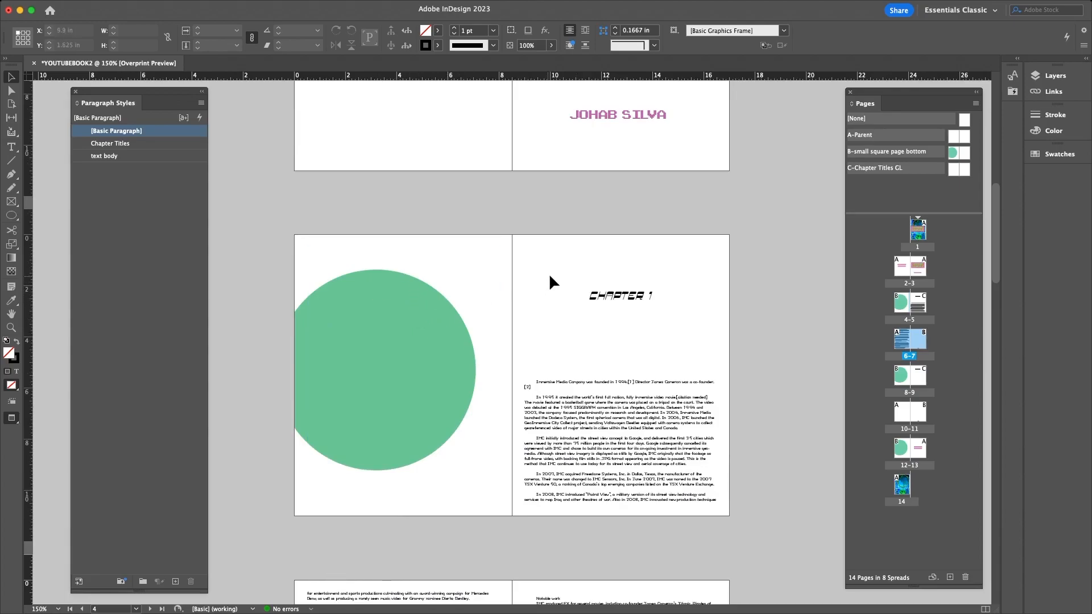
scroll(550, 279, "up", 9)
scroll(554, 278, "up", 2)
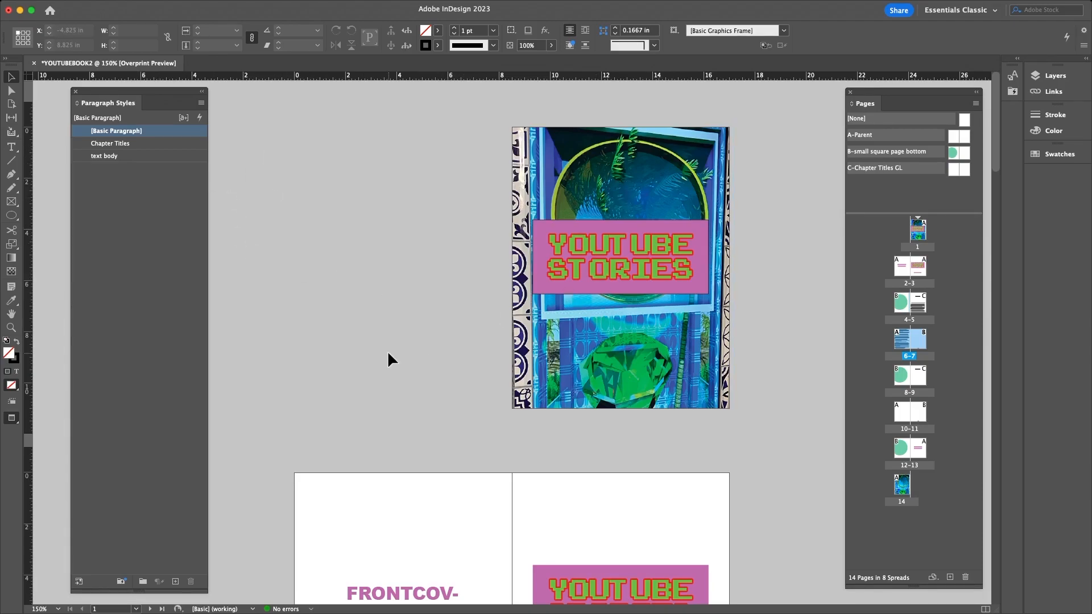
scroll(388, 350, "down", 10)
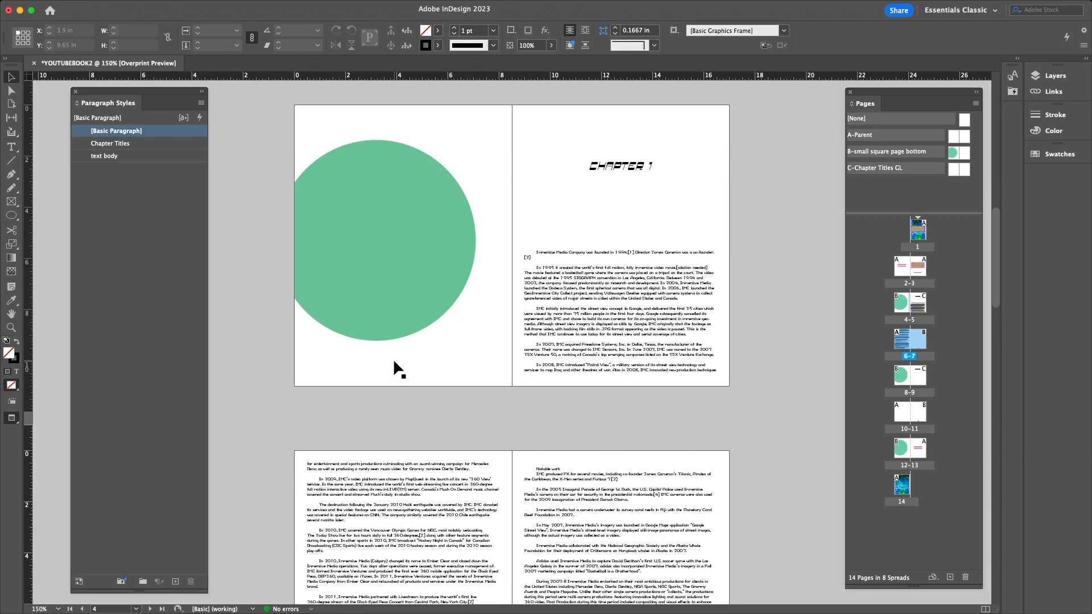
scroll(390, 355, "down", 5)
scroll(341, 329, "down", 10)
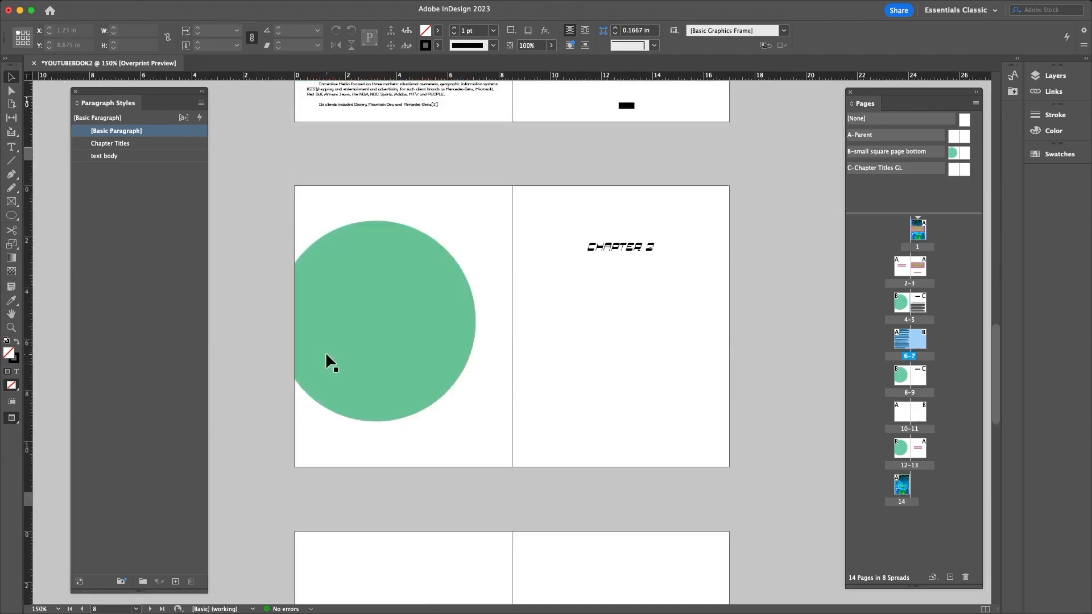
scroll(593, 287, "down", 3)
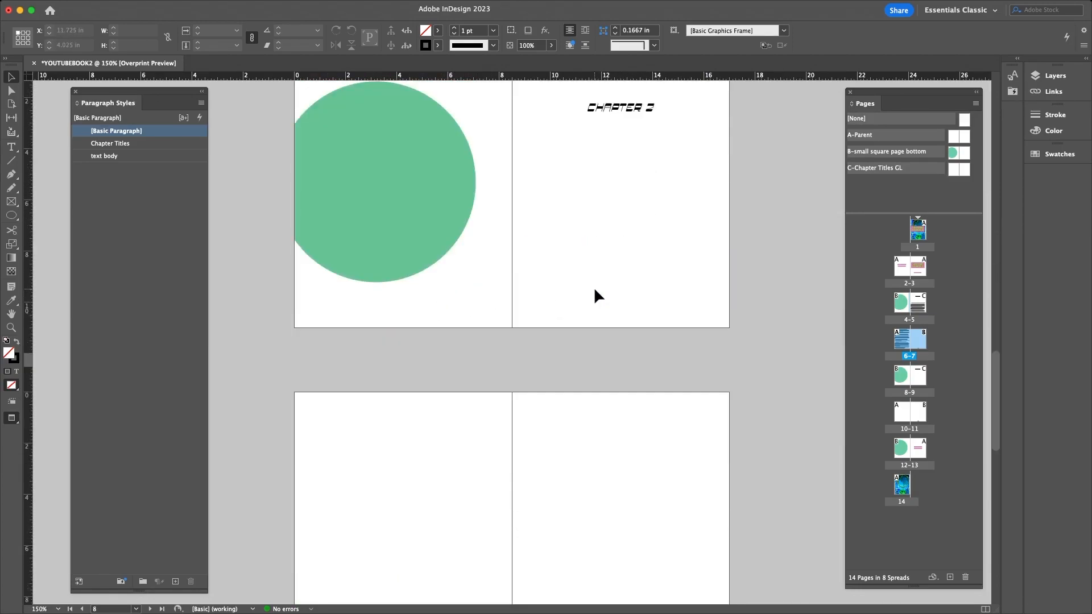
scroll(482, 309, "up", 20)
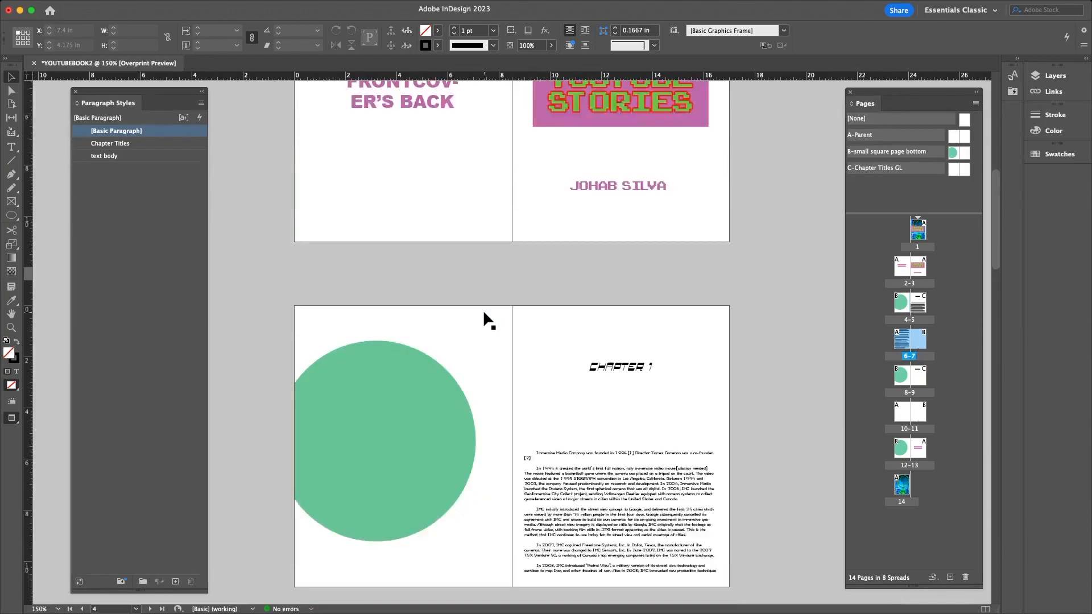
scroll(484, 313, "up", 3)
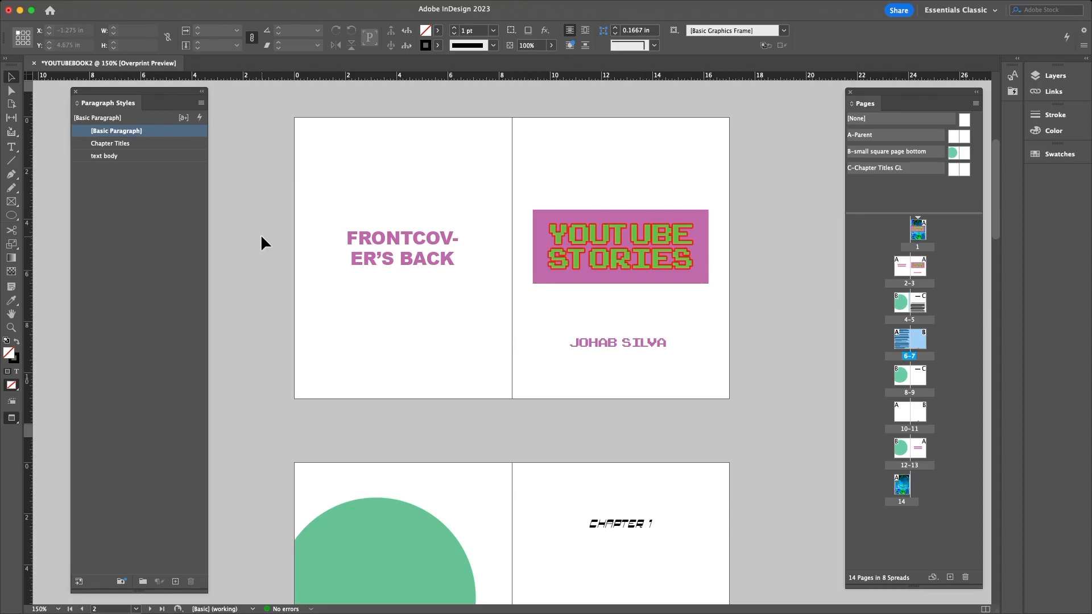
scroll(261, 234, "up", 7)
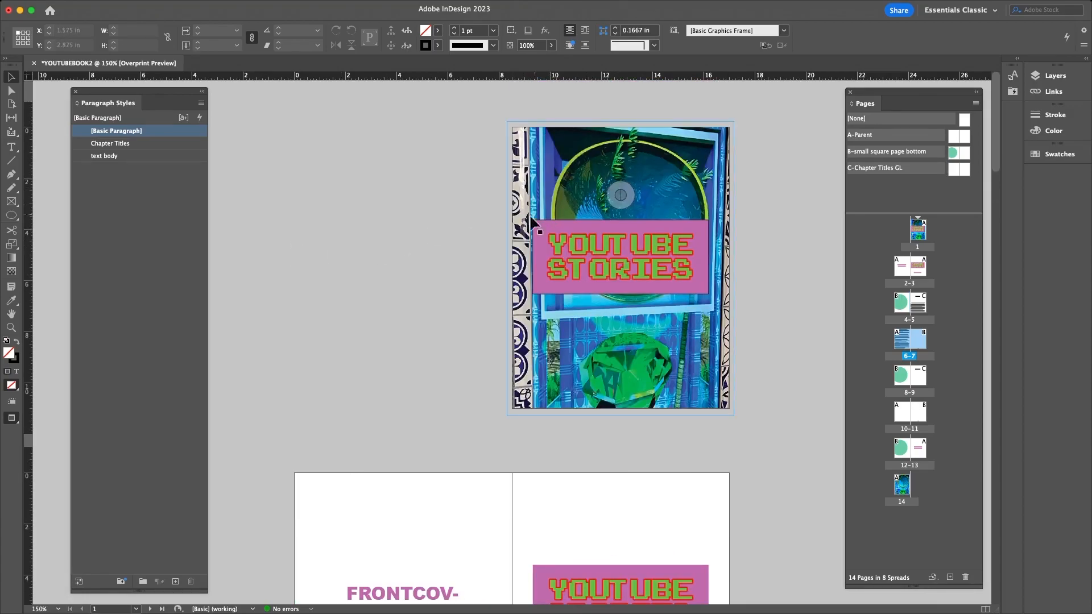
- Bring up the File > Adobe PDF Presets submenu
mouse_move(89, 8)
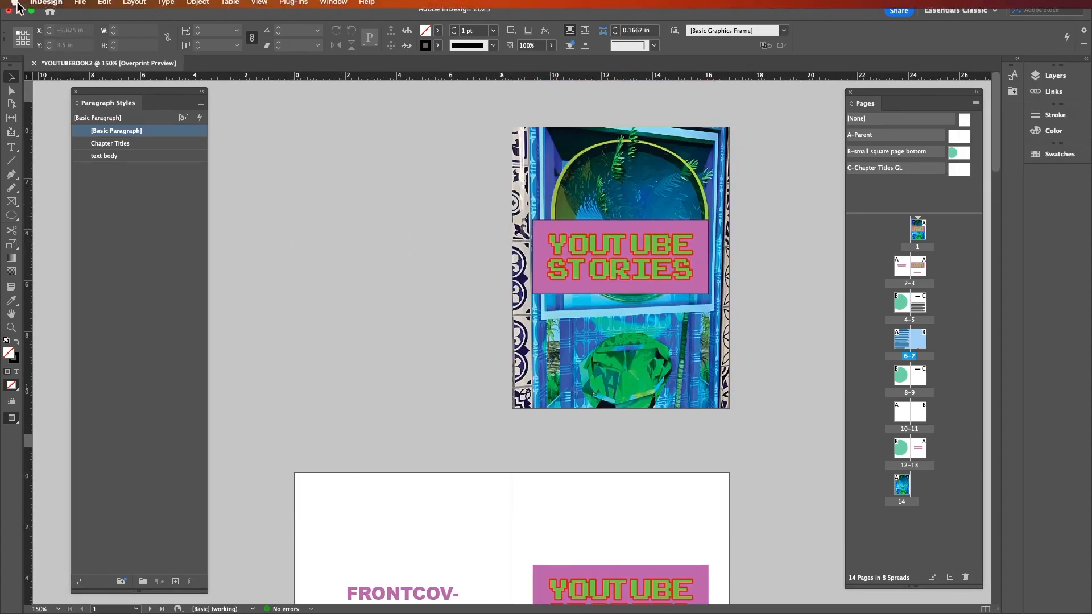
left_click(80, 7)
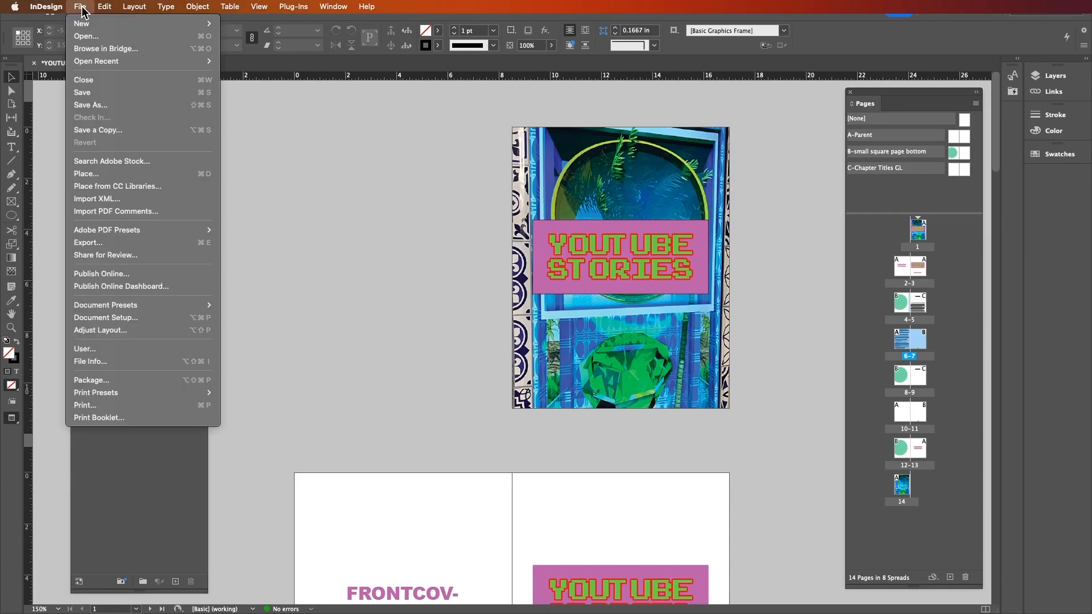
mouse_move(98, 230)
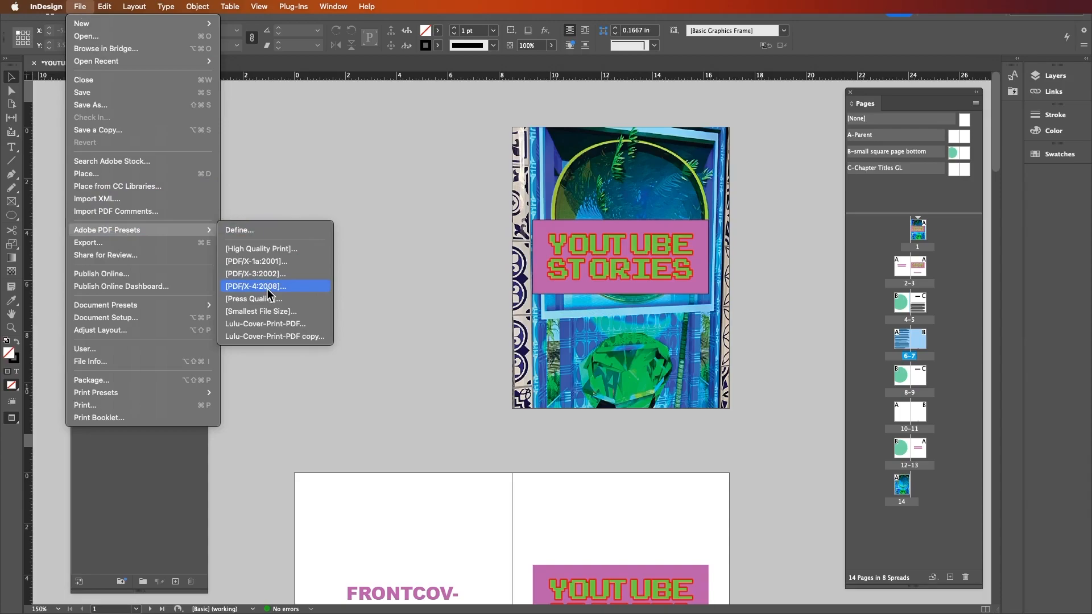
- Start a [PDF/X-4:2008] preset export twice, cancelling the Export dialog both times
key("Up")
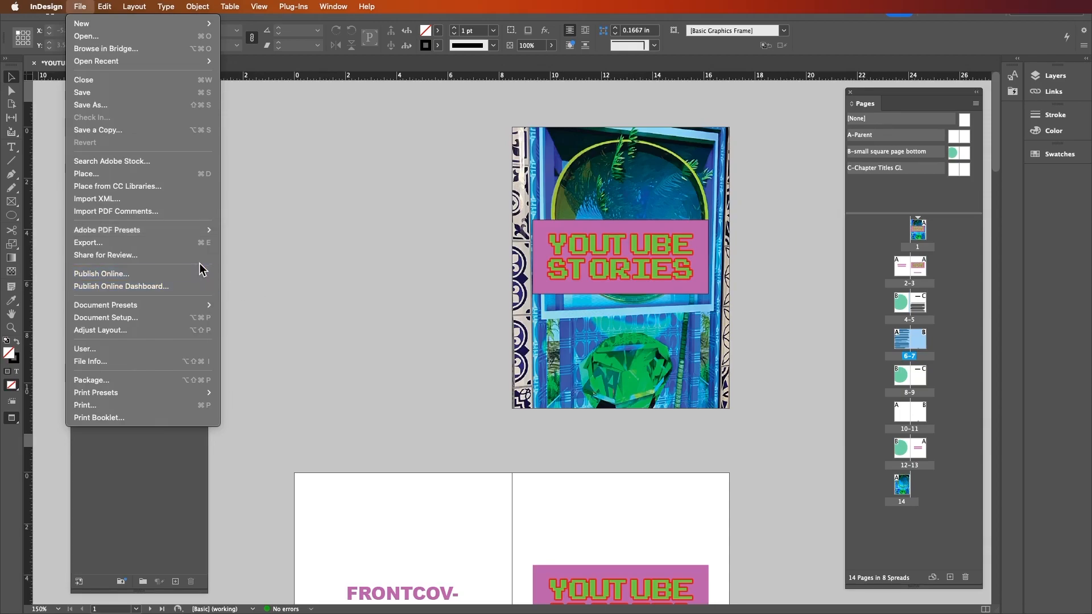
left_click(203, 245)
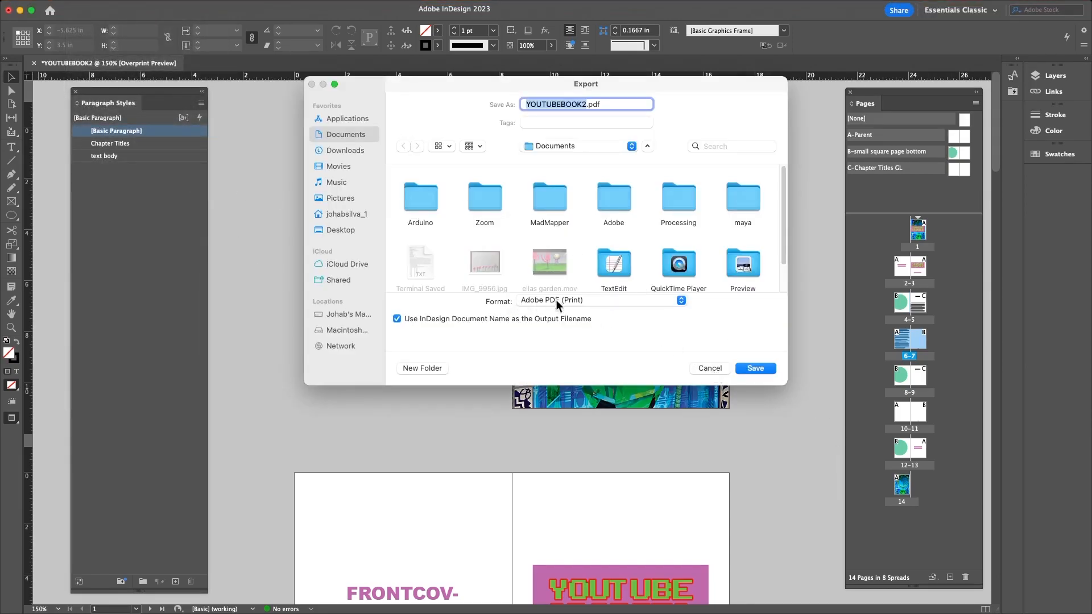
left_click(710, 370)
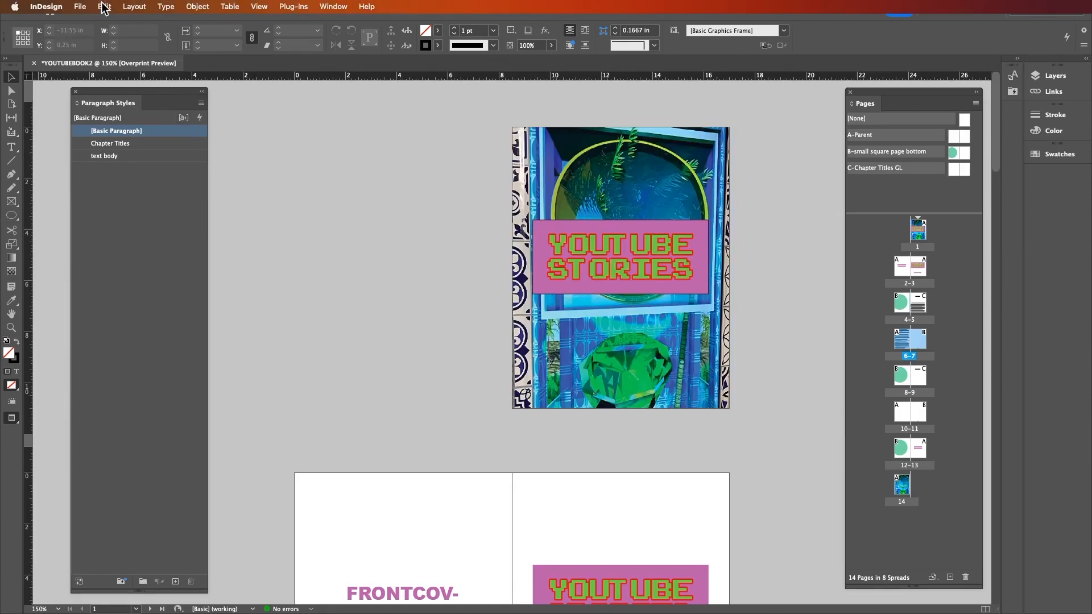
left_click(79, 7)
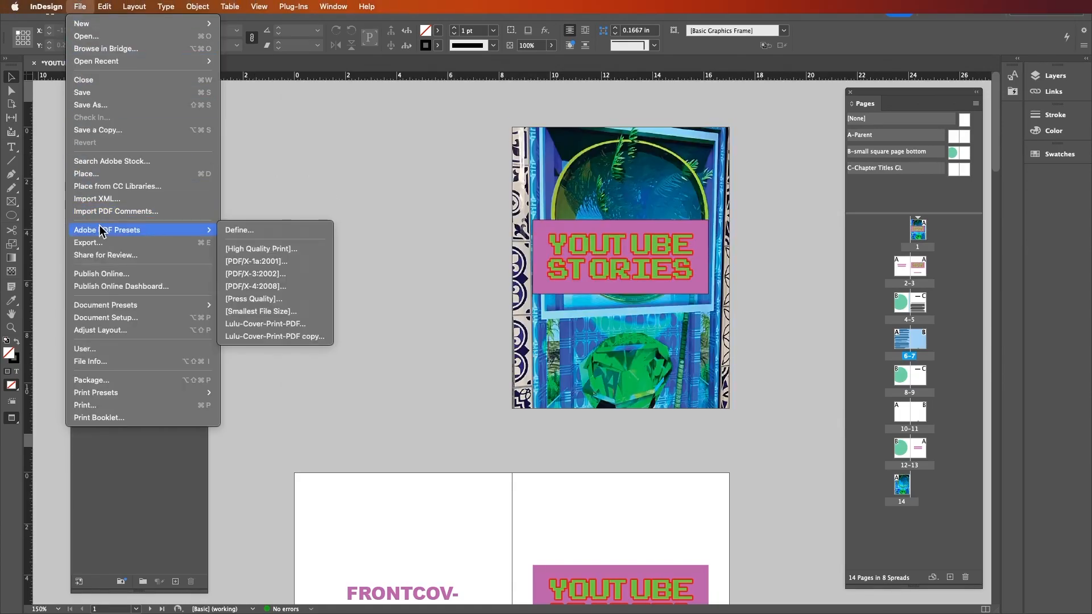
left_click(253, 286)
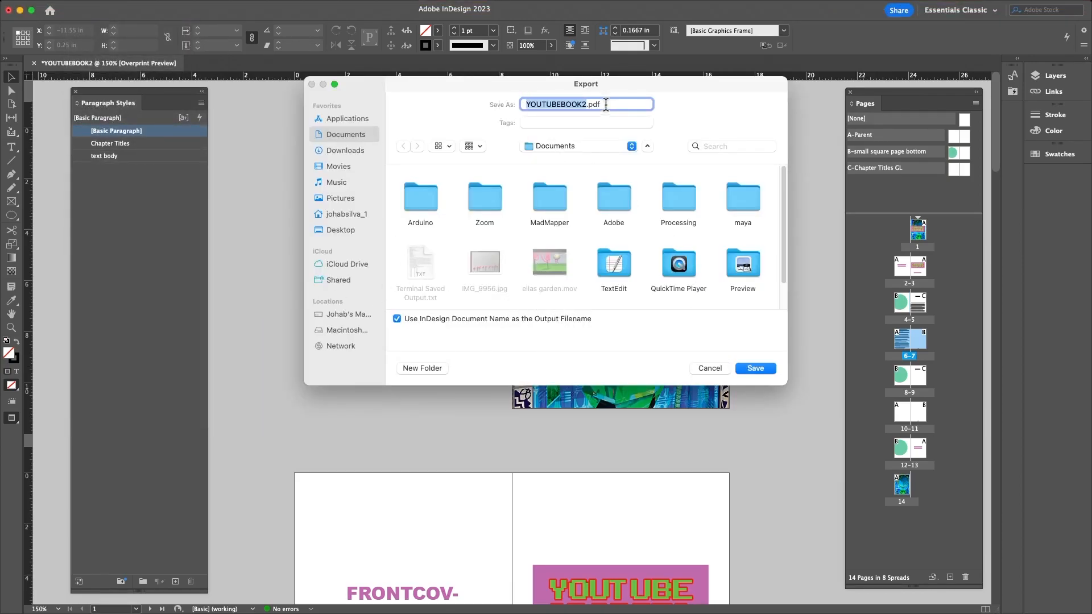
left_click(710, 369)
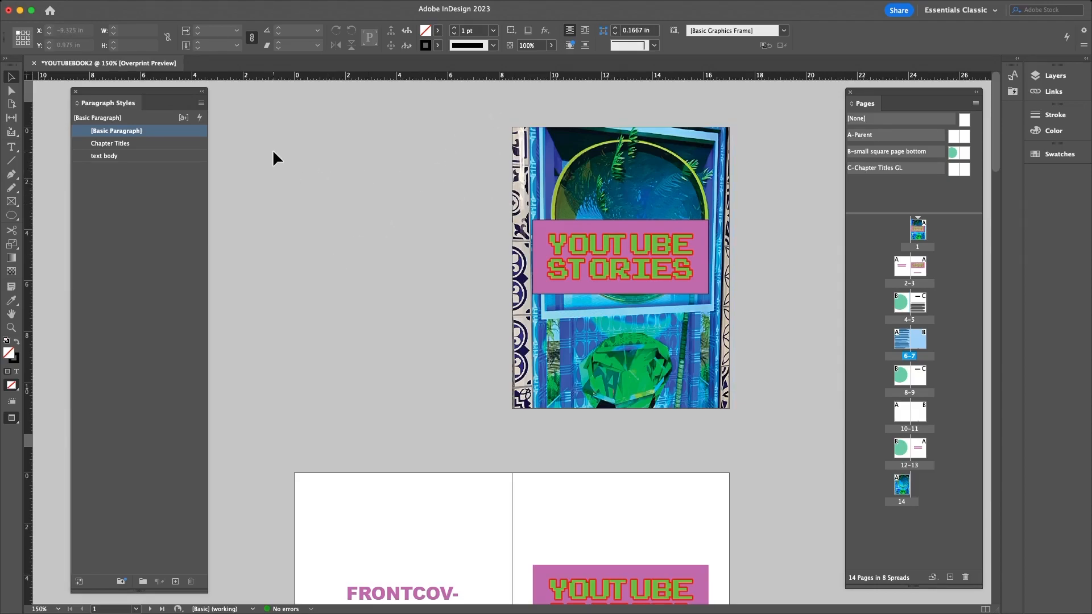
- Close the File menu unused, then select and deselect the cover image frame
left_click(80, 6)
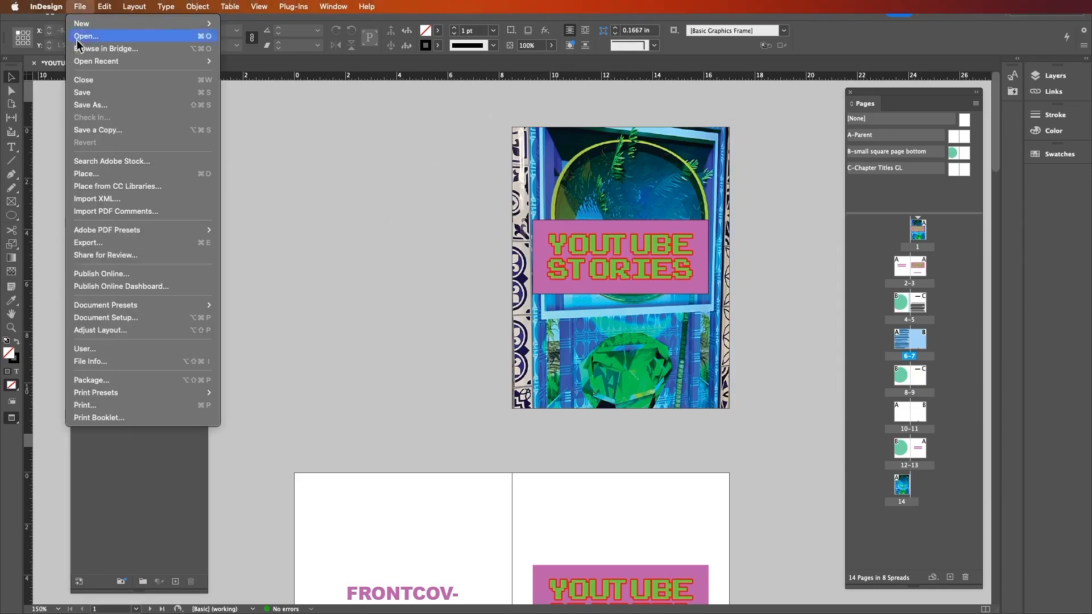
left_click(309, 119)
left_click(571, 170)
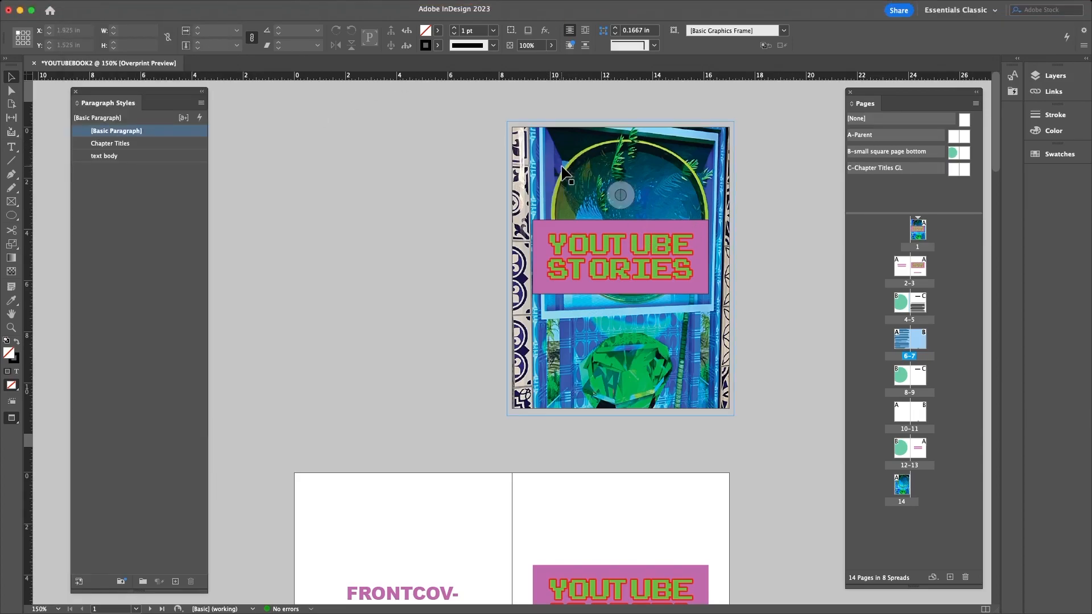
left_click(420, 166)
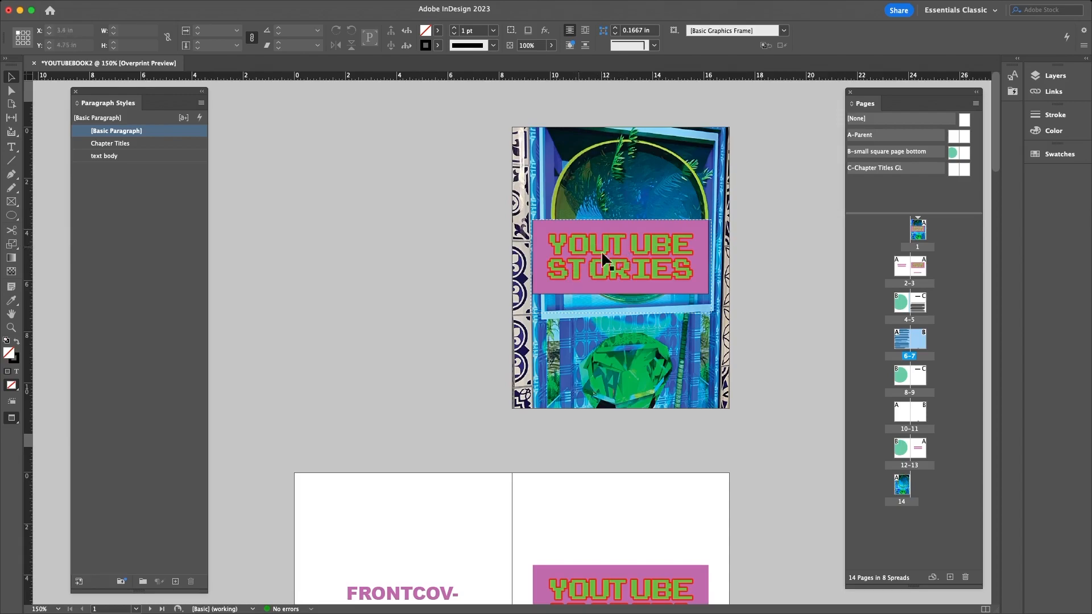
- Scroll to spread 4–5 and nudge the Paragraph Styles panel about 50 pixels left
scroll(411, 326, "down", 15)
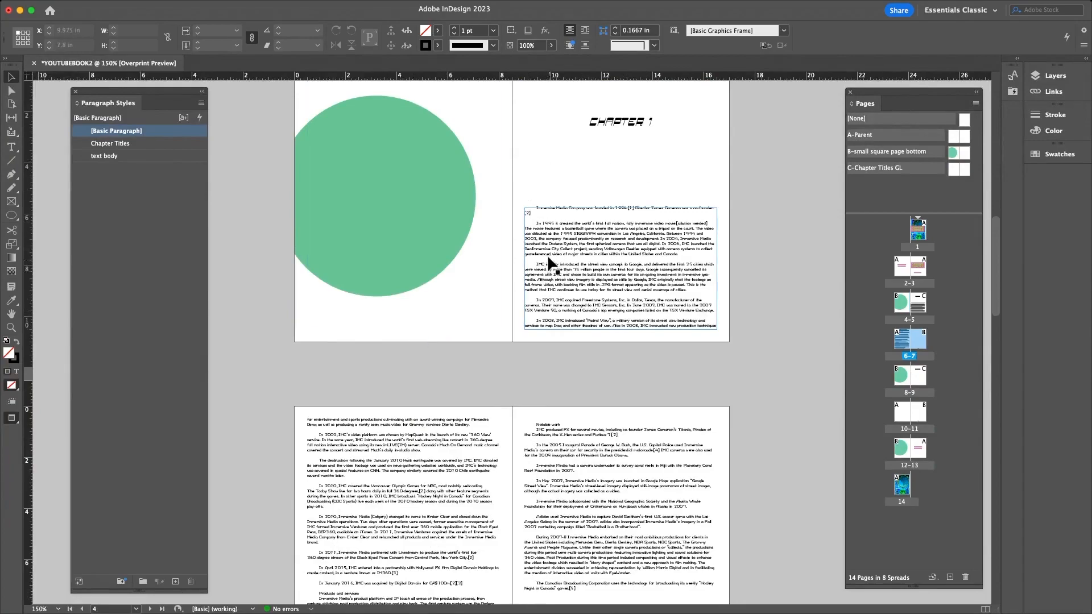
scroll(548, 261, "down", 8)
scroll(547, 254, "up", 1)
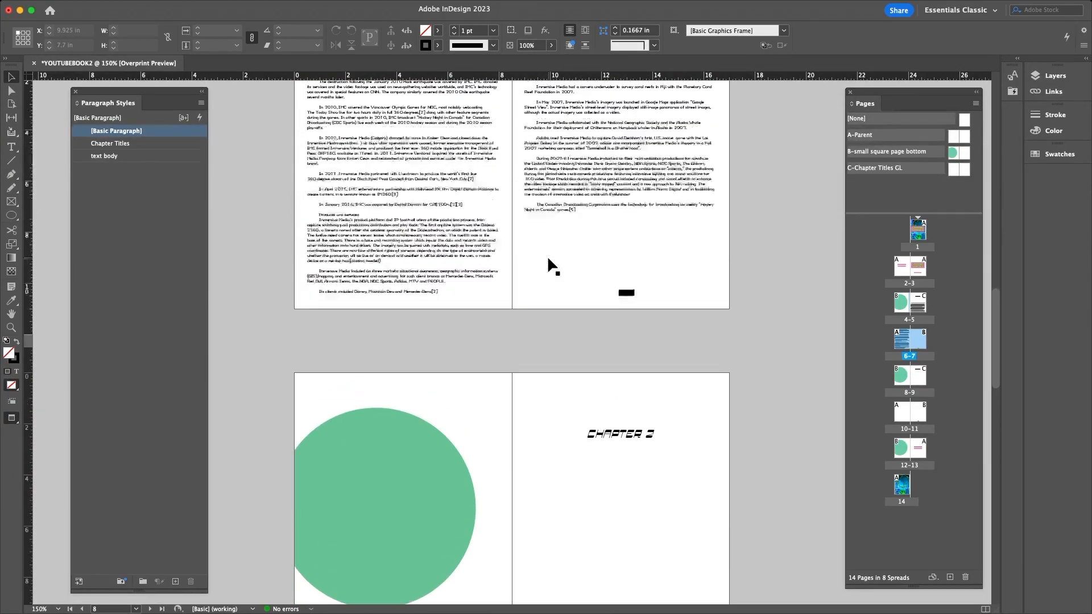
scroll(571, 182, "up", 3)
scroll(571, 182, "up", 4)
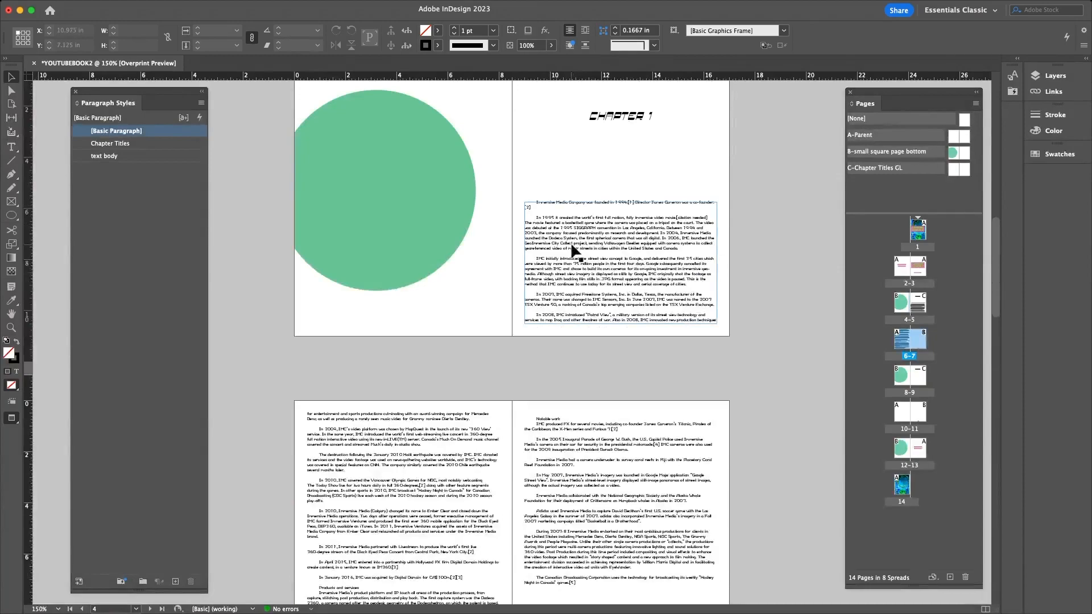
scroll(605, 193, "up", 4)
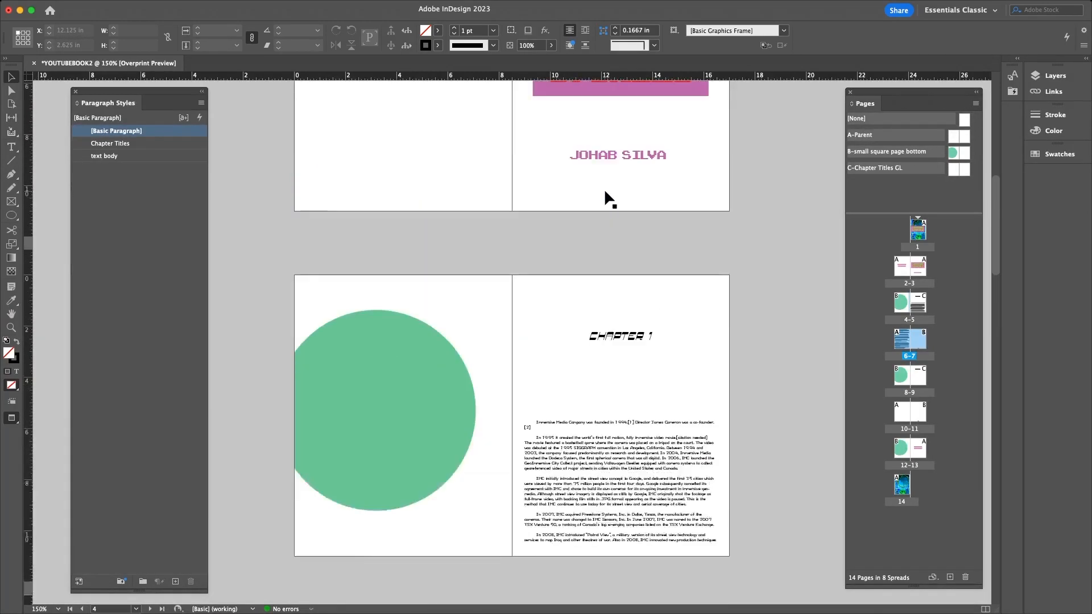
scroll(623, 216, "up", 4)
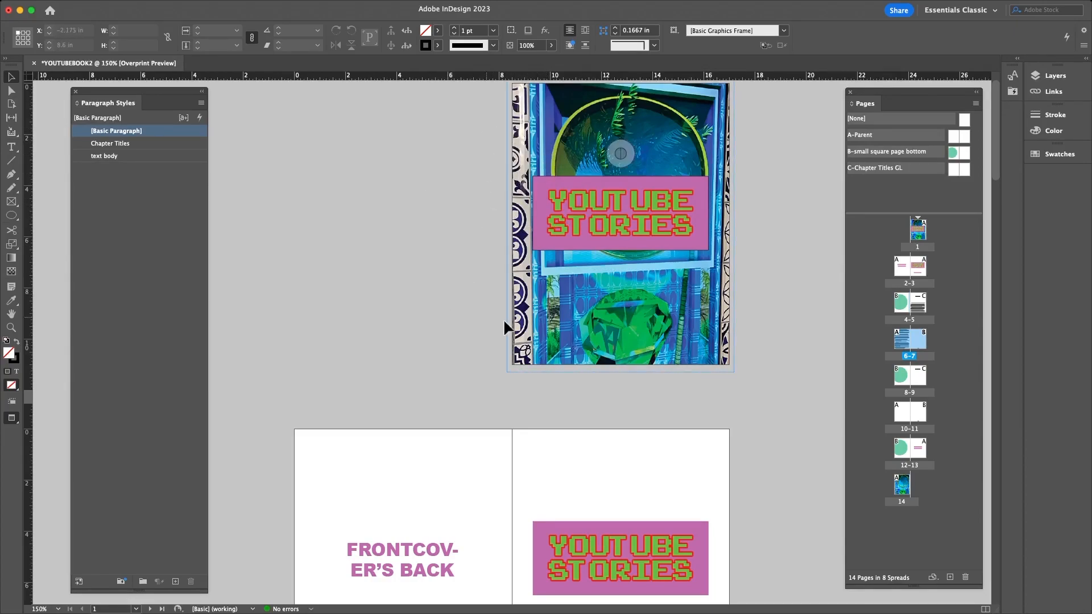
scroll(402, 352, "down", 10)
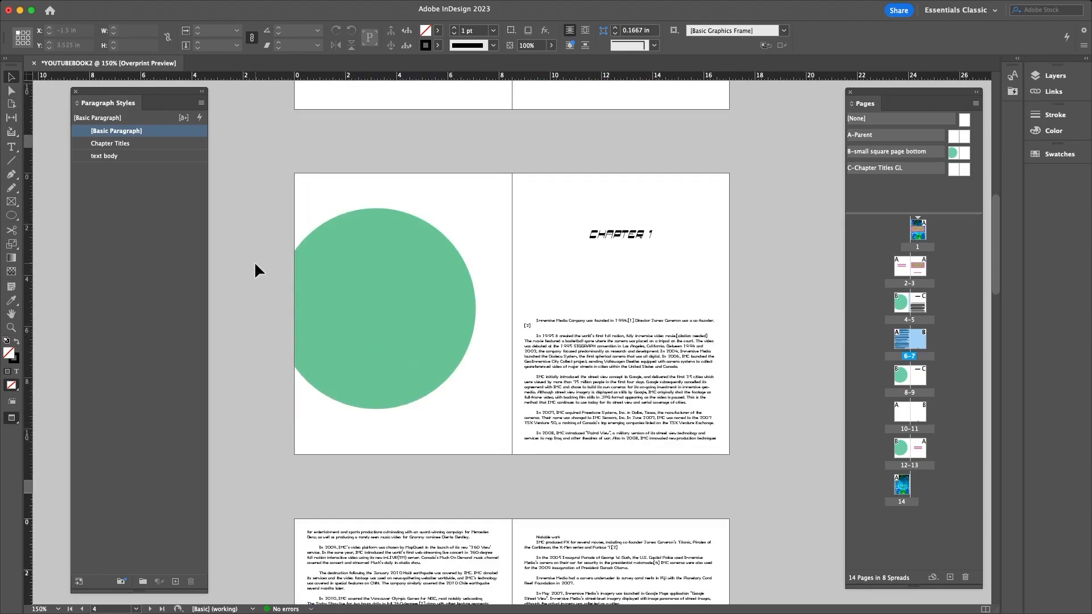
left_click_drag(143, 90, 114, 86)
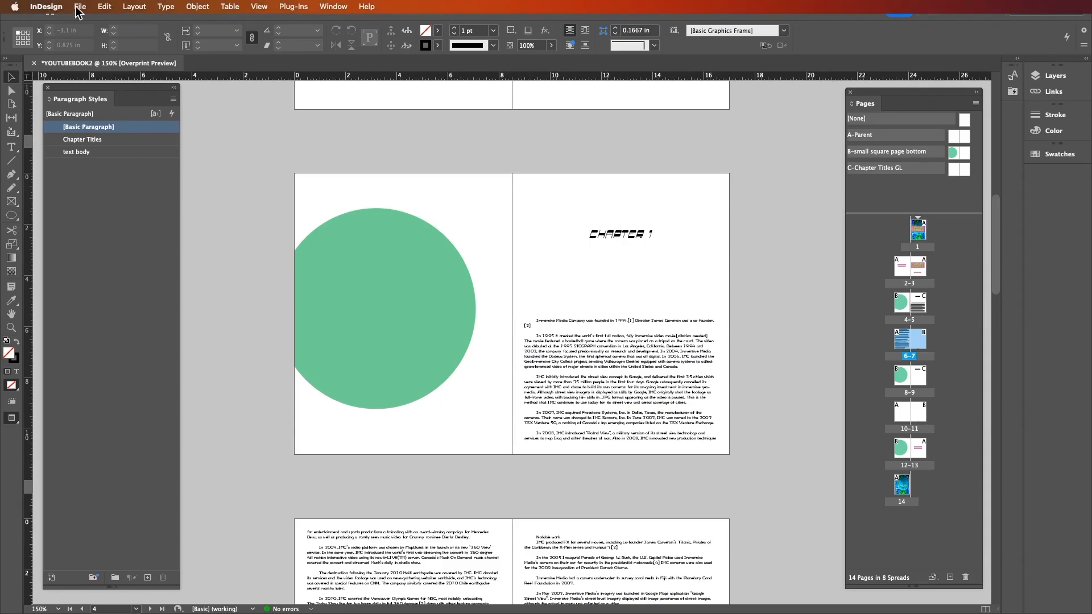
- Open File > Package and skim its sections back to the Summary
left_click(80, 6)
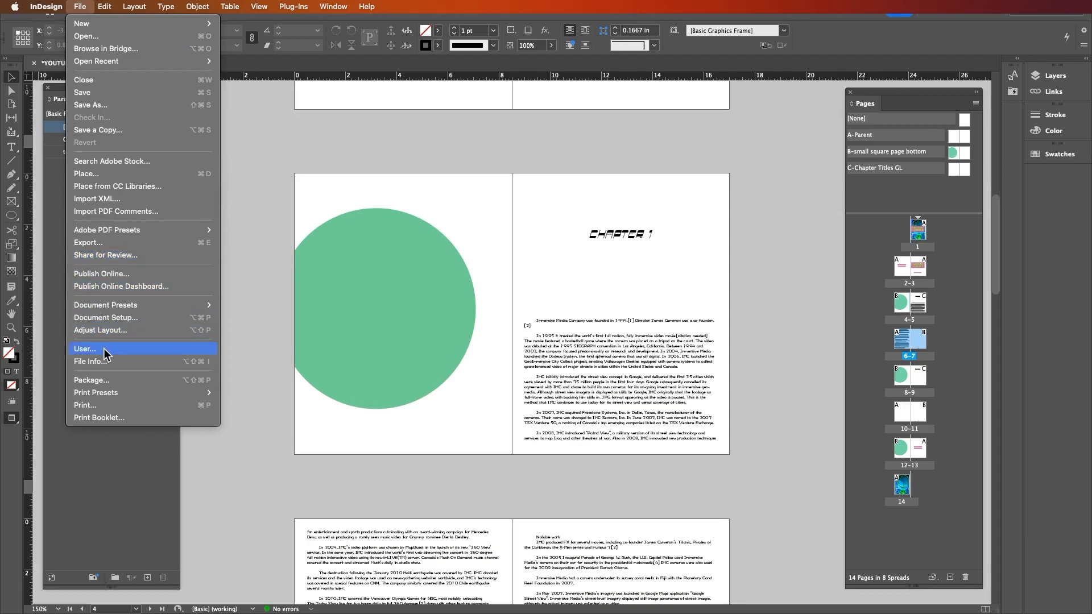
left_click(109, 381)
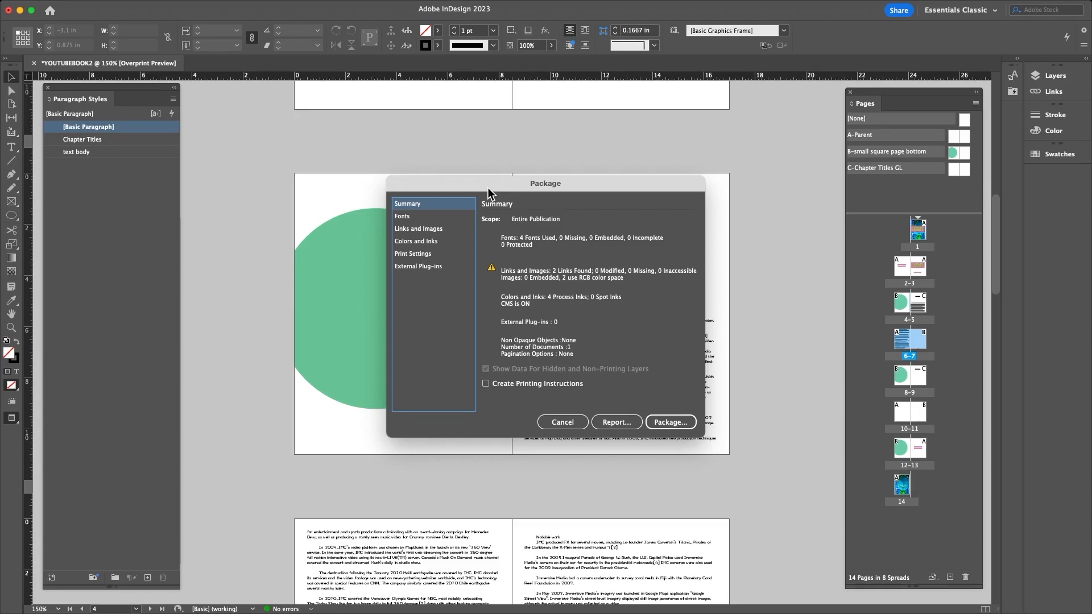
left_click(407, 266)
left_click(408, 254)
left_click(407, 232)
left_click(407, 217)
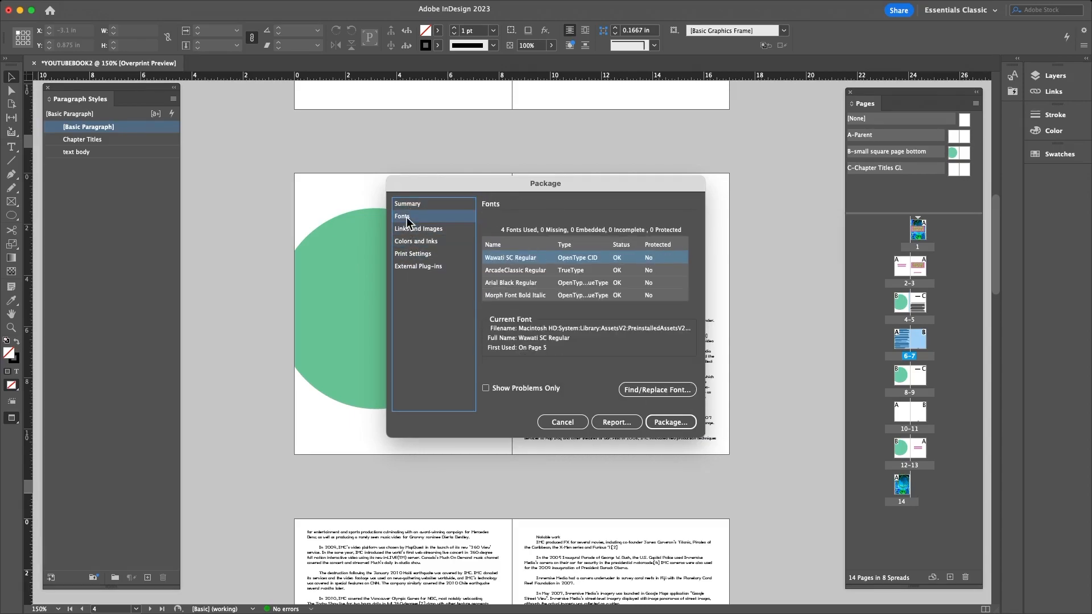
left_click(406, 207)
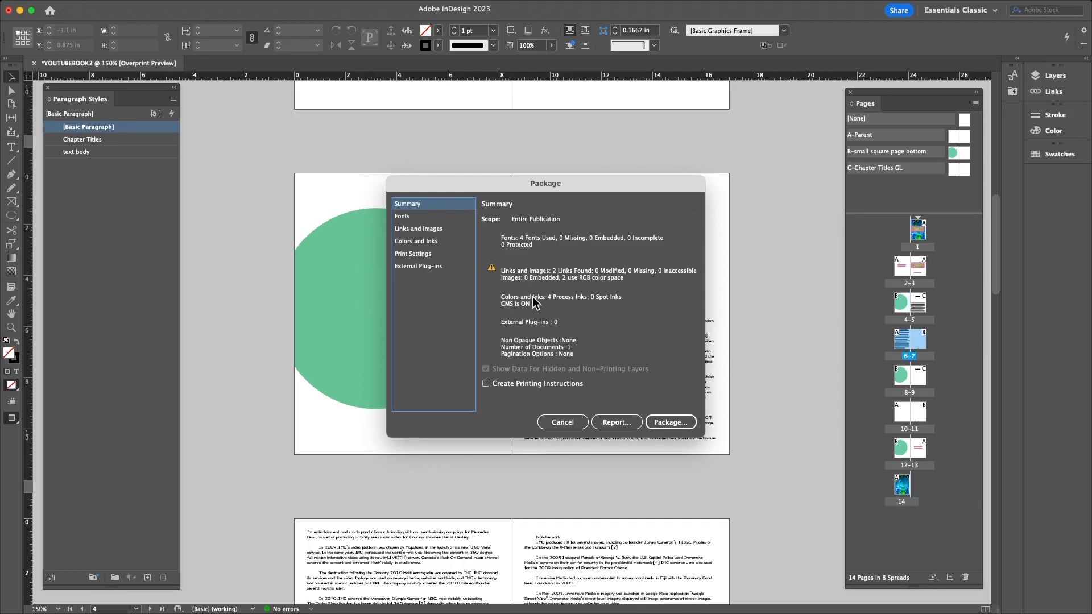
- Review the fonts, linked images, process inks, print settings and external plug-ins, then start packaging
left_click(404, 219)
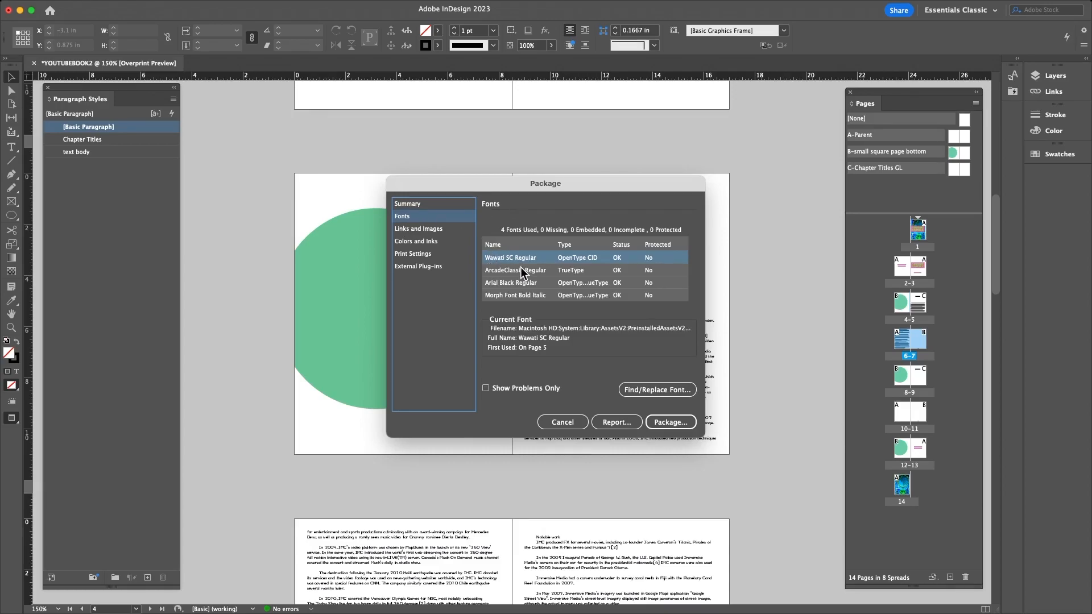
left_click(405, 227)
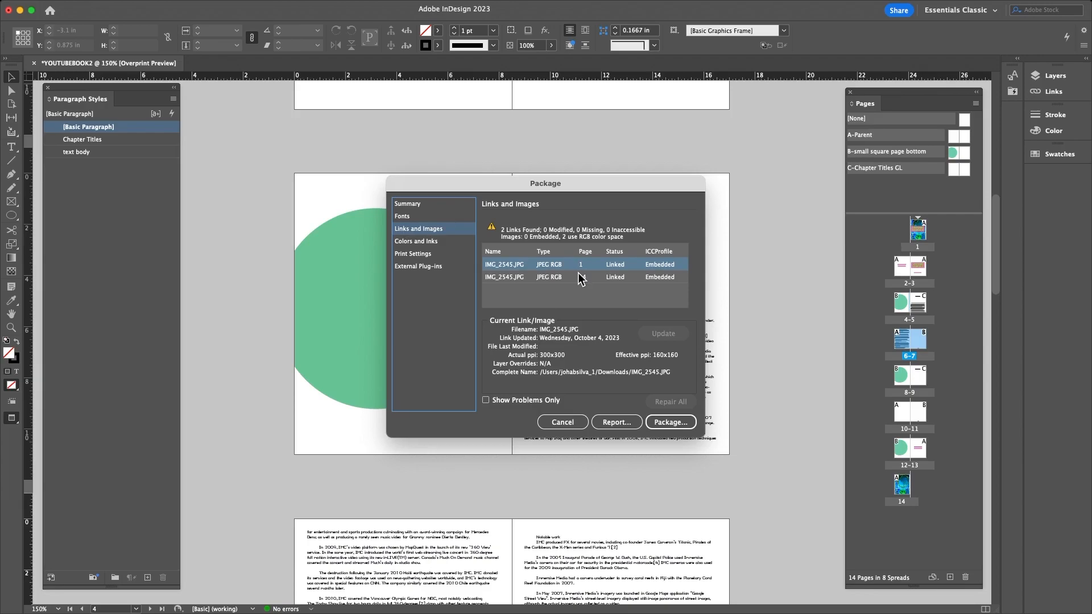
left_click(424, 242)
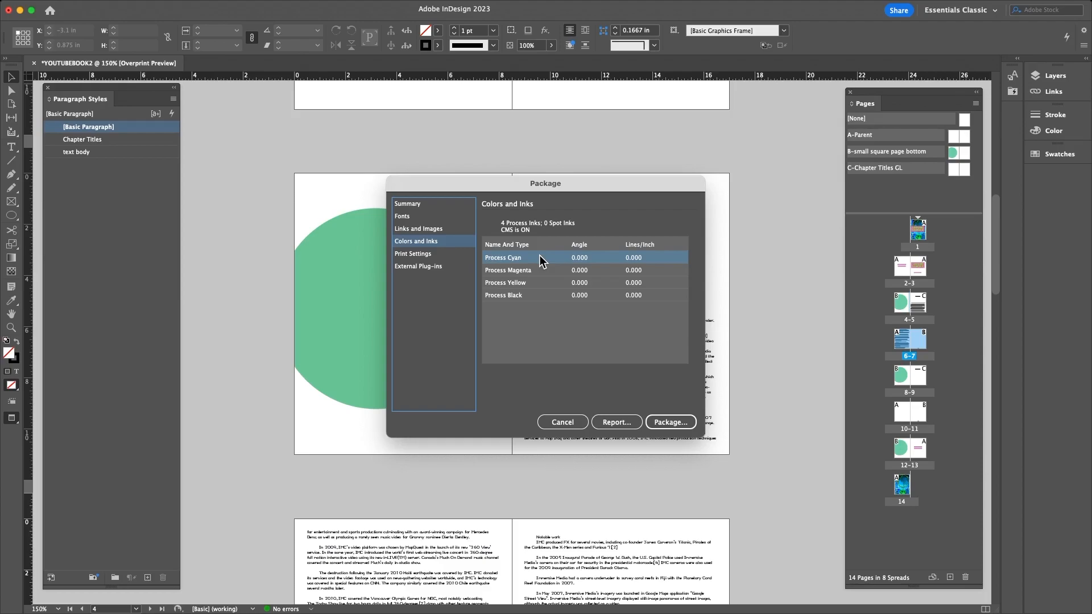
left_click(419, 257)
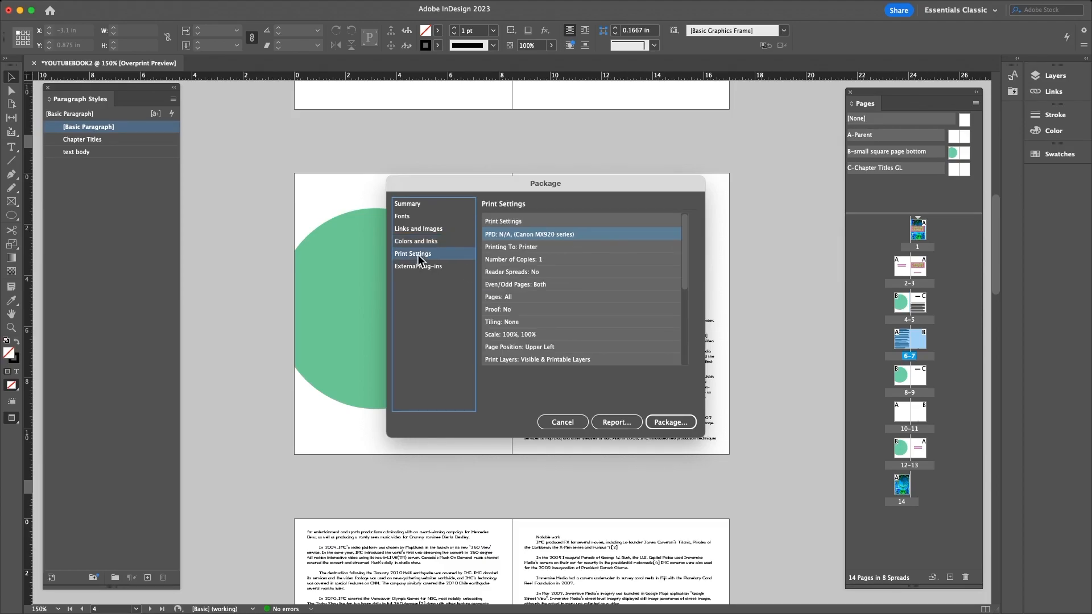
left_click(421, 266)
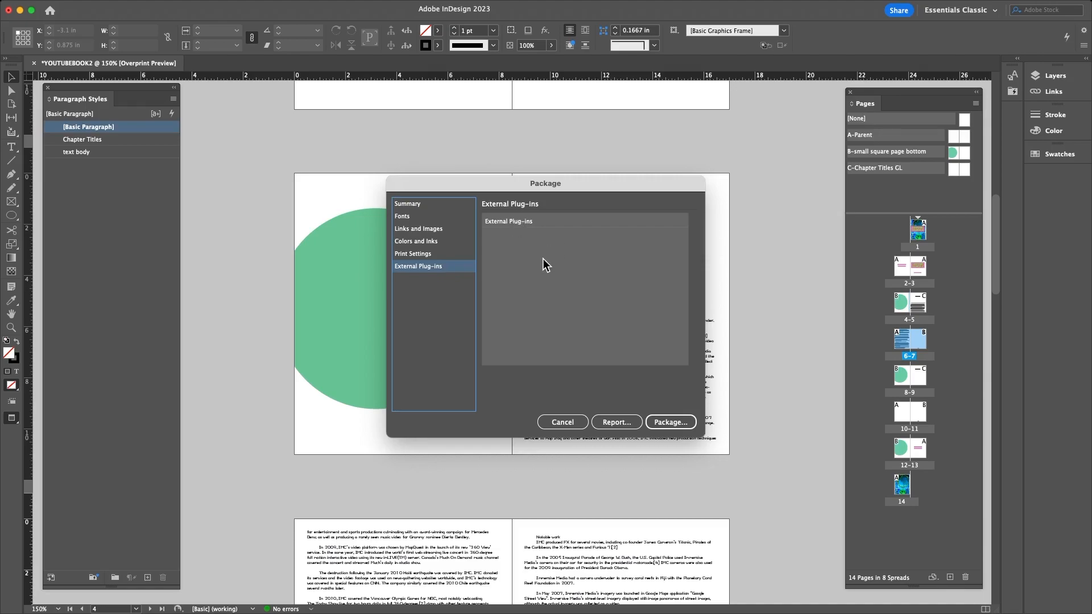
left_click(674, 424)
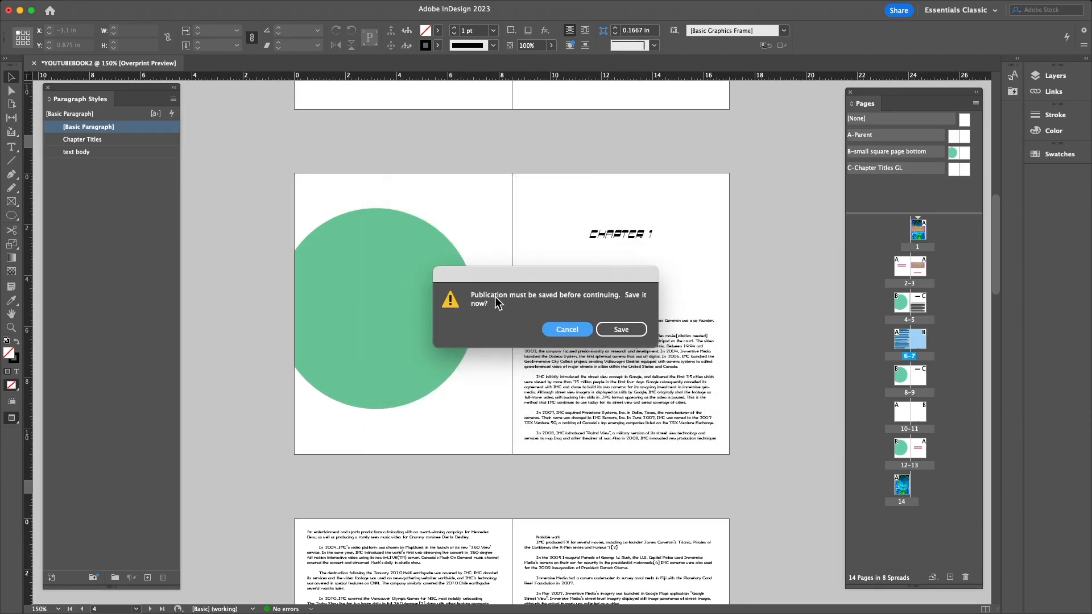
- Save the book to the Desktop as YOUTUBEBOOK2.indd
left_click(612, 328)
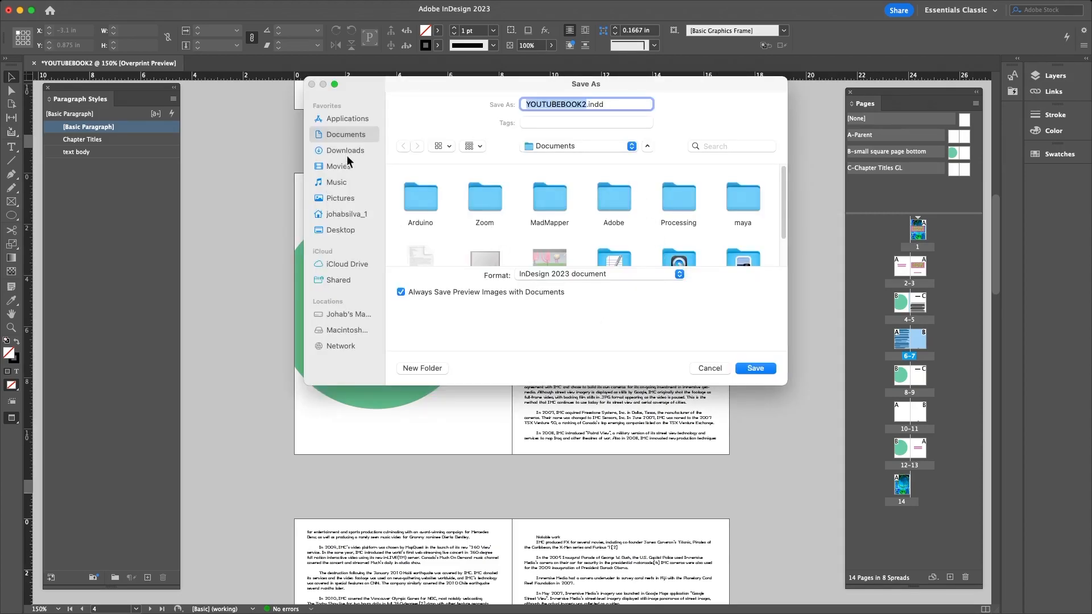
left_click(351, 229)
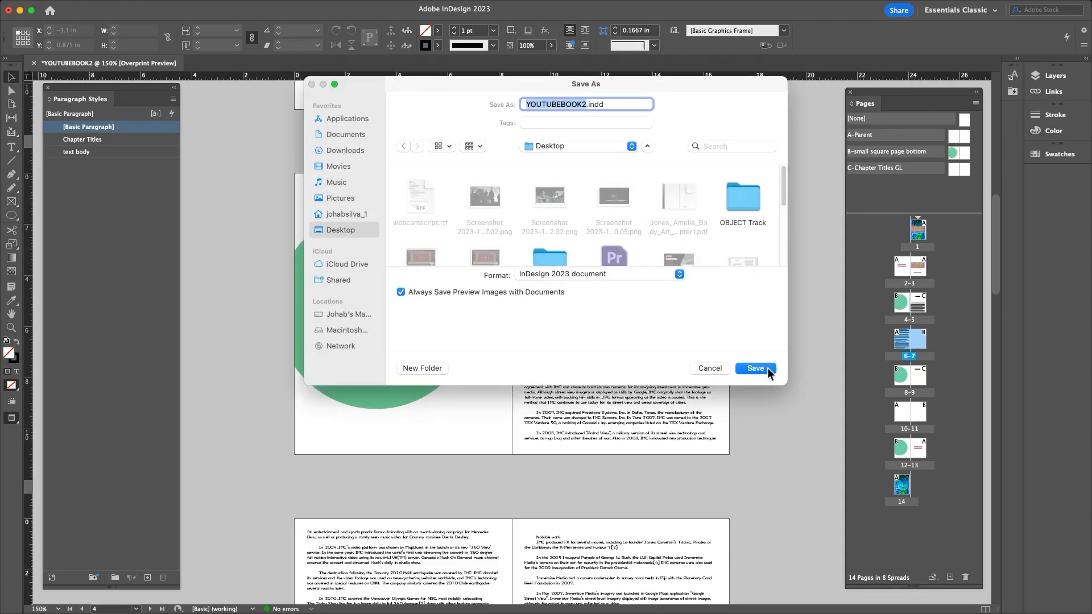
left_click(755, 367)
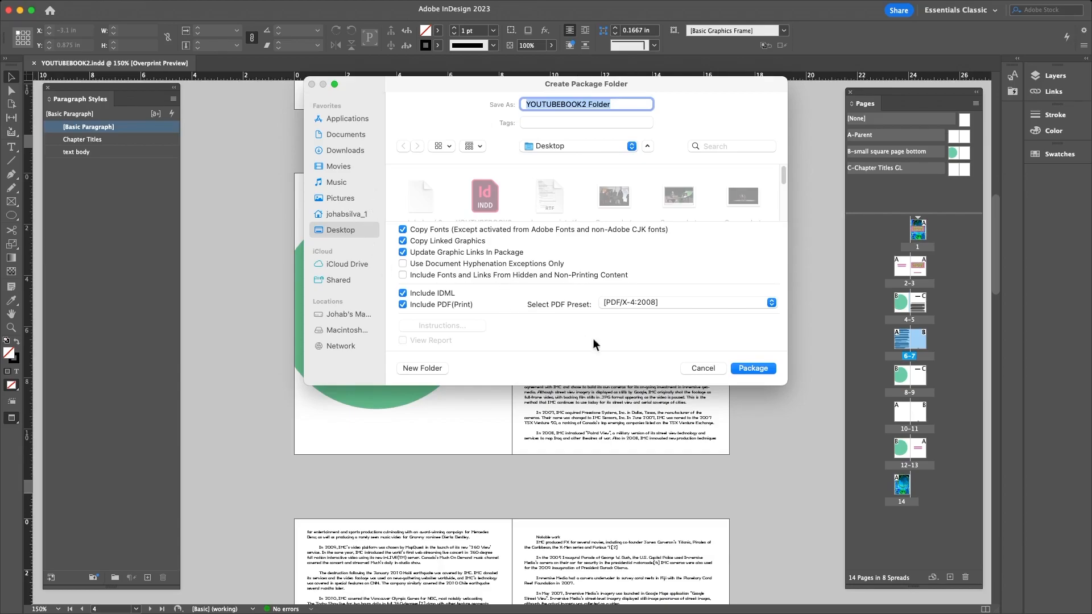
- Package into YOUTUBEBOOK2 Folder with IDML and PDF, accepting the font licensing warning
left_click(767, 369)
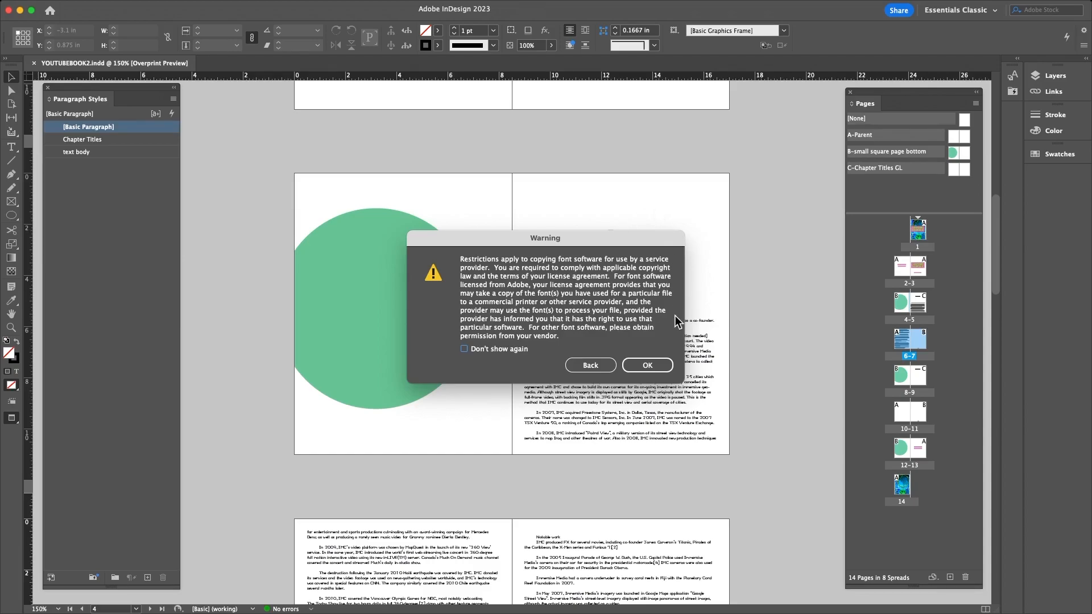
left_click(659, 364)
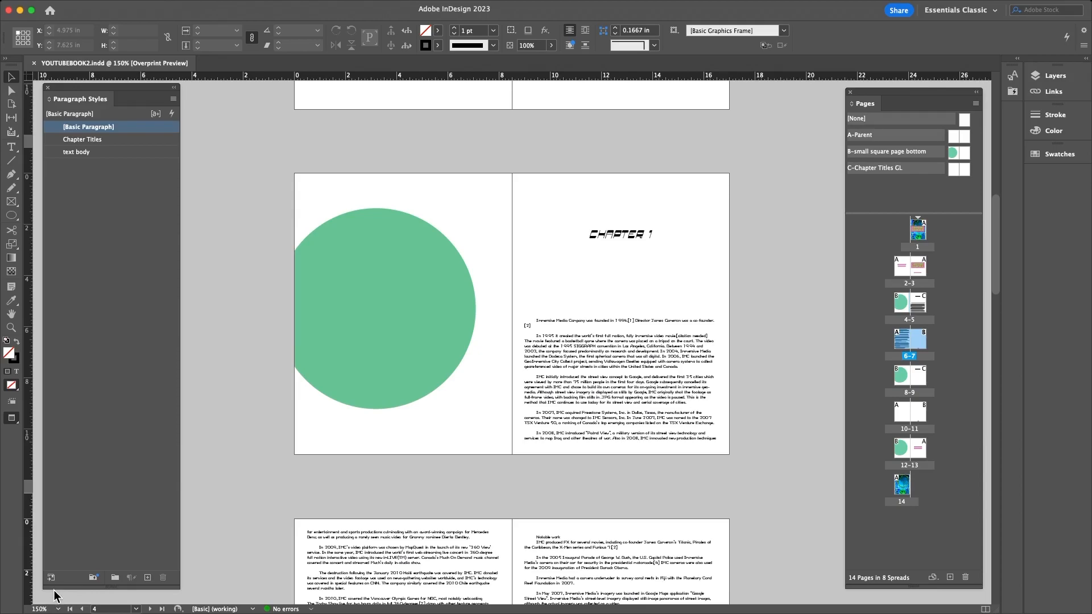
key("shift+Tab")
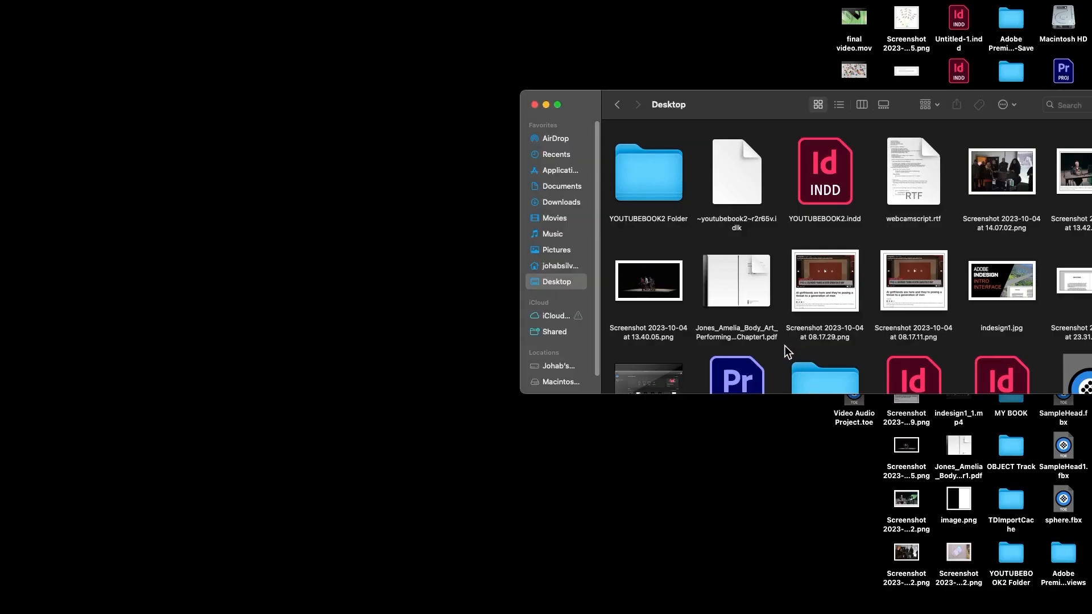
- Open YOUTUBEBOOK2 Folder on the Desktop and move the Finder window slightly lower
double_click(635, 174)
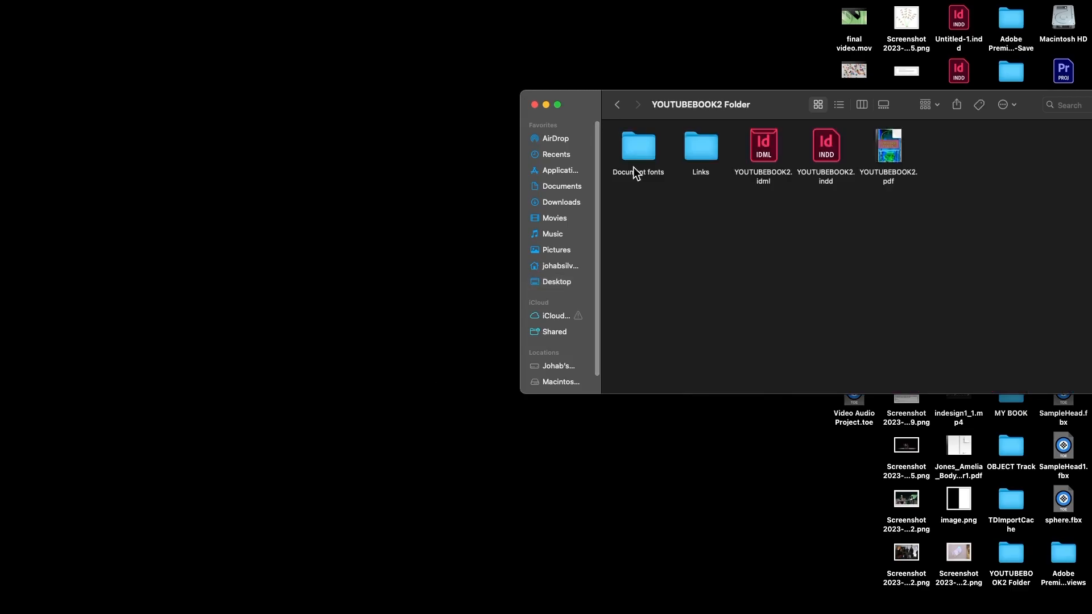
left_click(618, 105)
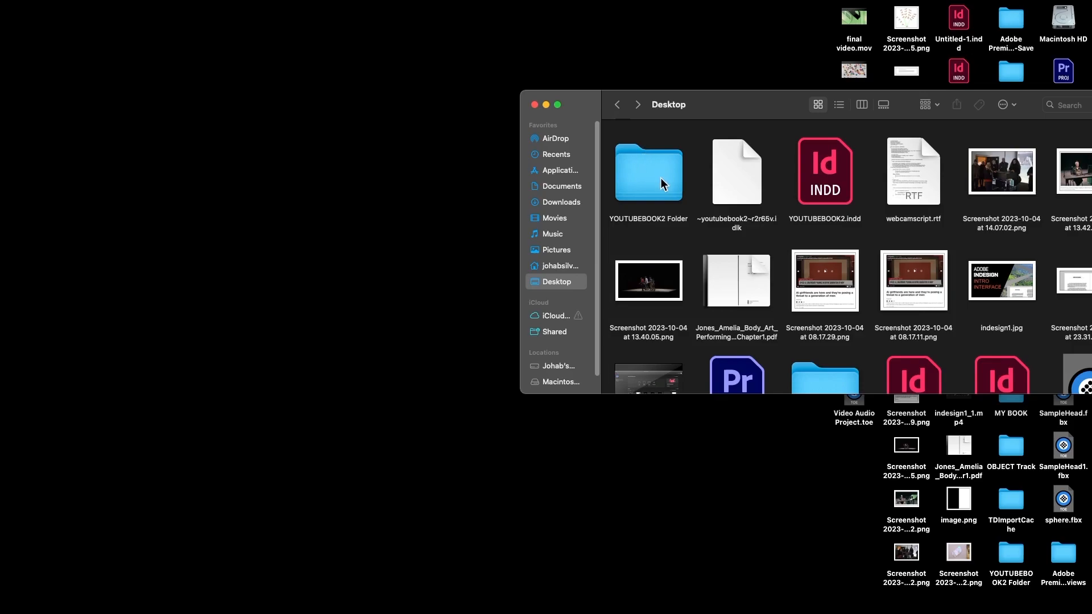
double_click(653, 176)
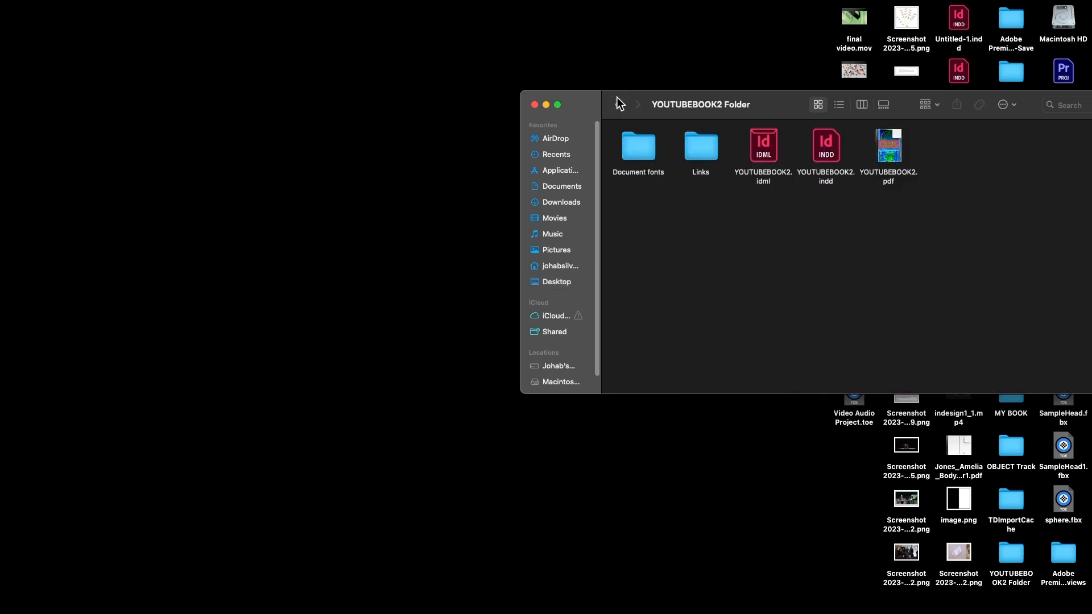
left_click_drag(589, 96, 582, 129)
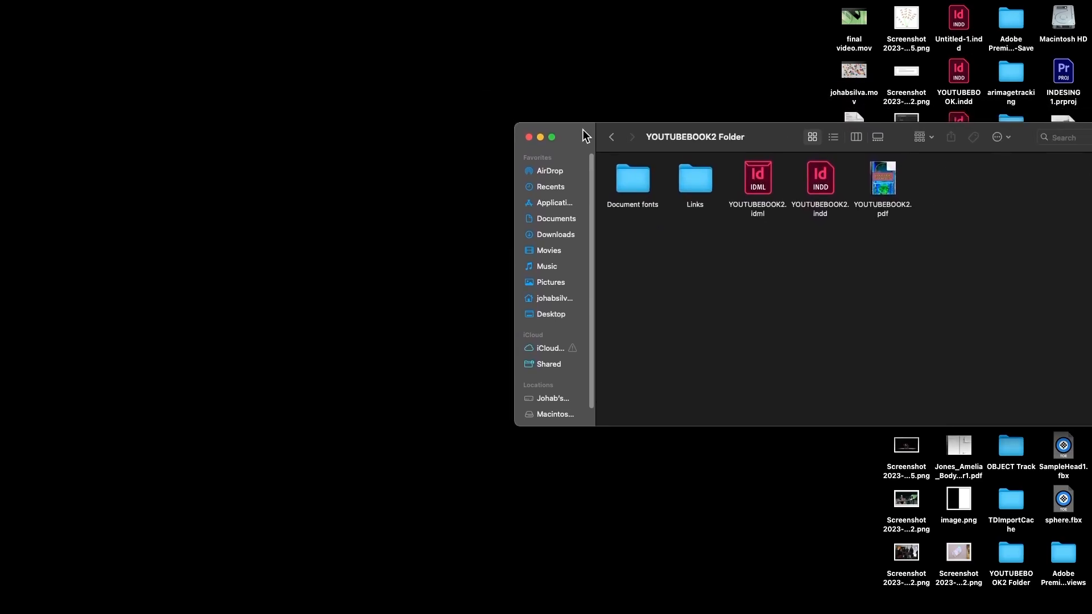
mouse_move(878, 173)
- Check the Document fonts and Links folders, then go back to the Desktop listing
left_click(639, 181)
double_click(639, 181)
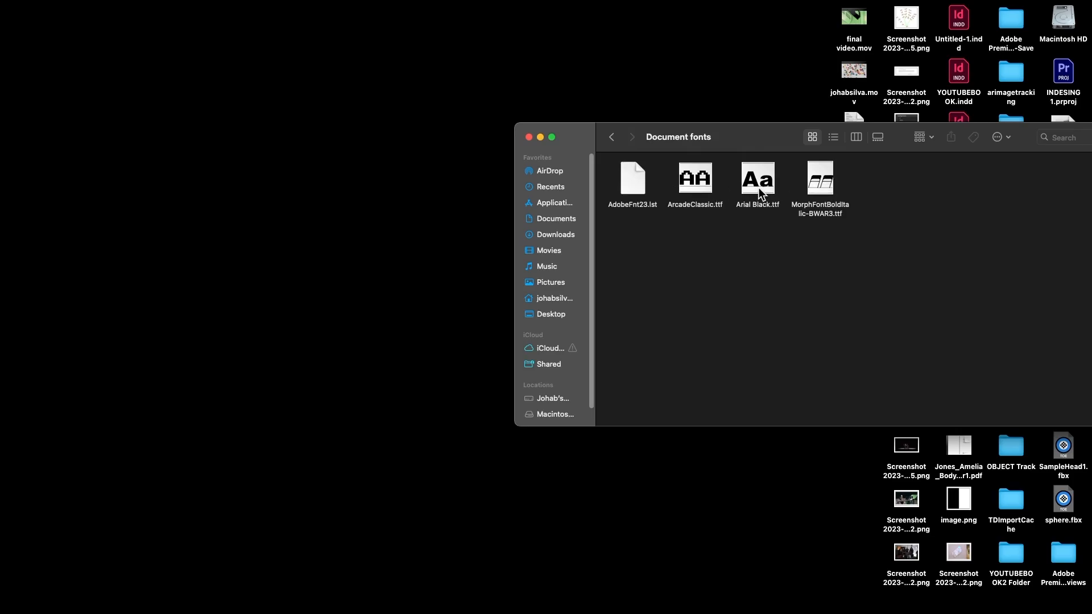
left_click(612, 139)
left_click(692, 181)
double_click(692, 181)
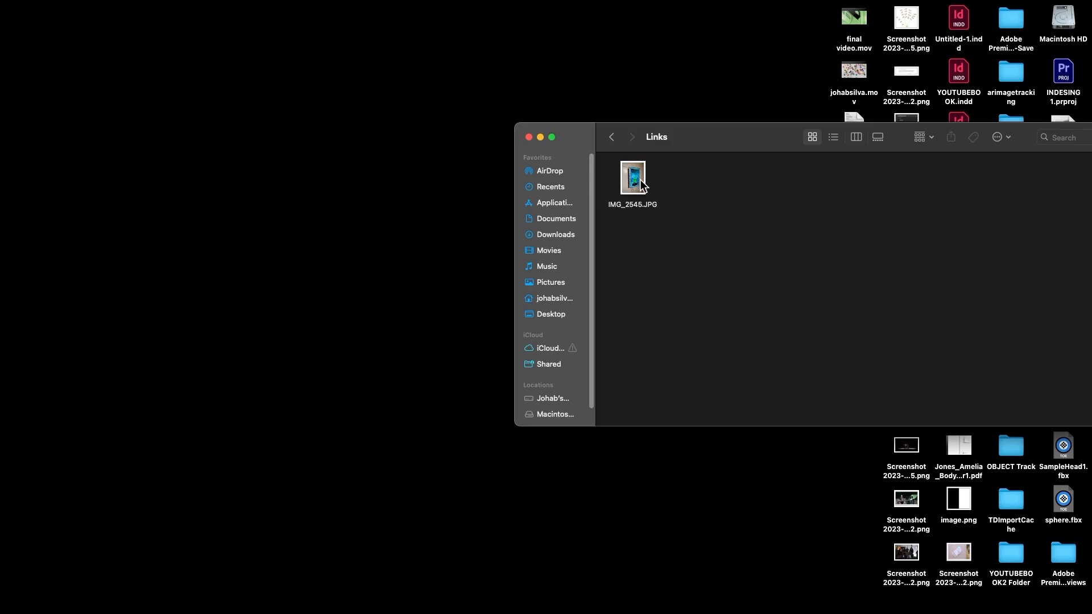
left_click(612, 138)
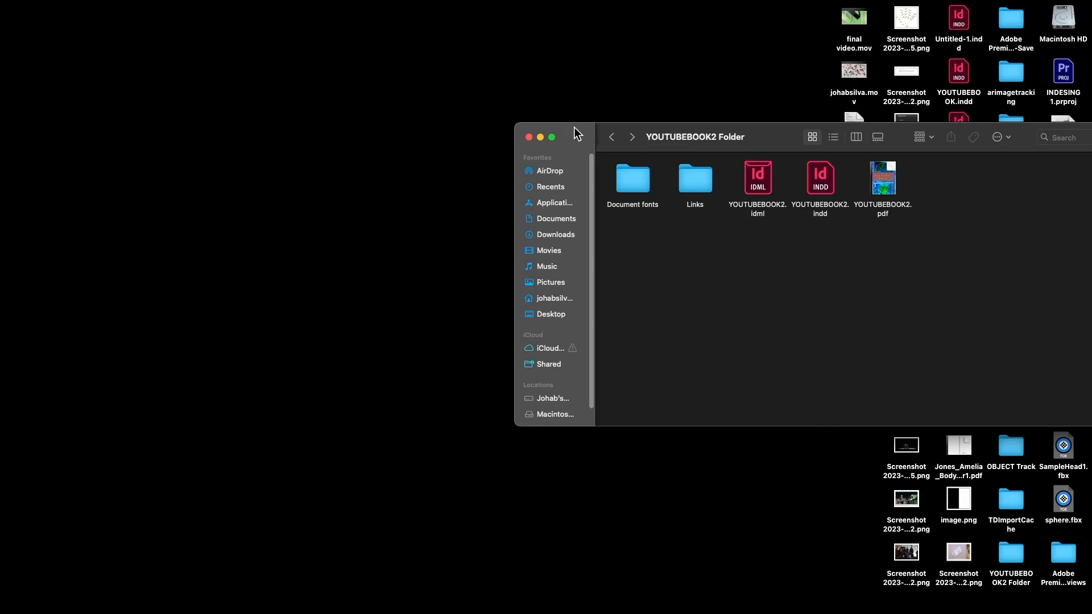
left_click(612, 140)
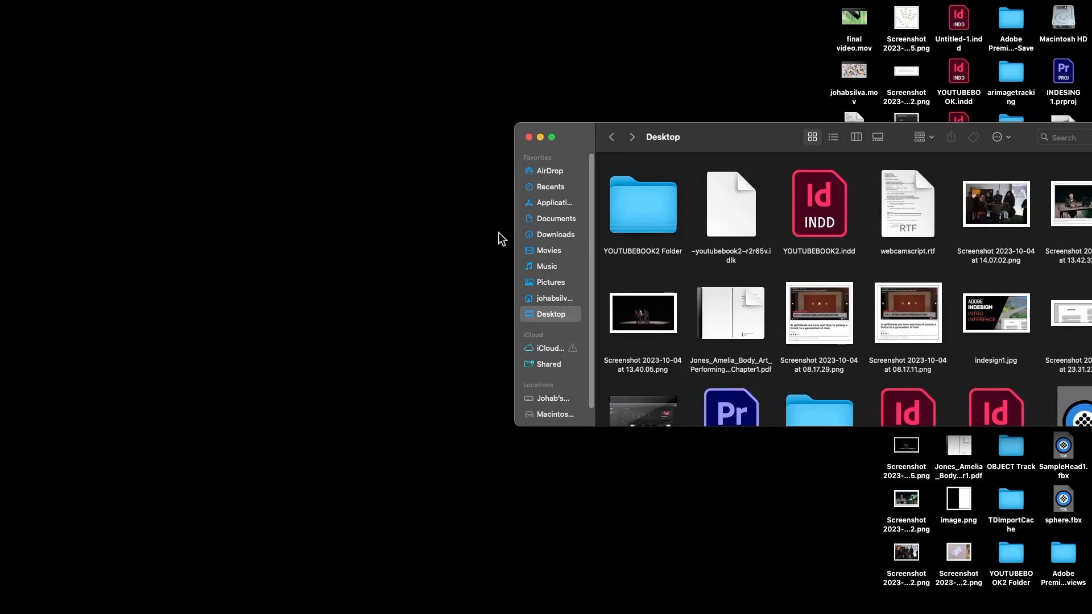
left_click(466, 333)
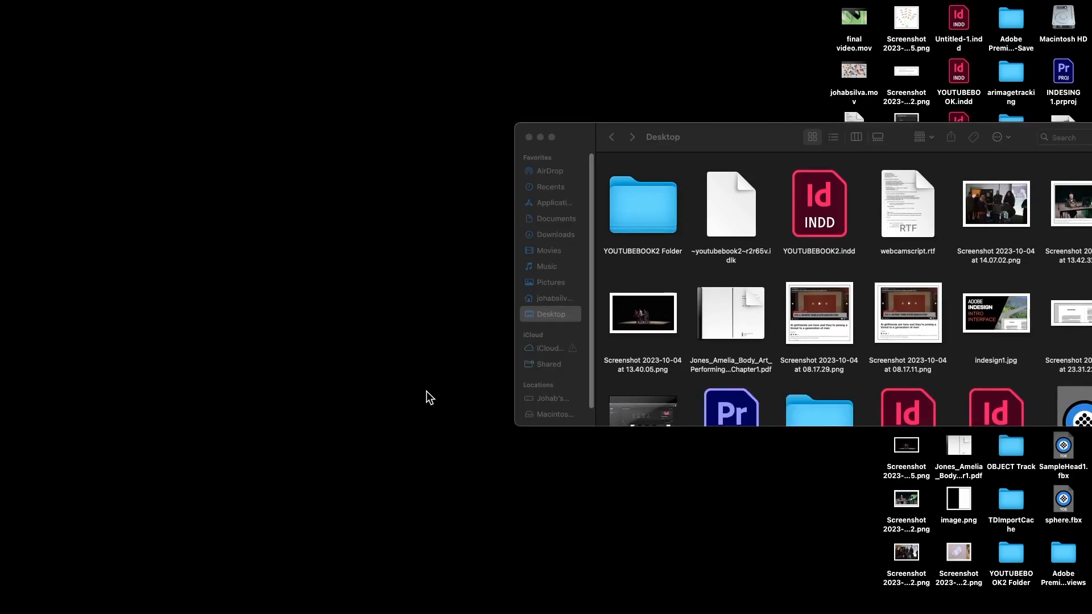
- Return to InDesign with panels shown and the YOUTUBE STORIES cover on page 1
key("super+Tab")
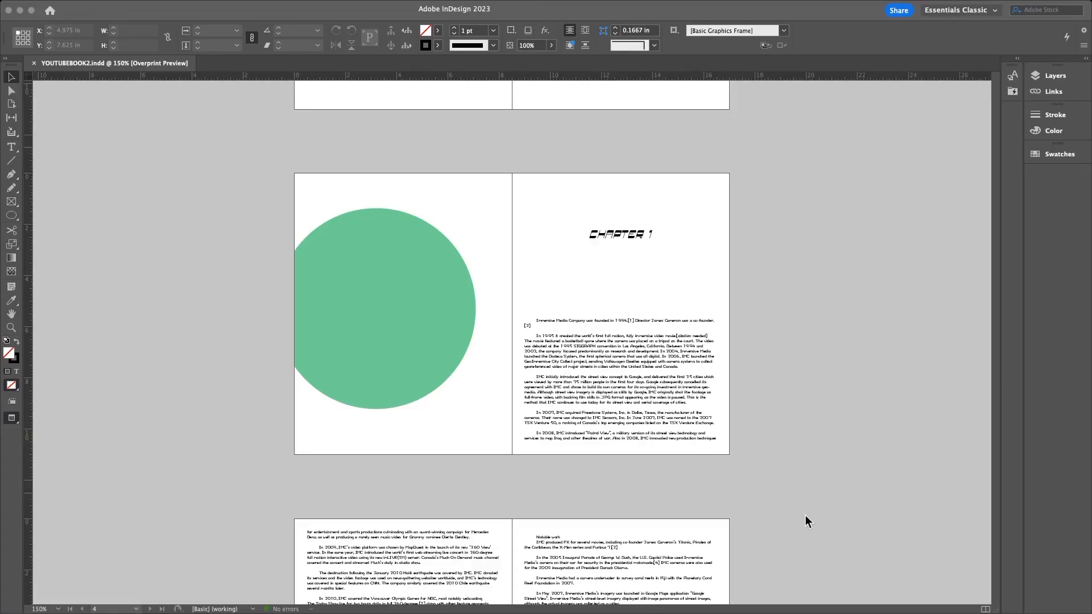
key("Tab")
scroll(779, 497, "up", 15)
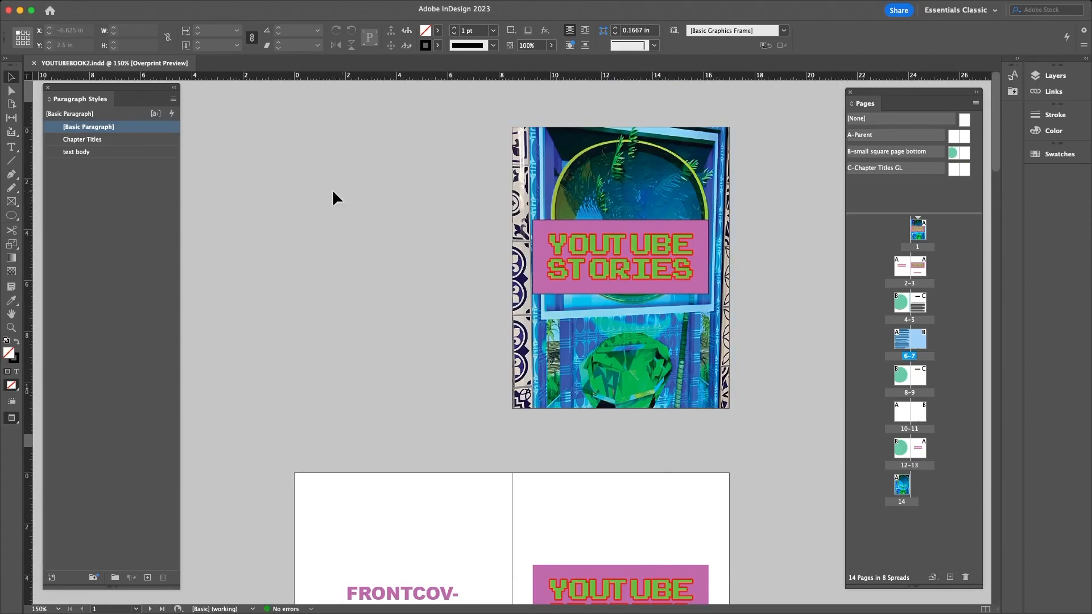